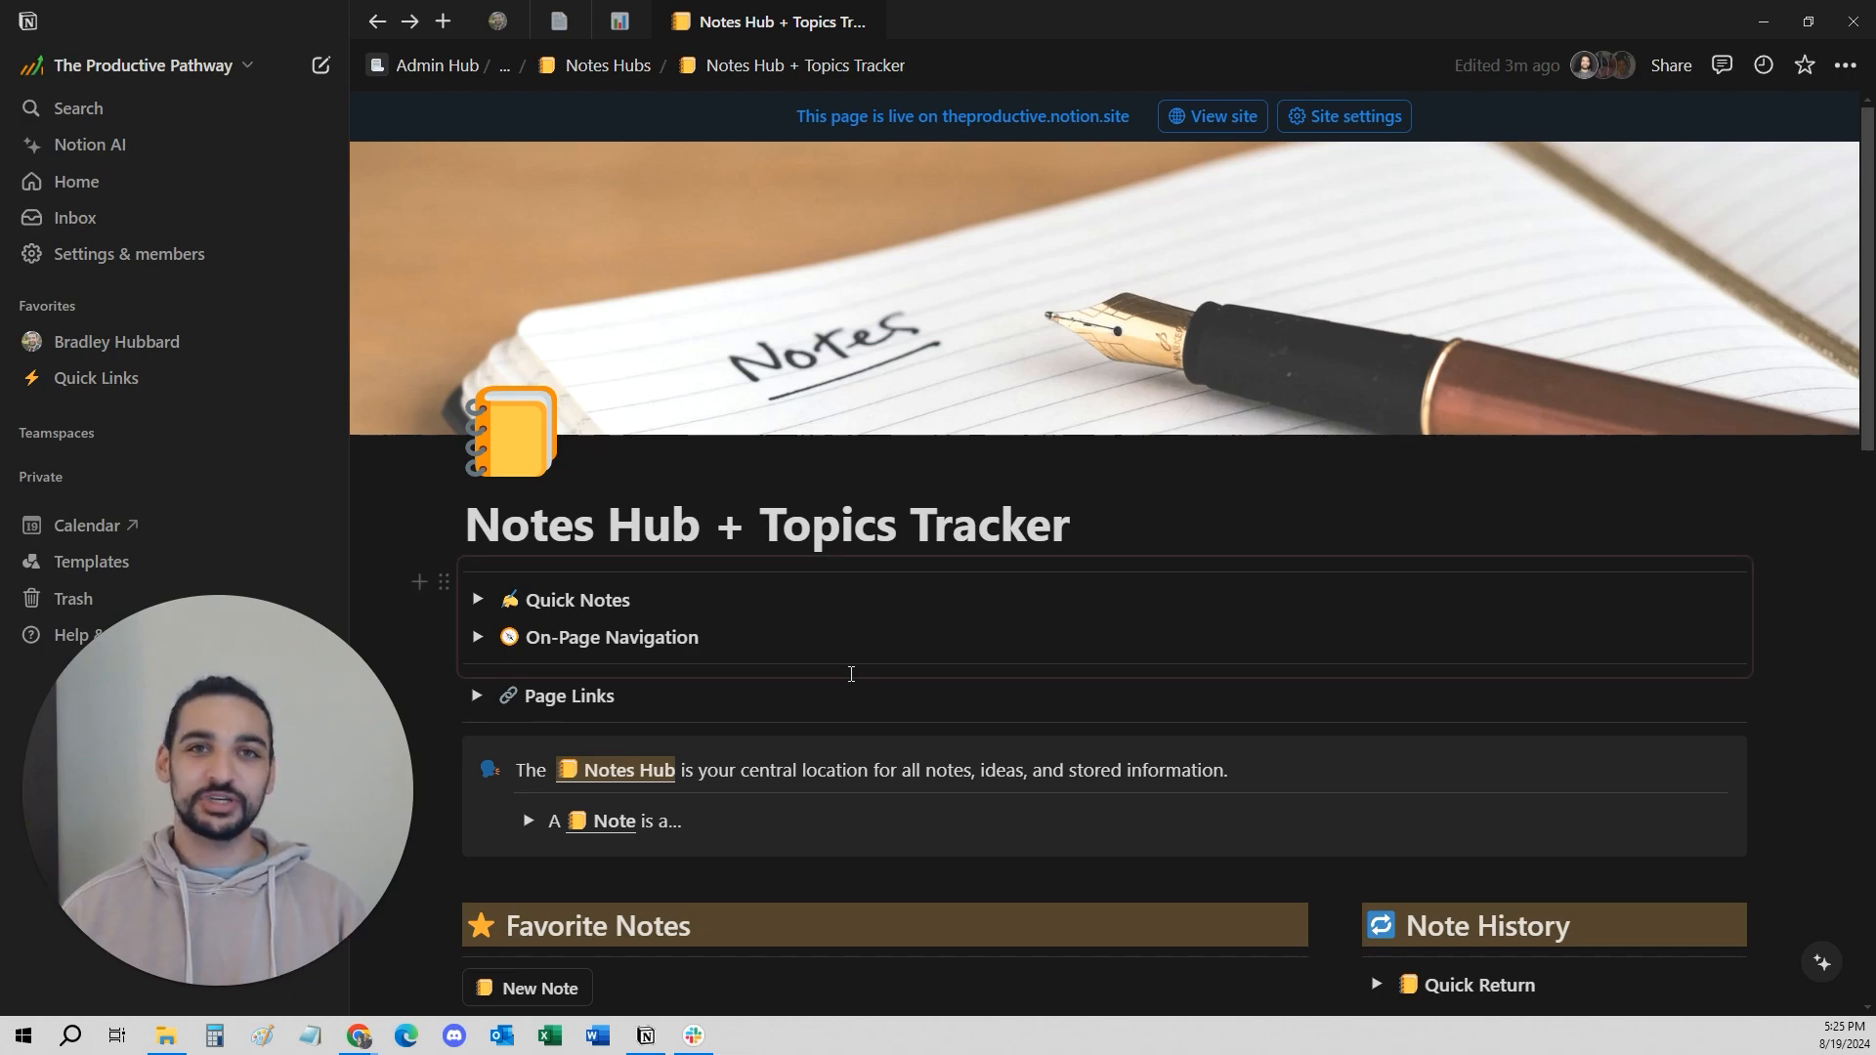
Open the Productivity topic from the Topics list of the Notes Hub + Topics Tracker page.
{"action": "scroll", "coordinate": [851, 675], "scroll_direction": "down", "scroll_amount": 3}
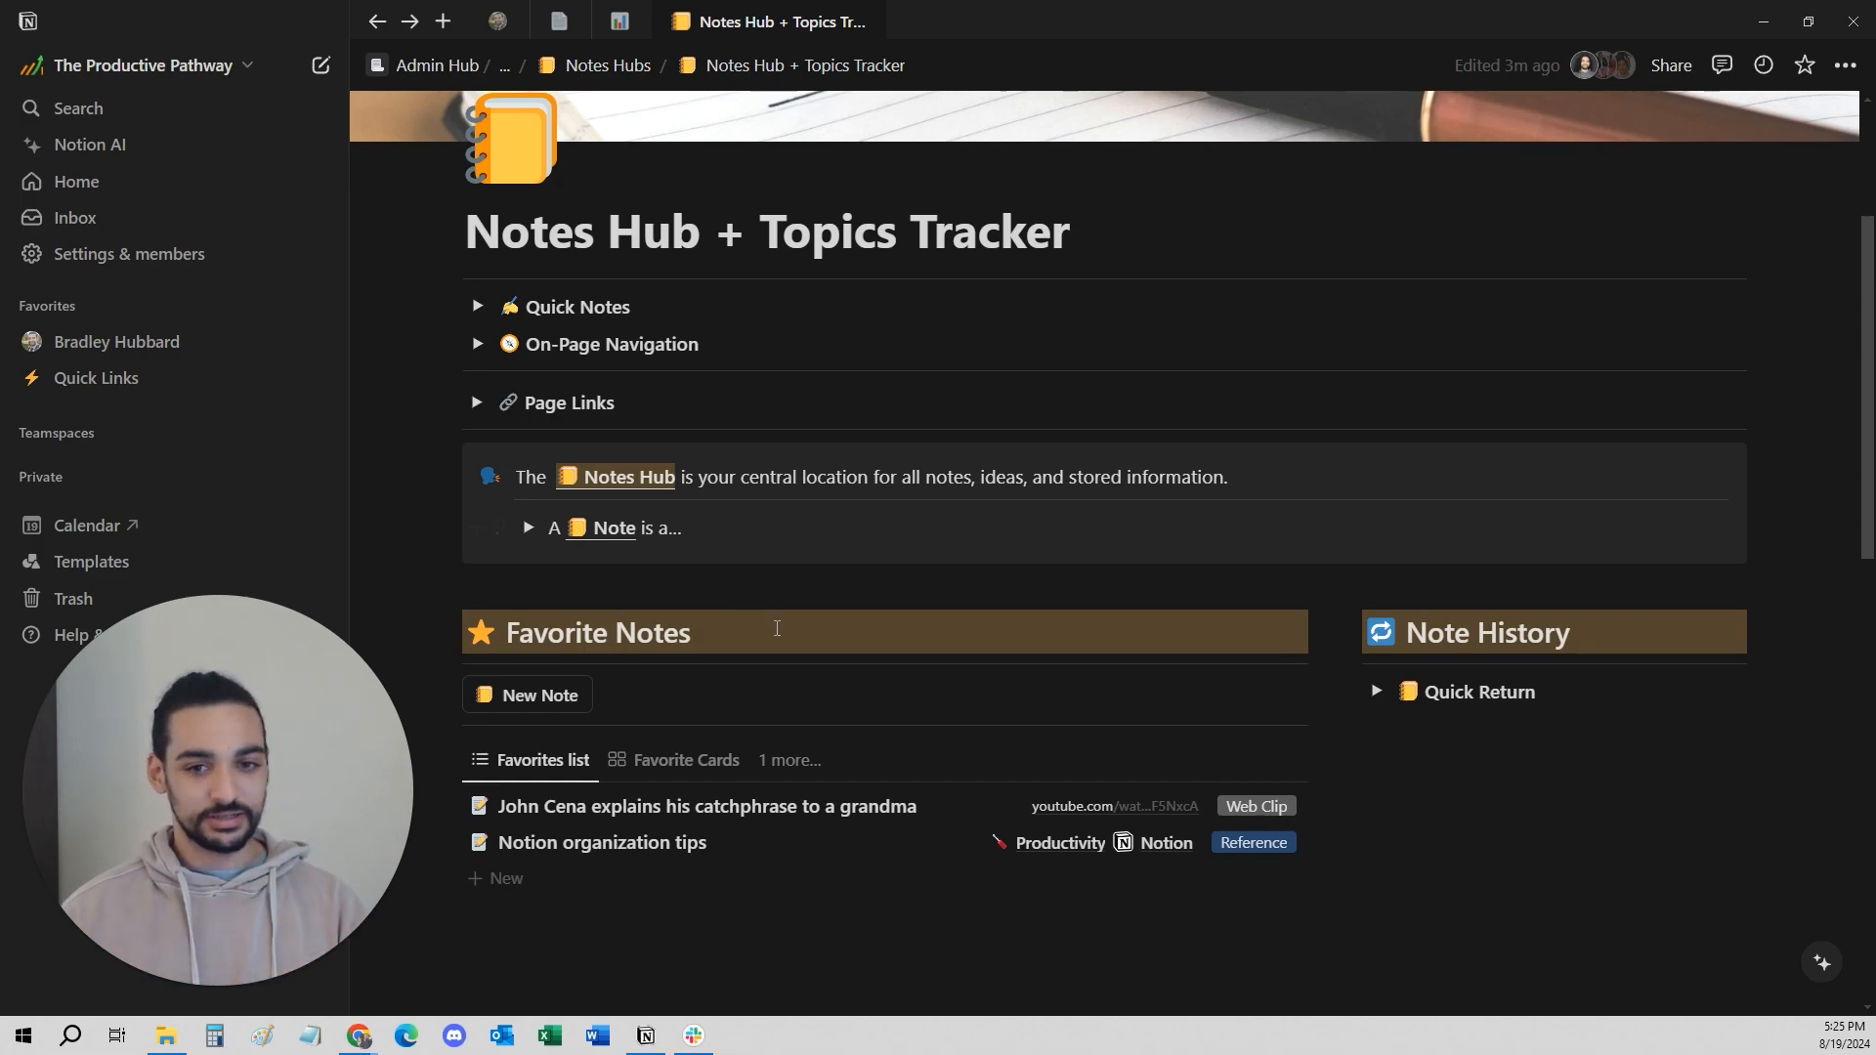
{"action": "scroll", "coordinate": [772, 645], "scroll_direction": "down", "scroll_amount": 1}
{"action": "scroll", "coordinate": [842, 567], "scroll_direction": "down", "scroll_amount": 1}
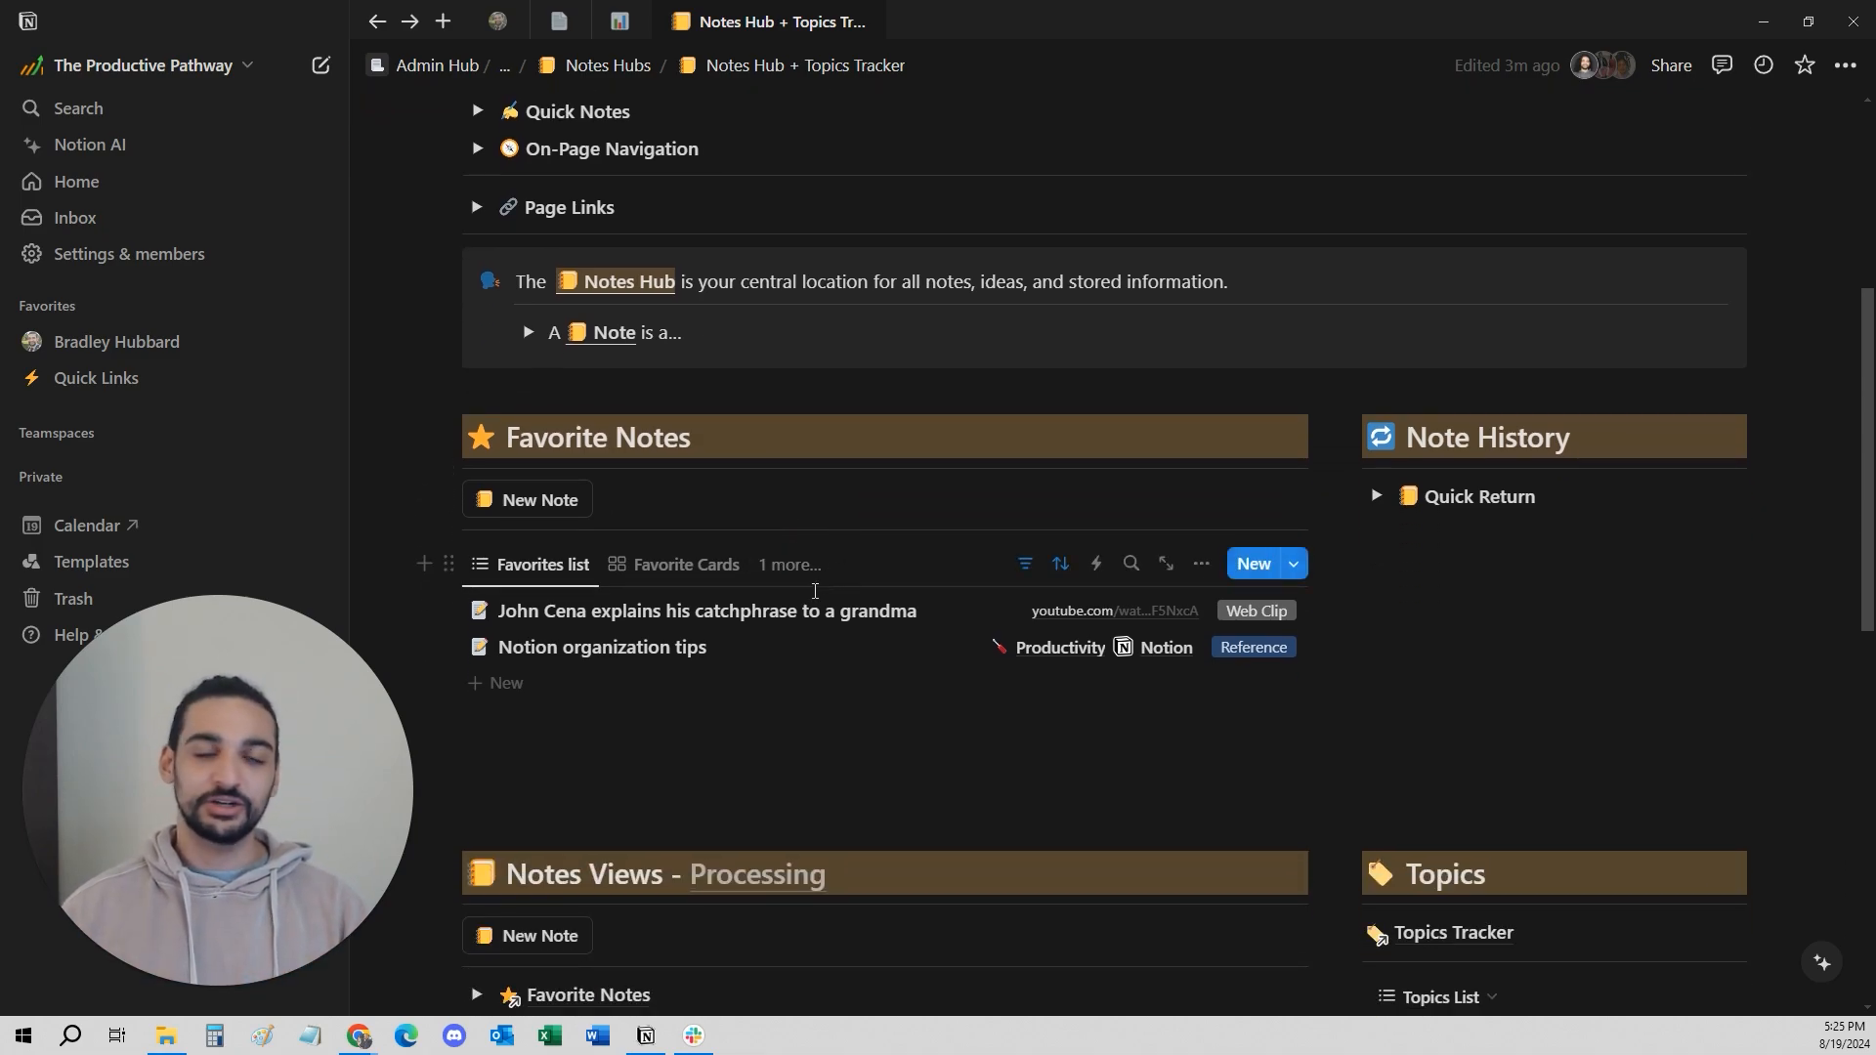
{"action": "scroll", "coordinate": [741, 848], "scroll_direction": "down", "scroll_amount": 5}
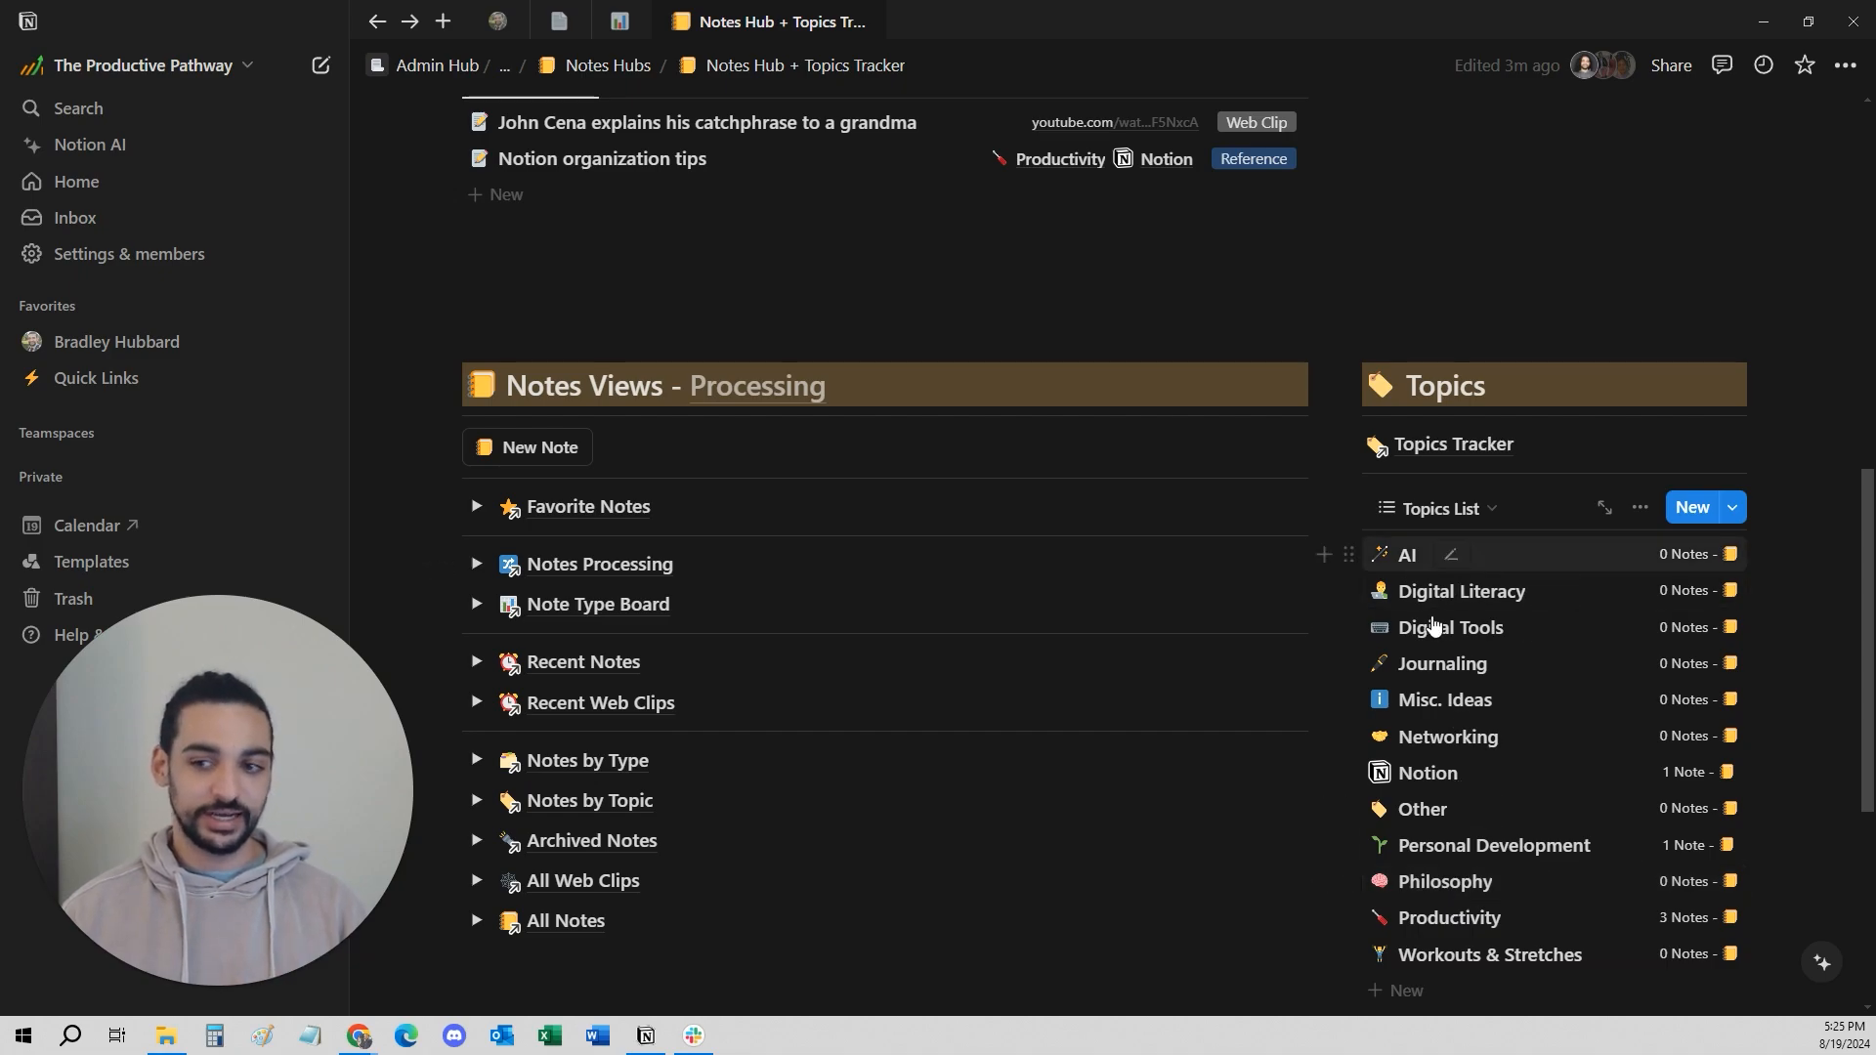
{"action": "left_click", "coordinate": [1421, 923]}
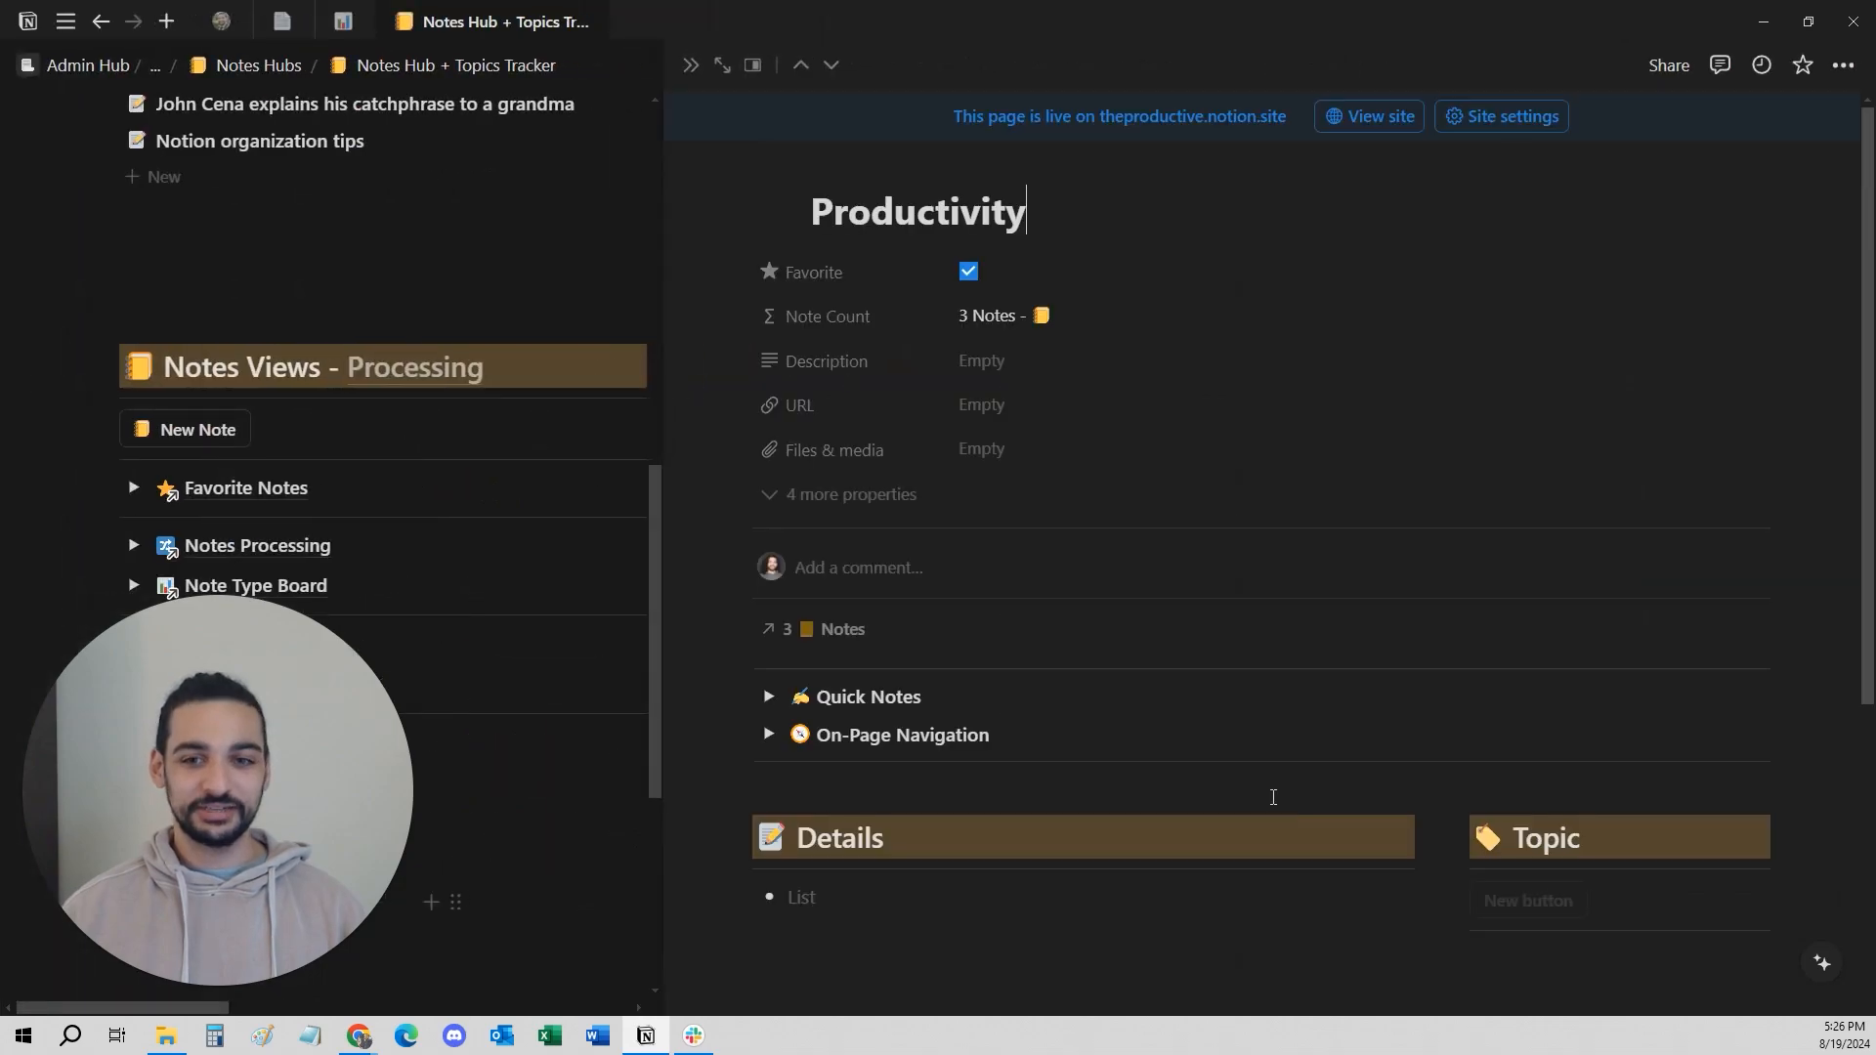
Fill the empty Details bullet of the Productivity topic with "Productivity by", the author's name and ", a Novel".
{"action": "scroll", "coordinate": [1256, 782], "scroll_direction": "down", "scroll_amount": 3}
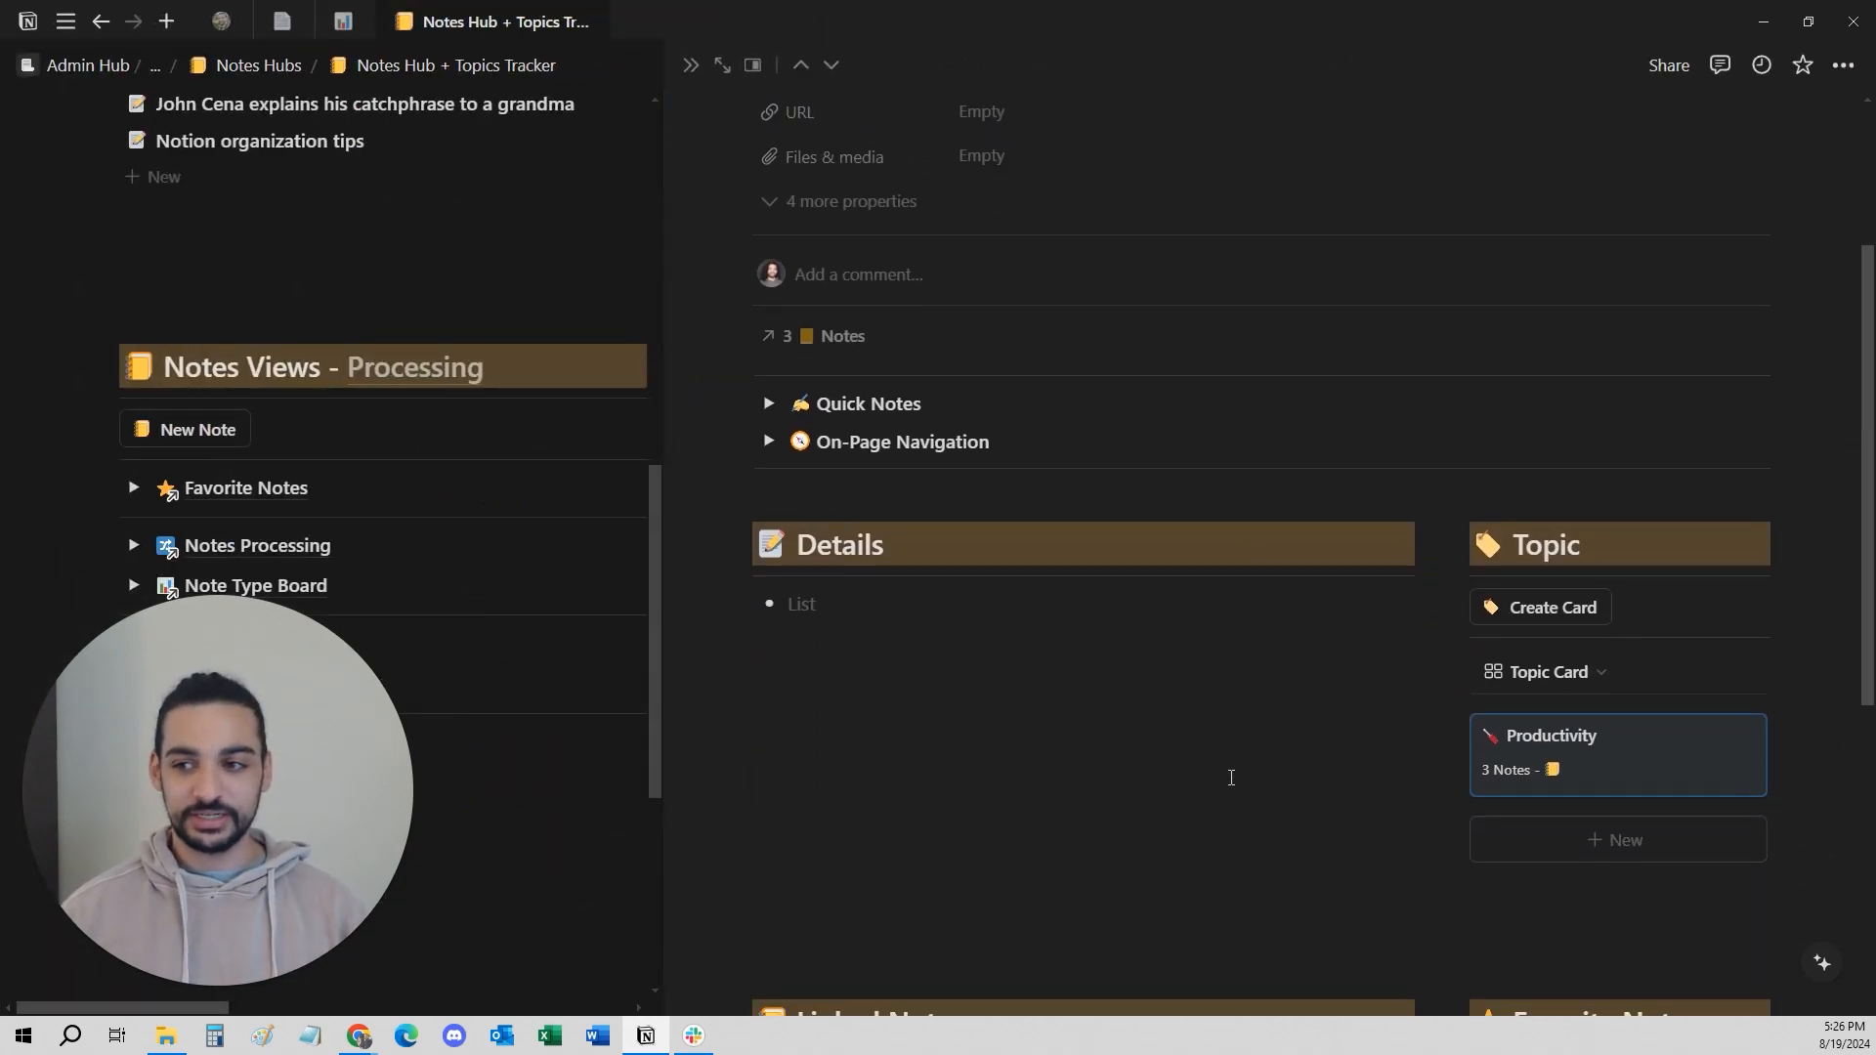
{"action": "scroll", "coordinate": [1232, 775], "scroll_direction": "down", "scroll_amount": 6}
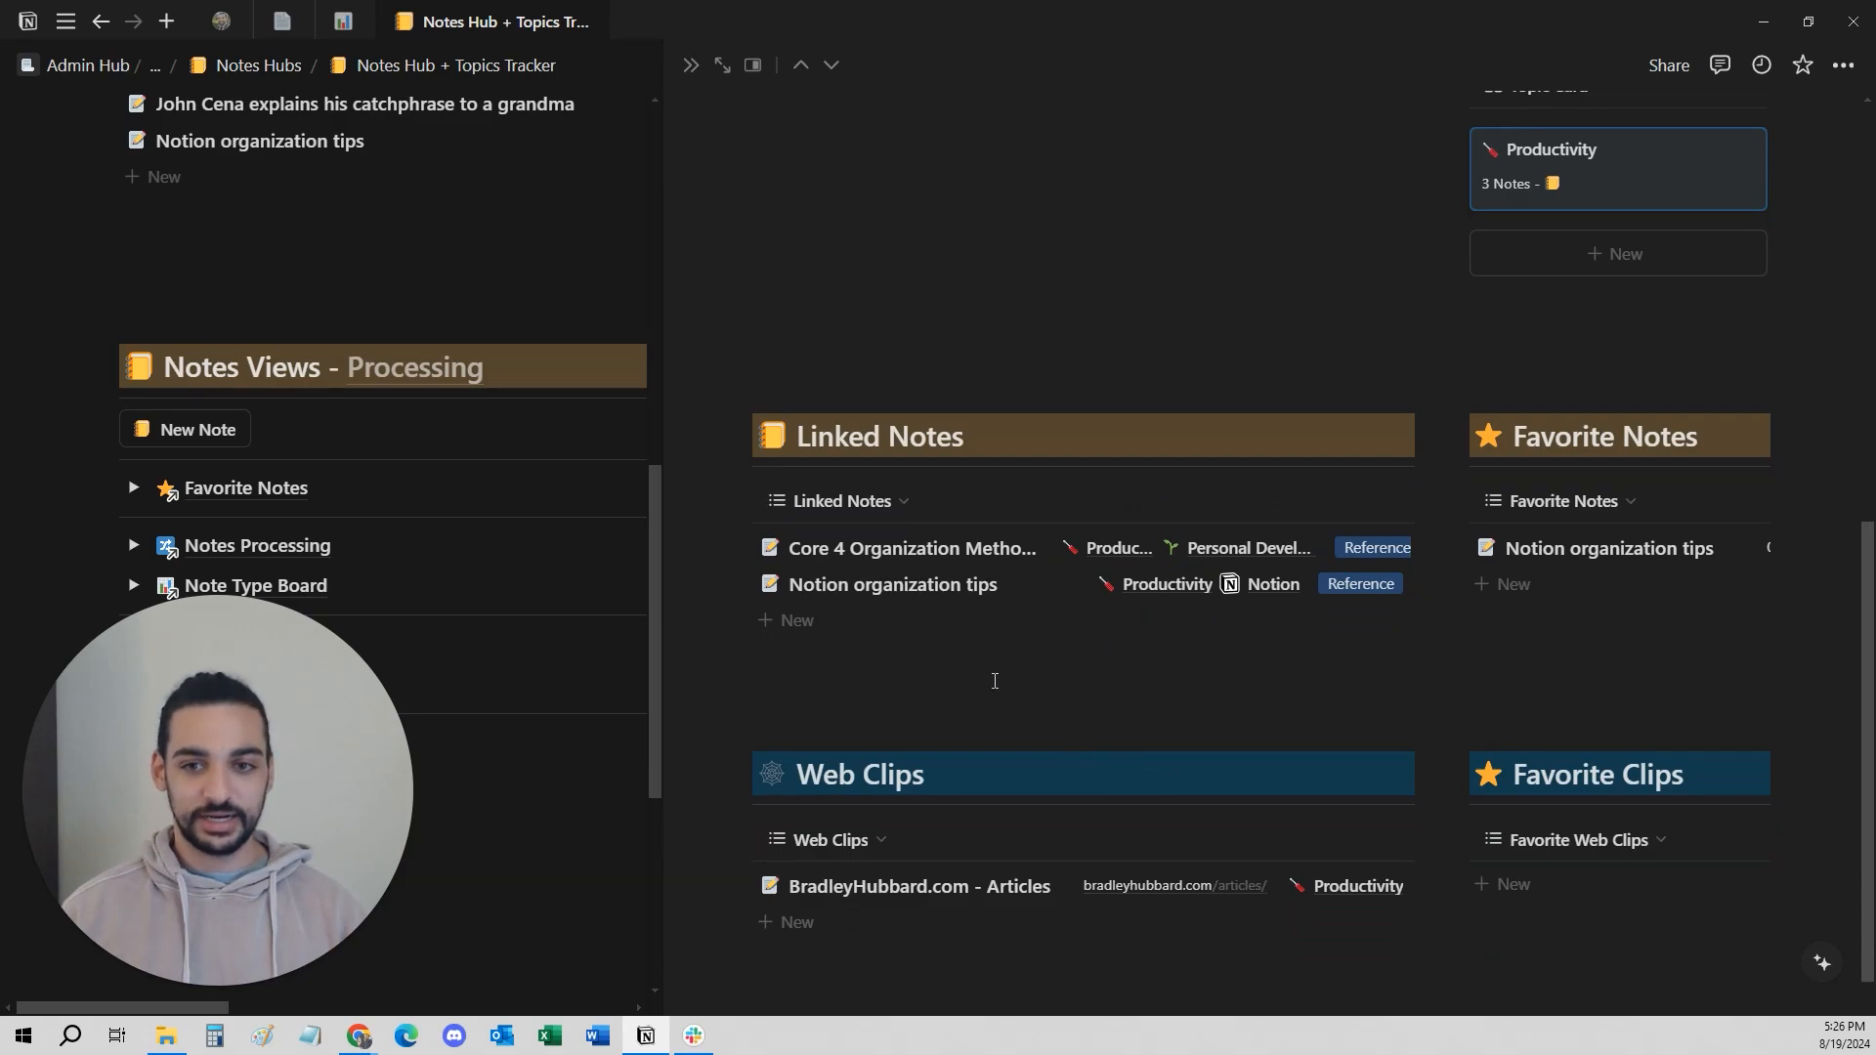
{"action": "scroll", "coordinate": [950, 581], "scroll_direction": "up", "scroll_amount": 7}
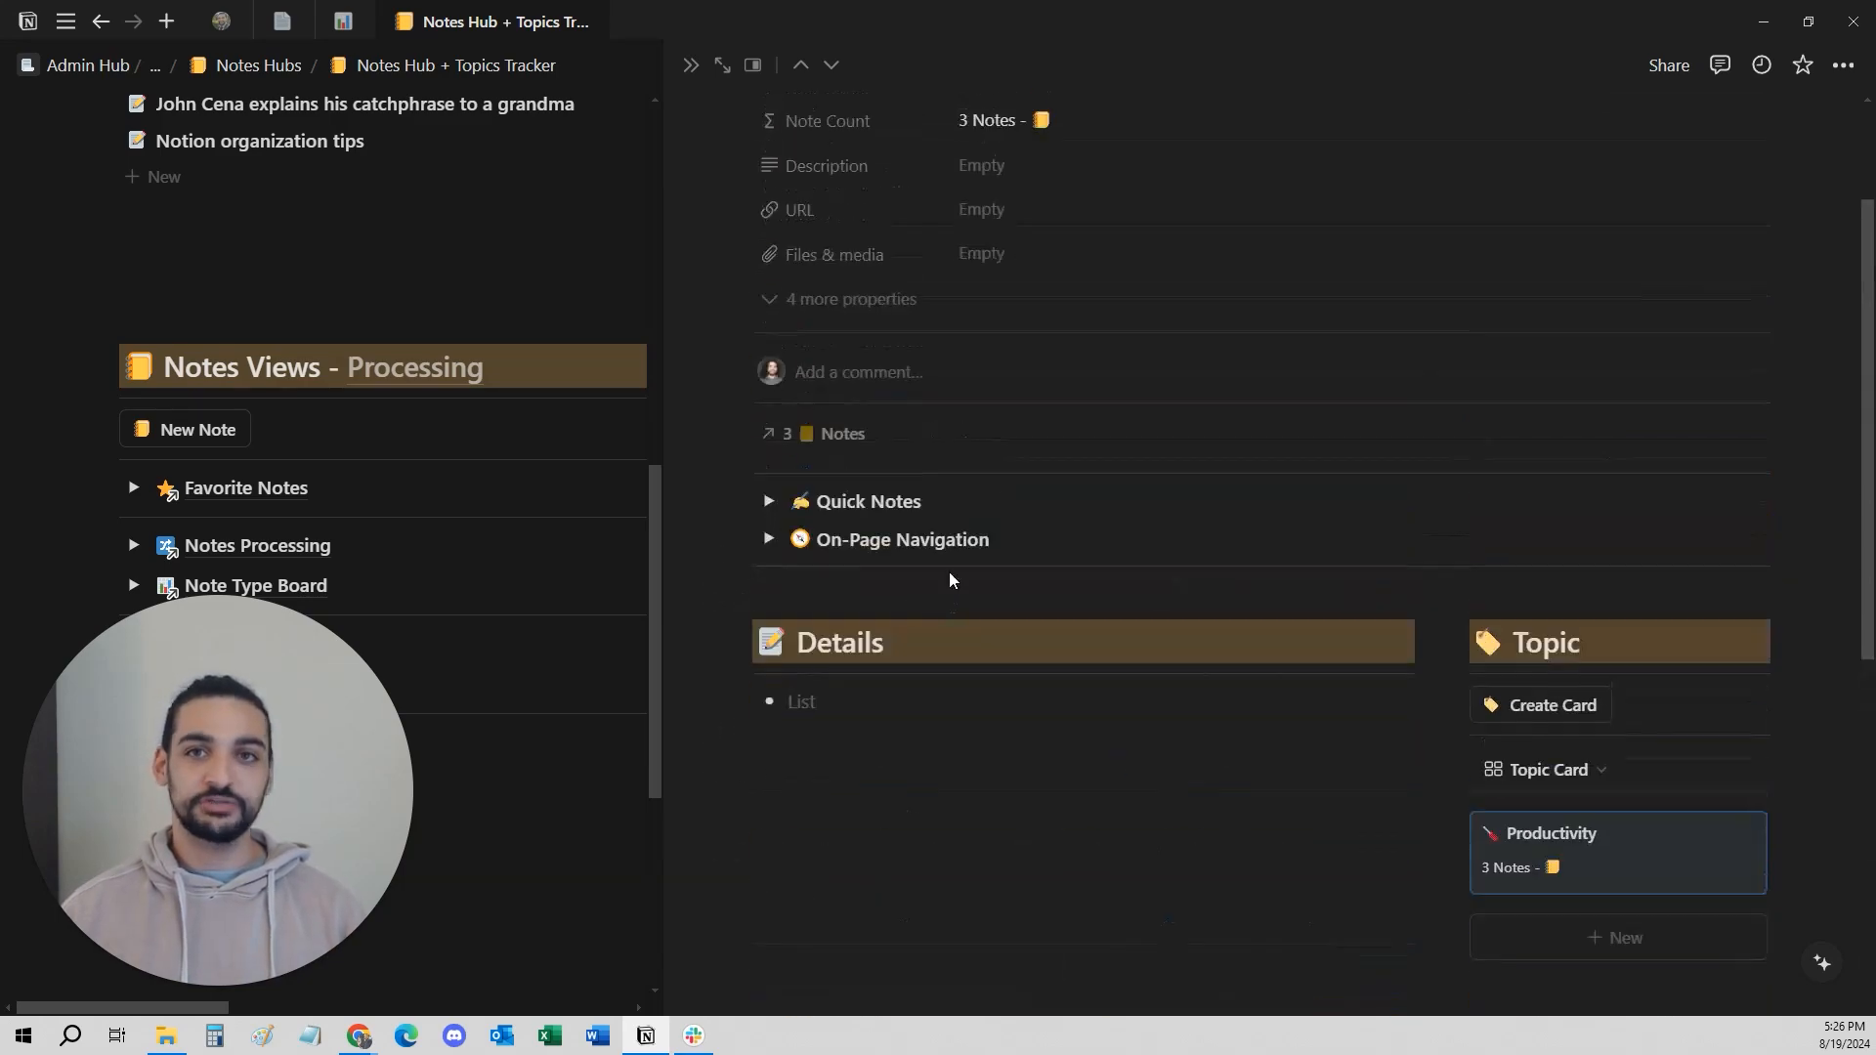
{"action": "scroll", "coordinate": [950, 580], "scroll_direction": "up", "scroll_amount": 2}
{"action": "scroll", "coordinate": [506, 419], "scroll_direction": "up", "scroll_amount": 10}
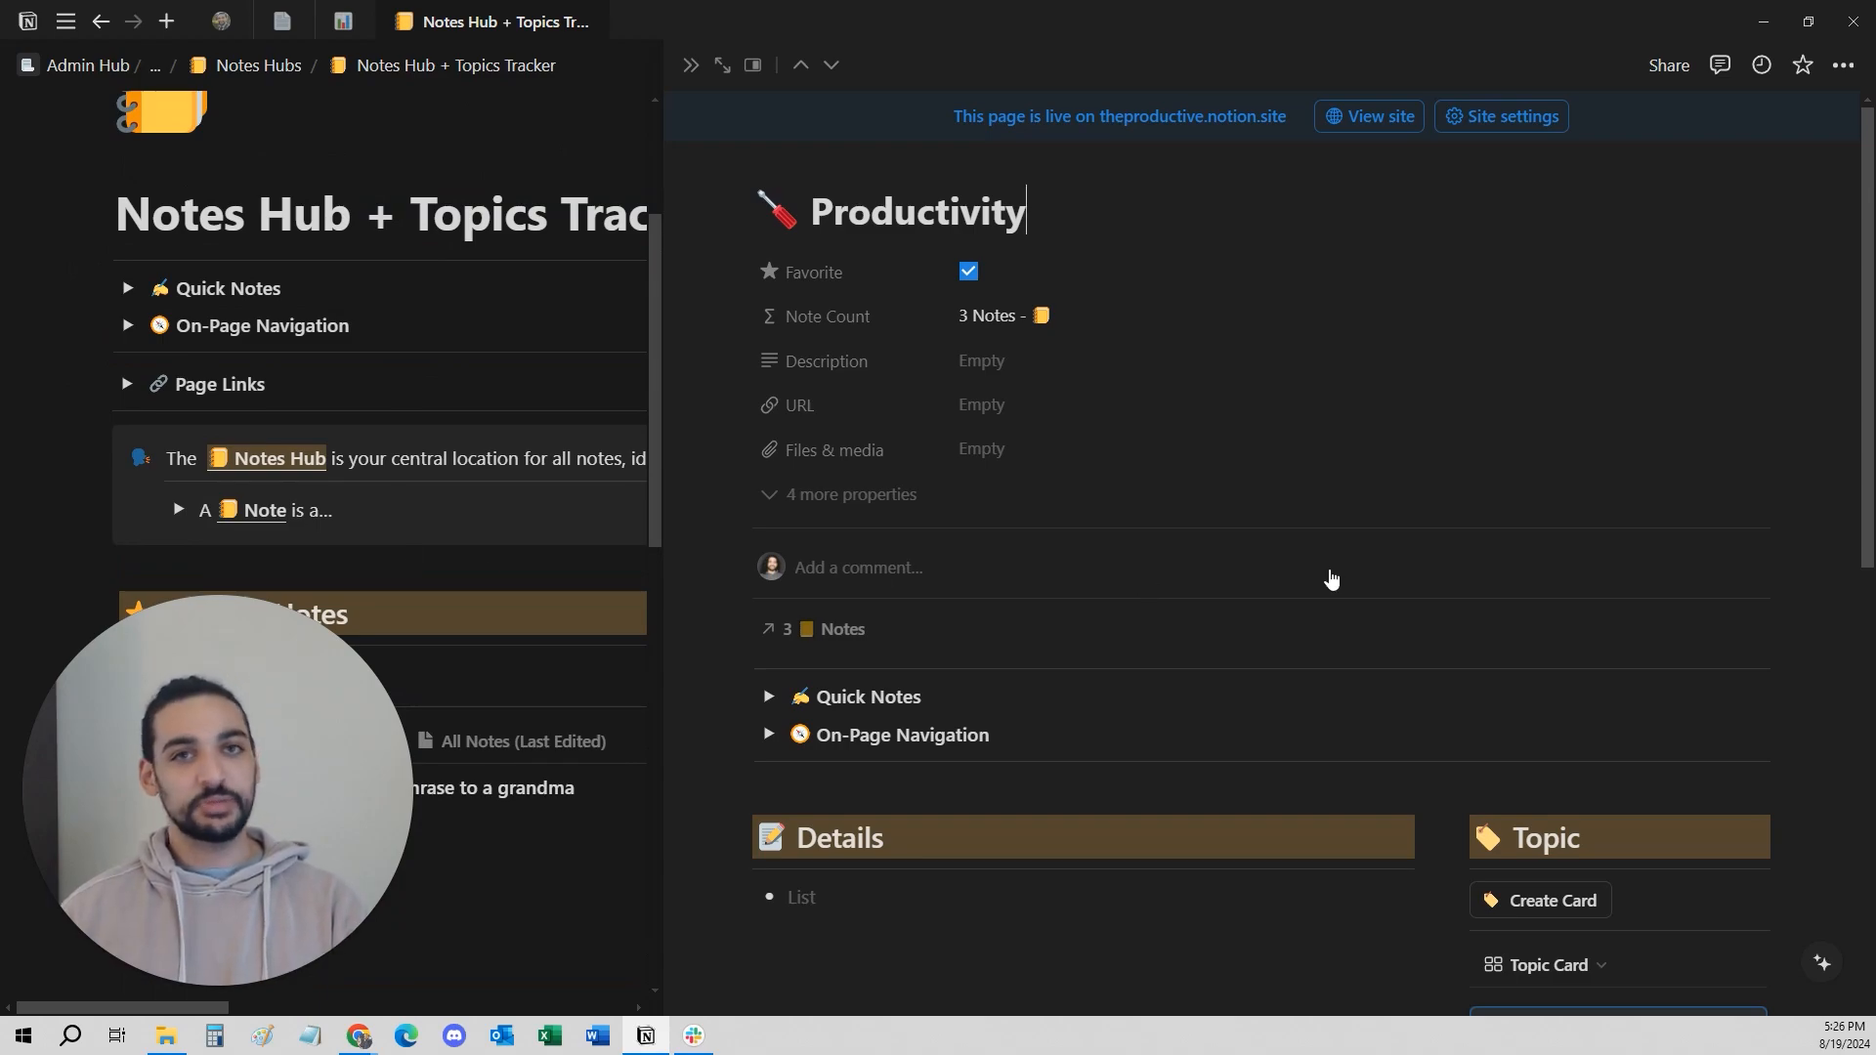
{"action": "scroll", "coordinate": [1331, 580], "scroll_direction": "down", "scroll_amount": 7}
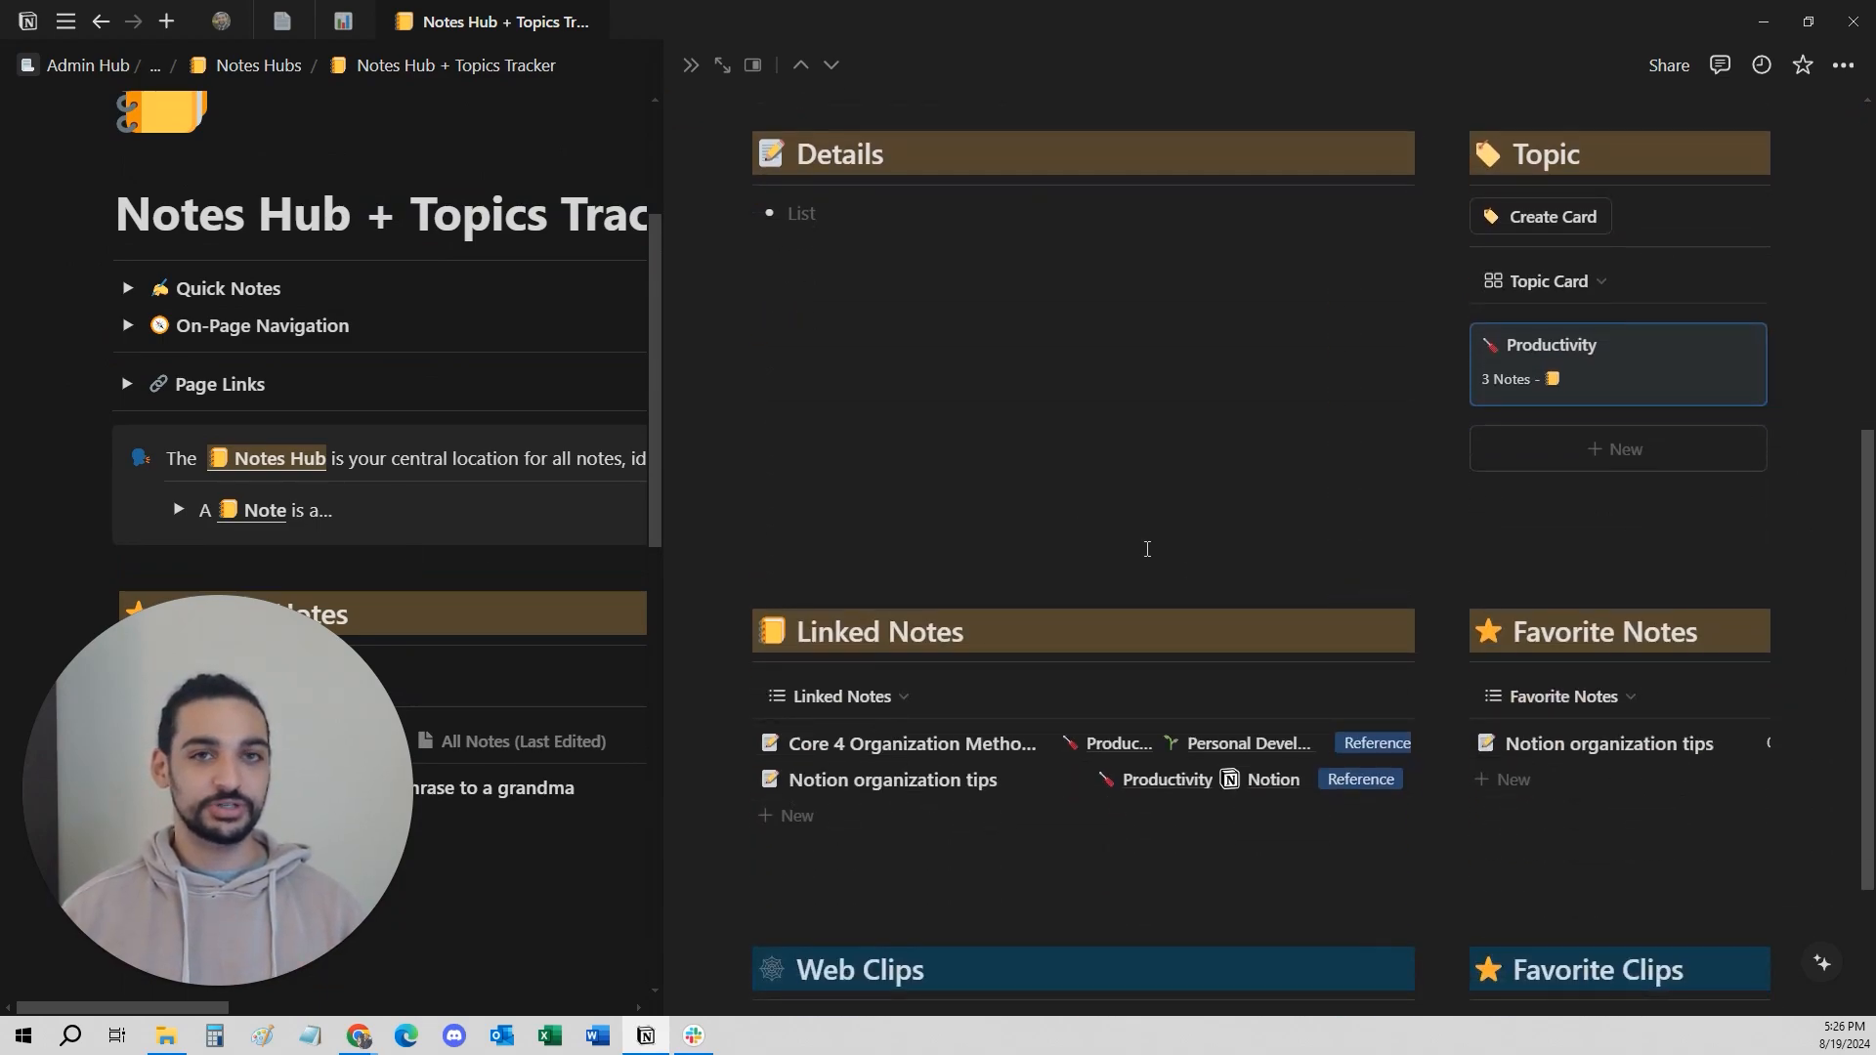
{"action": "left_click", "coordinate": [914, 215]}
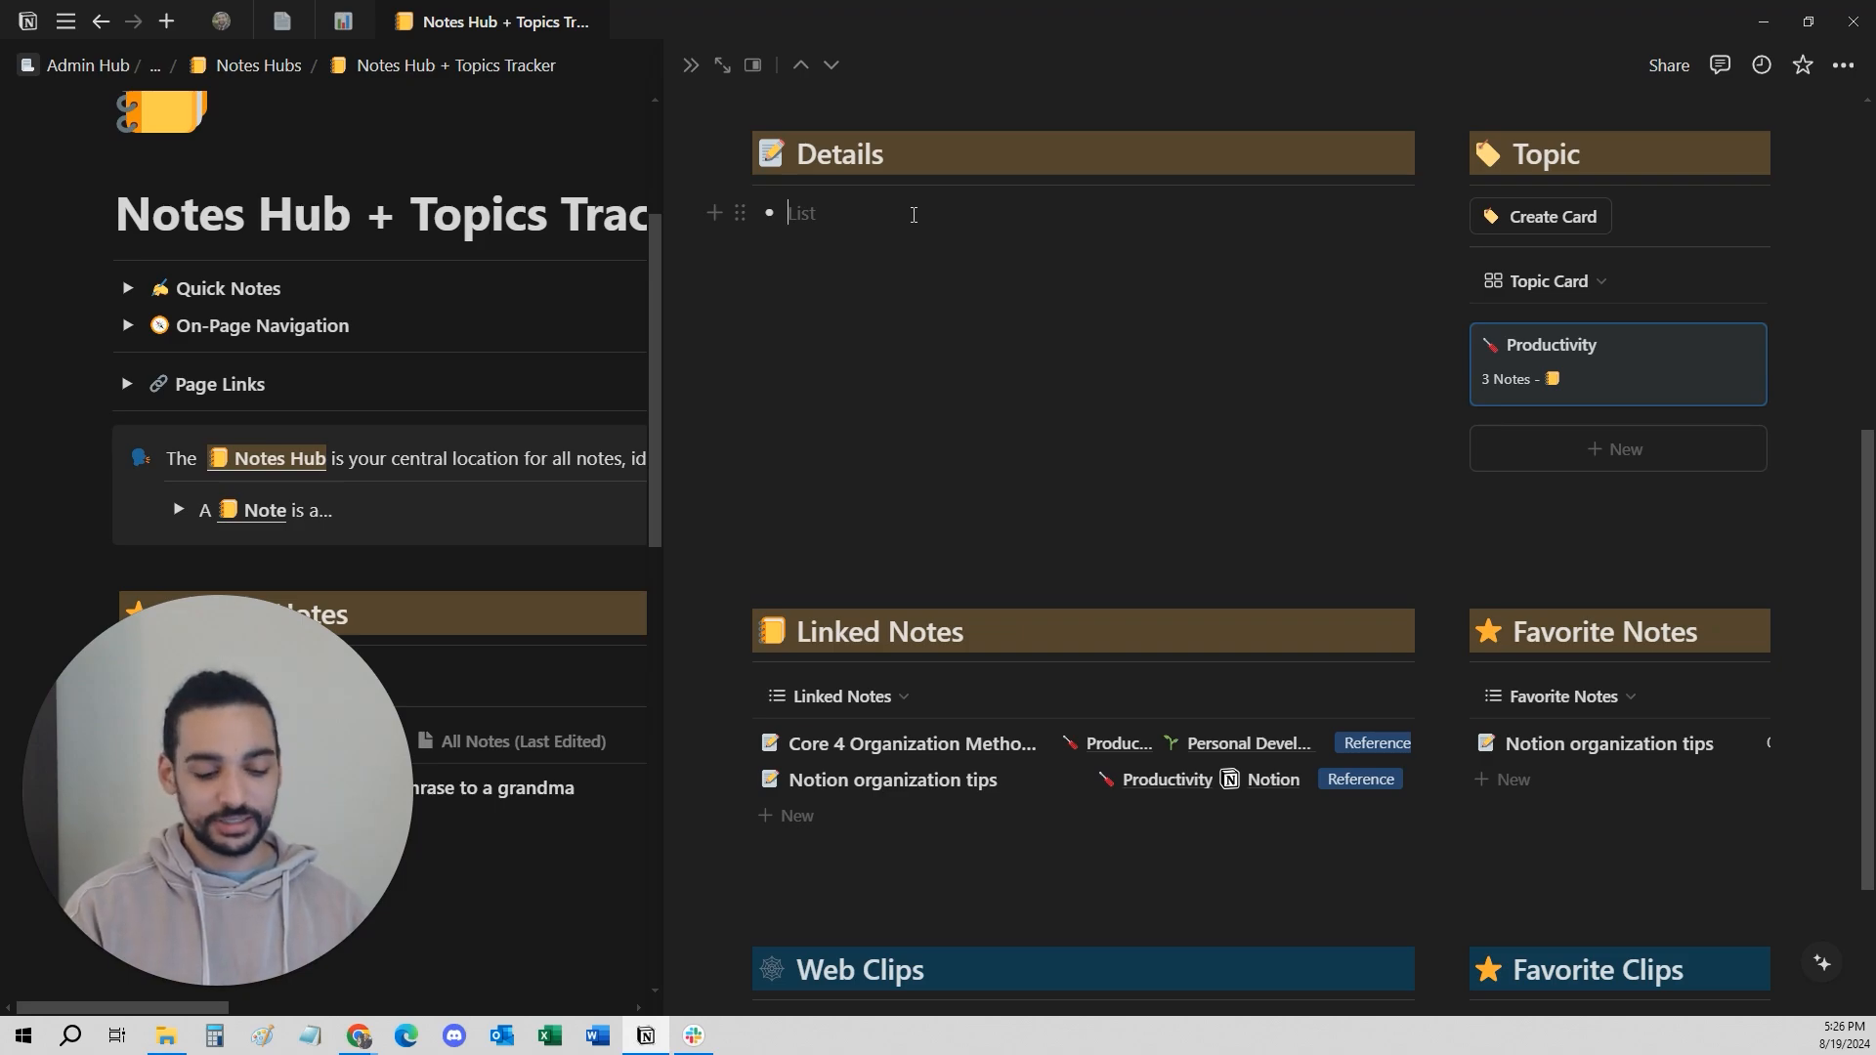
{"action": "type", "text": "Productiv"}
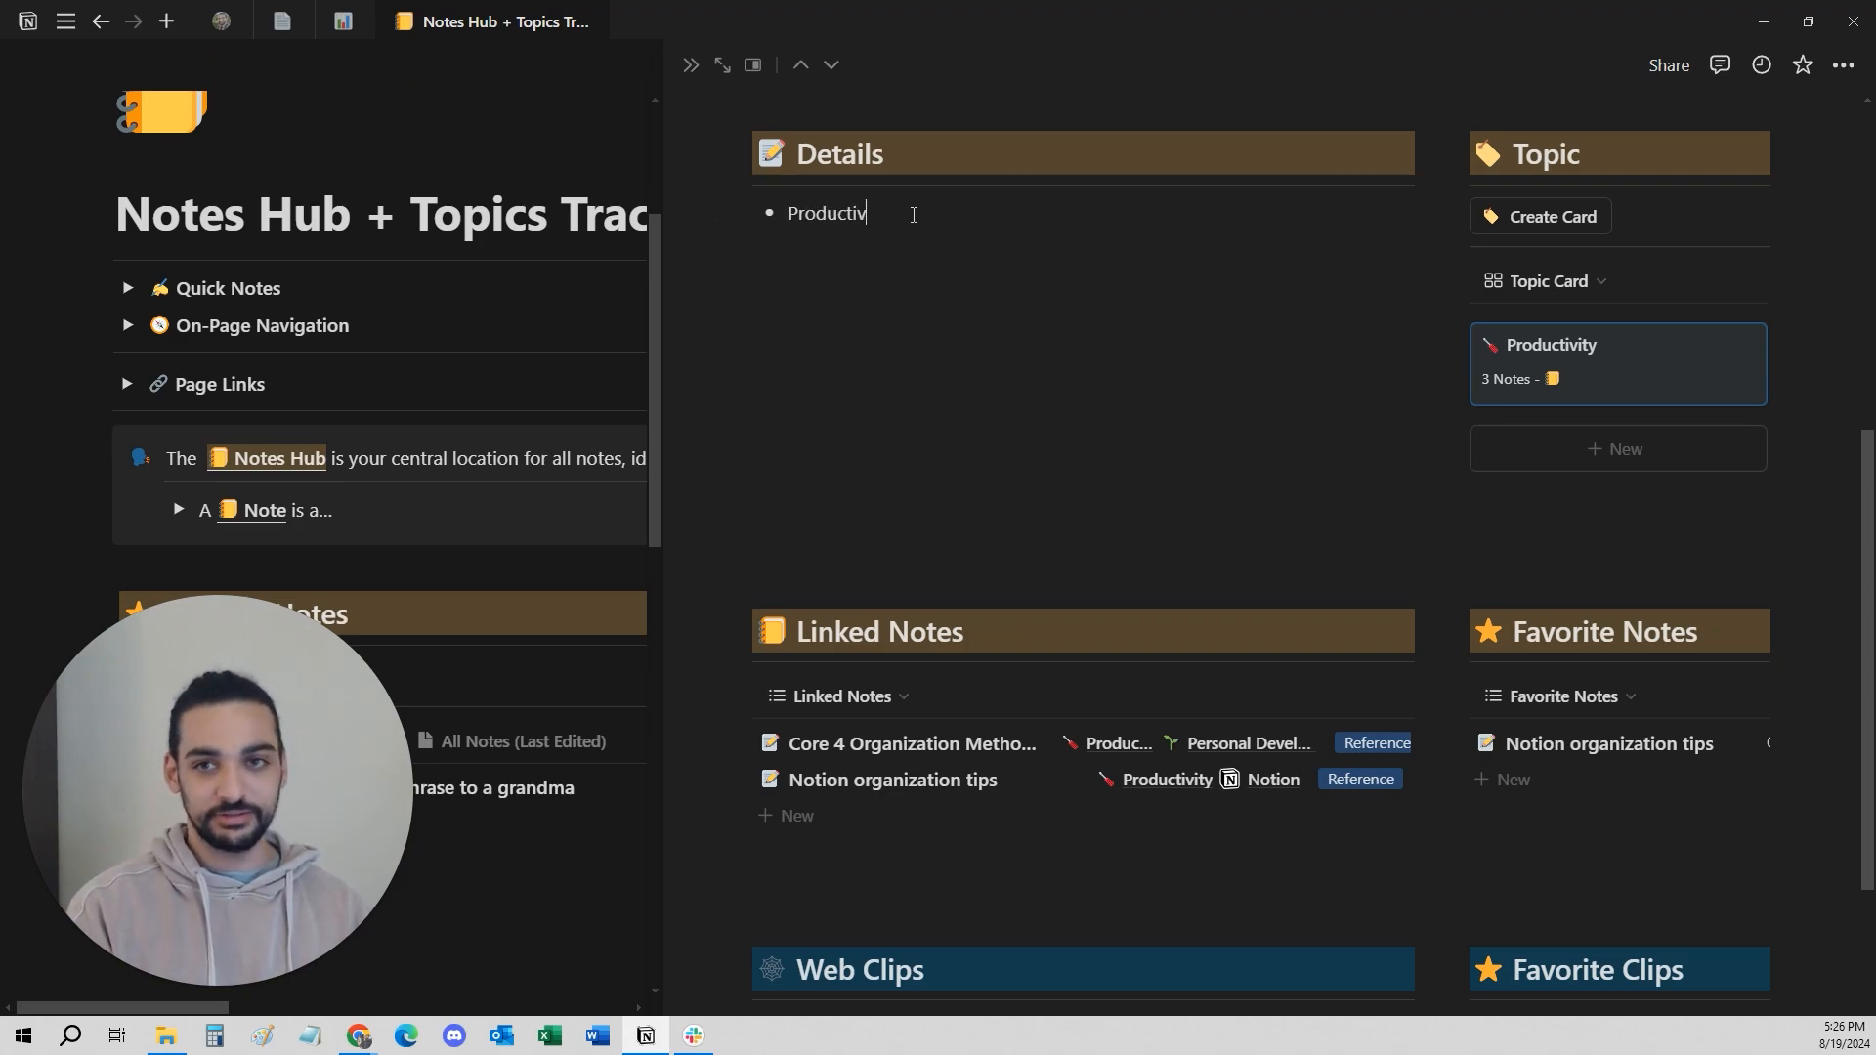
{"action": "type", "text": "ity by Bradley"}
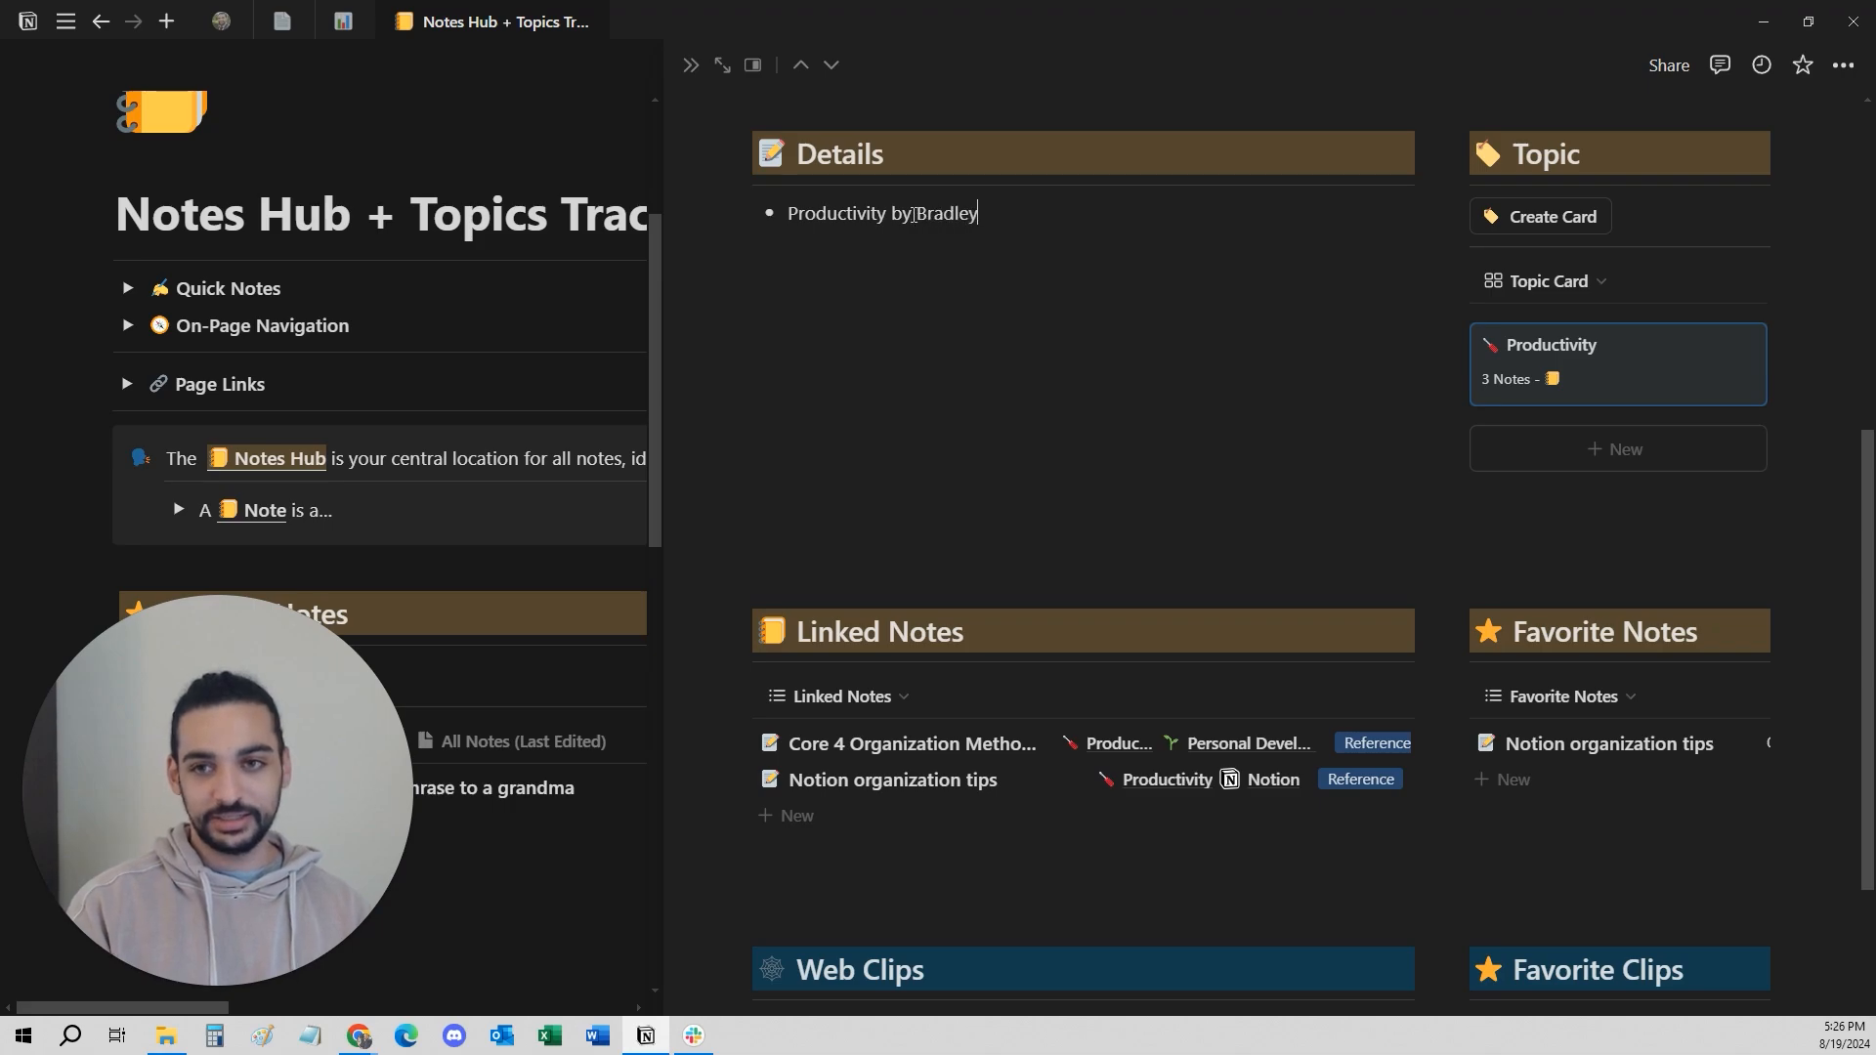
{"action": "type", "text": " J."}
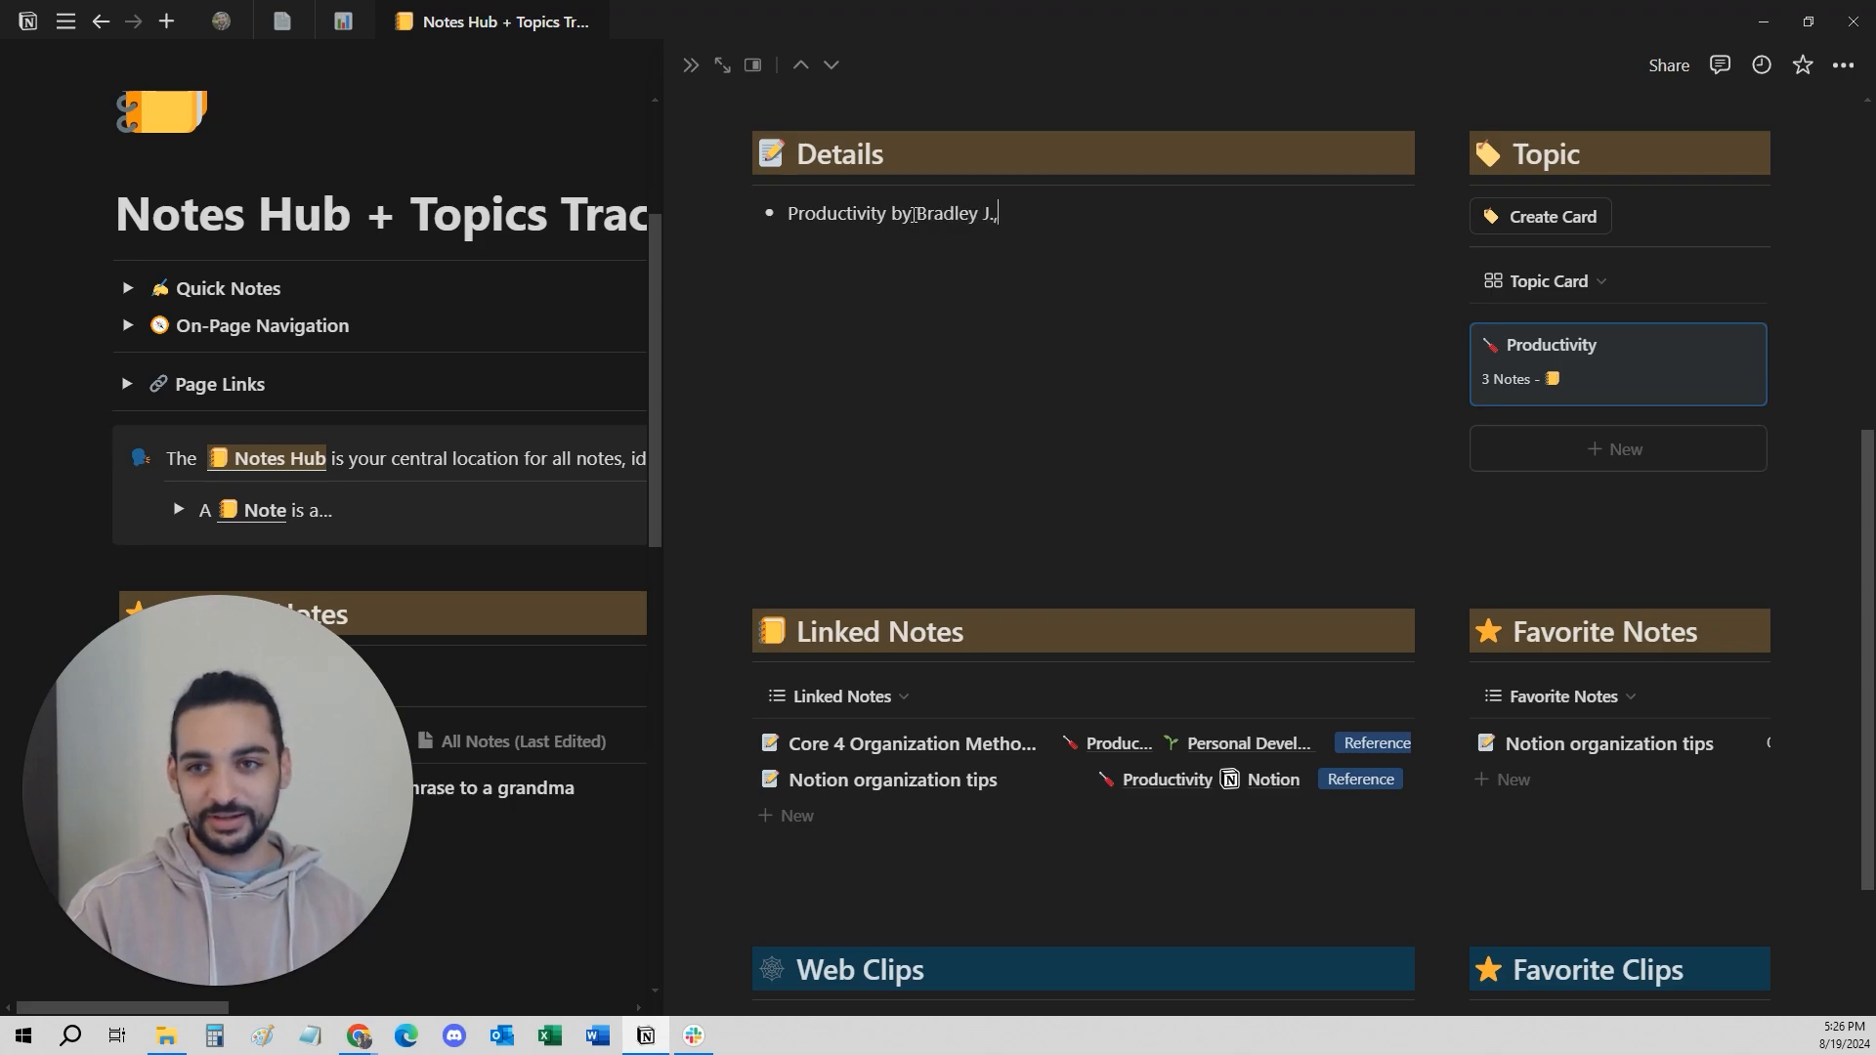
{"action": "type", "text": ", a Novel"}
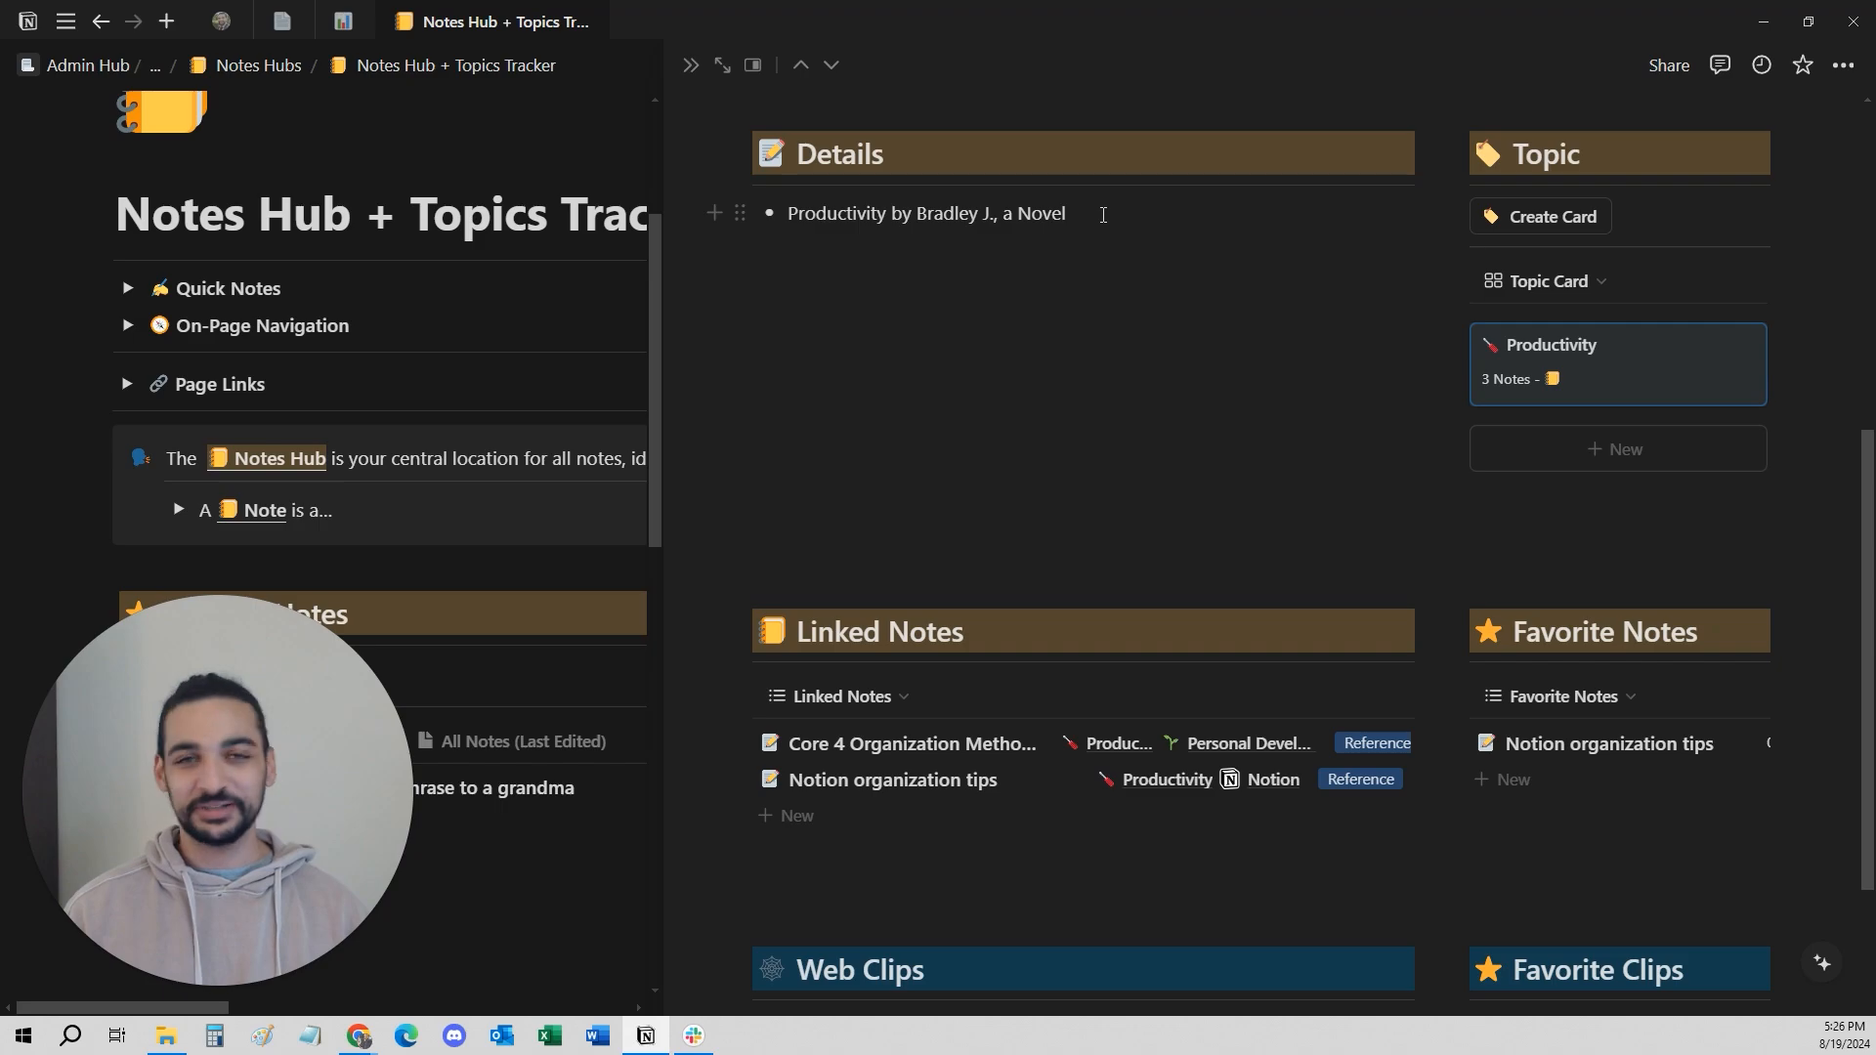
Create a new note from the Linked Notes section of the Productivity topic and open its topic relation for linking.
{"action": "scroll", "coordinate": [1209, 758], "scroll_direction": "down", "scroll_amount": 2}
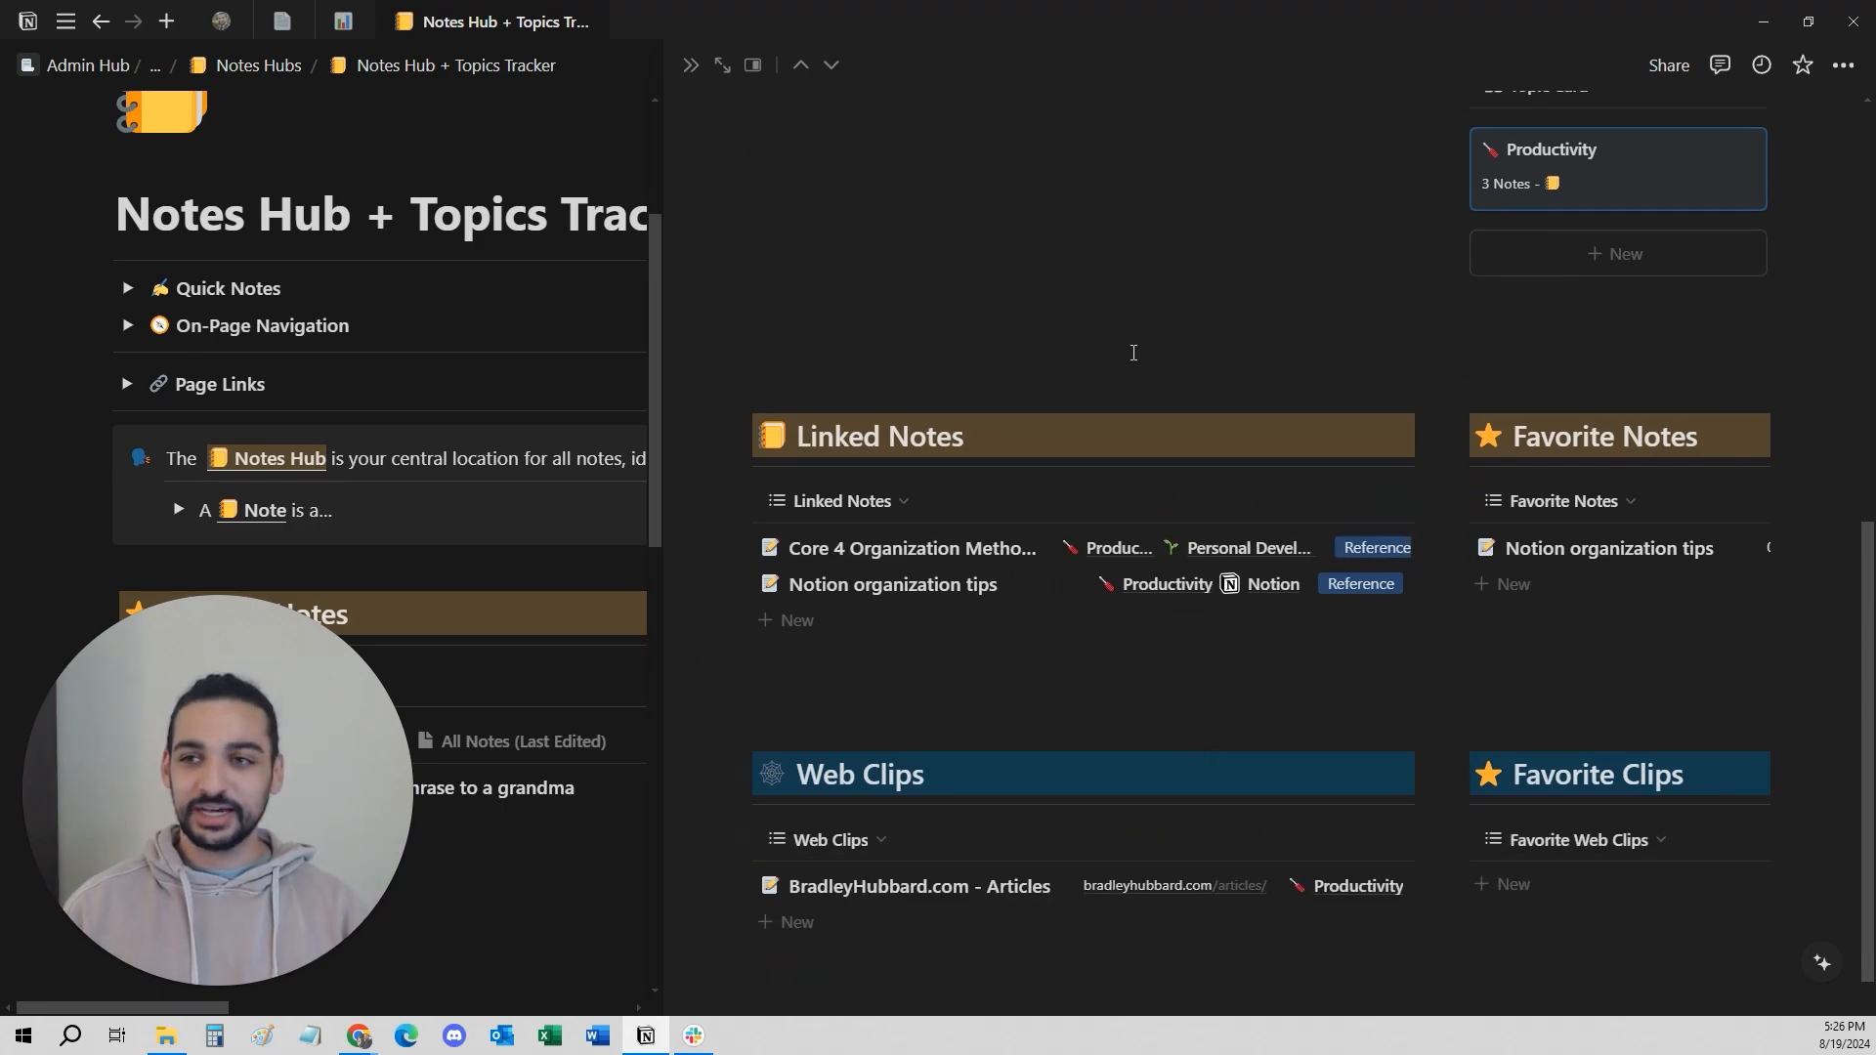
{"action": "scroll", "coordinate": [1131, 352], "scroll_direction": "up", "scroll_amount": 4}
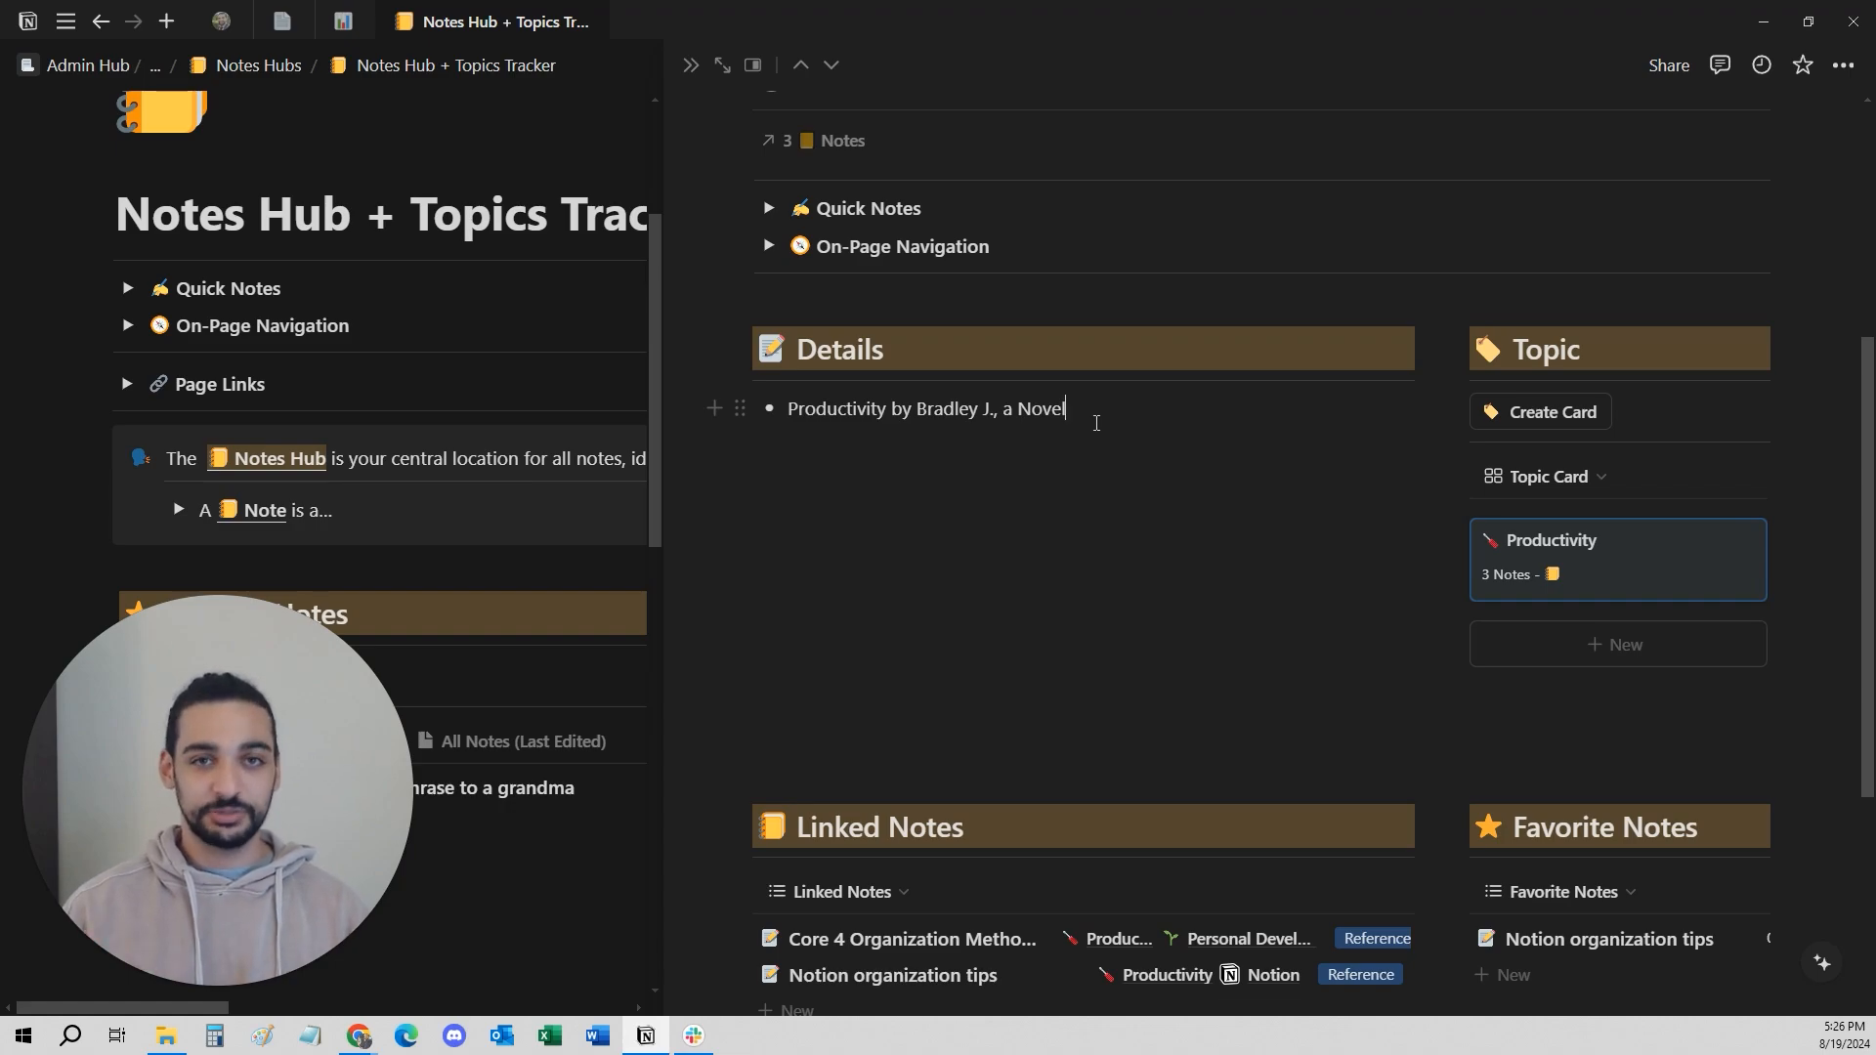
{"action": "scroll", "coordinate": [876, 348], "scroll_direction": "up", "scroll_amount": 4}
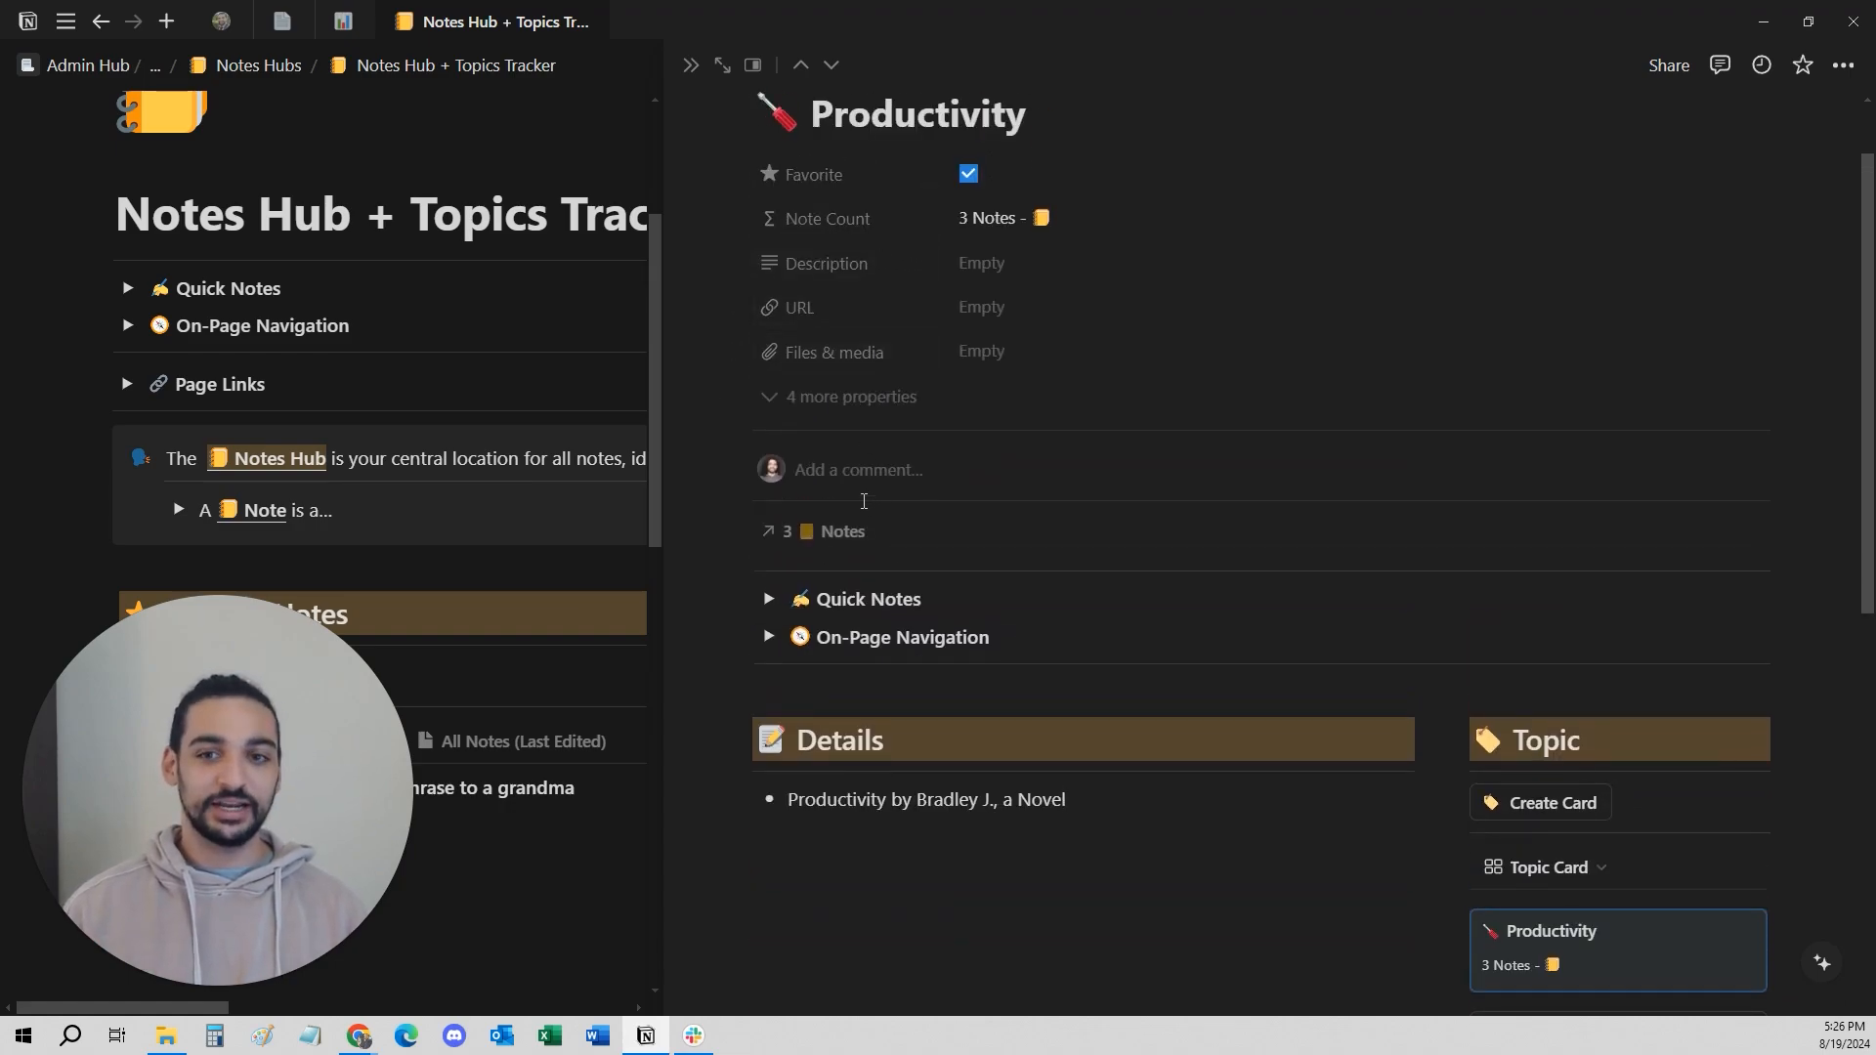
{"action": "left_click", "coordinate": [833, 632]}
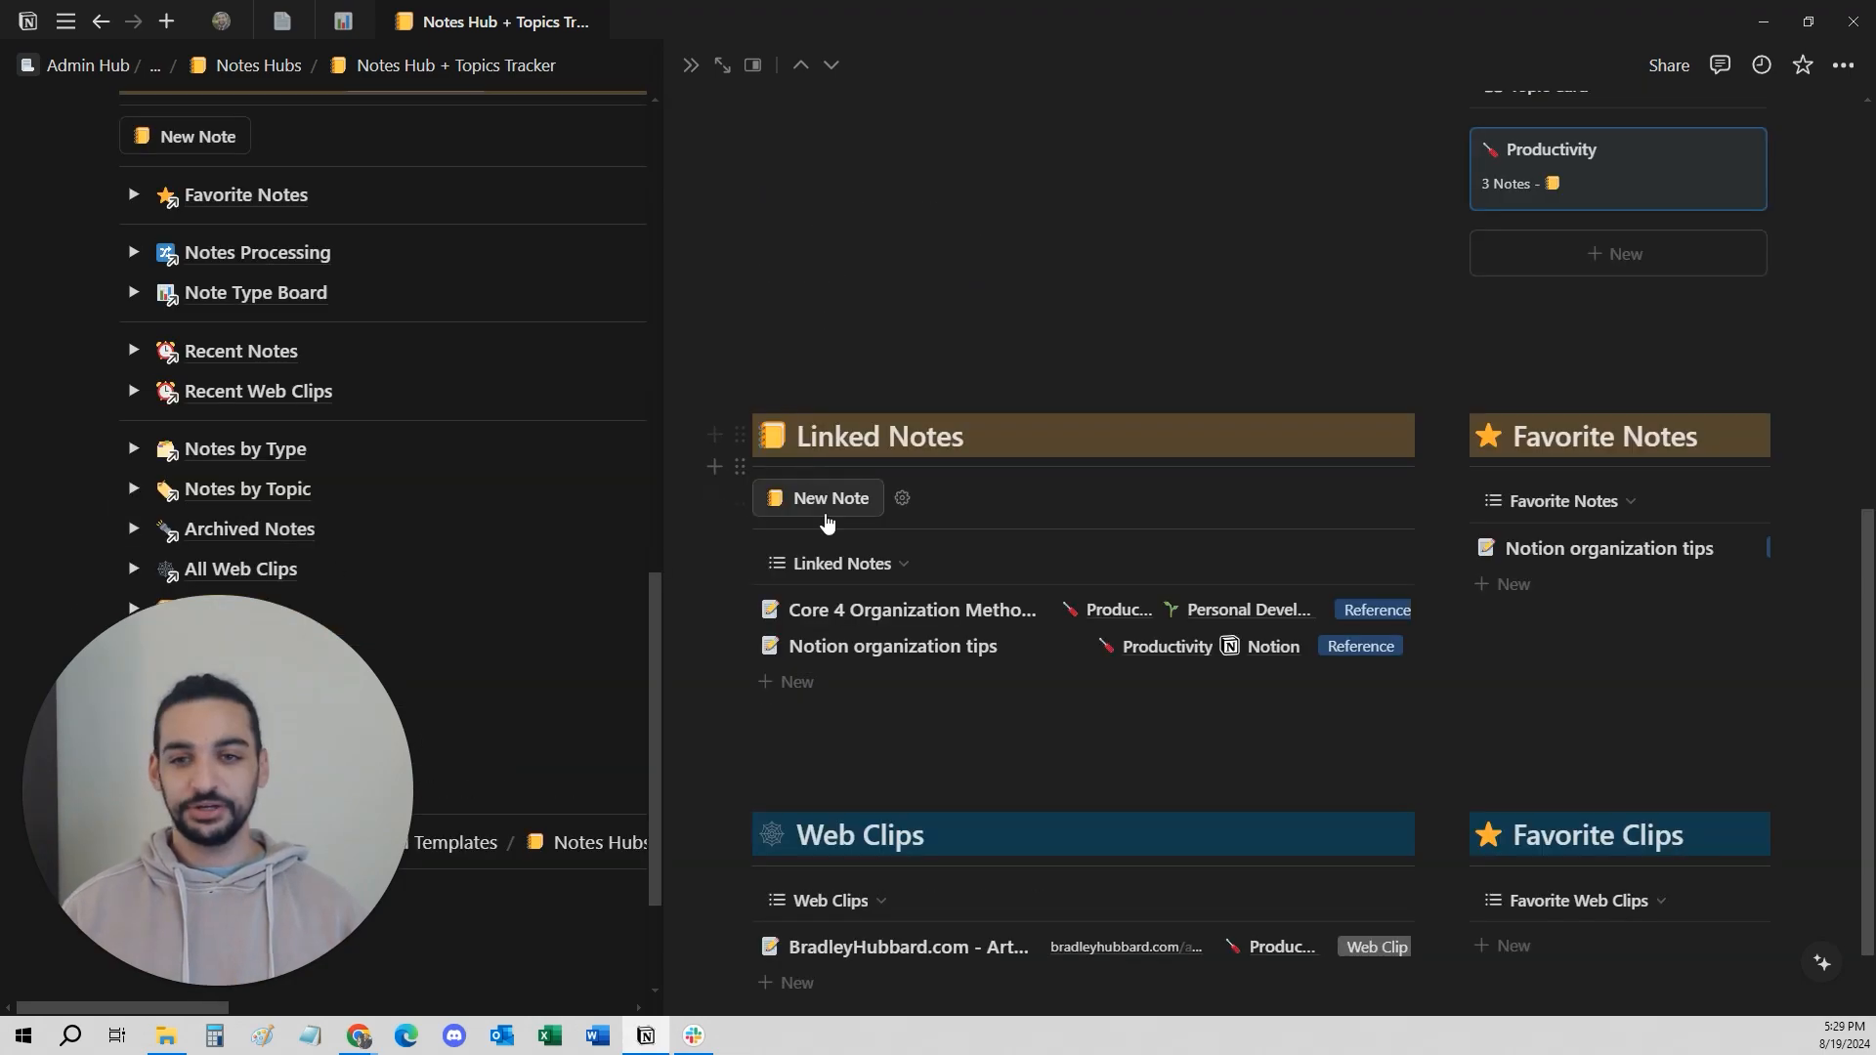
{"action": "left_click", "coordinate": [828, 502]}
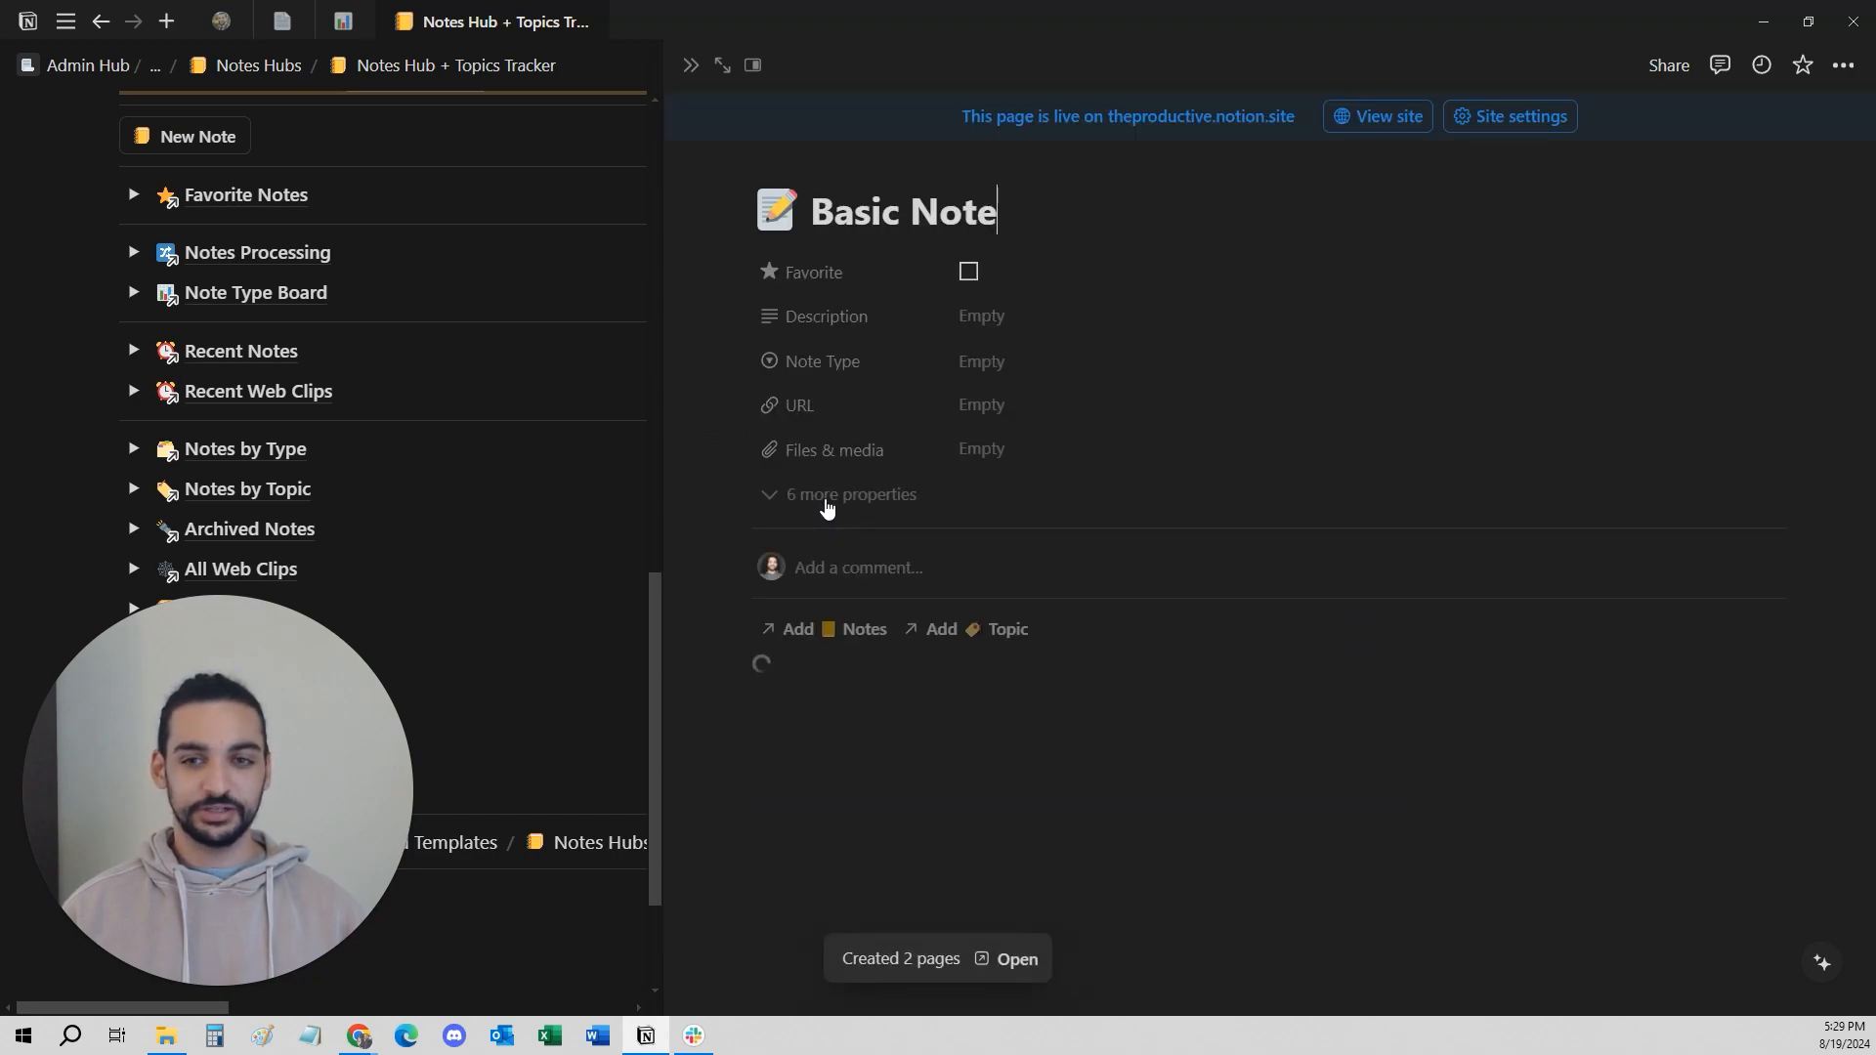
{"action": "left_click", "coordinate": [959, 627]}
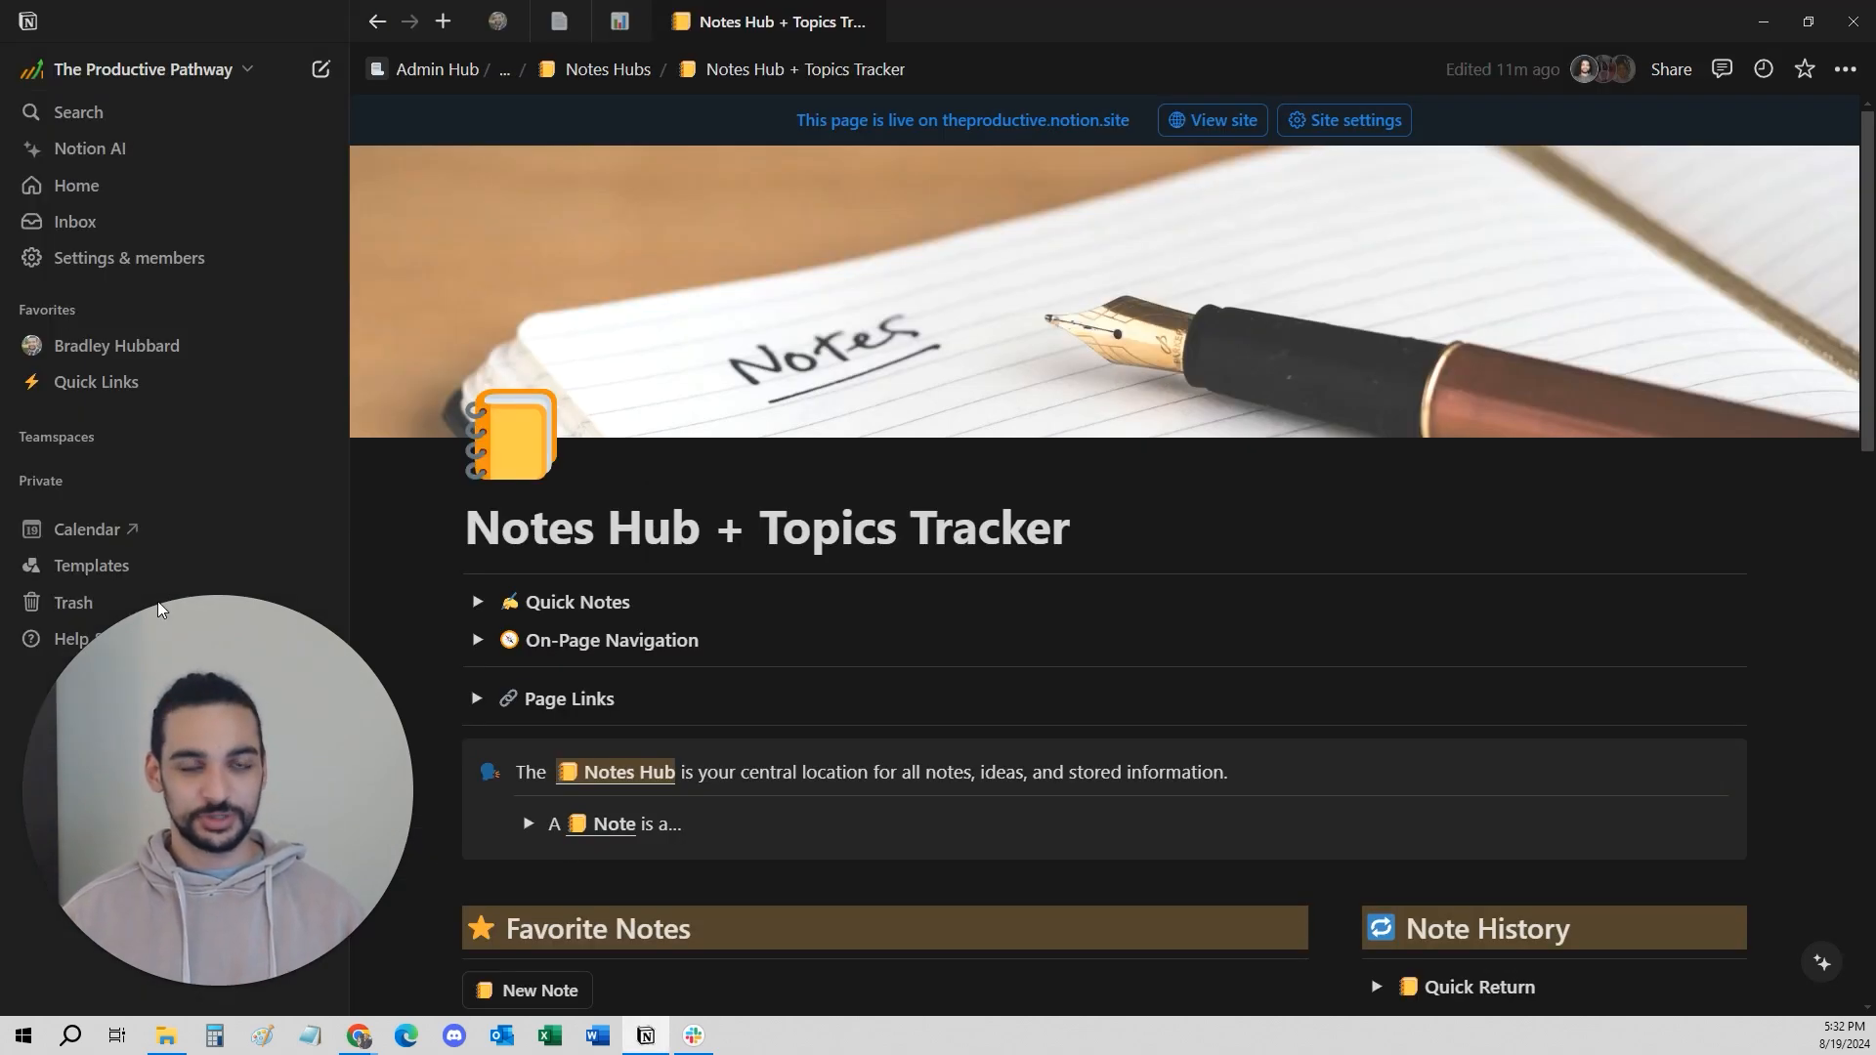
Create a private page titled "Note" containing the text "A sticky note".
{"action": "left_click", "coordinate": [316, 72]}
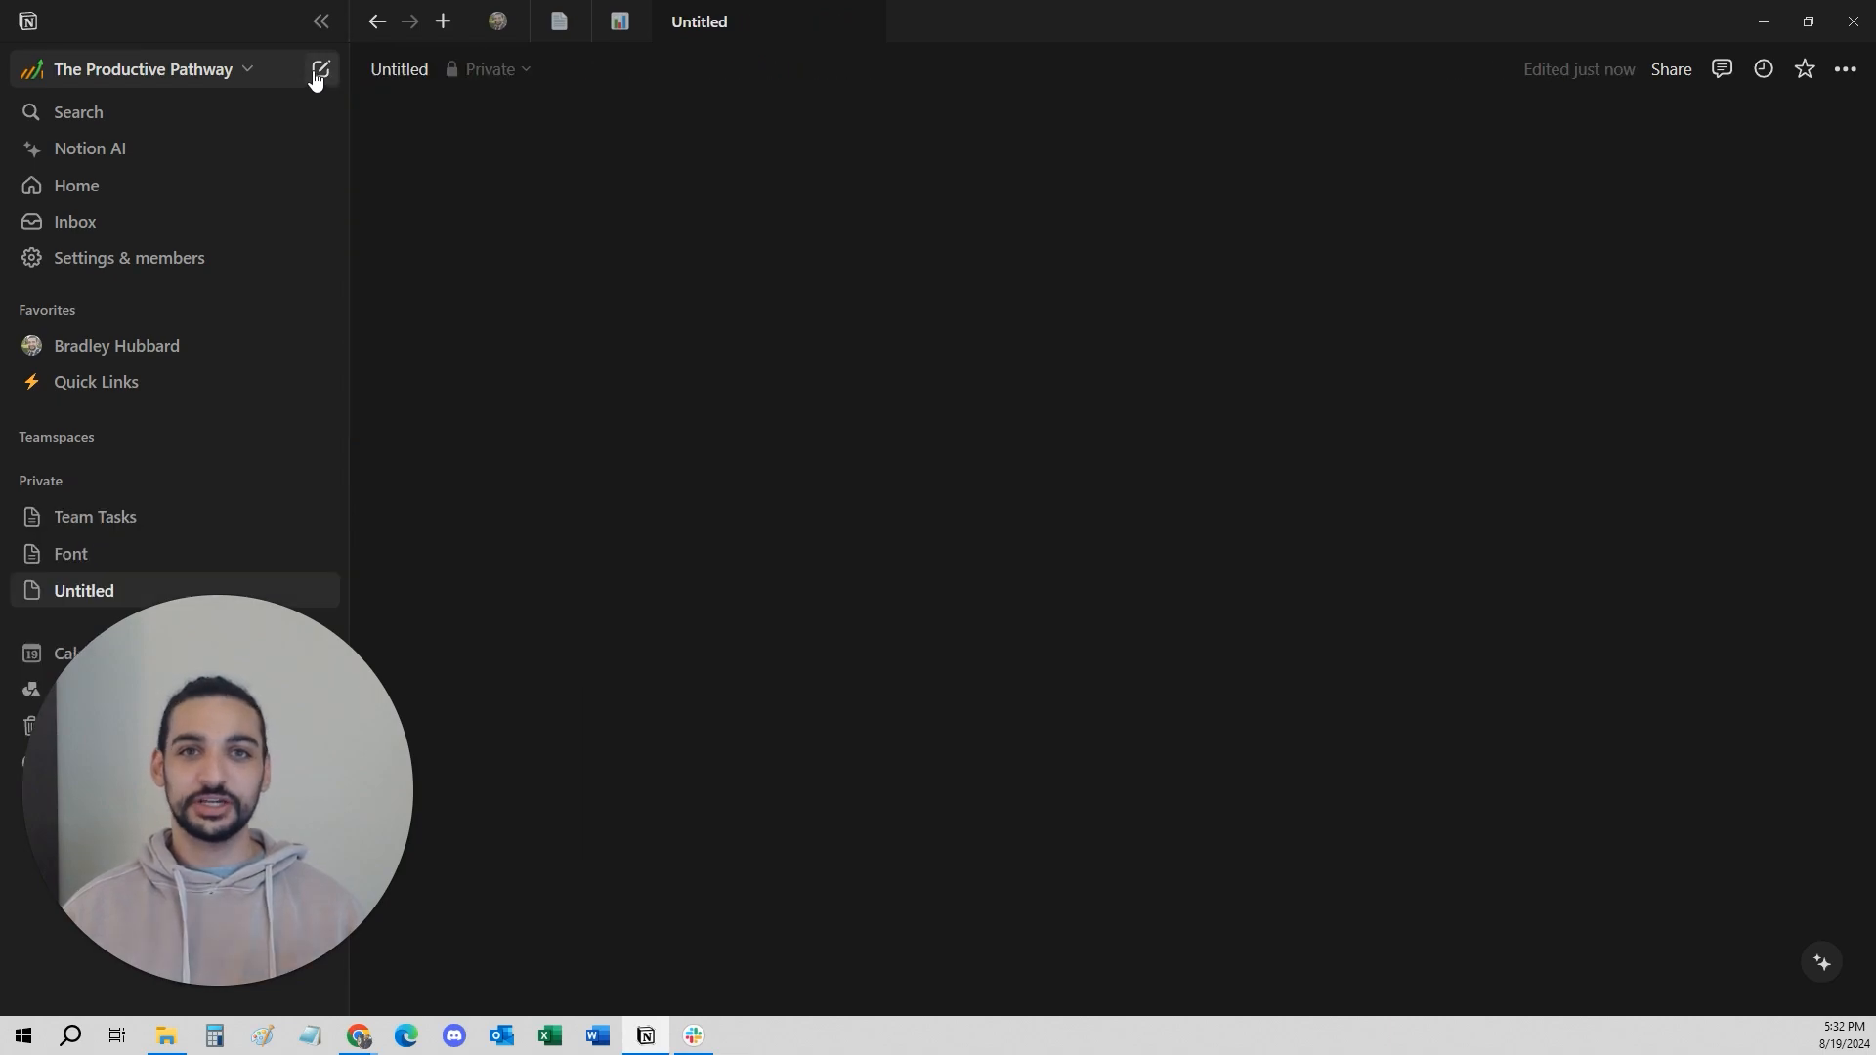
{"action": "type", "text": "Note"}
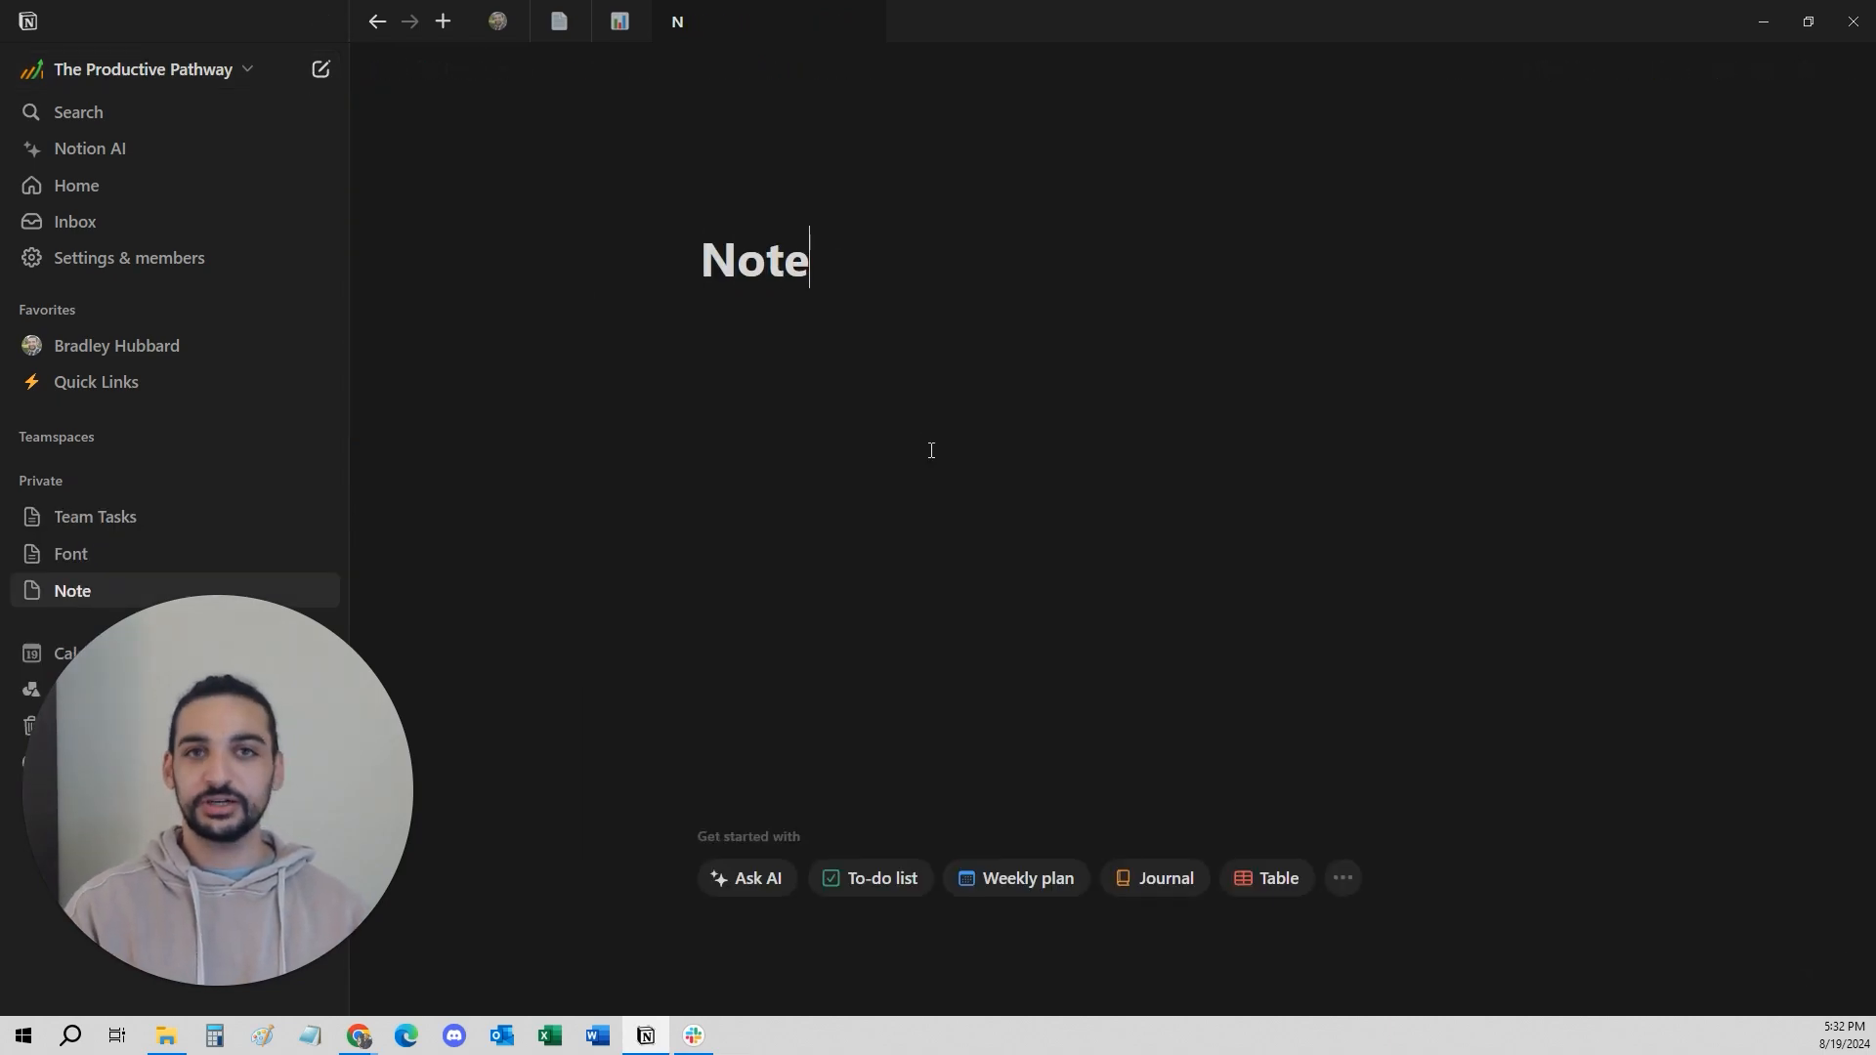
{"action": "key", "text": "Return"}
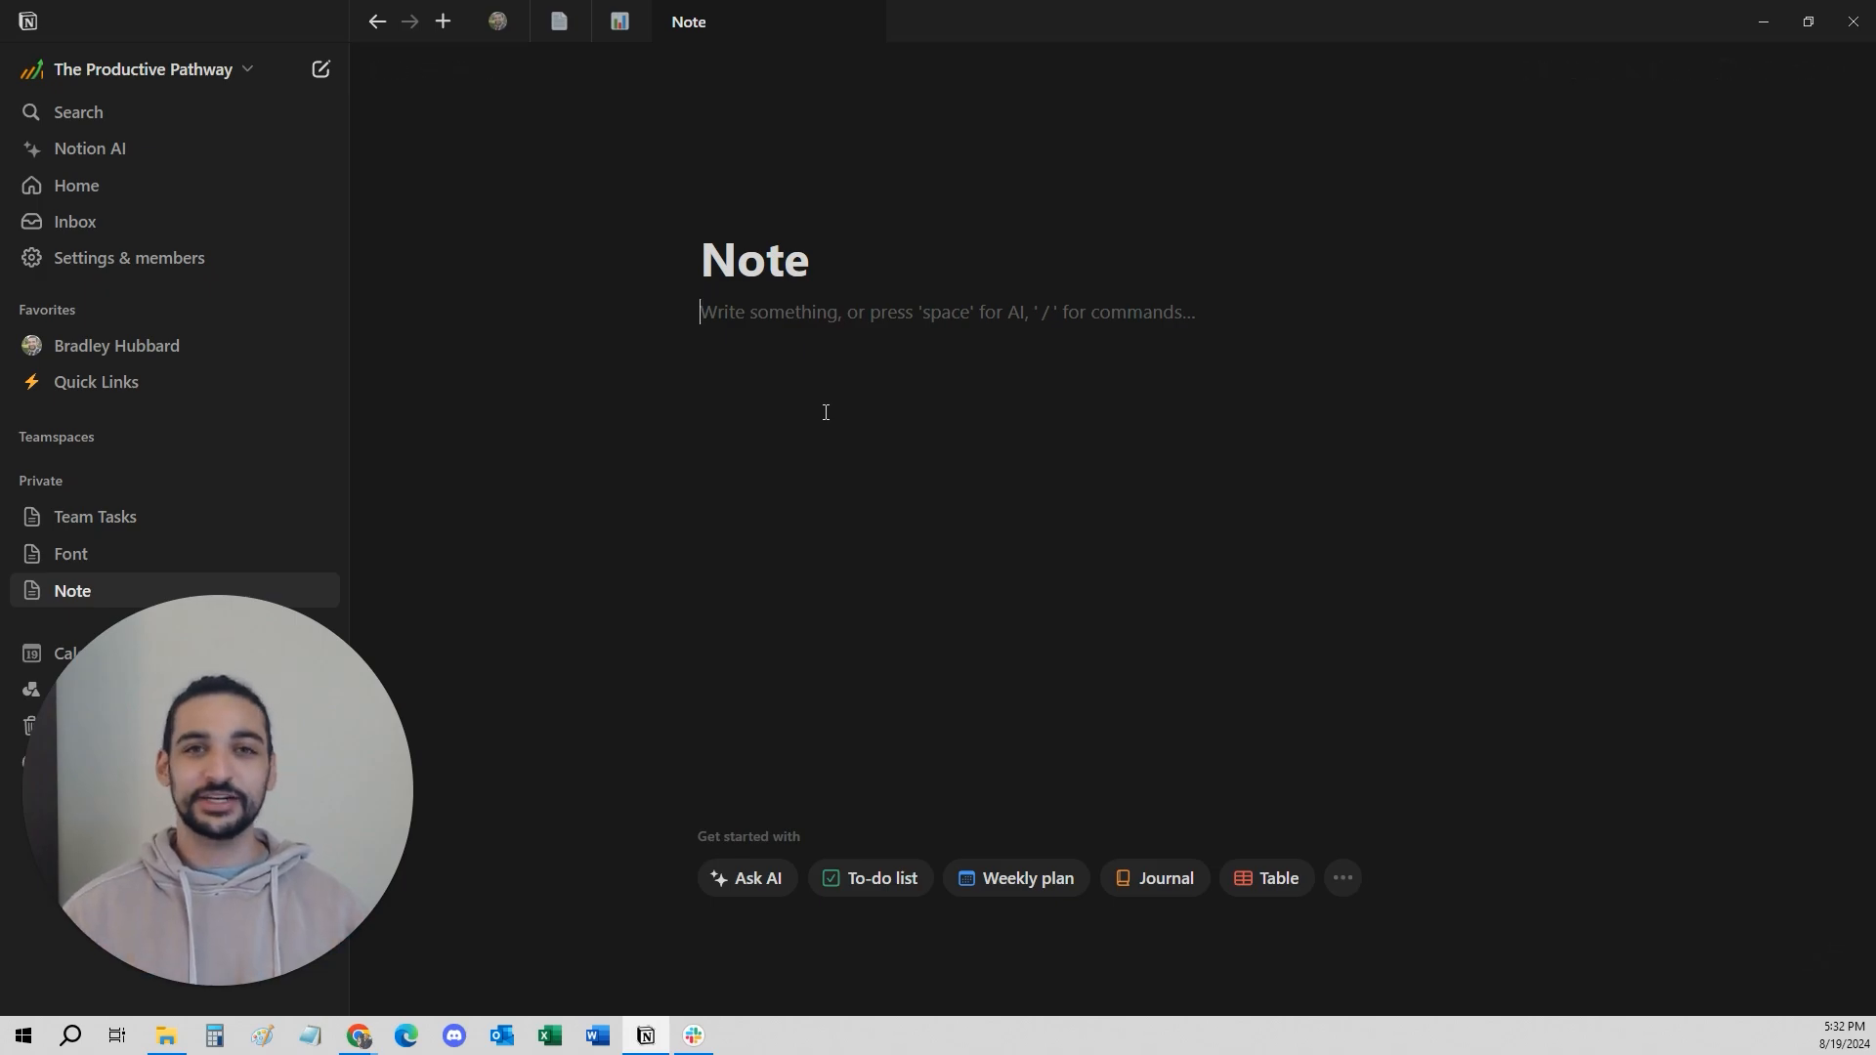
{"action": "type", "text": "A "}
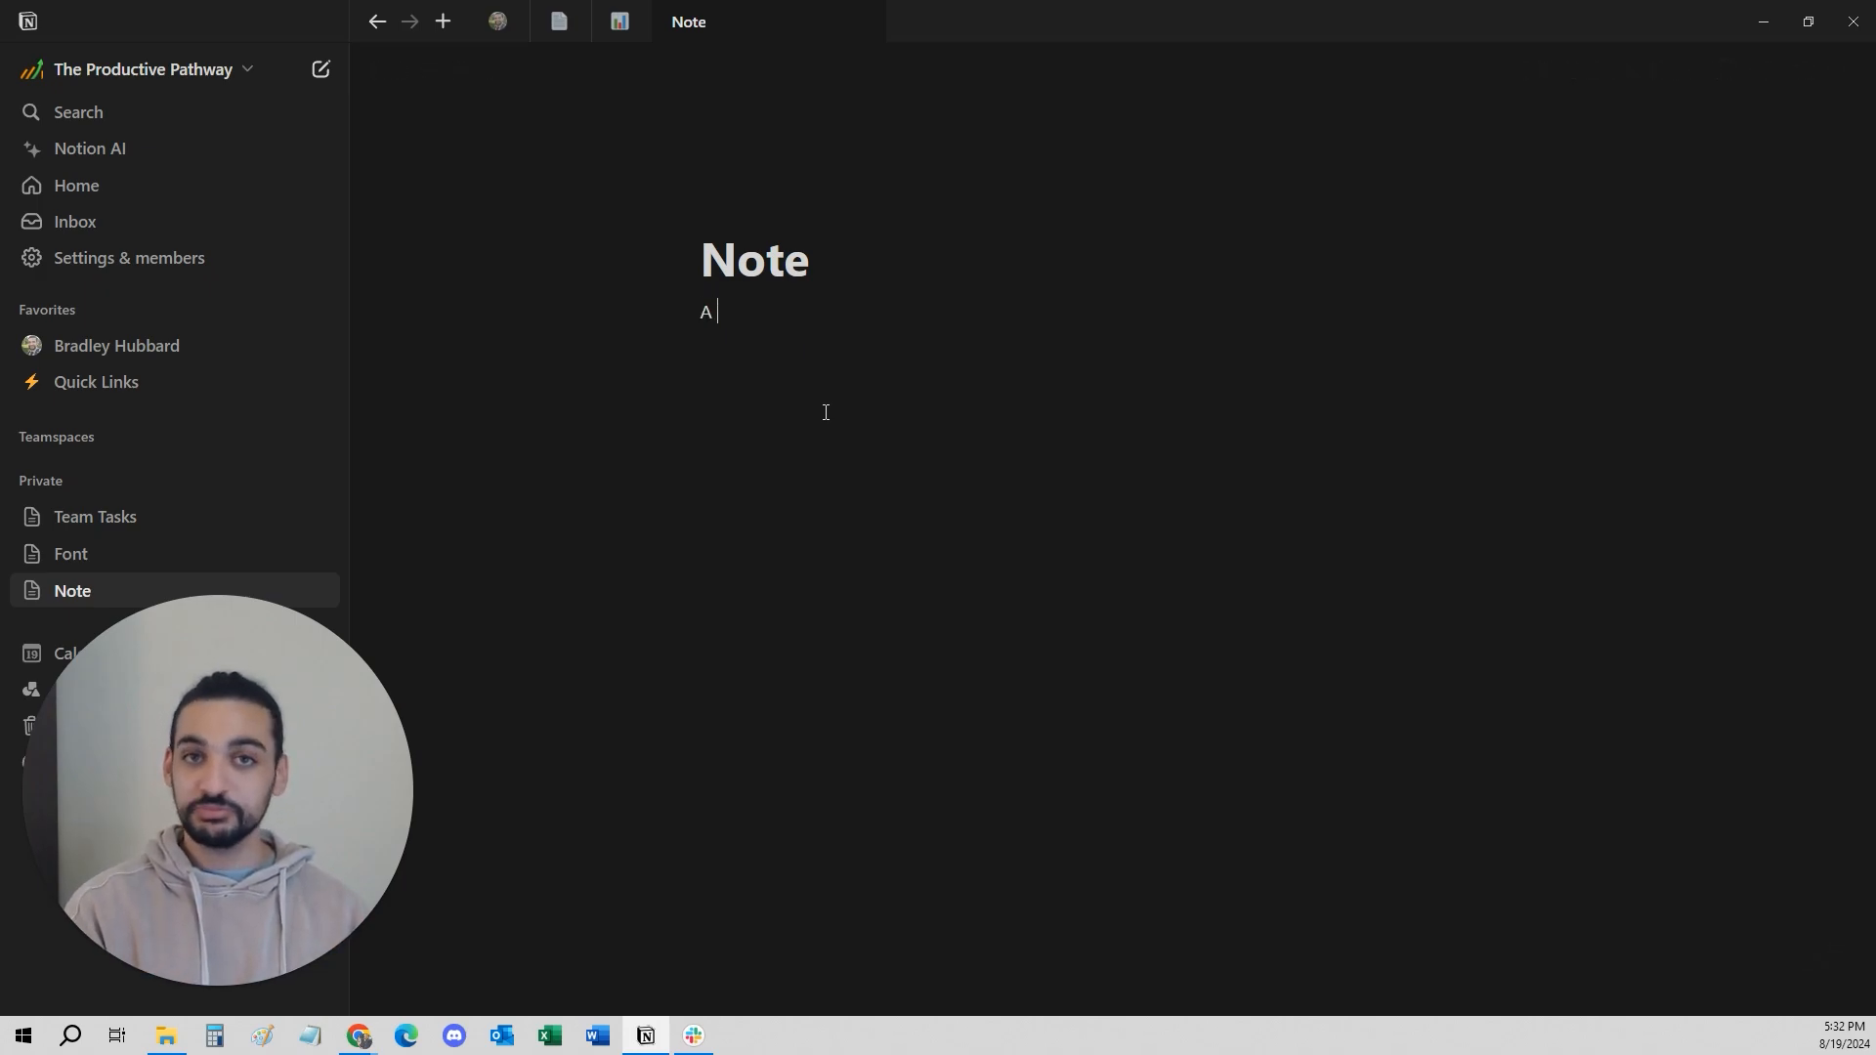
{"action": "type", "text": "sticky note"}
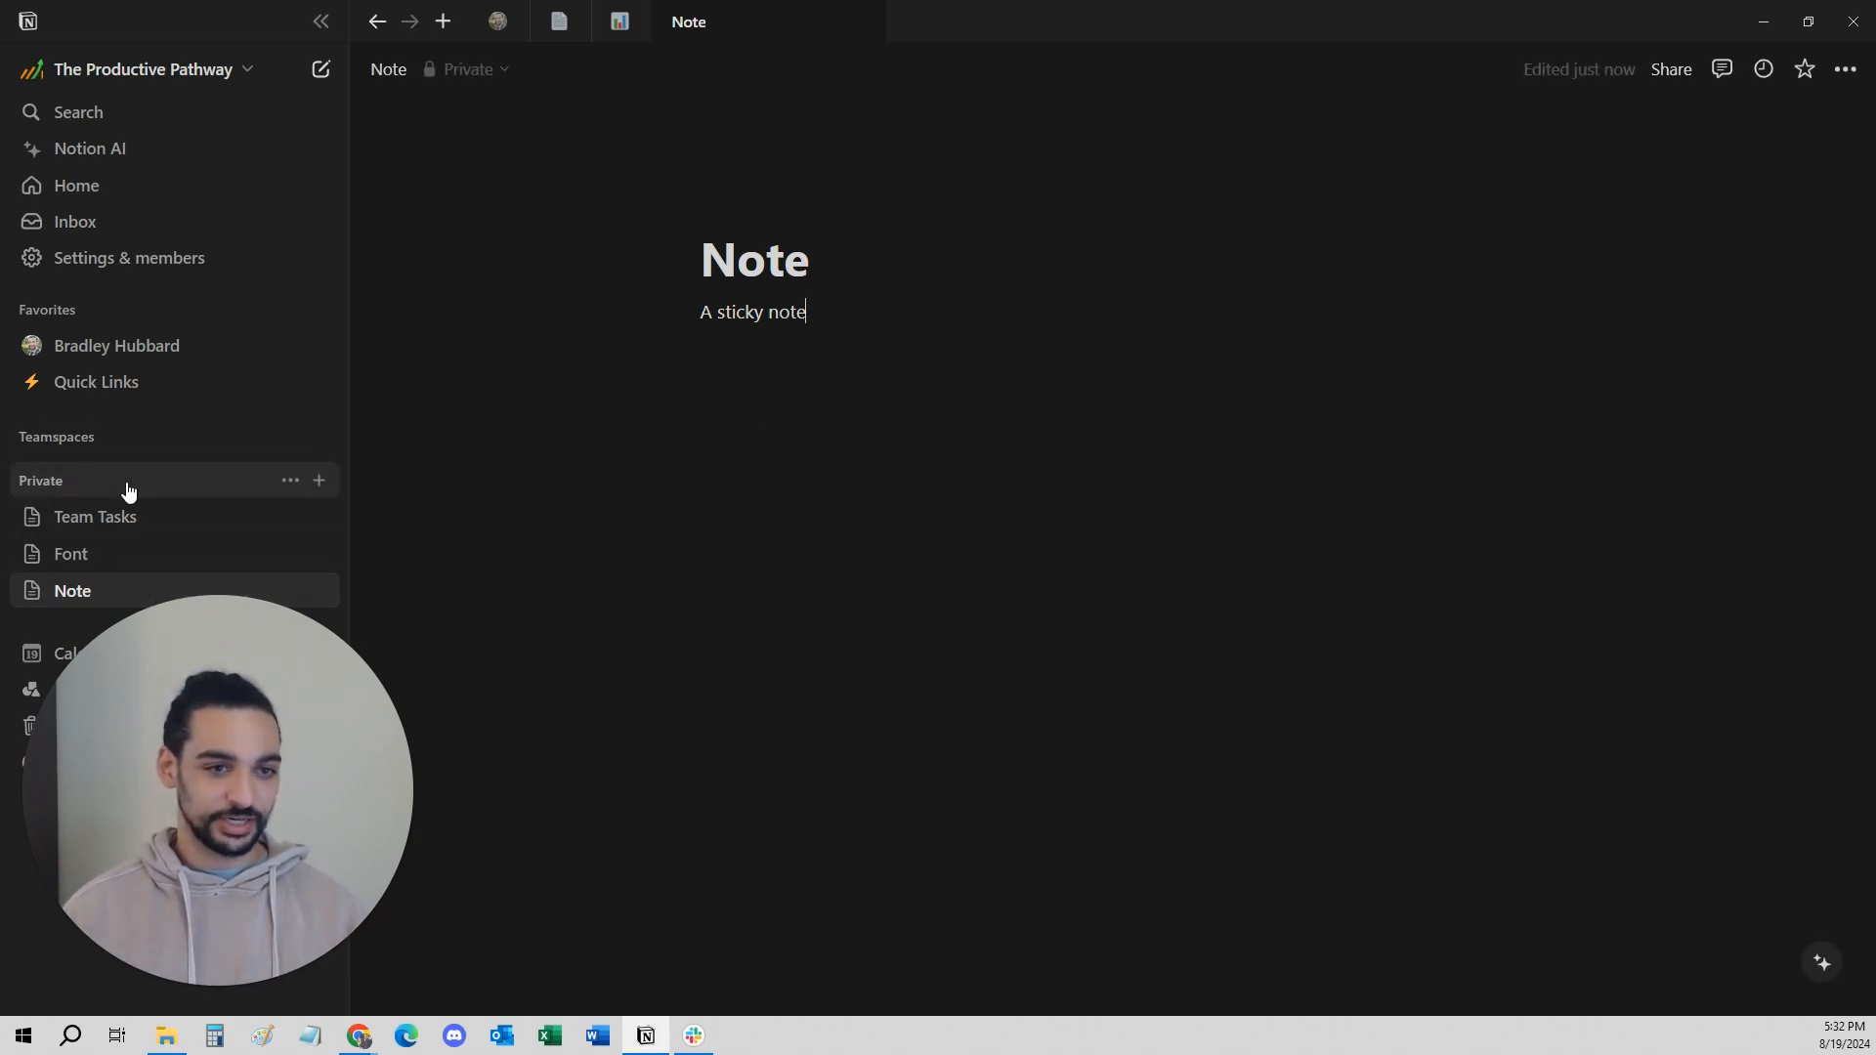
Return to the Notes Hub + Topics Tracker page and create a new note from its Favorite Notes section.
{"action": "key", "text": "alt+Left"}
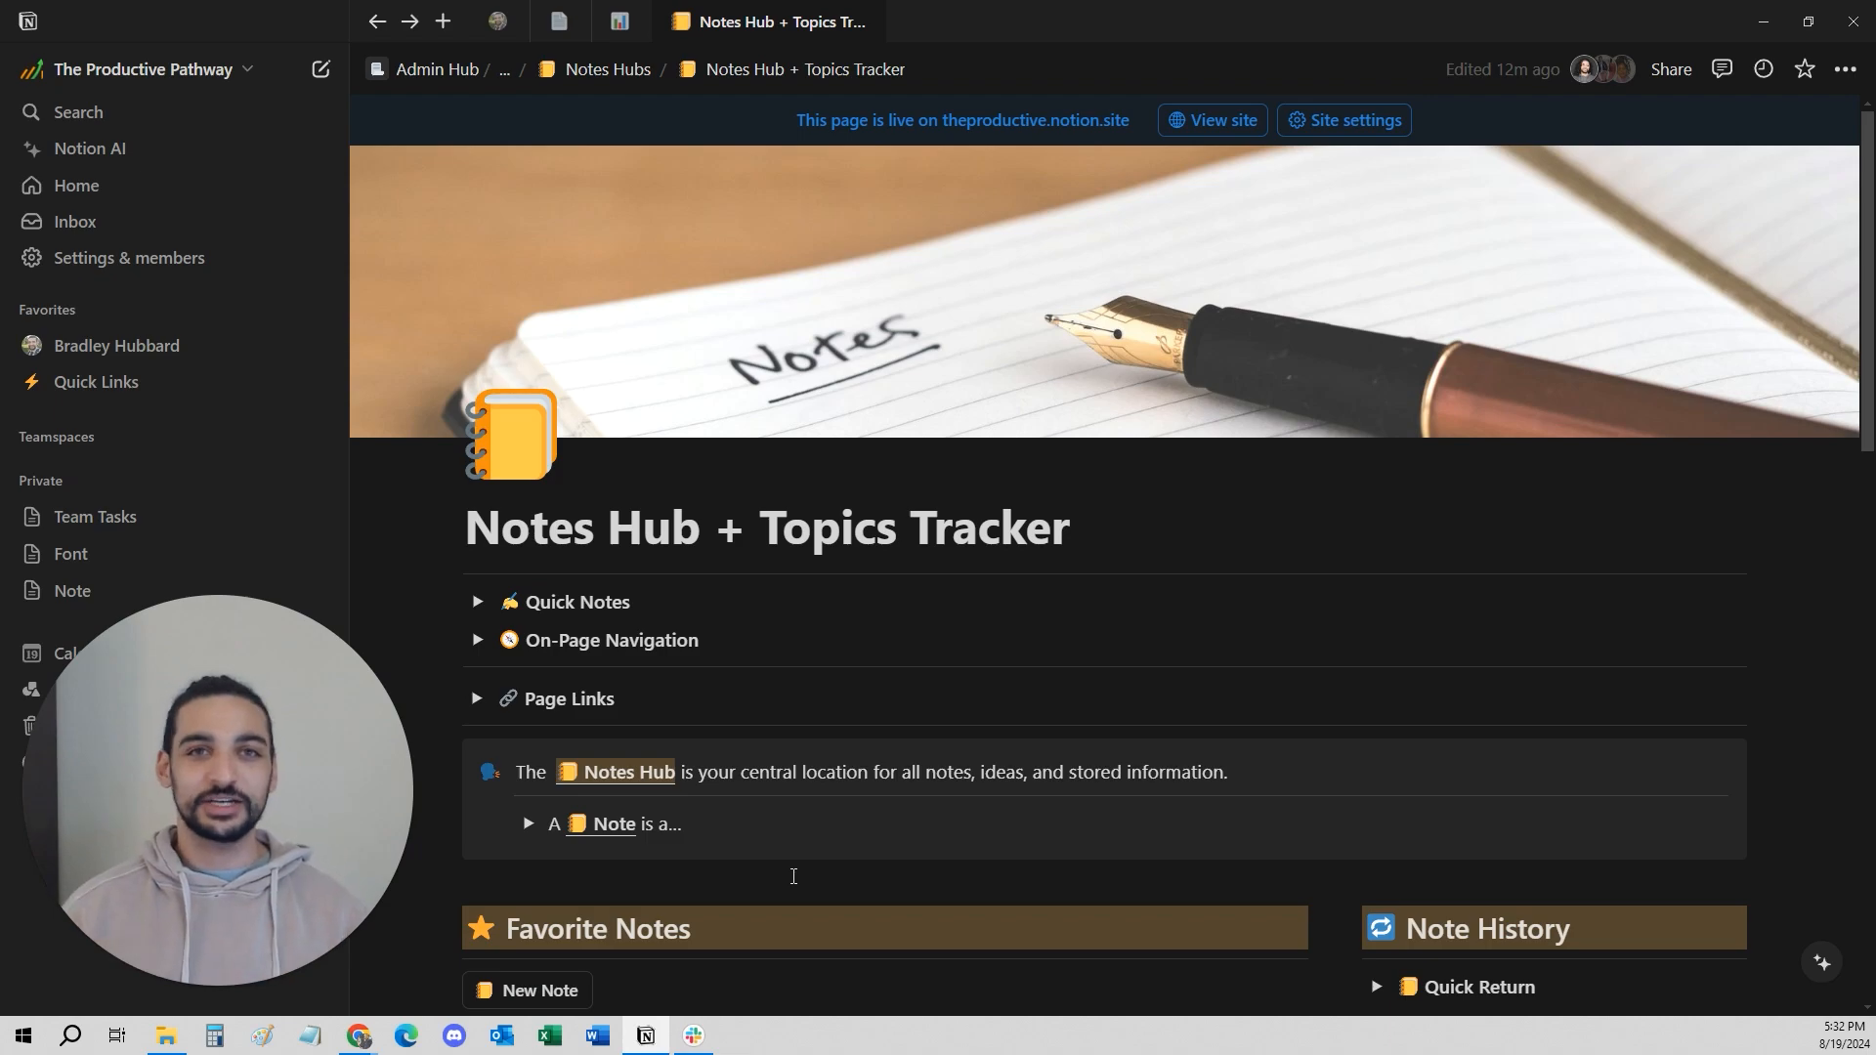
{"action": "scroll", "coordinate": [803, 814], "scroll_direction": "down", "scroll_amount": 3}
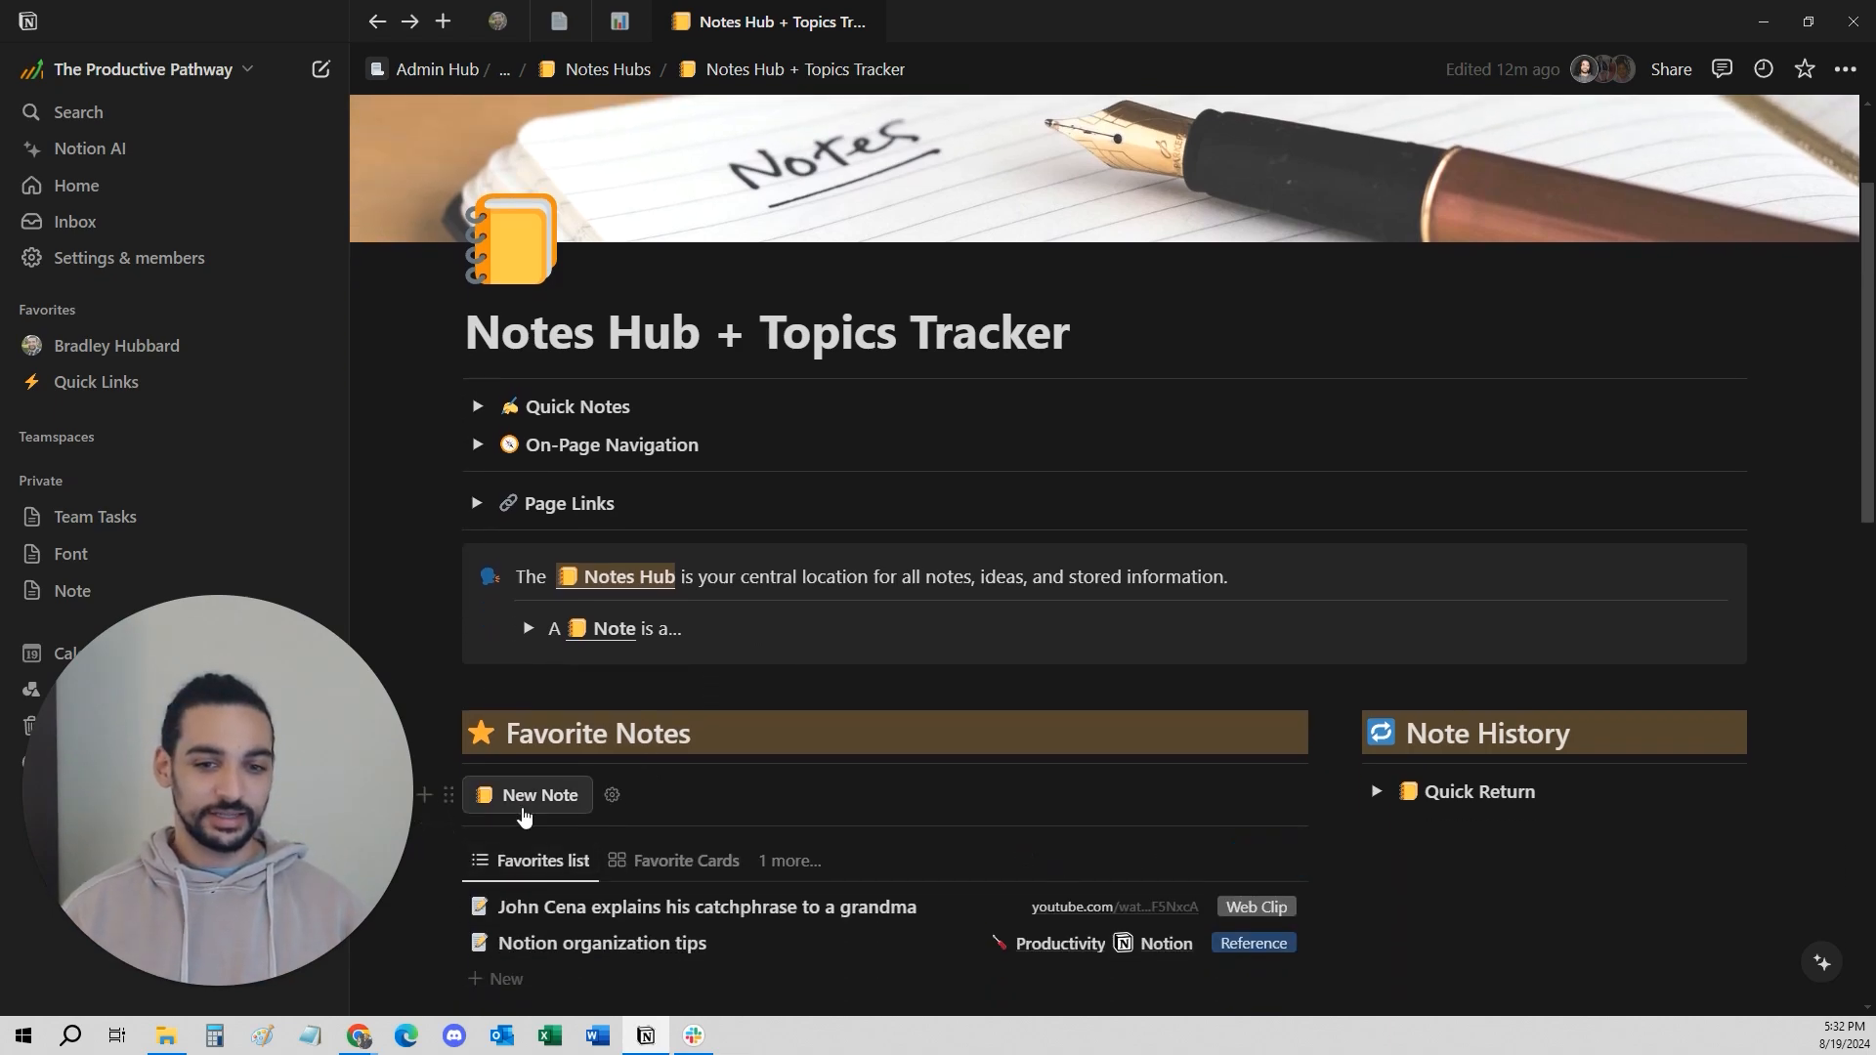
{"action": "left_click", "coordinate": [530, 793]}
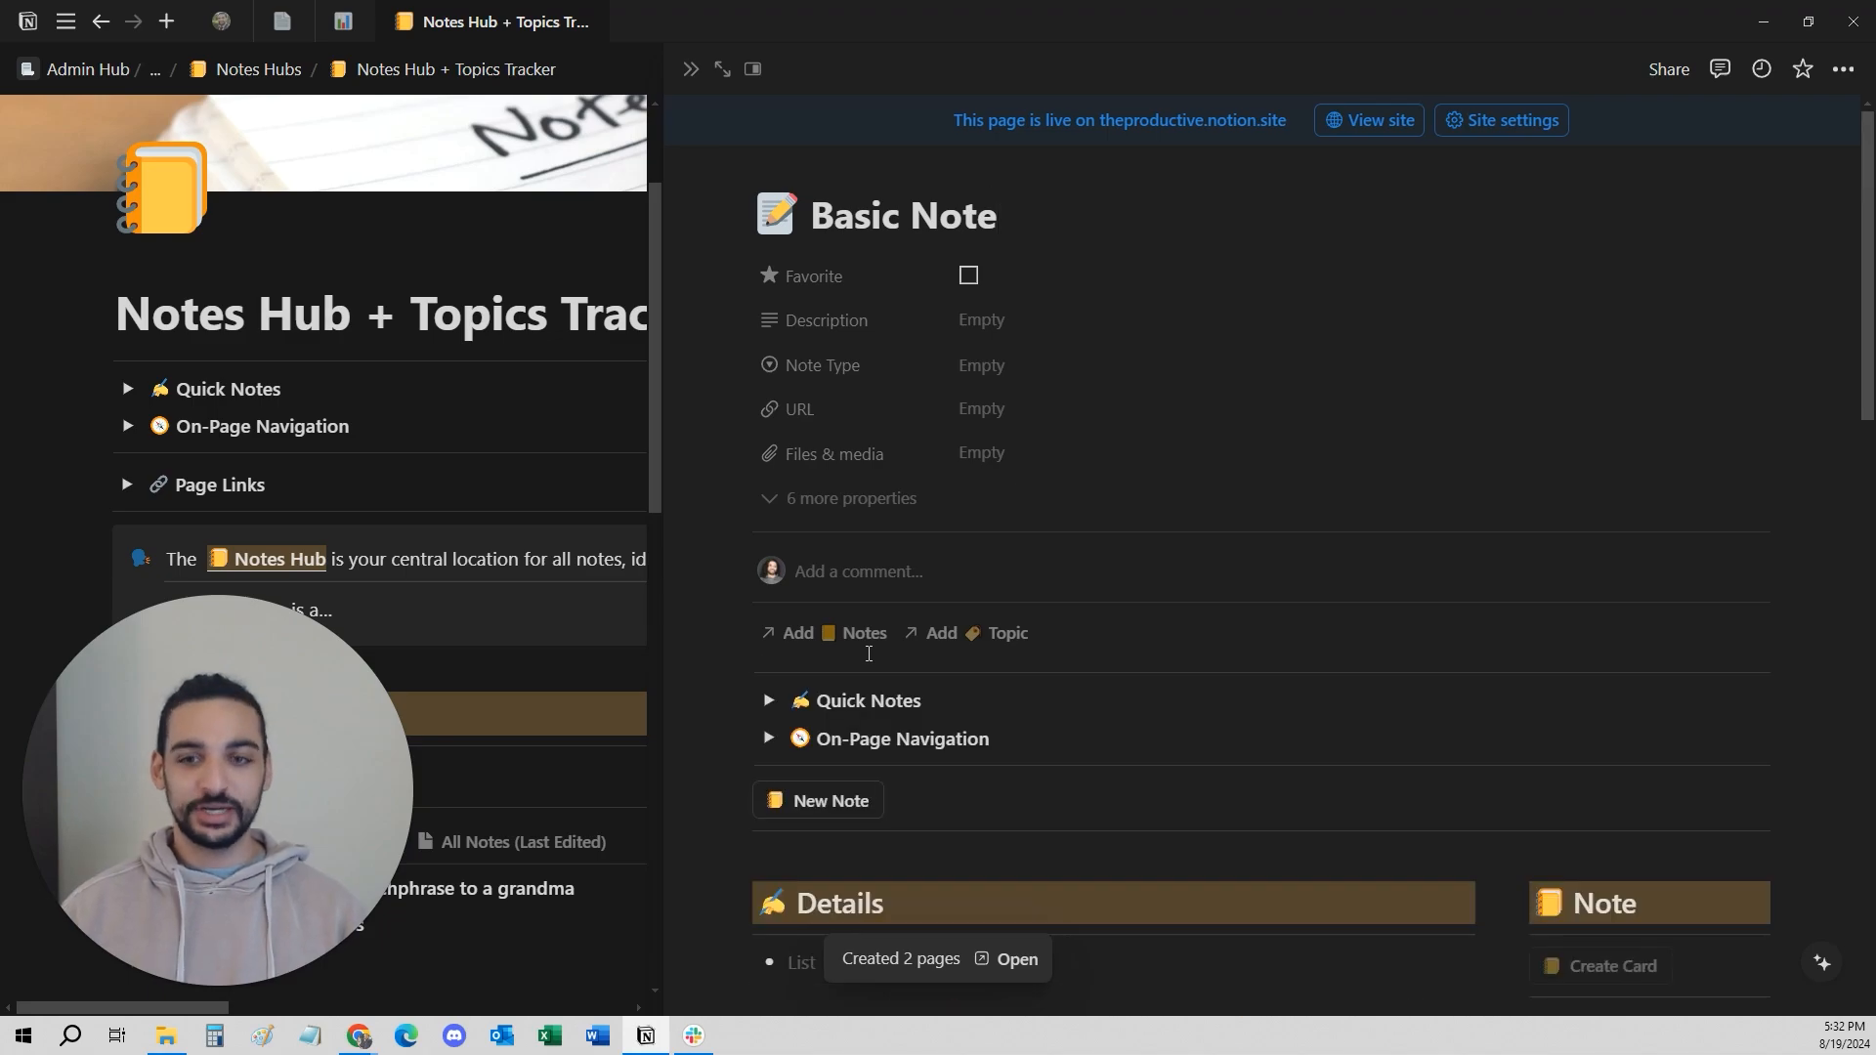
Browse the block types that can be inserted at the Details bullet of the new basic note.
{"action": "scroll", "coordinate": [865, 654], "scroll_direction": "down", "scroll_amount": 5}
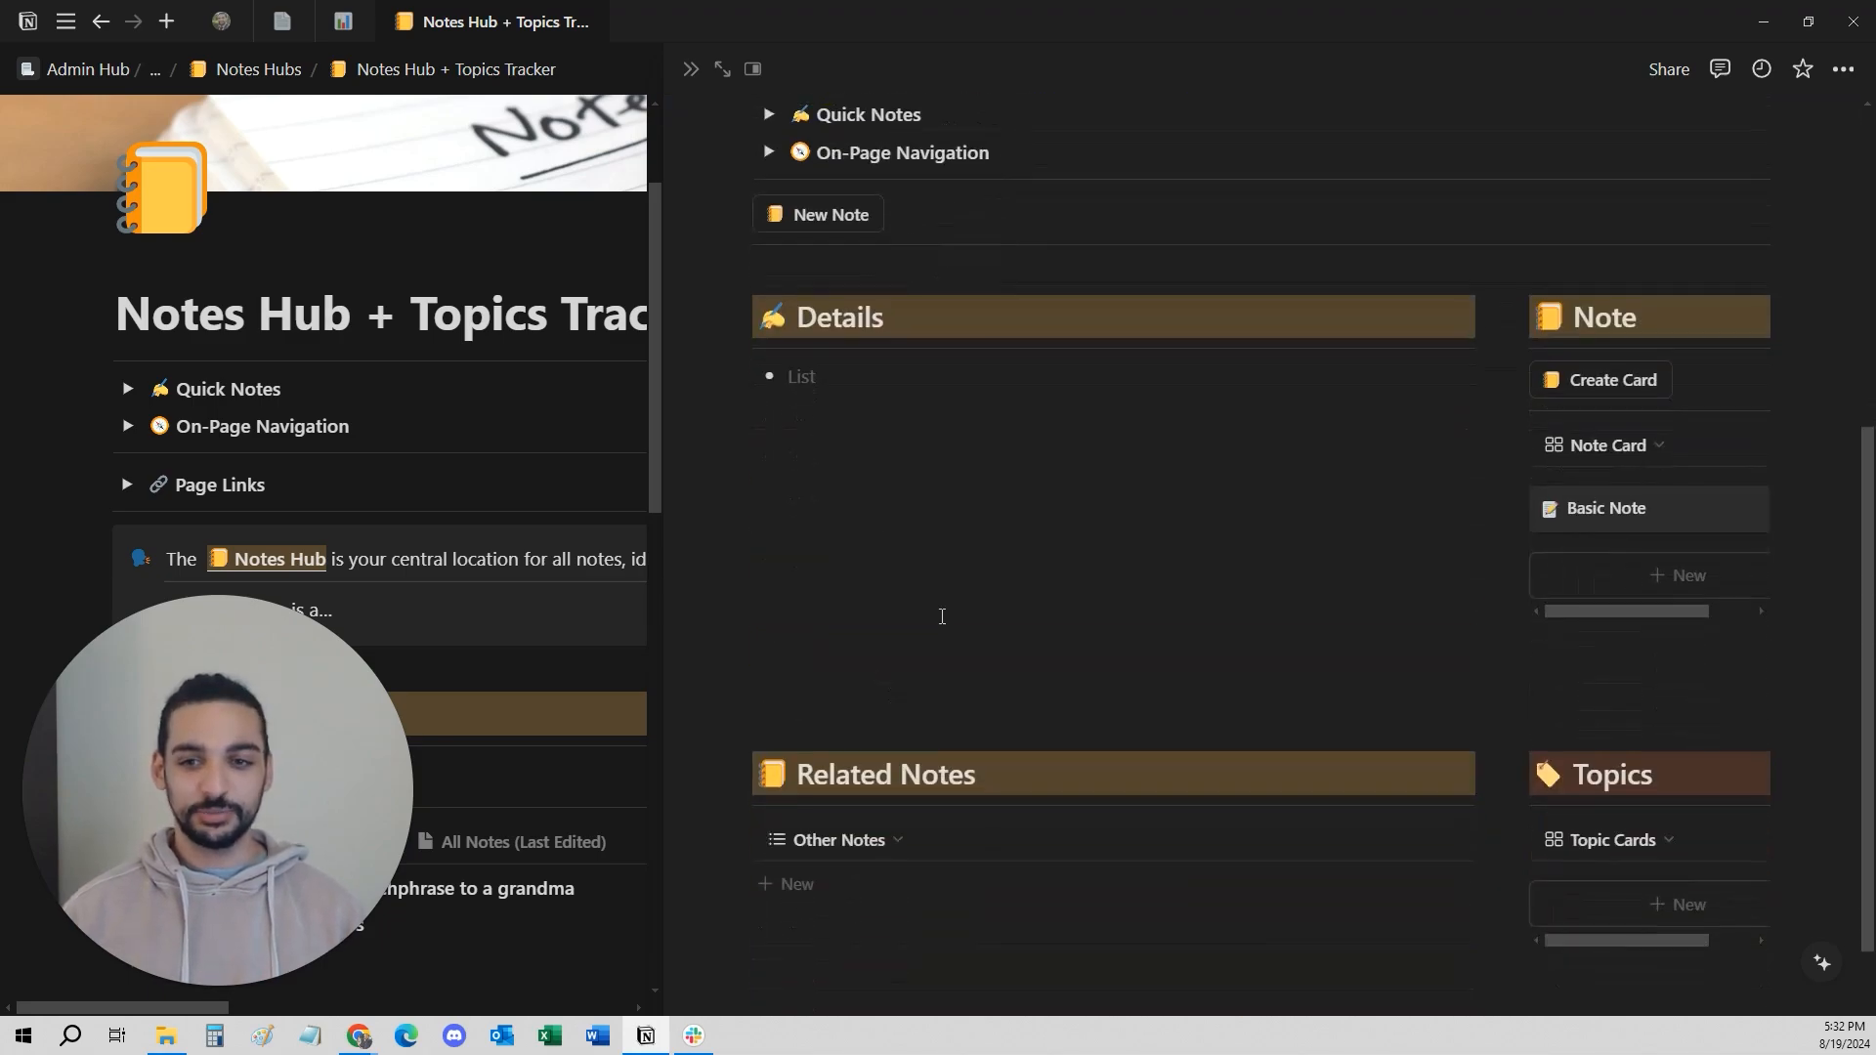
{"action": "left_click", "coordinate": [836, 386]}
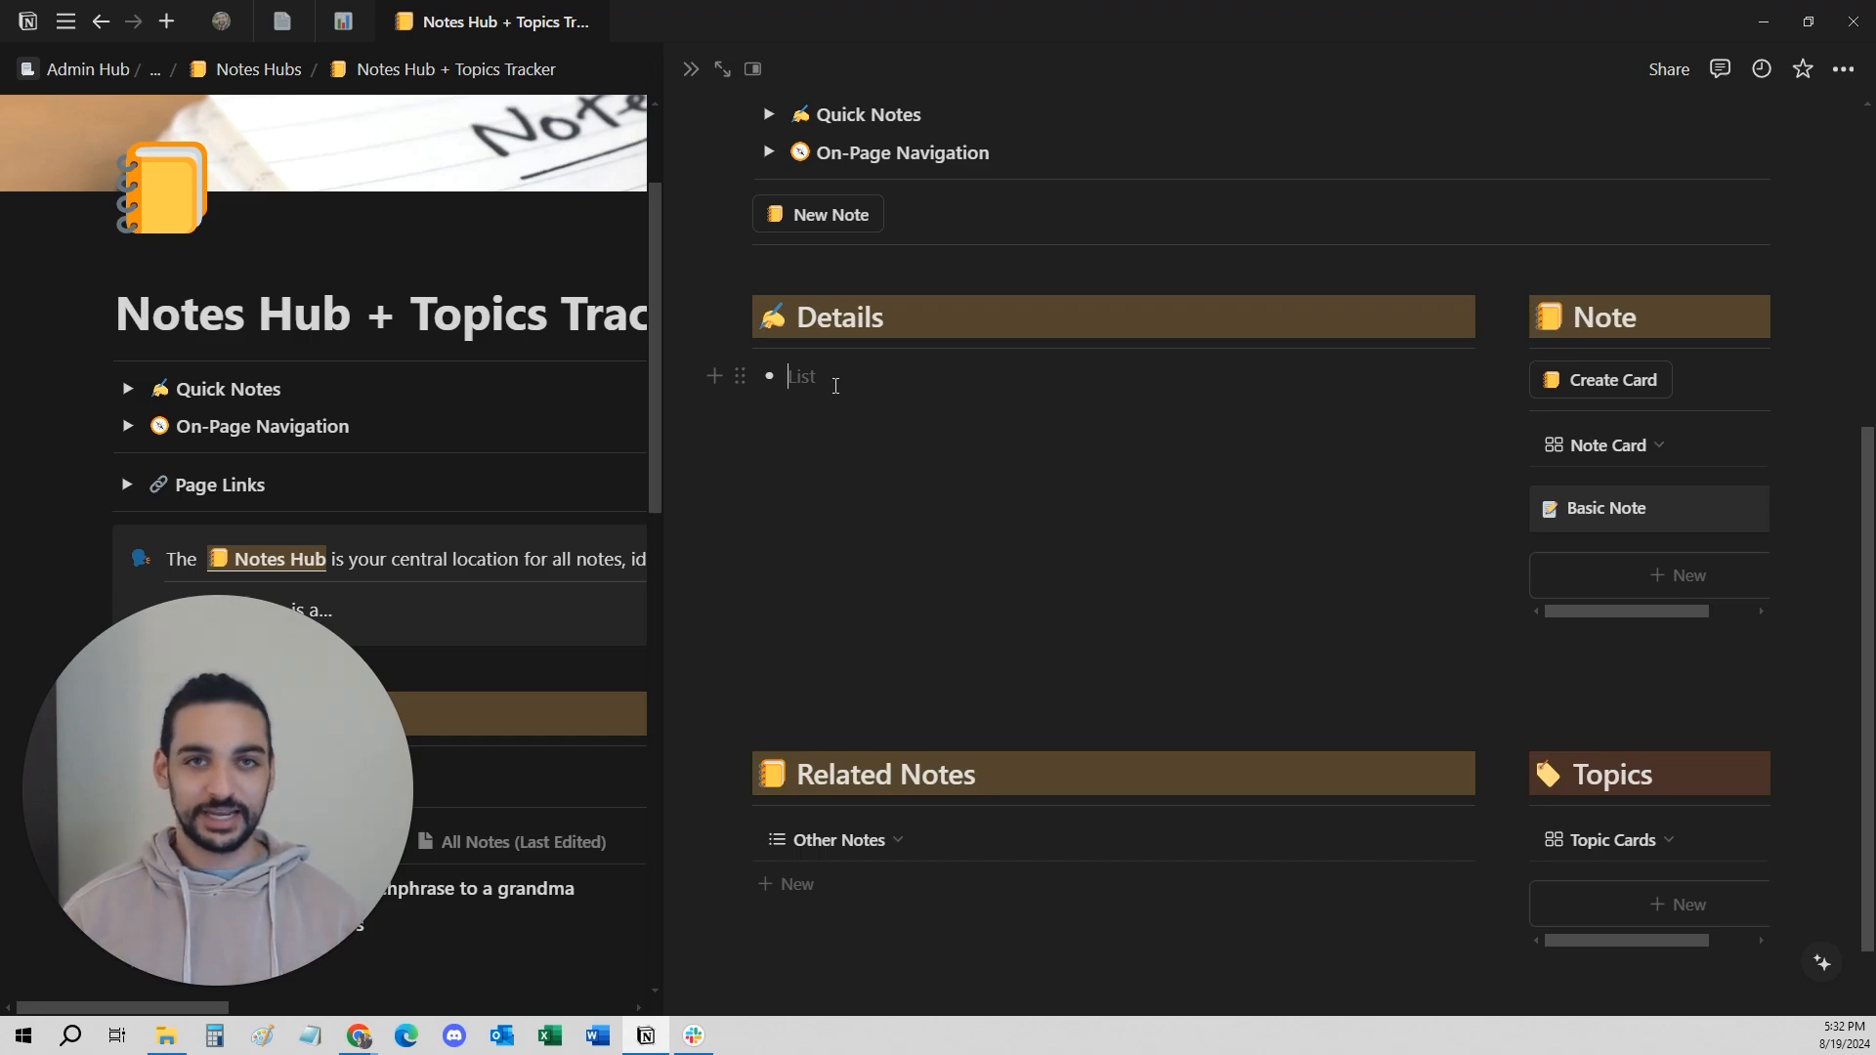
{"action": "type", "text": "/b"}
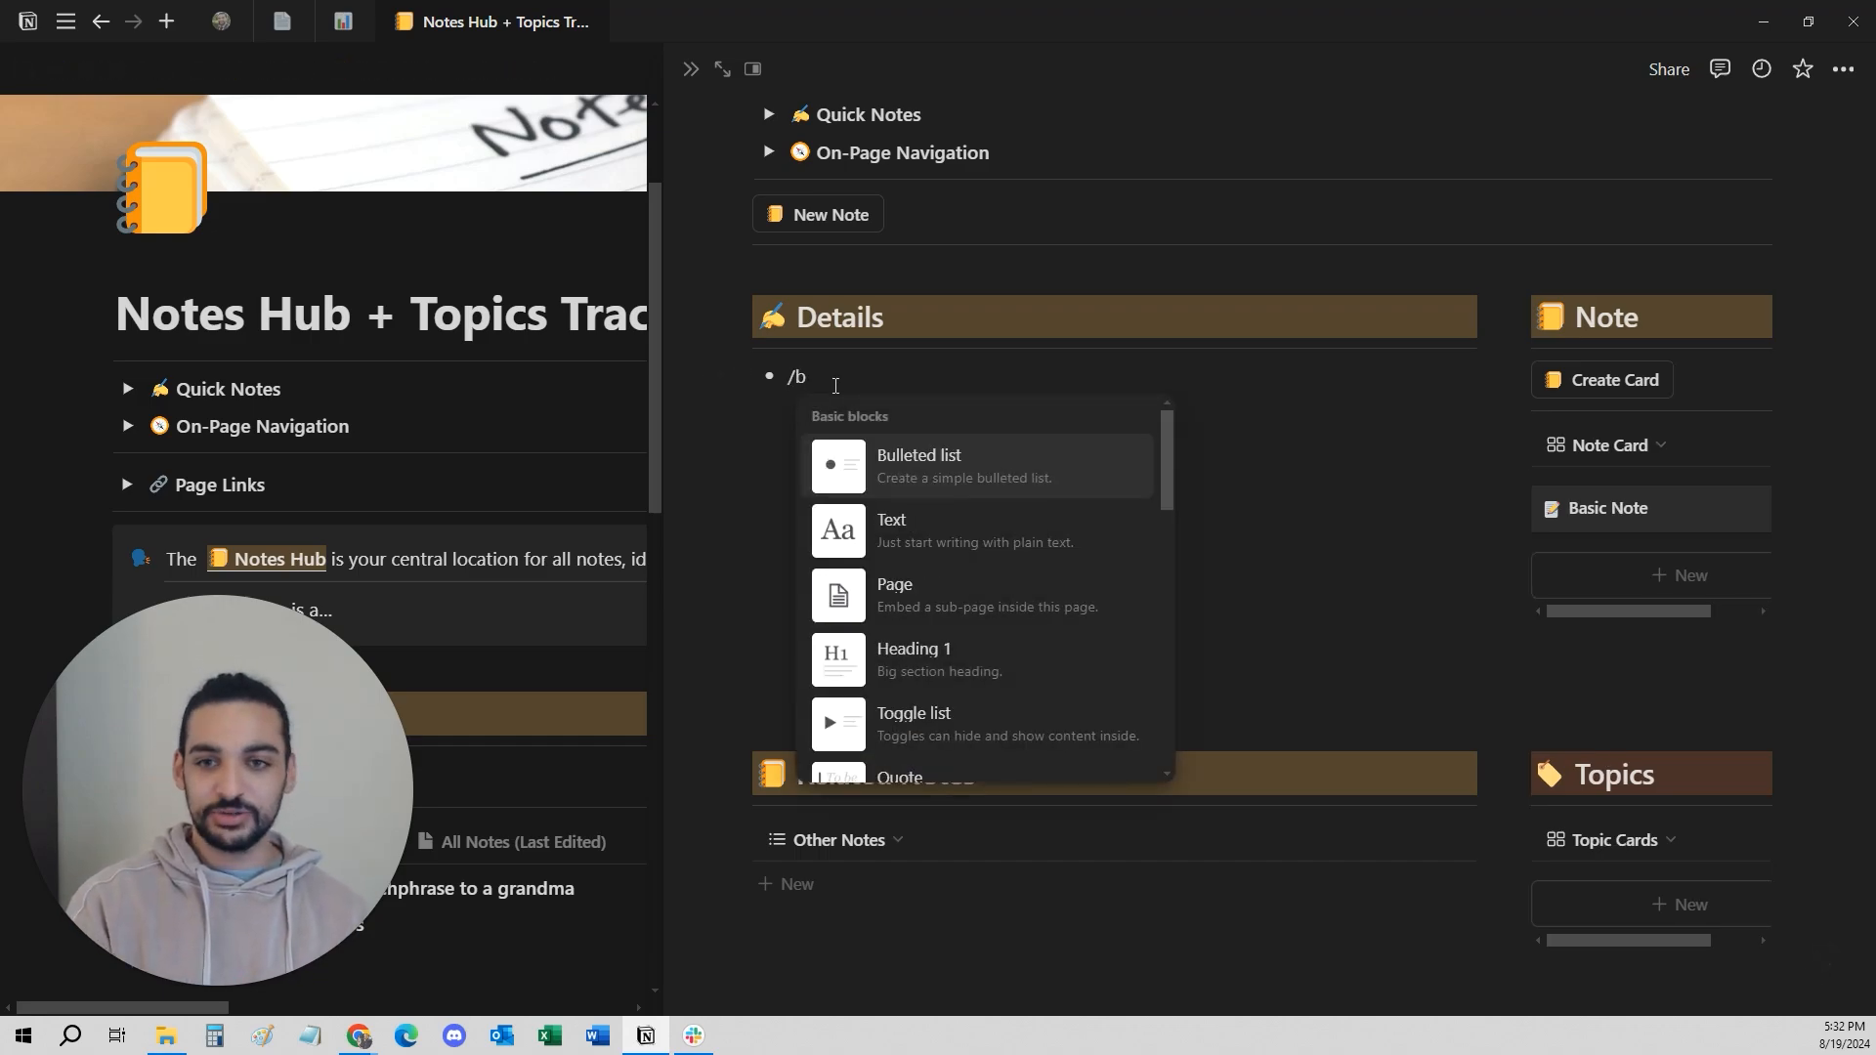
{"action": "scroll", "coordinate": [1063, 649], "scroll_direction": "down", "scroll_amount": 3}
{"action": "scroll", "coordinate": [1063, 649], "scroll_direction": "down", "scroll_amount": 3}
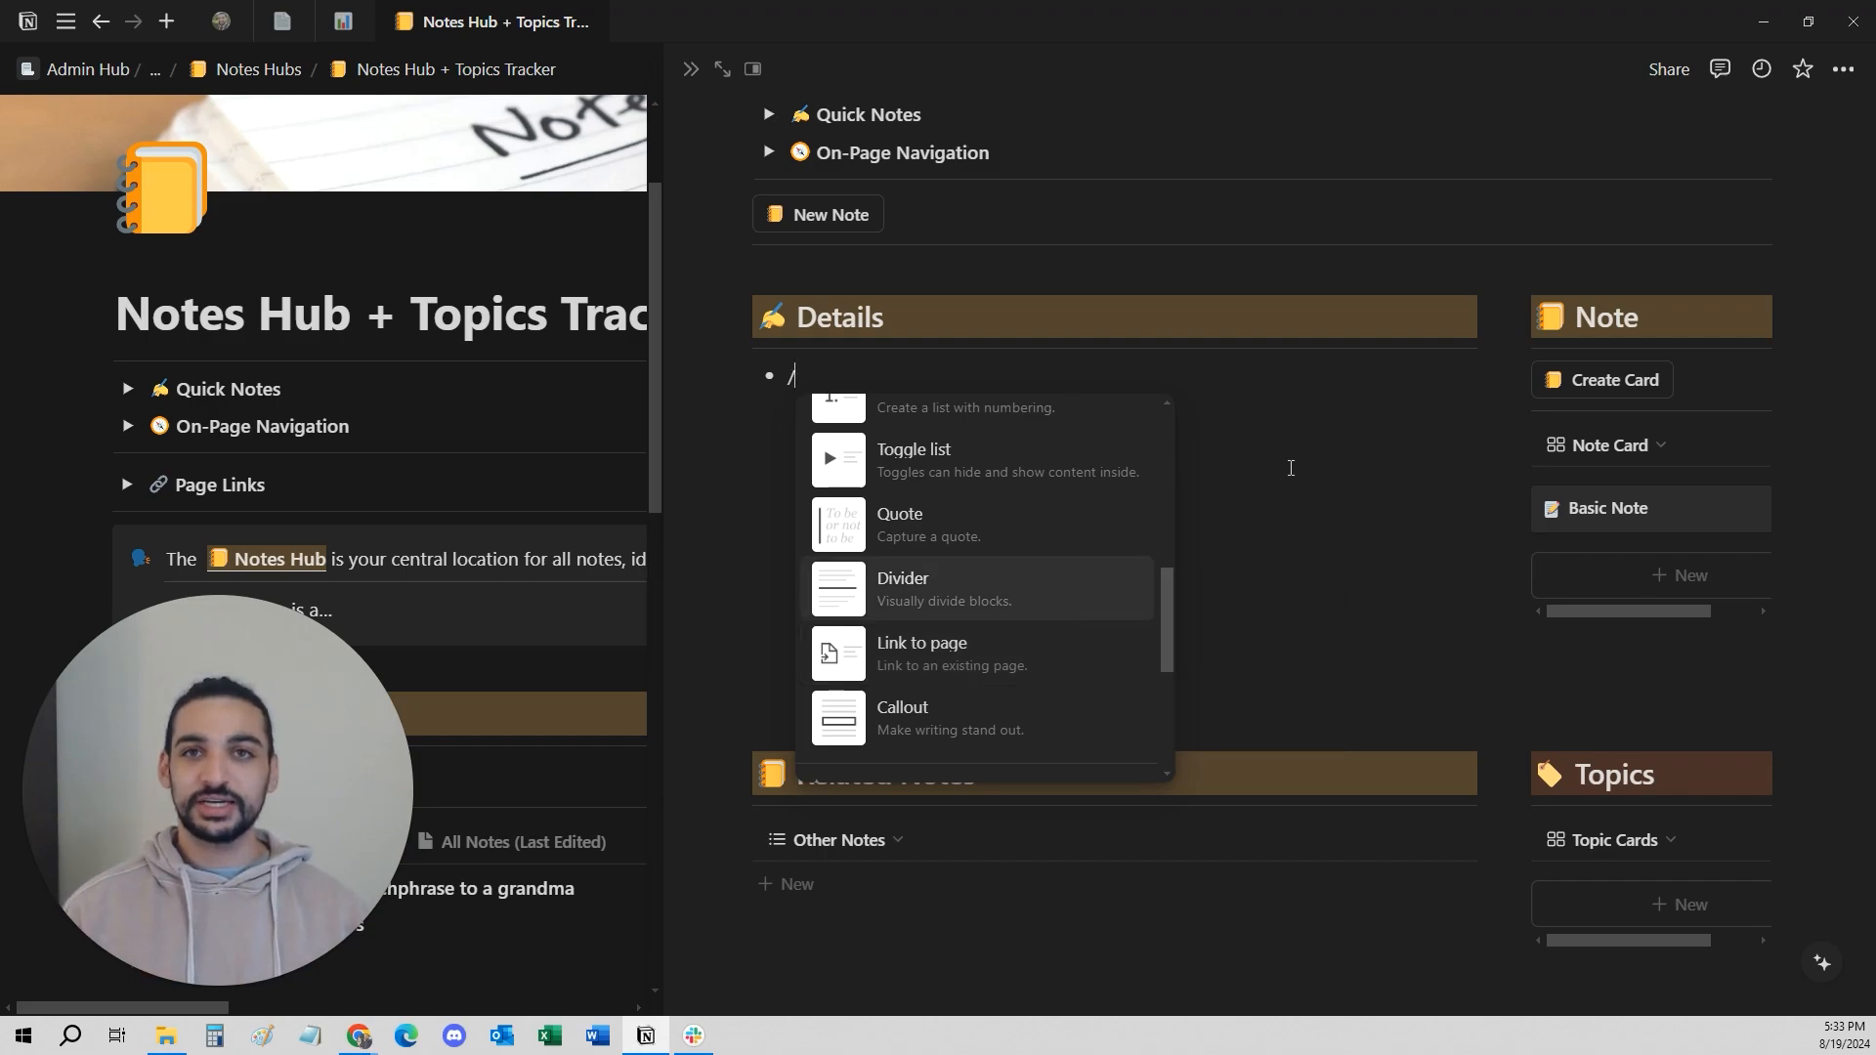
{"action": "key", "text": "Escape"}
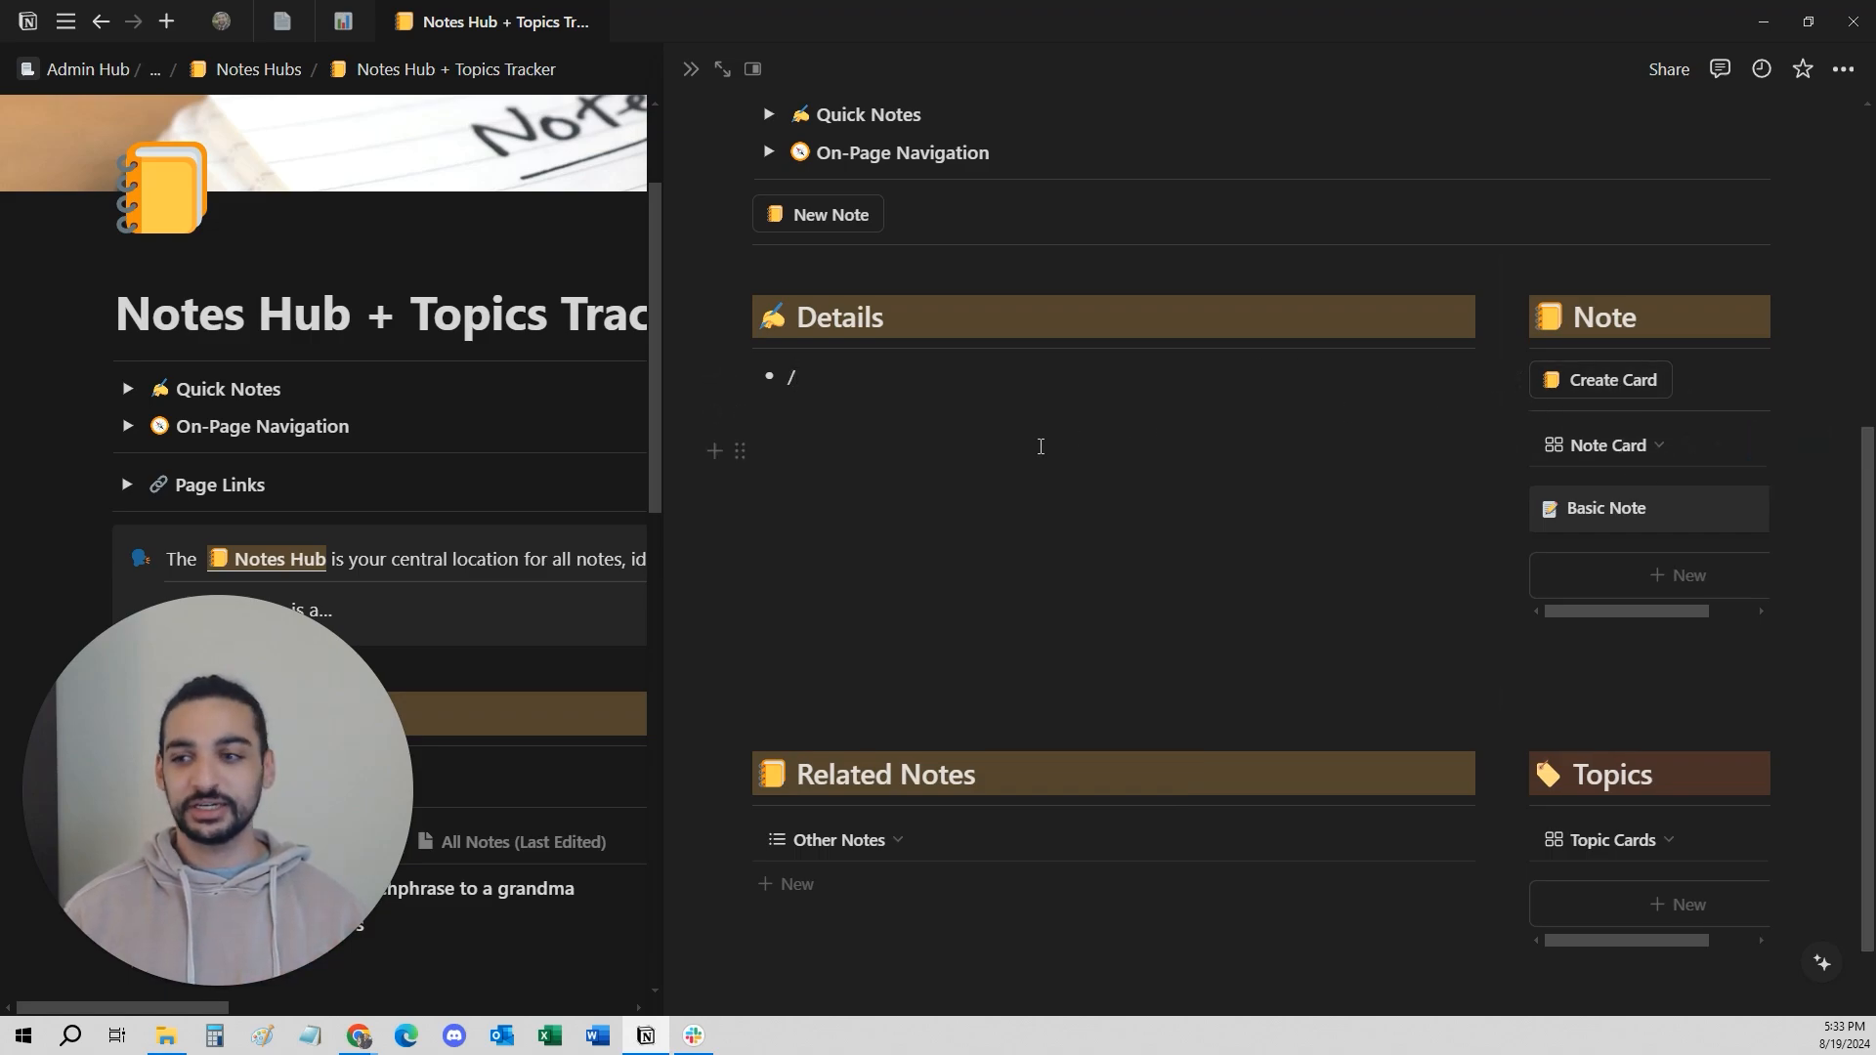
Set the new basic note's Note Type to Reflections.
{"action": "scroll", "coordinate": [1041, 447], "scroll_direction": "up", "scroll_amount": 5}
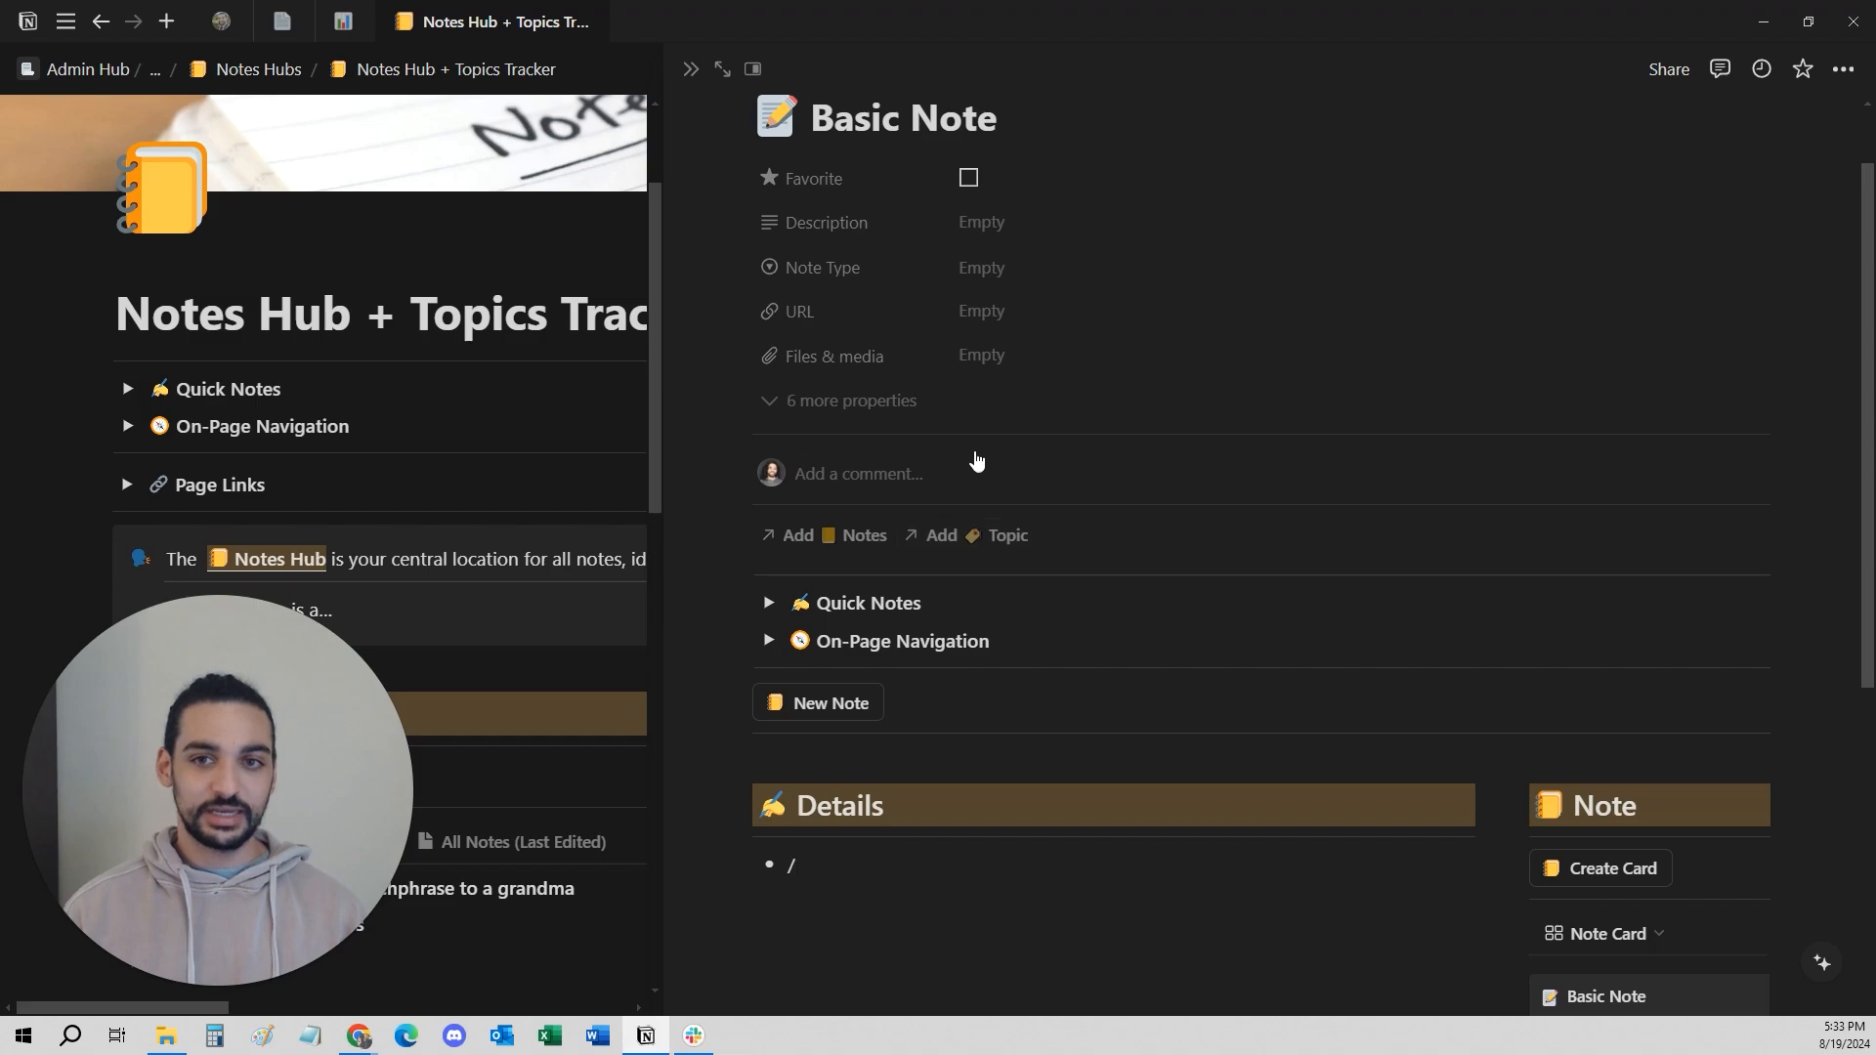
{"action": "left_click", "coordinate": [994, 269]}
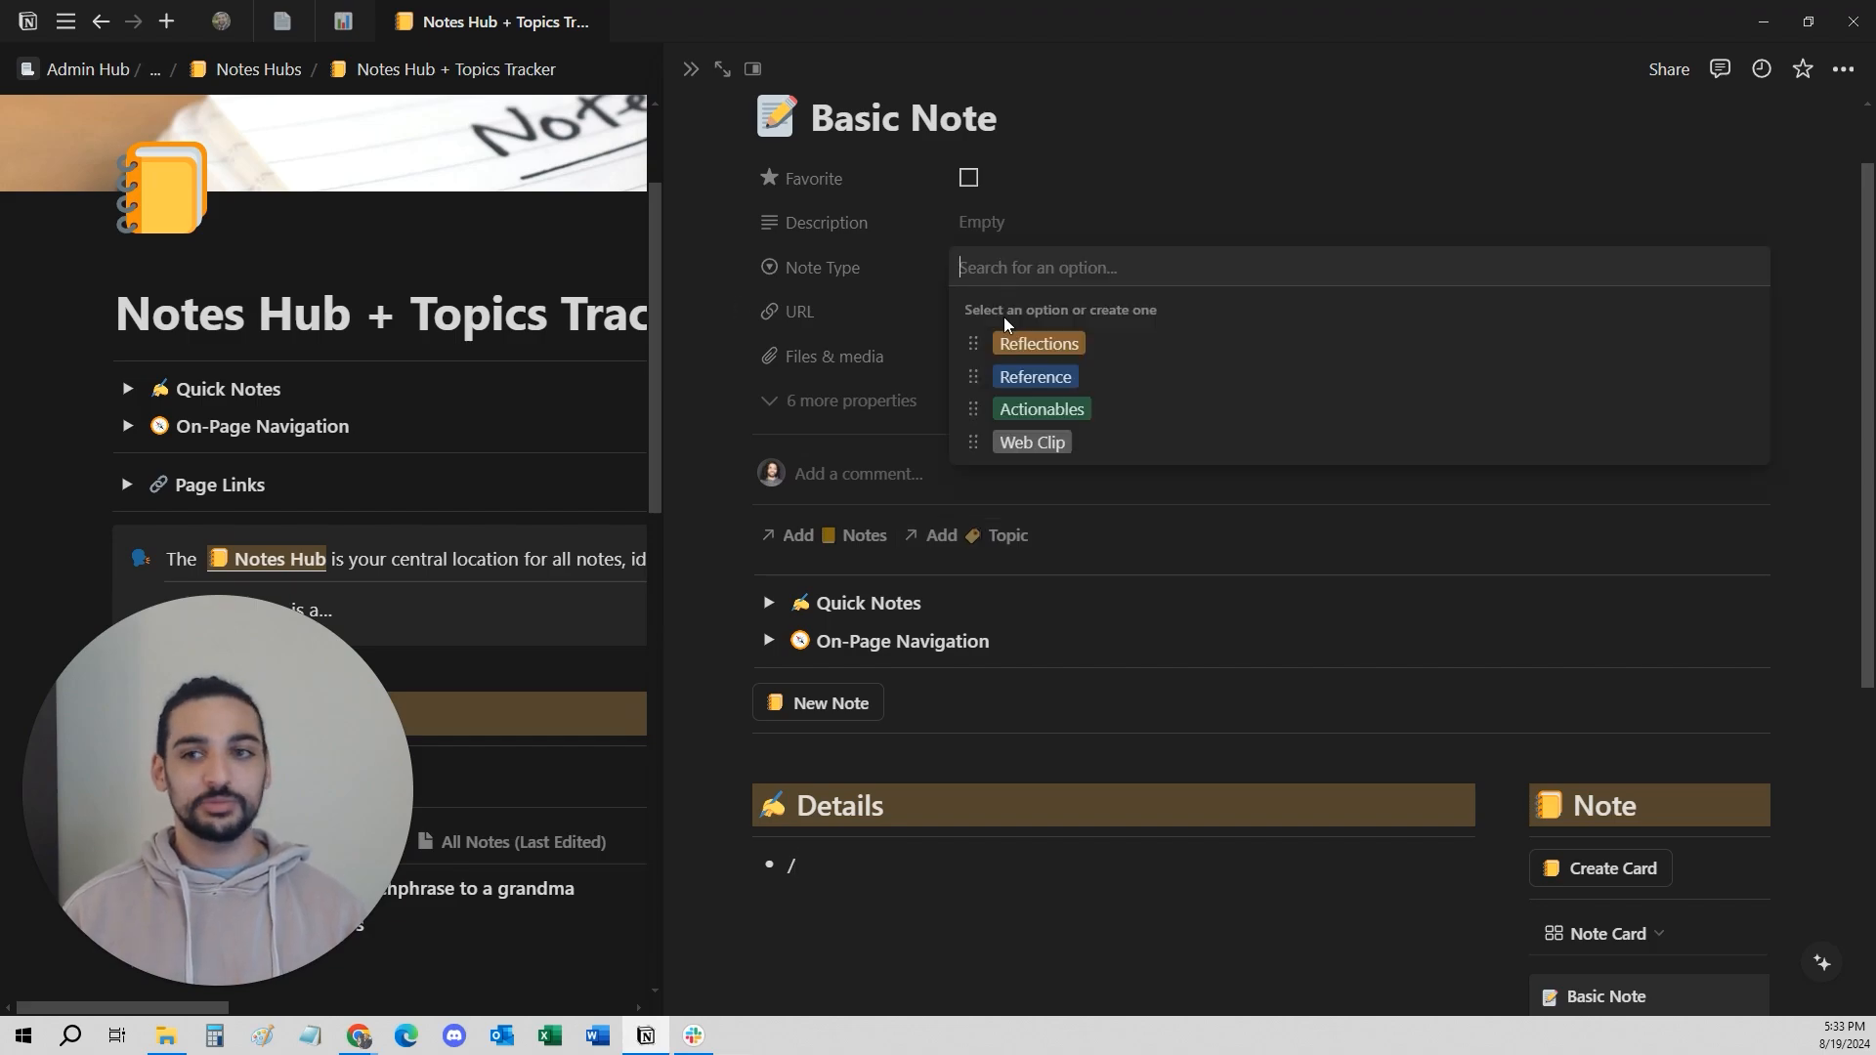
{"action": "left_click", "coordinate": [1042, 349]}
Rename the note as "Morning Notes for 08/19".
{"action": "double_click", "coordinate": [967, 123]}
{"action": "key", "text": "ctrl+a"}
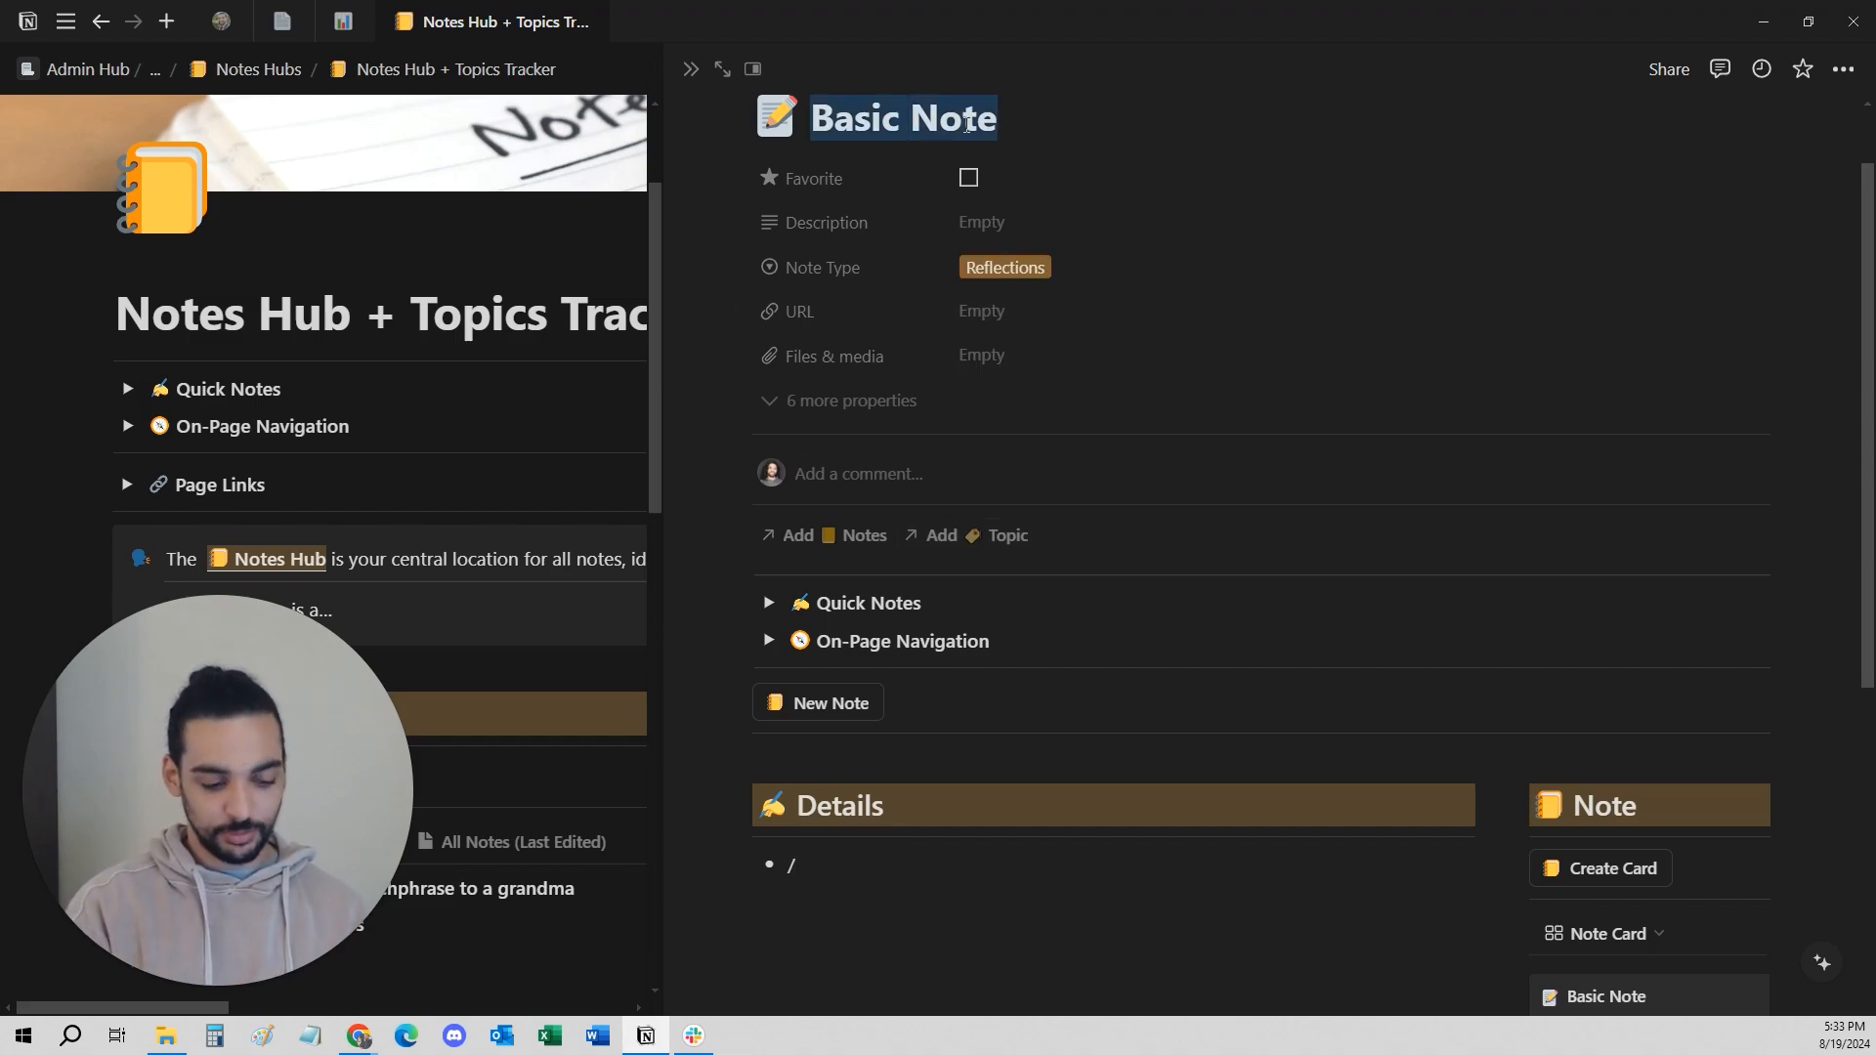
{"action": "type", "text": "Monr"}
{"action": "key", "text": "BackSpace"}
{"action": "key", "text": "BackSpace"}
{"action": "type", "text": "rning Notes f"}
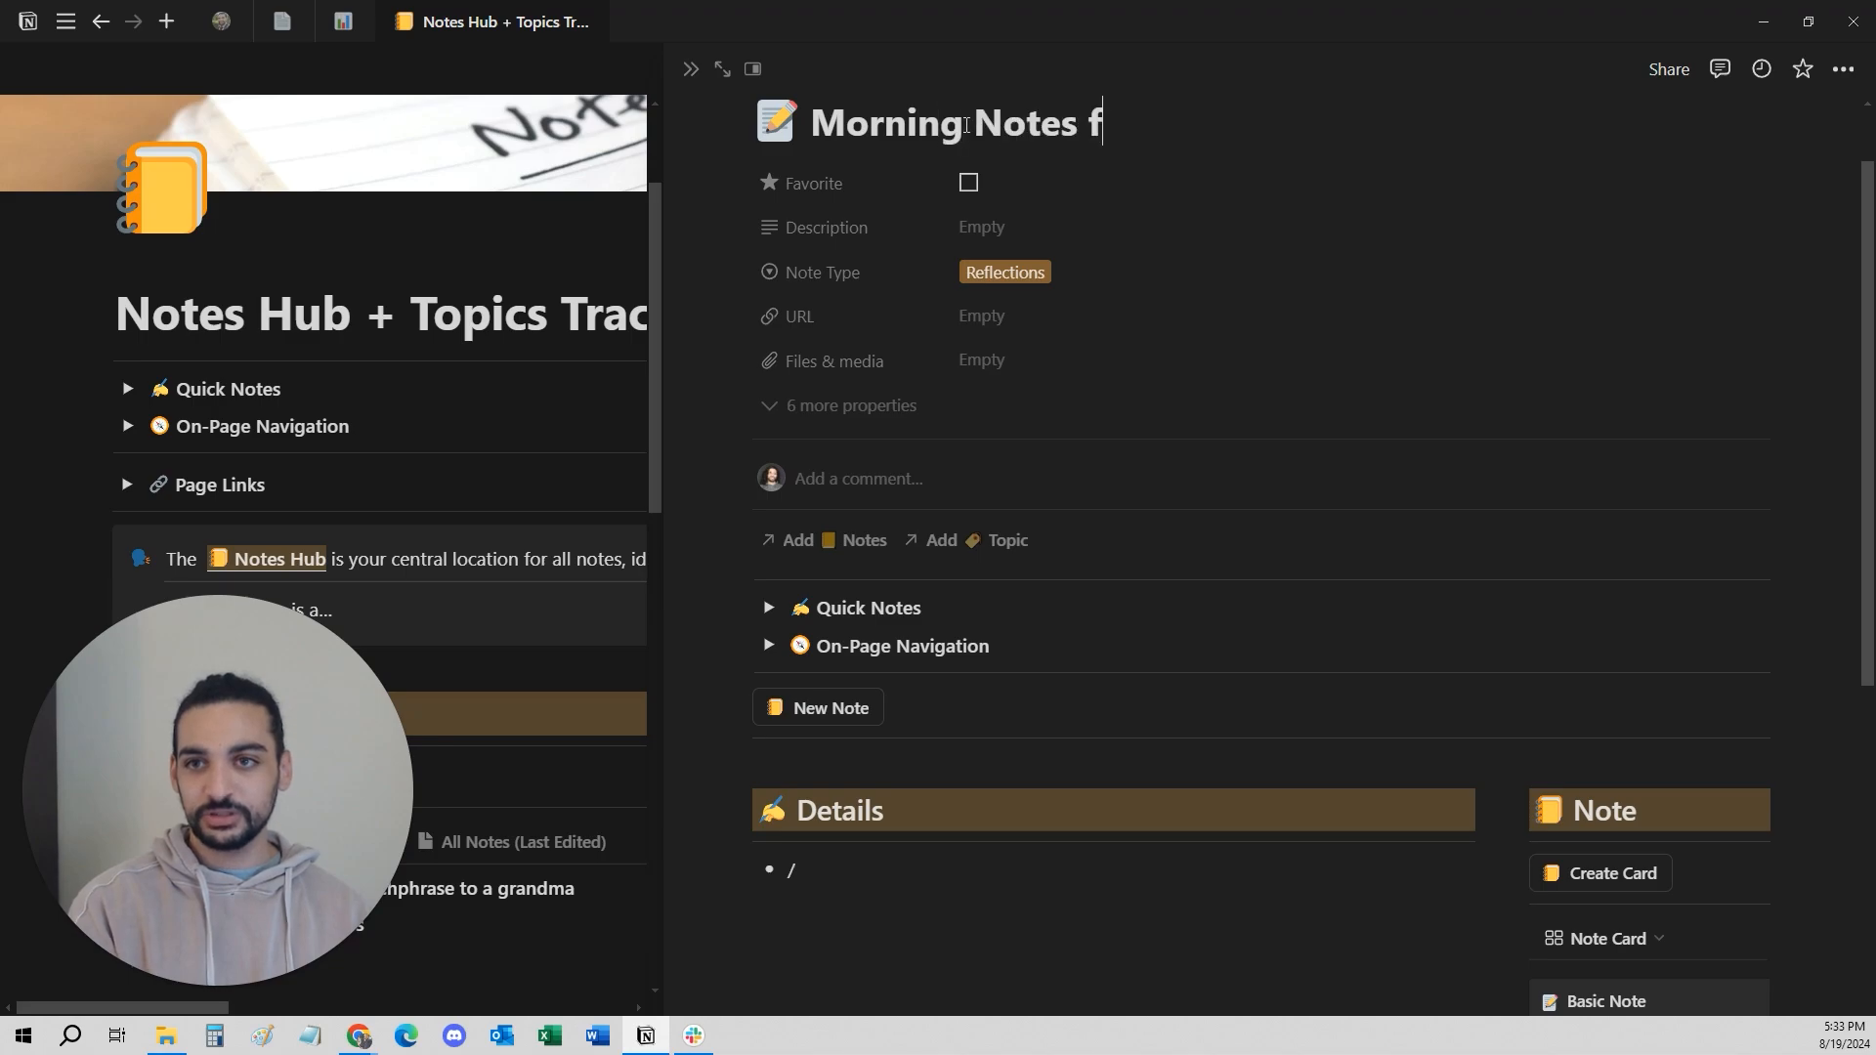
{"action": "type", "text": "or "}
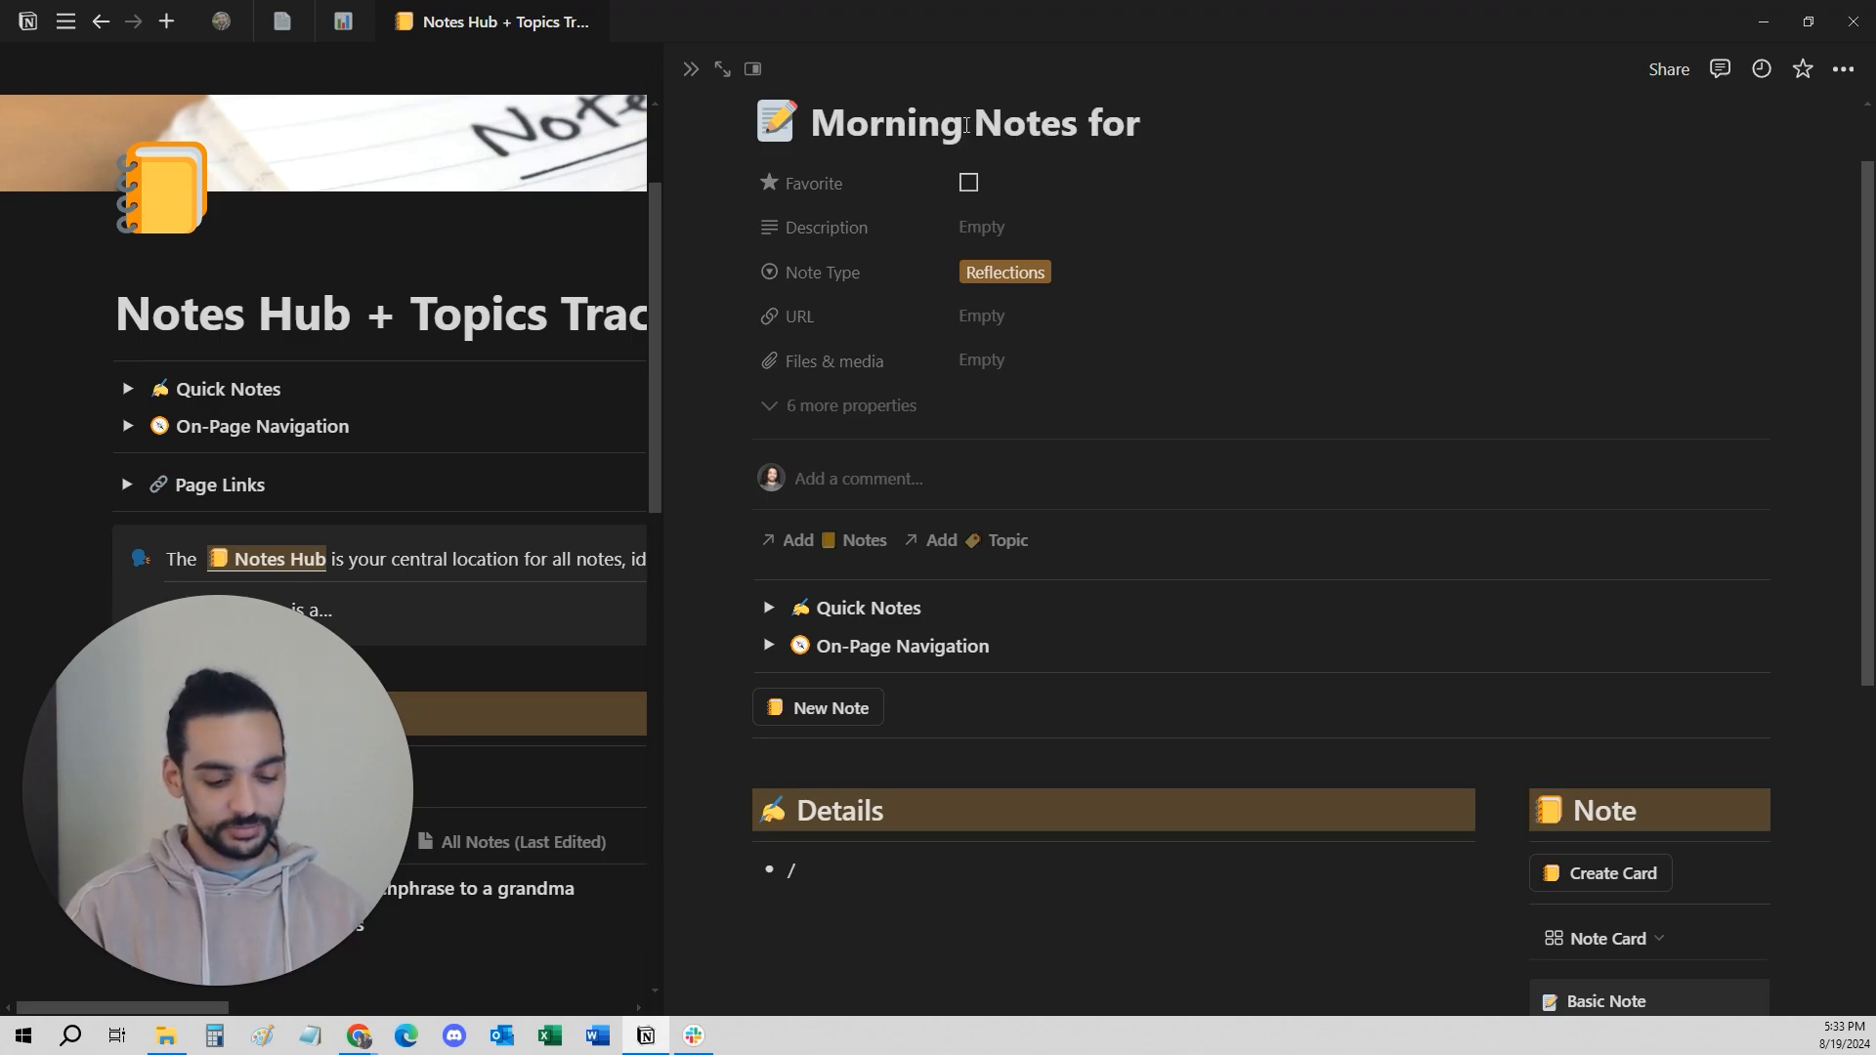
{"action": "type", "text": "08/22"}
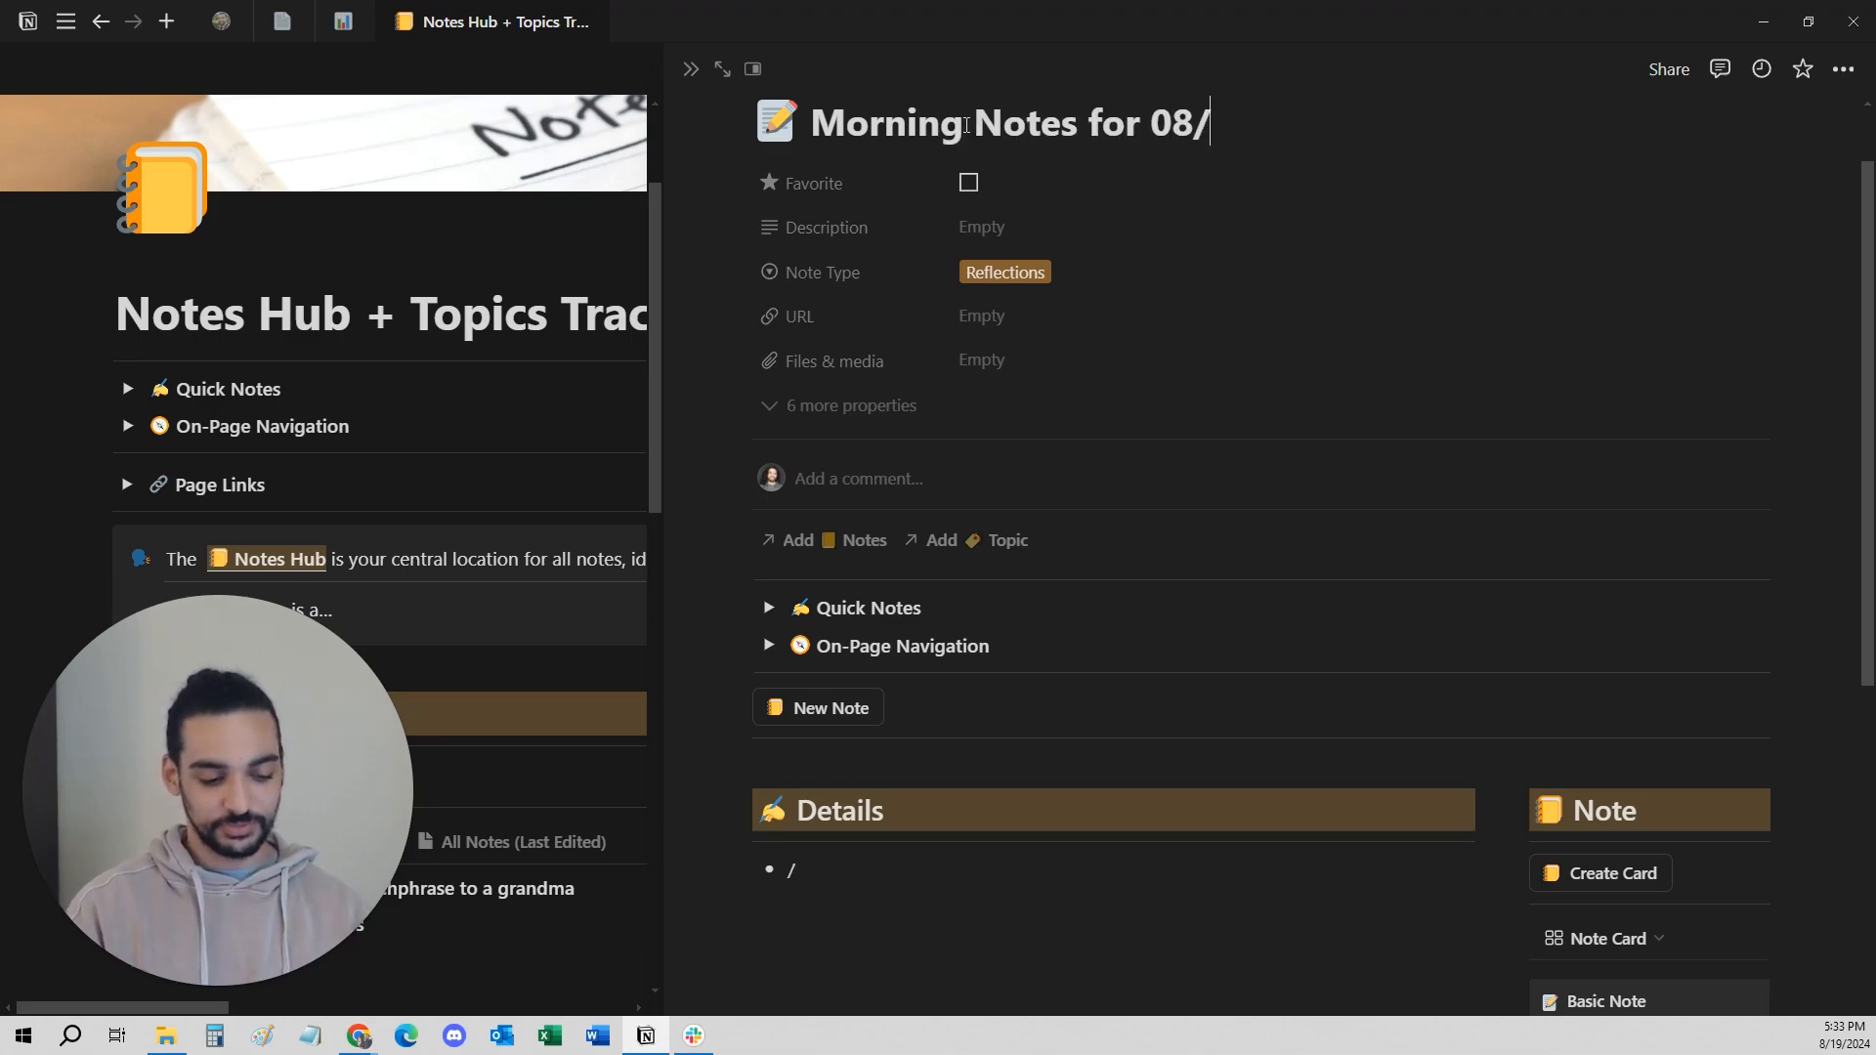
{"action": "key", "text": "BackSpace"}
{"action": "key", "text": "BackSpace"}
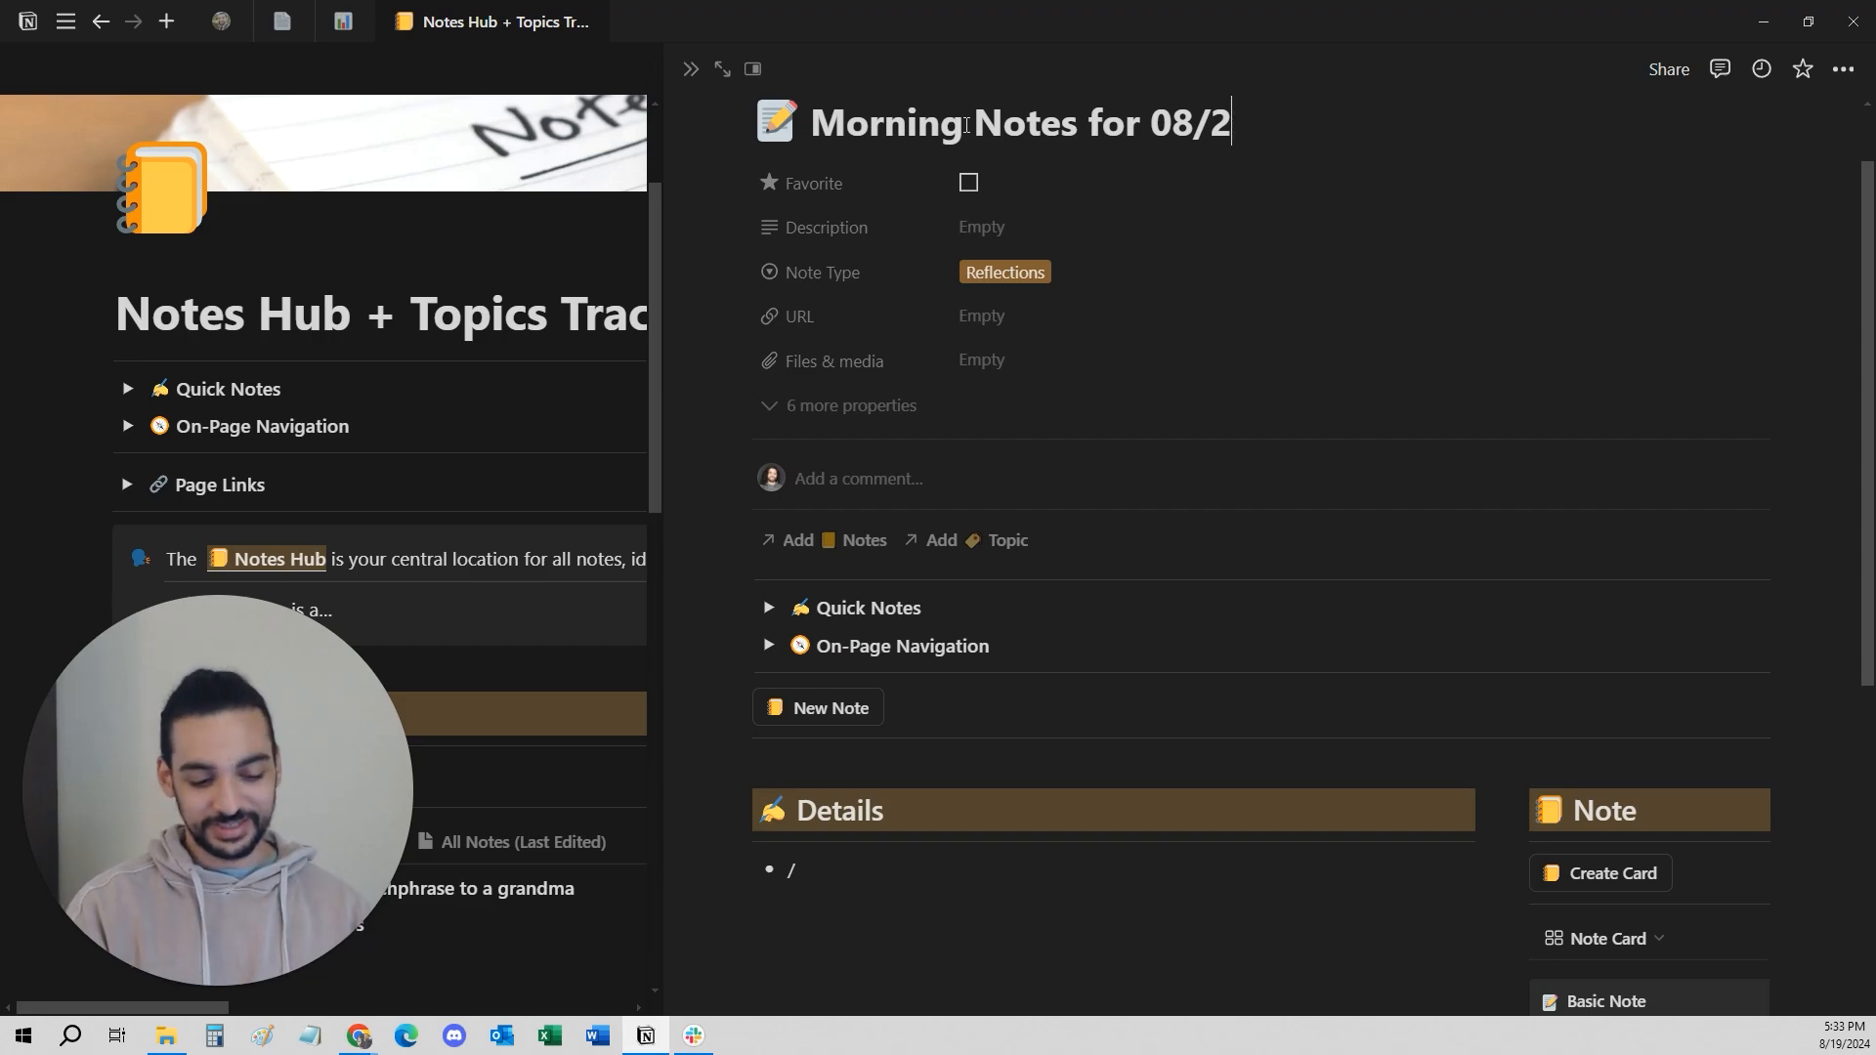
{"action": "type", "text": "19"}
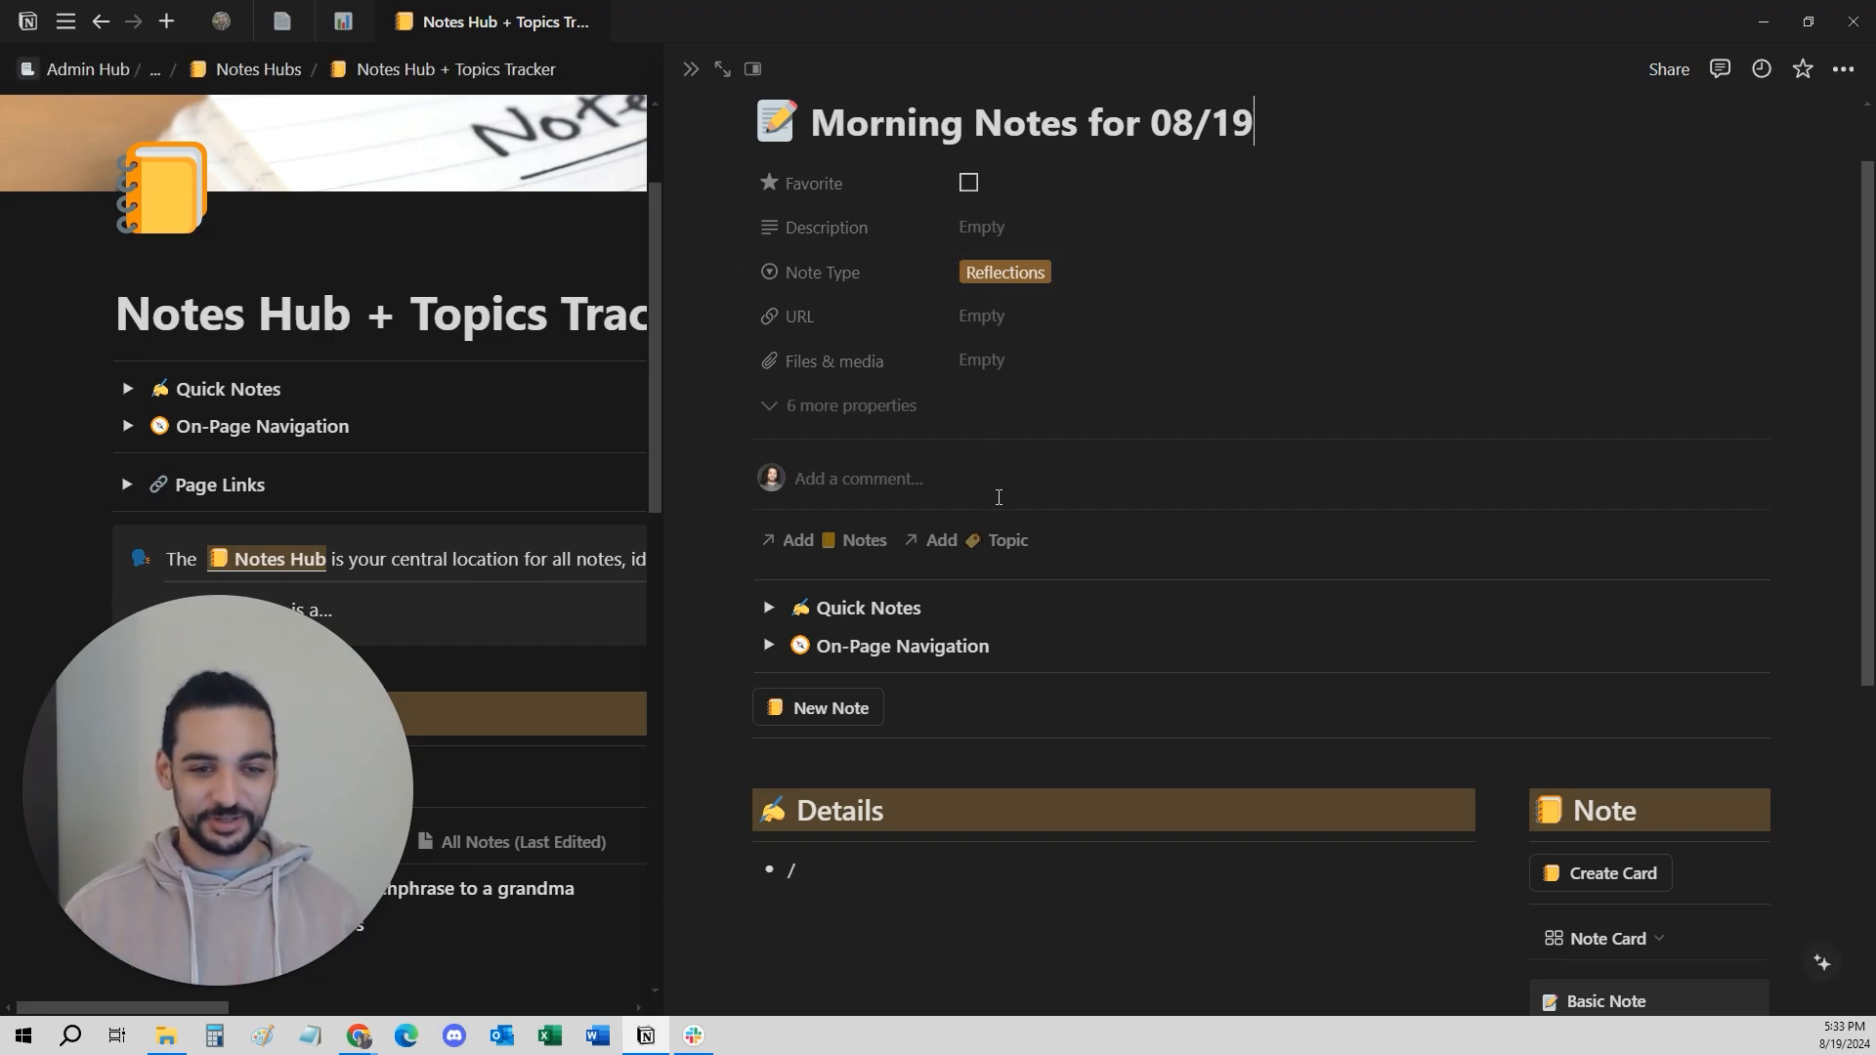
Replace the slash in the Details bullet with "Today feels like it's going to be a good day".
{"action": "left_click", "coordinate": [843, 875]}
{"action": "key", "text": "BackSpace"}
{"action": "type", "text": "To"}
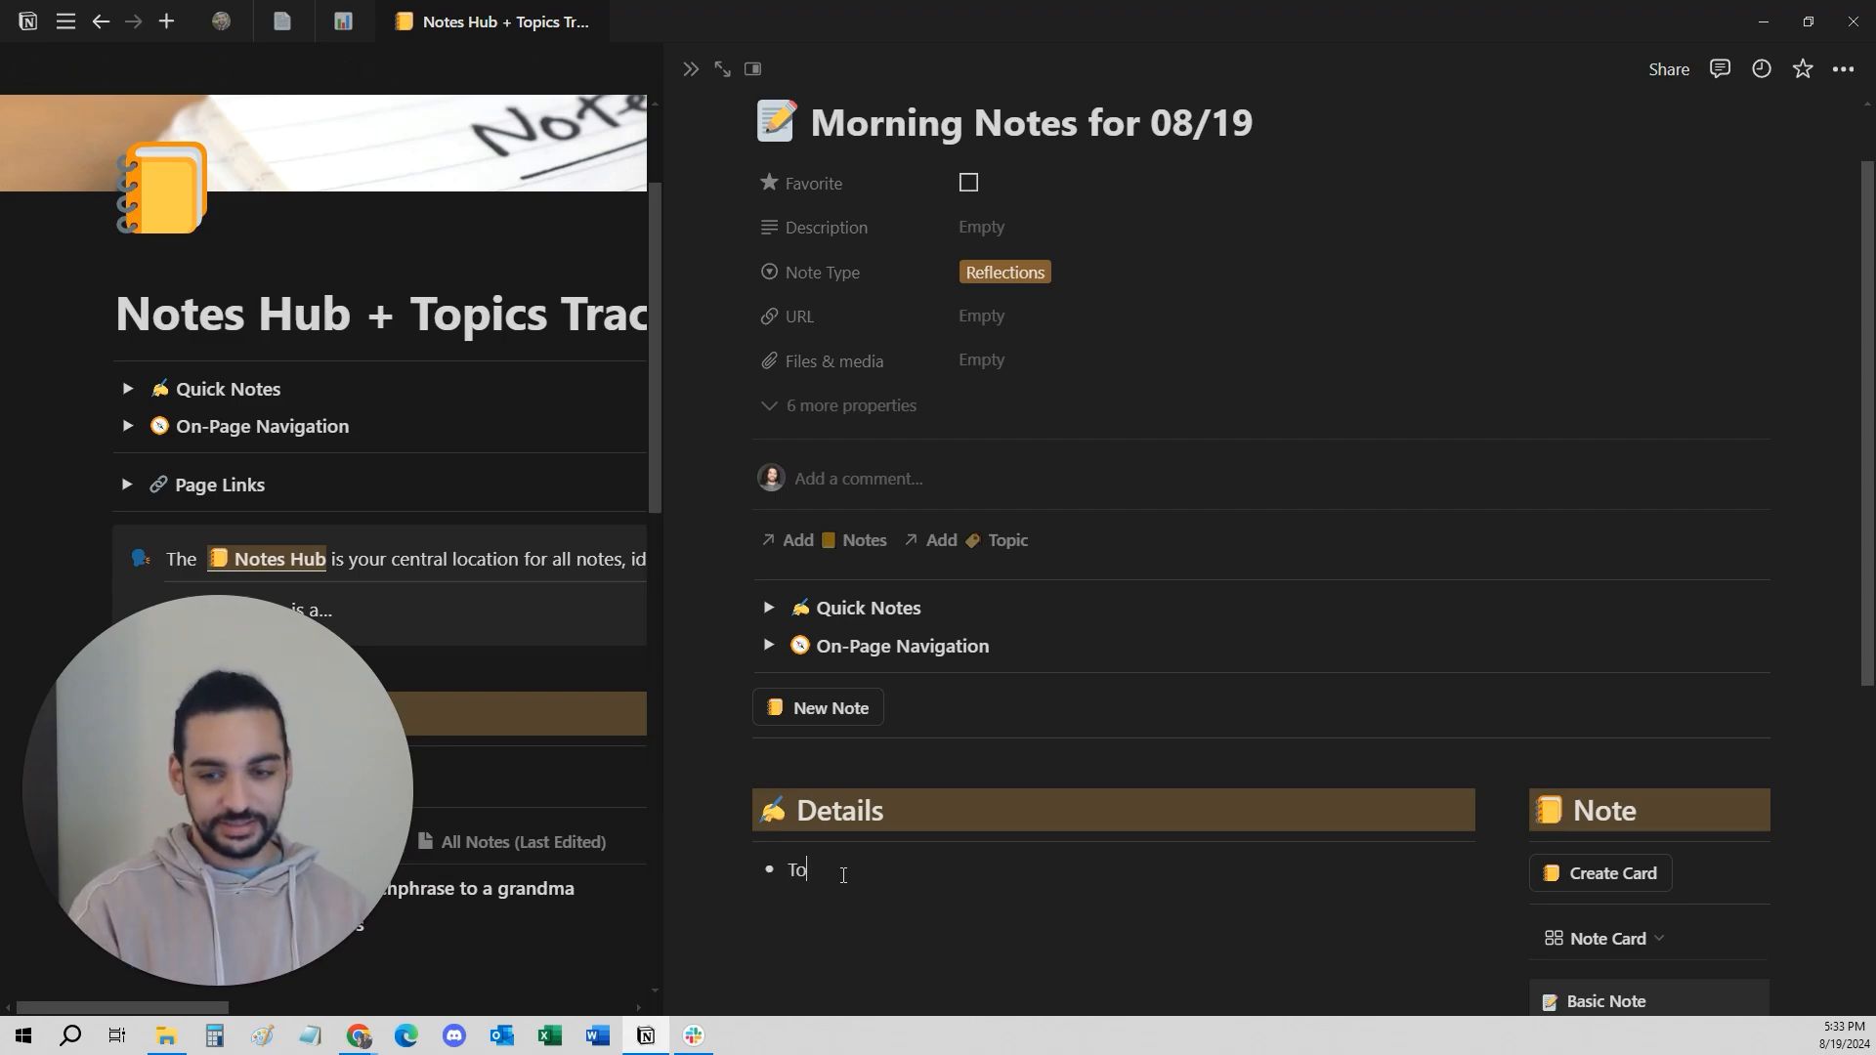
{"action": "type", "text": "day feels like it's going a"}
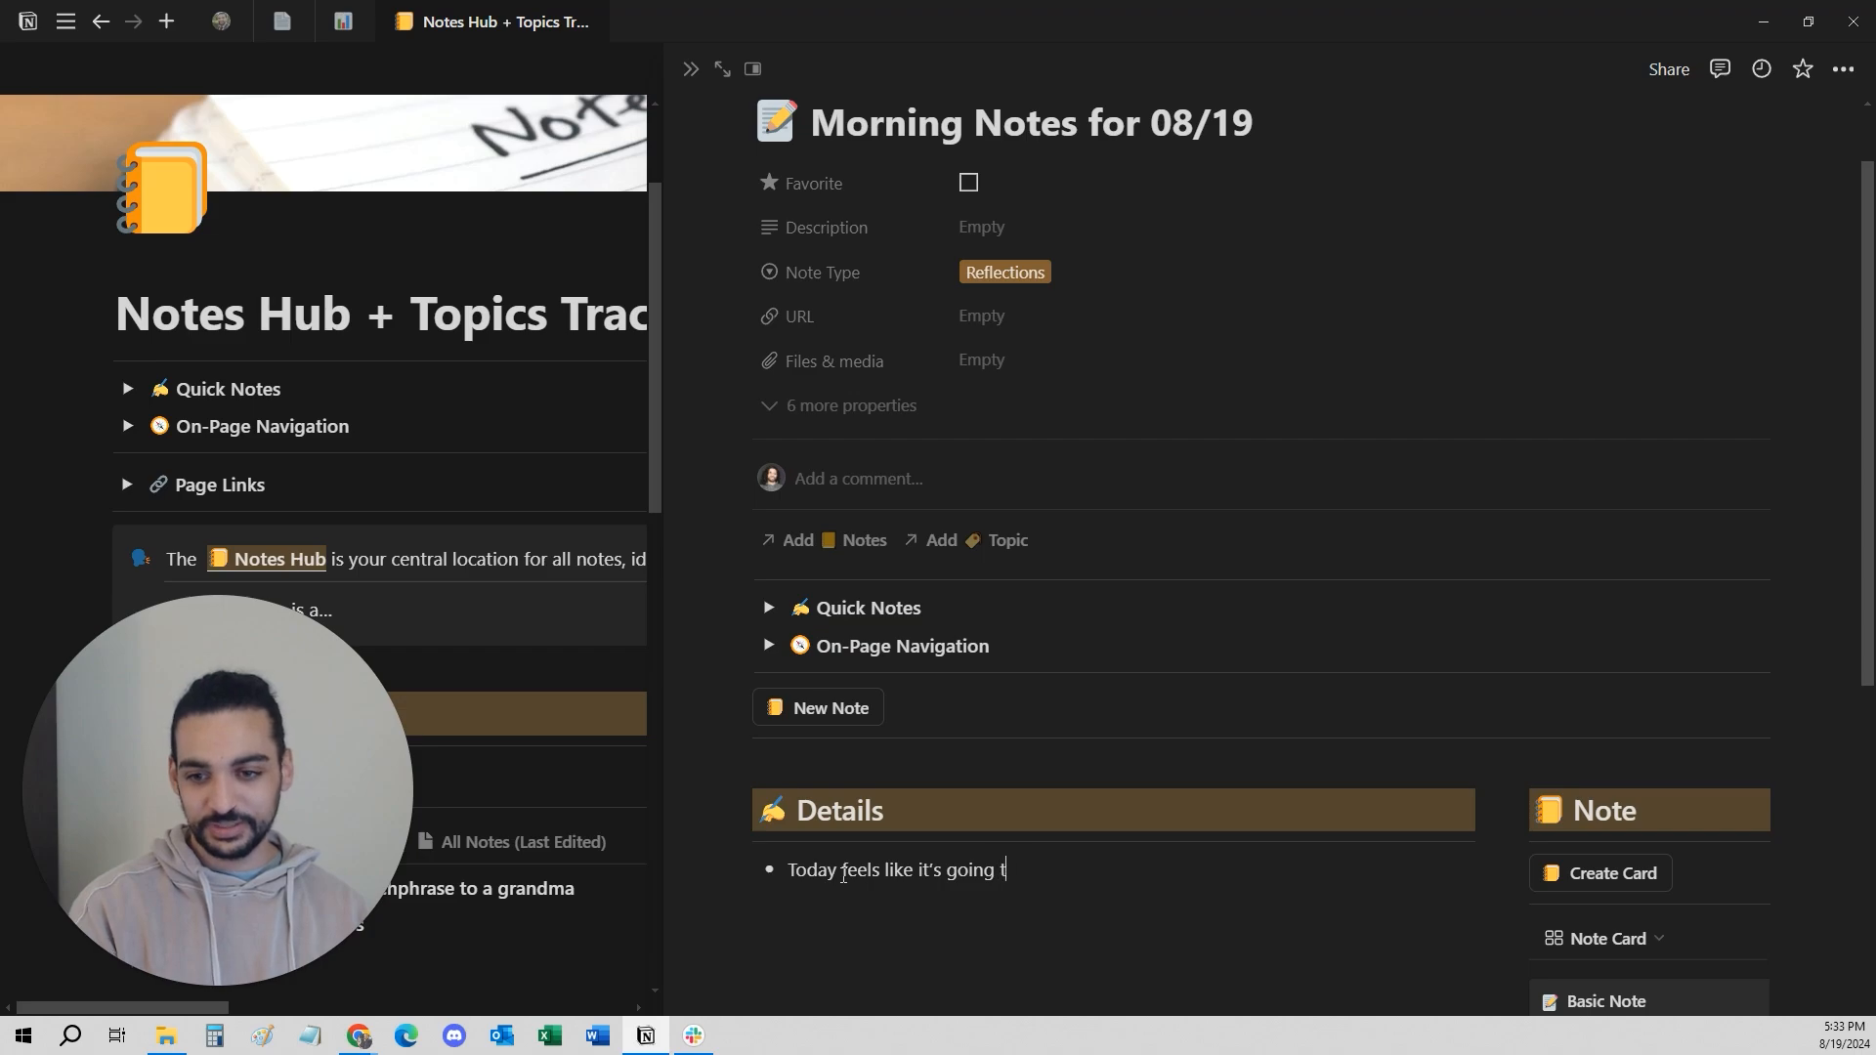
{"action": "type", "text": "o be a good day"}
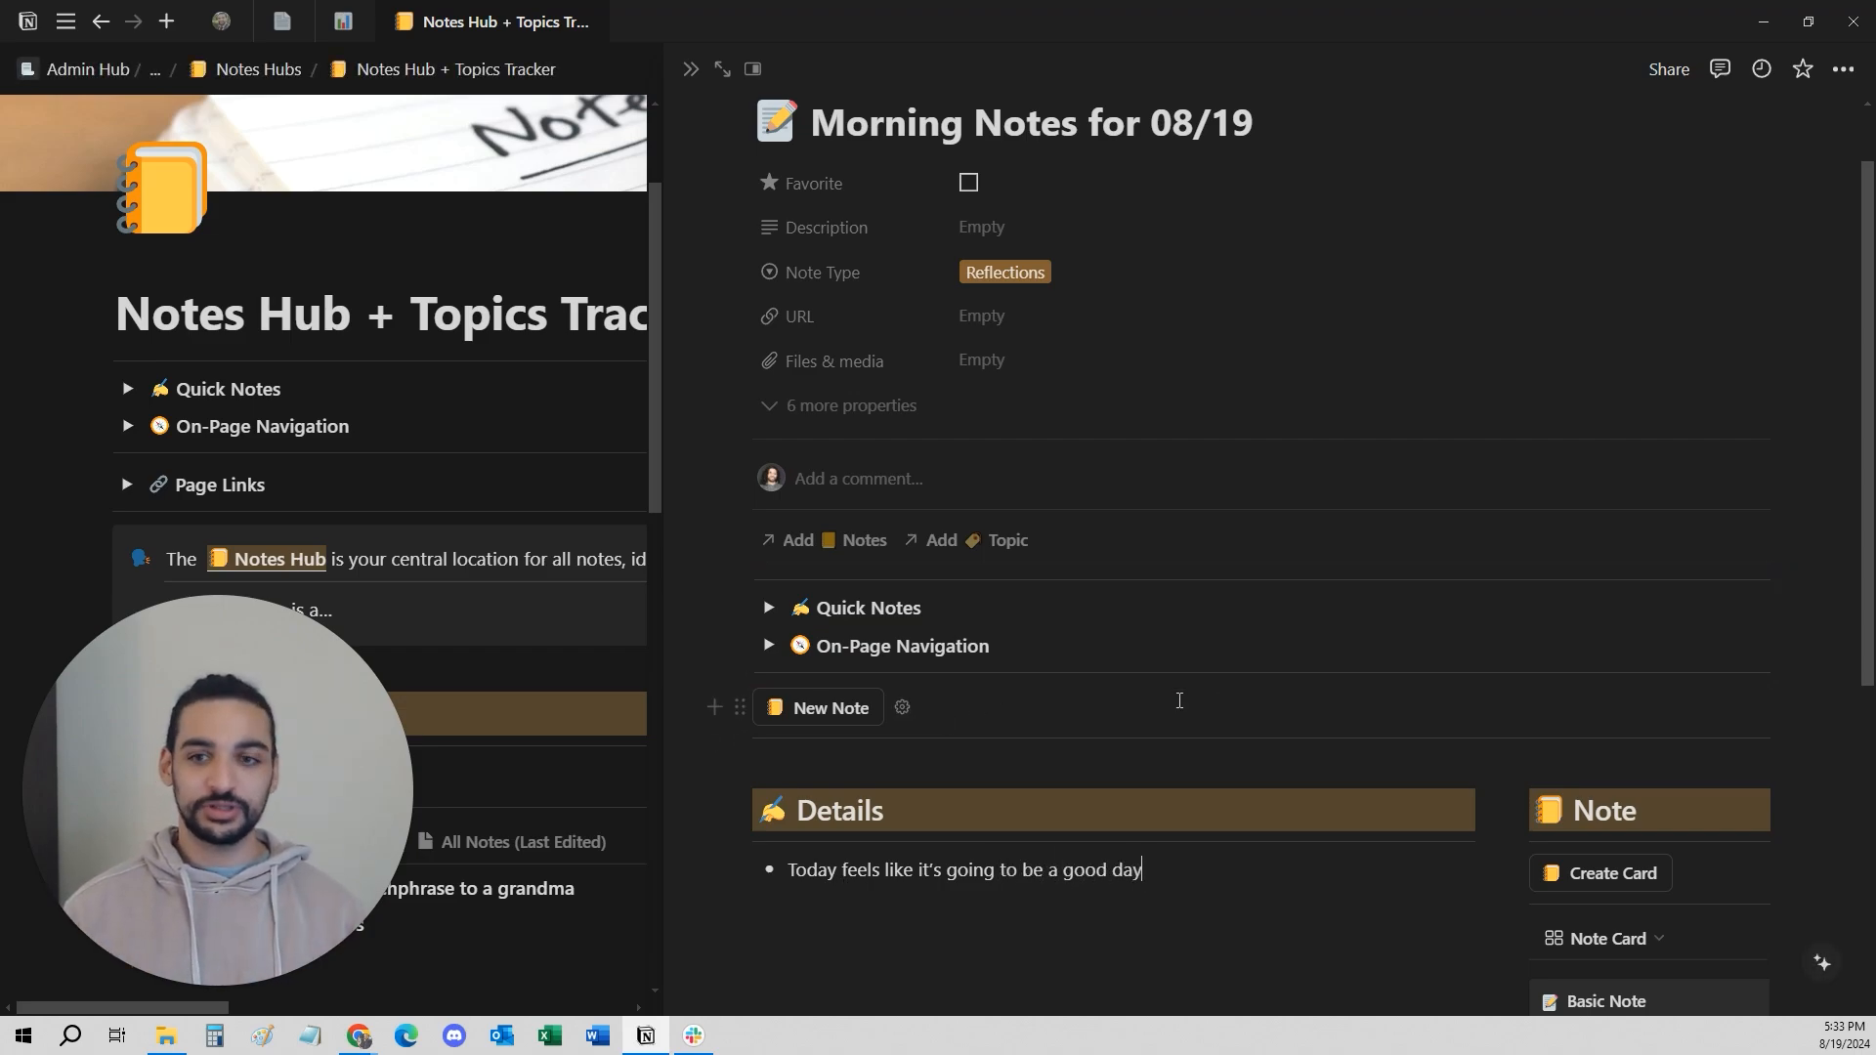
Insert an inline database below the Details bullet and delete it again.
{"action": "scroll", "coordinate": [1179, 700], "scroll_direction": "down", "scroll_amount": 7}
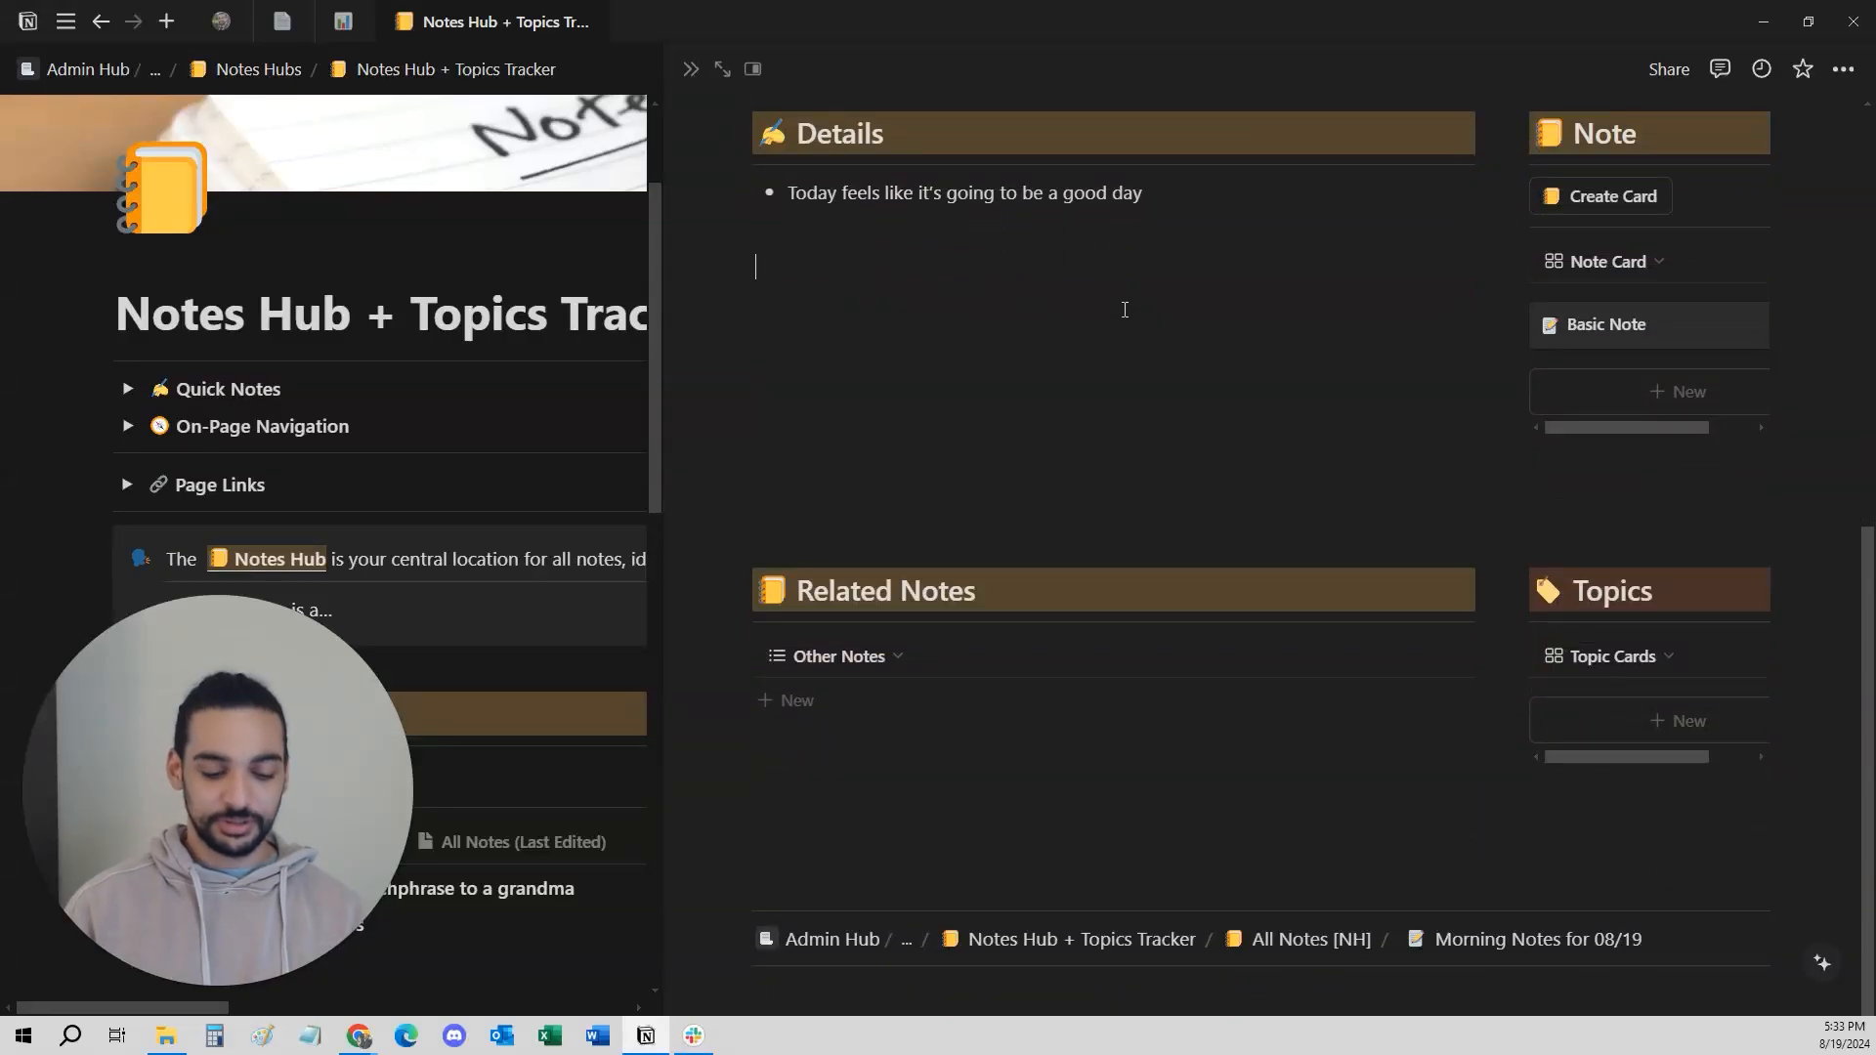
{"action": "type", "text": "/inli"}
{"action": "key", "text": "Return"}
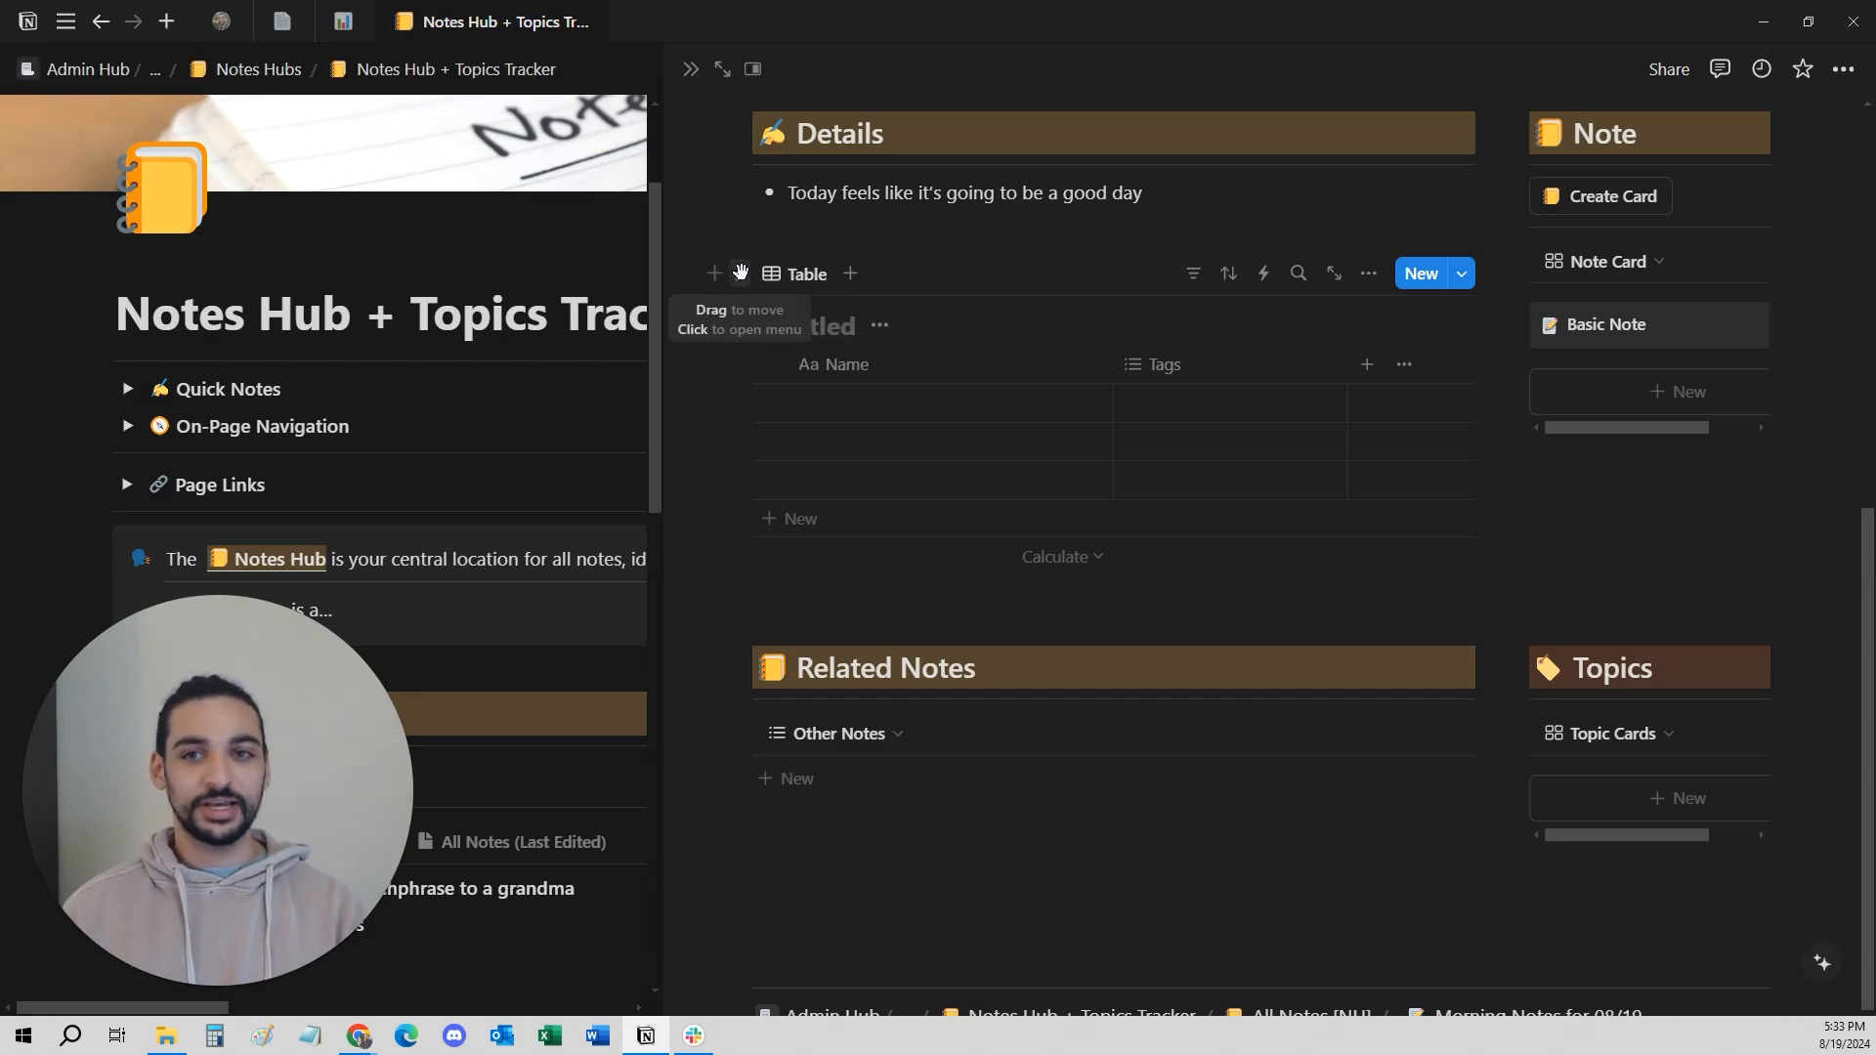
{"action": "left_click", "coordinate": [740, 271]}
{"action": "key", "text": "Delete"}
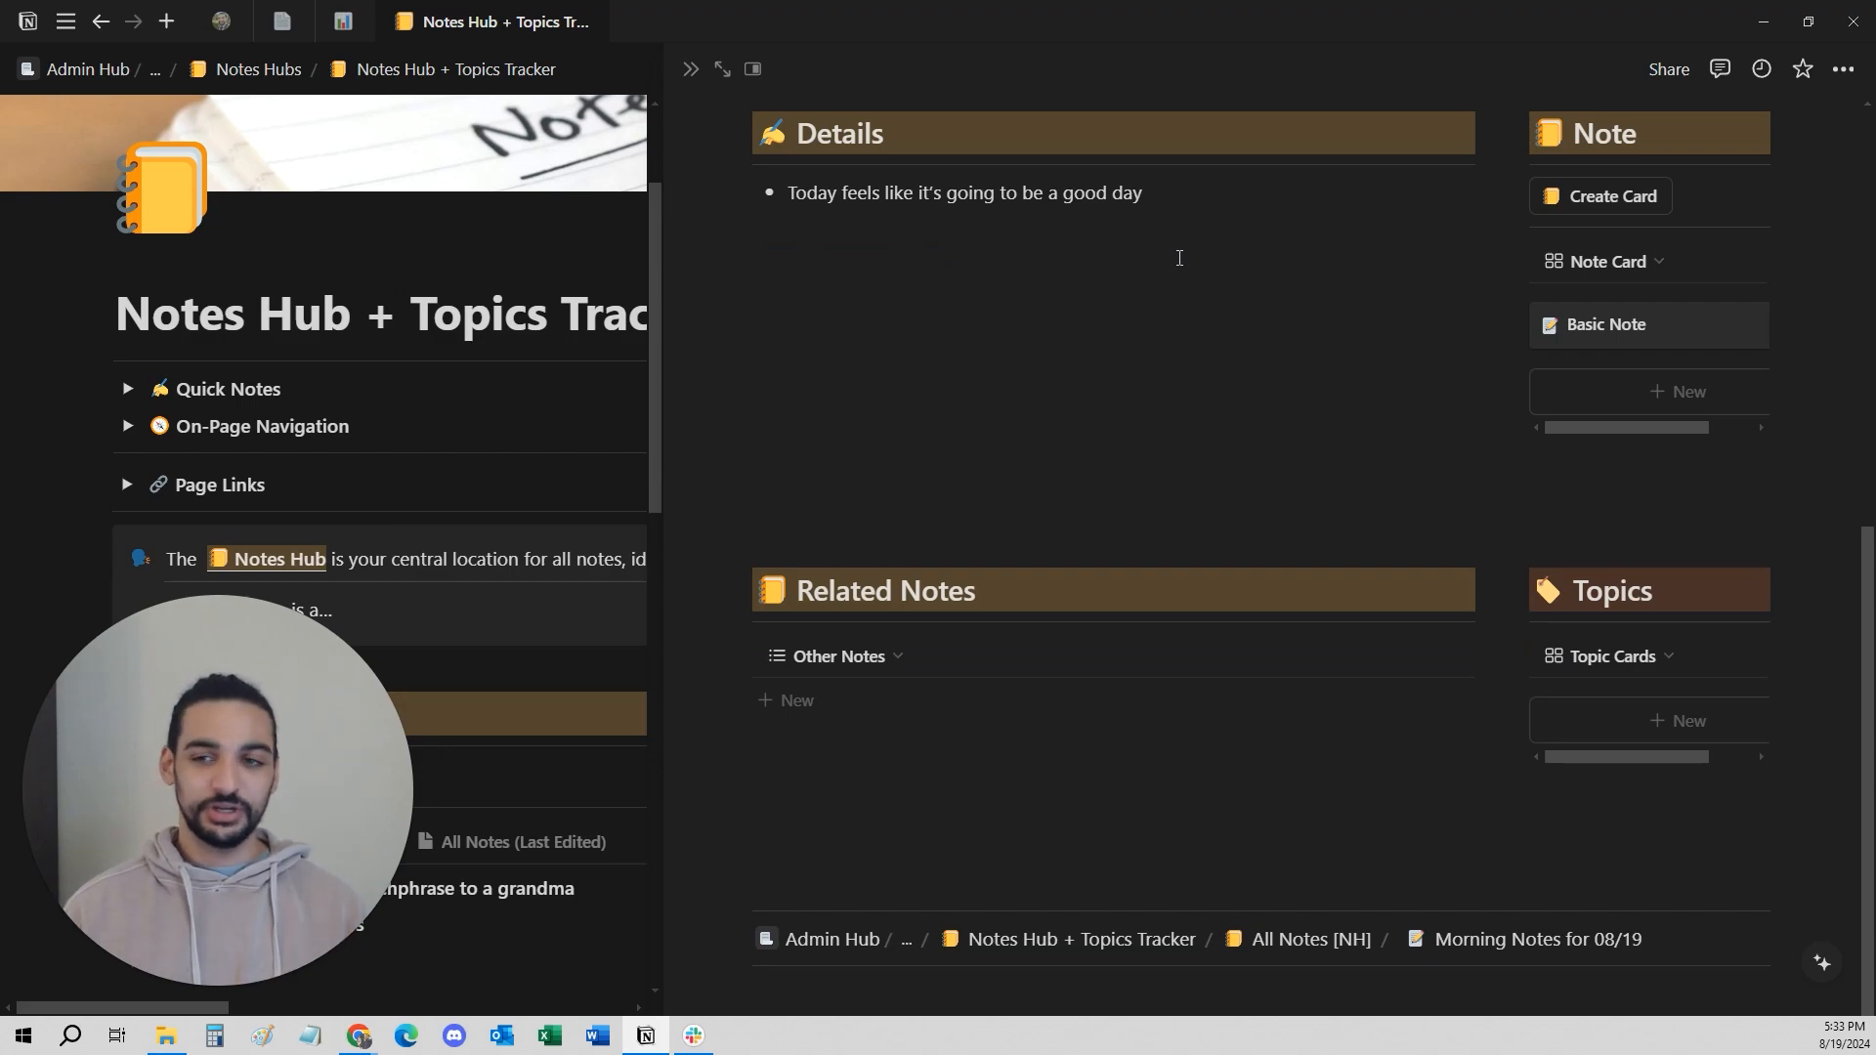
Link the Journaling topic to the Morning Notes for 08/19 note through its Topic relation.
{"action": "scroll", "coordinate": [1177, 393], "scroll_direction": "up", "scroll_amount": 5}
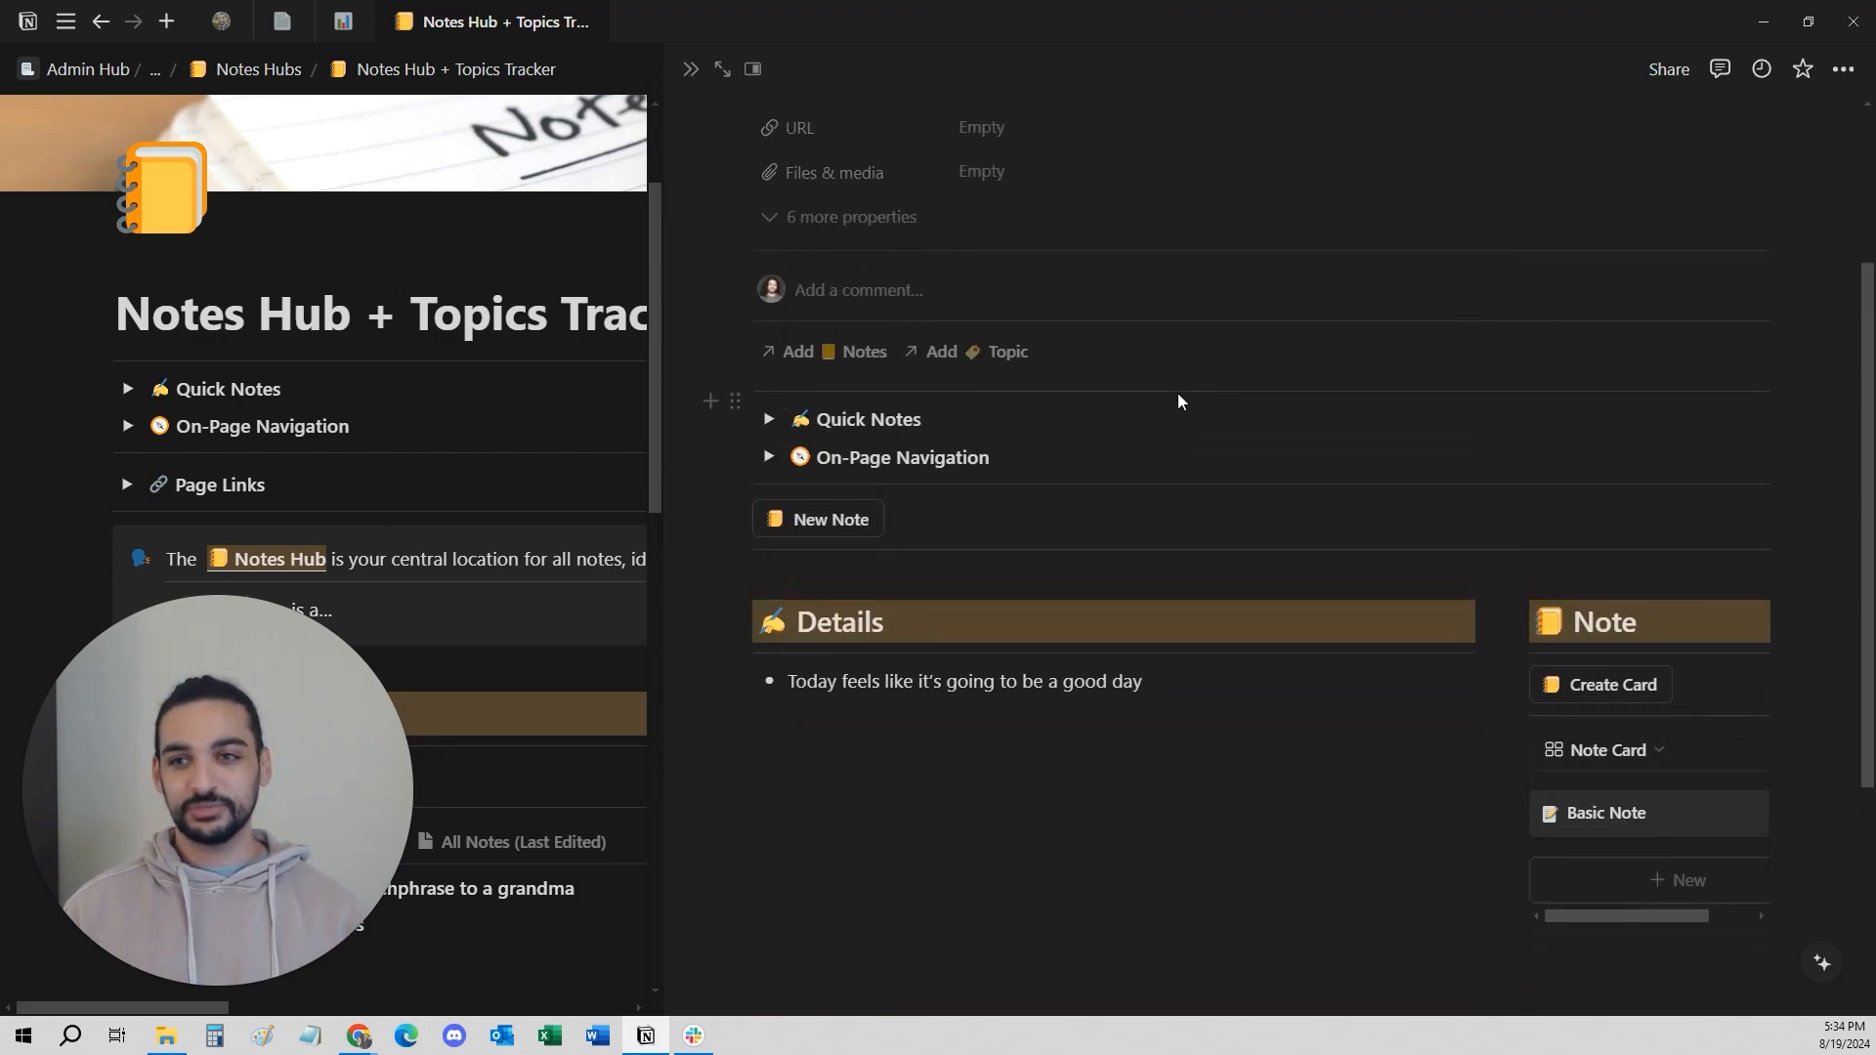
{"action": "left_click", "coordinate": [971, 344]}
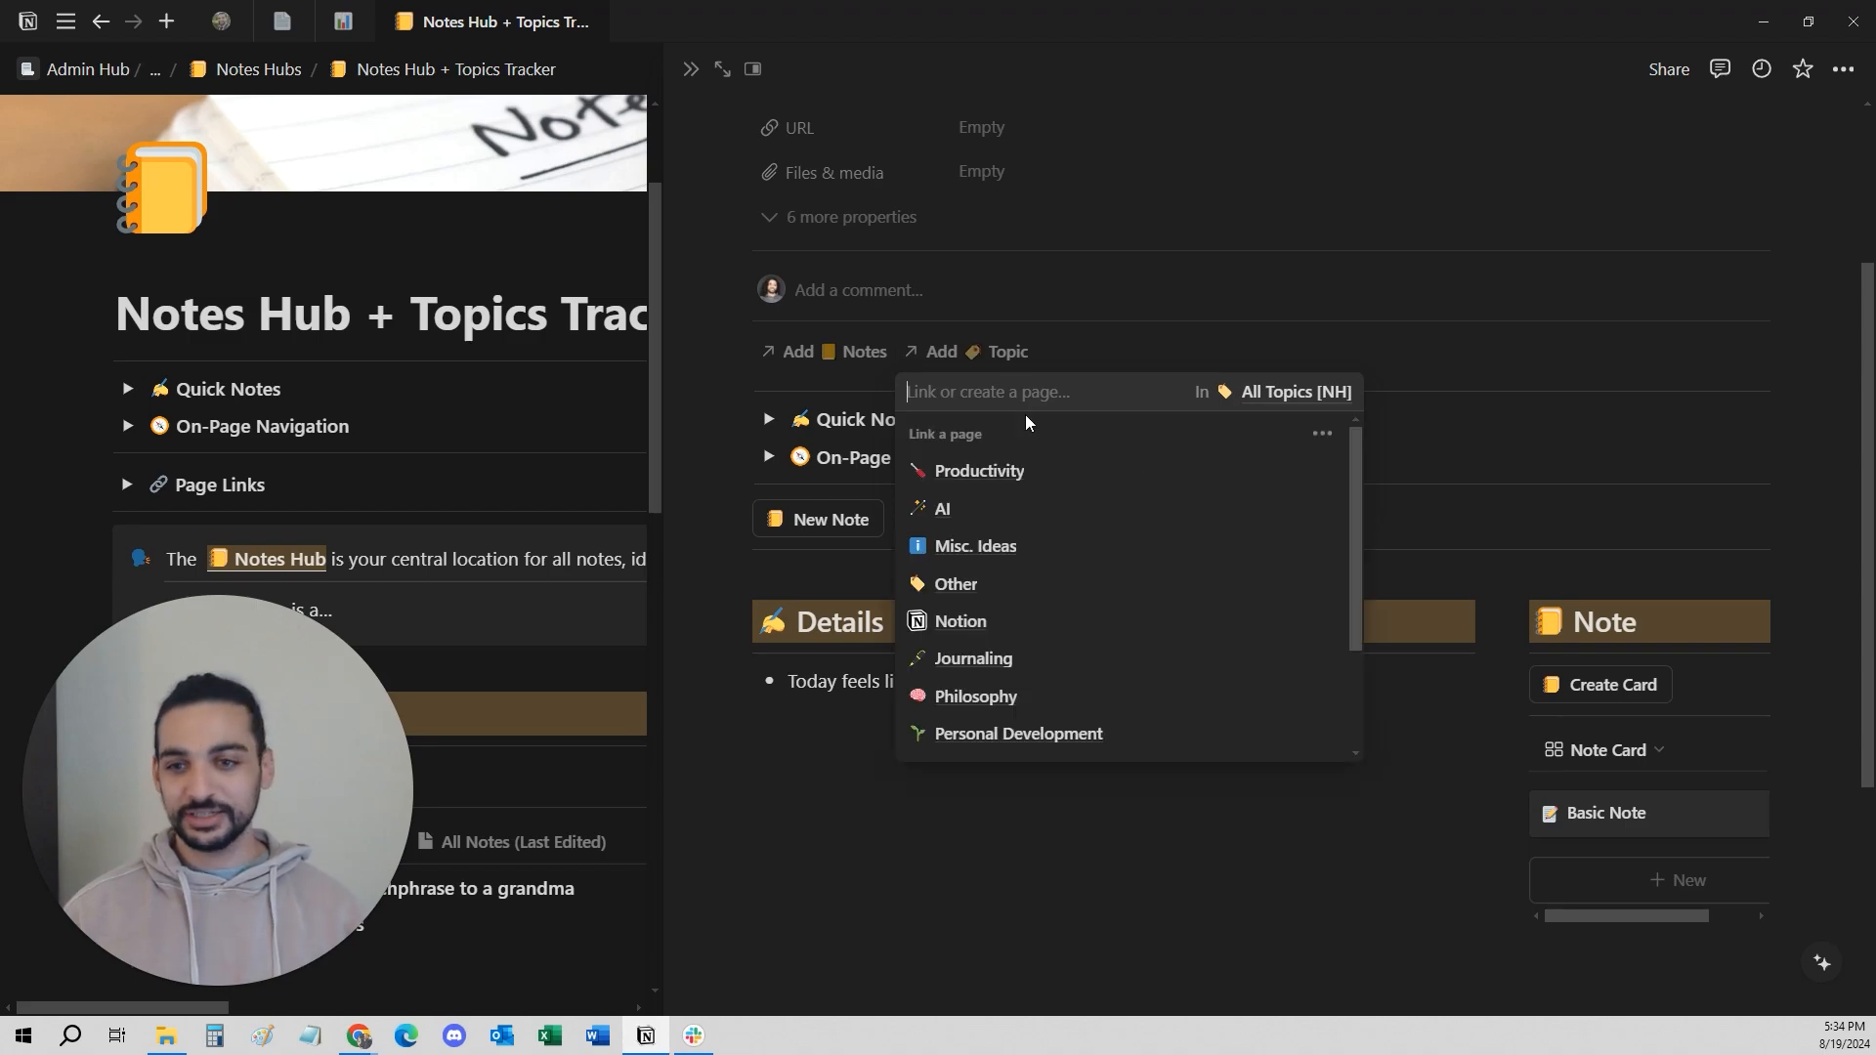
{"action": "left_click", "coordinate": [824, 651]}
{"action": "scroll", "coordinate": [899, 587], "scroll_direction": "up", "scroll_amount": 3}
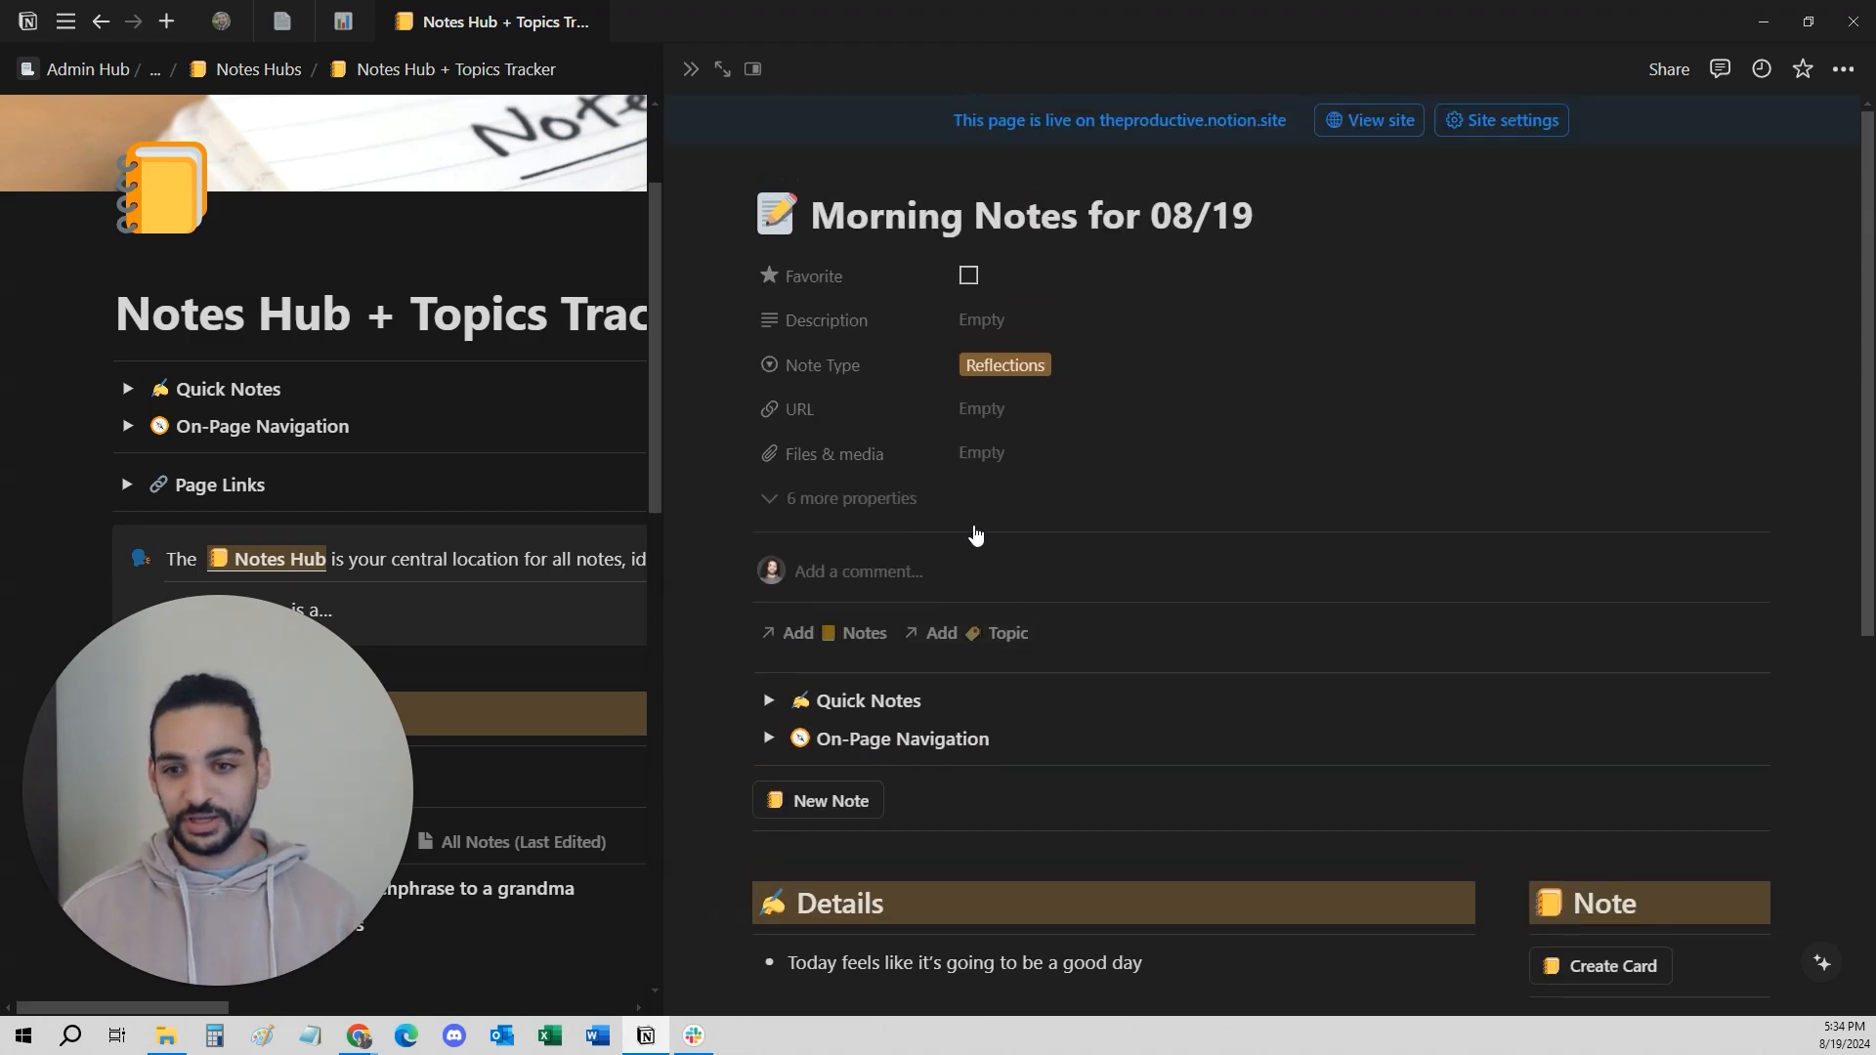
{"action": "left_click", "coordinate": [965, 632]}
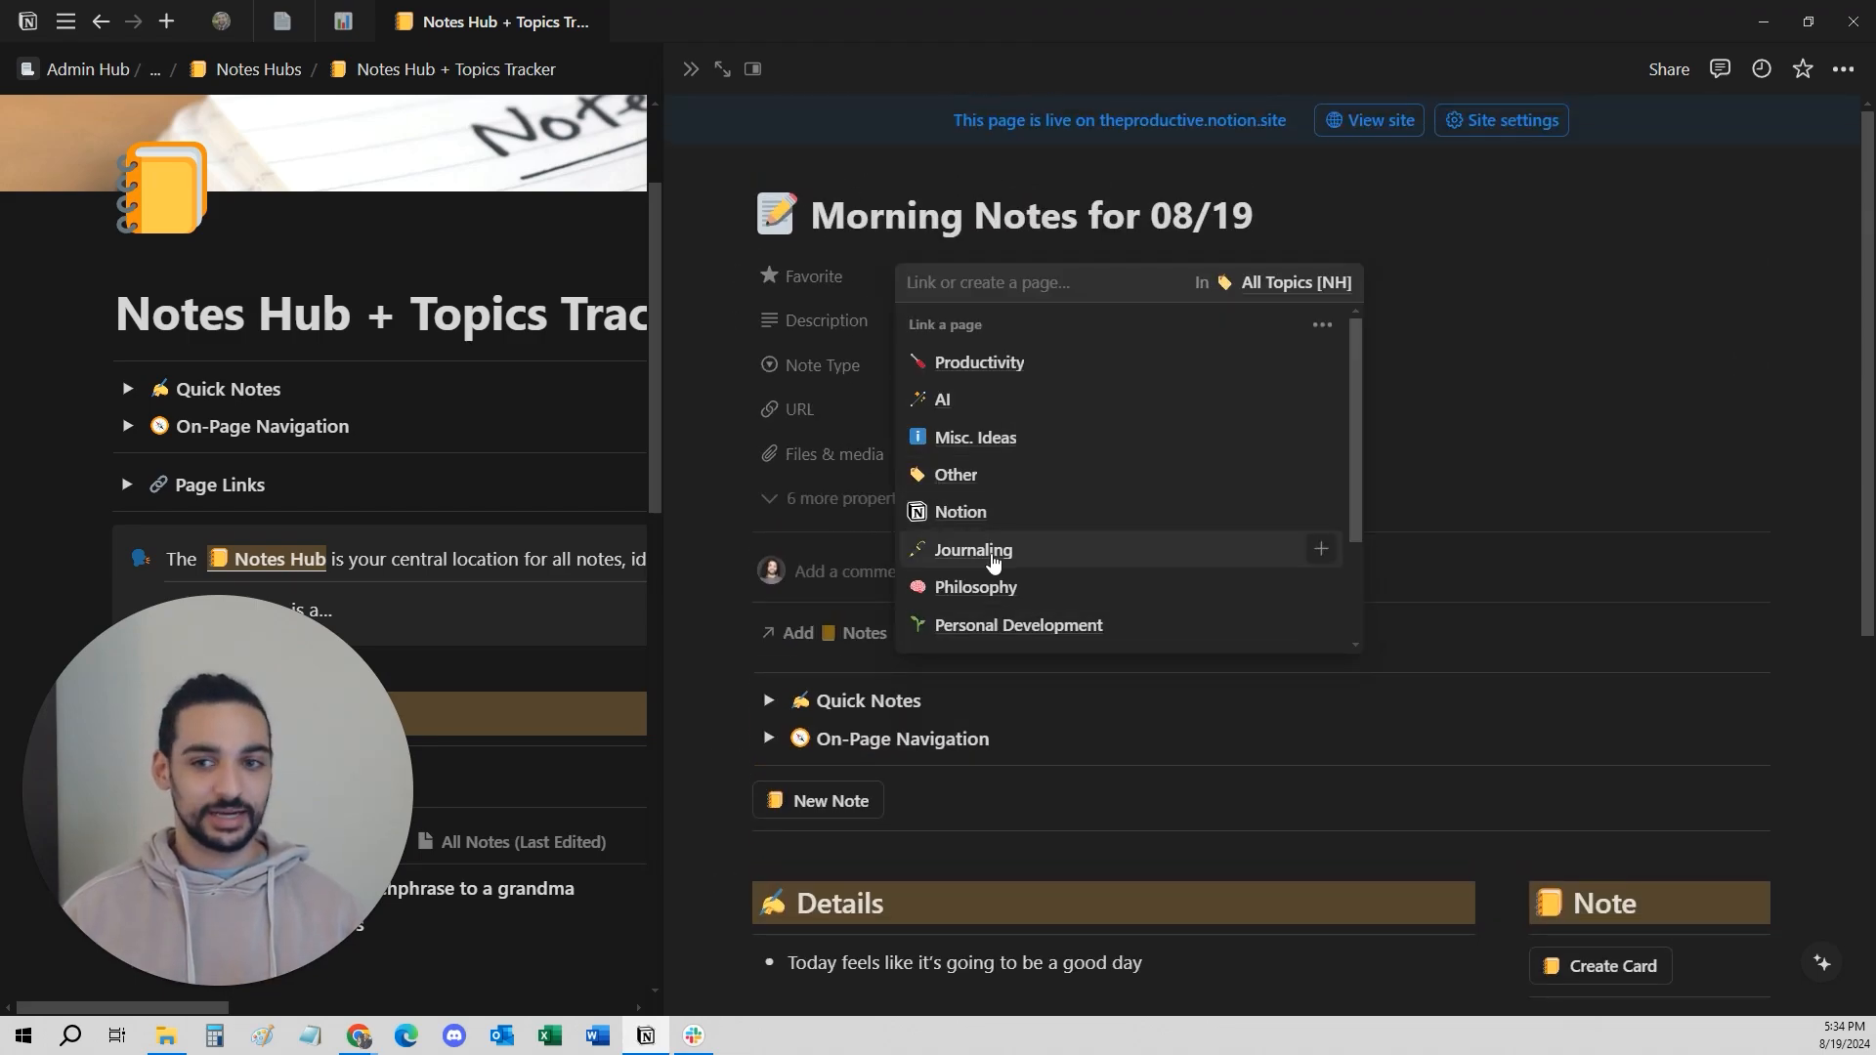
{"action": "left_click", "coordinate": [993, 557]}
{"action": "left_click", "coordinate": [911, 900]}
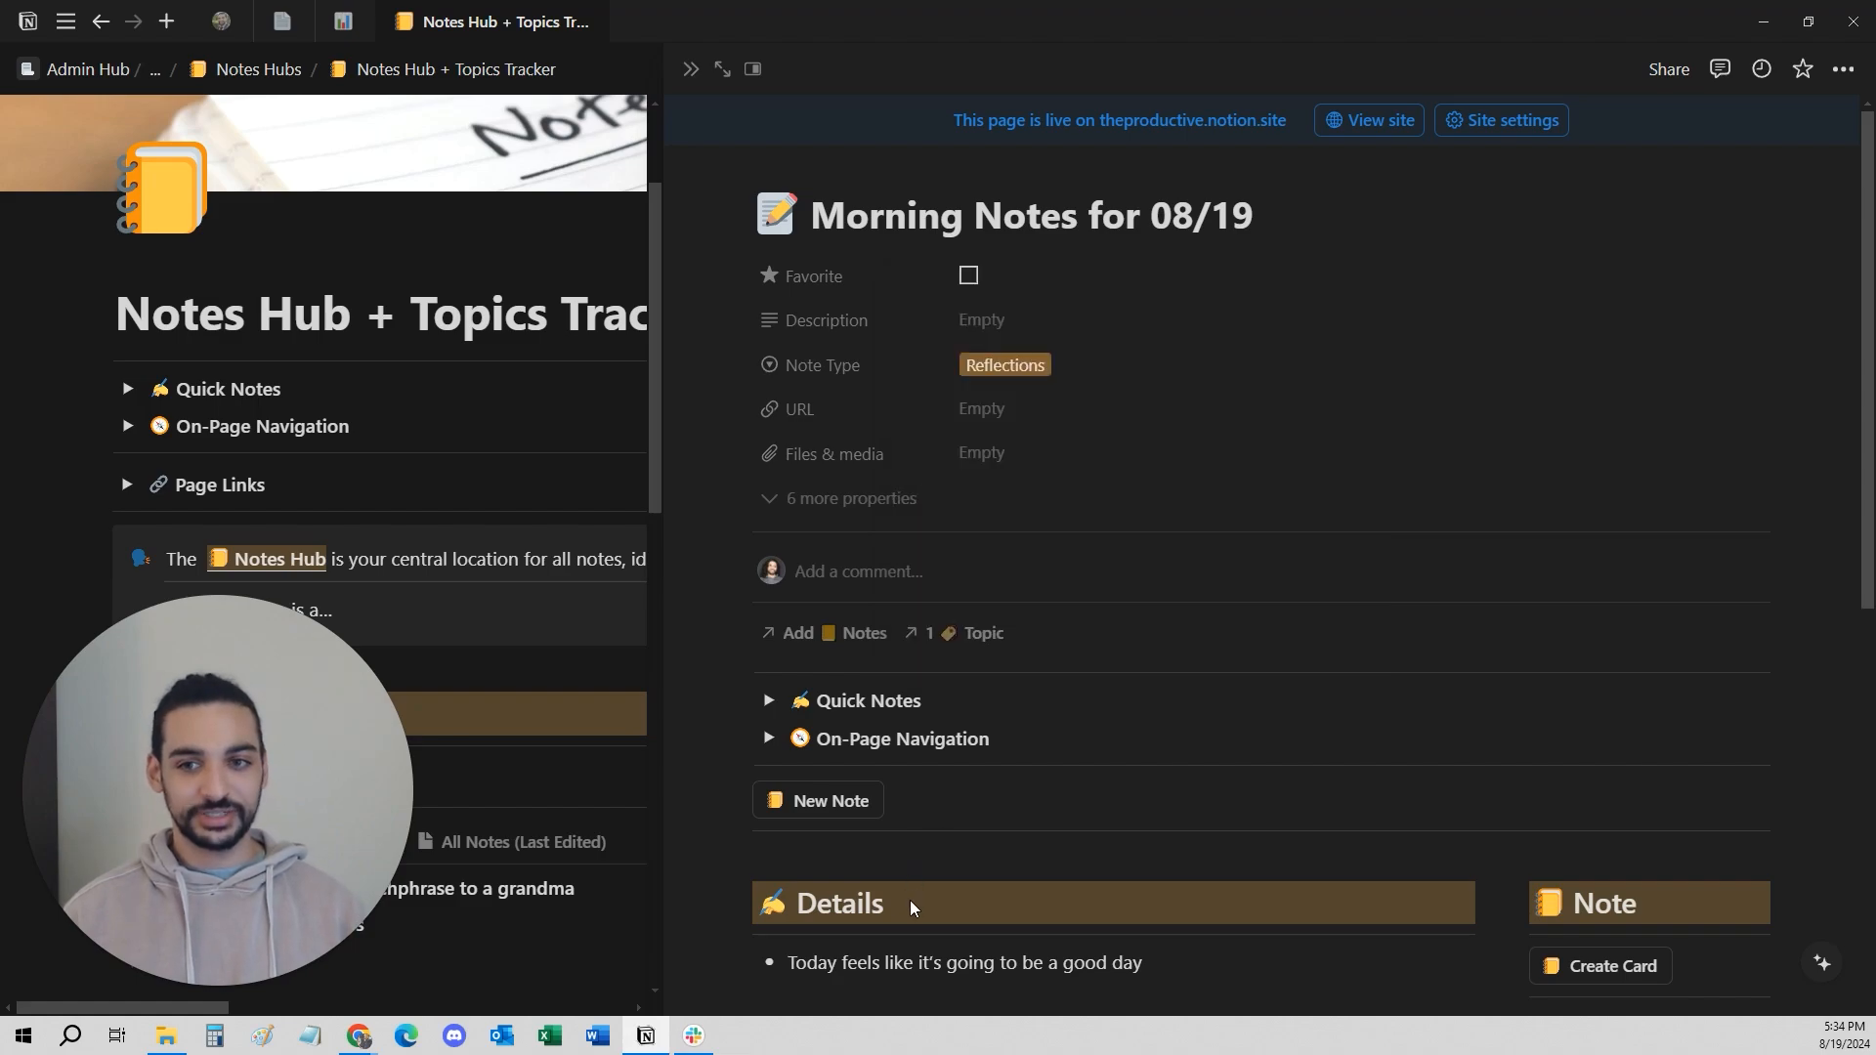
Open the note as a full page and, from its Topics section, the linked Journaling topic as a full page.
{"action": "scroll", "coordinate": [911, 900], "scroll_direction": "down", "scroll_amount": 9}
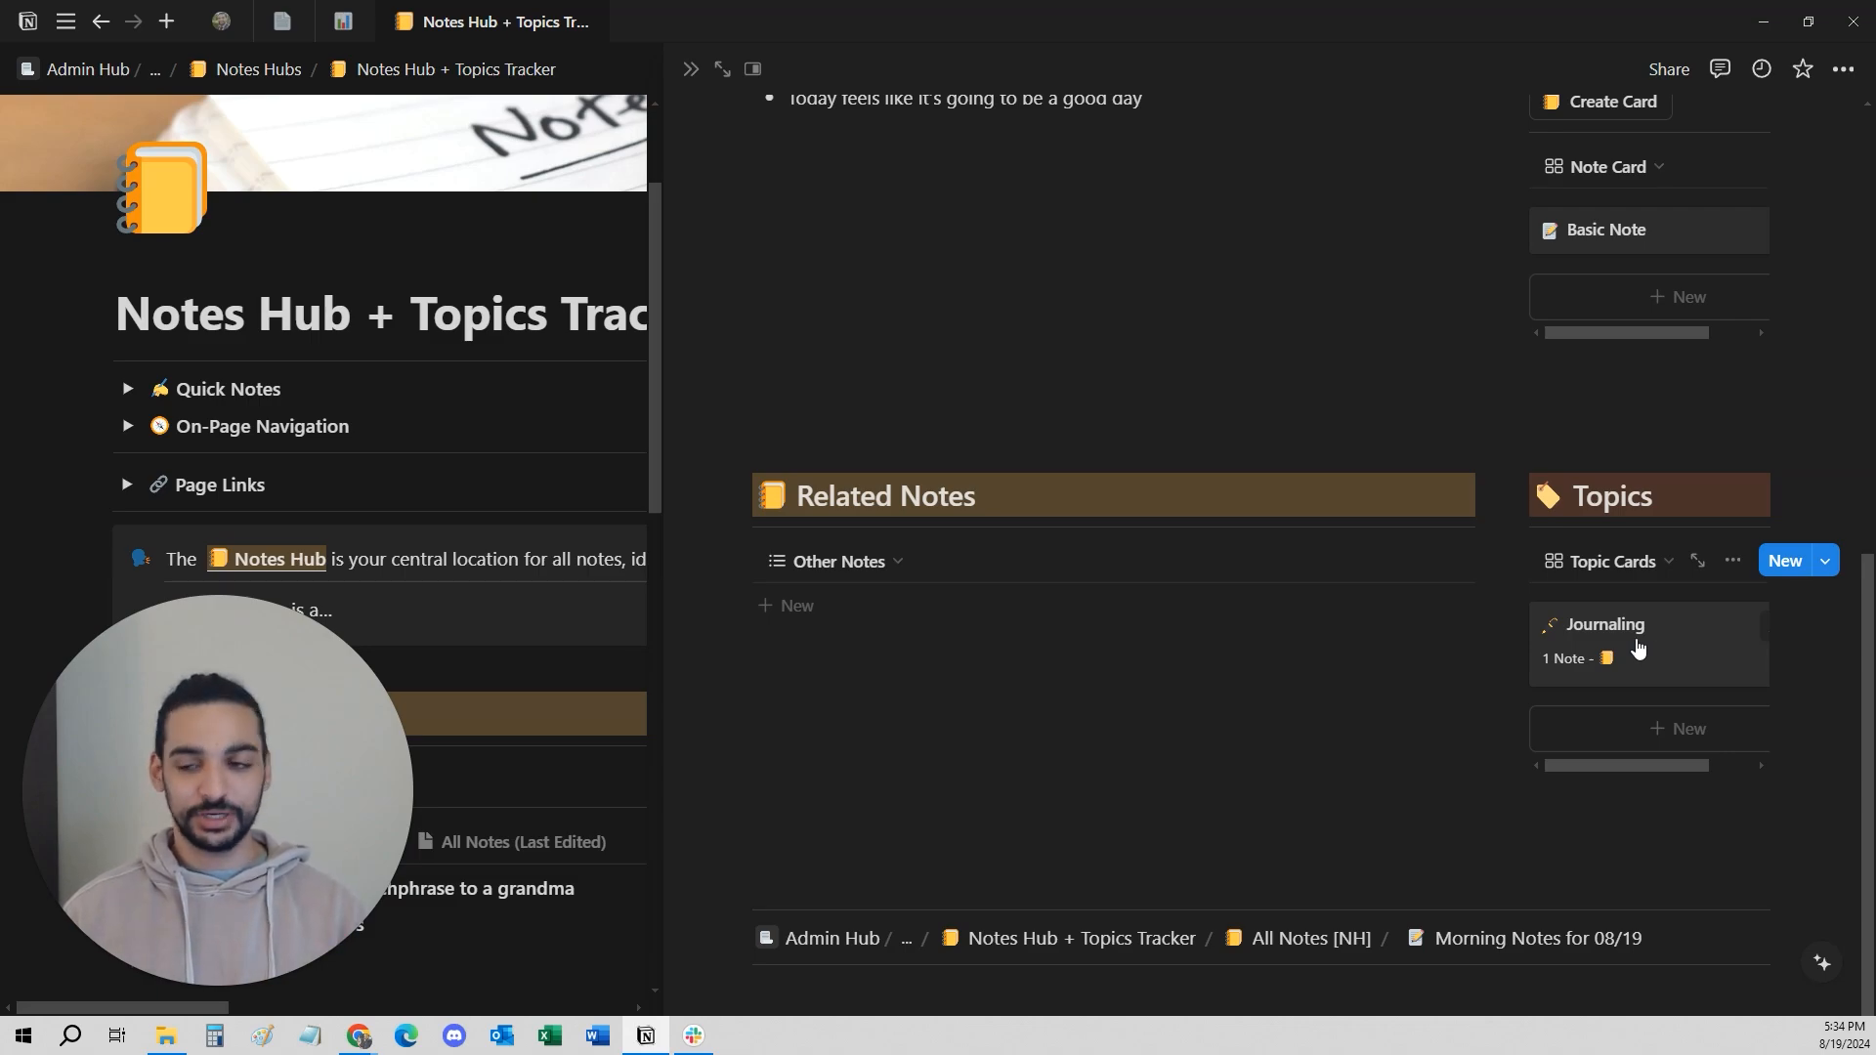
{"action": "left_click", "coordinate": [717, 74]}
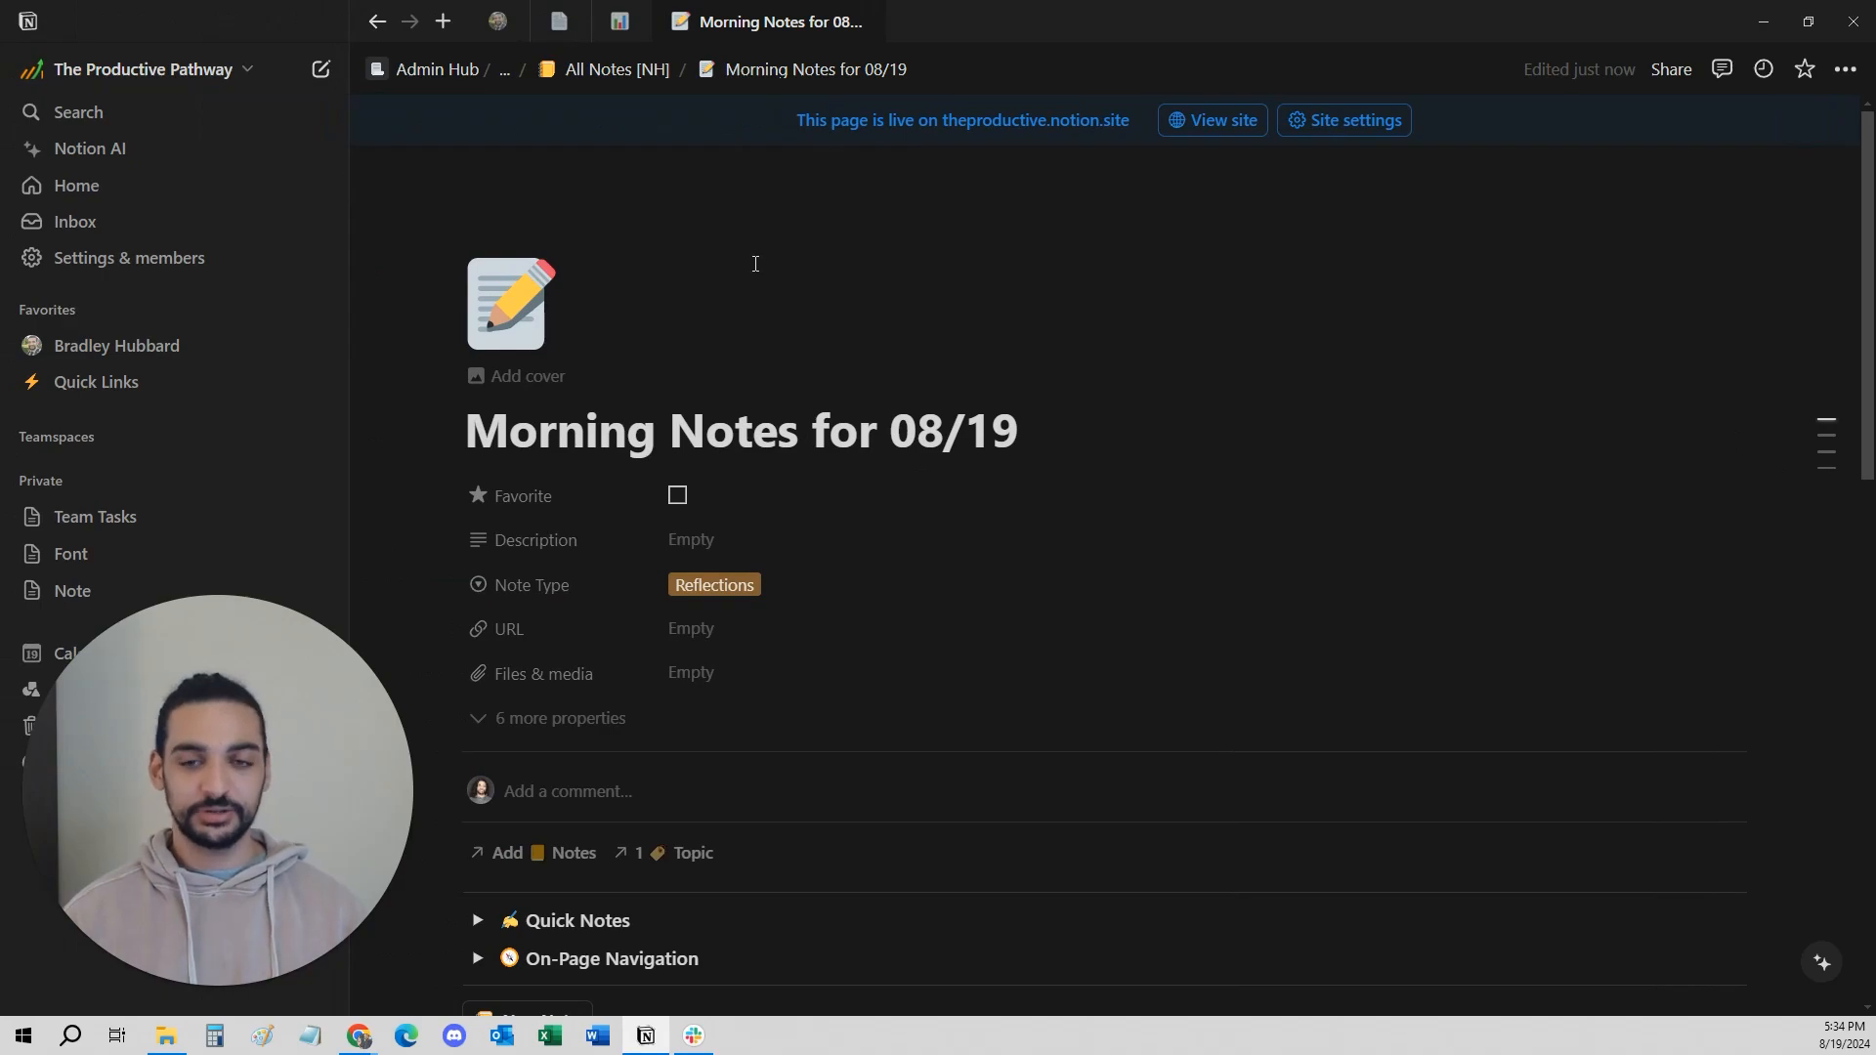
{"action": "scroll", "coordinate": [1115, 461], "scroll_direction": "down", "scroll_amount": 10}
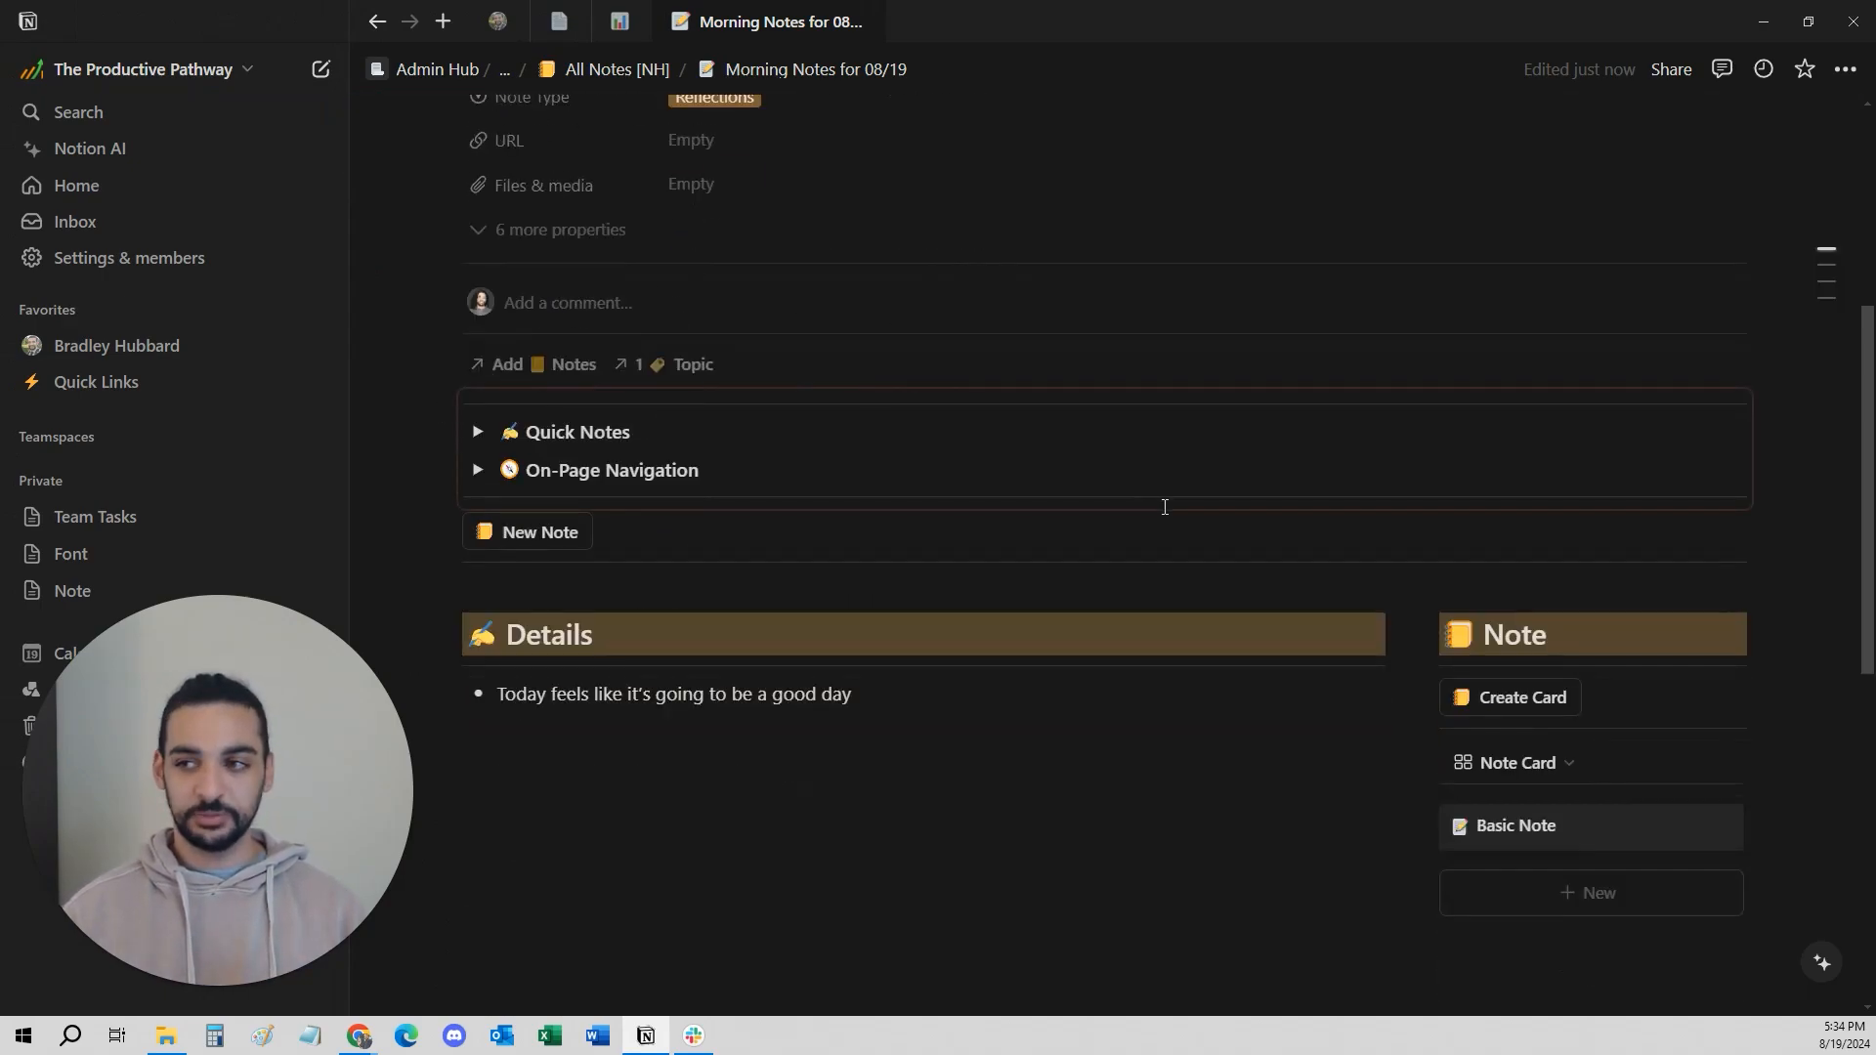
{"action": "left_click", "coordinate": [1536, 723]}
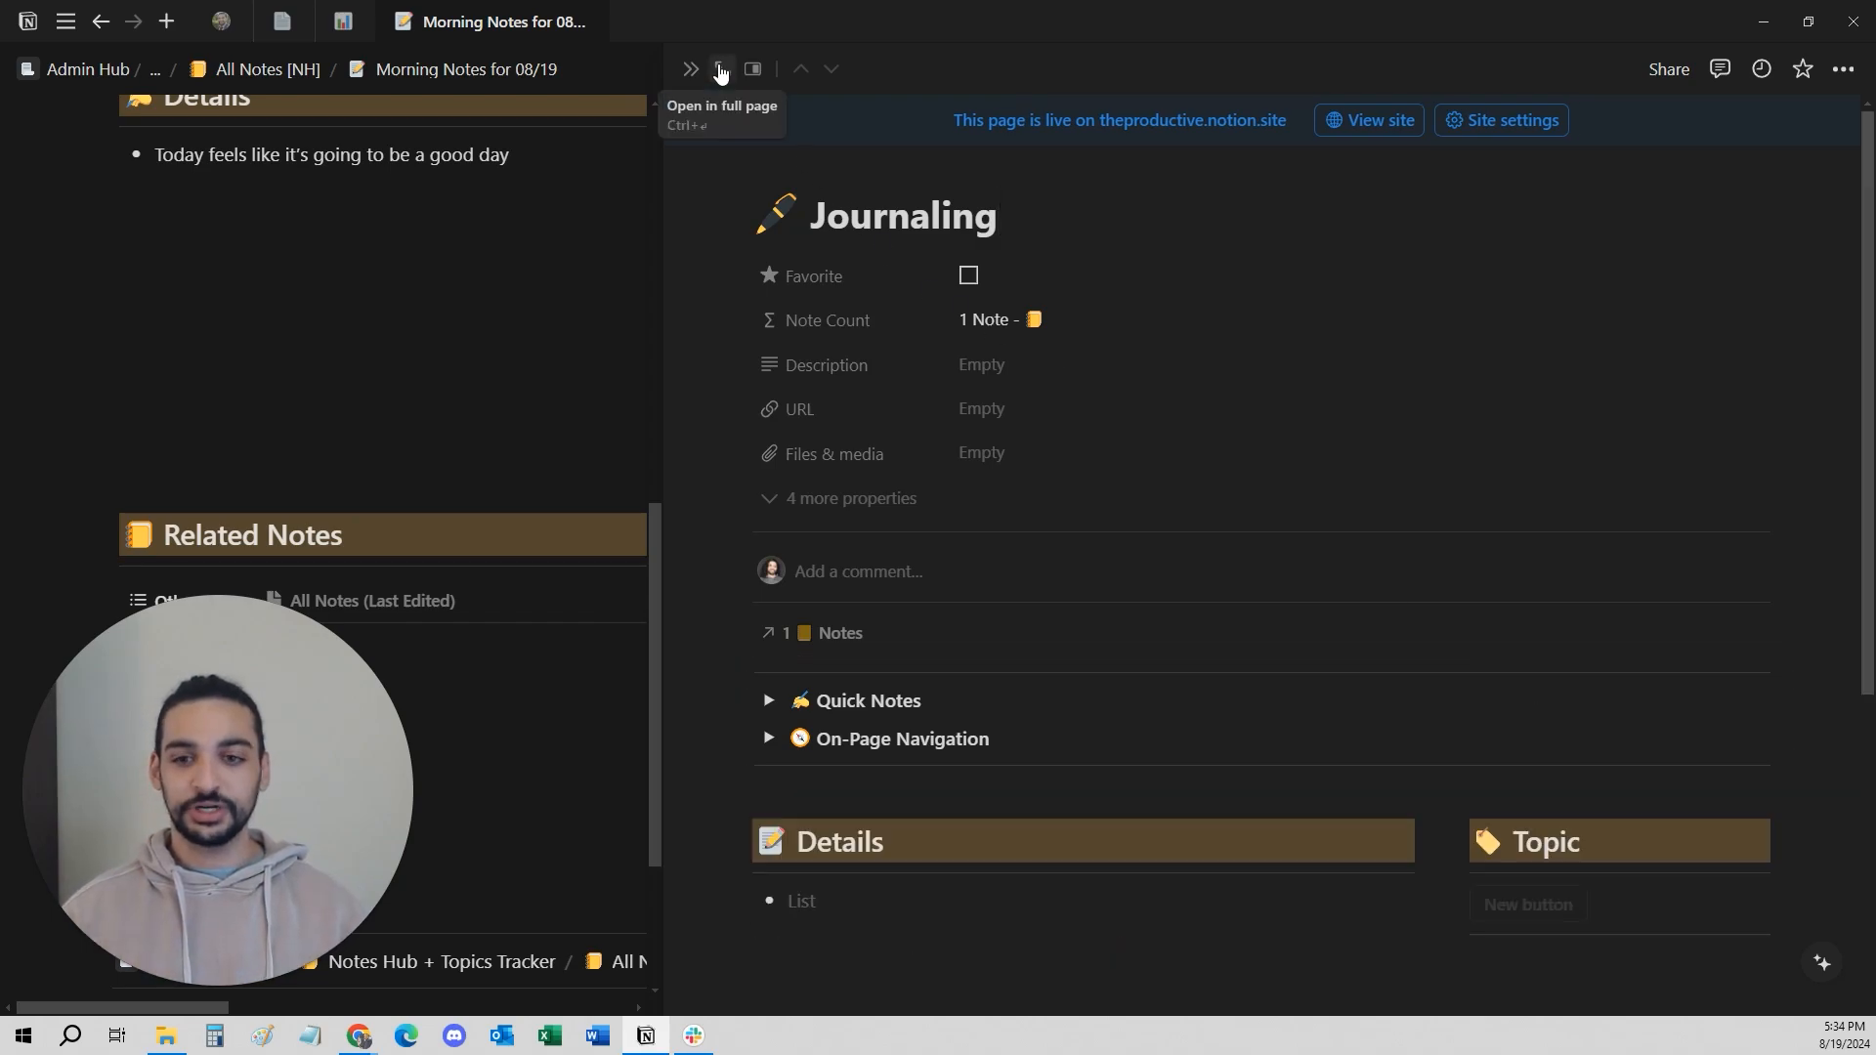
{"action": "left_click", "coordinate": [721, 70]}
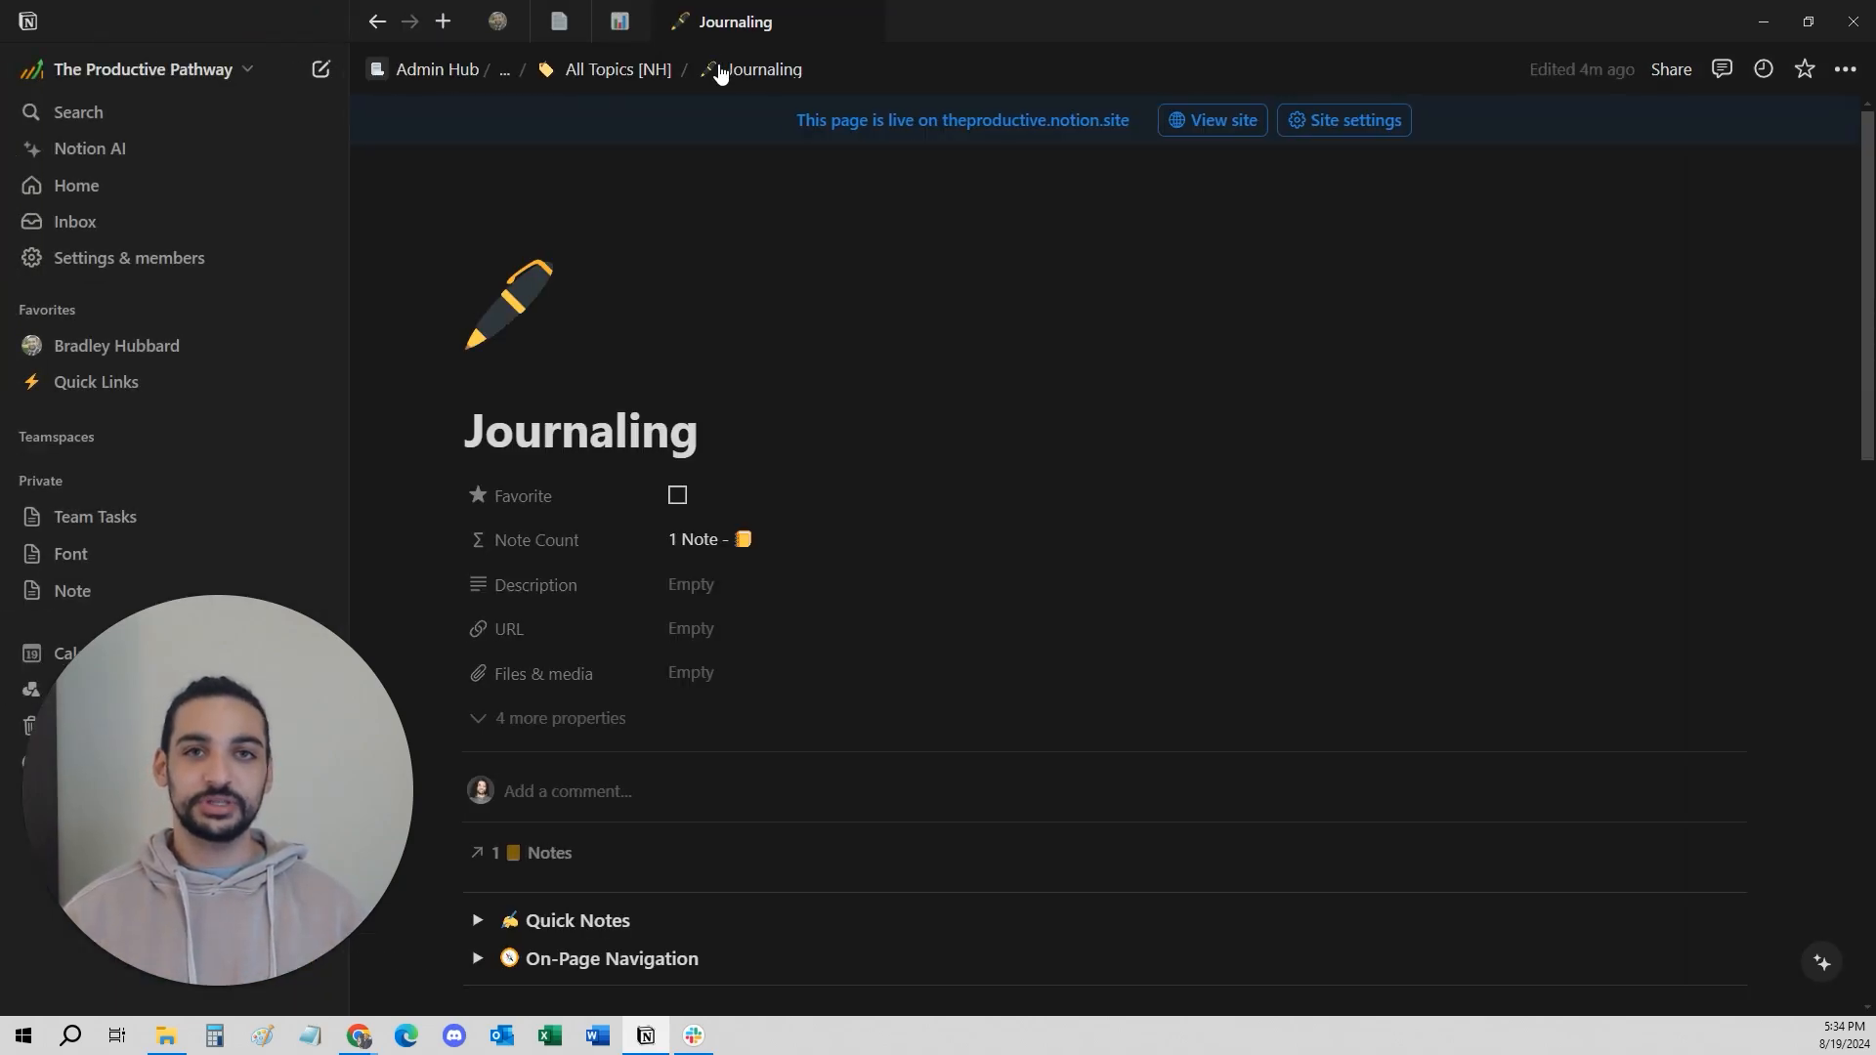
Examine the Journaling topic's Notes relation and its Details, Topic, Linked Notes and Web Clips sections.
{"action": "scroll", "coordinate": [628, 586], "scroll_direction": "down", "scroll_amount": 6}
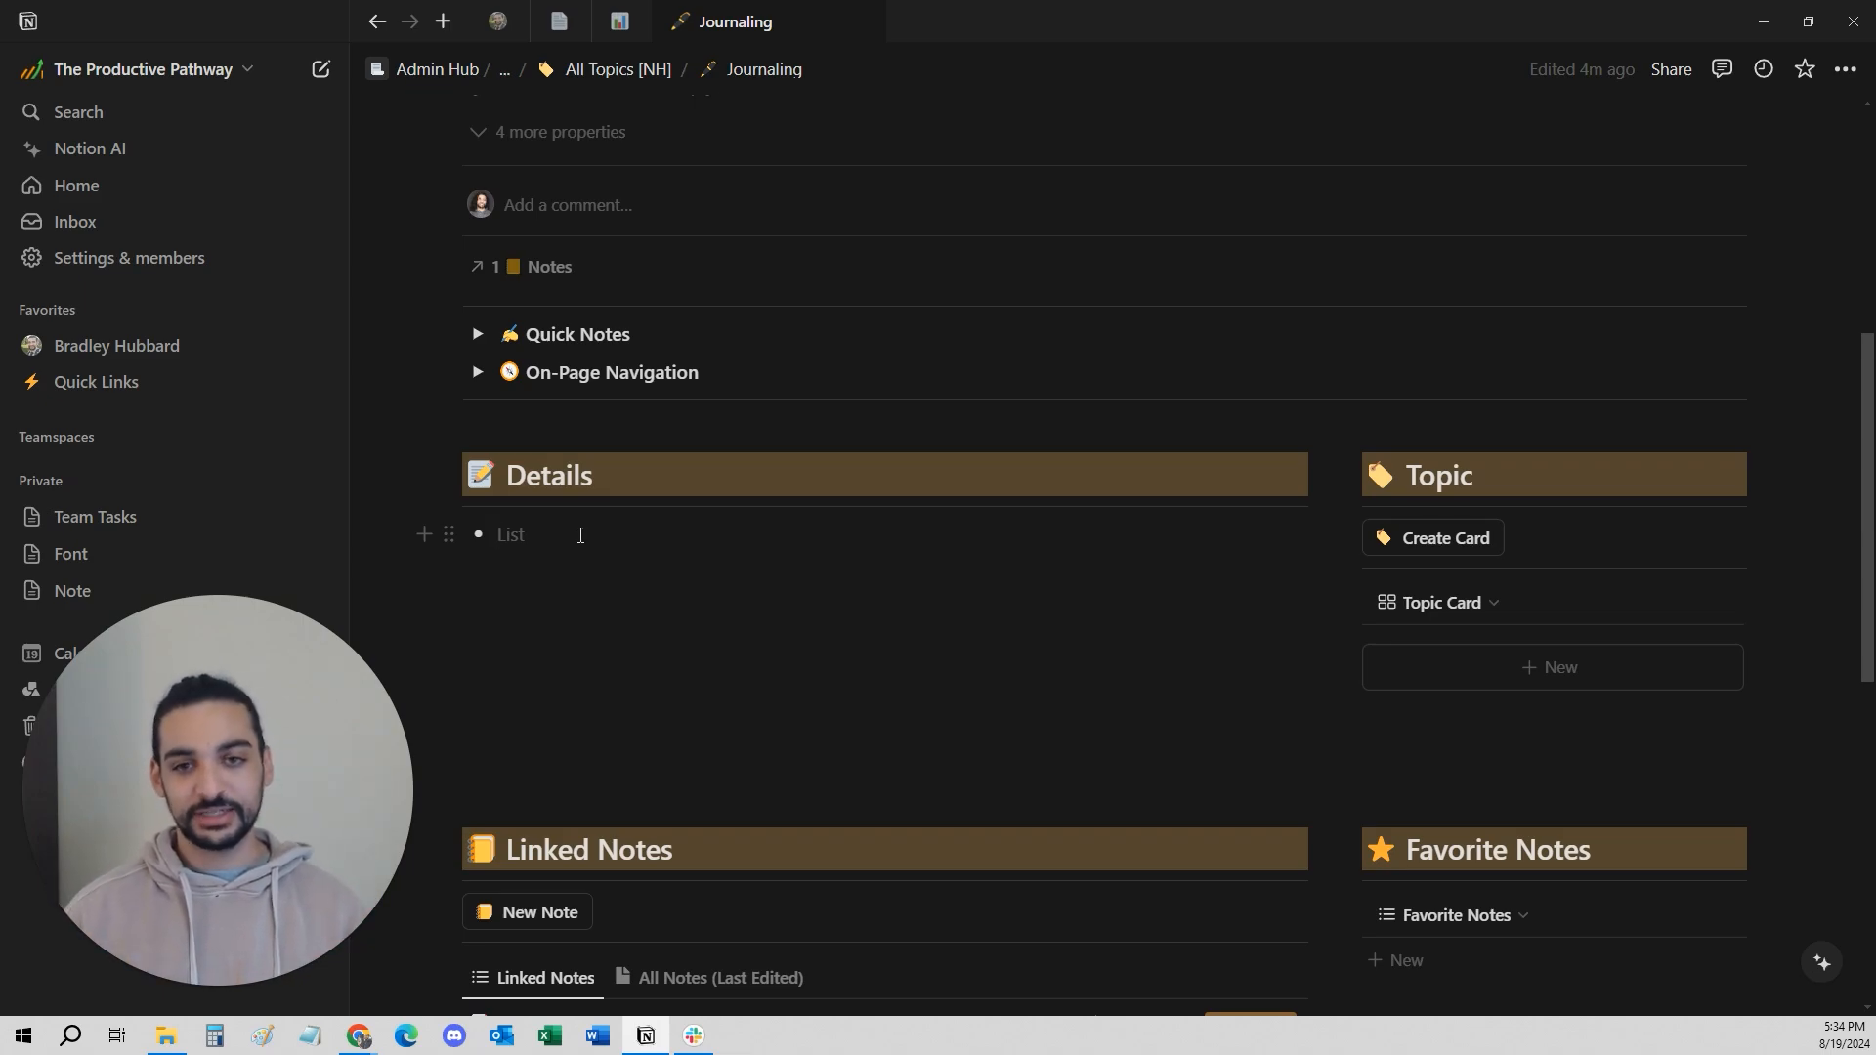
{"action": "left_click", "coordinate": [528, 268]}
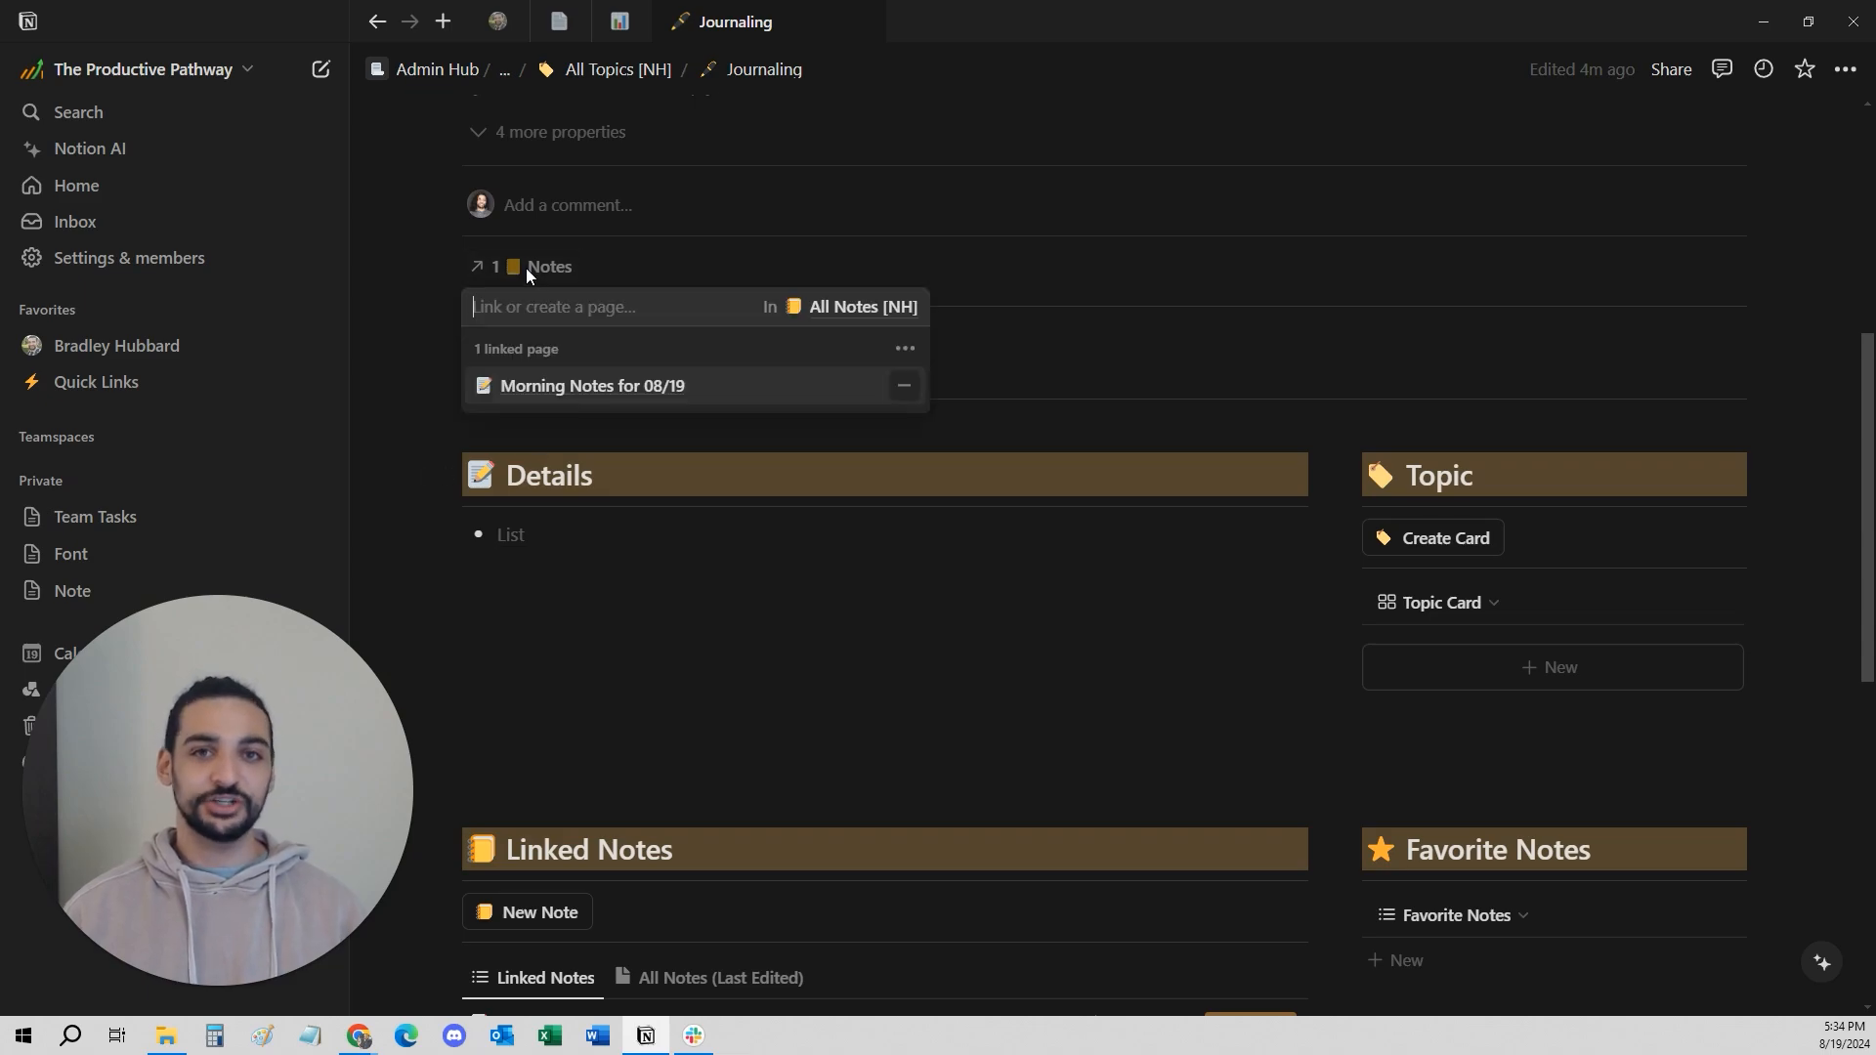
{"action": "left_click", "coordinate": [1143, 477]}
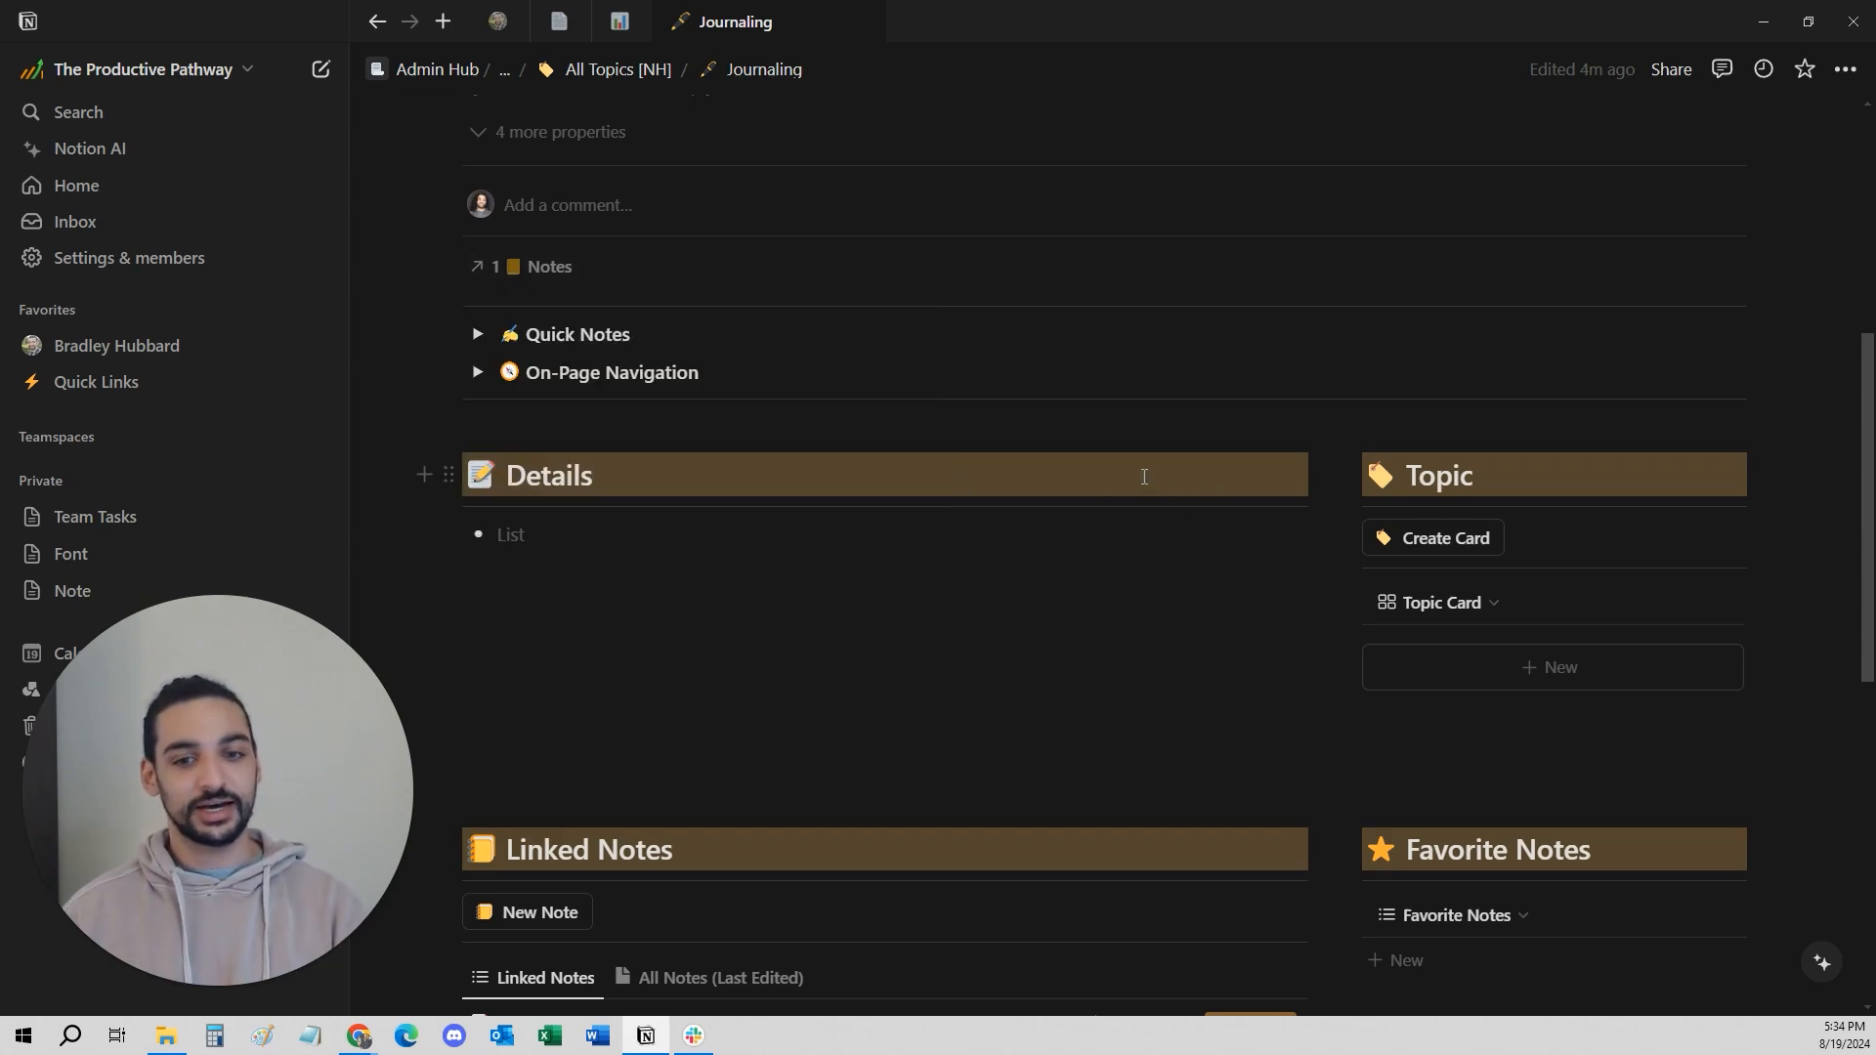
{"action": "scroll", "coordinate": [1114, 518], "scroll_direction": "down", "scroll_amount": 3}
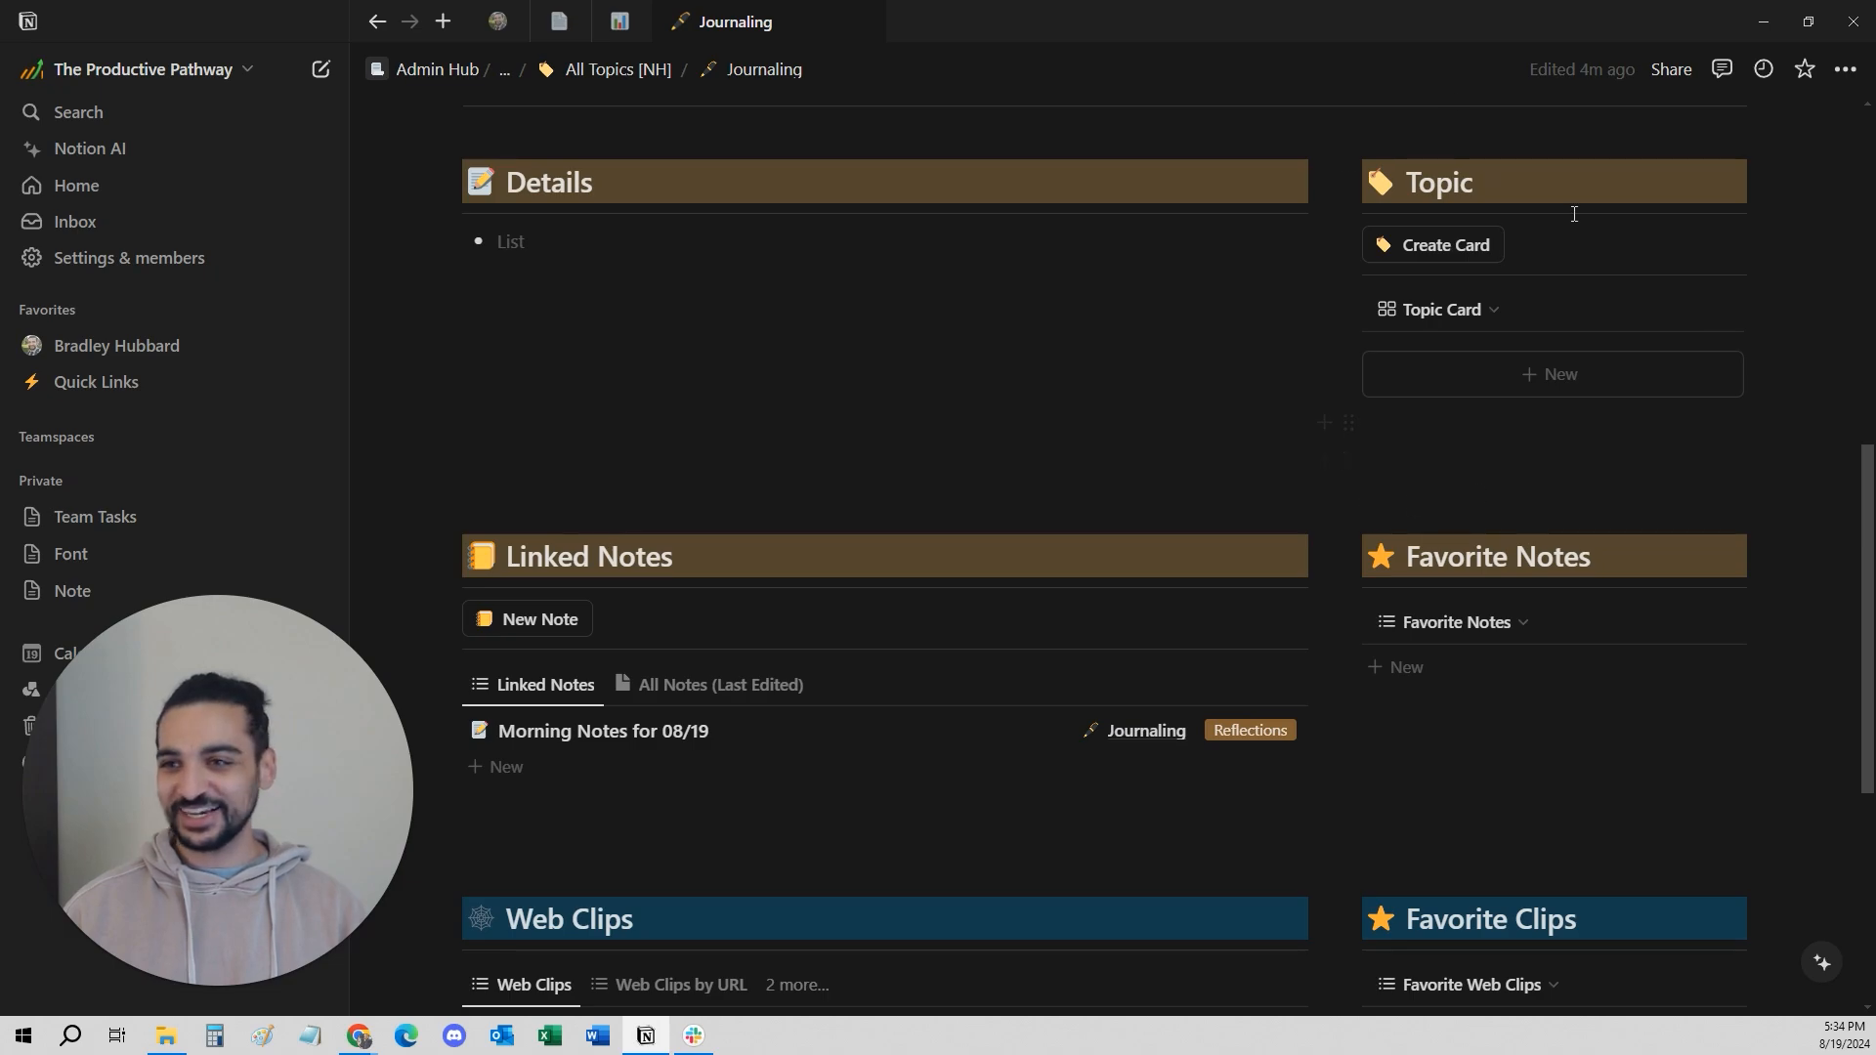
{"action": "scroll", "coordinate": [1502, 181], "scroll_direction": "up", "scroll_amount": 1}
{"action": "left_click_drag", "start_coordinate": [1485, 305], "coordinate": [1404, 307]}
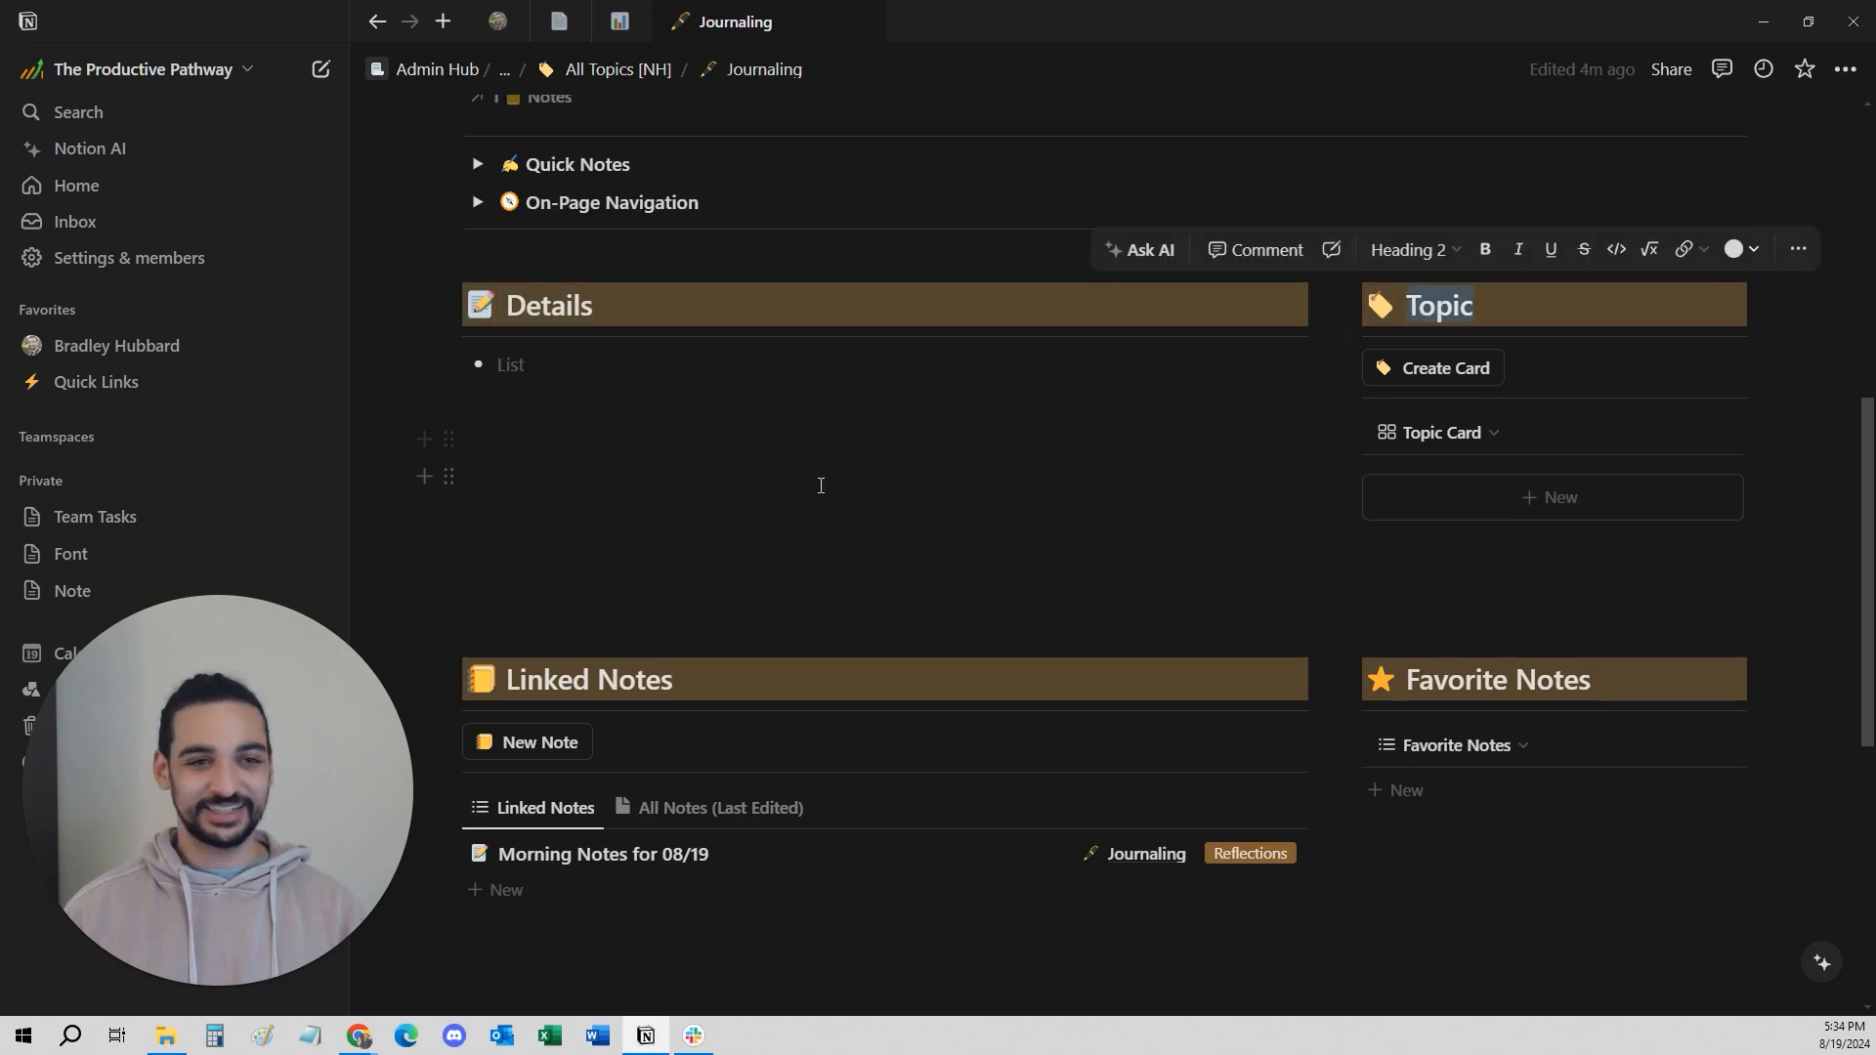
{"action": "scroll", "coordinate": [821, 485], "scroll_direction": "down", "scroll_amount": 2}
{"action": "scroll", "coordinate": [820, 485], "scroll_direction": "down", "scroll_amount": 2}
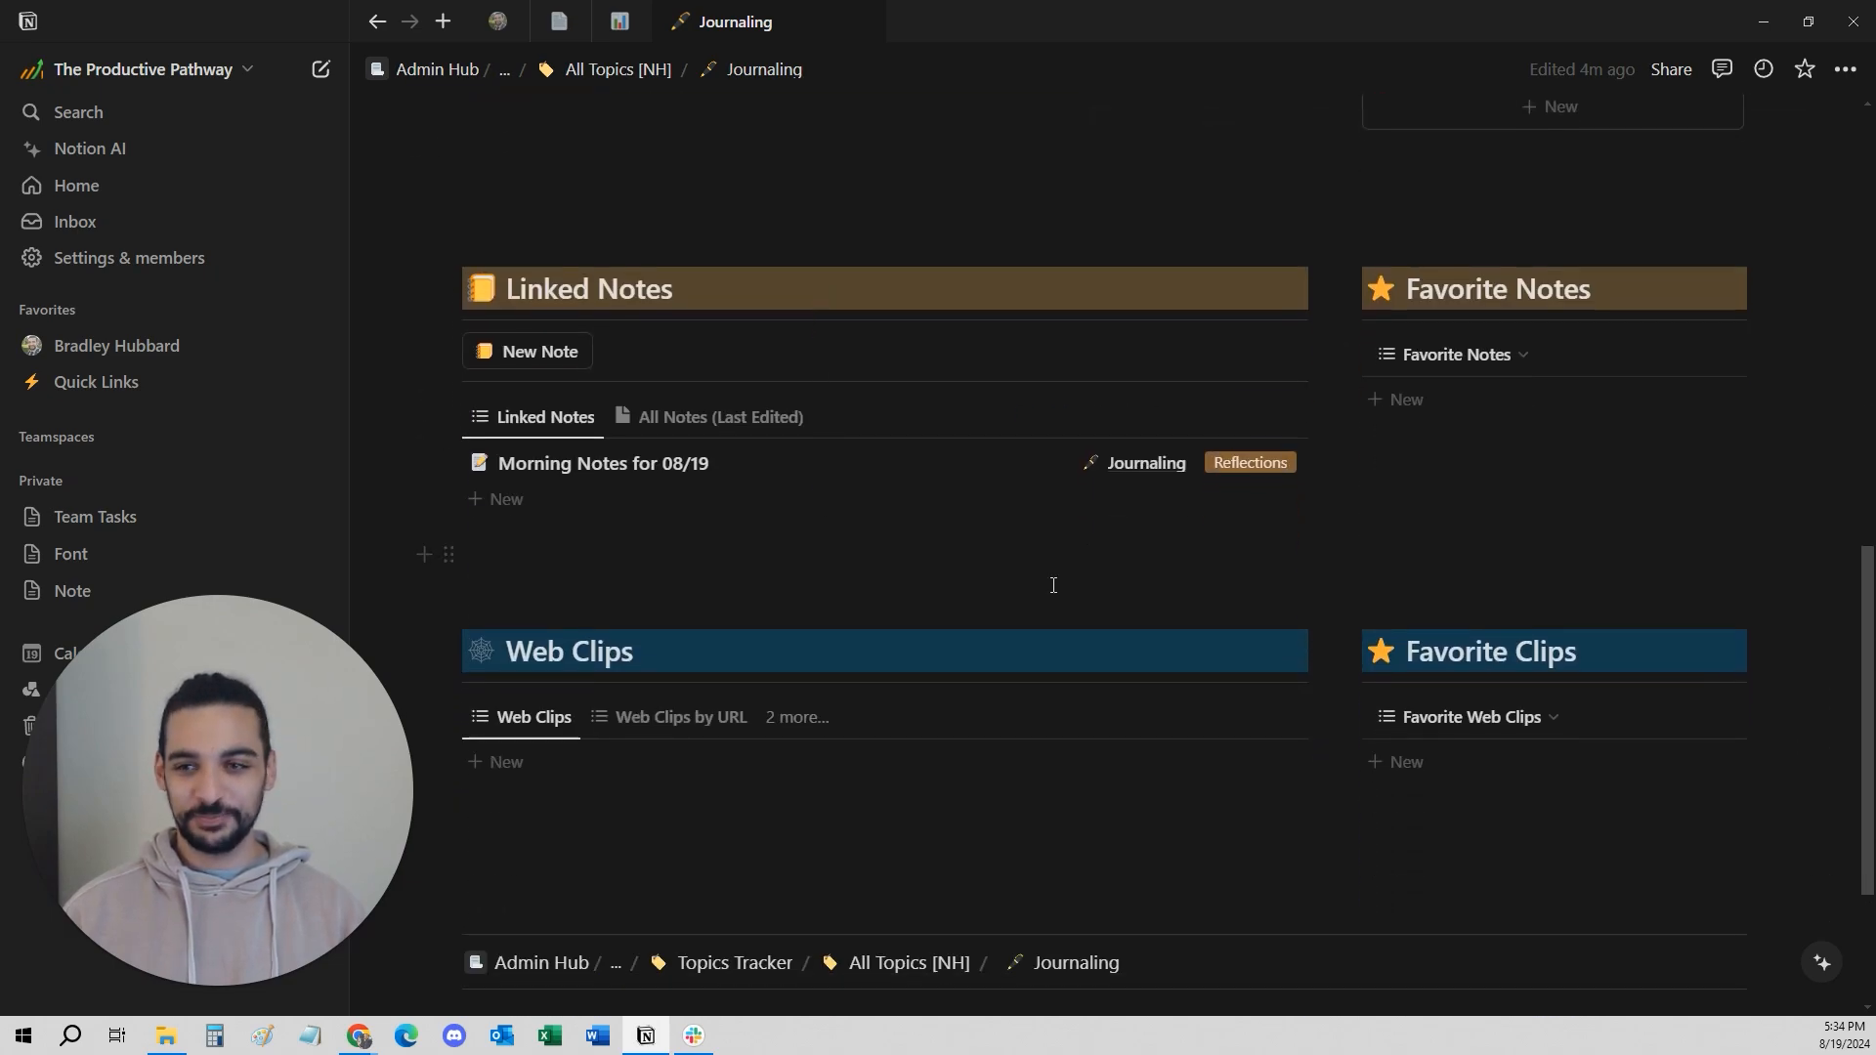
{"action": "scroll", "coordinate": [901, 597], "scroll_direction": "up", "scroll_amount": 4}
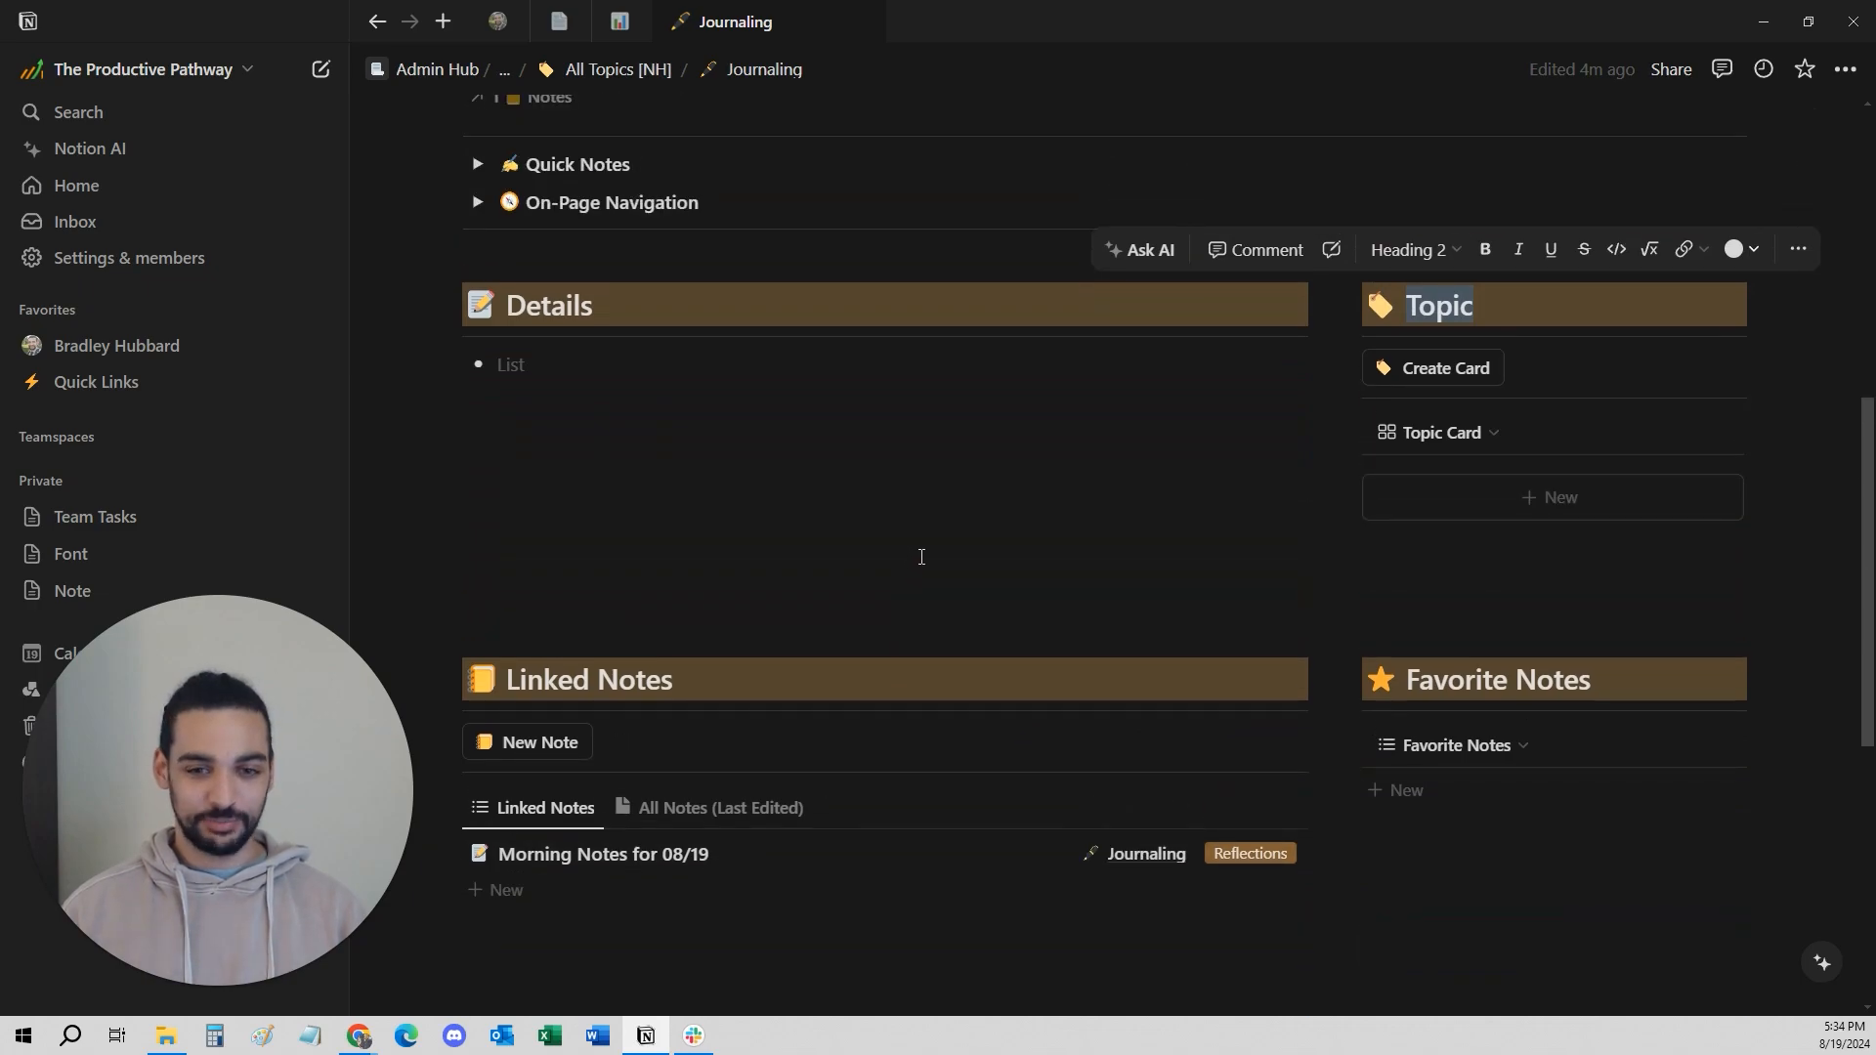
{"action": "scroll", "coordinate": [921, 557], "scroll_direction": "up", "scroll_amount": 6}
{"action": "scroll", "coordinate": [917, 539], "scroll_direction": "down", "scroll_amount": 7}
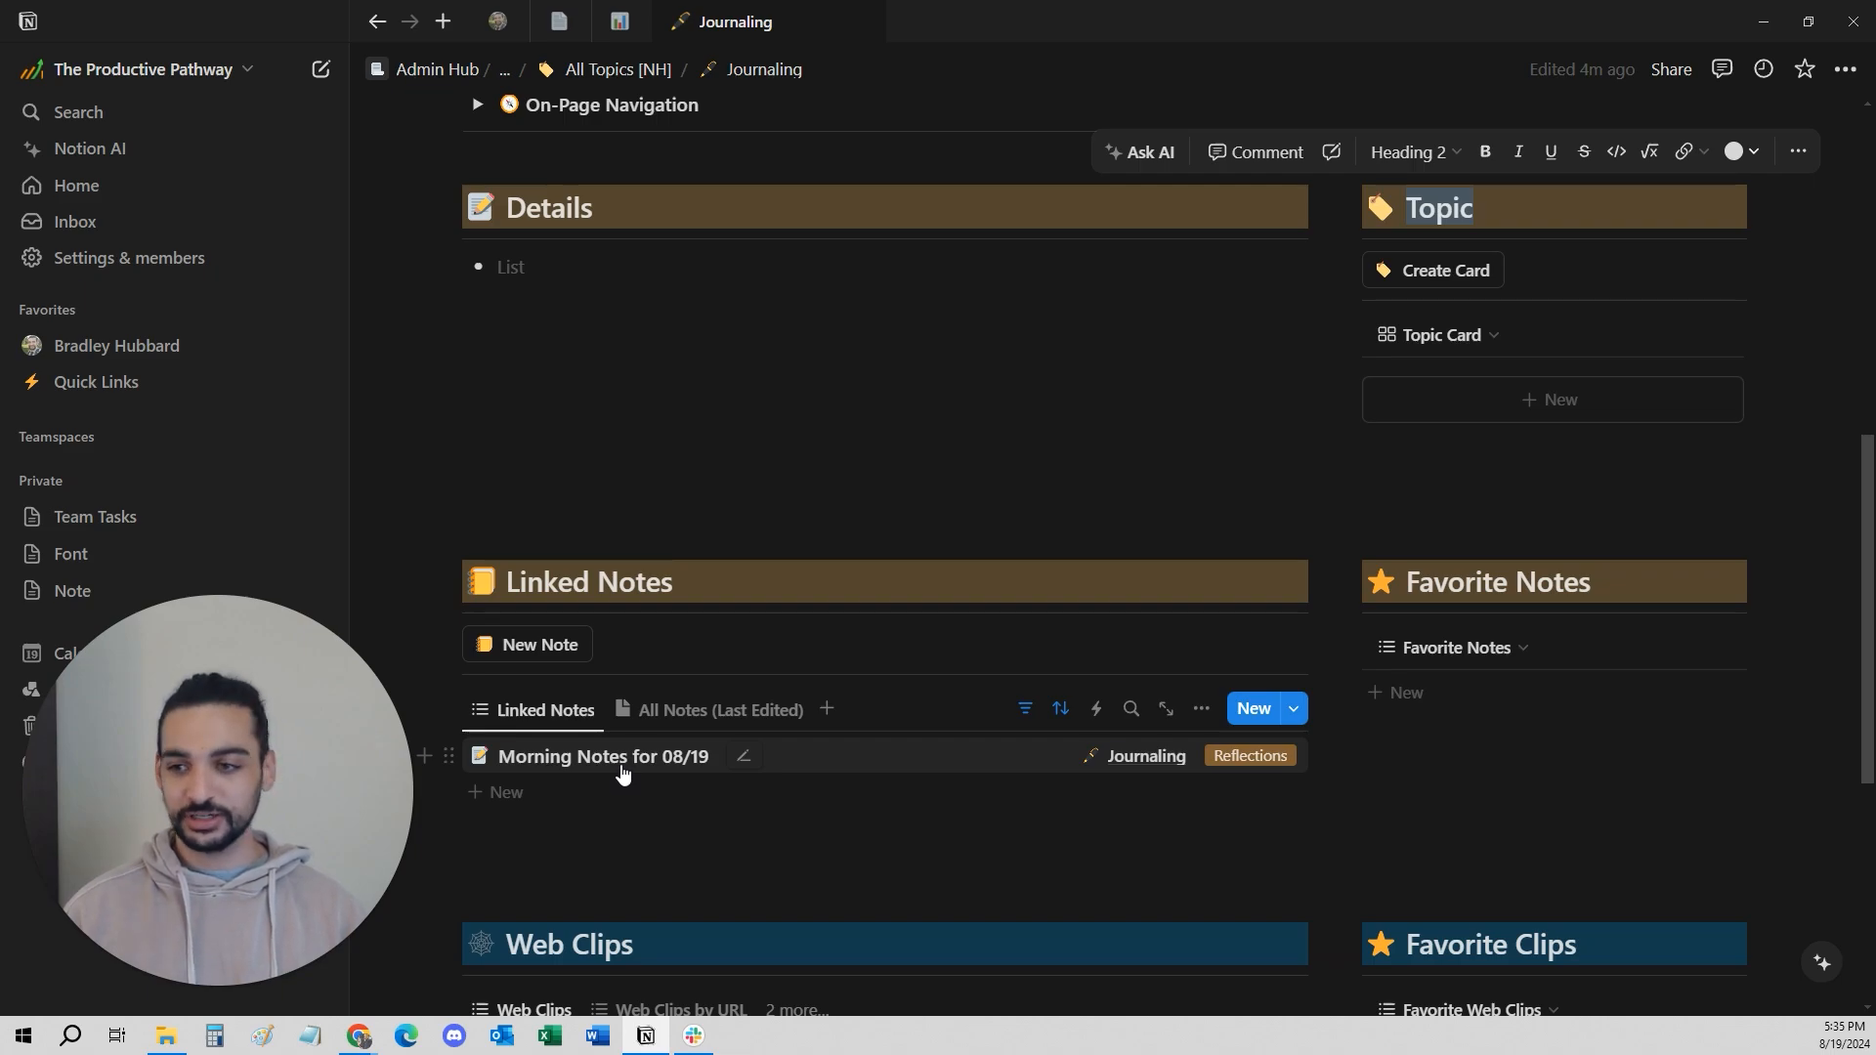
{"action": "scroll", "coordinate": [621, 772], "scroll_direction": "down", "scroll_amount": 3}
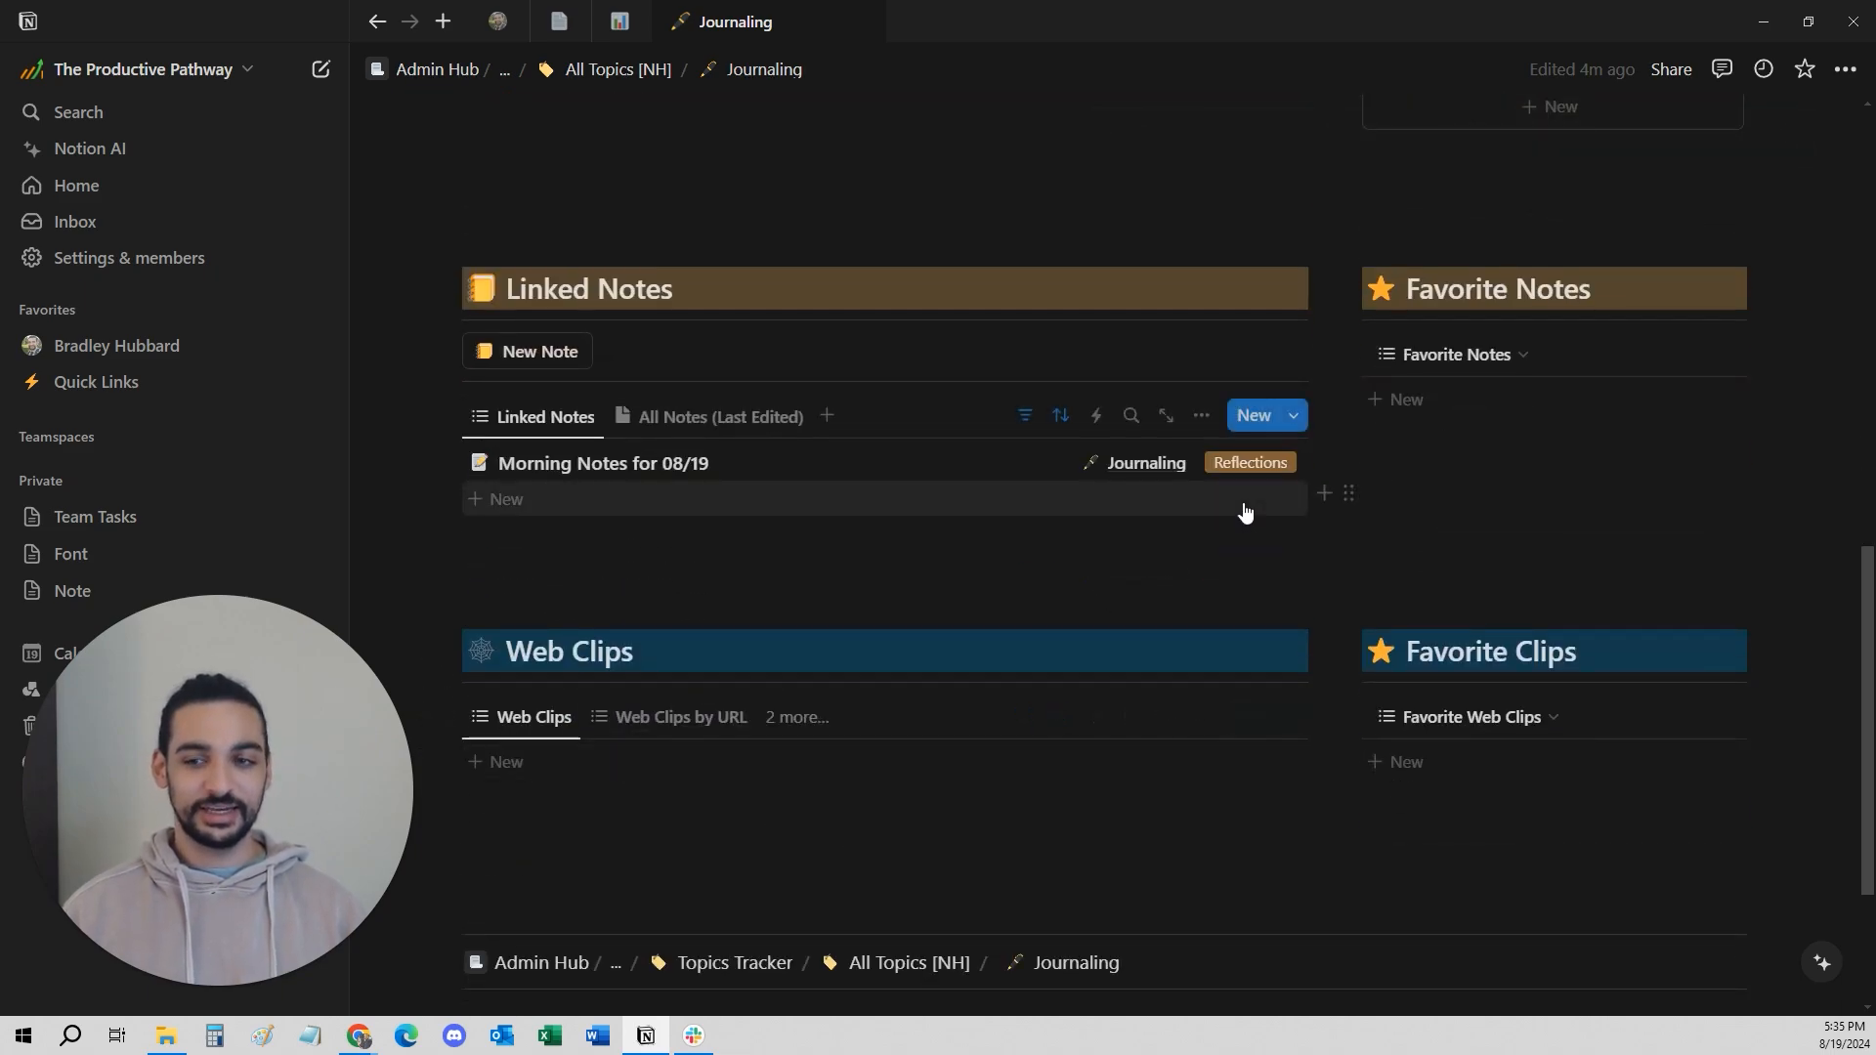
Change the note type of Morning Notes for 08/19 to Web Clip from the Linked Notes list.
{"action": "left_click", "coordinate": [1246, 462]}
{"action": "left_click", "coordinate": [1268, 640]}
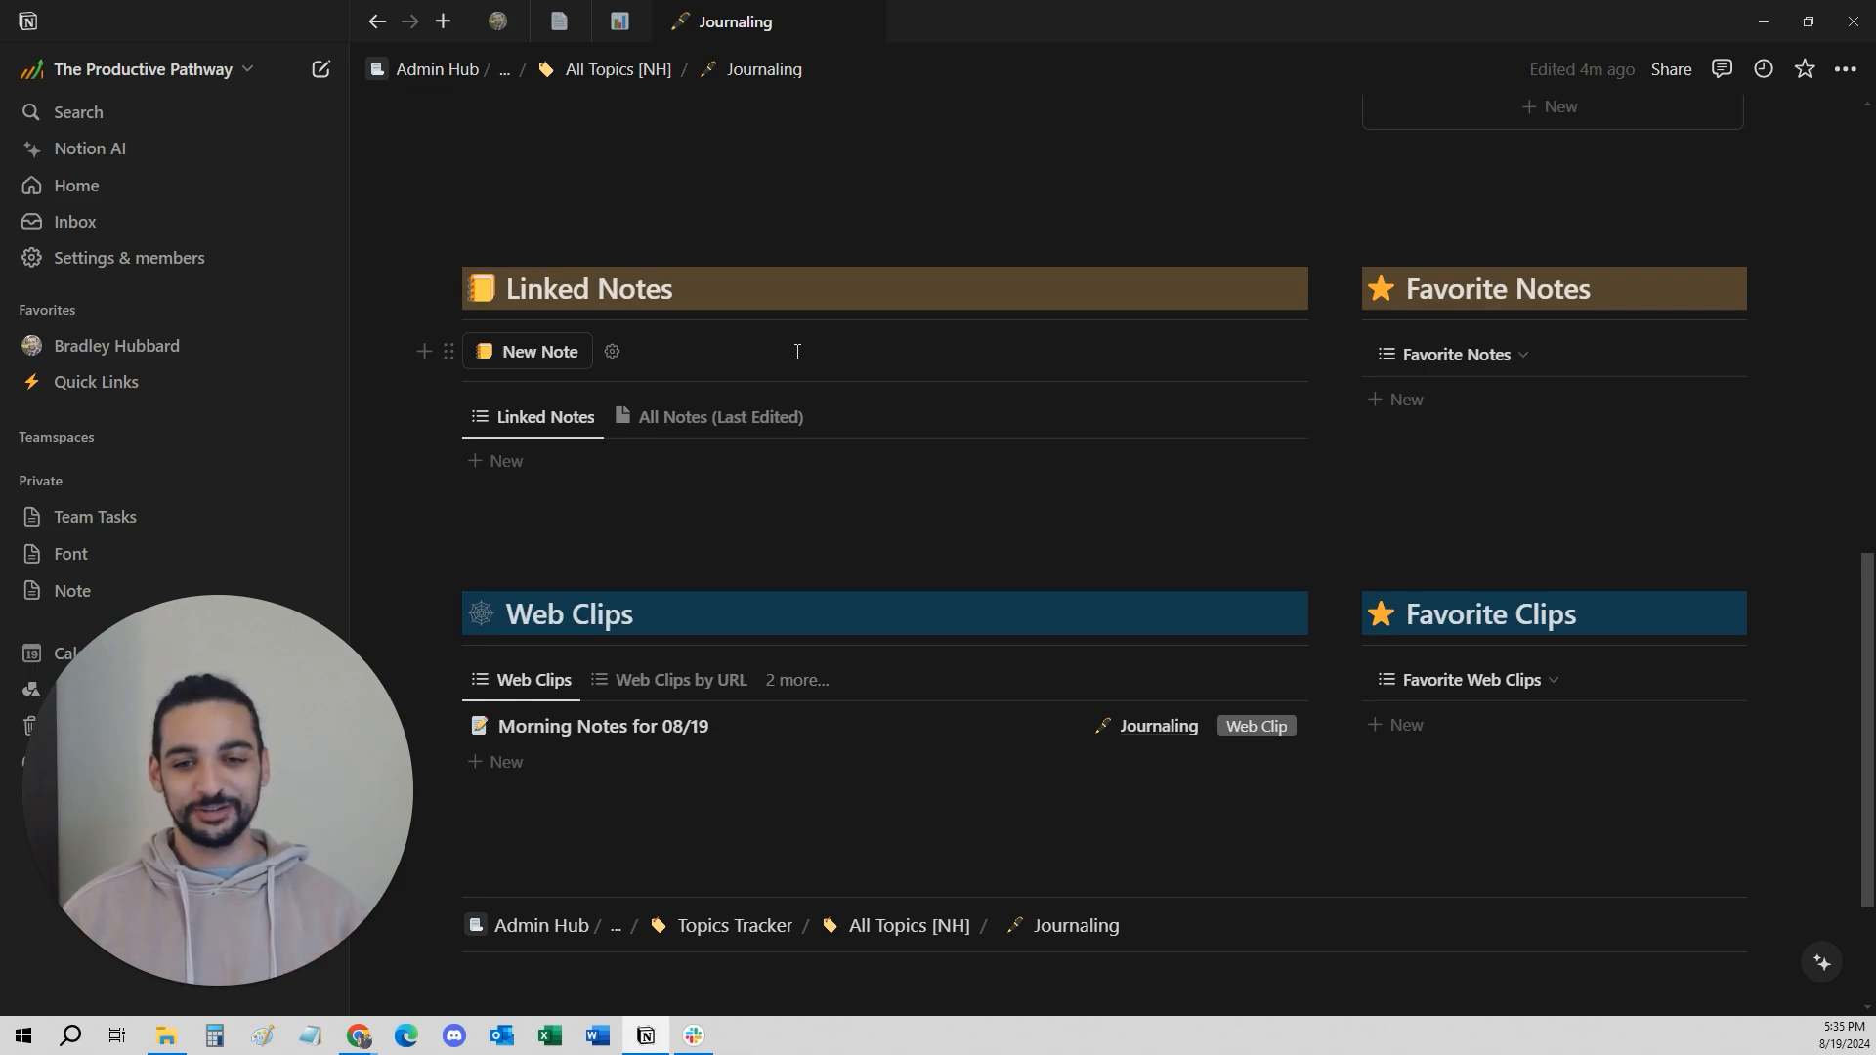
Set the note type of Morning Notes for 08/19 to Reflections from the Web Clips list.
{"action": "left_click", "coordinate": [1280, 736]}
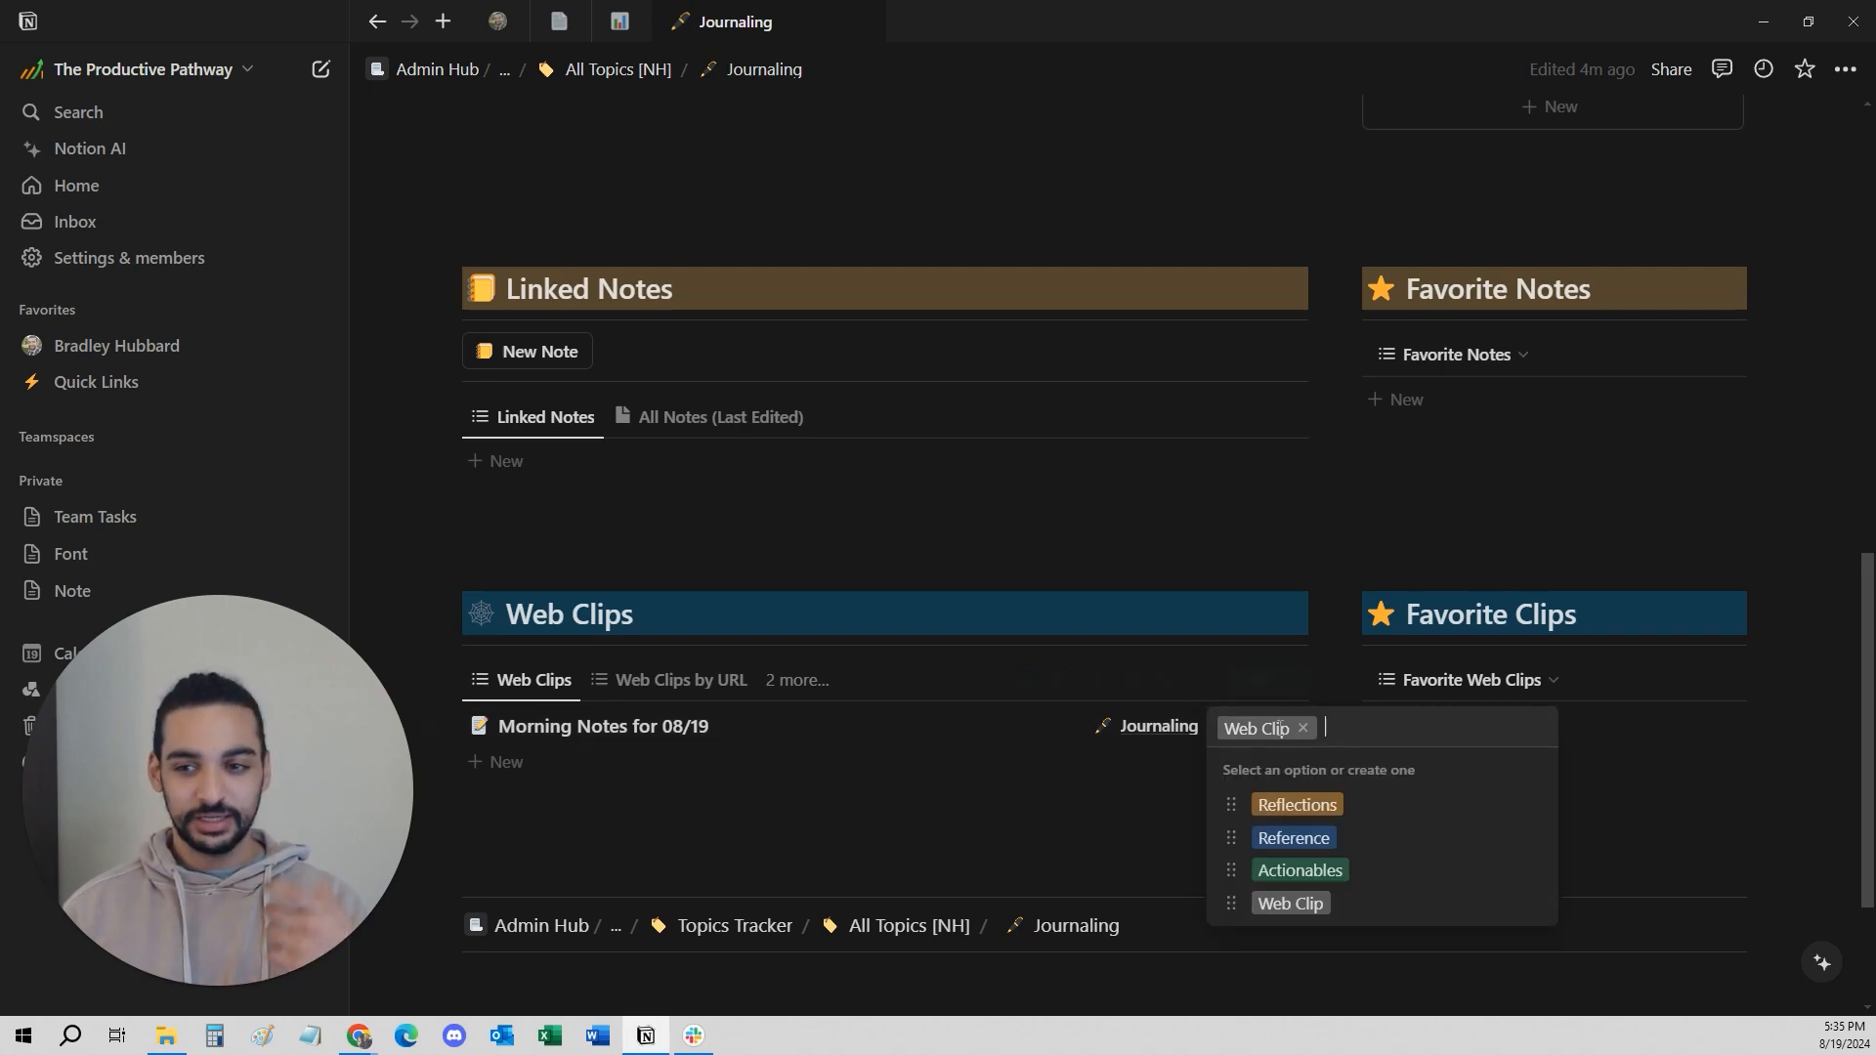
{"action": "left_click", "coordinate": [1300, 805]}
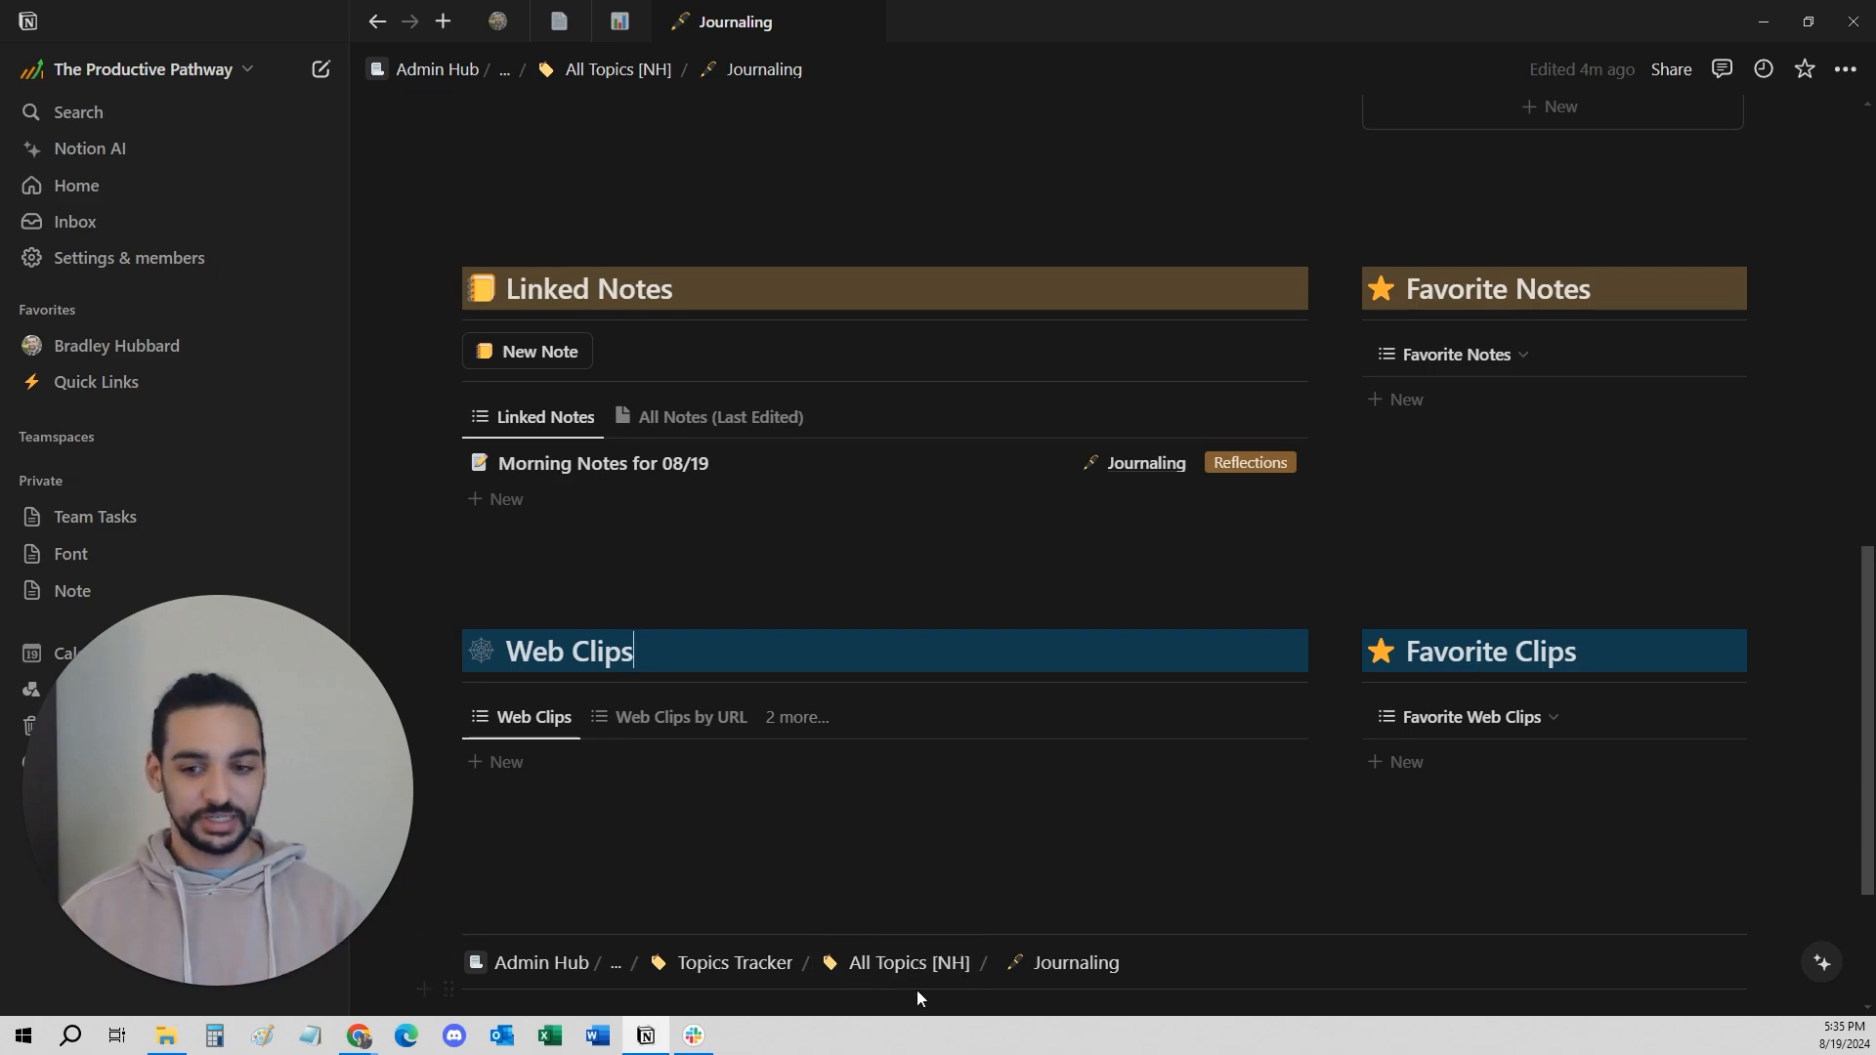
{"action": "scroll", "coordinate": [792, 558], "scroll_direction": "up", "scroll_amount": 5}
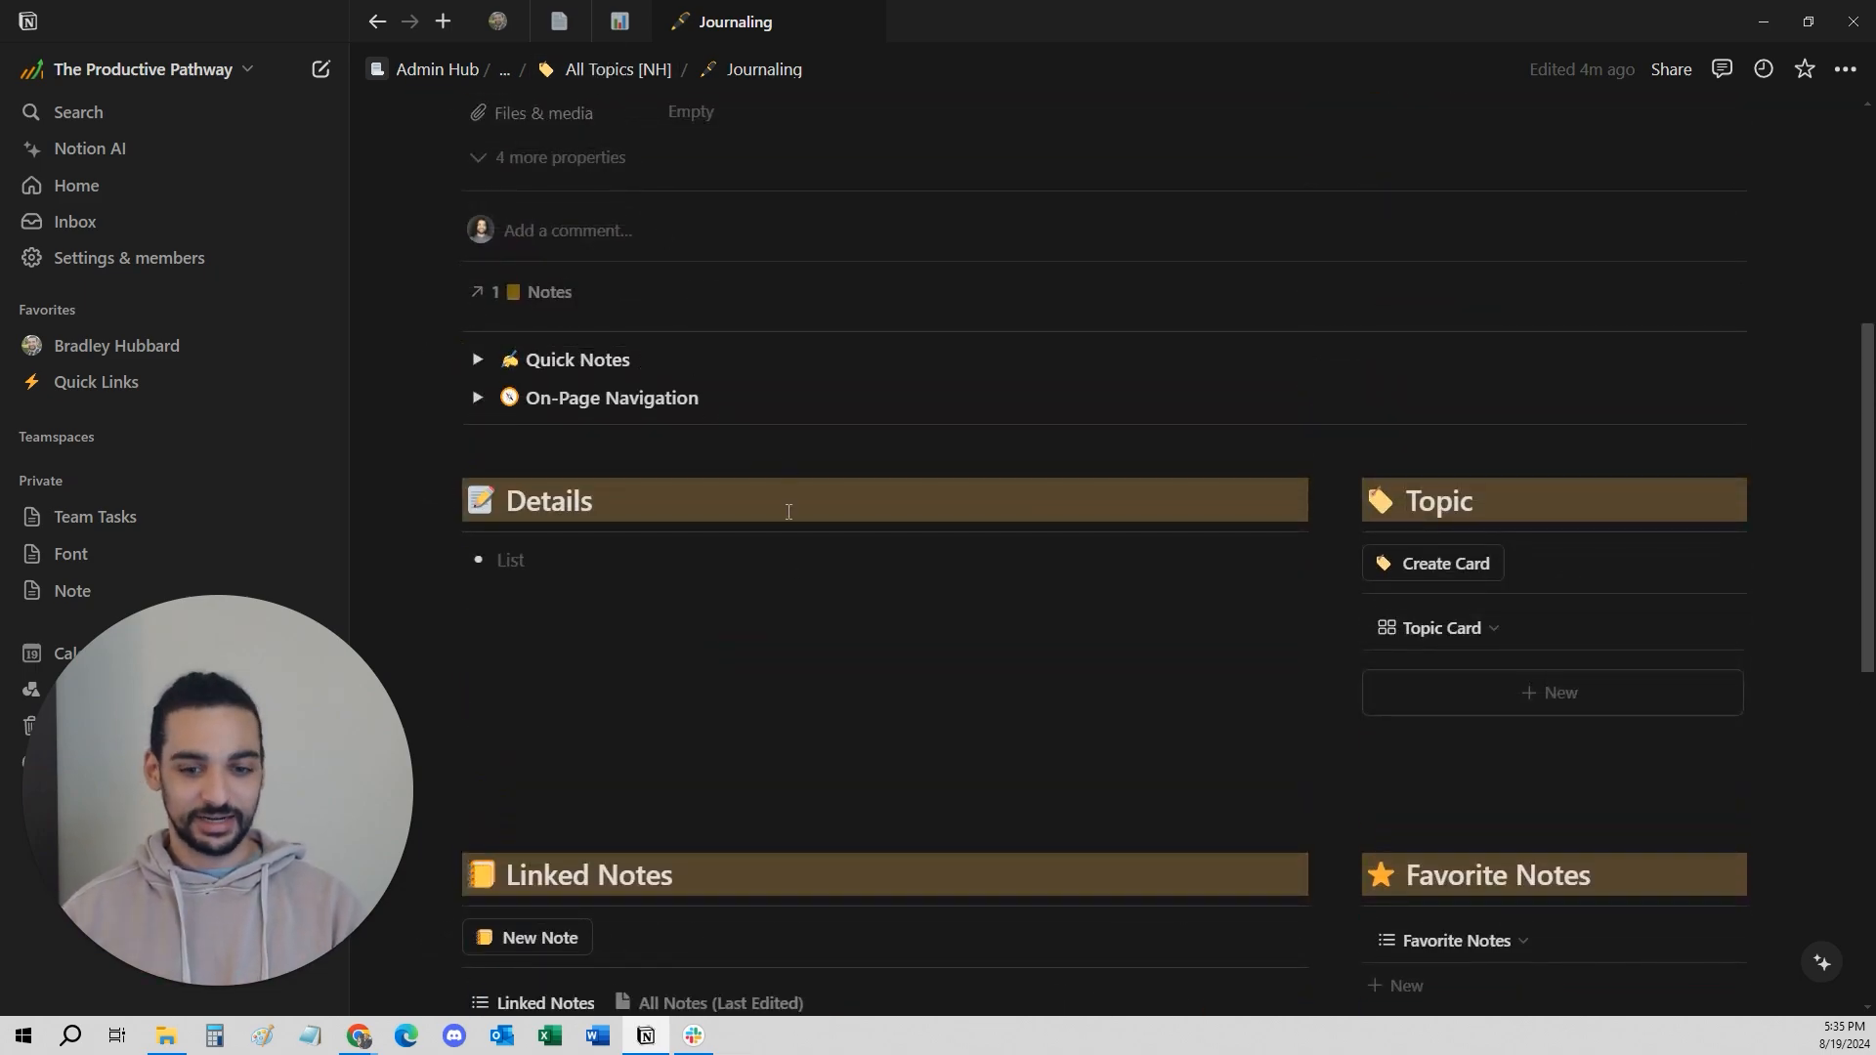
{"action": "key", "text": "alt+Left"}
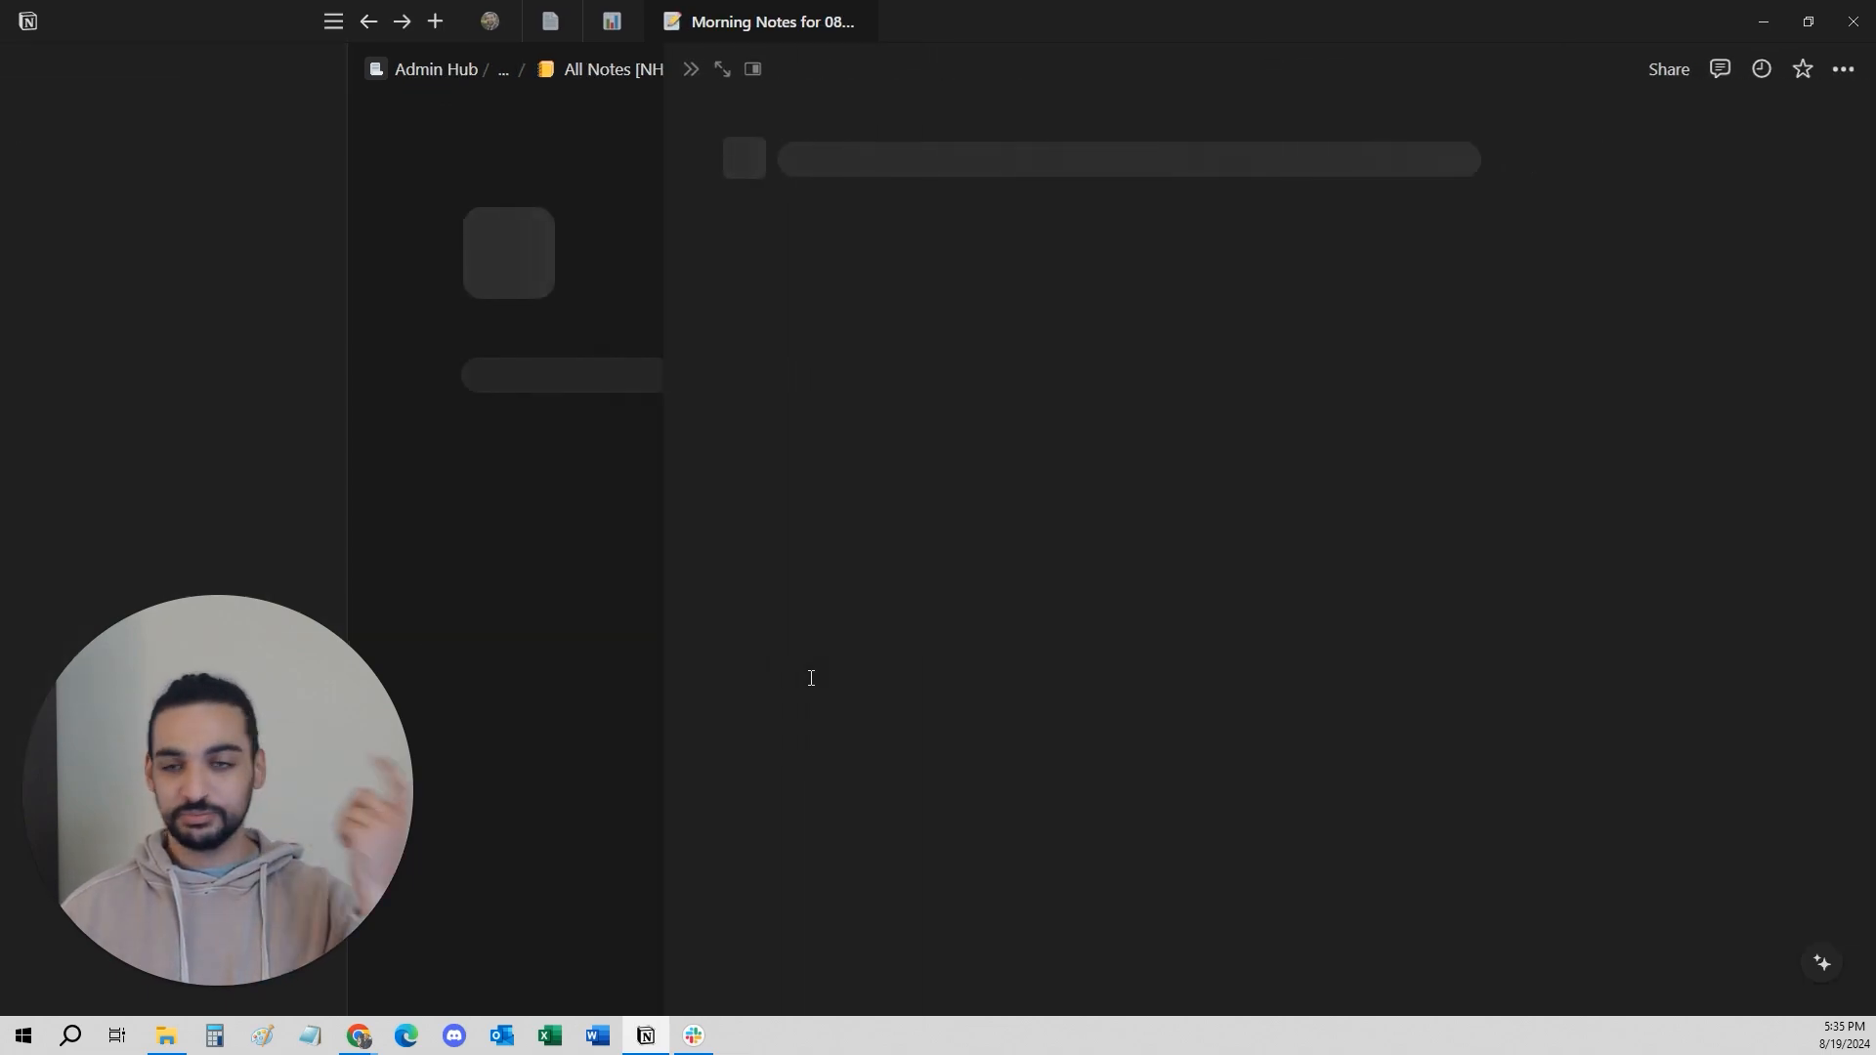
{"action": "key", "text": "alt+Right"}
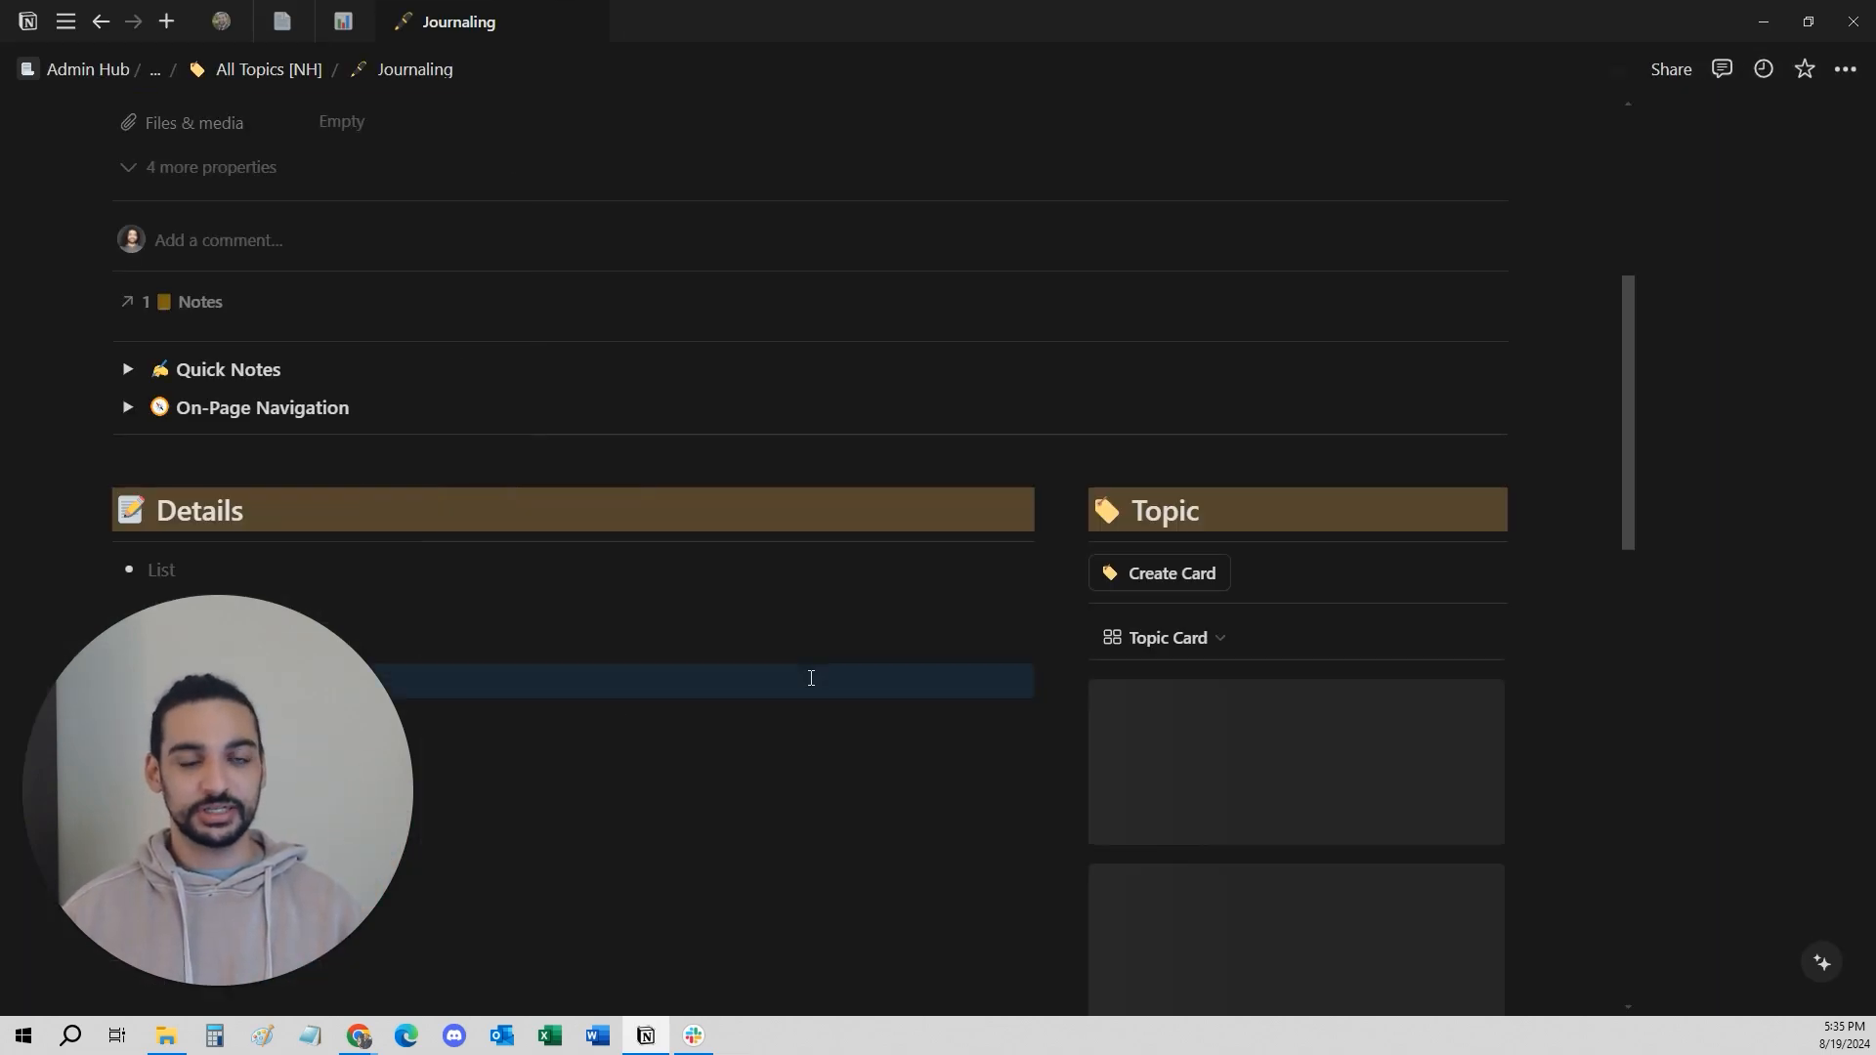
{"action": "scroll", "coordinate": [902, 707], "scroll_direction": "up", "scroll_amount": 6}
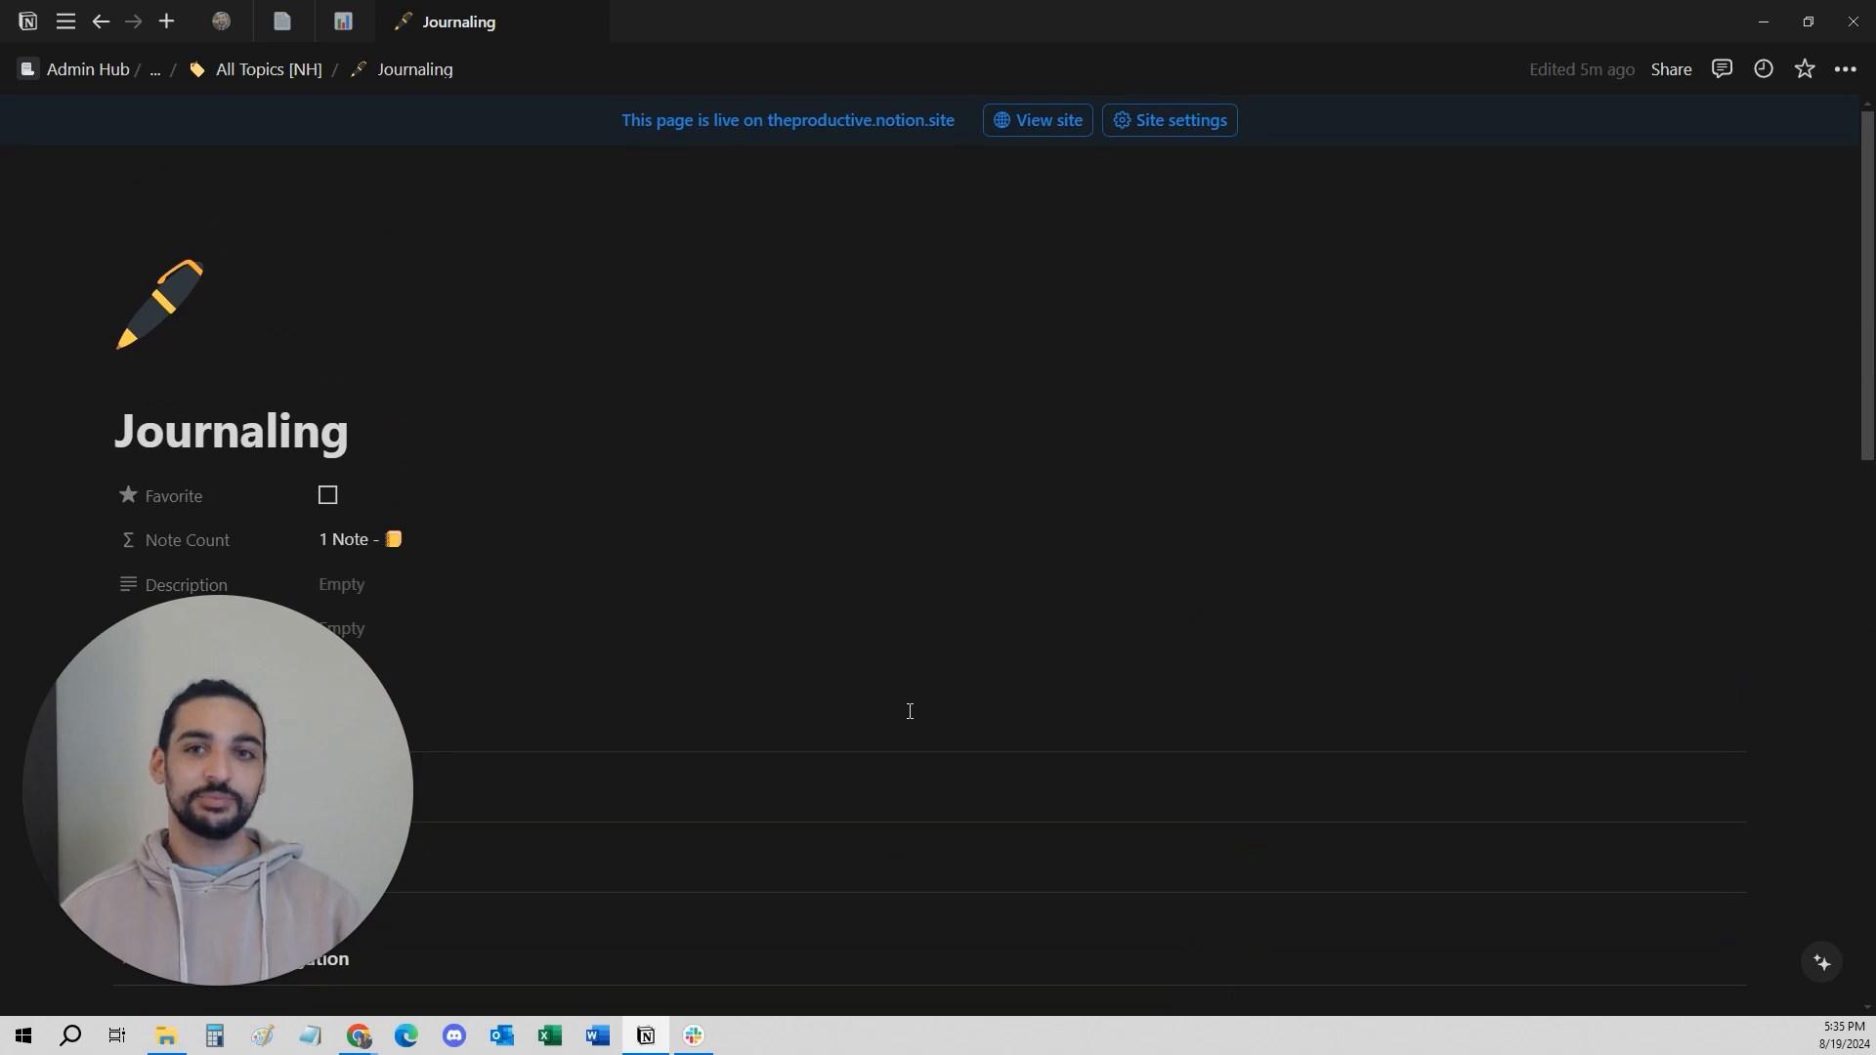
{"action": "left_click", "coordinate": [65, 21]}
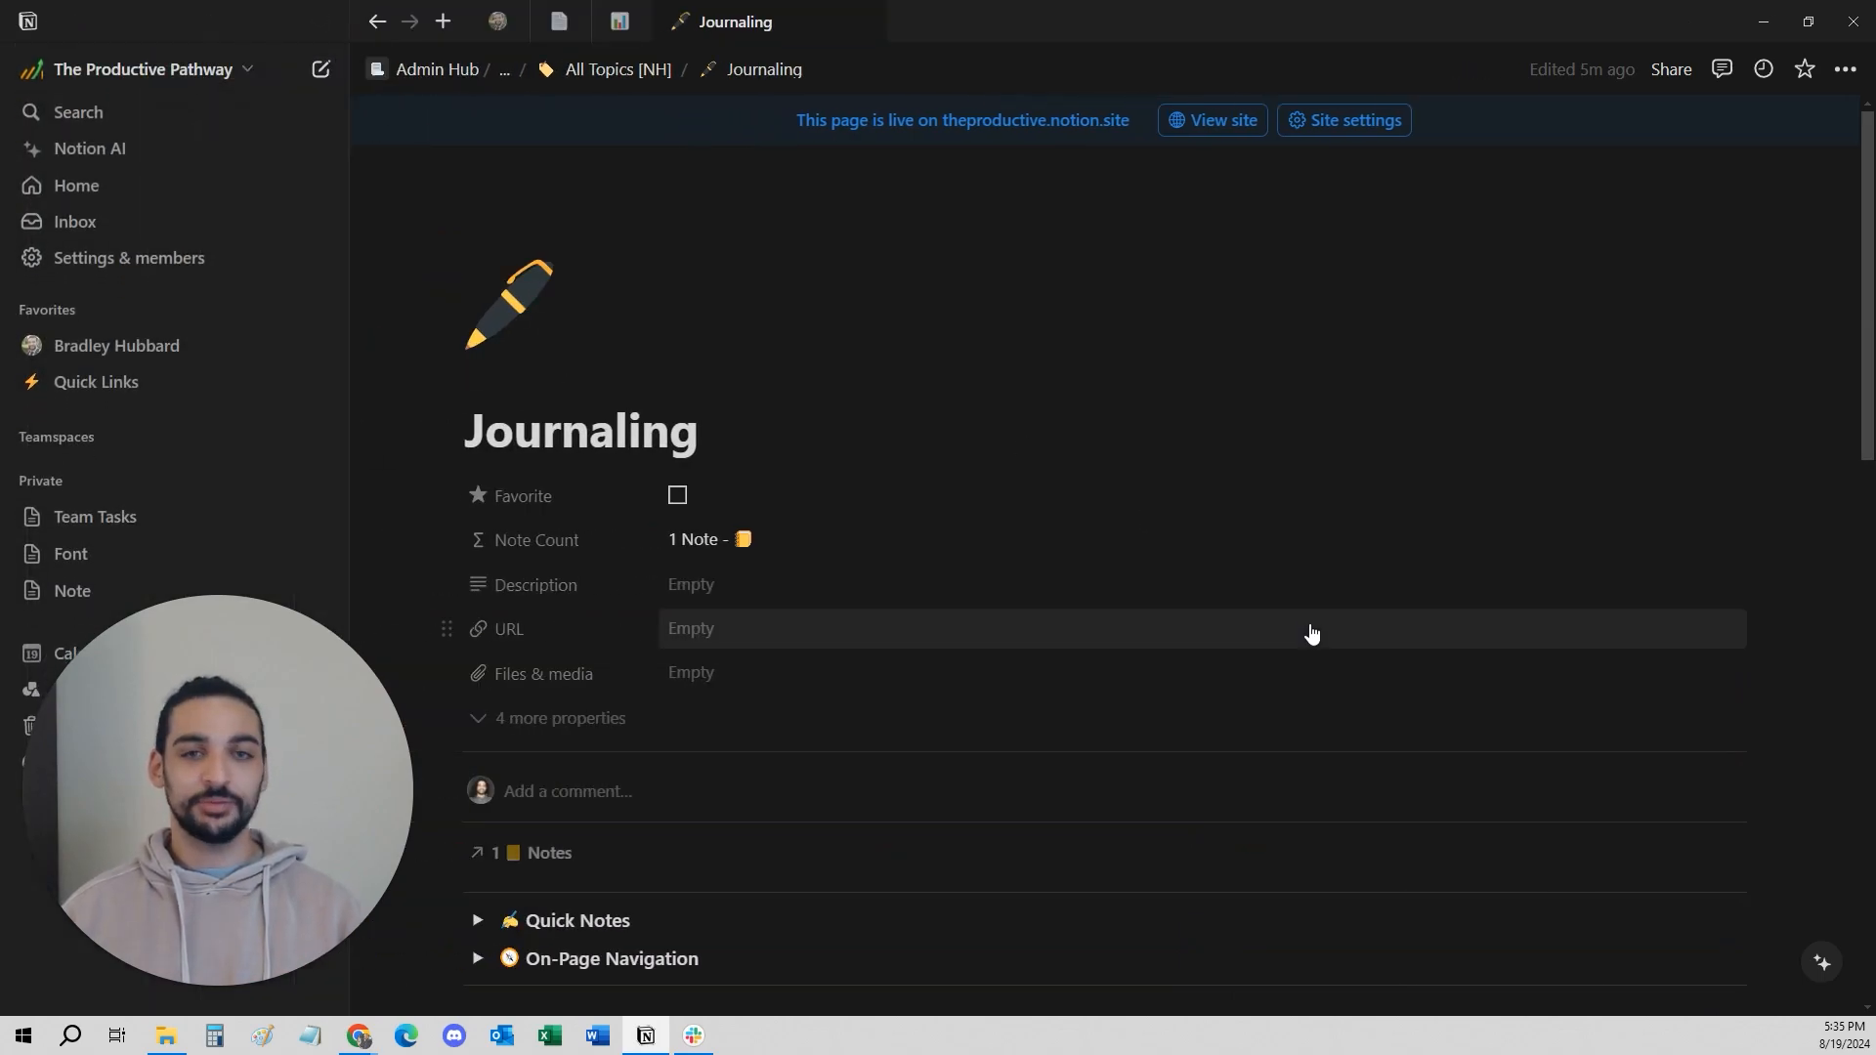
Go from the Journaling topic to the Topics Tracker page and review the topics with their note counts.
{"action": "scroll", "coordinate": [1311, 633], "scroll_direction": "down", "scroll_amount": 15}
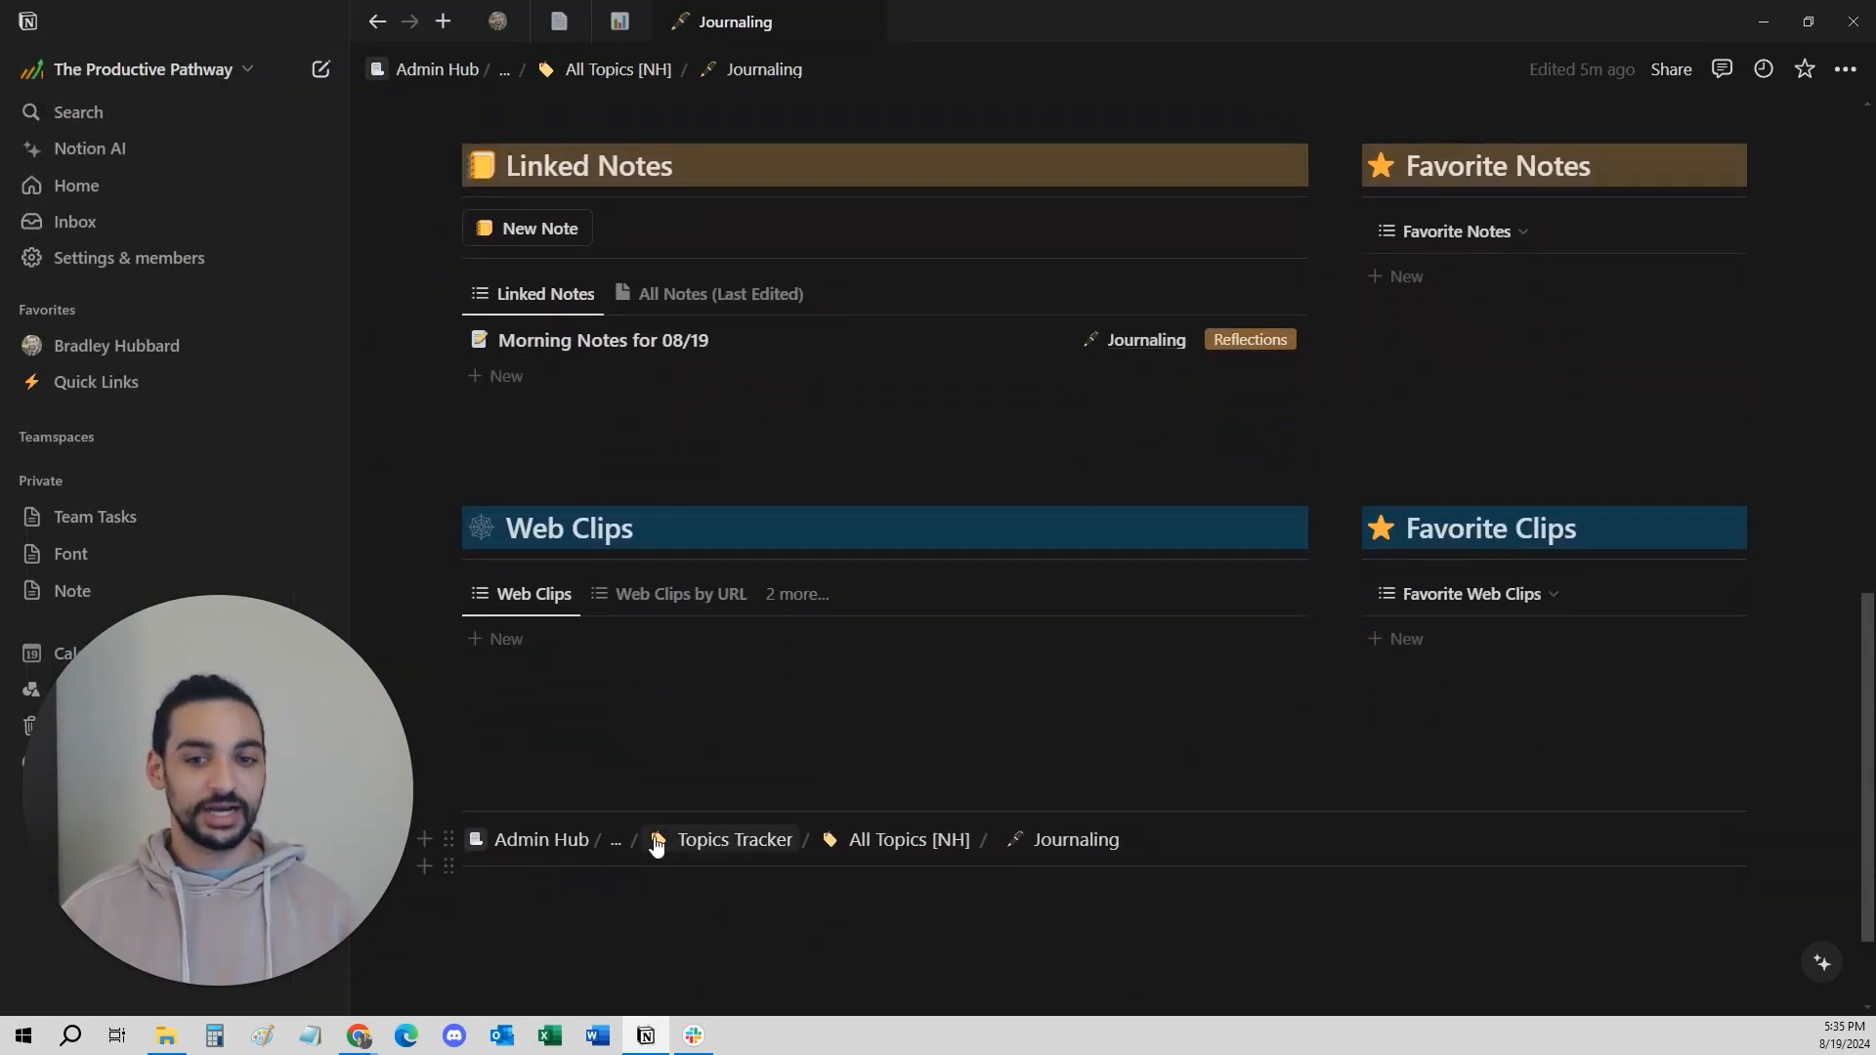
{"action": "left_click", "coordinate": [616, 848]}
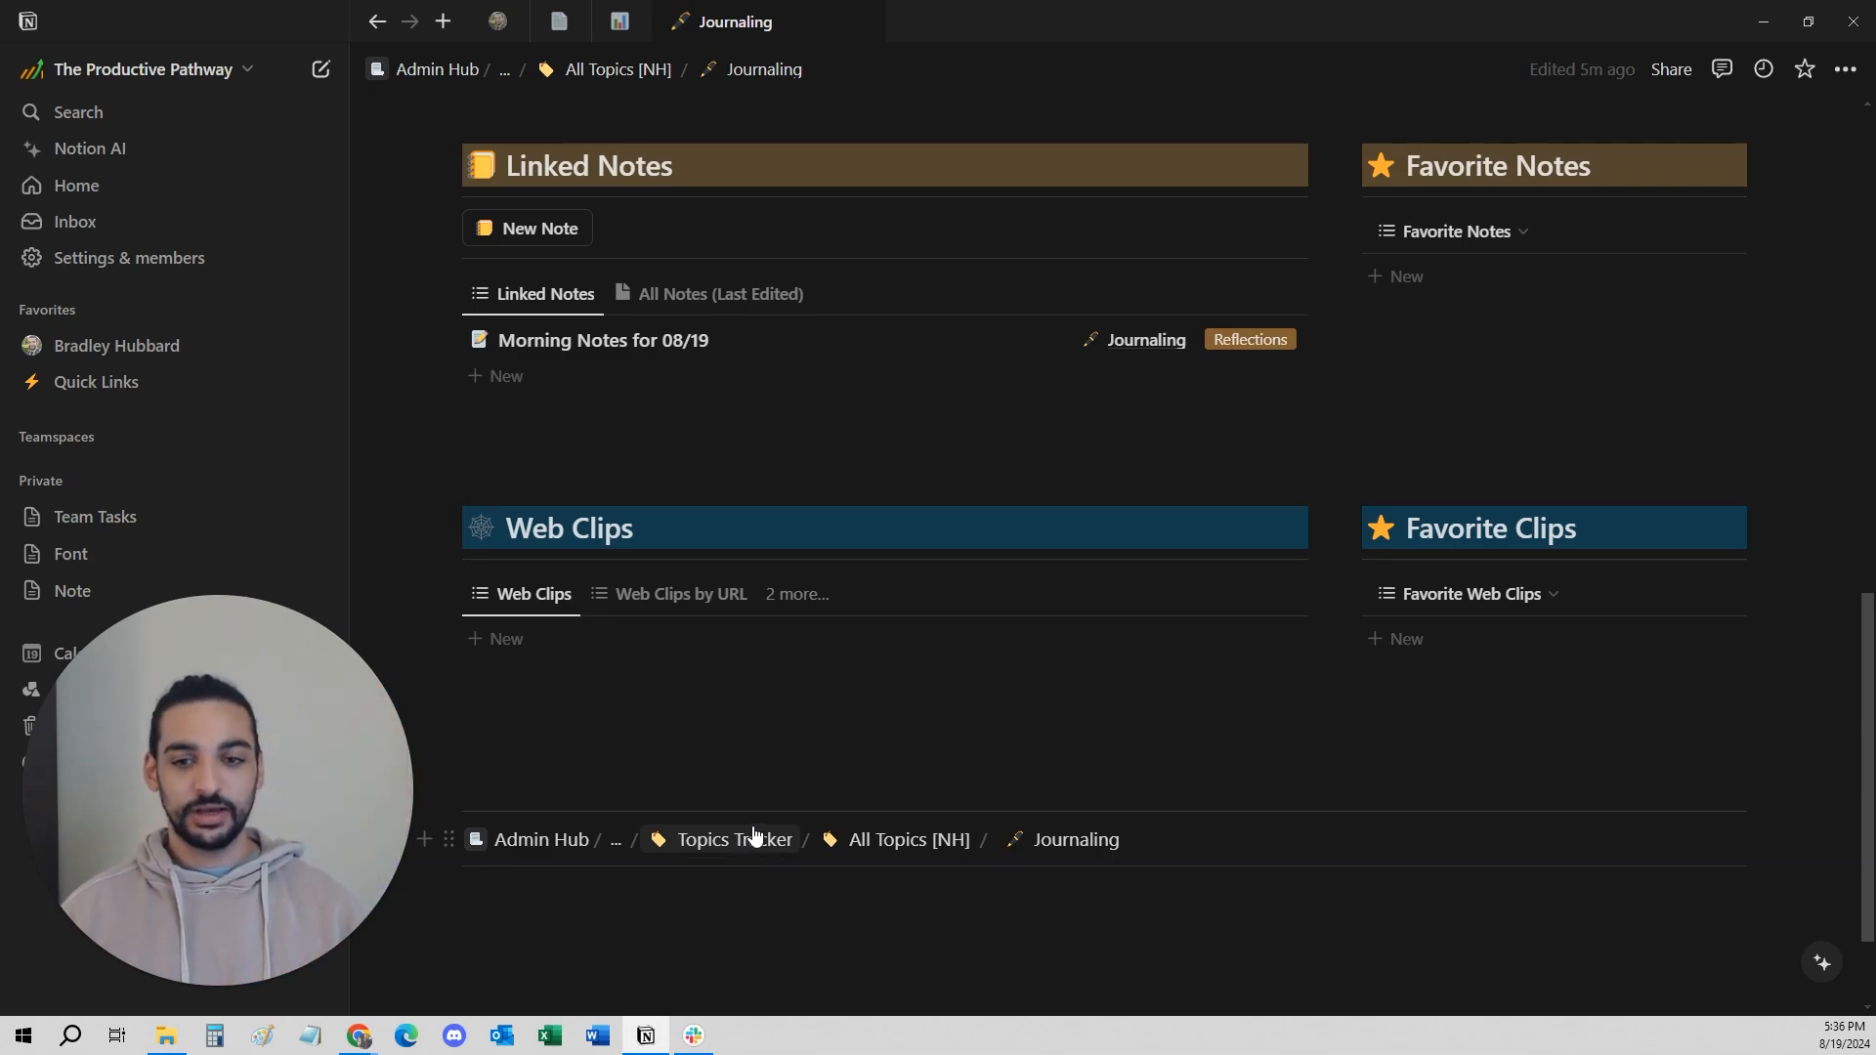
{"action": "left_click", "coordinate": [743, 846]}
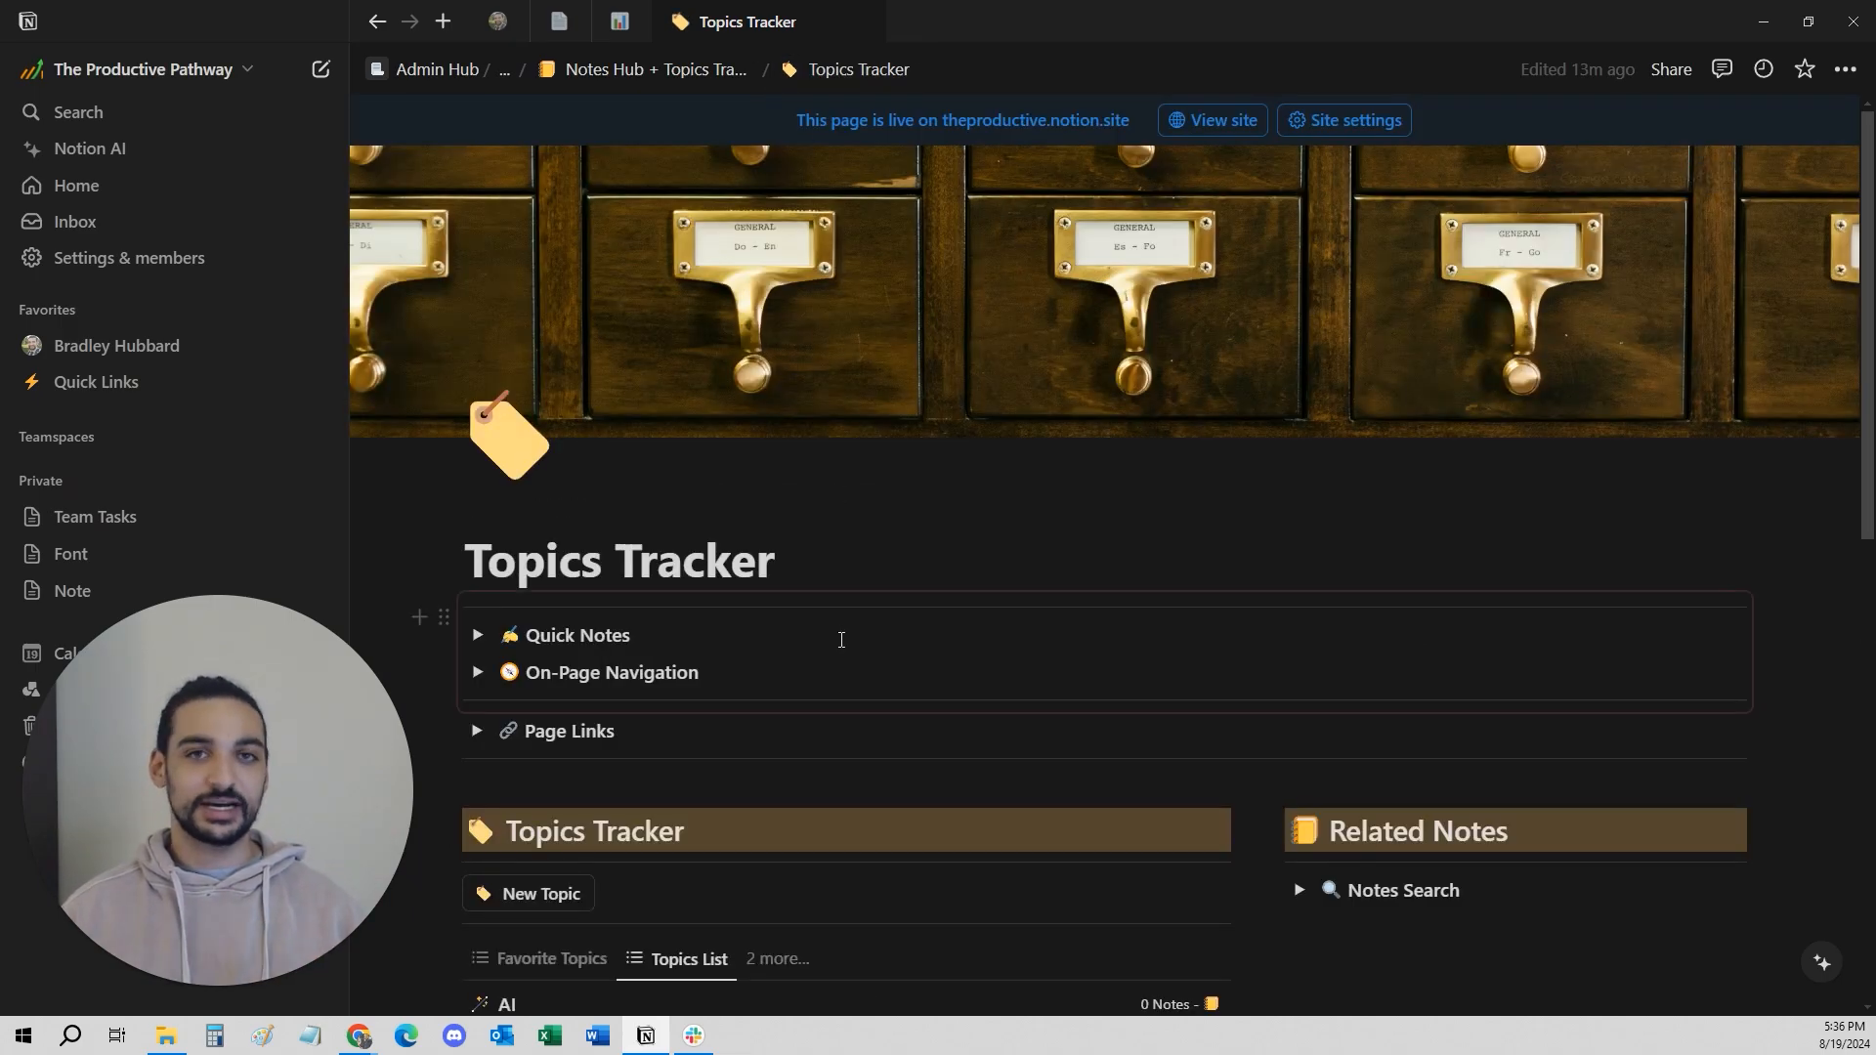
{"action": "scroll", "coordinate": [821, 828], "scroll_direction": "down", "scroll_amount": 4}
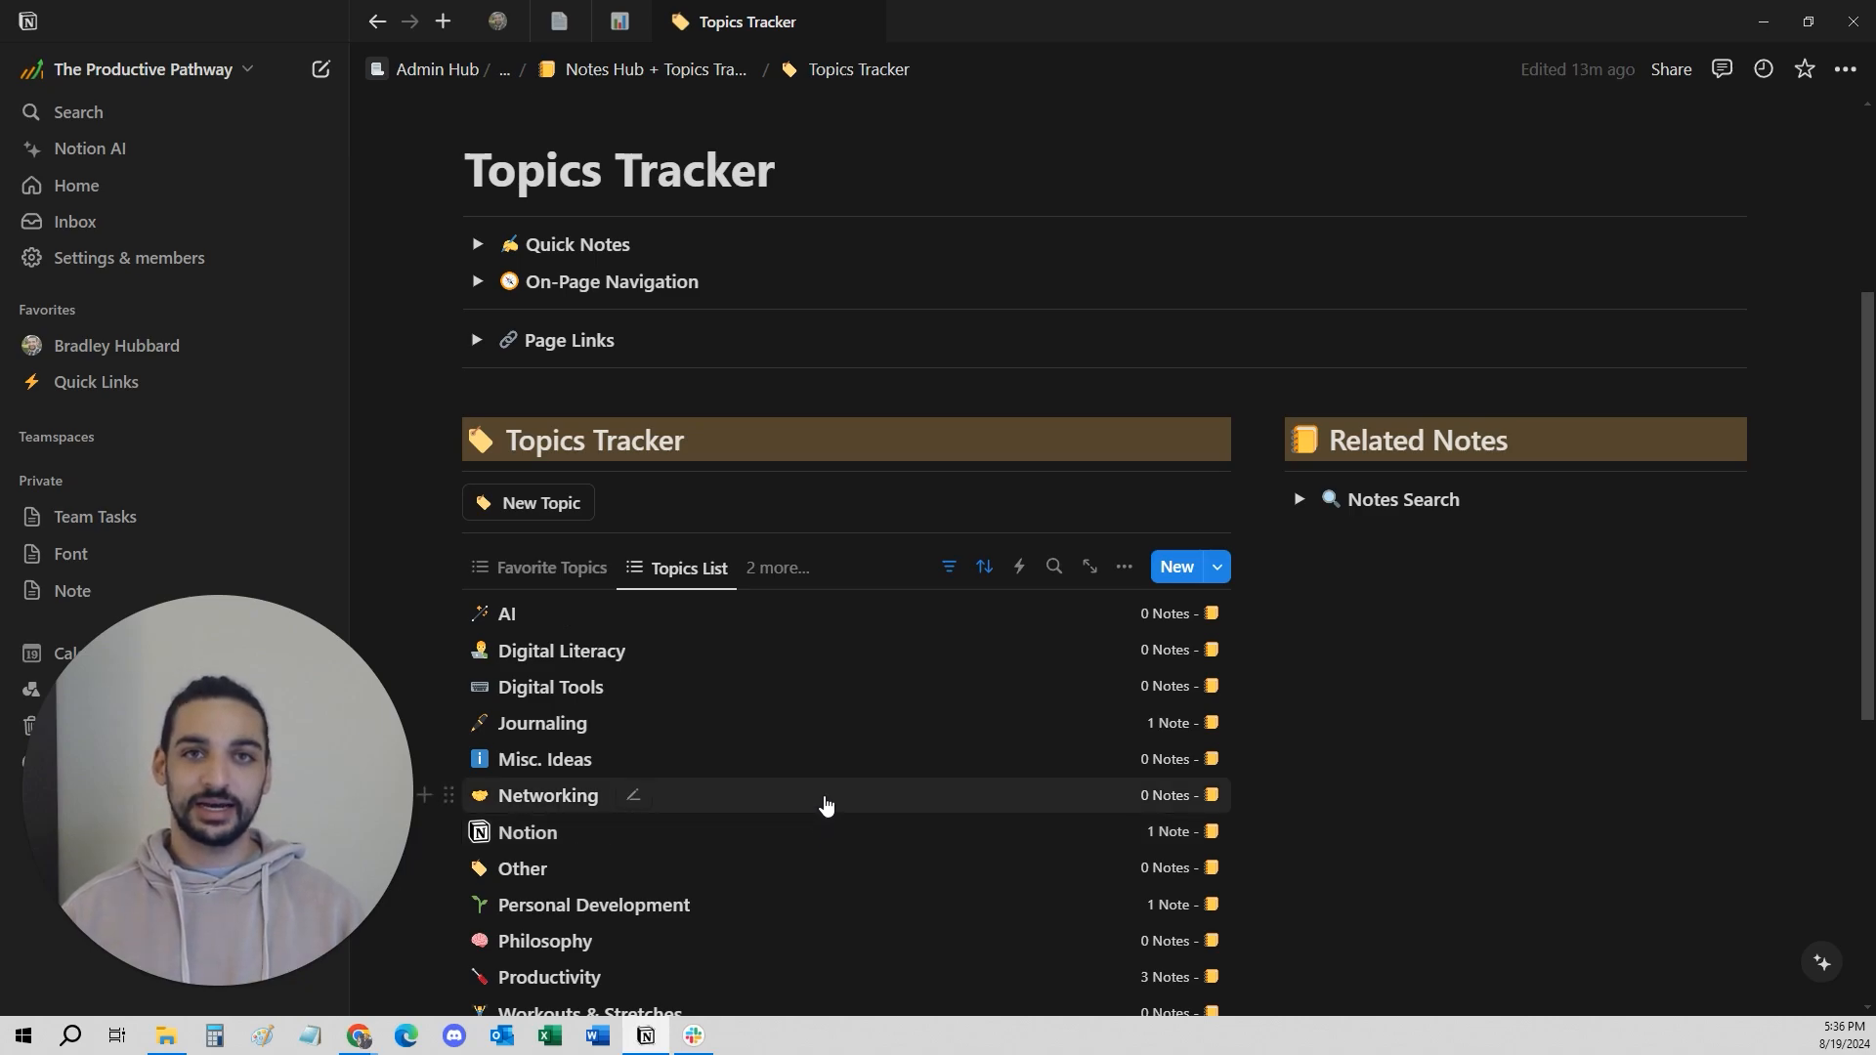
{"action": "scroll", "coordinate": [817, 805], "scroll_direction": "down", "scroll_amount": 2}
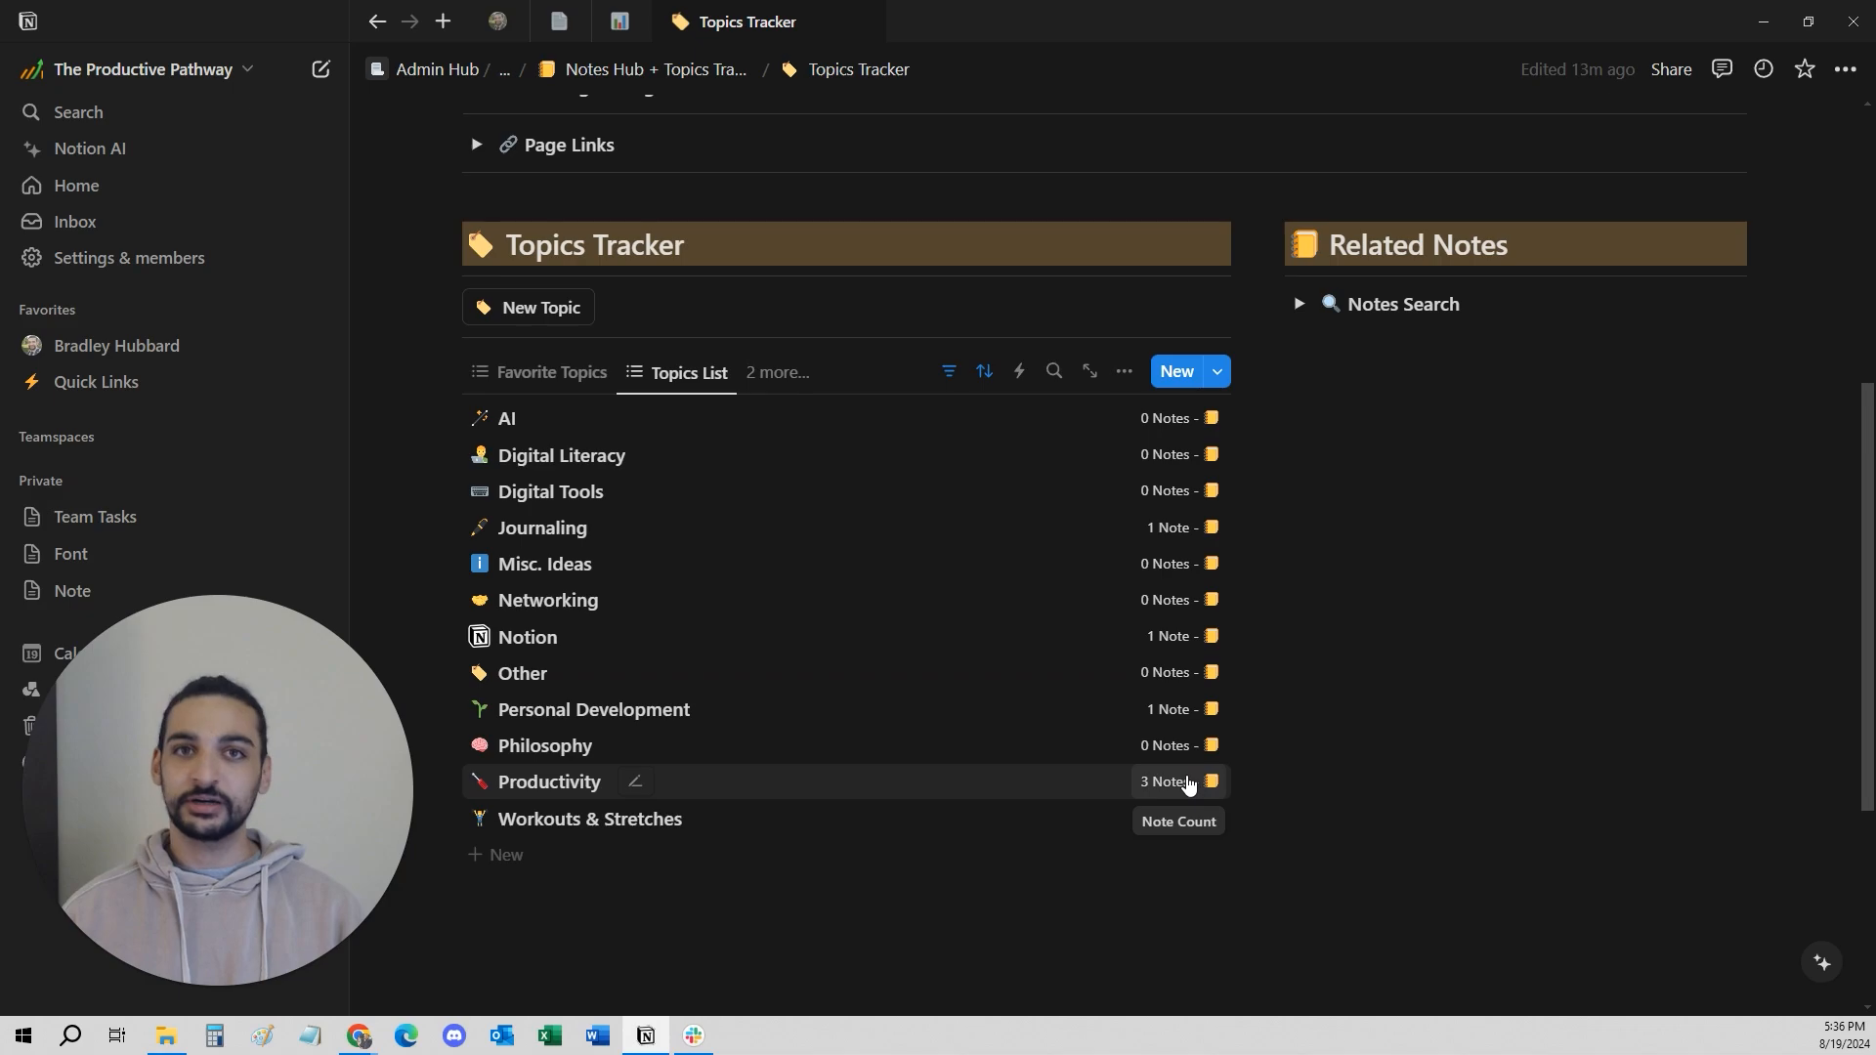
Open the Productivity topic, expand it to a full page, and examine its Linked Notes, Favorite Notes and Web Clips.
{"action": "left_click", "coordinate": [529, 783]}
{"action": "scroll", "coordinate": [969, 707], "scroll_direction": "down", "scroll_amount": 6}
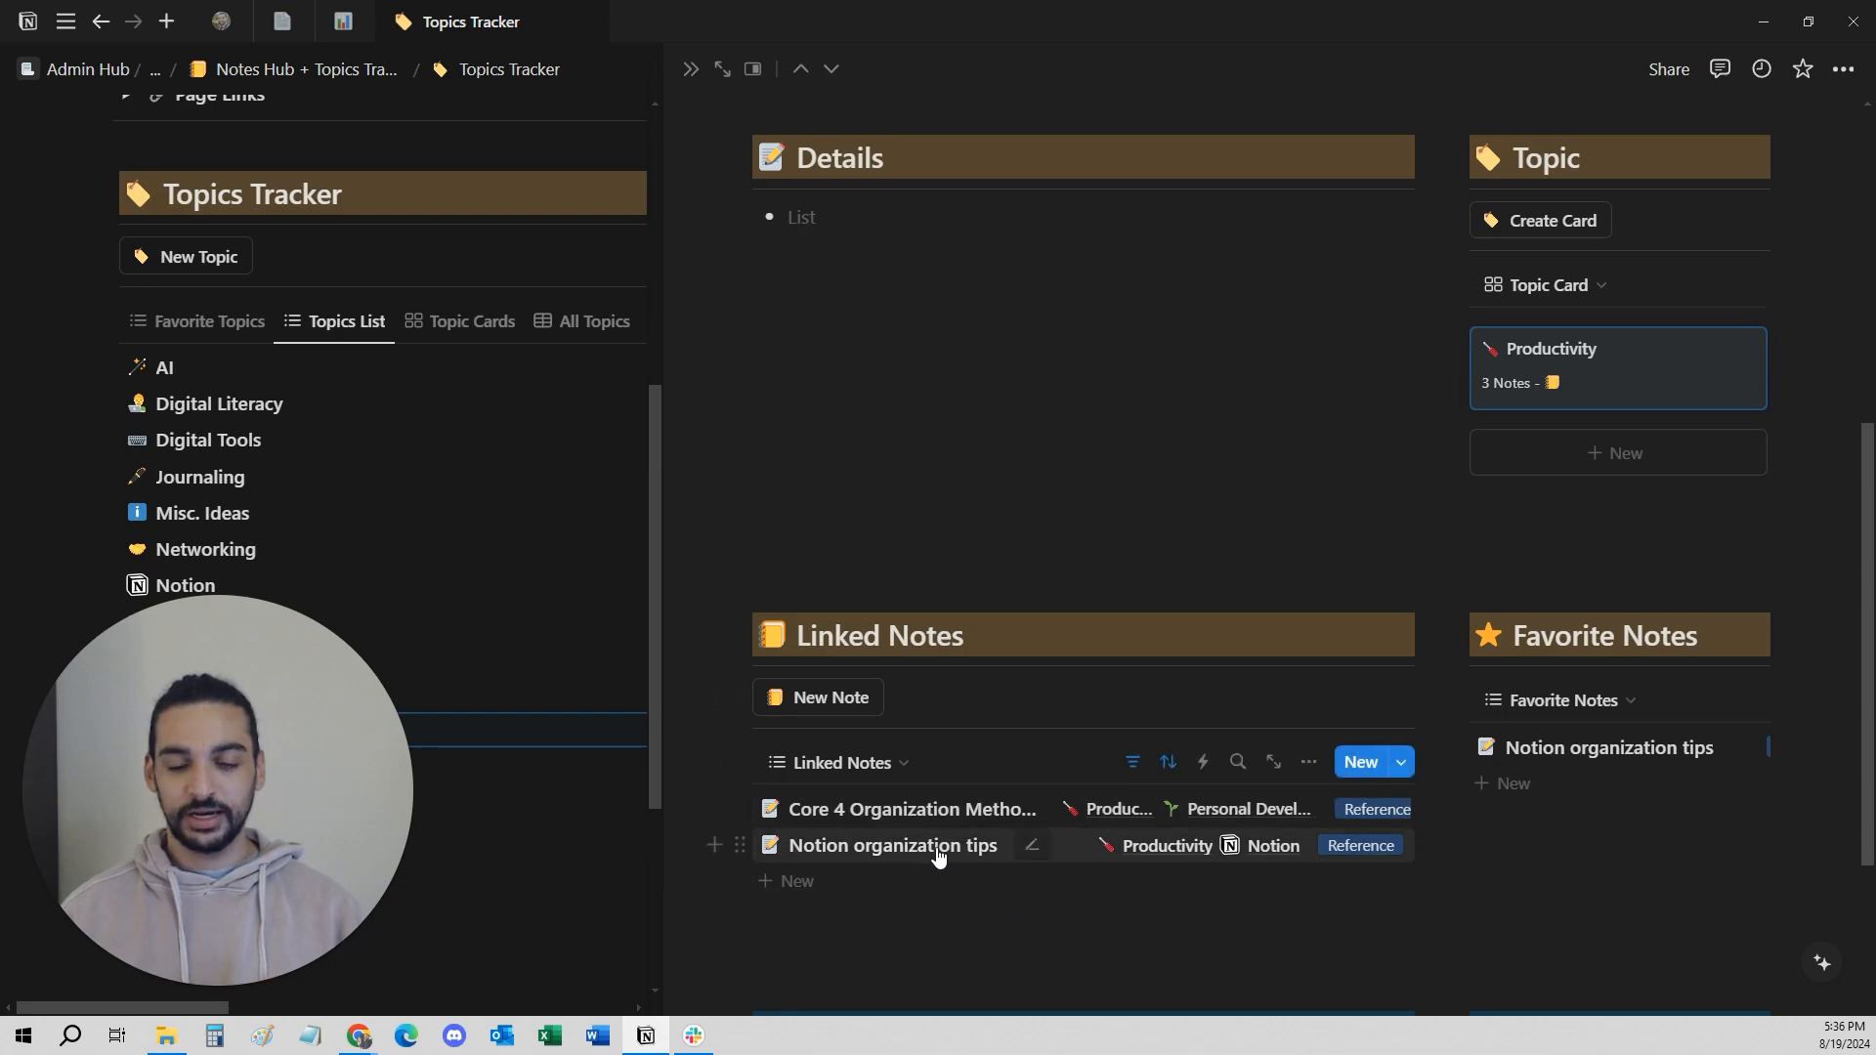
{"action": "scroll", "coordinate": [938, 854], "scroll_direction": "down", "scroll_amount": 4}
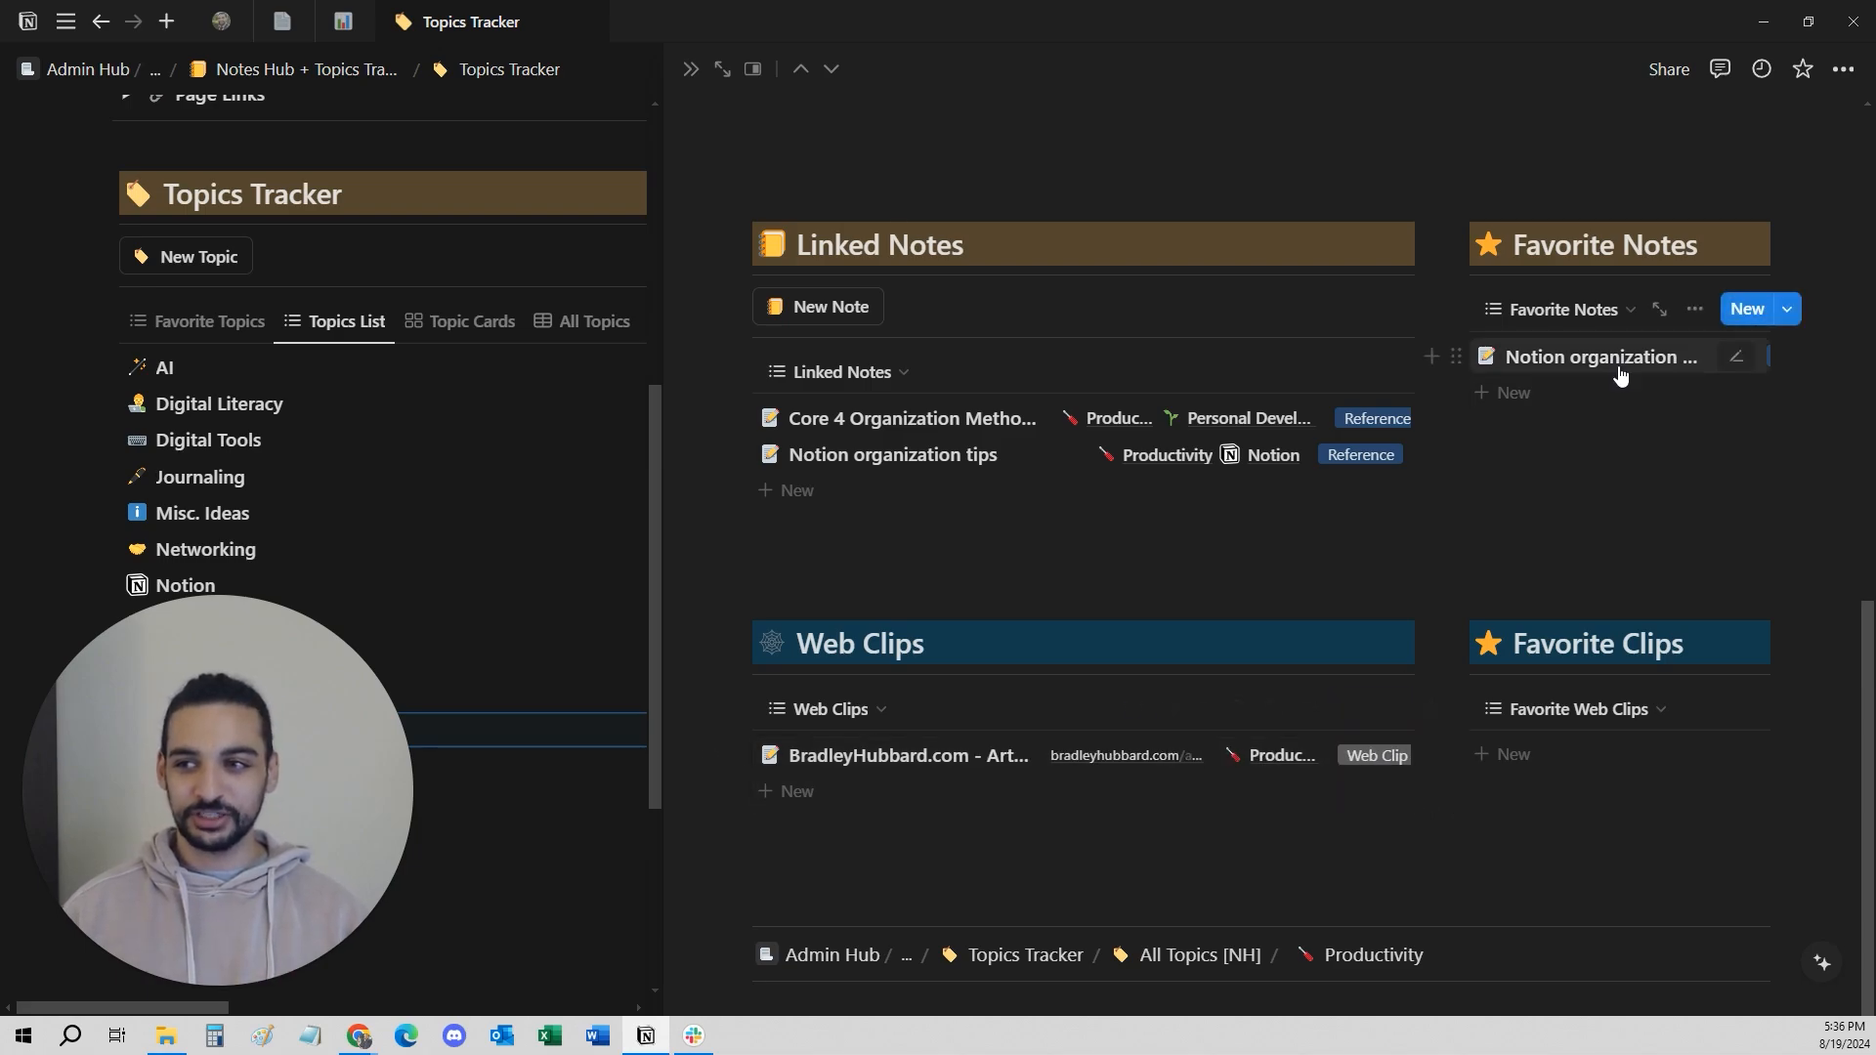
{"action": "left_click", "coordinate": [722, 68]}
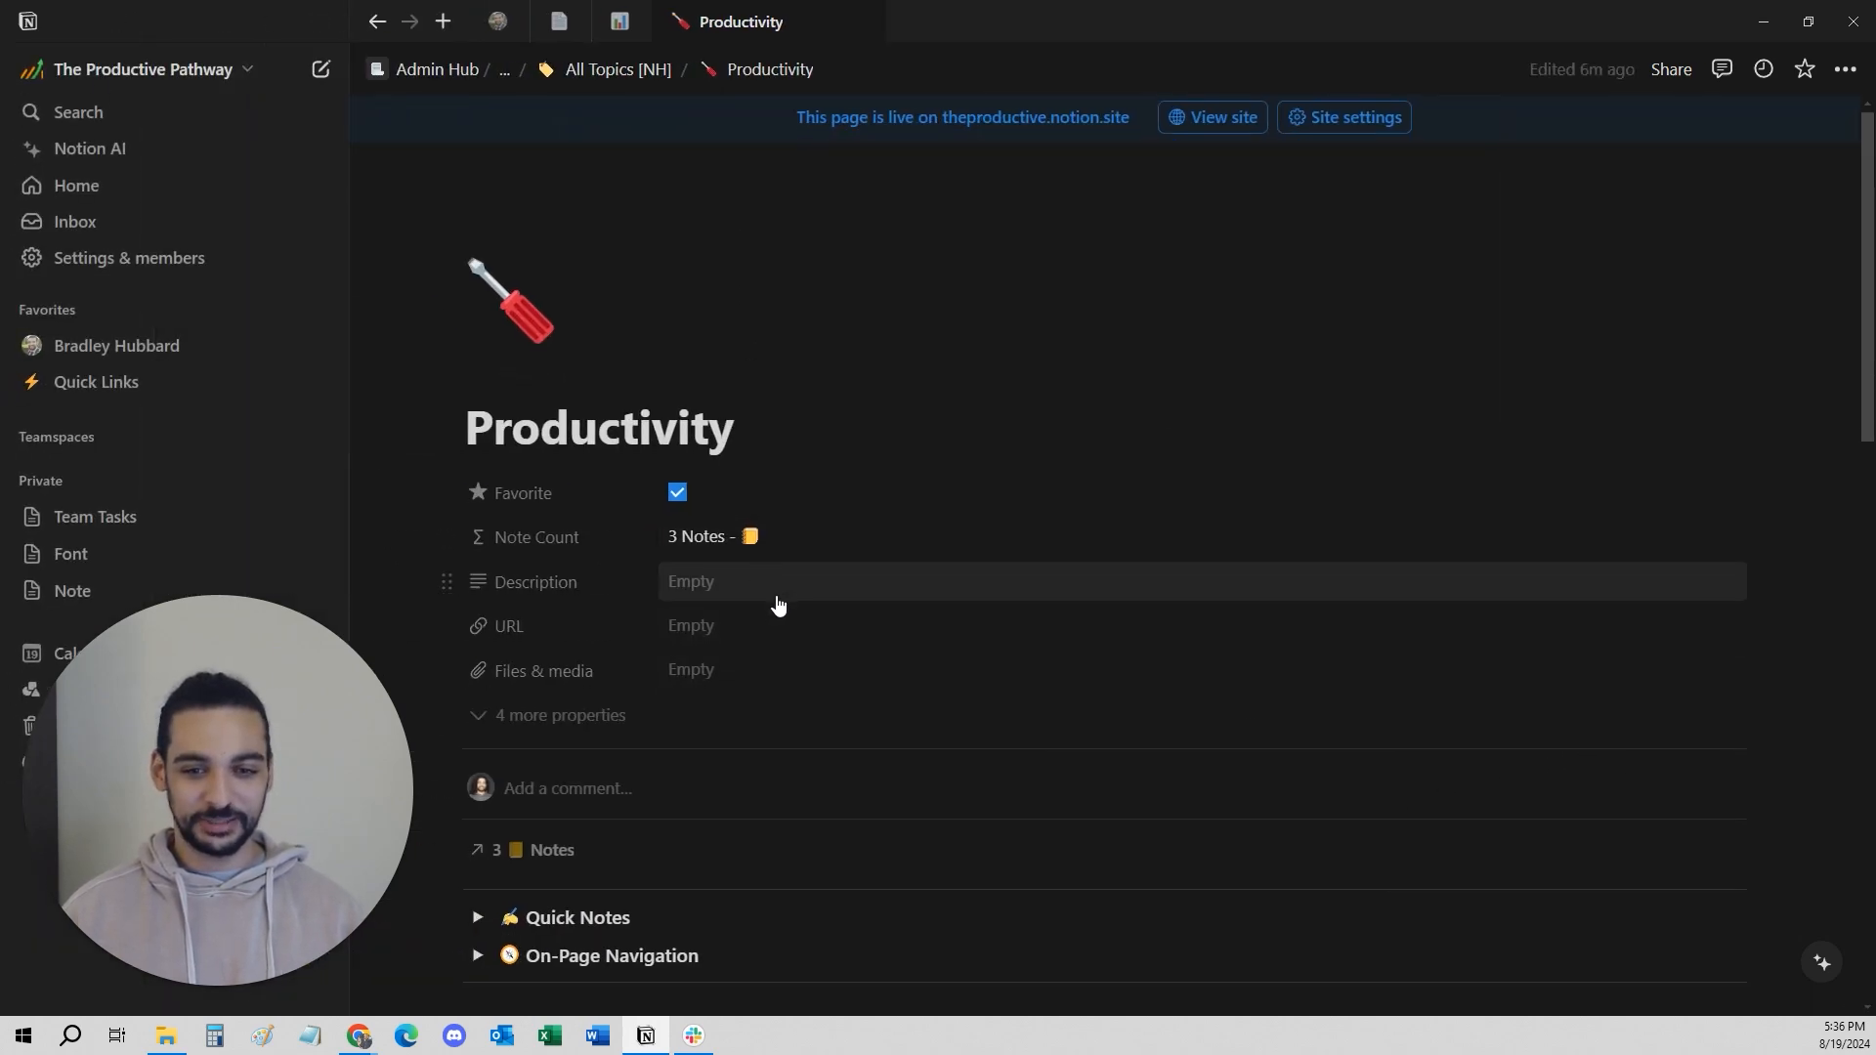
{"action": "scroll", "coordinate": [776, 603], "scroll_direction": "down", "scroll_amount": 8}
{"action": "scroll", "coordinate": [1563, 767], "scroll_direction": "down", "scroll_amount": 4}
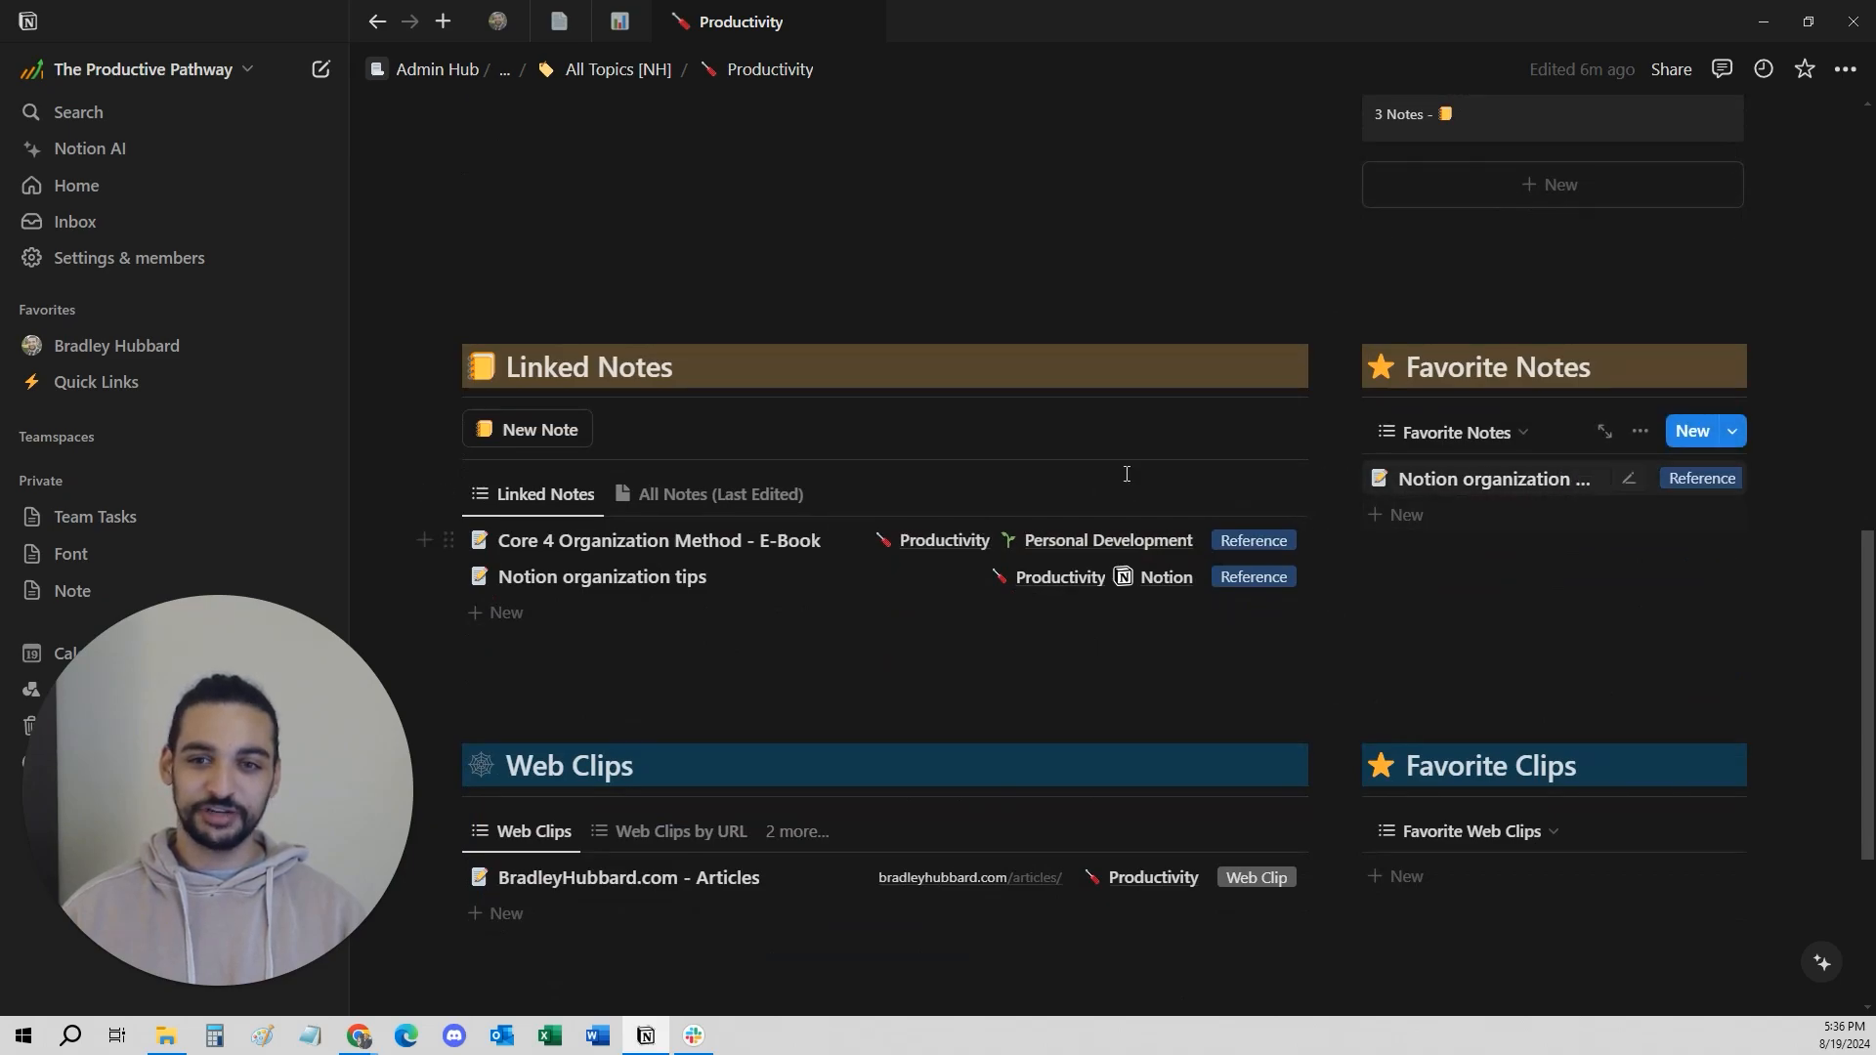
Mark the linked note Core 4 Organization Method - E-Book as a favorite and return to the Productivity topic.
{"action": "left_click", "coordinate": [620, 543]}
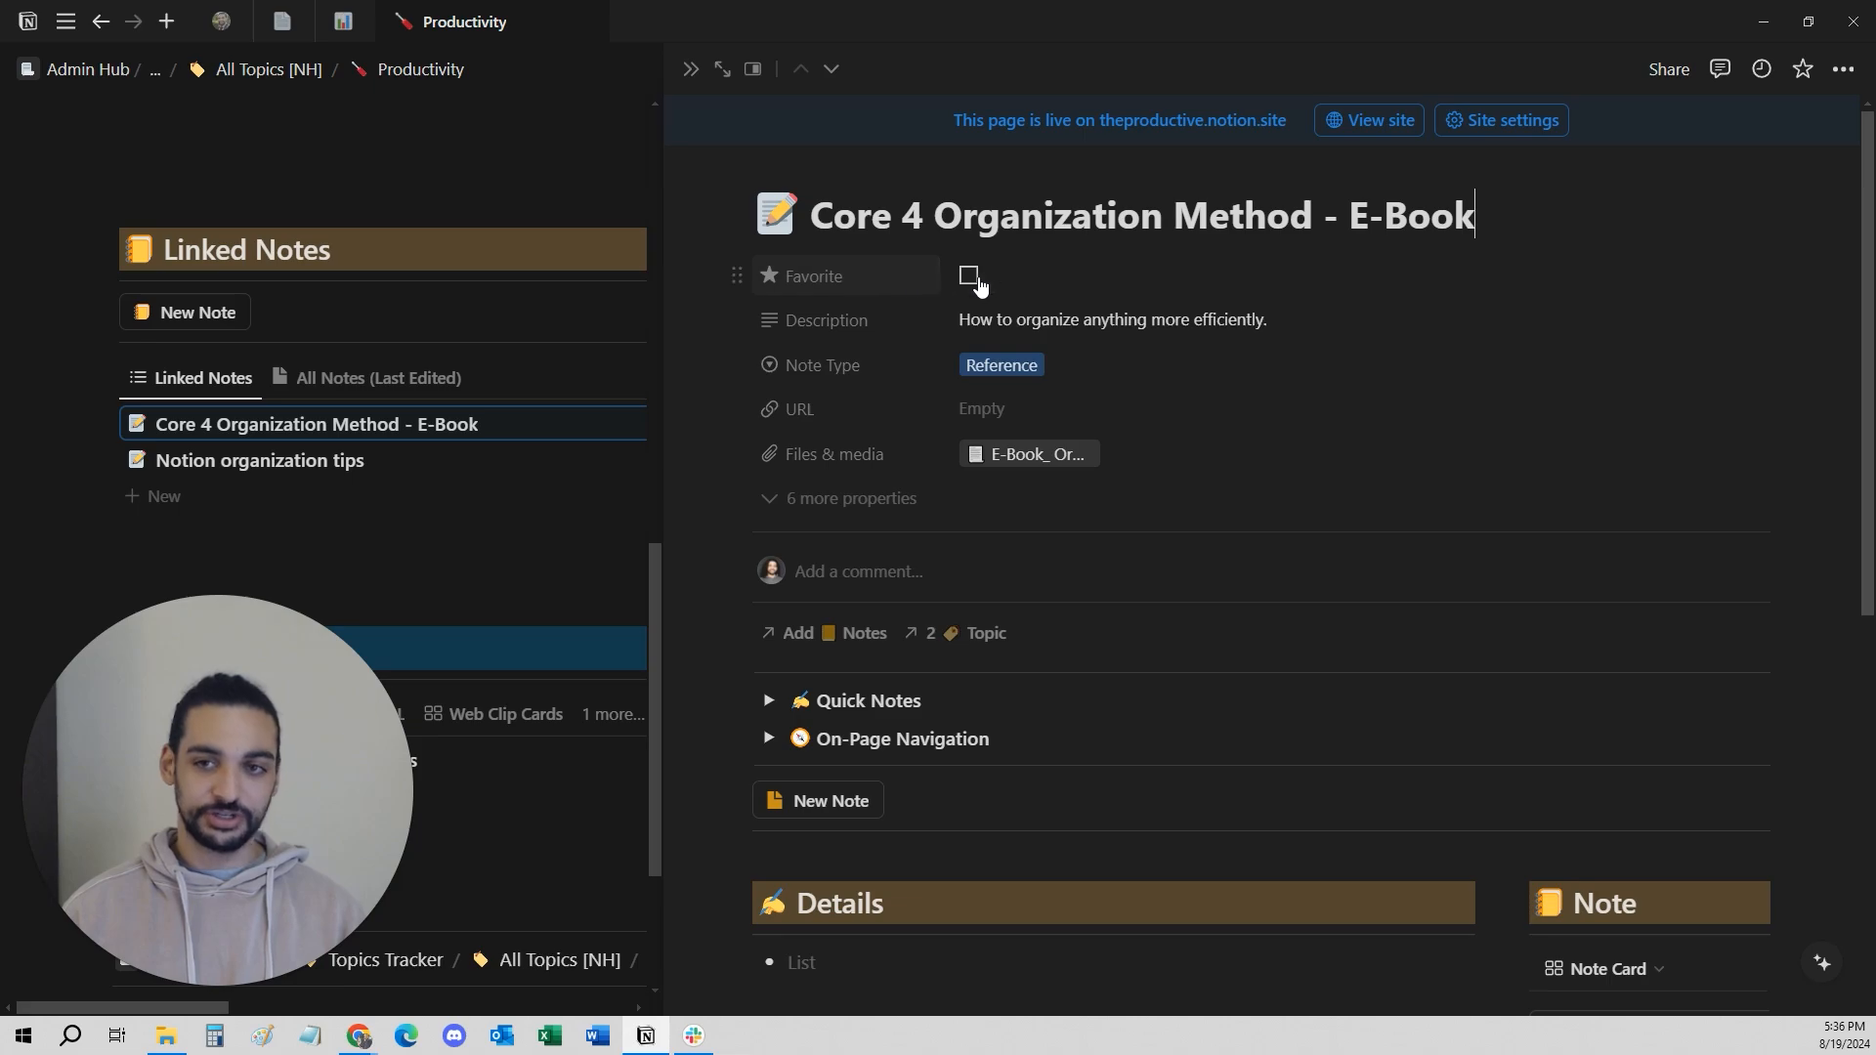
{"action": "left_click", "coordinate": [970, 278]}
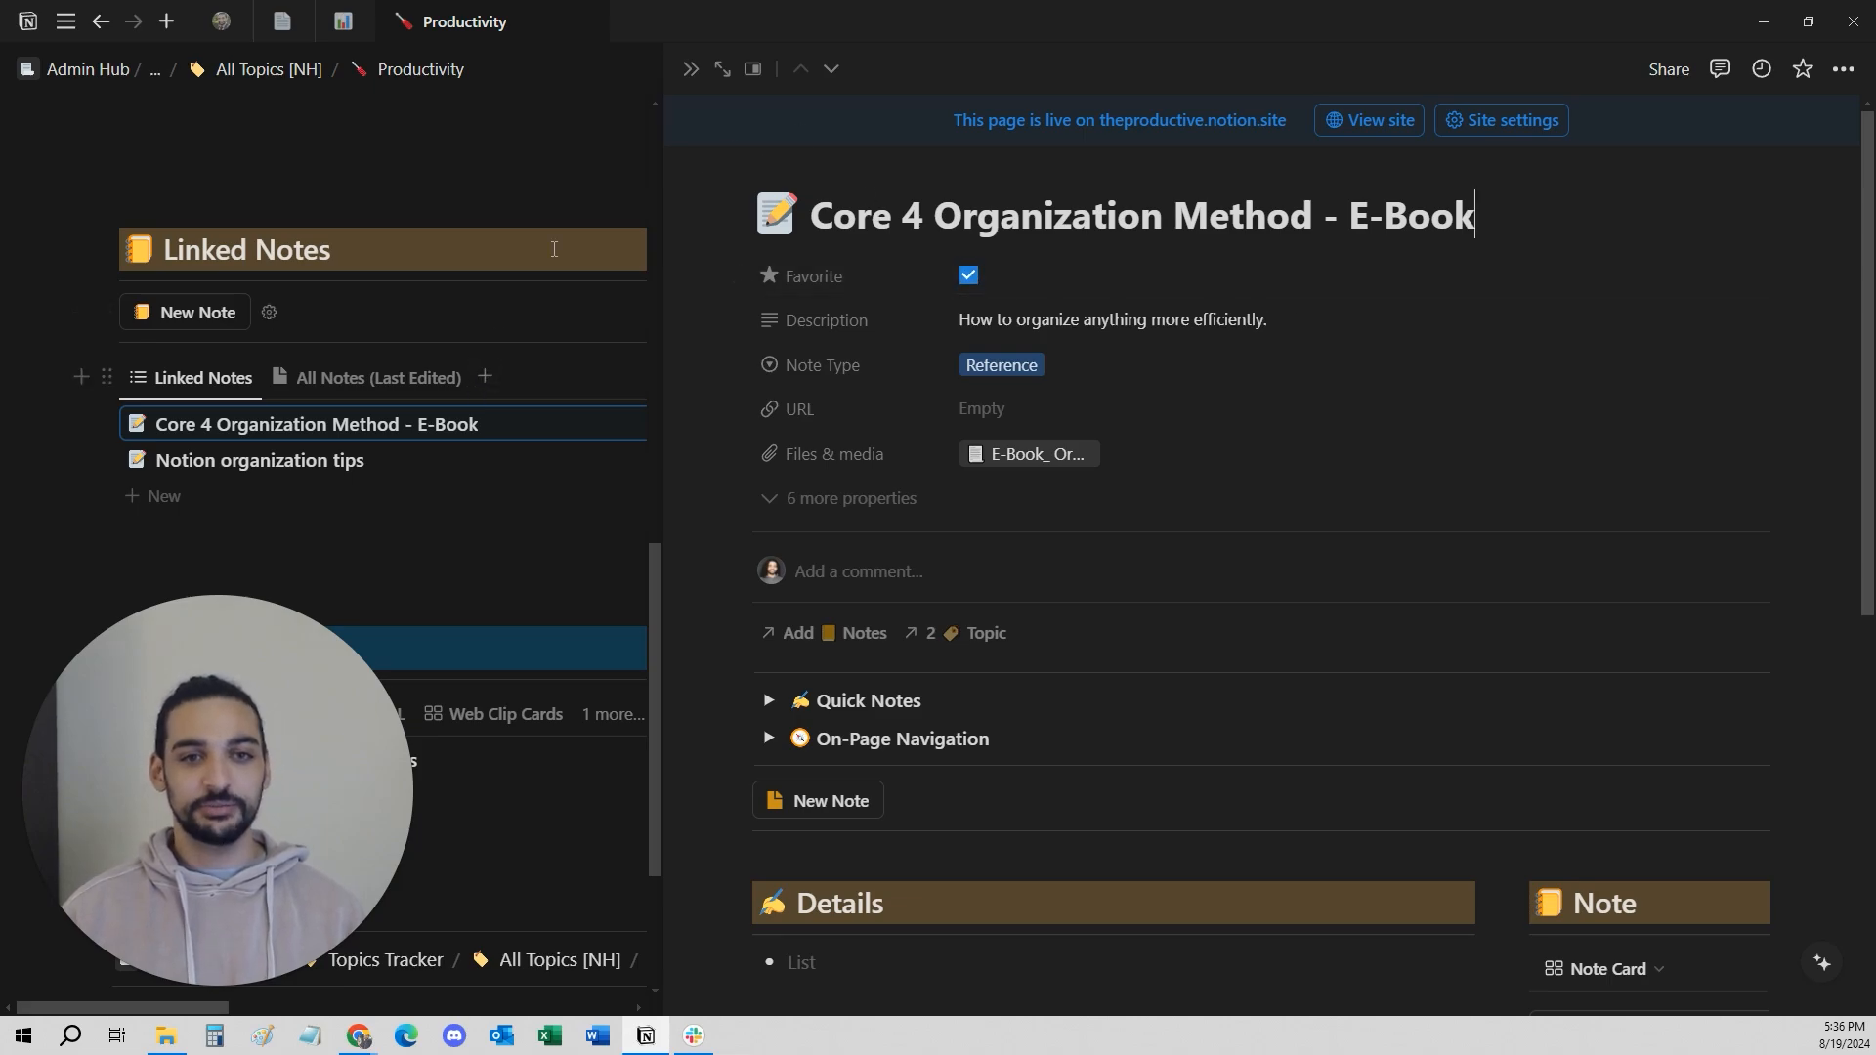
{"action": "left_click", "coordinate": [691, 70]}
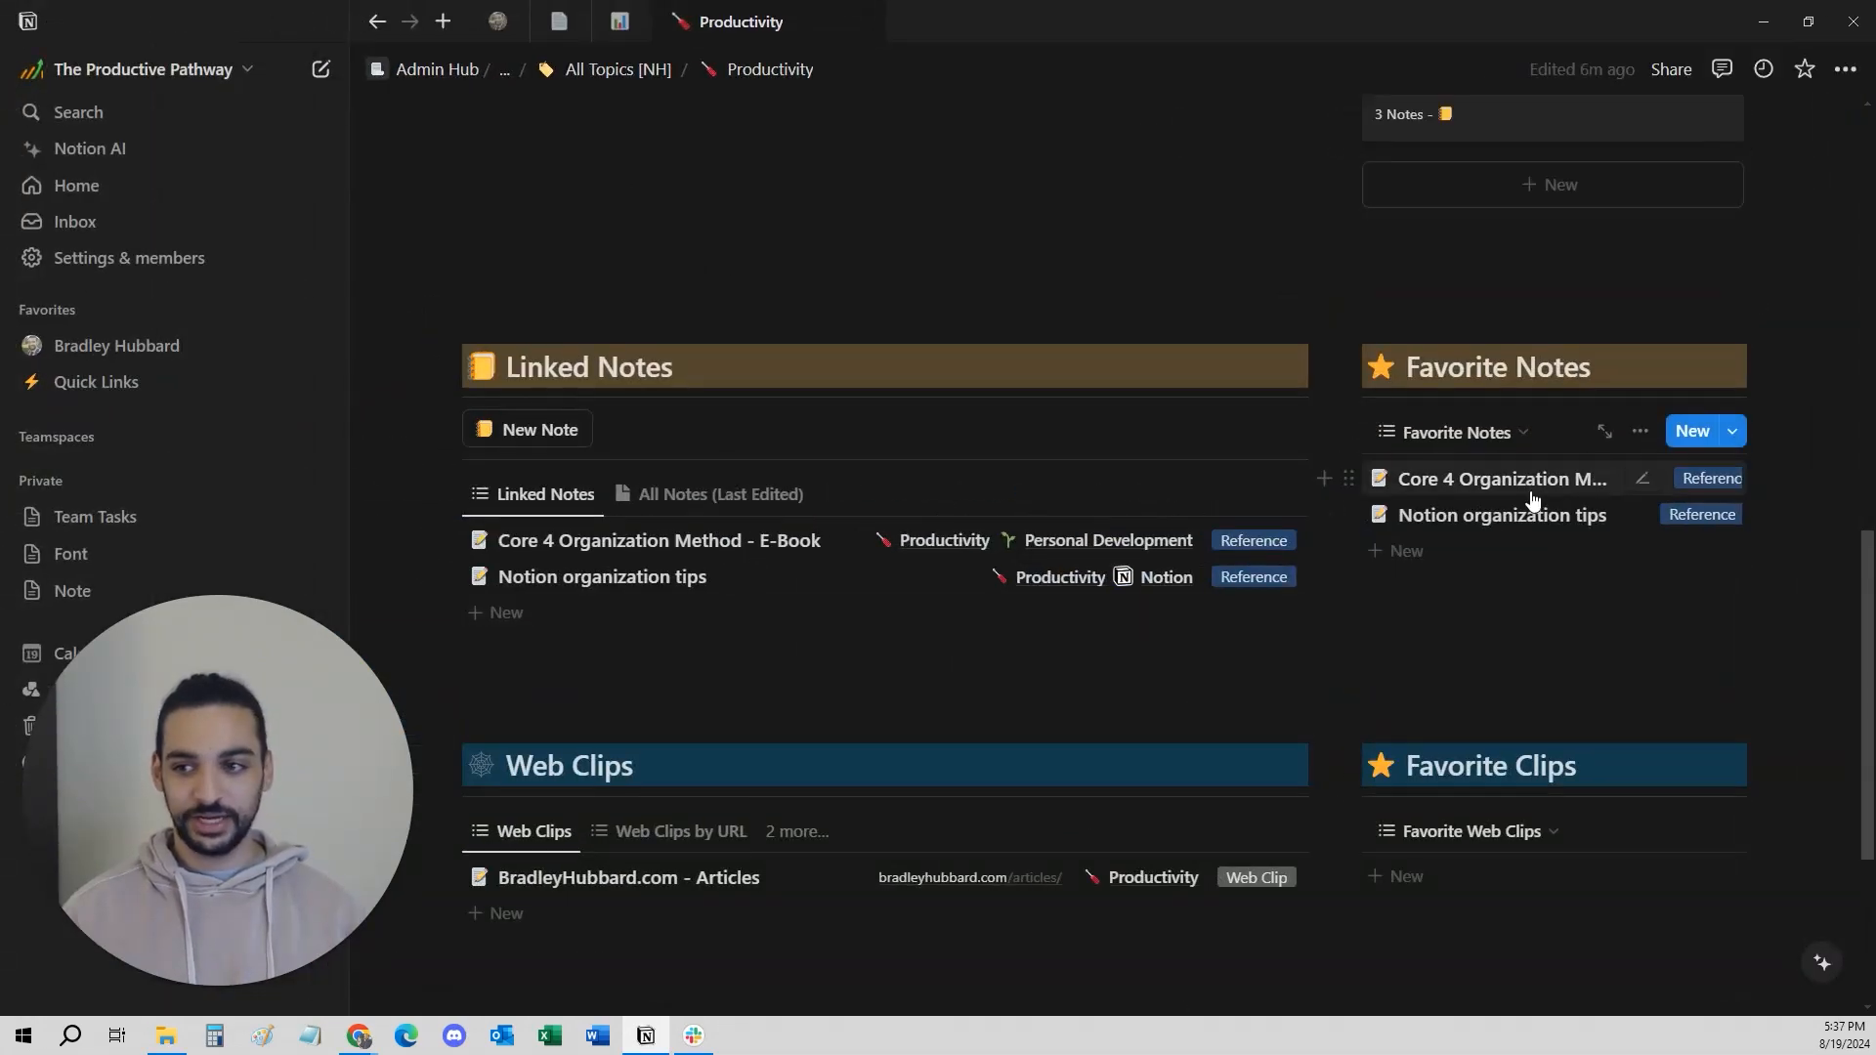
Remove the favorite mark from Core 4 Organization Method - E-Book through the Favorite Notes list.
{"action": "left_click", "coordinate": [1508, 496]}
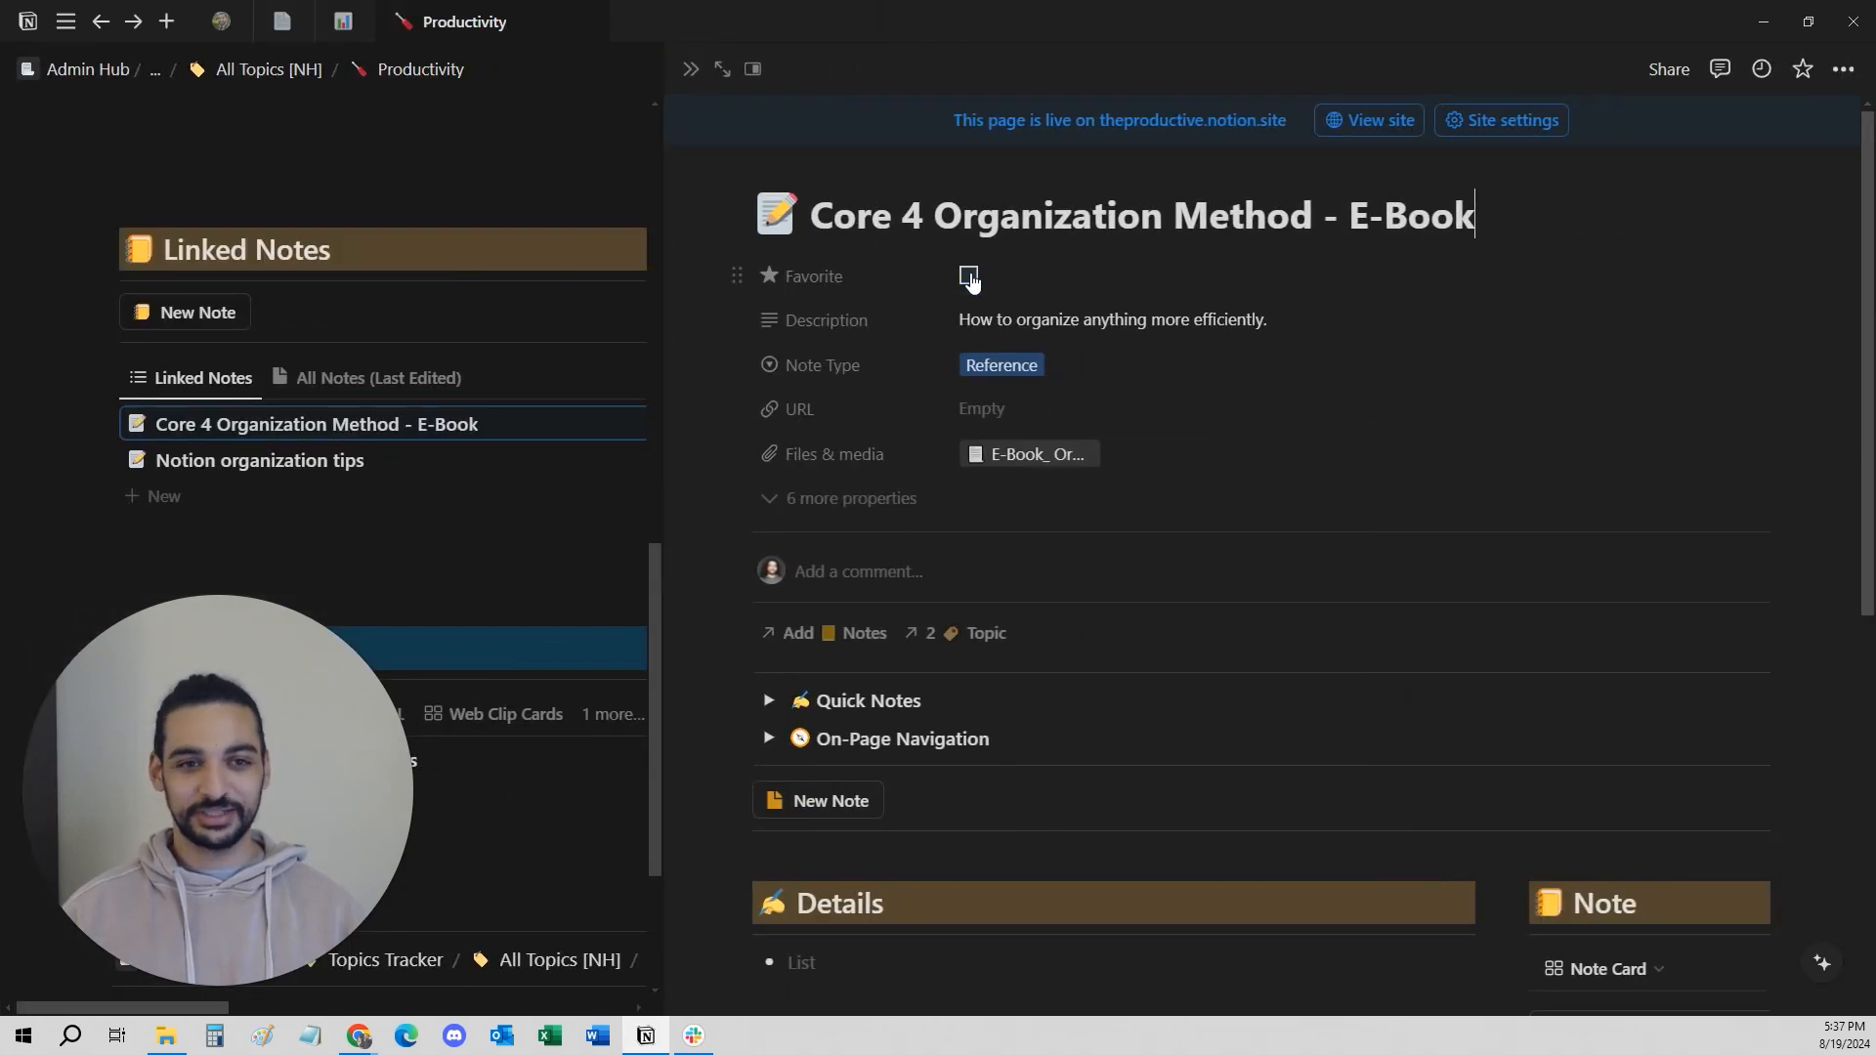
{"action": "left_click", "coordinate": [689, 70]}
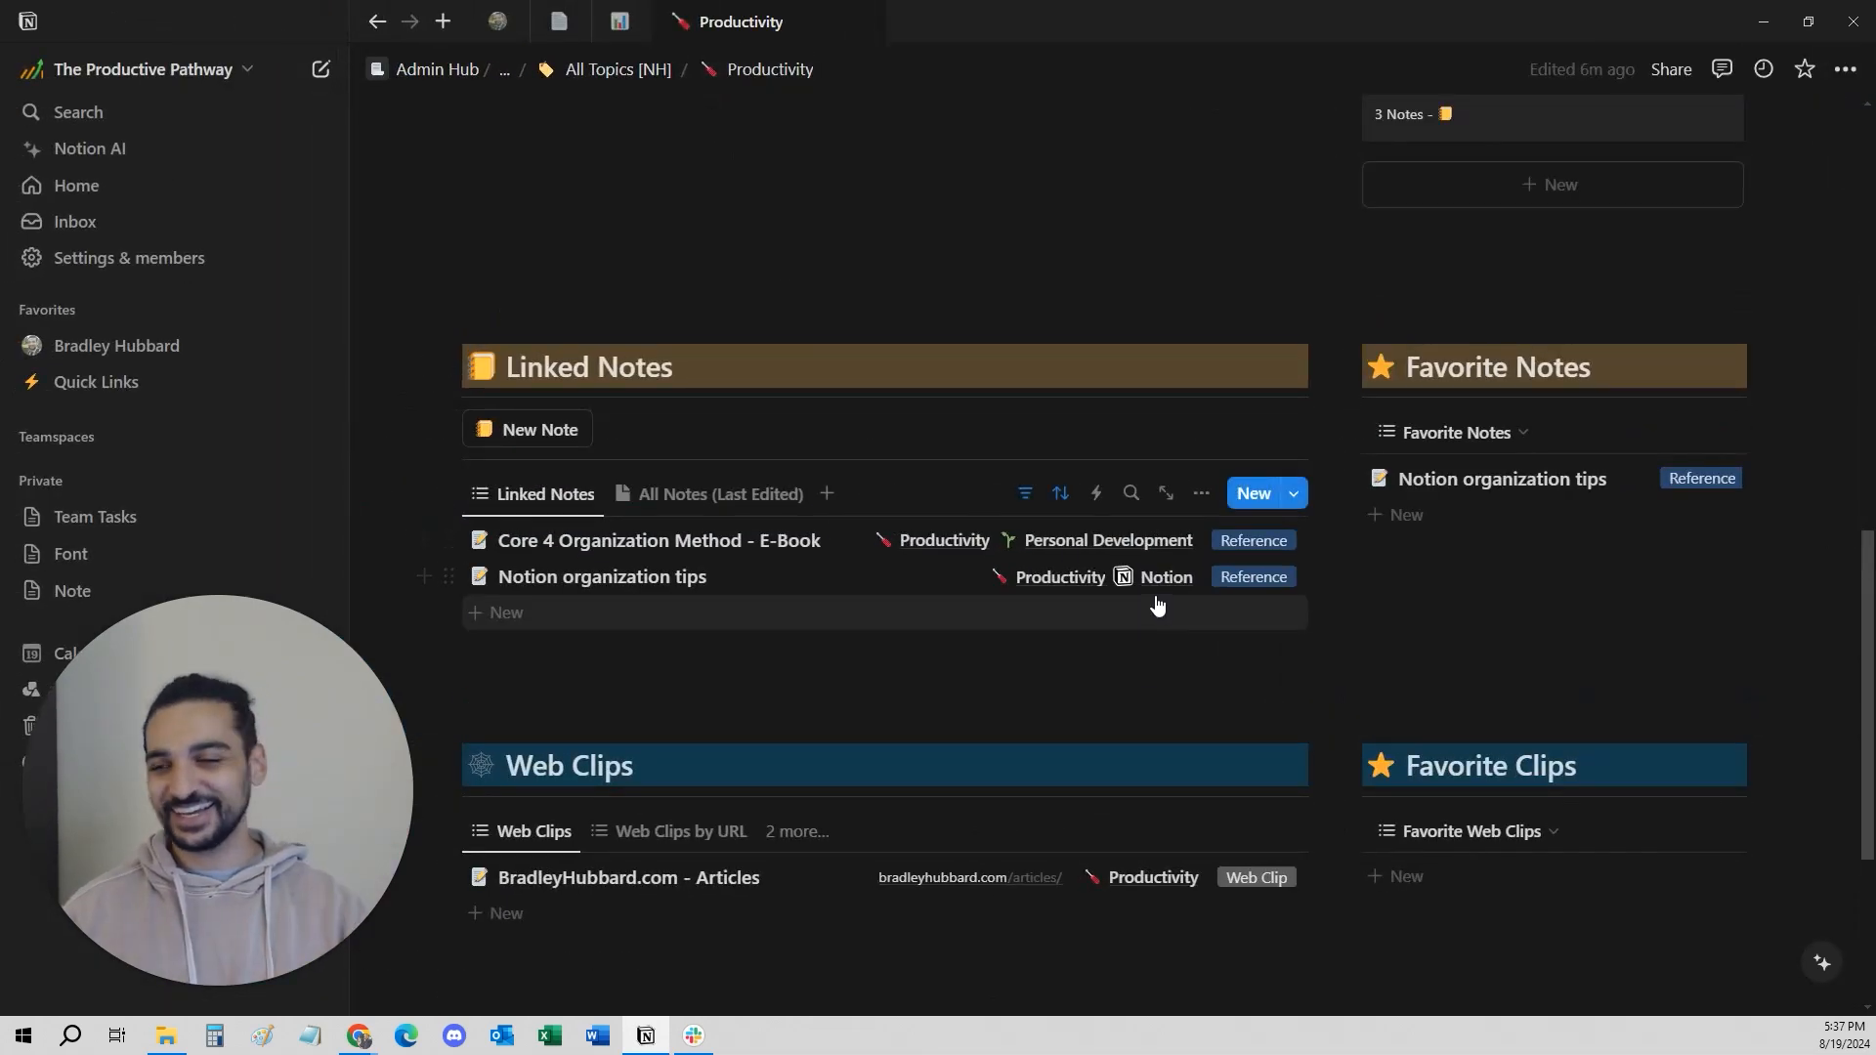
Open the All Topics [NH] database from the Productivity topic and create a new topic in it.
{"action": "scroll", "coordinate": [1483, 711], "scroll_direction": "up", "scroll_amount": 5}
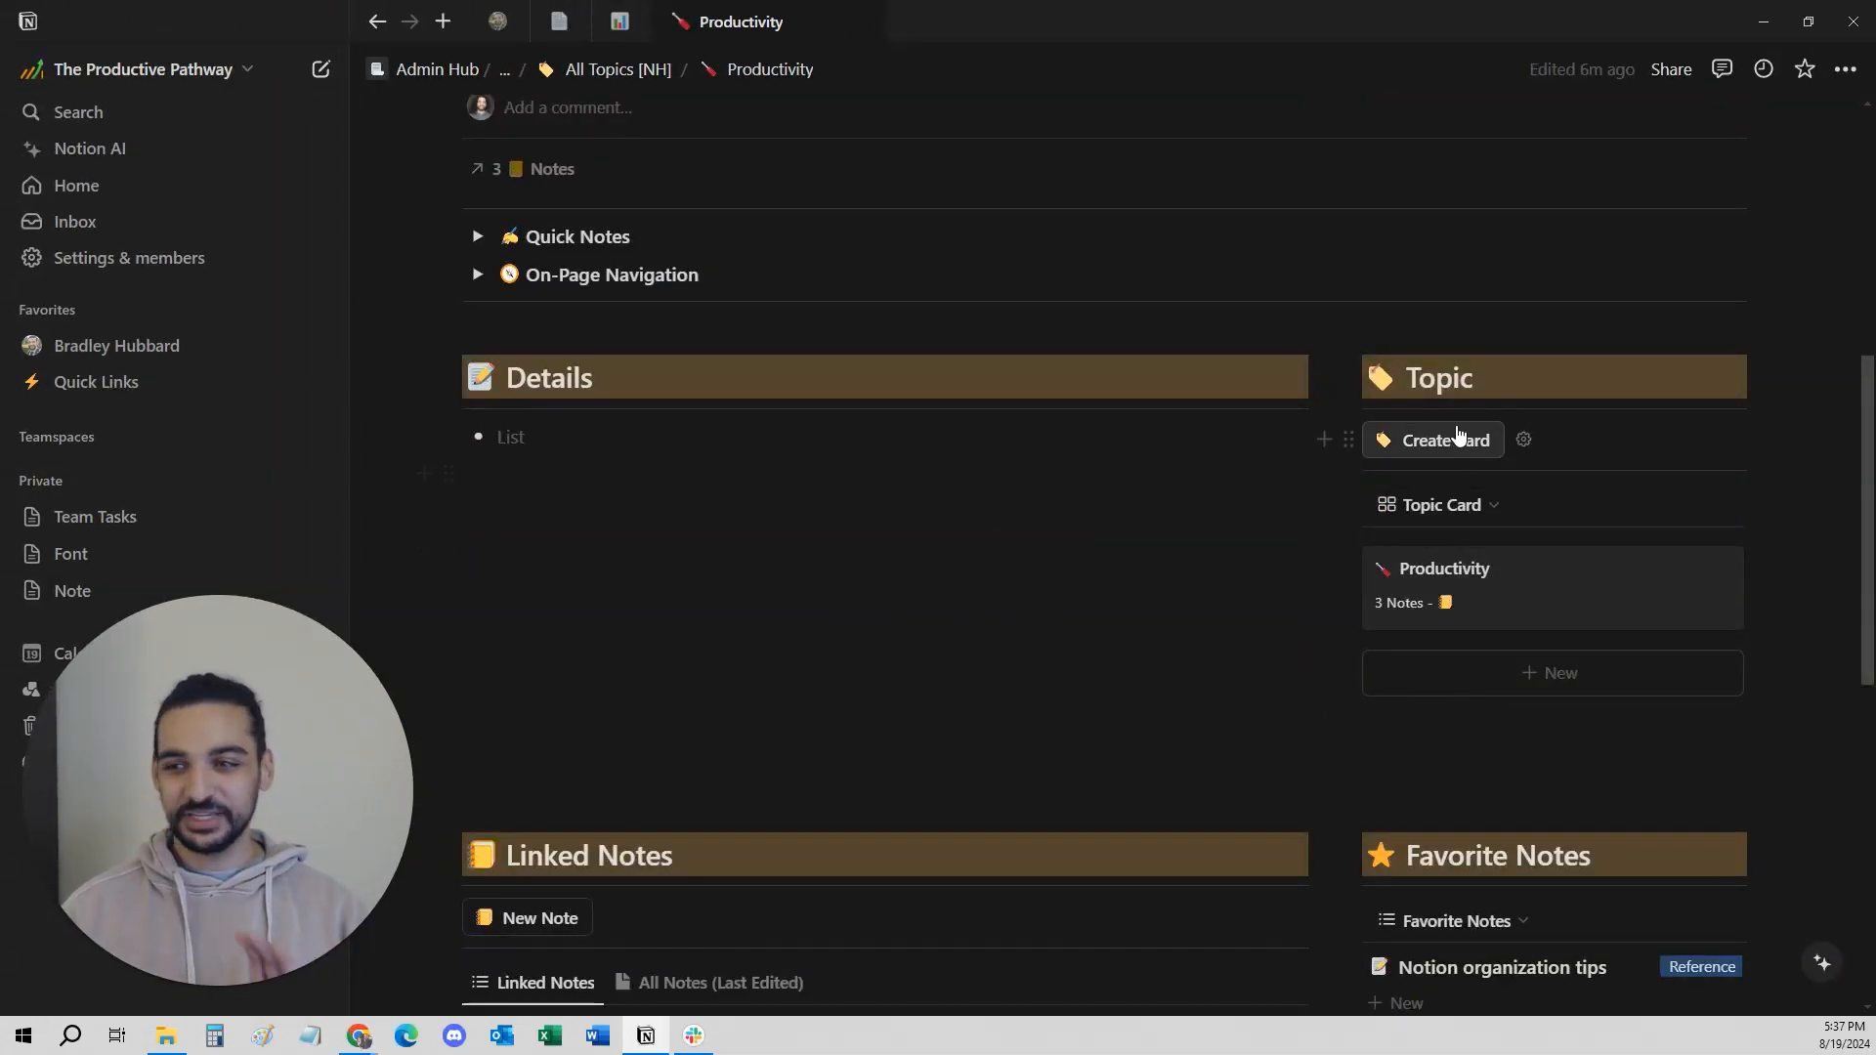
{"action": "left_click", "coordinate": [630, 81]}
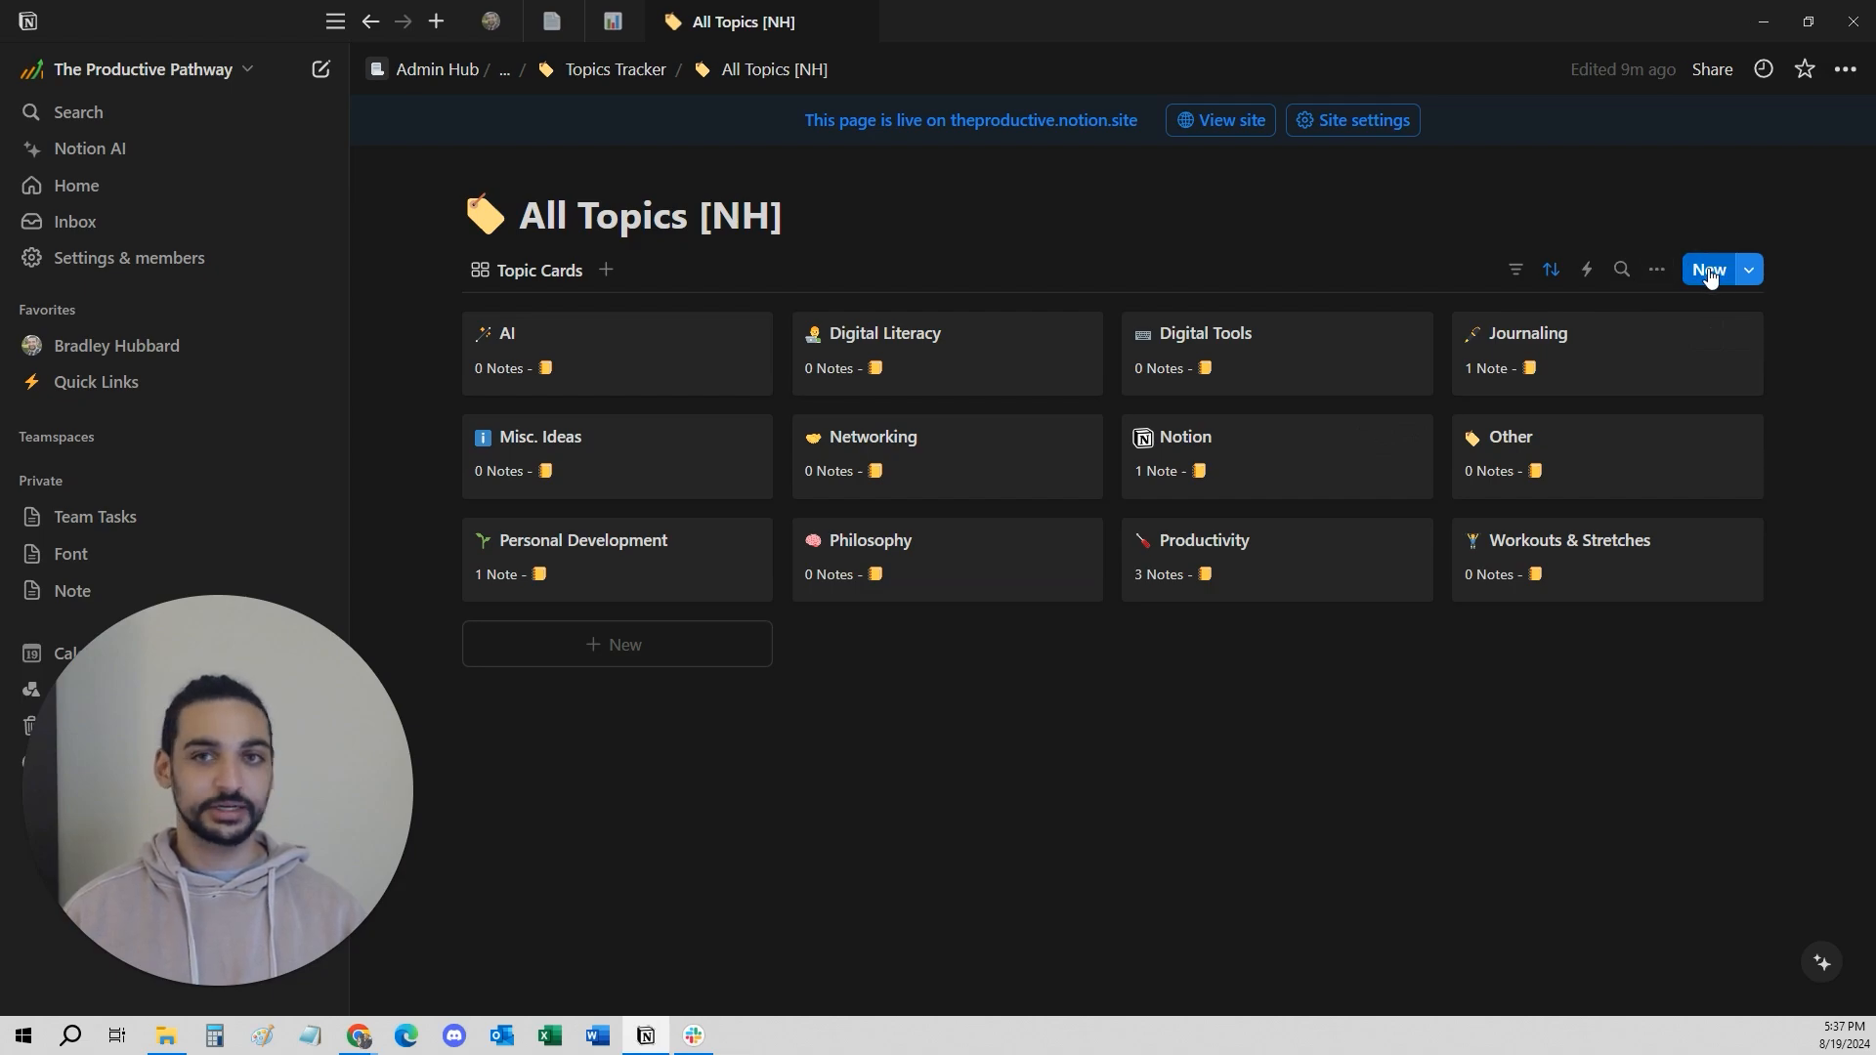
{"action": "left_click", "coordinate": [1709, 273]}
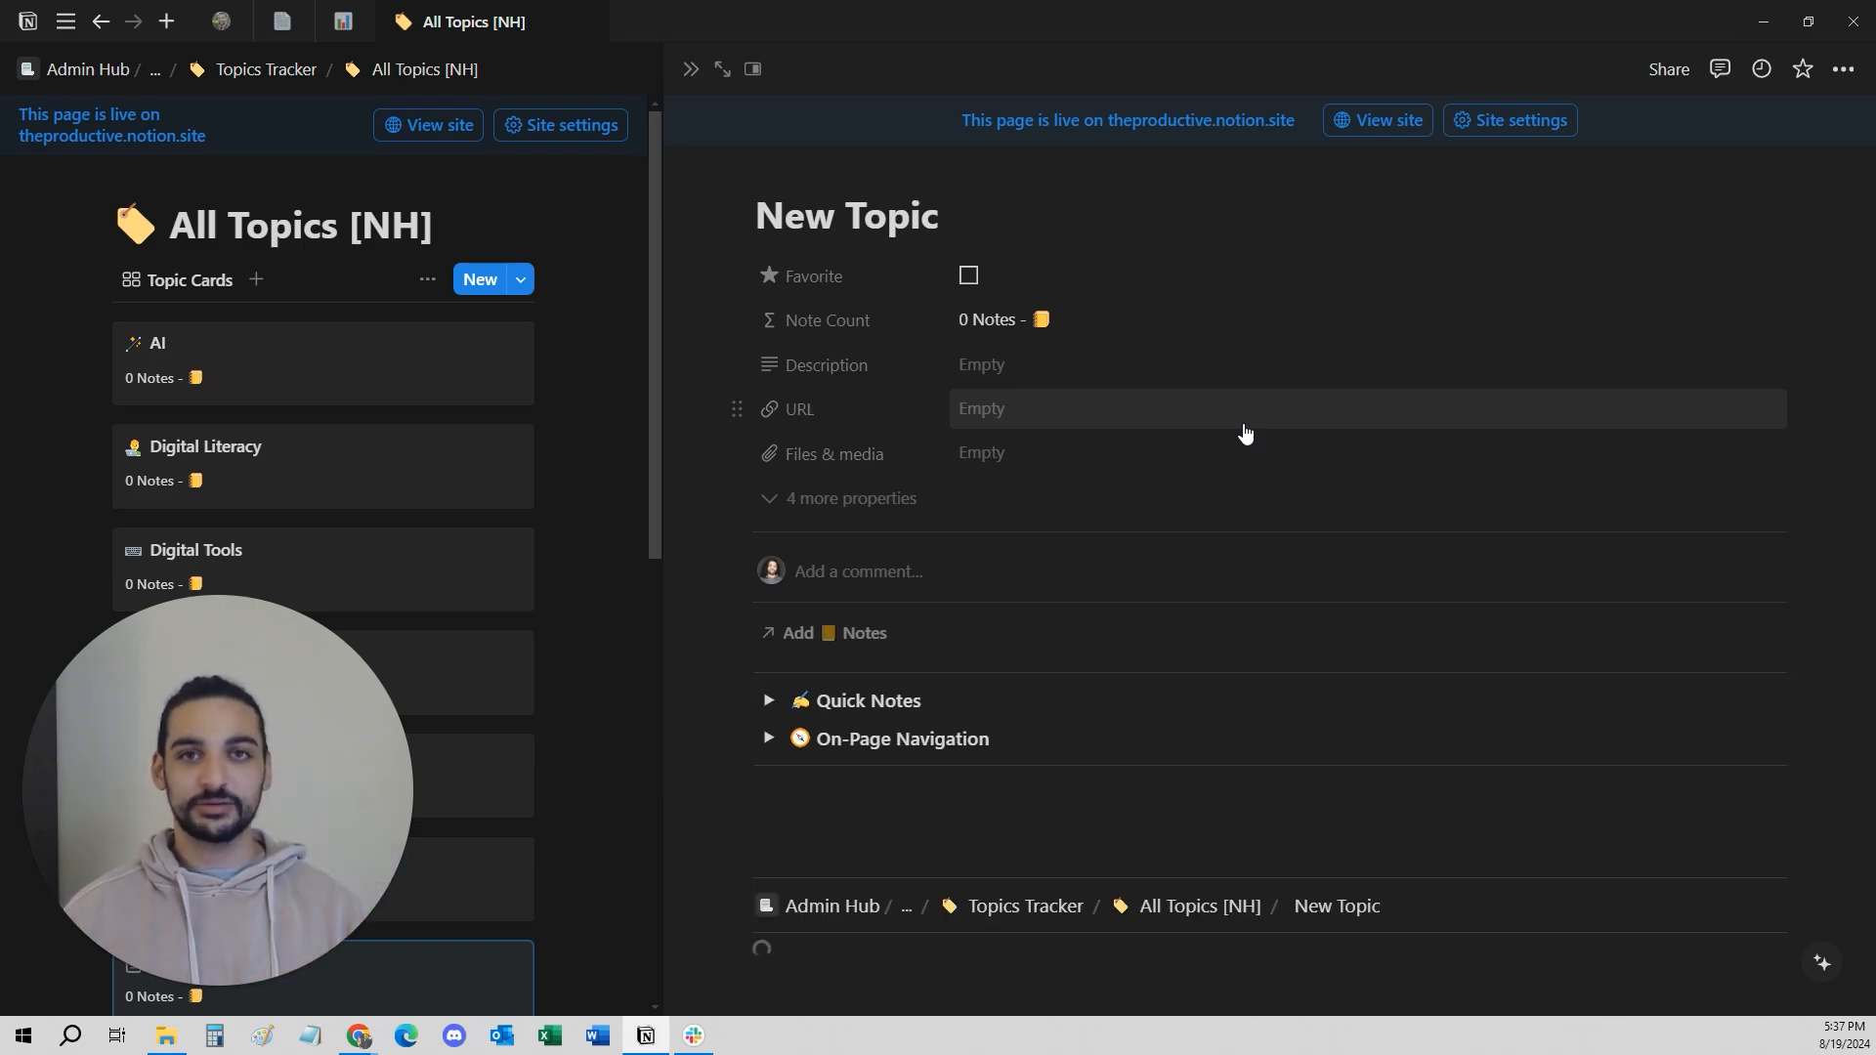
Examine the new topic's properties and its Details, Topic, Linked Notes and Favorite Notes sections.
{"action": "scroll", "coordinate": [951, 728], "scroll_direction": "down", "scroll_amount": 2}
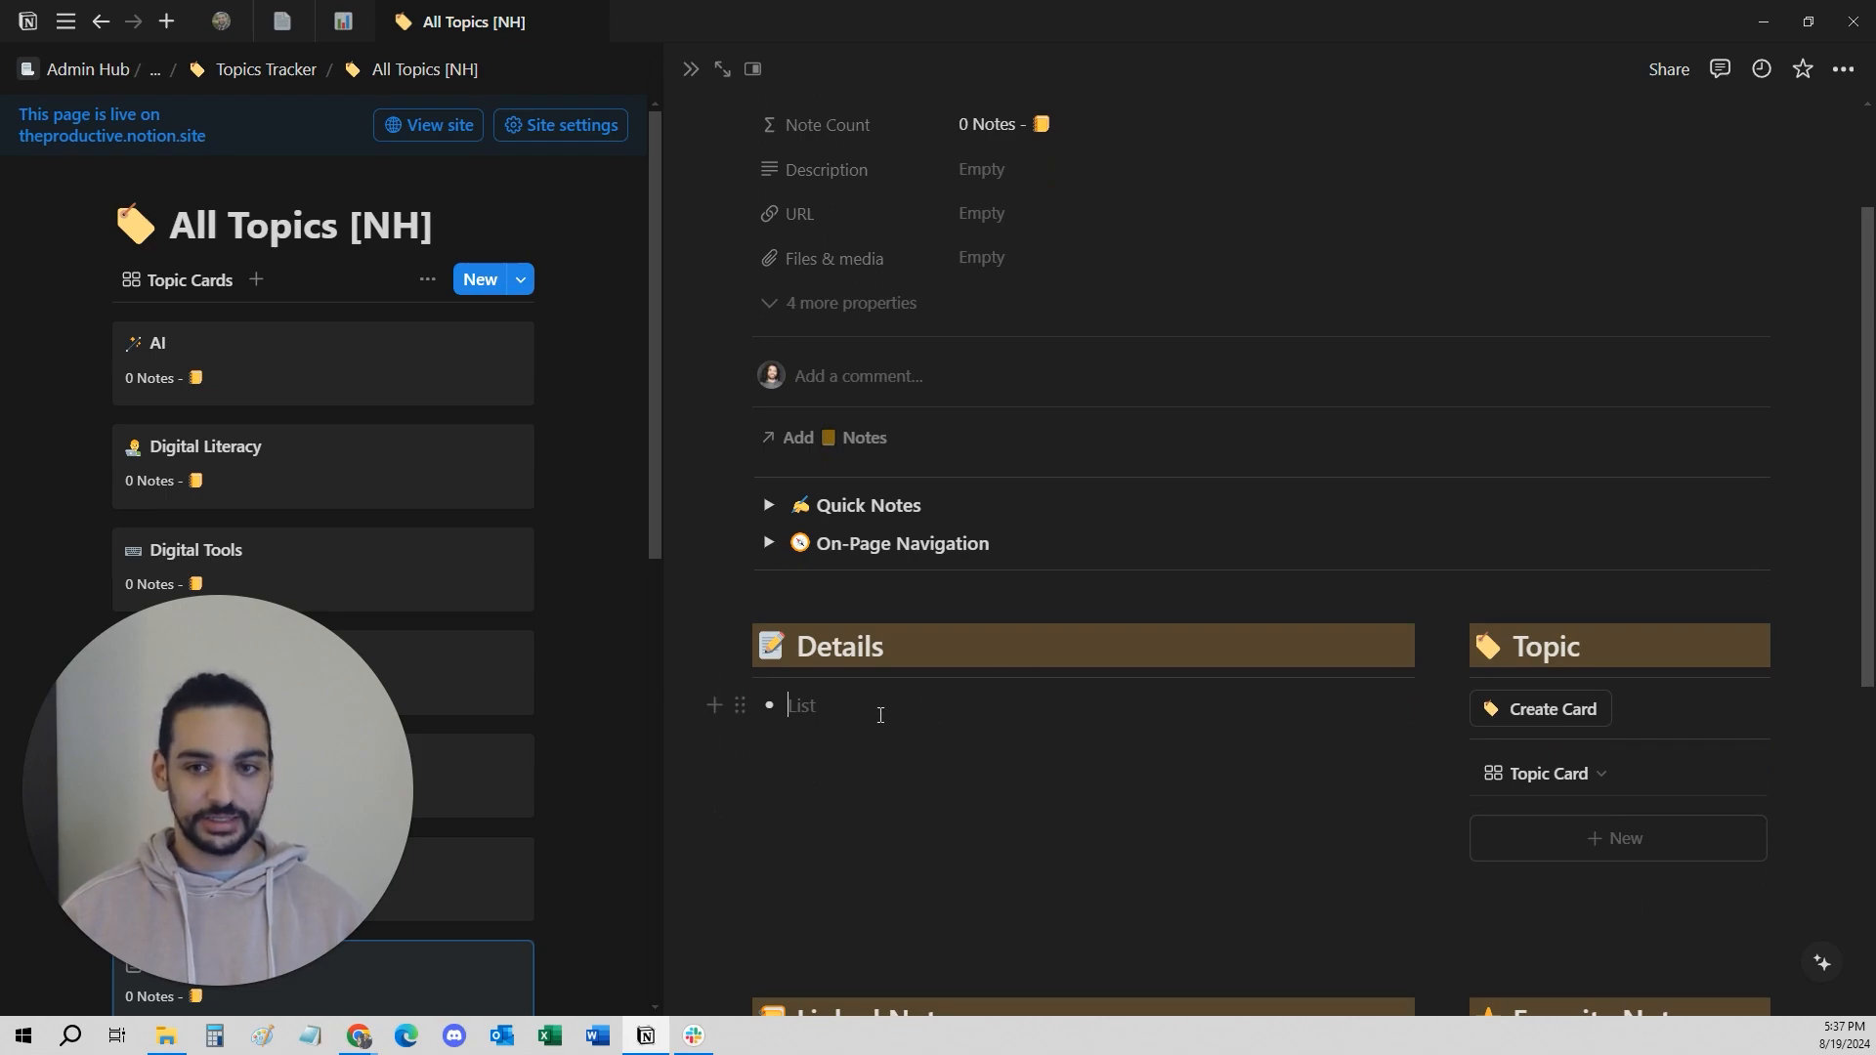
{"action": "scroll", "coordinate": [1031, 387], "scroll_direction": "up", "scroll_amount": 2}
{"action": "scroll", "coordinate": [1513, 630], "scroll_direction": "down", "scroll_amount": 4}
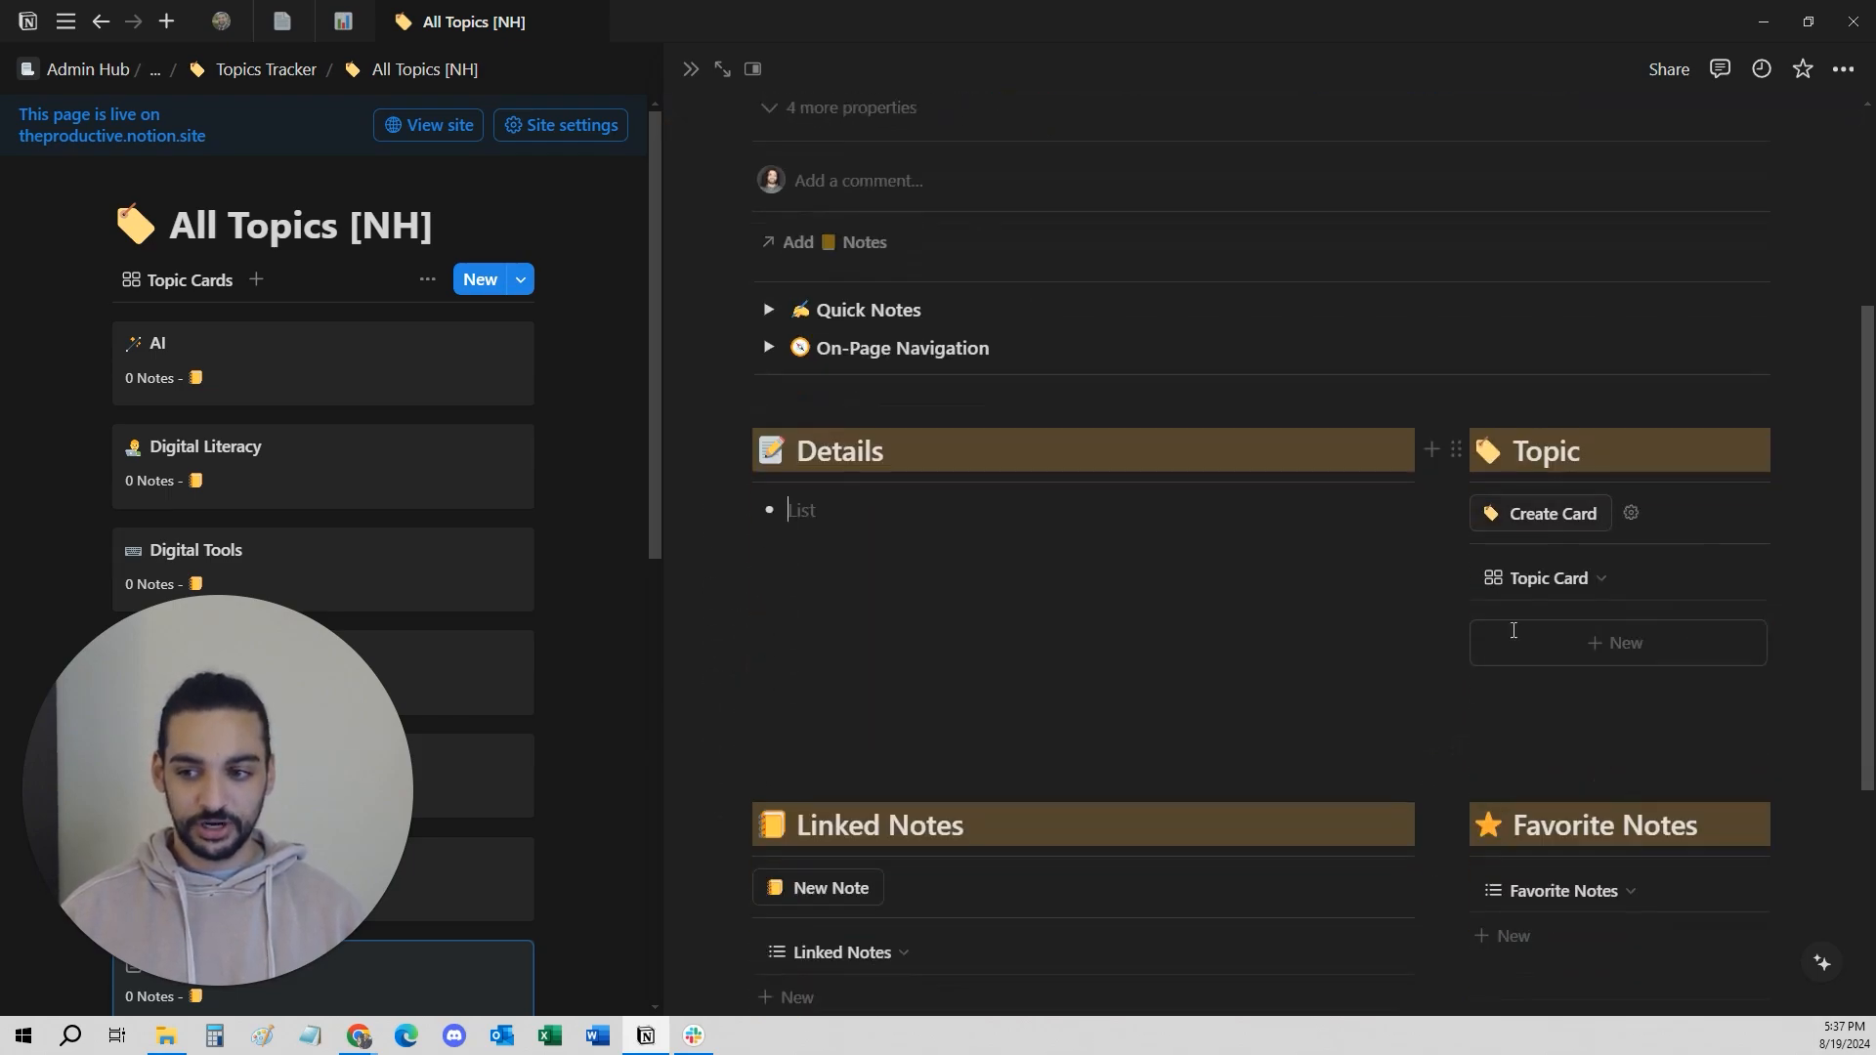
{"action": "scroll", "coordinate": [1045, 431], "scroll_direction": "up", "scroll_amount": 4}
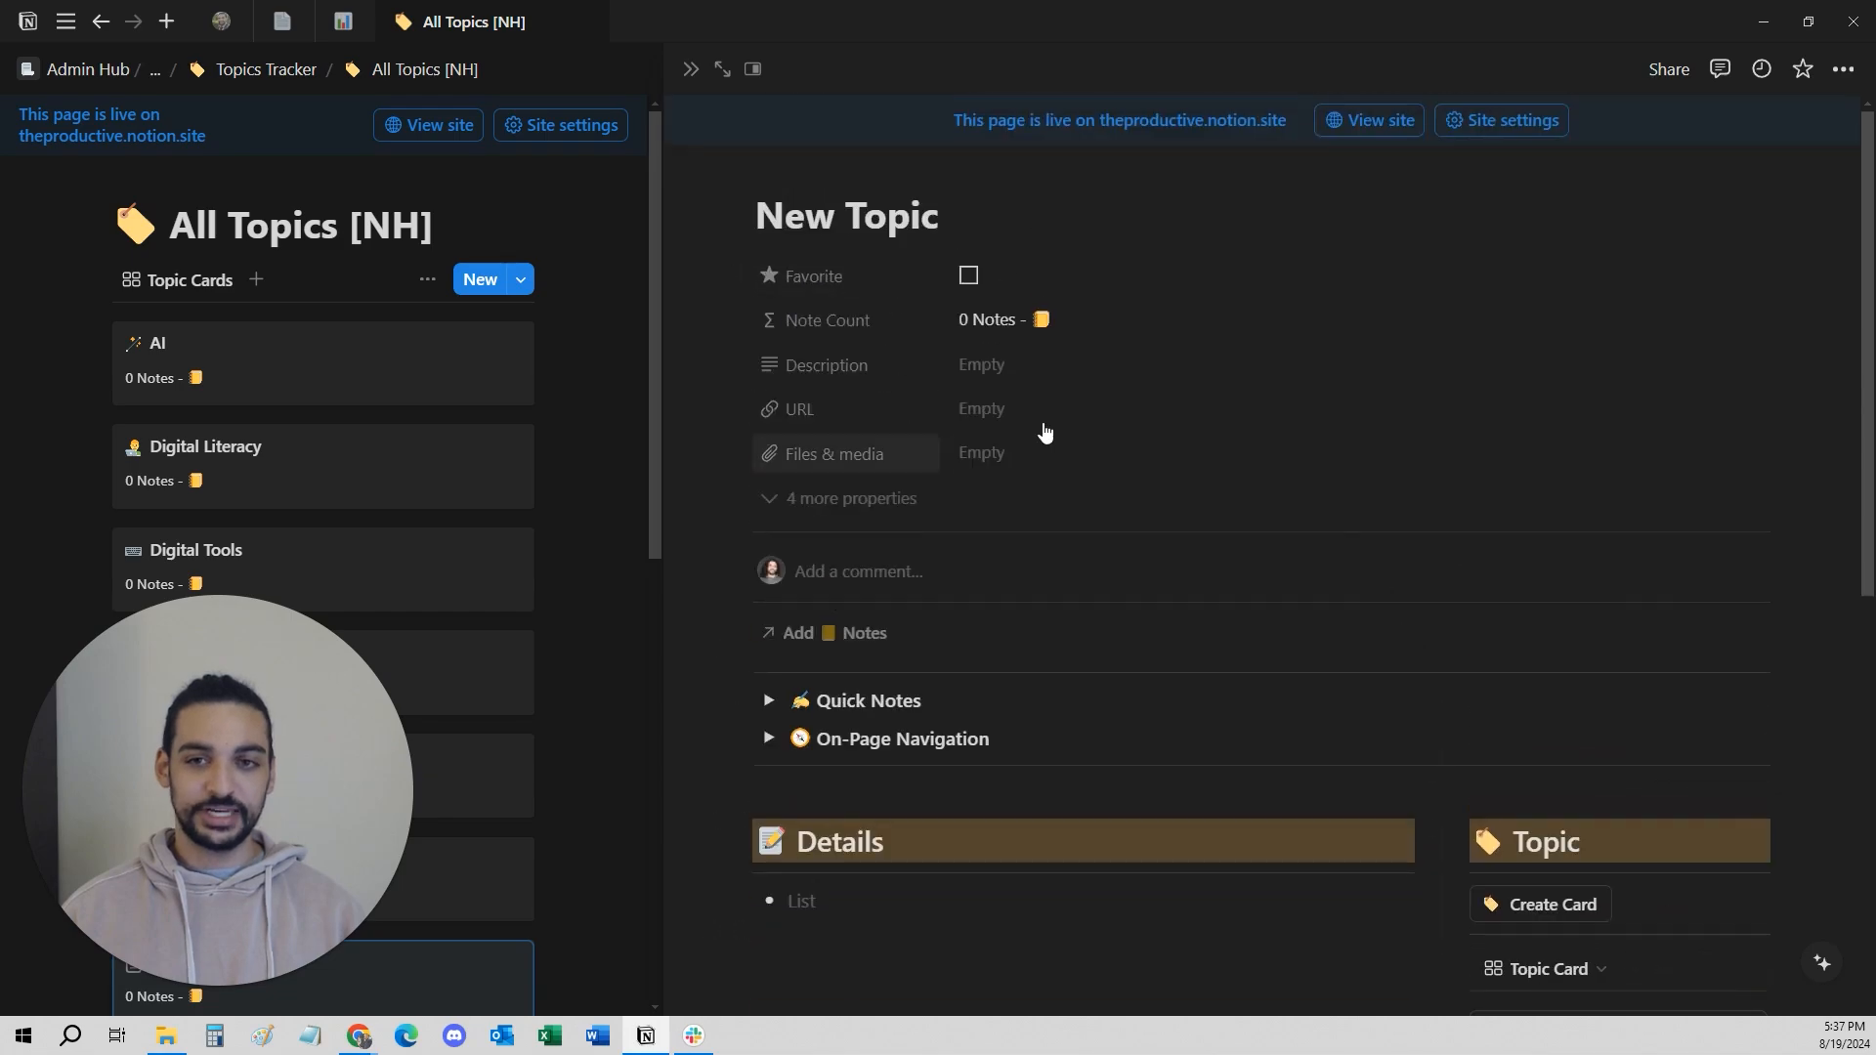
{"action": "scroll", "coordinate": [1531, 802], "scroll_direction": "down", "scroll_amount": 3}
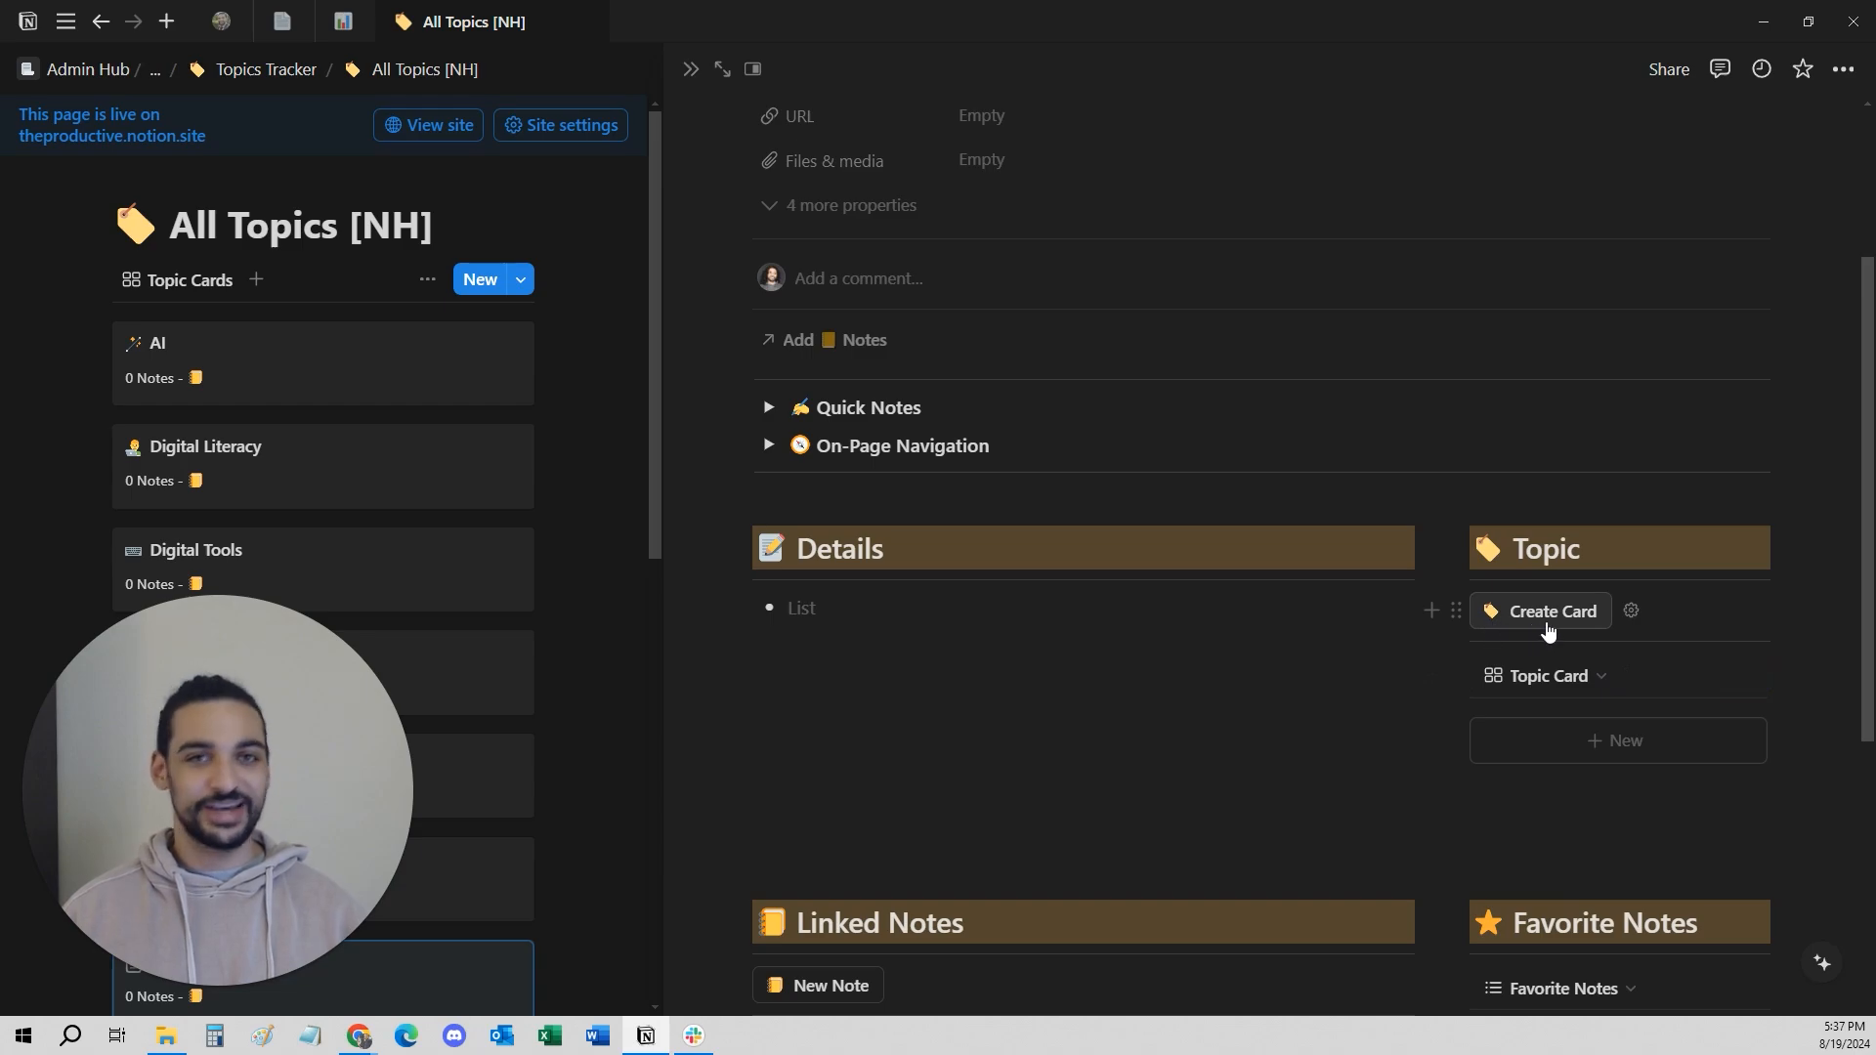
{"action": "scroll", "coordinate": [1021, 518], "scroll_direction": "up", "scroll_amount": 3}
{"action": "left_click", "coordinate": [1036, 368]}
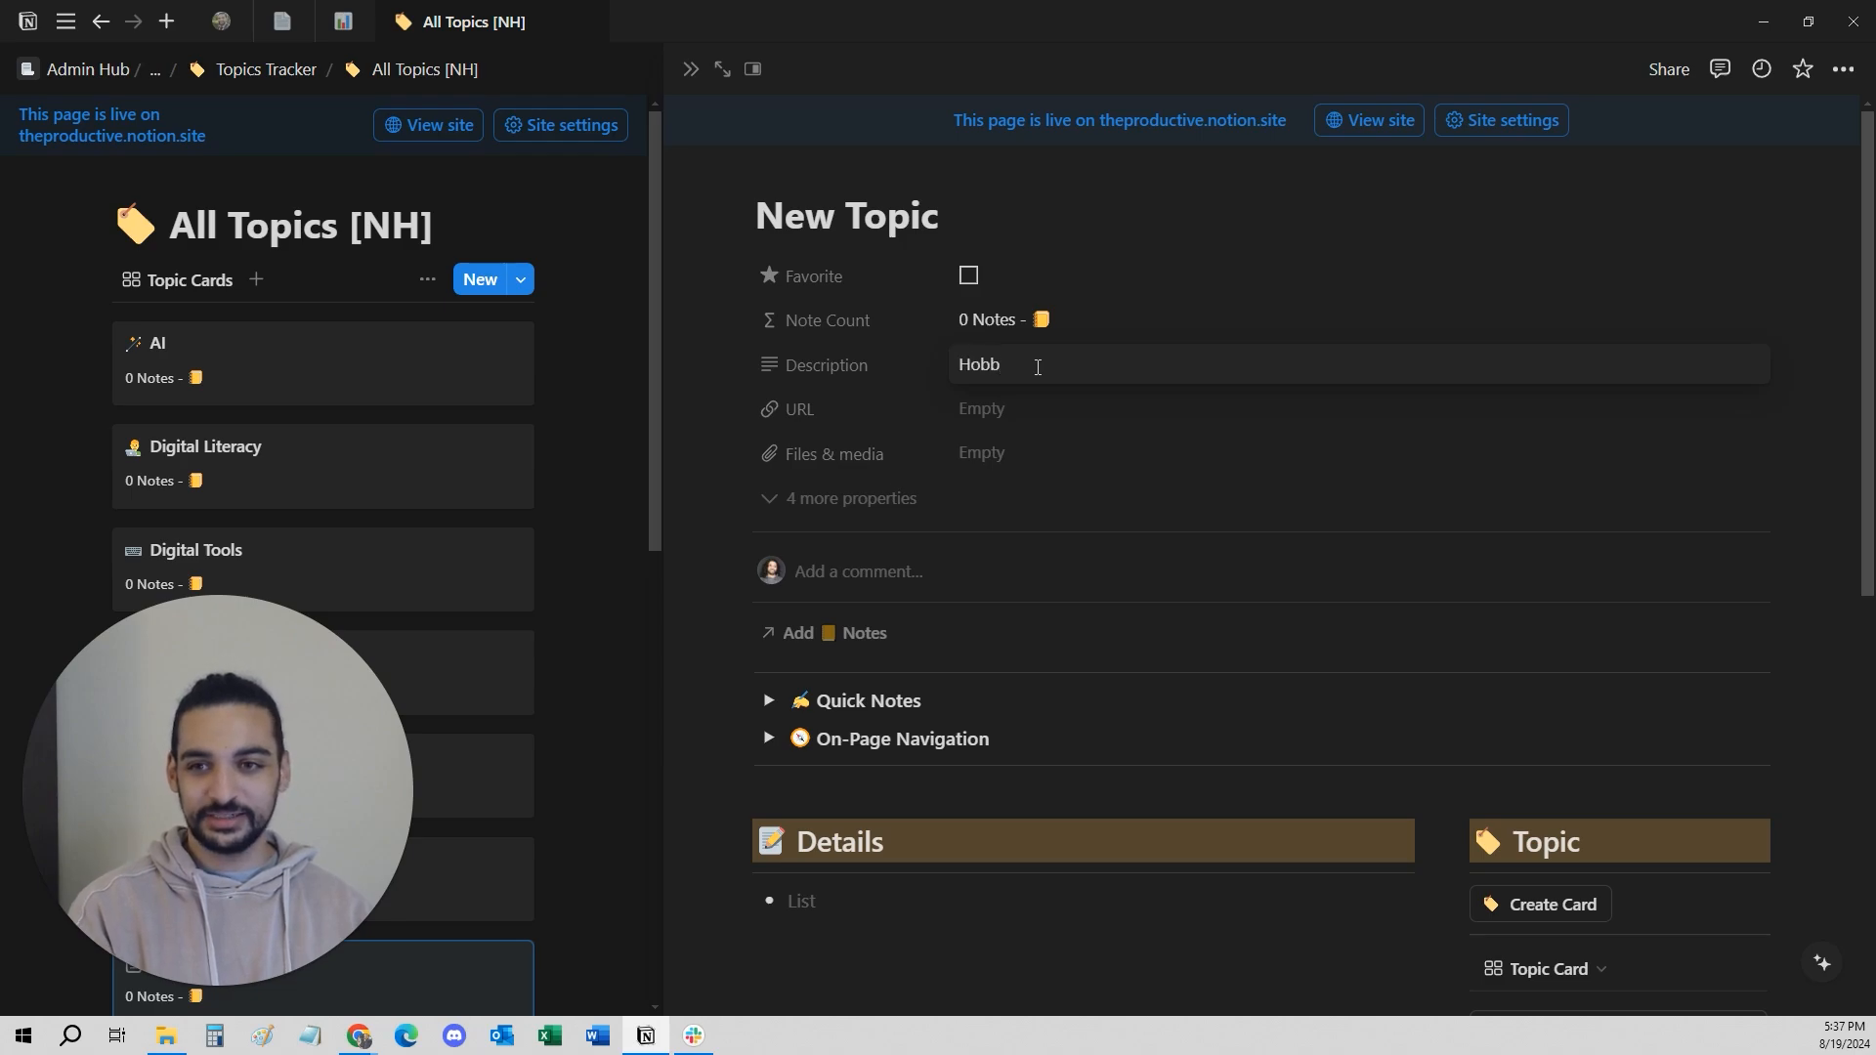
{"action": "type", "text": "Hobbies"}
{"action": "key", "text": "ctrl+a"}
{"action": "key", "text": "BackSpace"}
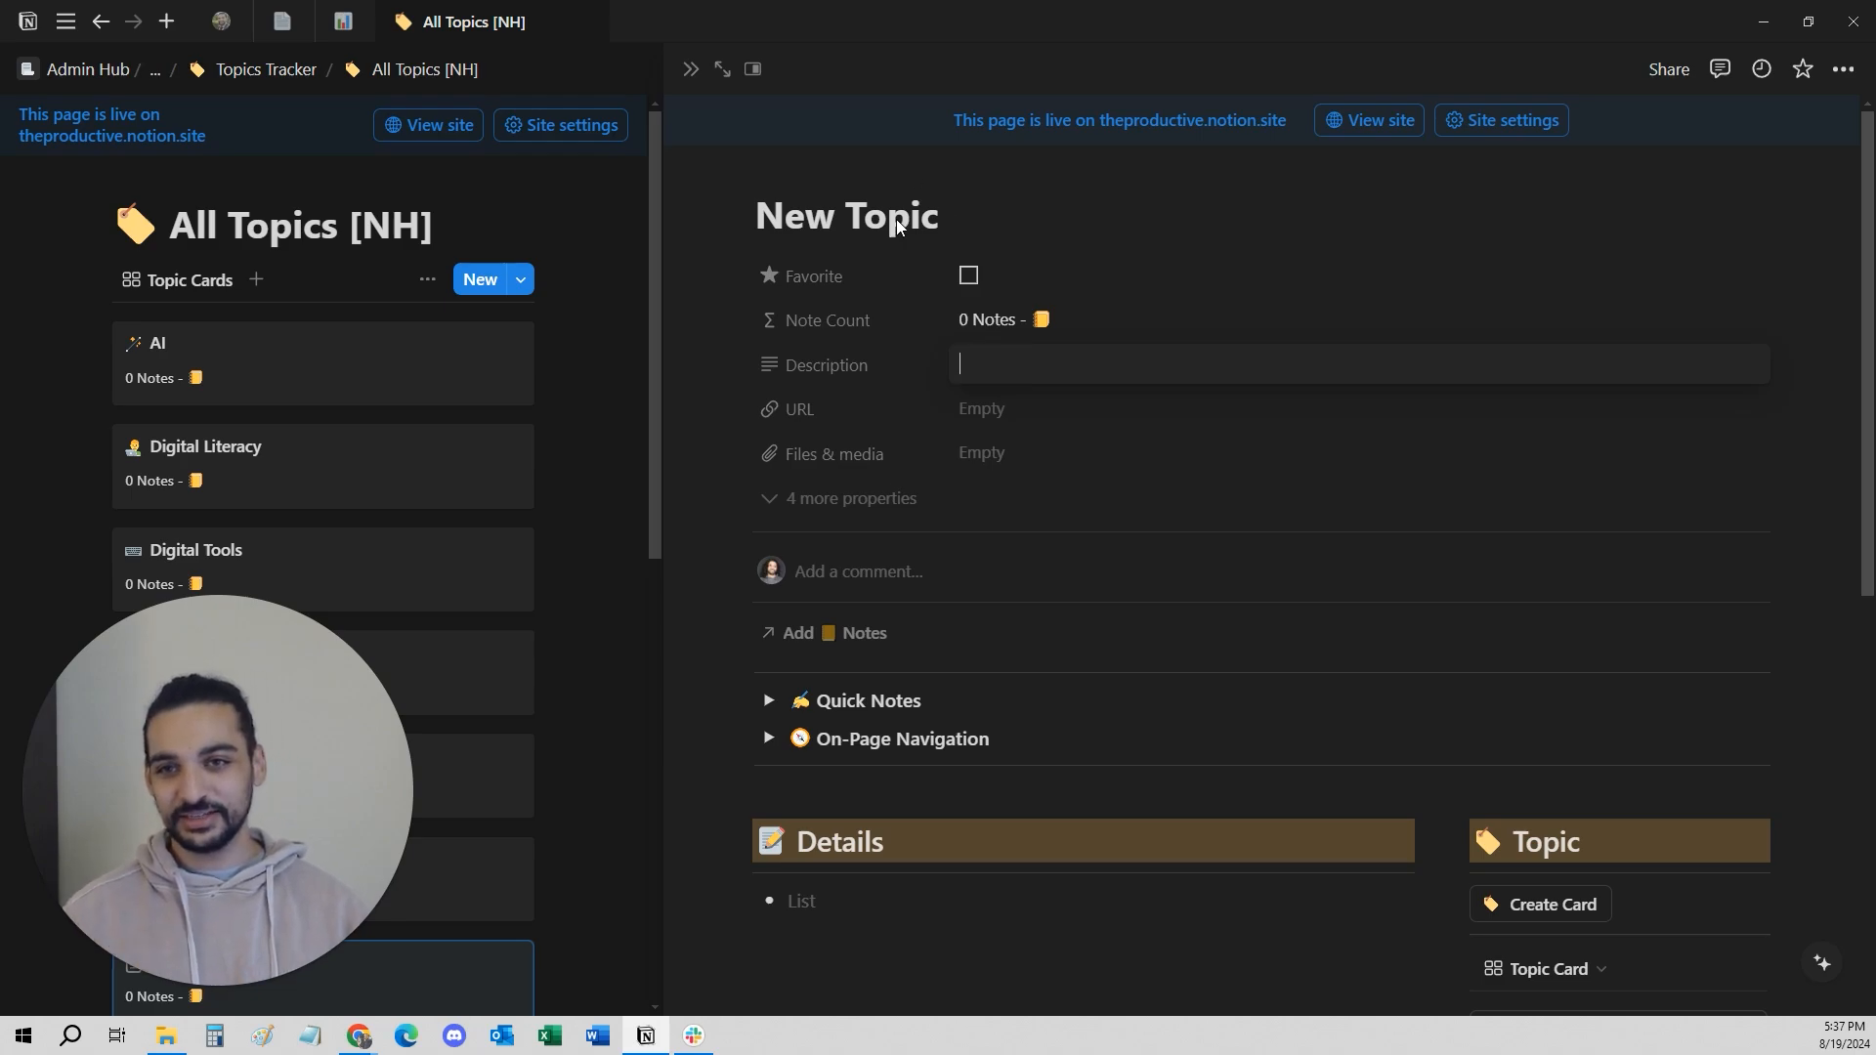
Title the new topic Hobbies and give it the golf flag emoji as its icon.
{"action": "triple_click", "coordinate": [897, 219]}
{"action": "type", "text": "Hobbies"}
{"action": "left_click", "coordinate": [771, 172]}
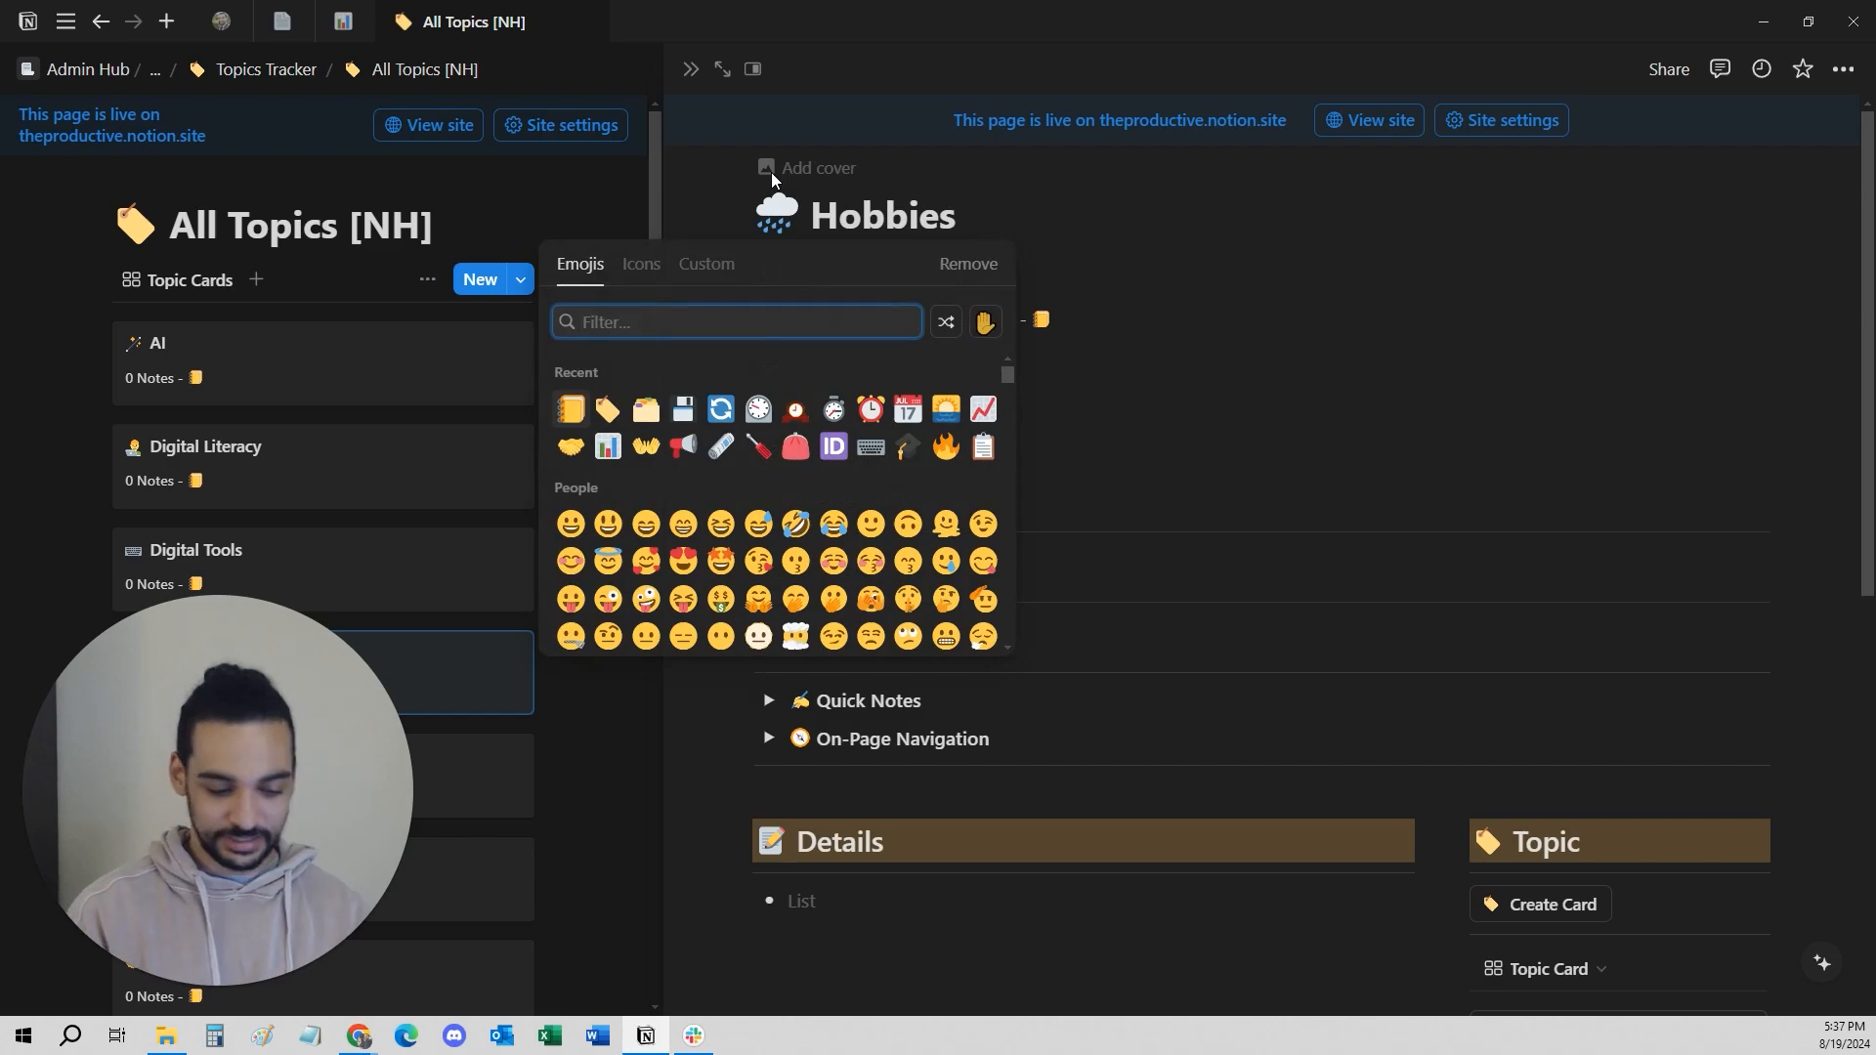
{"action": "type", "text": "golf"}
{"action": "left_click", "coordinate": [638, 379]}
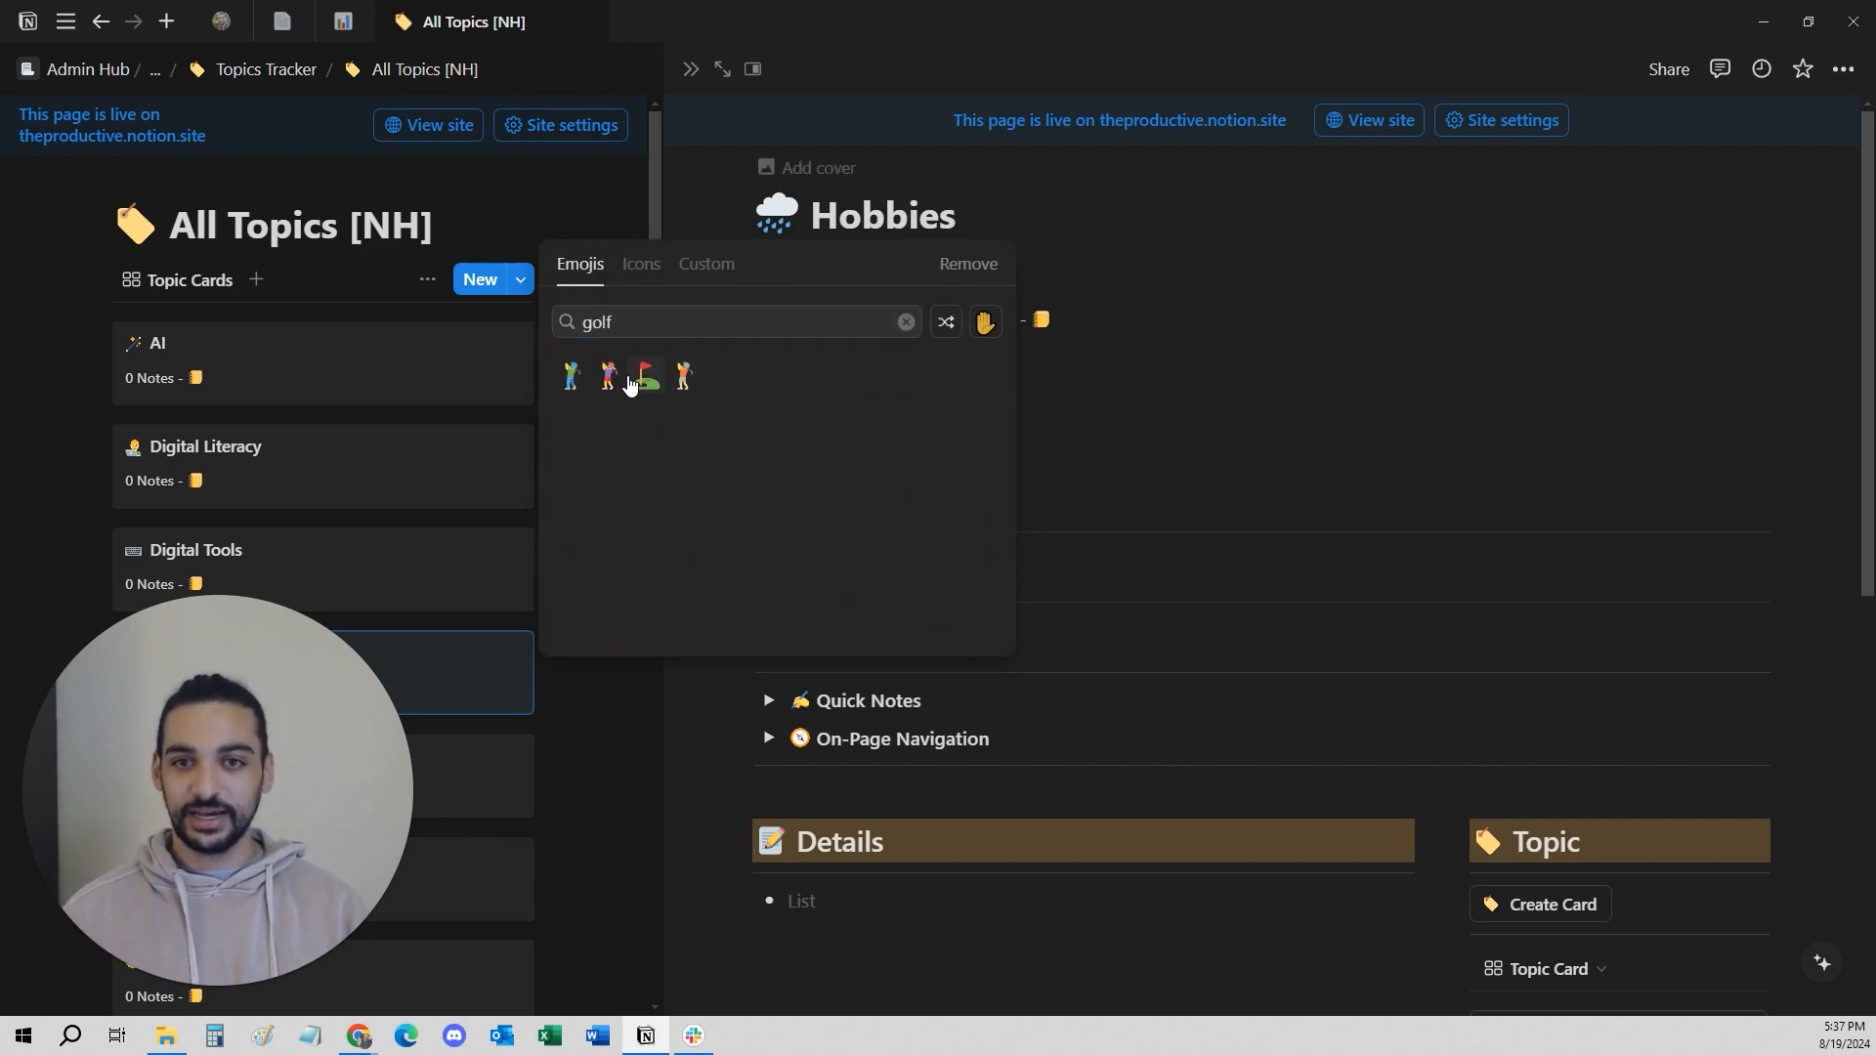
Set the Hobbies topic's description to "I like golfing, this is my tracker".
{"action": "left_click", "coordinate": [985, 371]}
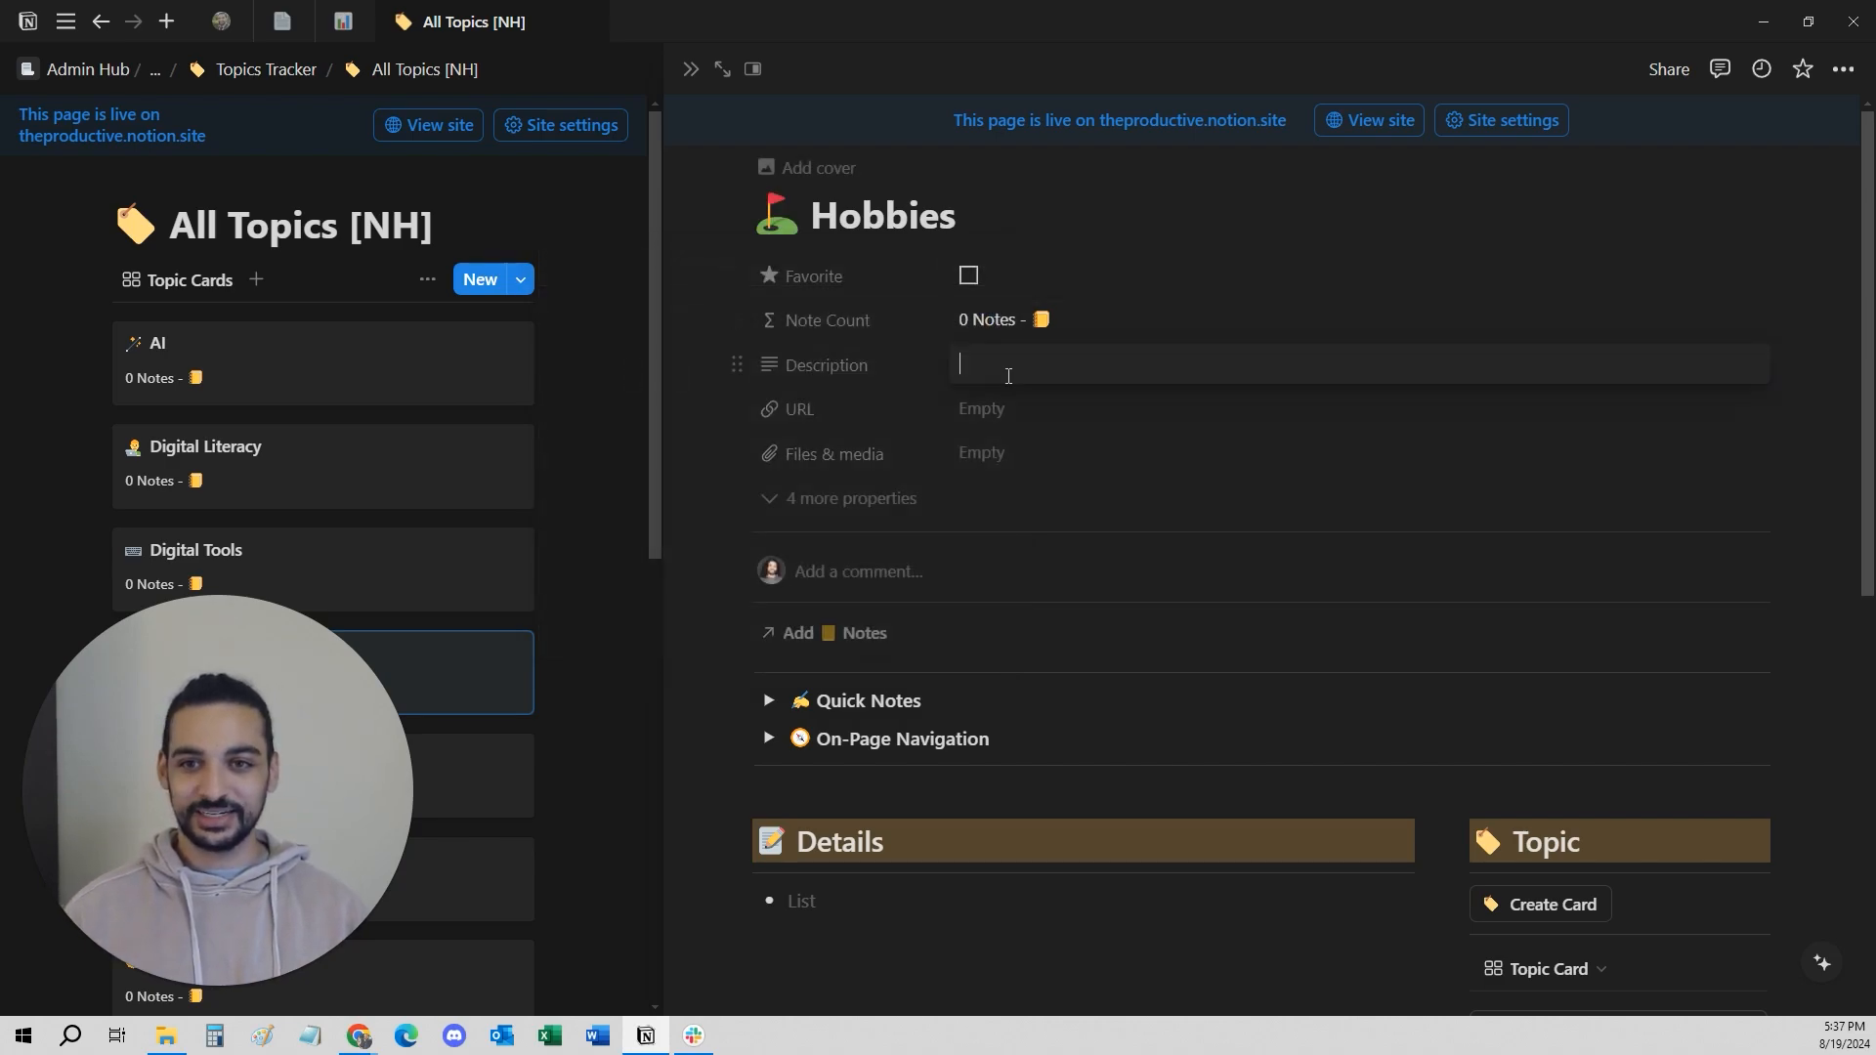
{"action": "type", "text": "I like golfing, this is"}
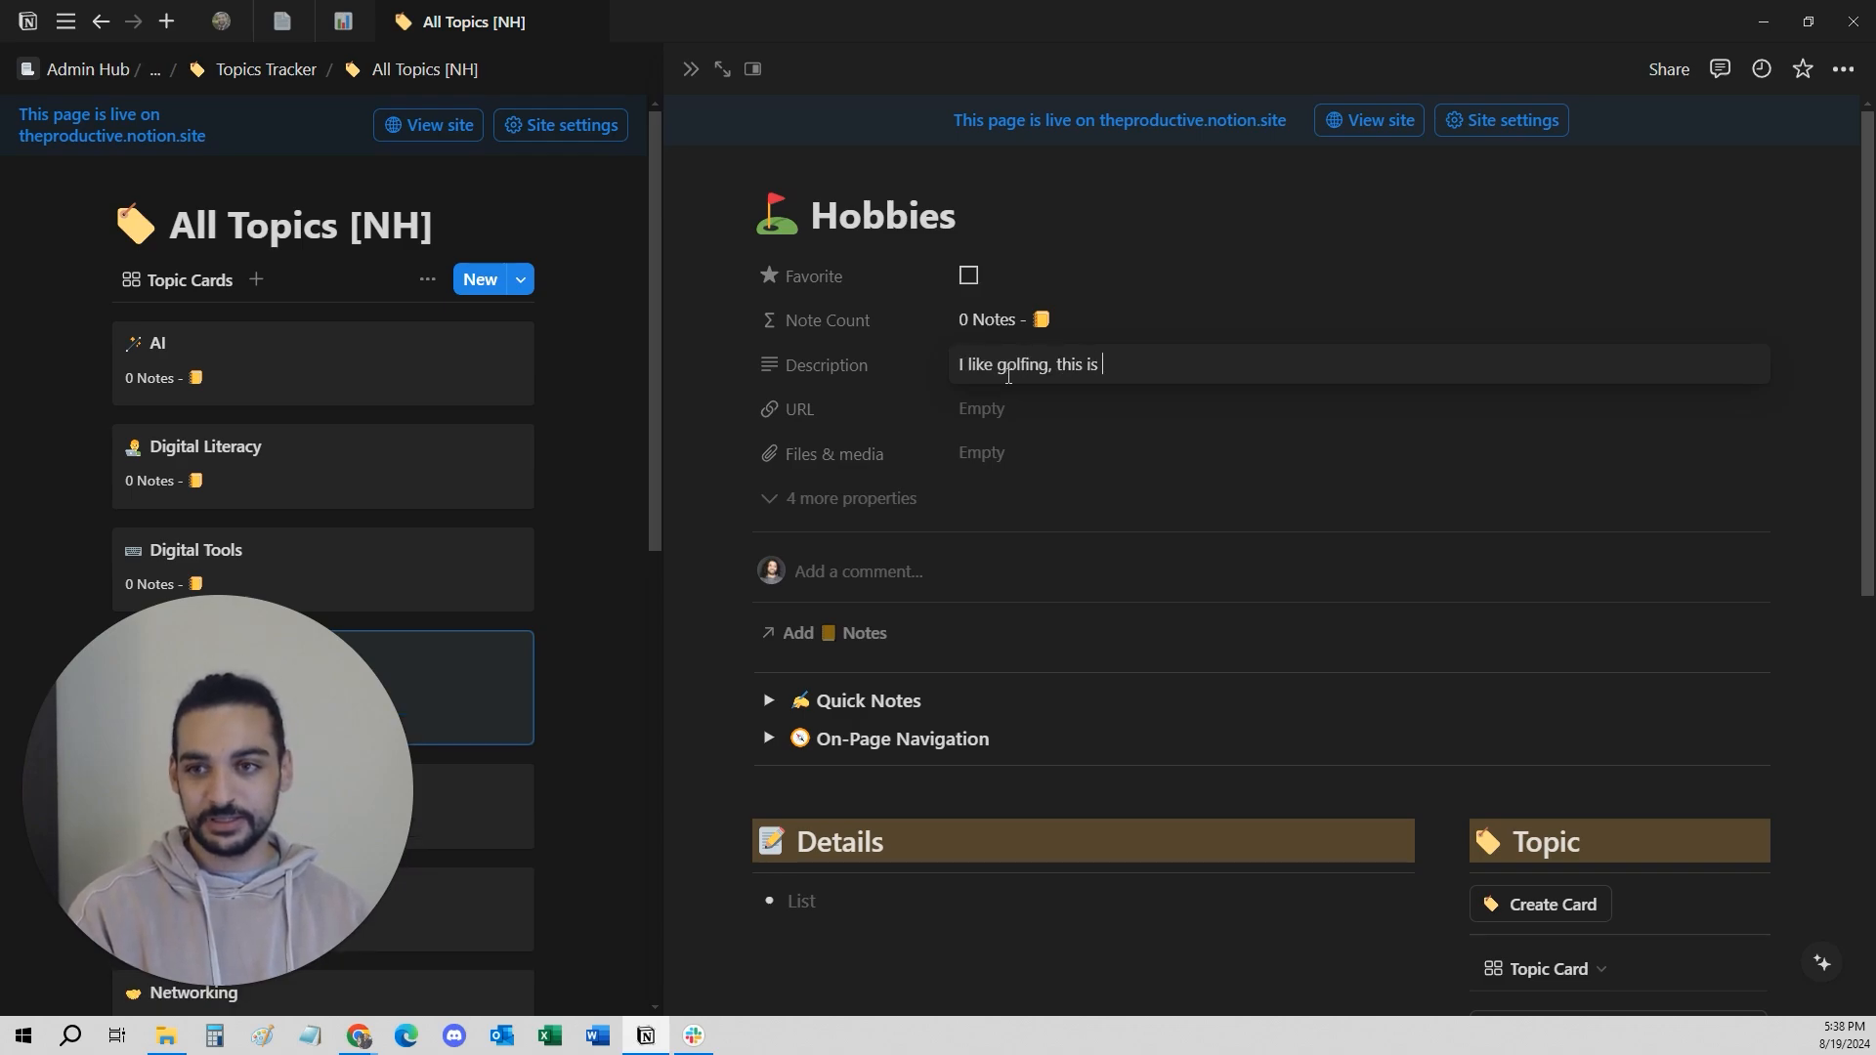
{"action": "type", "text": " my hob"}
{"action": "key", "text": "BackSpace"}
{"action": "key", "text": "BackSpace"}
{"action": "key", "text": "BackSpace"}
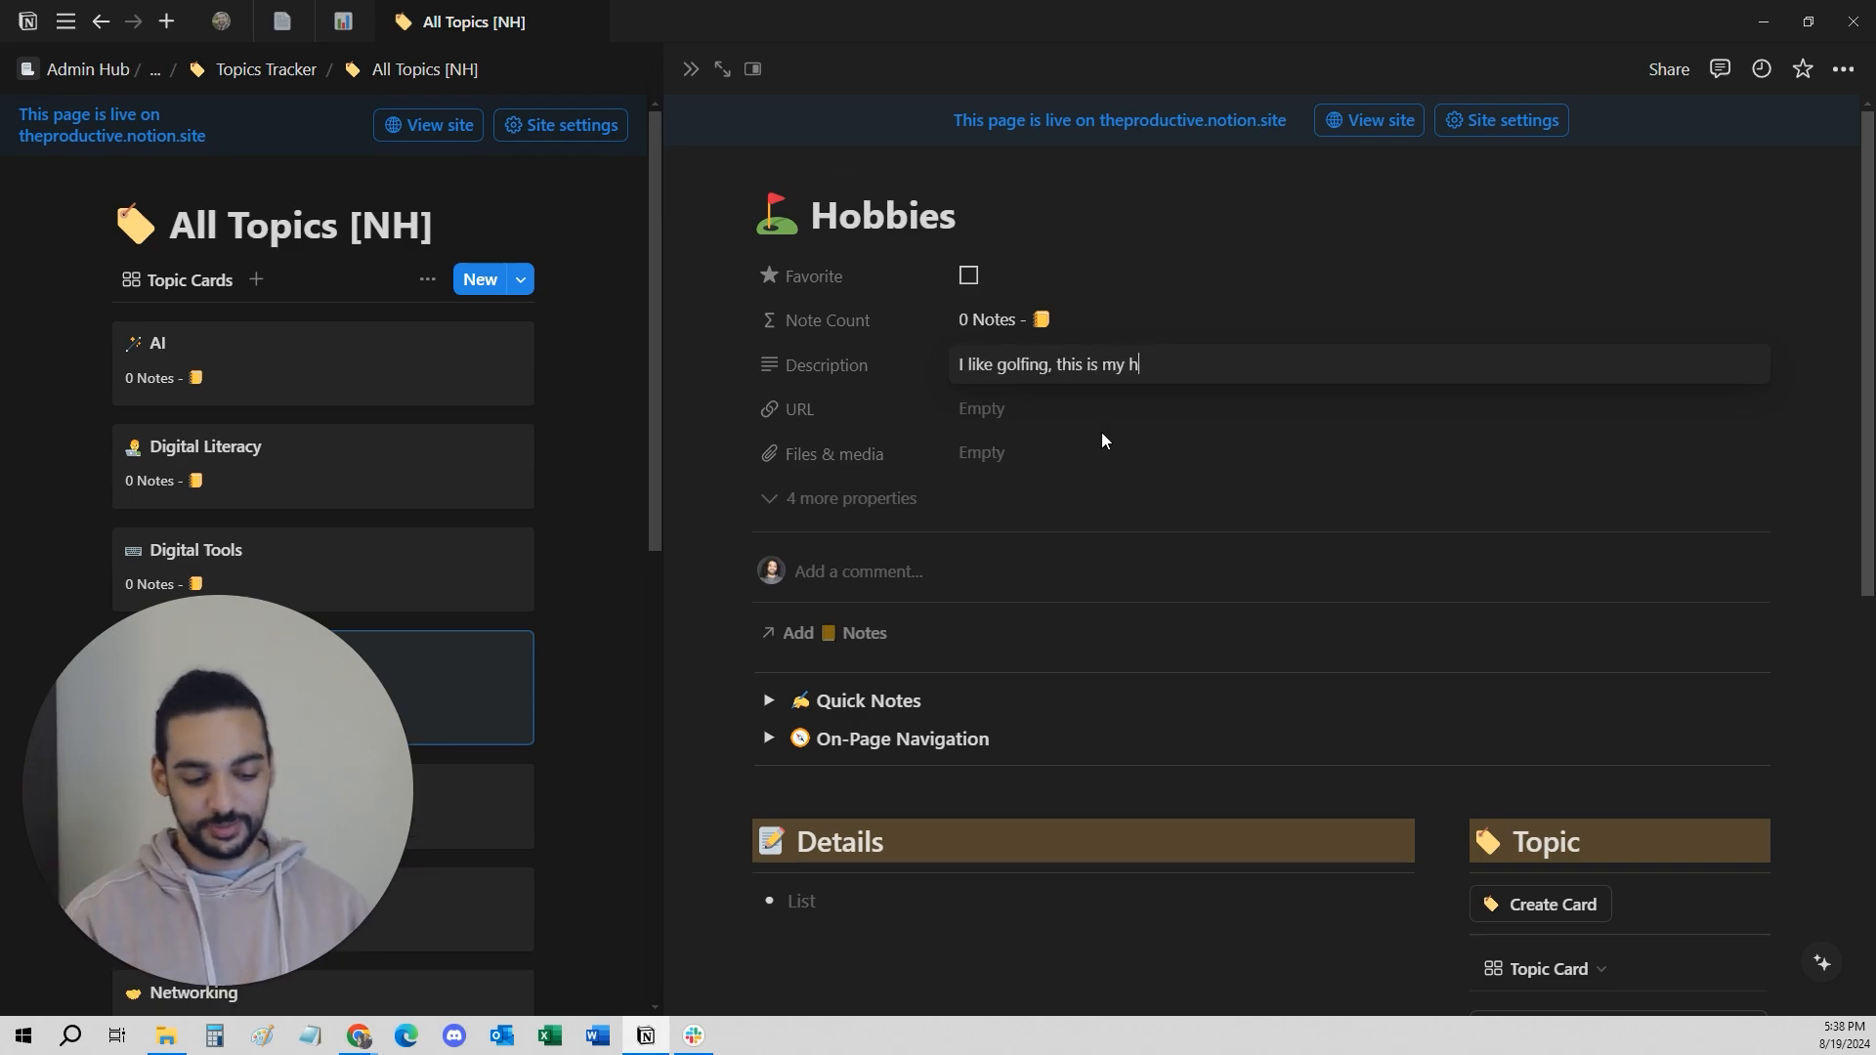
{"action": "type", "text": "tracker"}
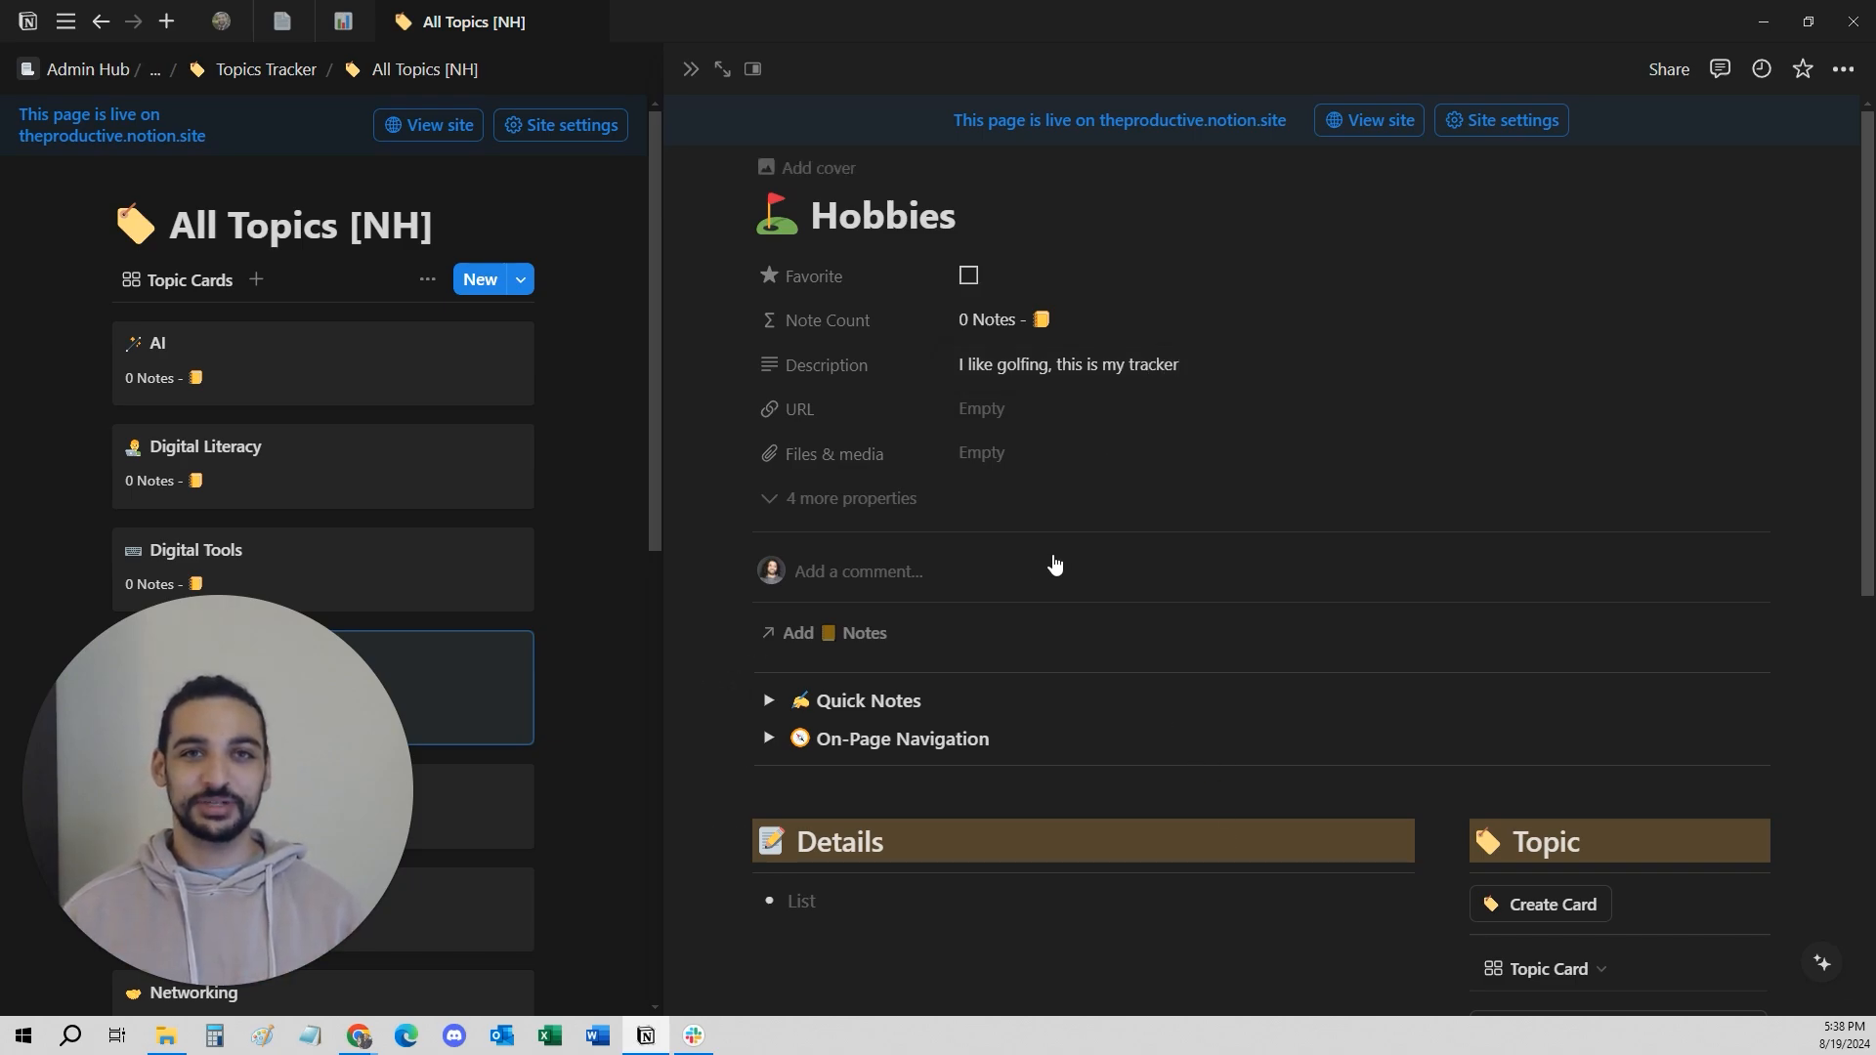
Create the topic card in the Topic section of the Hobbies page.
{"action": "scroll", "coordinate": [1583, 577], "scroll_direction": "down", "scroll_amount": 3}
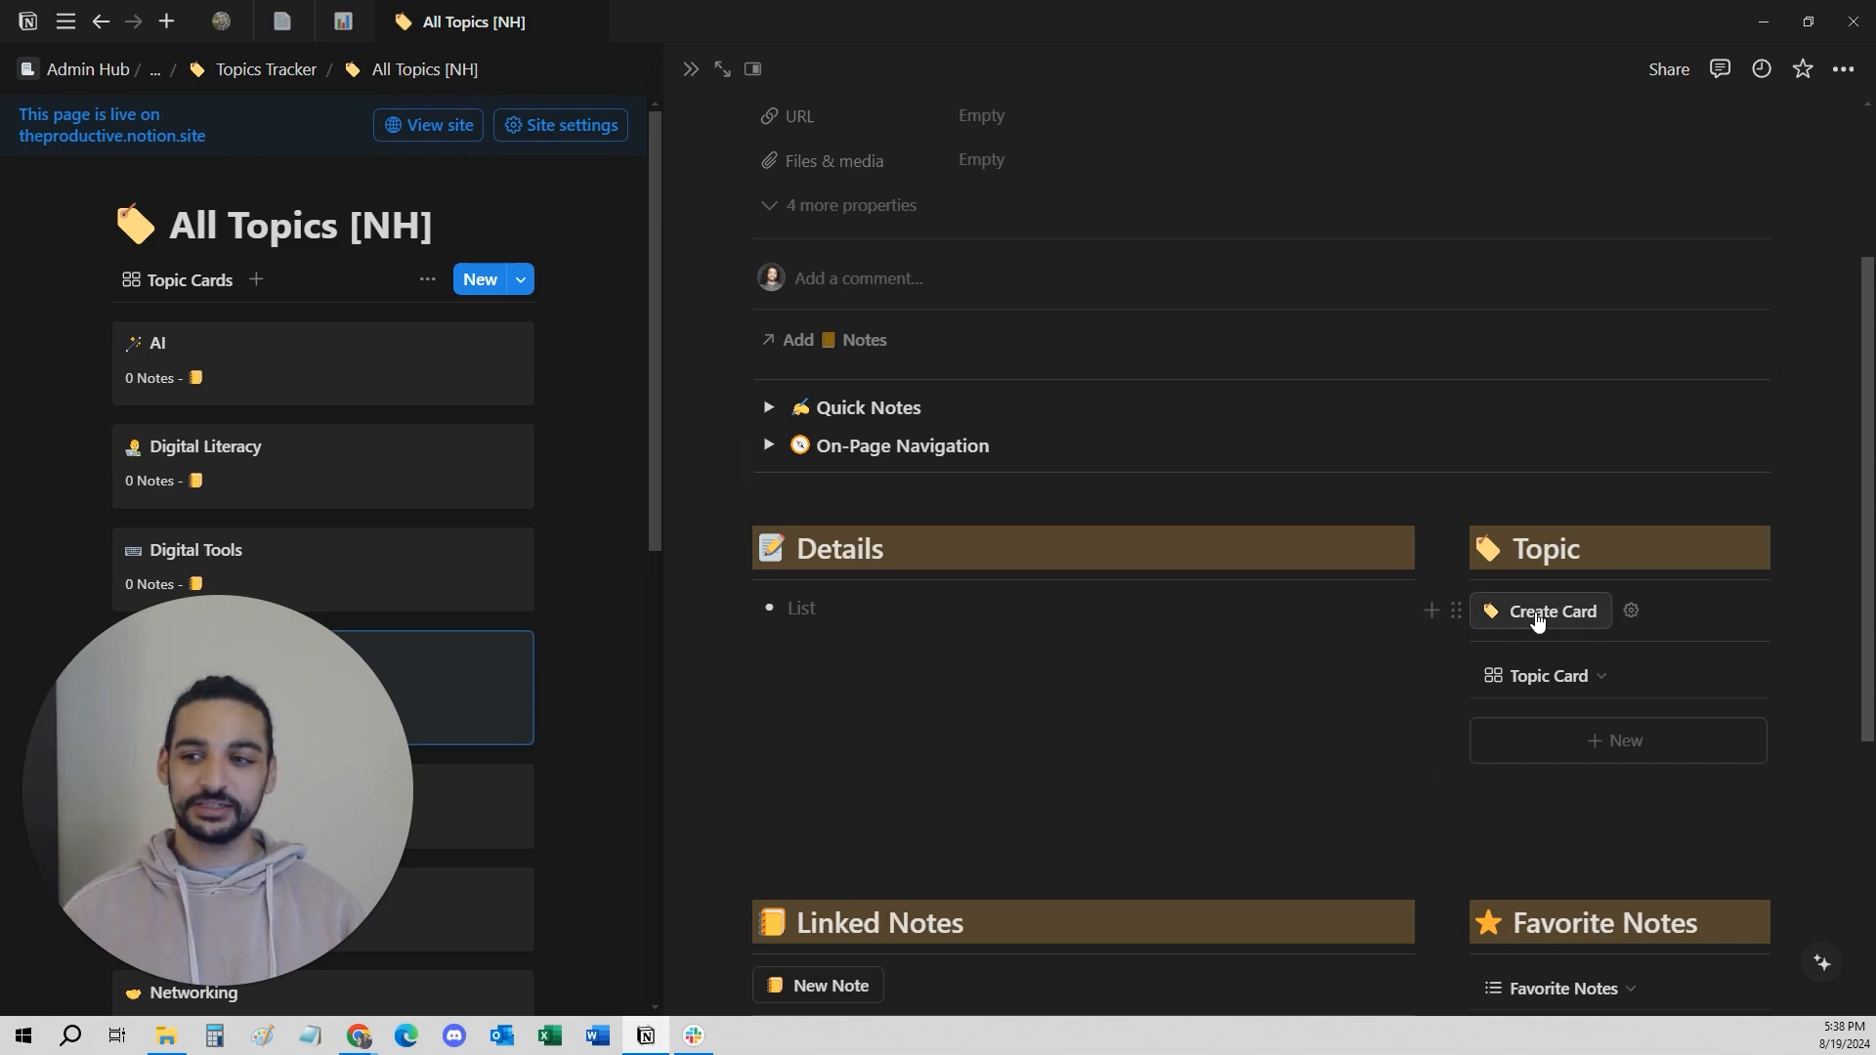
{"action": "scroll", "coordinate": [988, 168], "scroll_direction": "up", "scroll_amount": 3}
{"action": "scroll", "coordinate": [1760, 763], "scroll_direction": "down", "scroll_amount": 3}
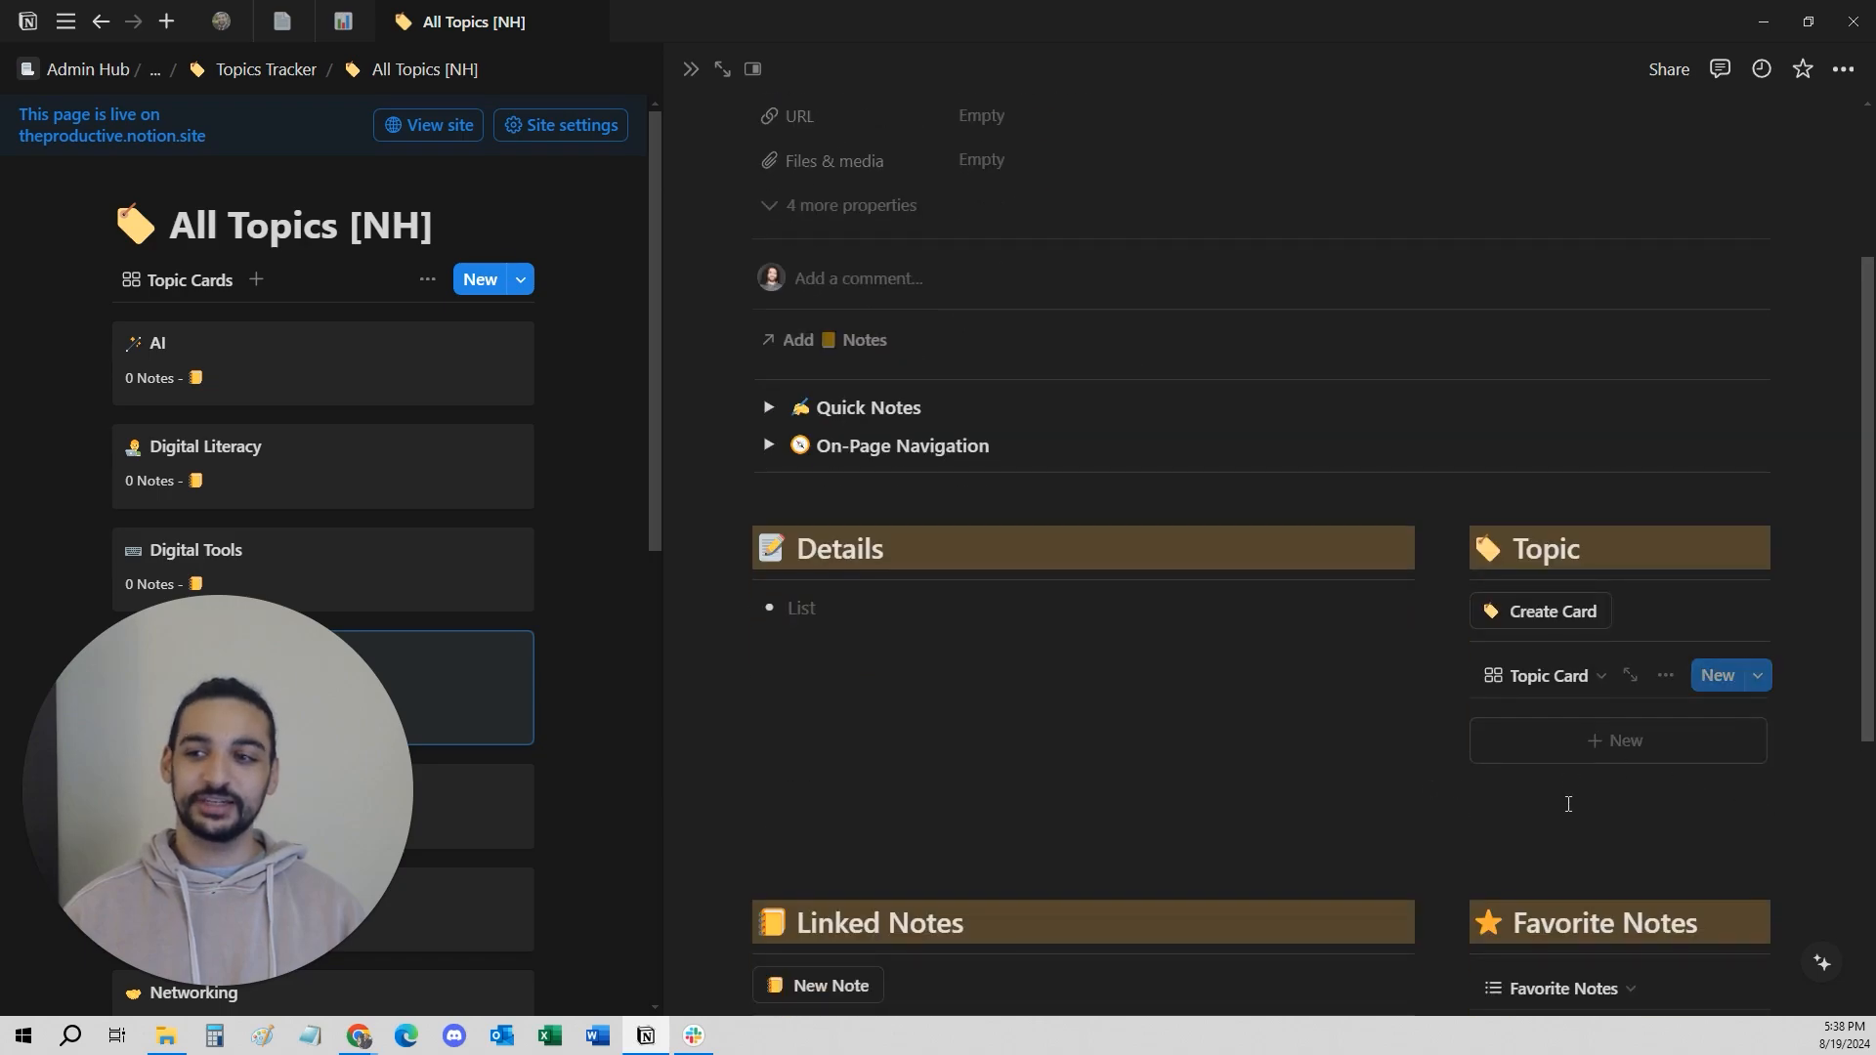
{"action": "left_click", "coordinate": [1546, 610]}
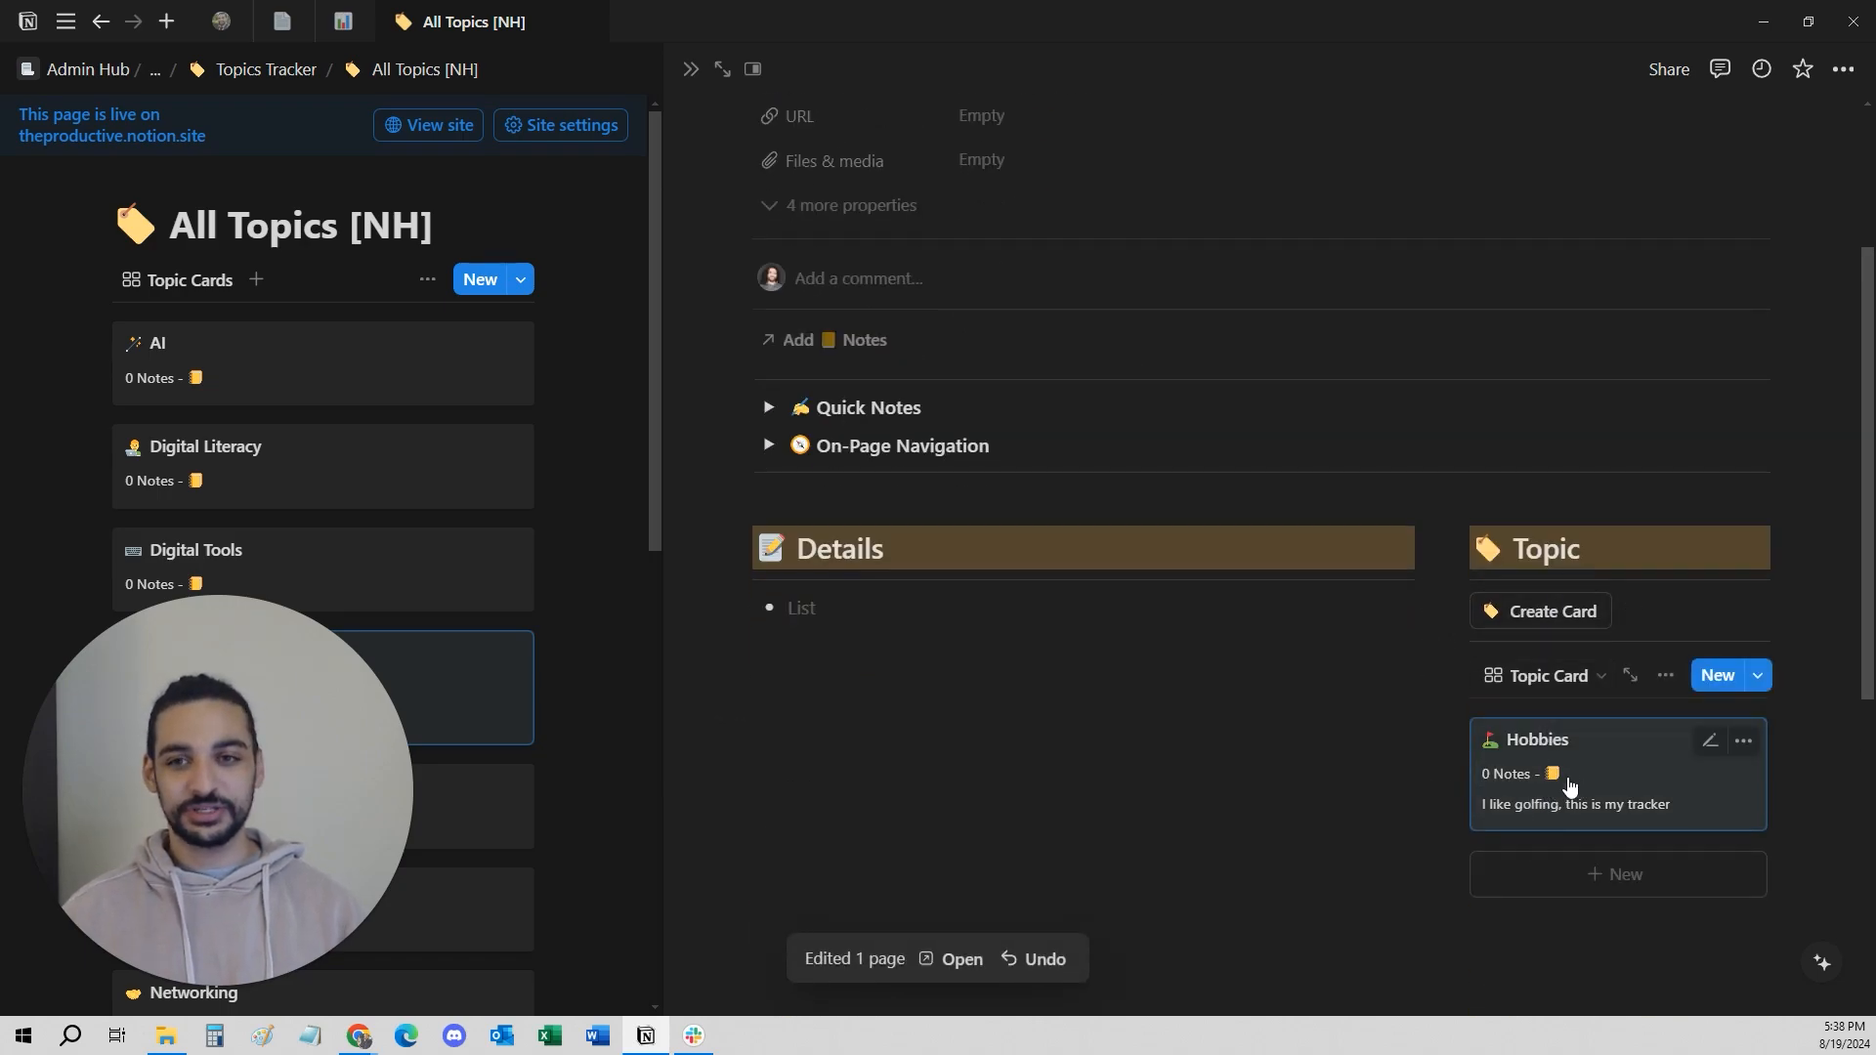
Create a new note from the Linked Notes section of Hobbies and go back to the topic.
{"action": "scroll", "coordinate": [1264, 704], "scroll_direction": "up", "scroll_amount": 3}
{"action": "scroll", "coordinate": [1327, 621], "scroll_direction": "down", "scroll_amount": 7}
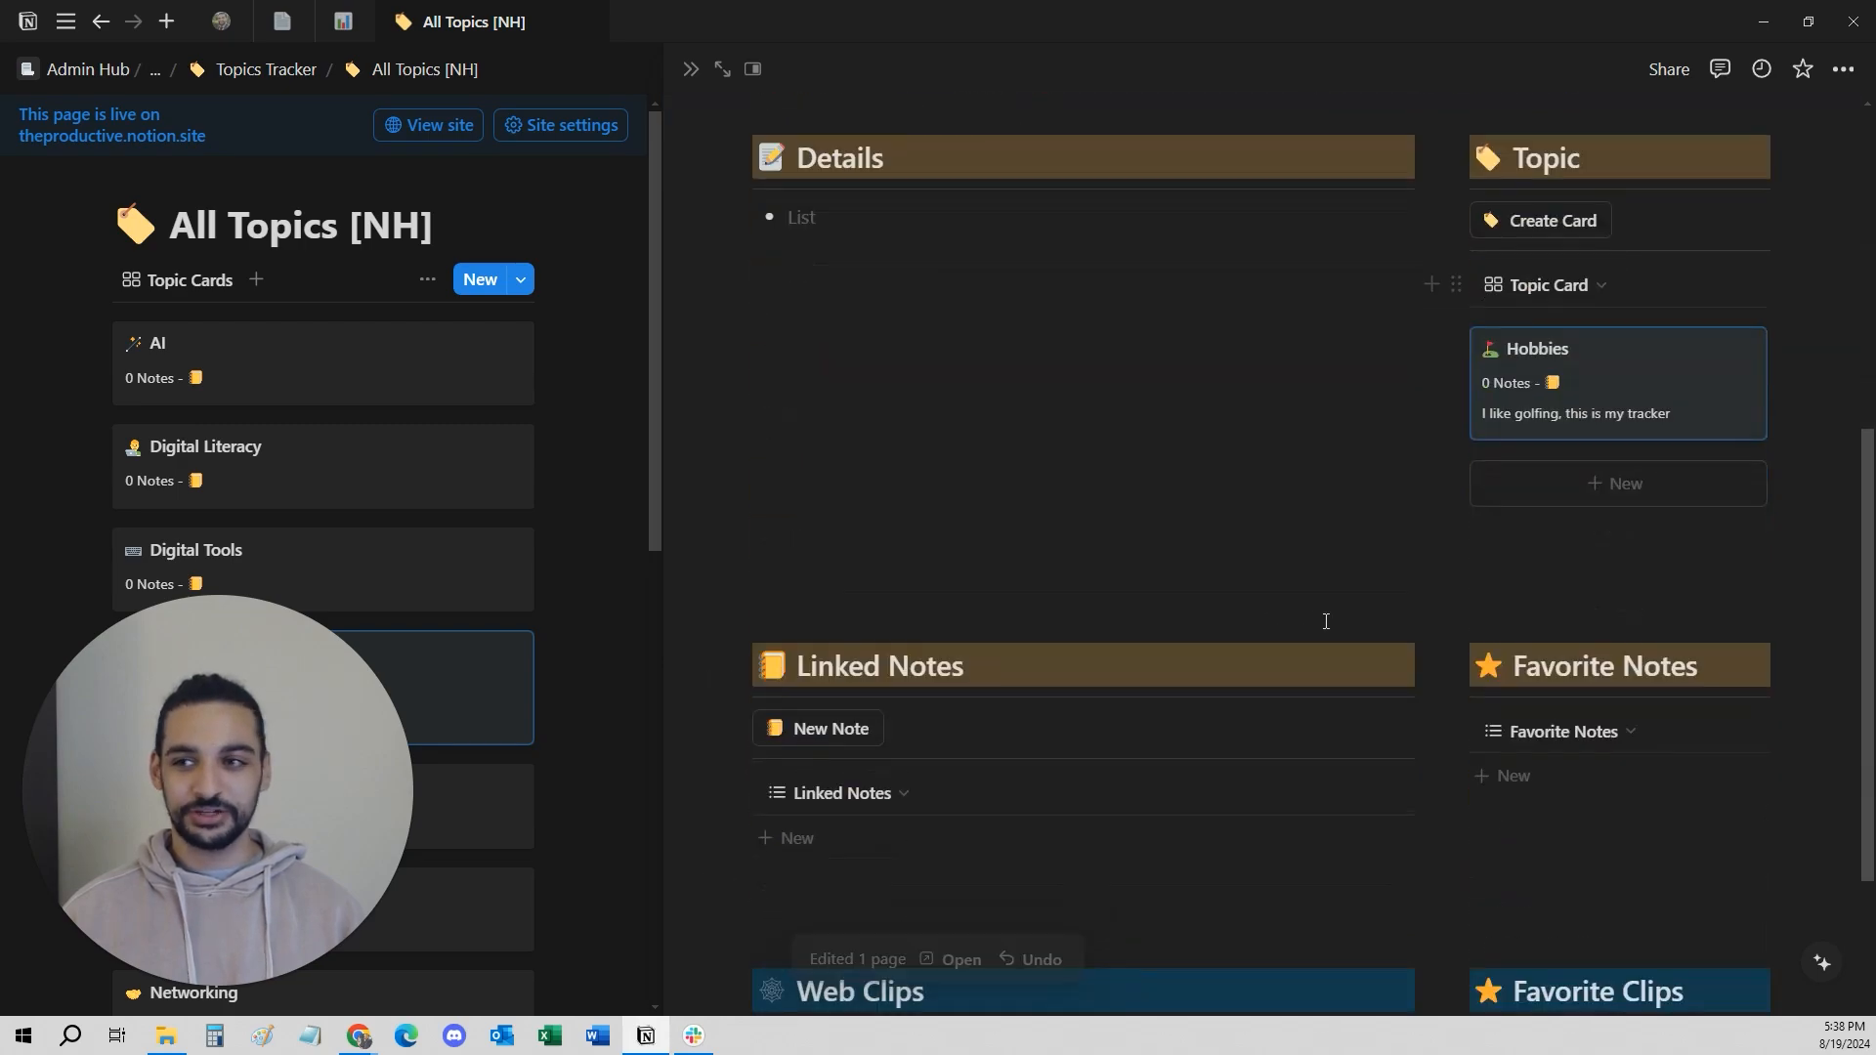
{"action": "scroll", "coordinate": [913, 466], "scroll_direction": "down", "scroll_amount": 1}
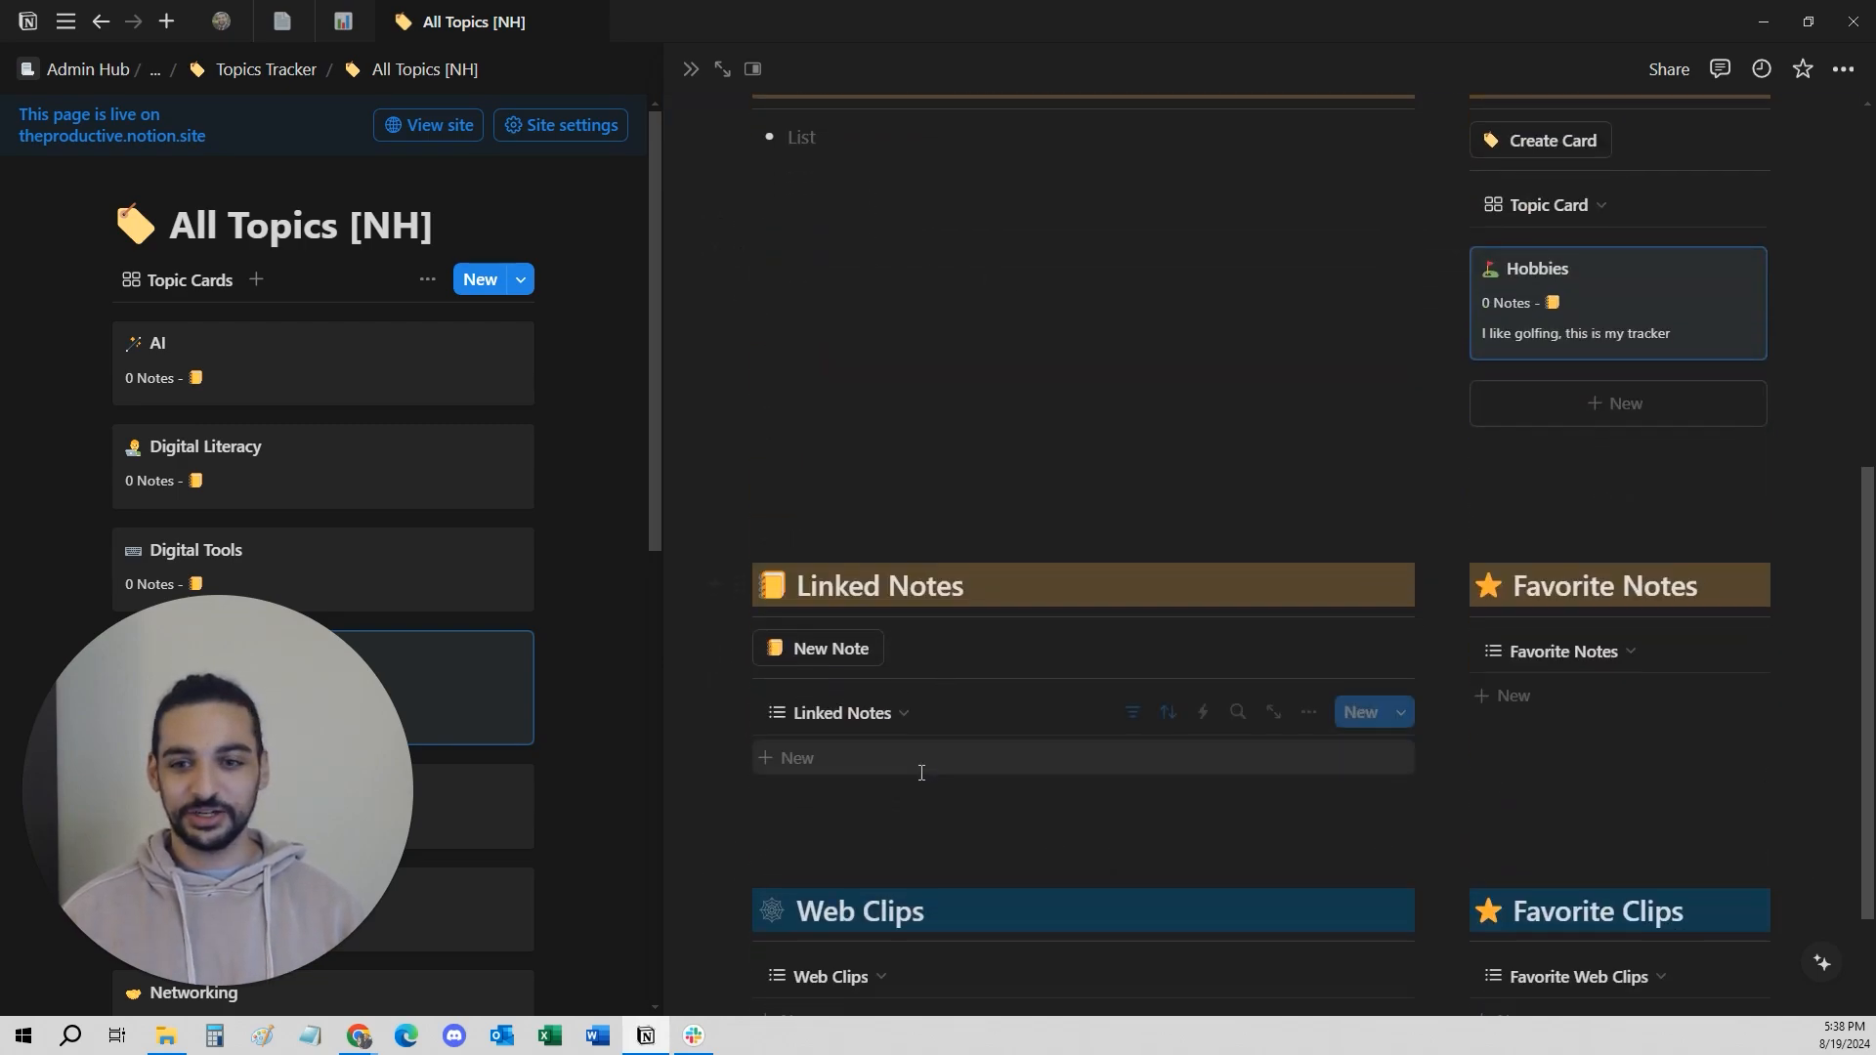
{"action": "left_click", "coordinate": [827, 632]}
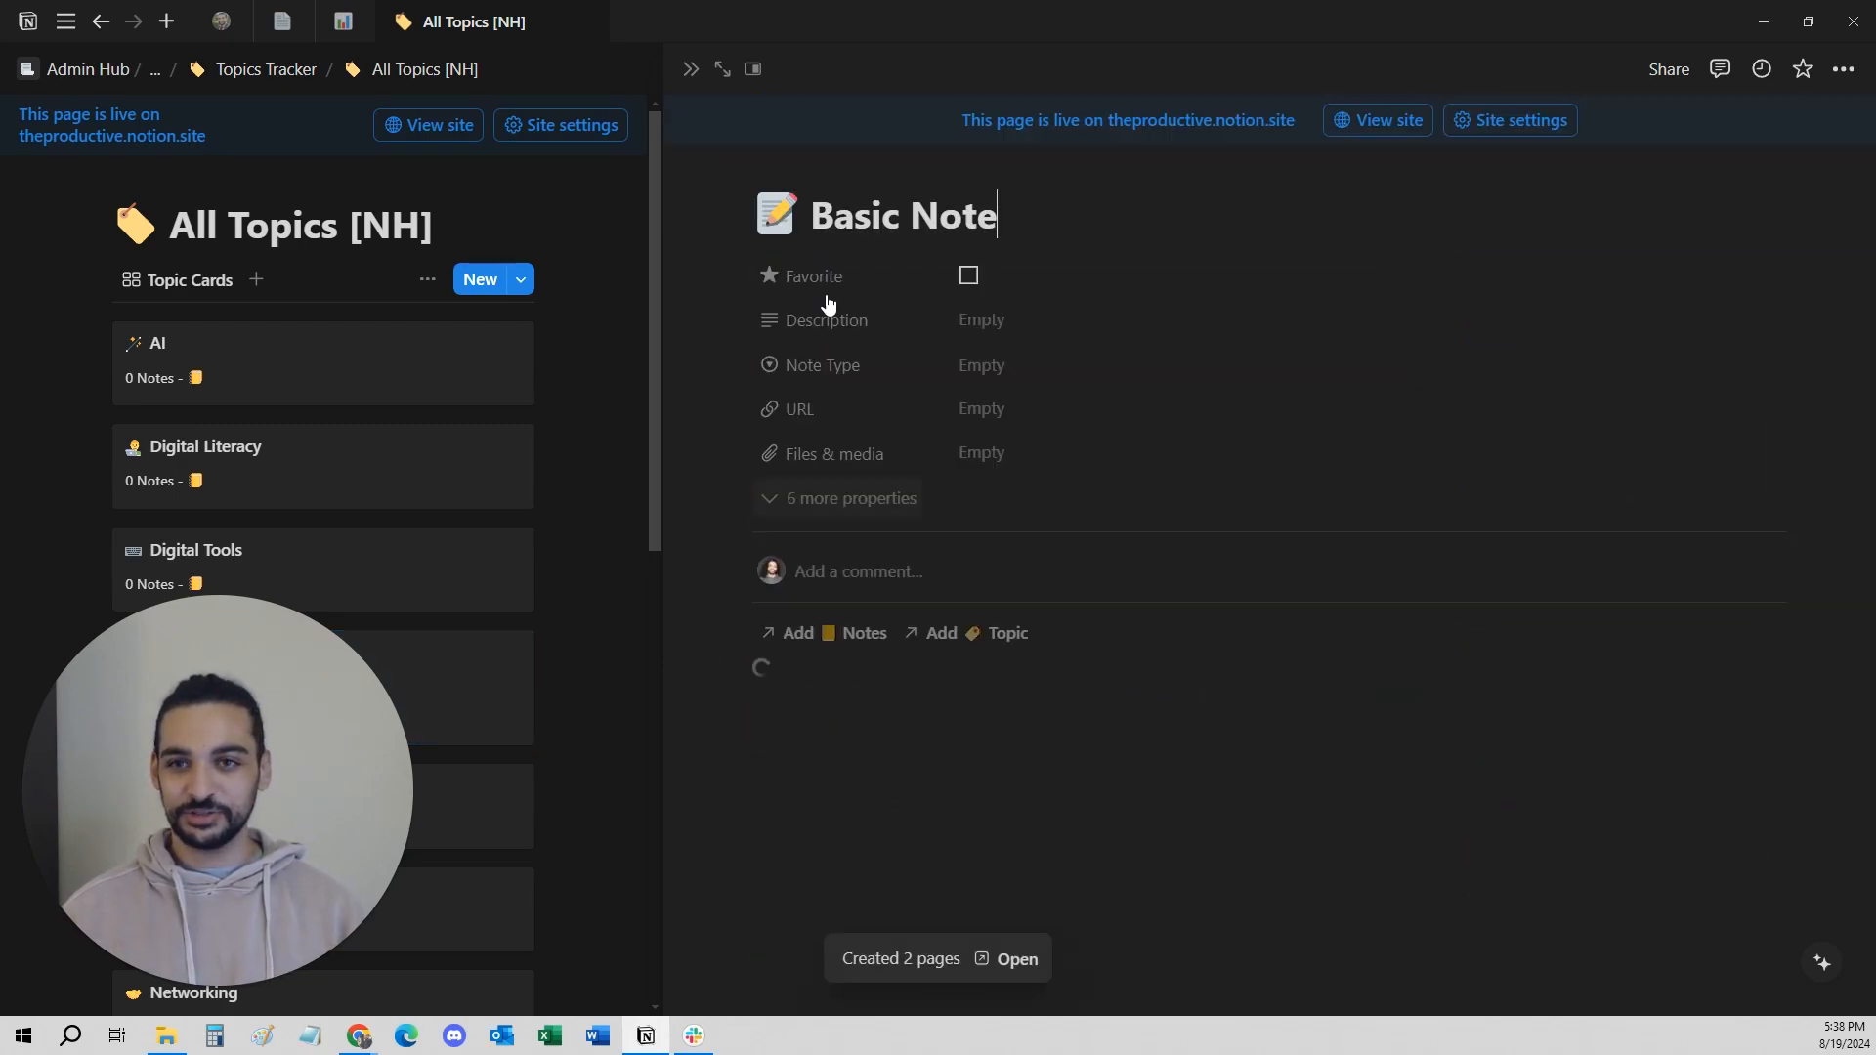
{"action": "key", "text": "ctrl+["}
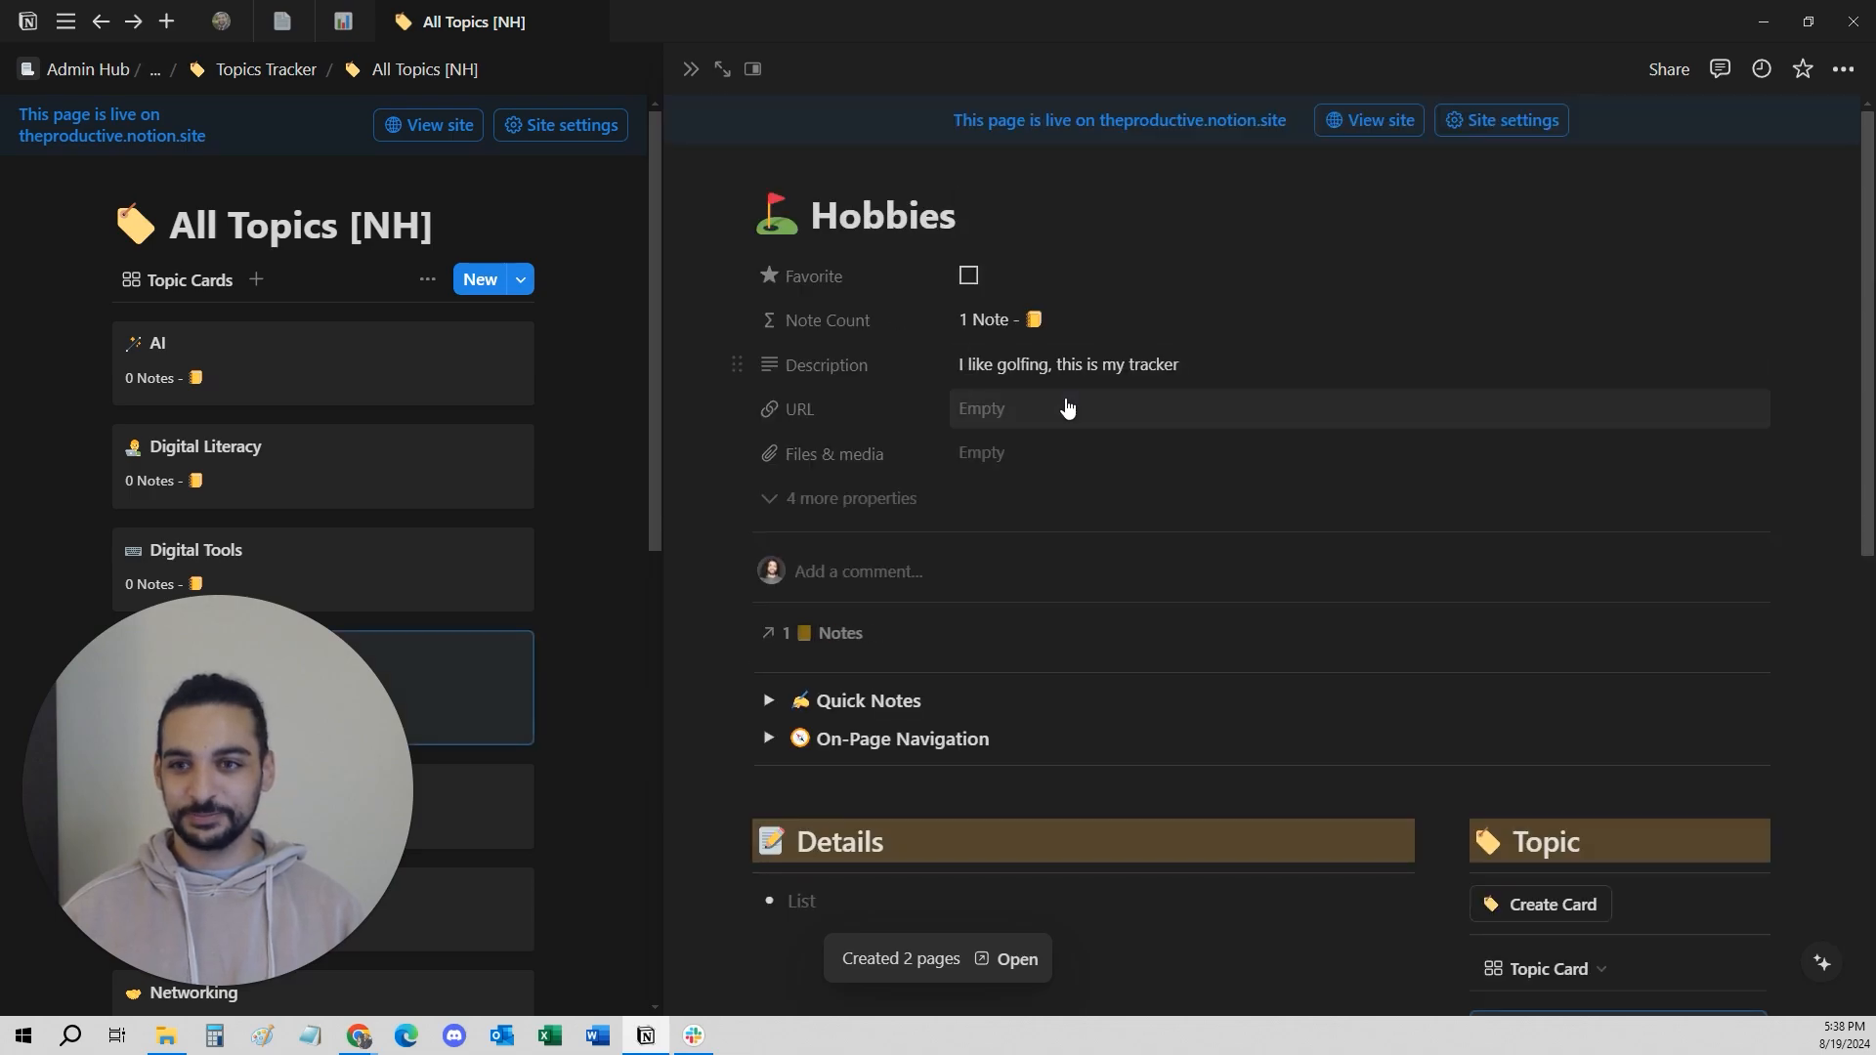
Open the Hobbies topic as a full page and create another note from its Linked Notes section.
{"action": "scroll", "coordinate": [1068, 406], "scroll_direction": "down", "scroll_amount": 8}
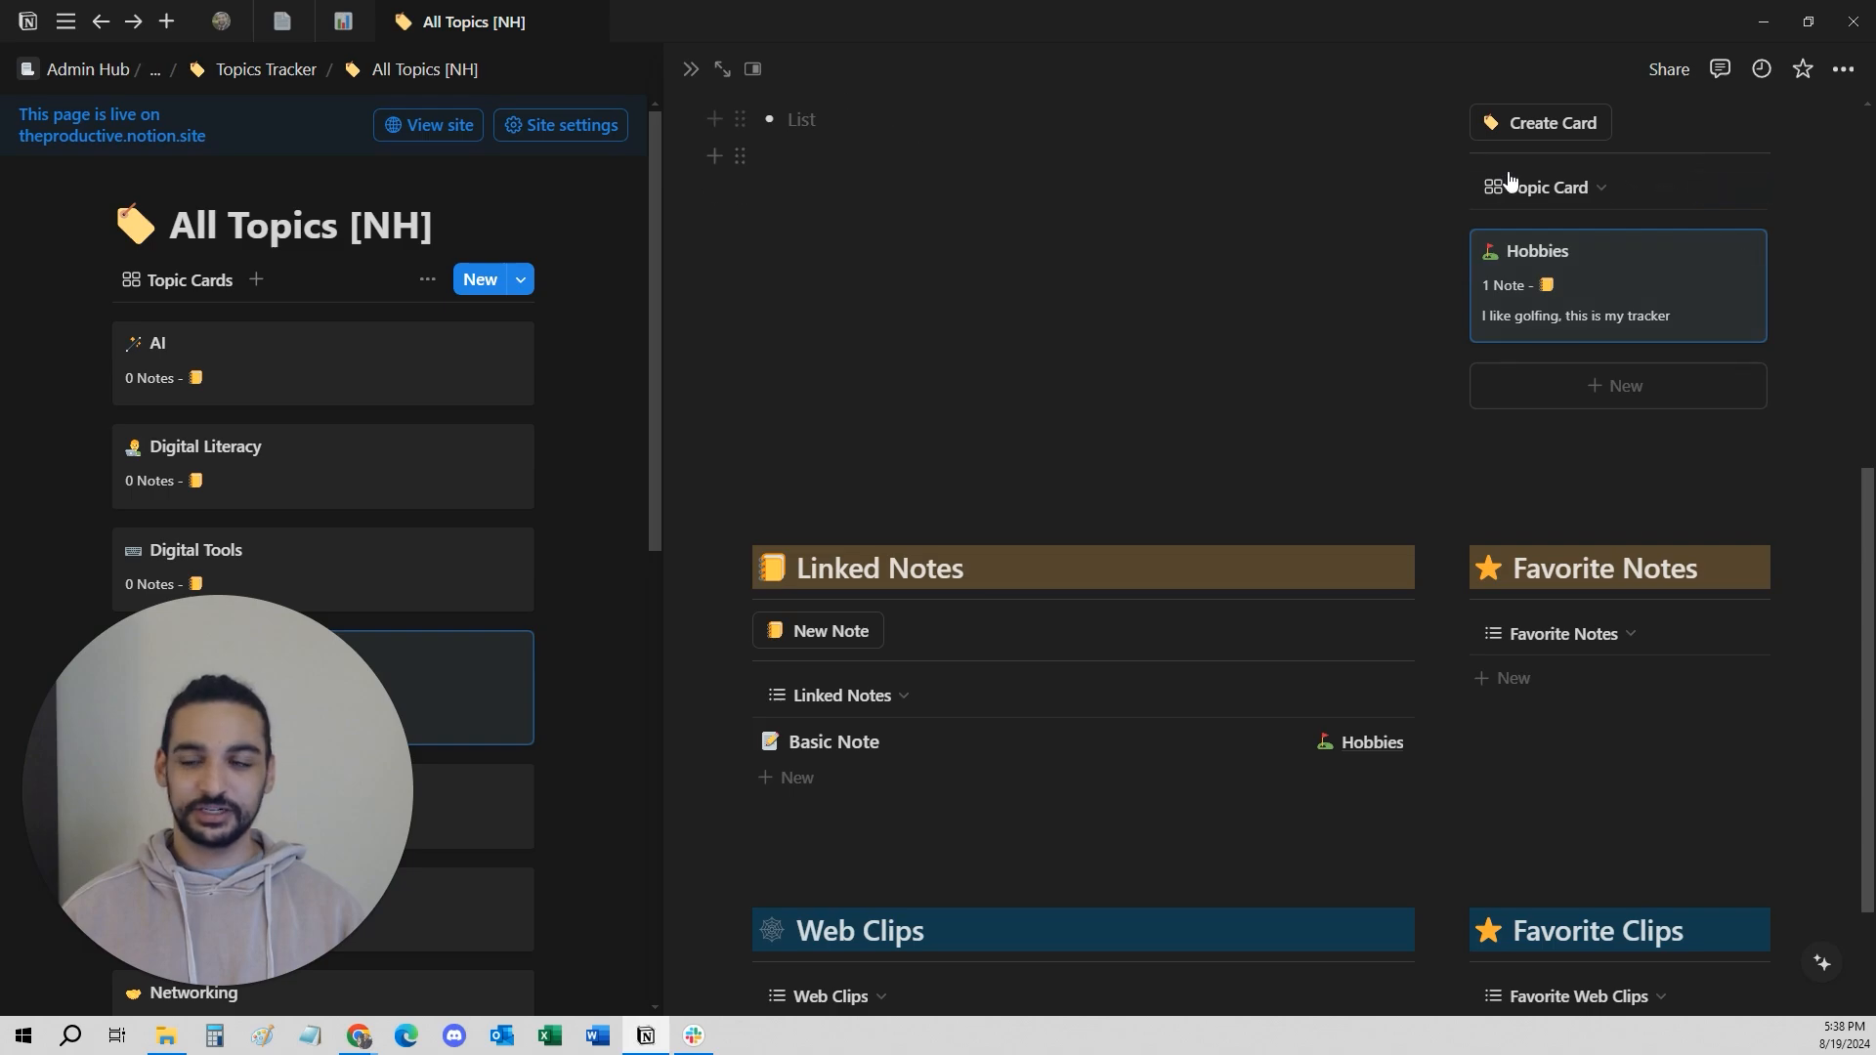
{"action": "left_click", "coordinate": [722, 68]}
{"action": "scroll", "coordinate": [759, 378], "scroll_direction": "down", "scroll_amount": 10}
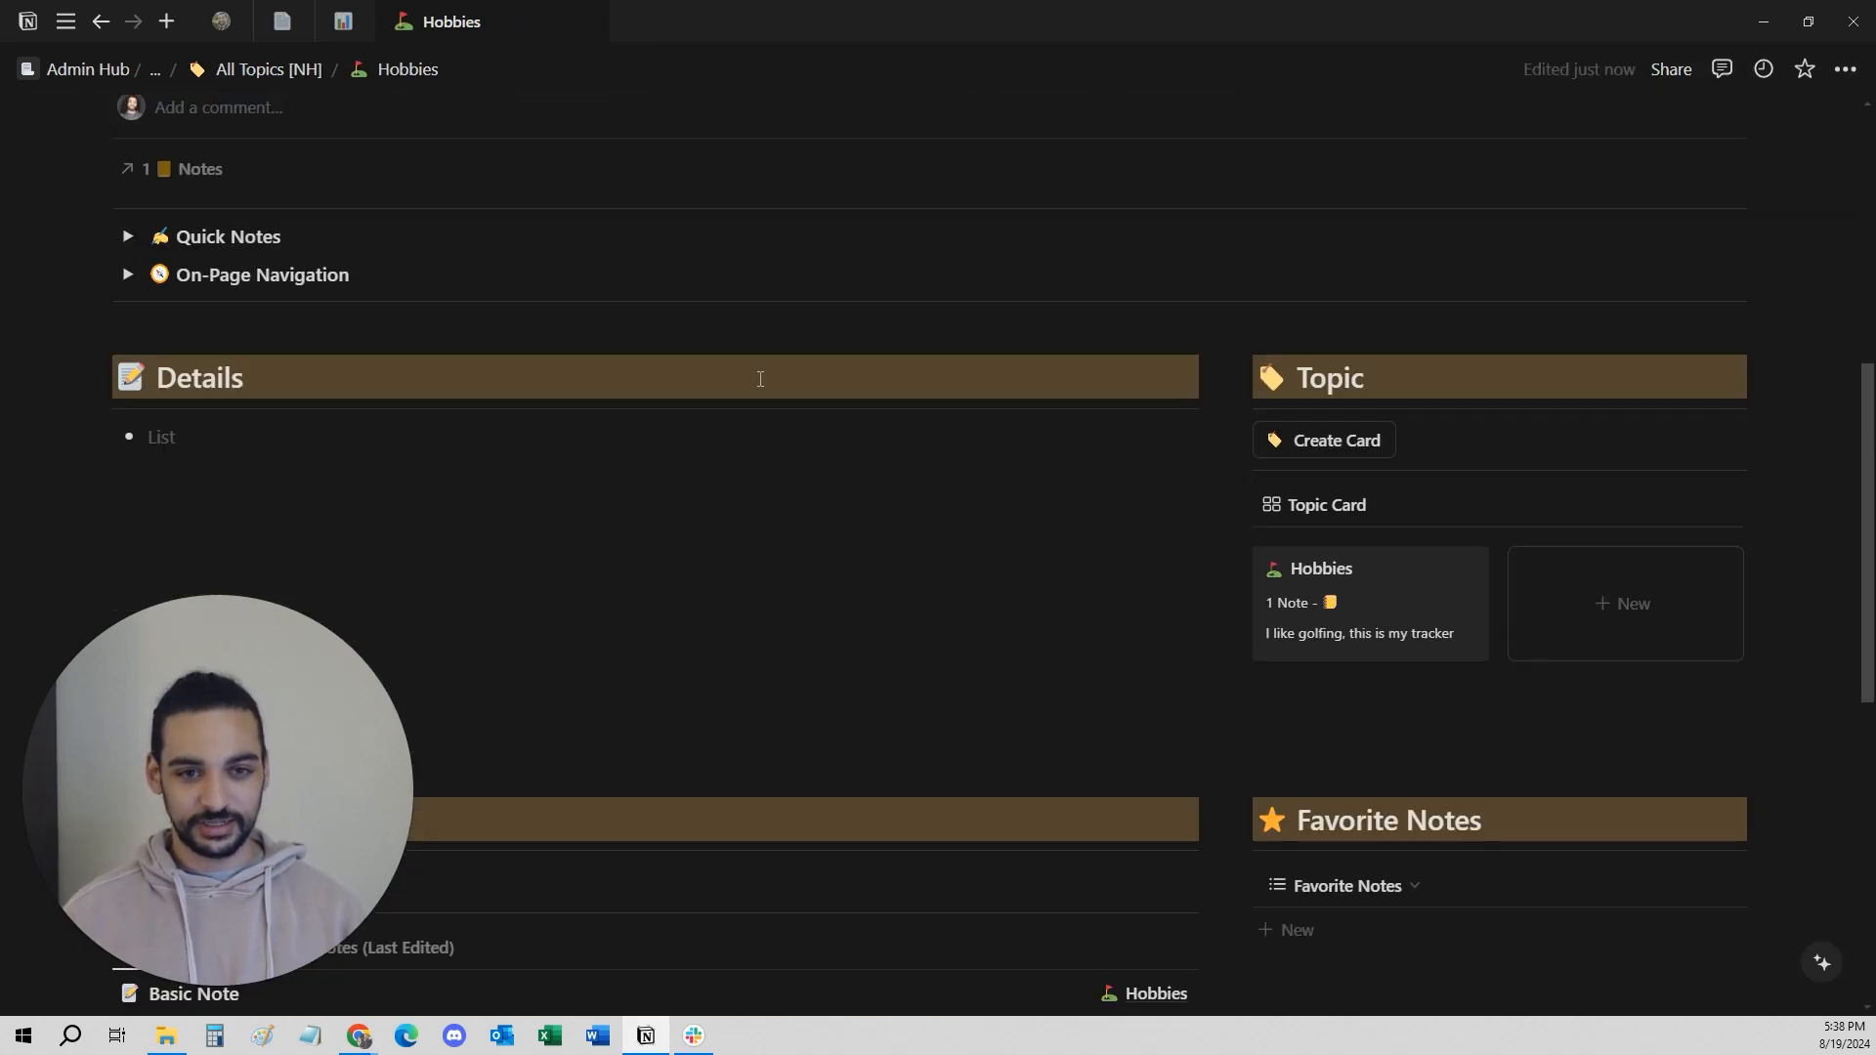
{"action": "scroll", "coordinate": [713, 403], "scroll_direction": "down", "scroll_amount": 2}
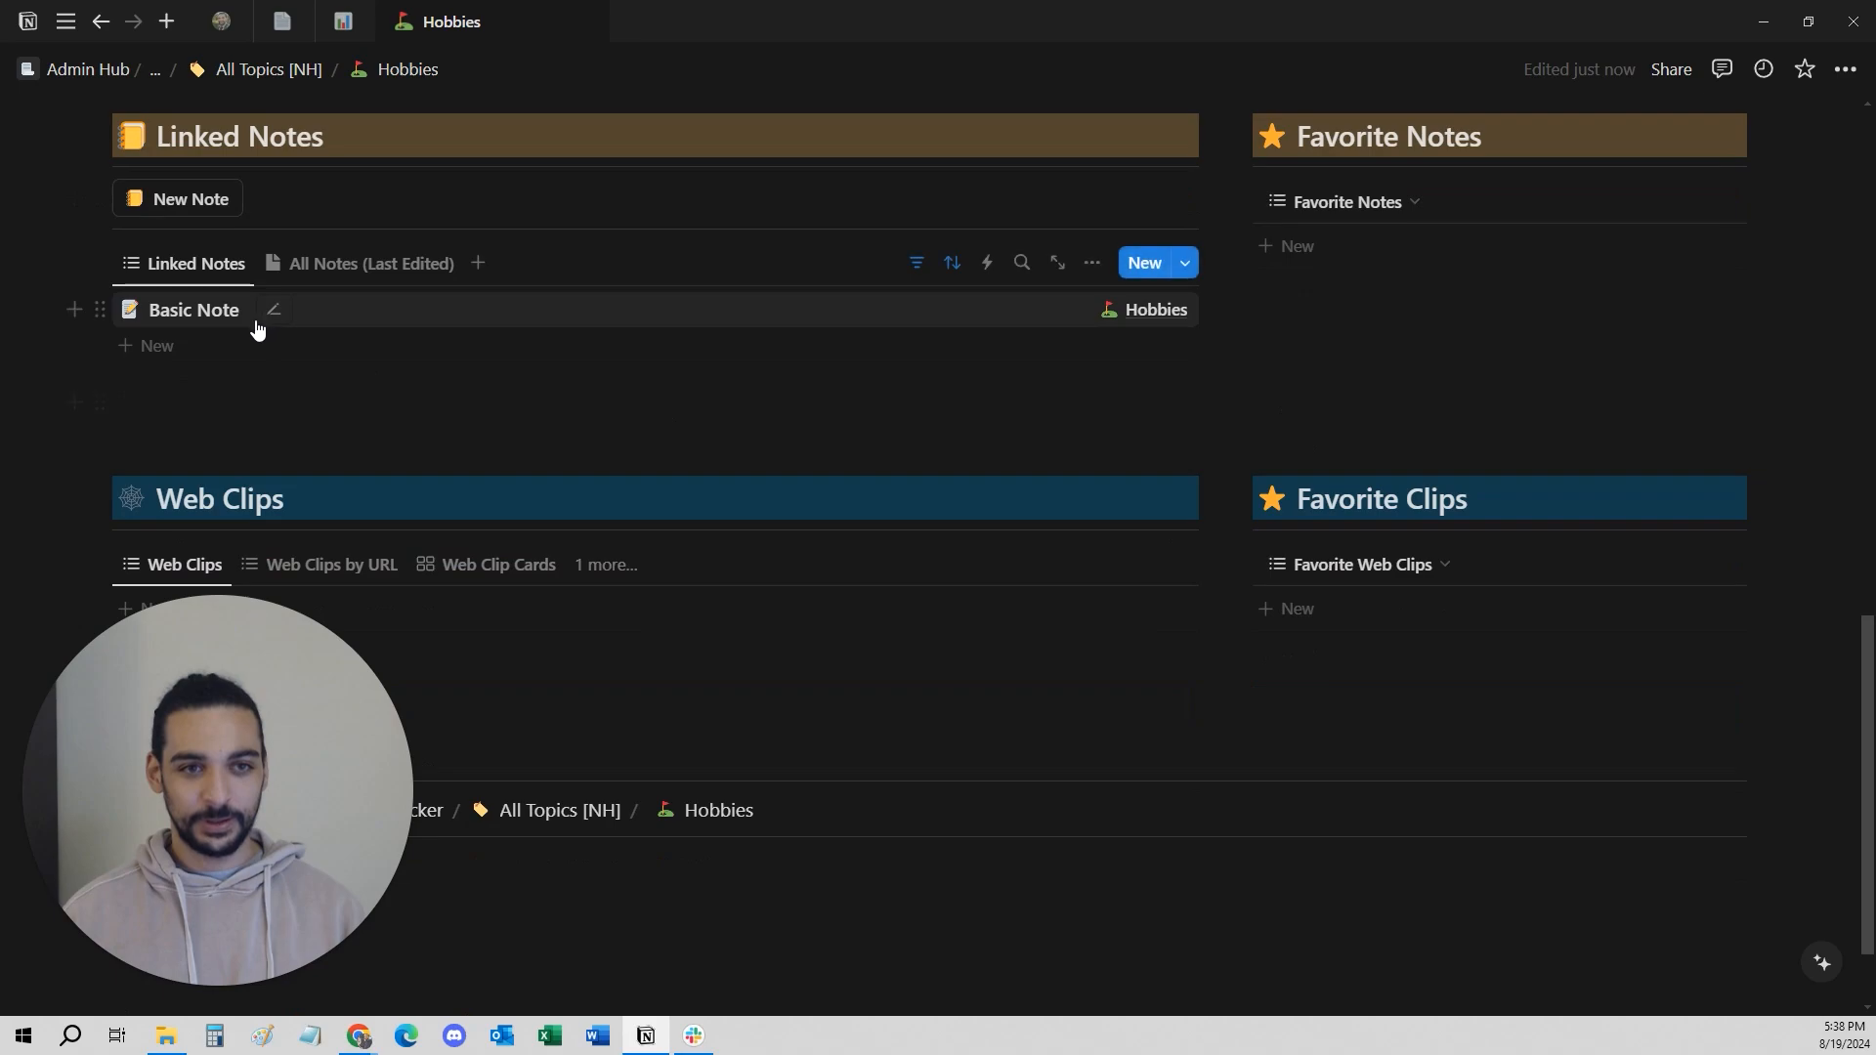
{"action": "left_click", "coordinate": [186, 212]}
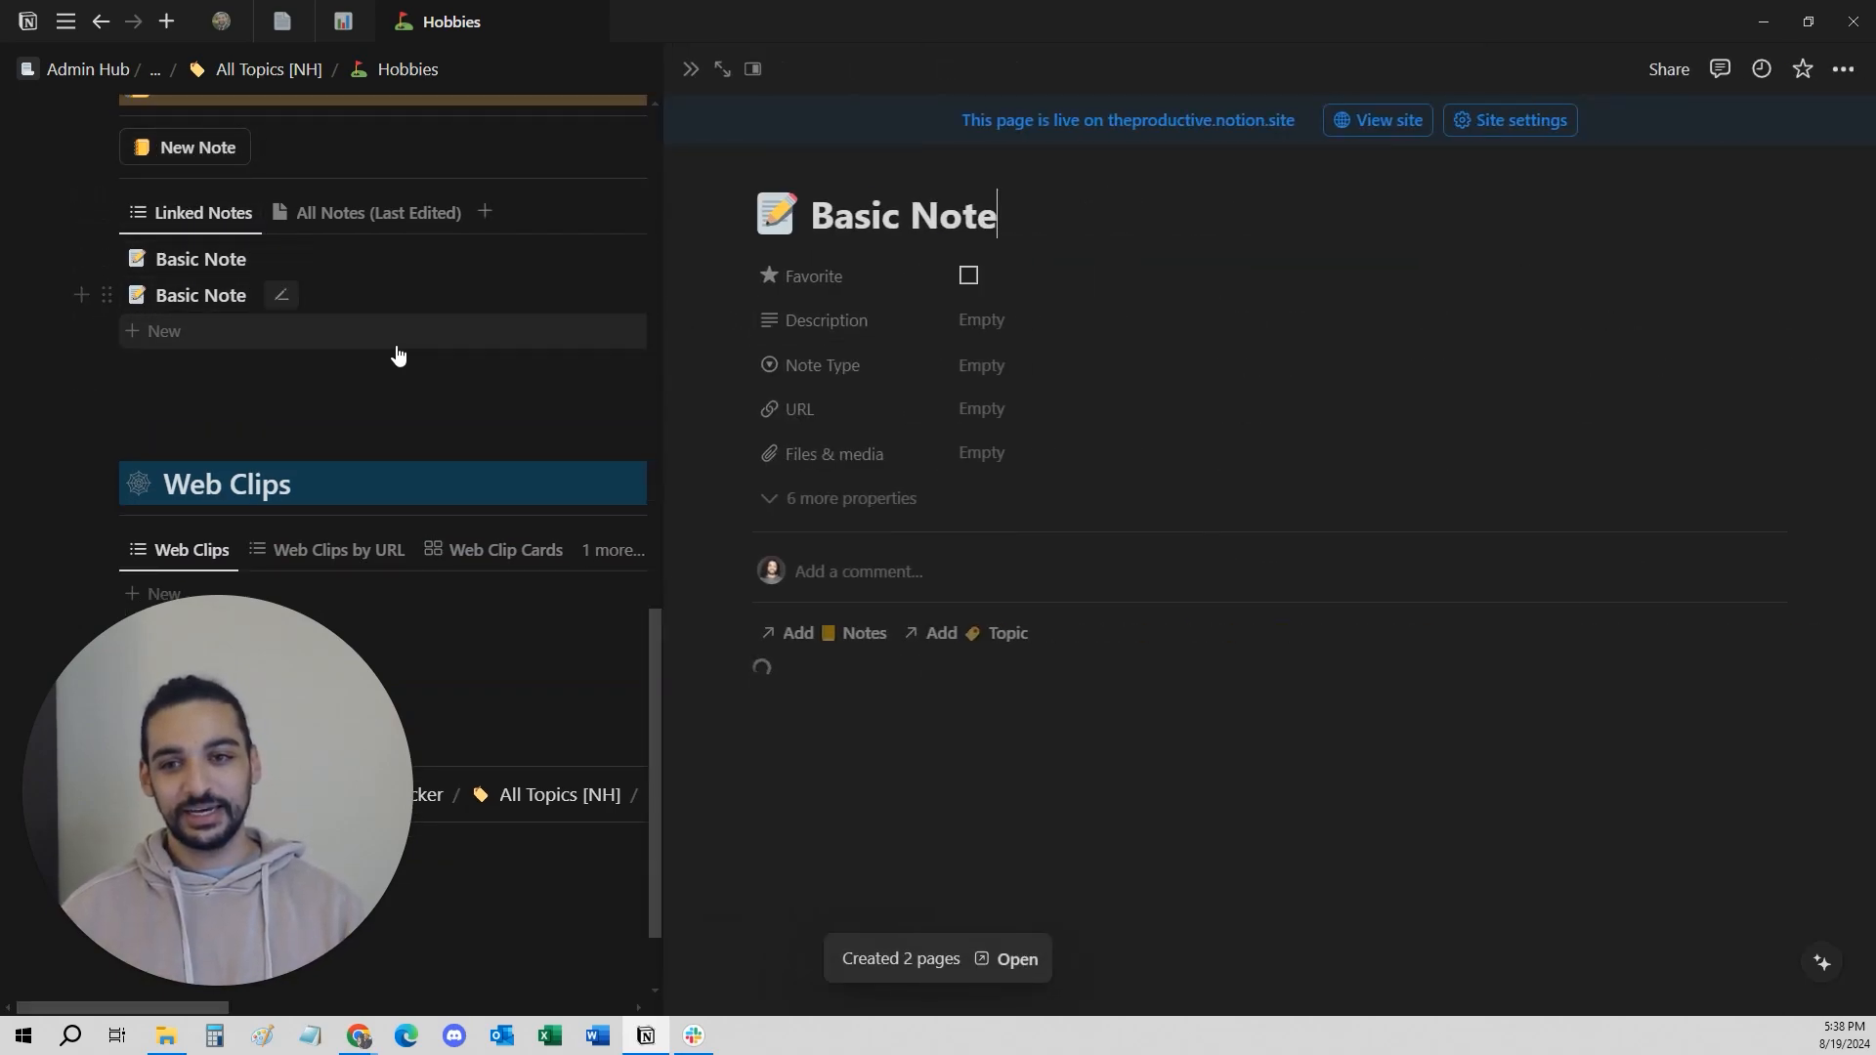
Close the new note's preview and review the note count on the Hobbies topic card and the Linked Notes list.
{"action": "scroll", "coordinate": [398, 352], "scroll_direction": "up", "scroll_amount": 5}
{"action": "scroll", "coordinate": [398, 347], "scroll_direction": "up", "scroll_amount": 1}
{"action": "scroll", "coordinate": [489, 293], "scroll_direction": "up", "scroll_amount": 2}
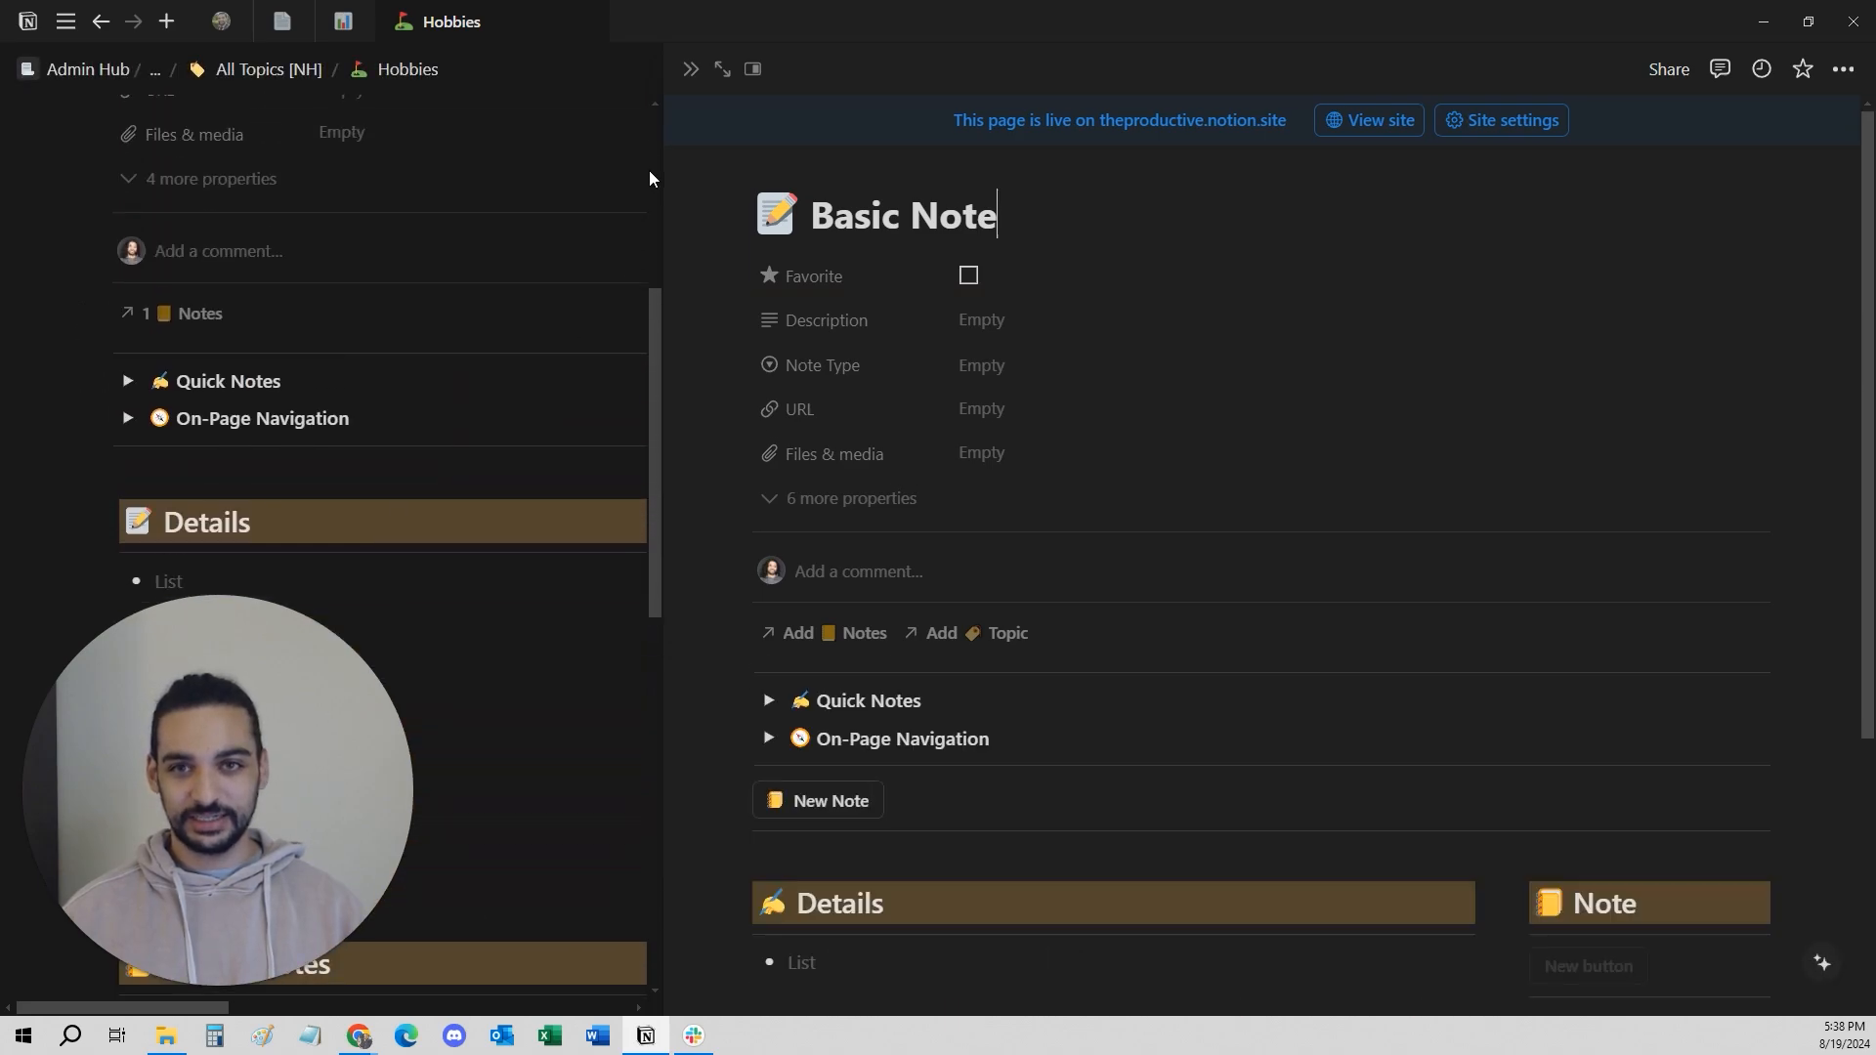
{"action": "left_click", "coordinate": [690, 68]}
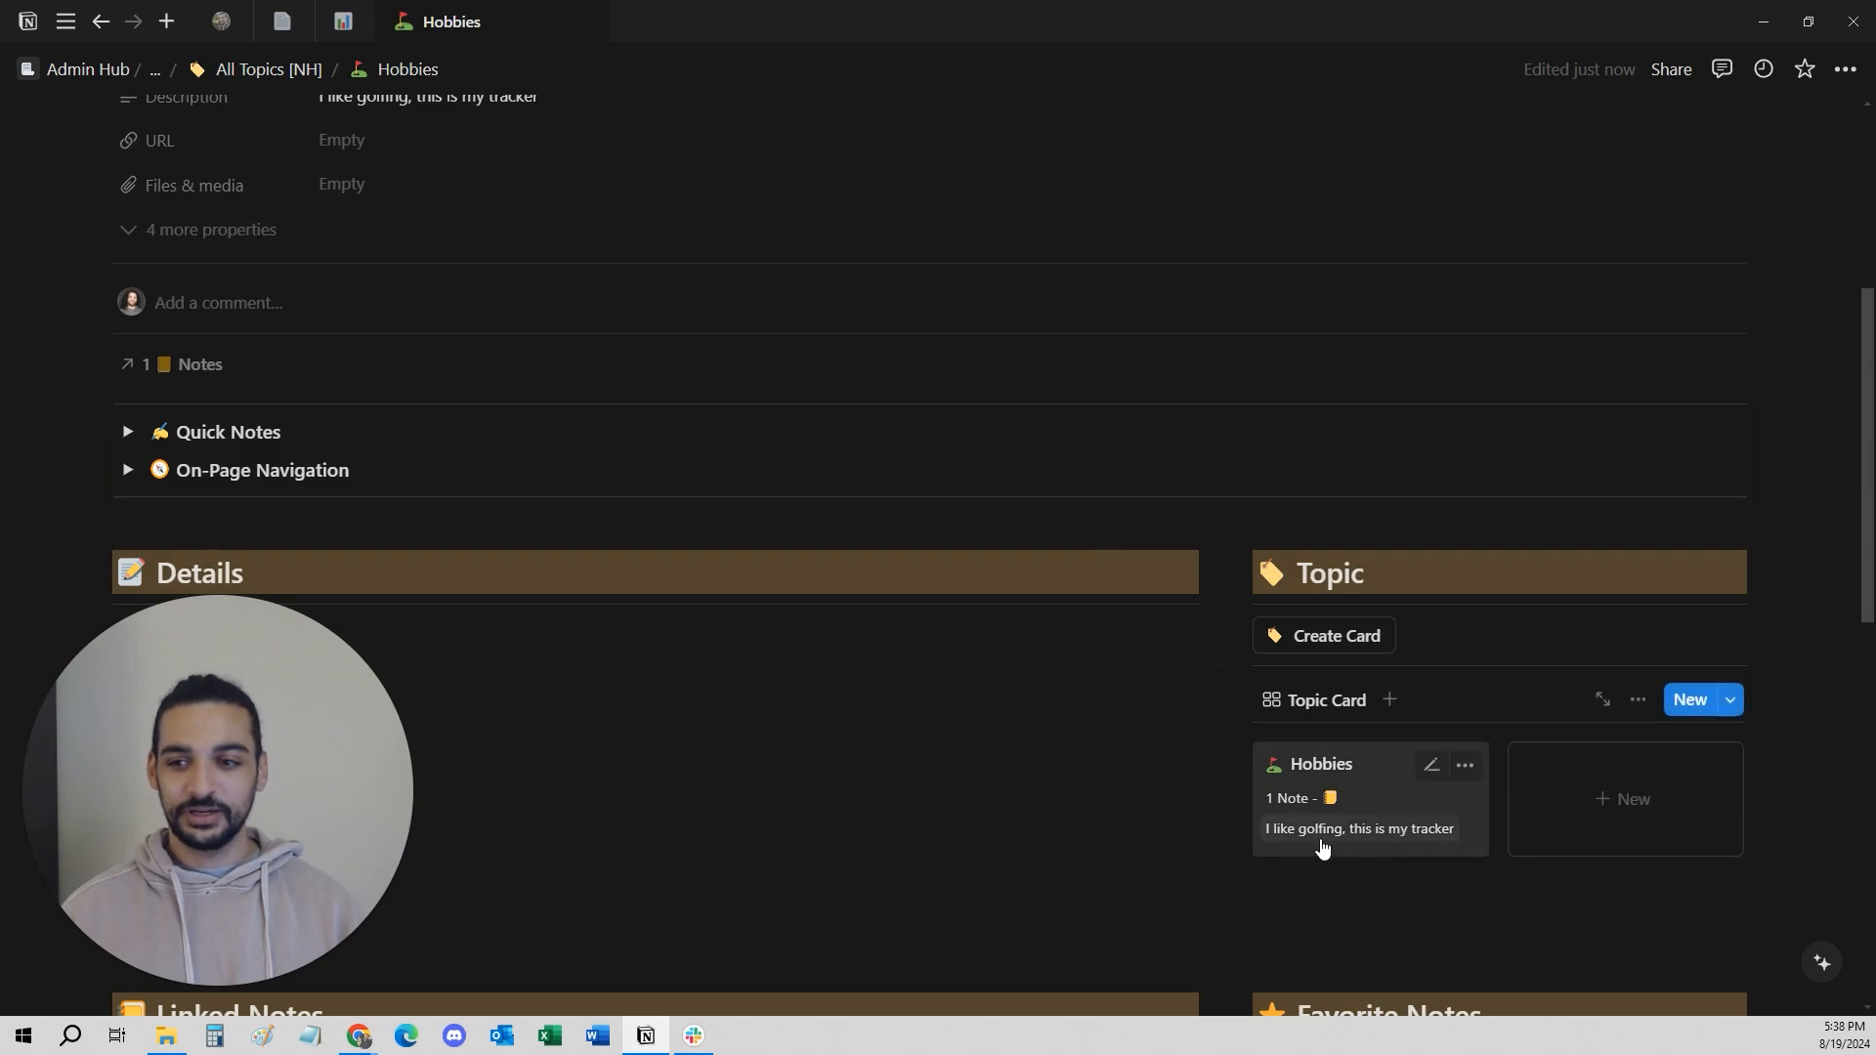
{"action": "scroll", "coordinate": [1310, 817], "scroll_direction": "down", "scroll_amount": 2}
{"action": "scroll", "coordinate": [1300, 617], "scroll_direction": "down", "scroll_amount": 8}
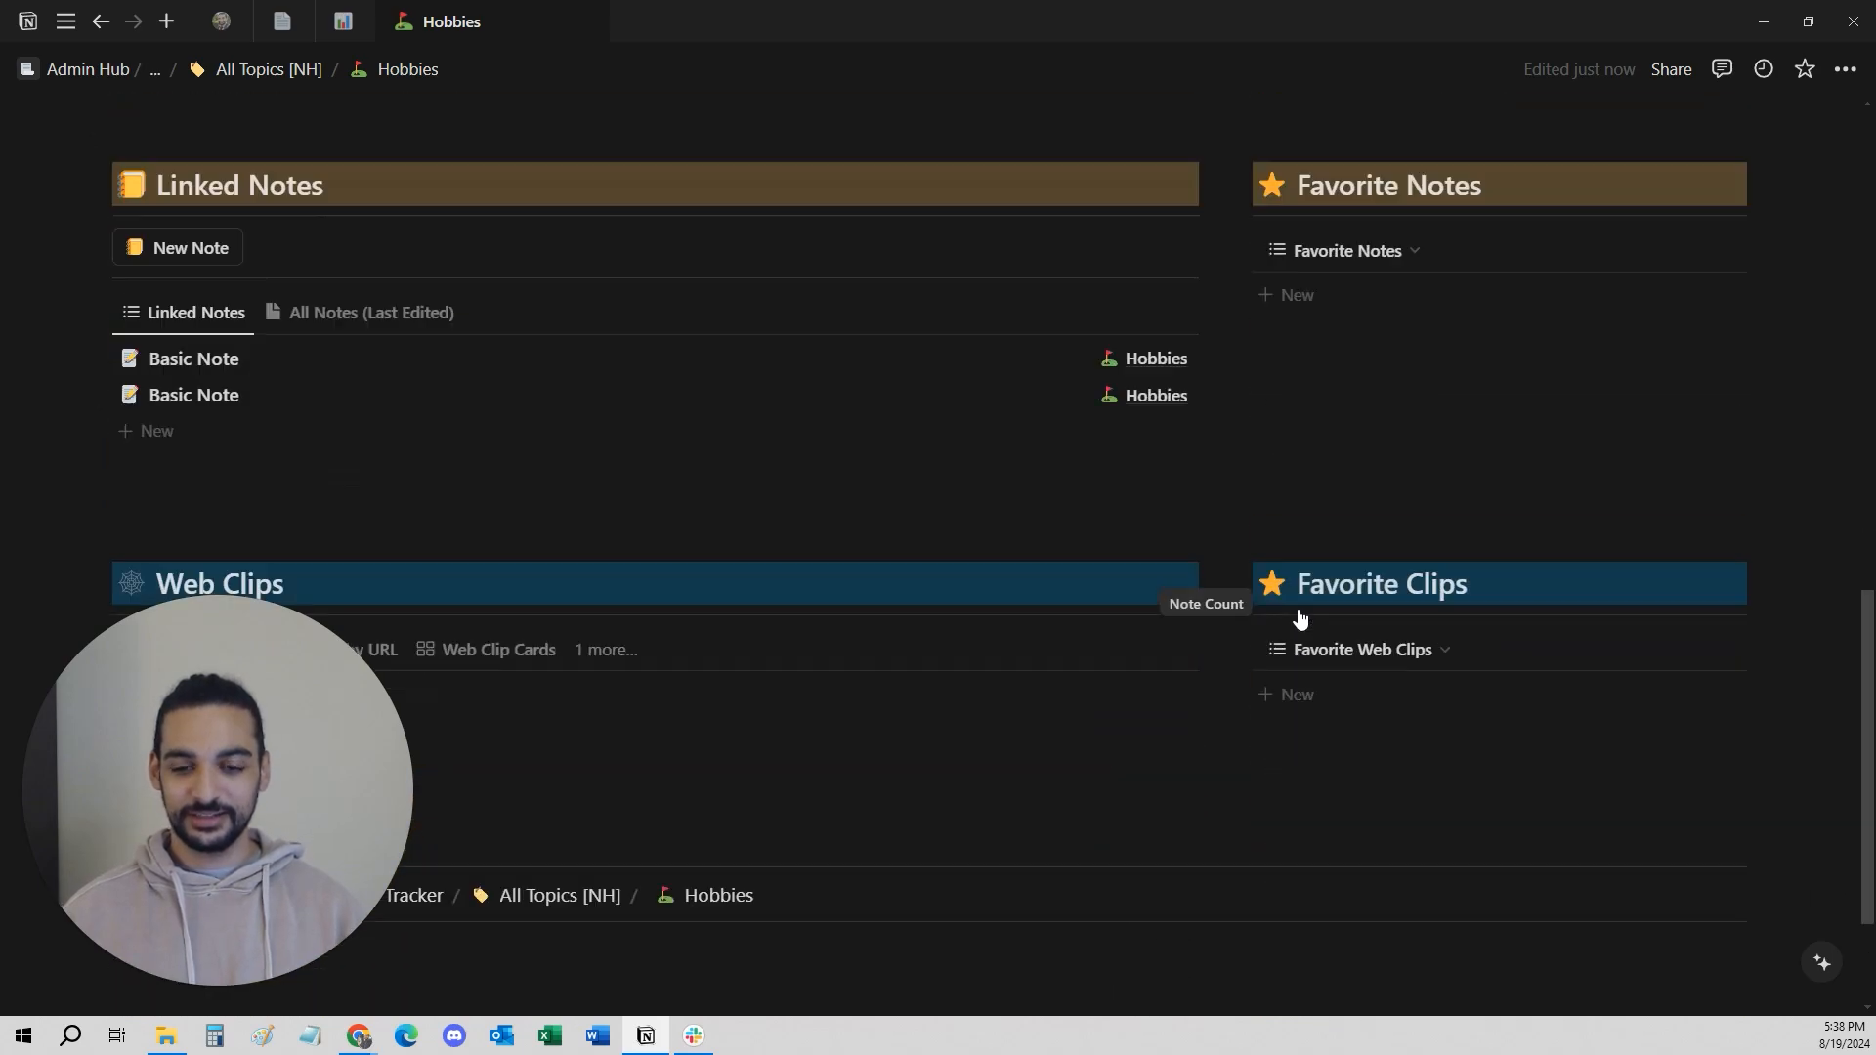
{"action": "scroll", "coordinate": [247, 235], "scroll_direction": "up", "scroll_amount": 6}
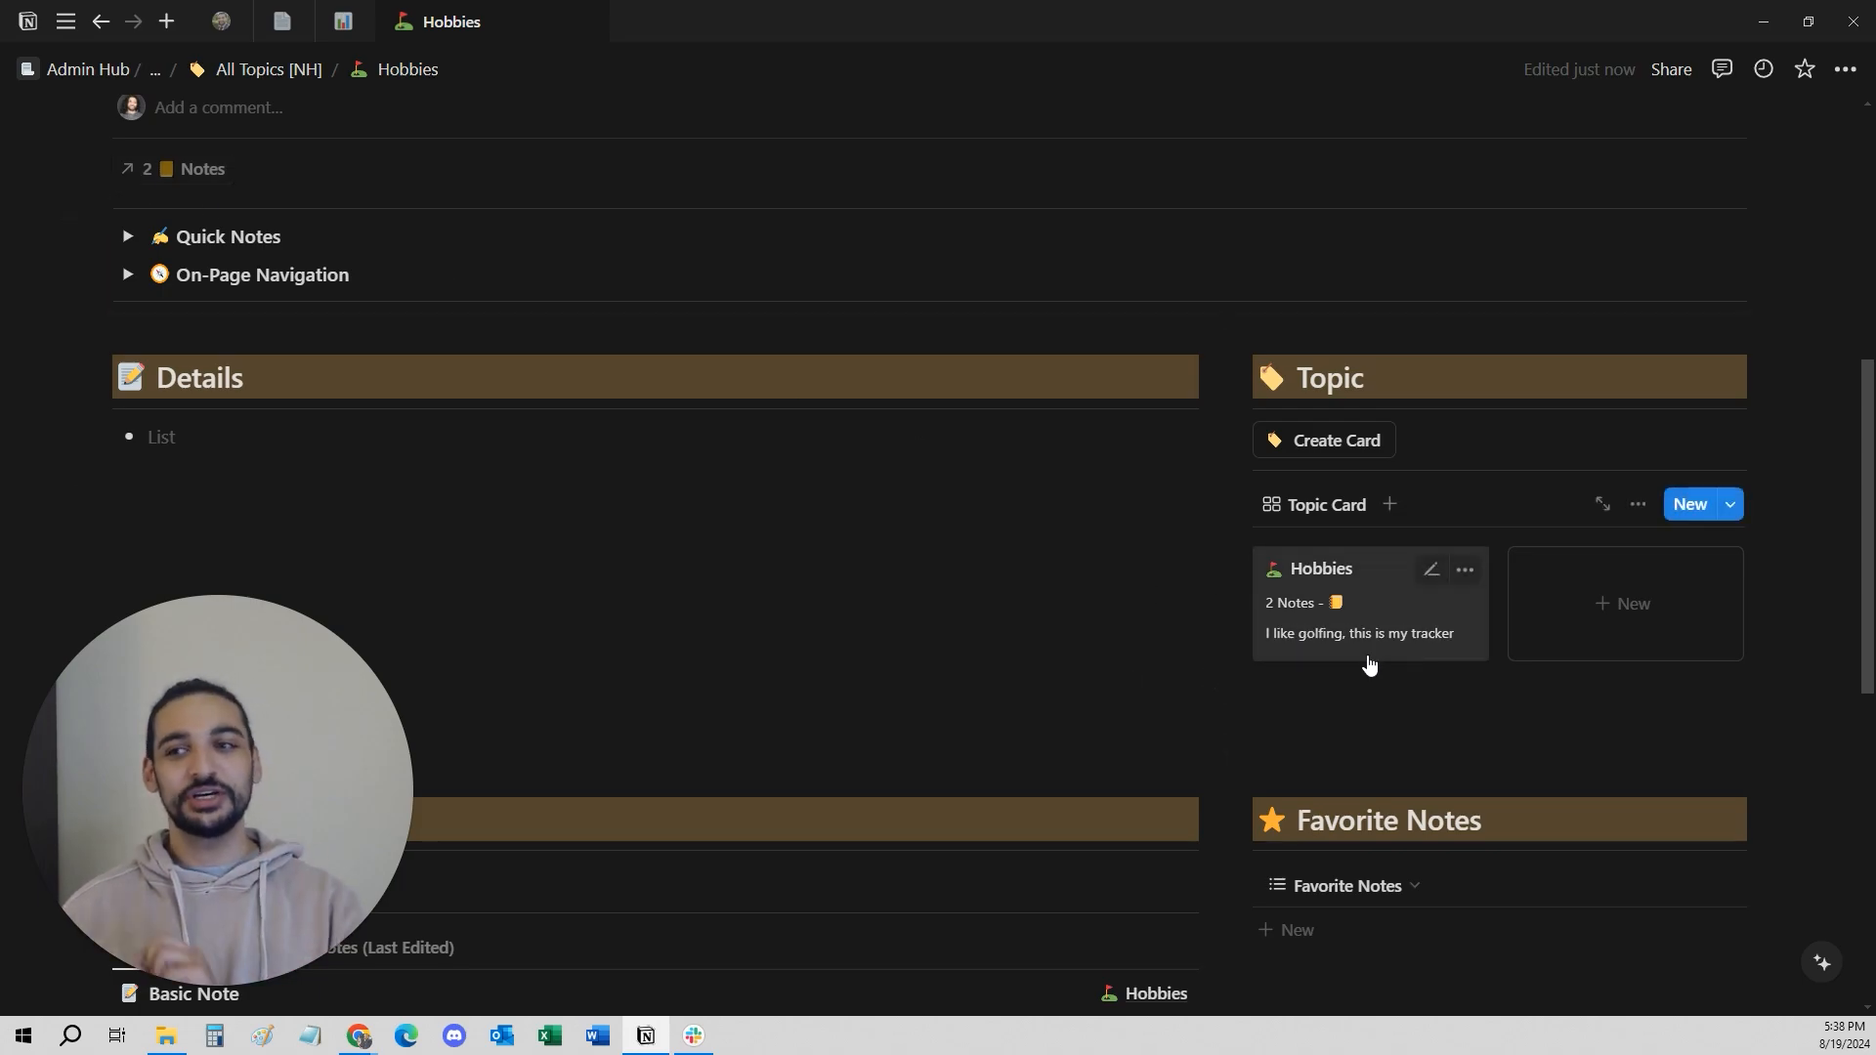
{"action": "scroll", "coordinate": [798, 559], "scroll_direction": "up", "scroll_amount": 6}
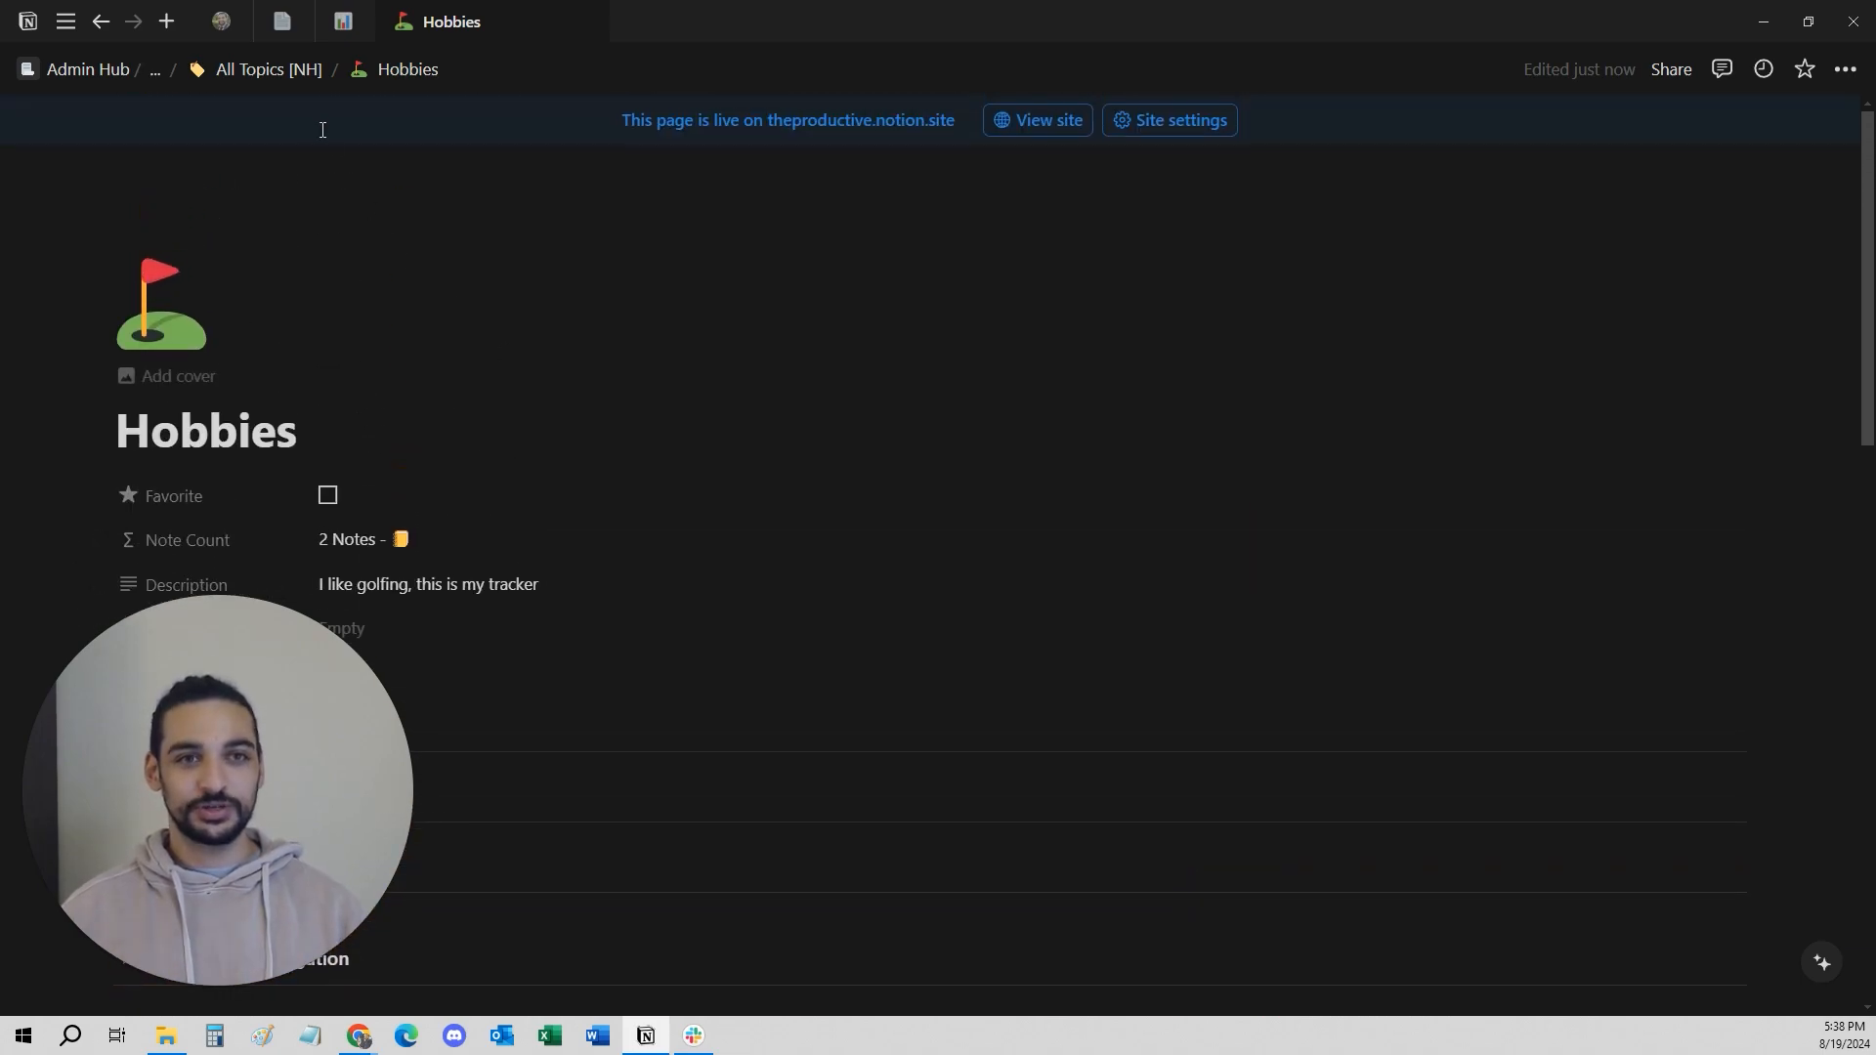
Go back up through Topics Tracker to the Notes Hub + Topics Tracker page.
{"action": "left_click", "coordinate": [268, 69]}
{"action": "left_click", "coordinate": [266, 69]}
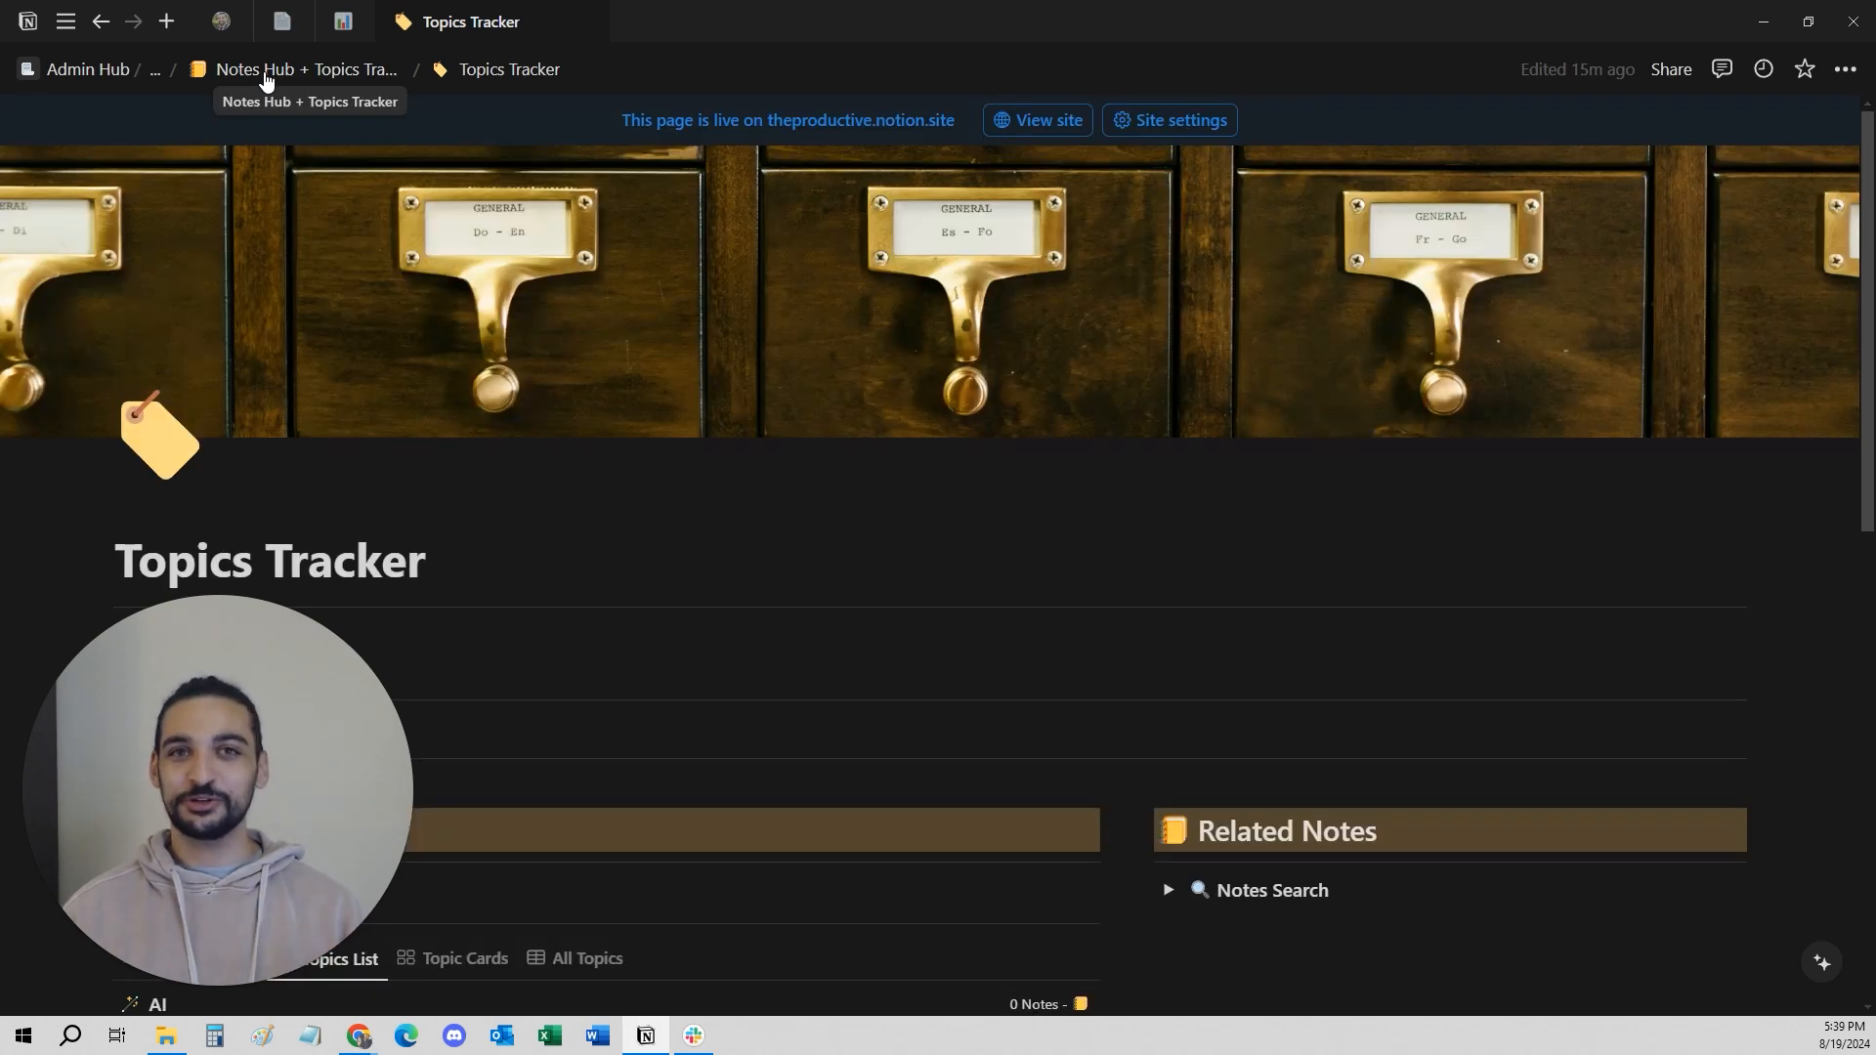
{"action": "left_click", "coordinate": [261, 72]}
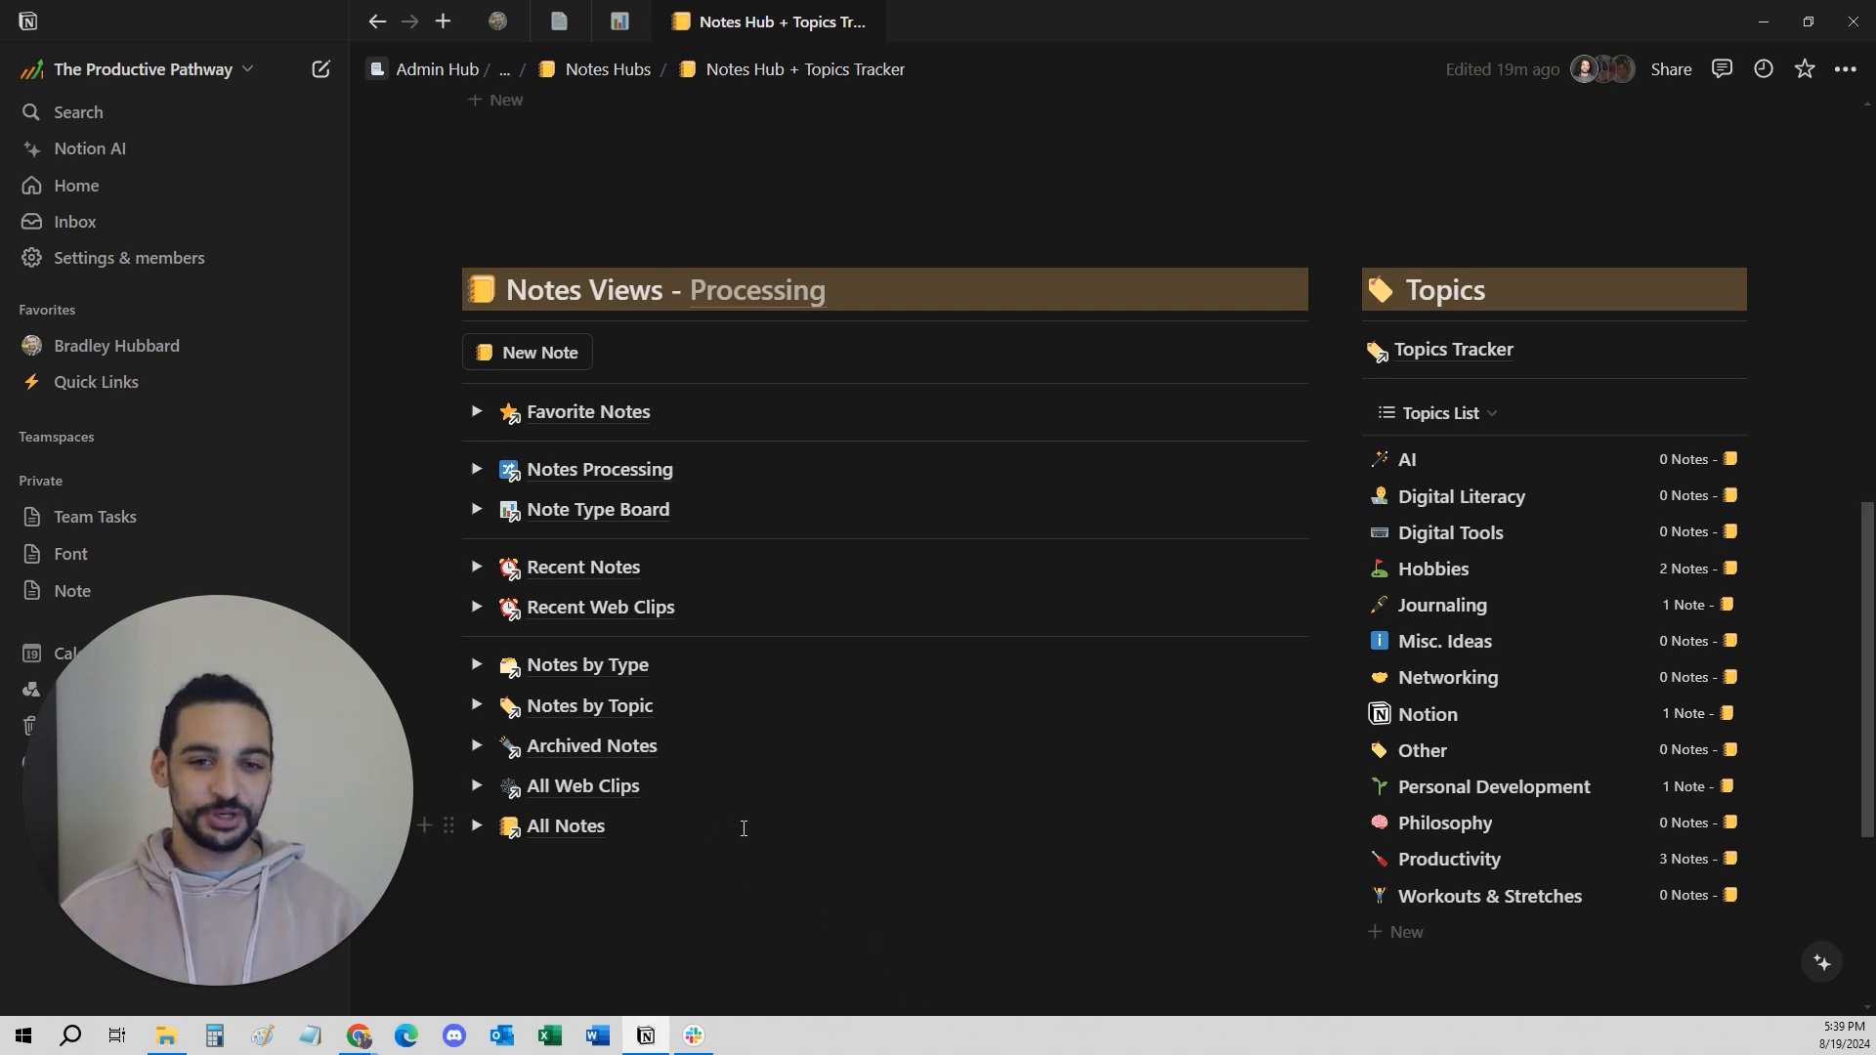
Look into the Notes Processing and Notes by Type sections under Notes Views, collapsing each one again.
{"action": "scroll", "coordinate": [560, 537], "scroll_direction": "up", "scroll_amount": 1}
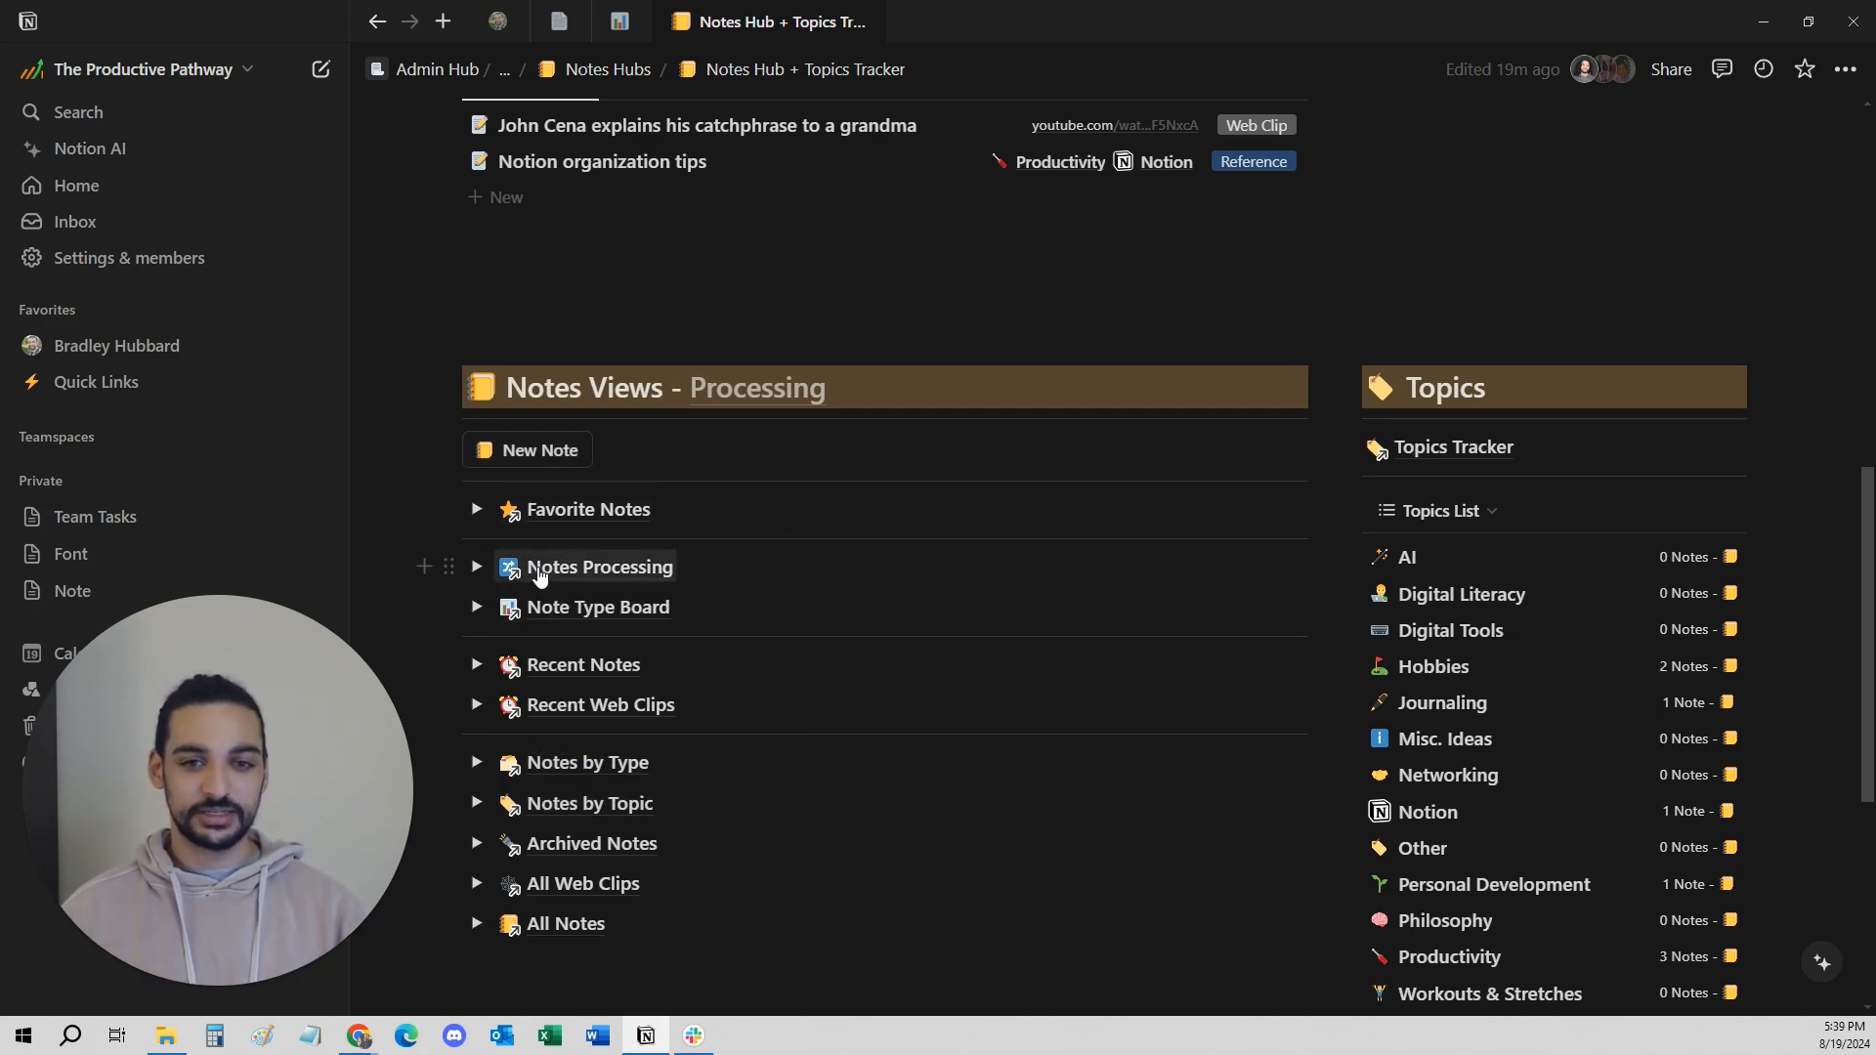
{"action": "mouse_move", "coordinate": [550, 576]}
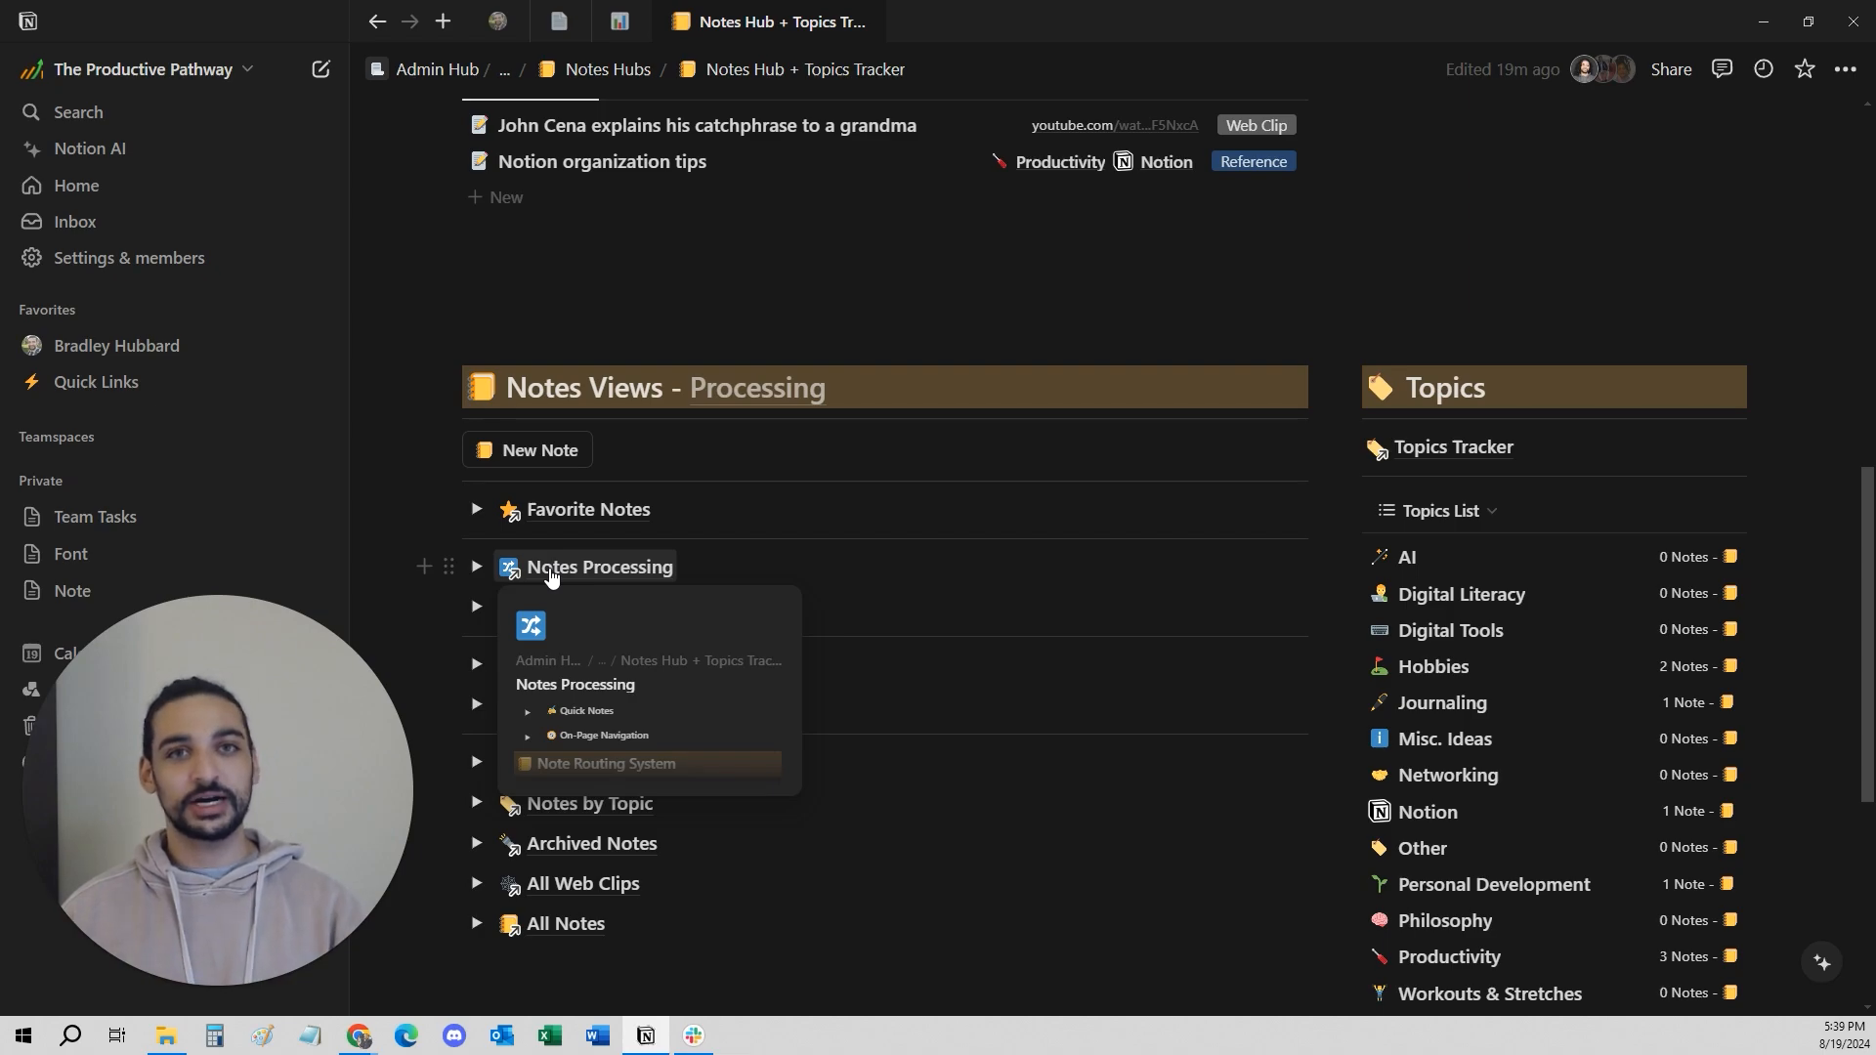
{"action": "left_click", "coordinate": [477, 569]}
{"action": "scroll", "coordinate": [549, 645], "scroll_direction": "down", "scroll_amount": 3}
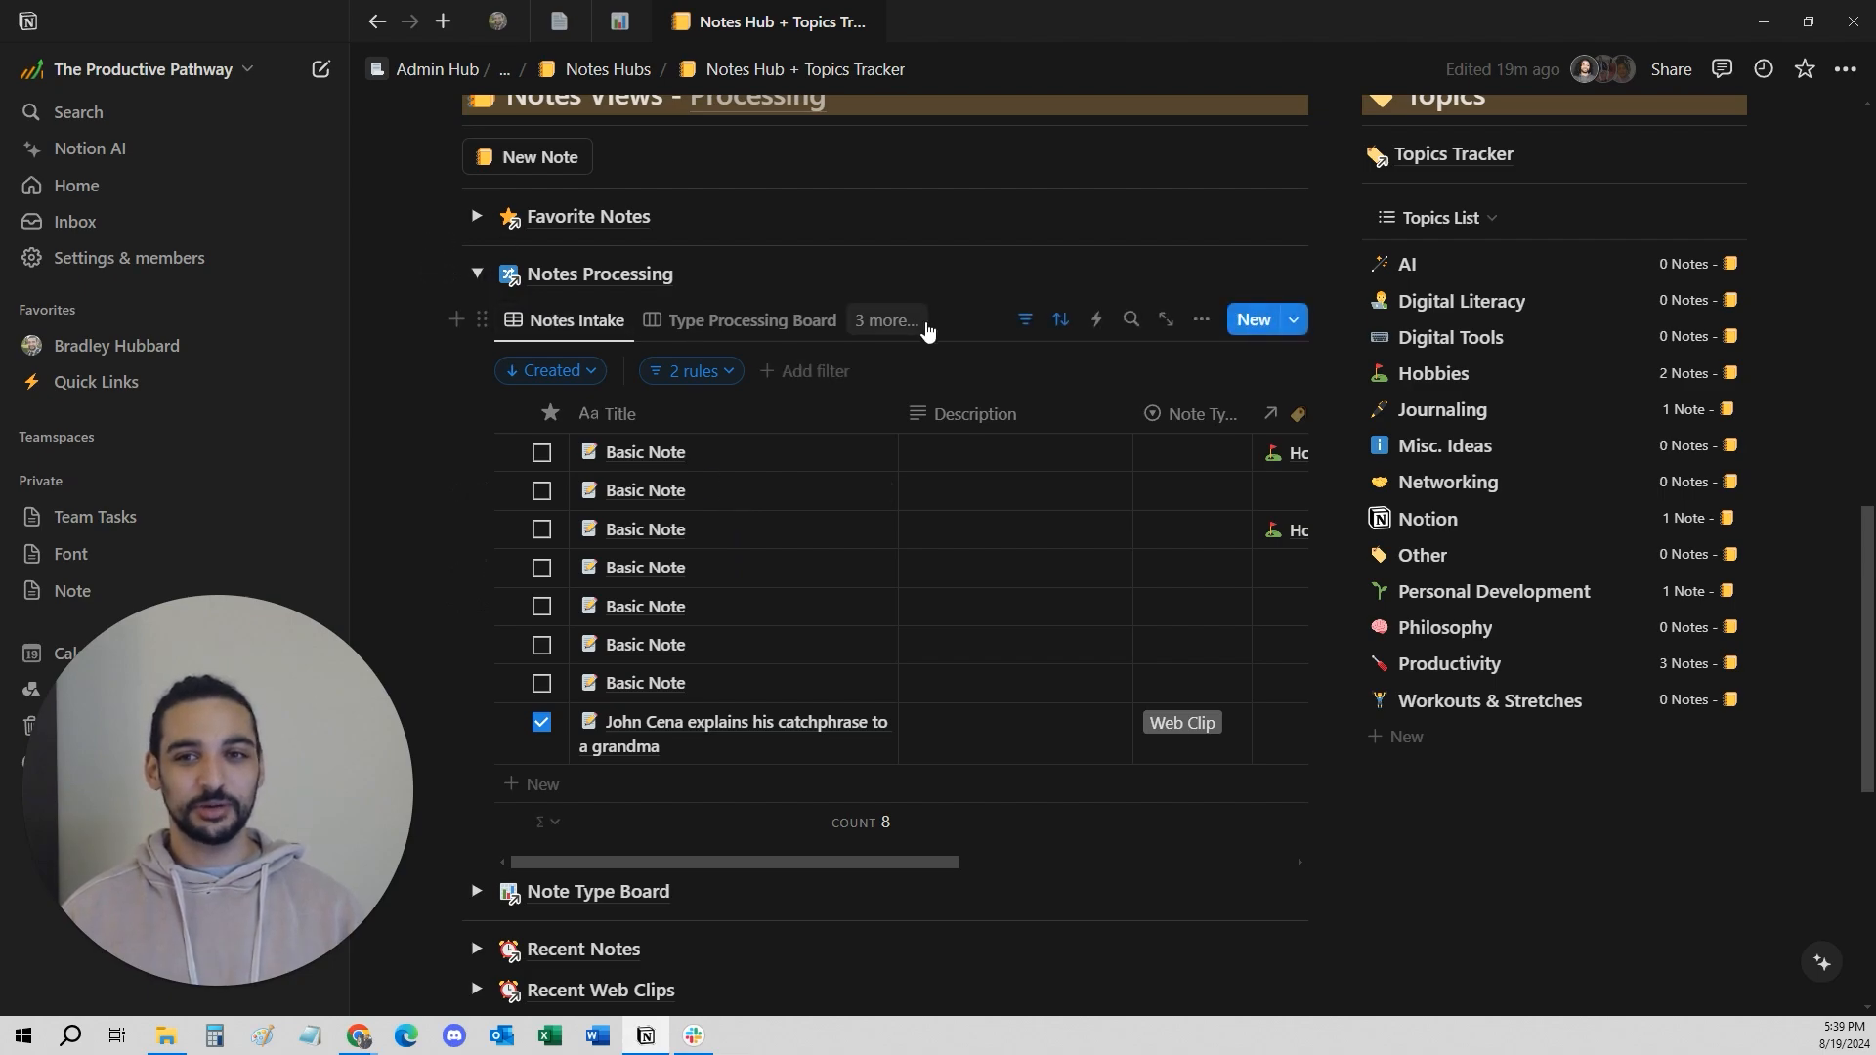
{"action": "left_click", "coordinate": [476, 283]}
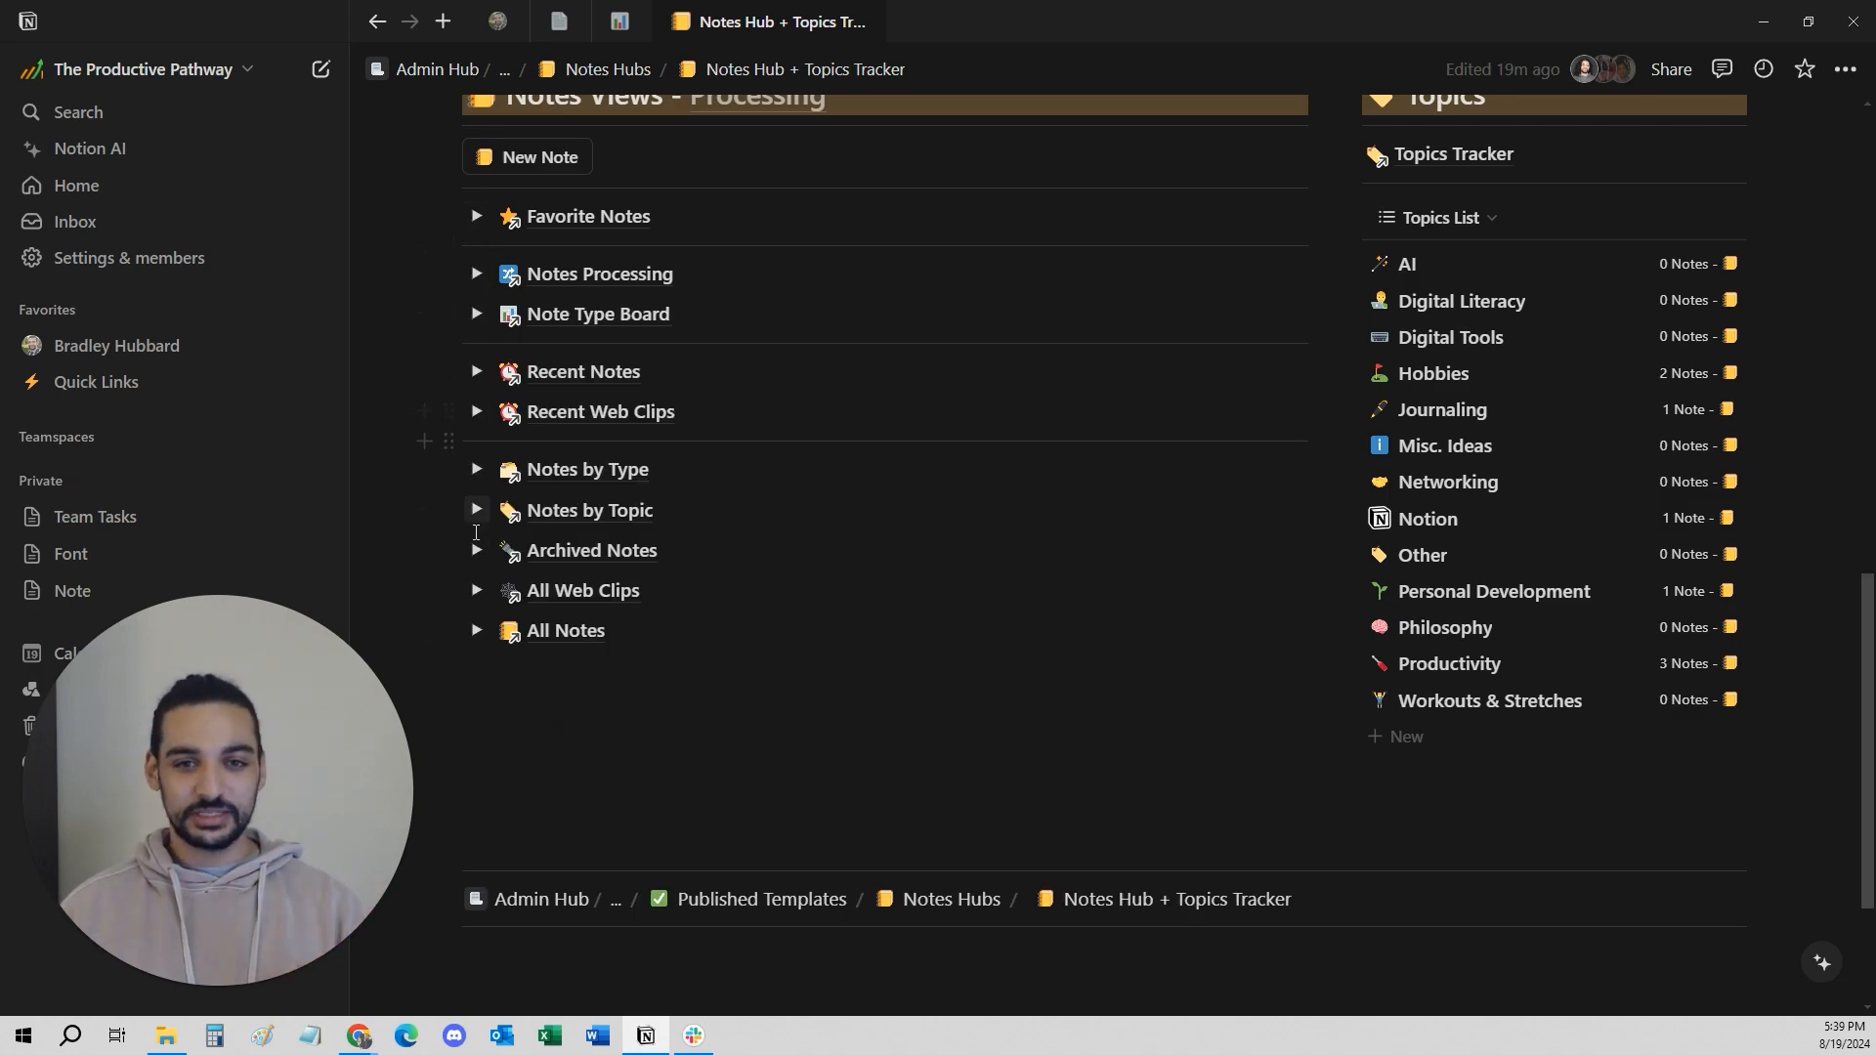
{"action": "left_click", "coordinate": [476, 469]}
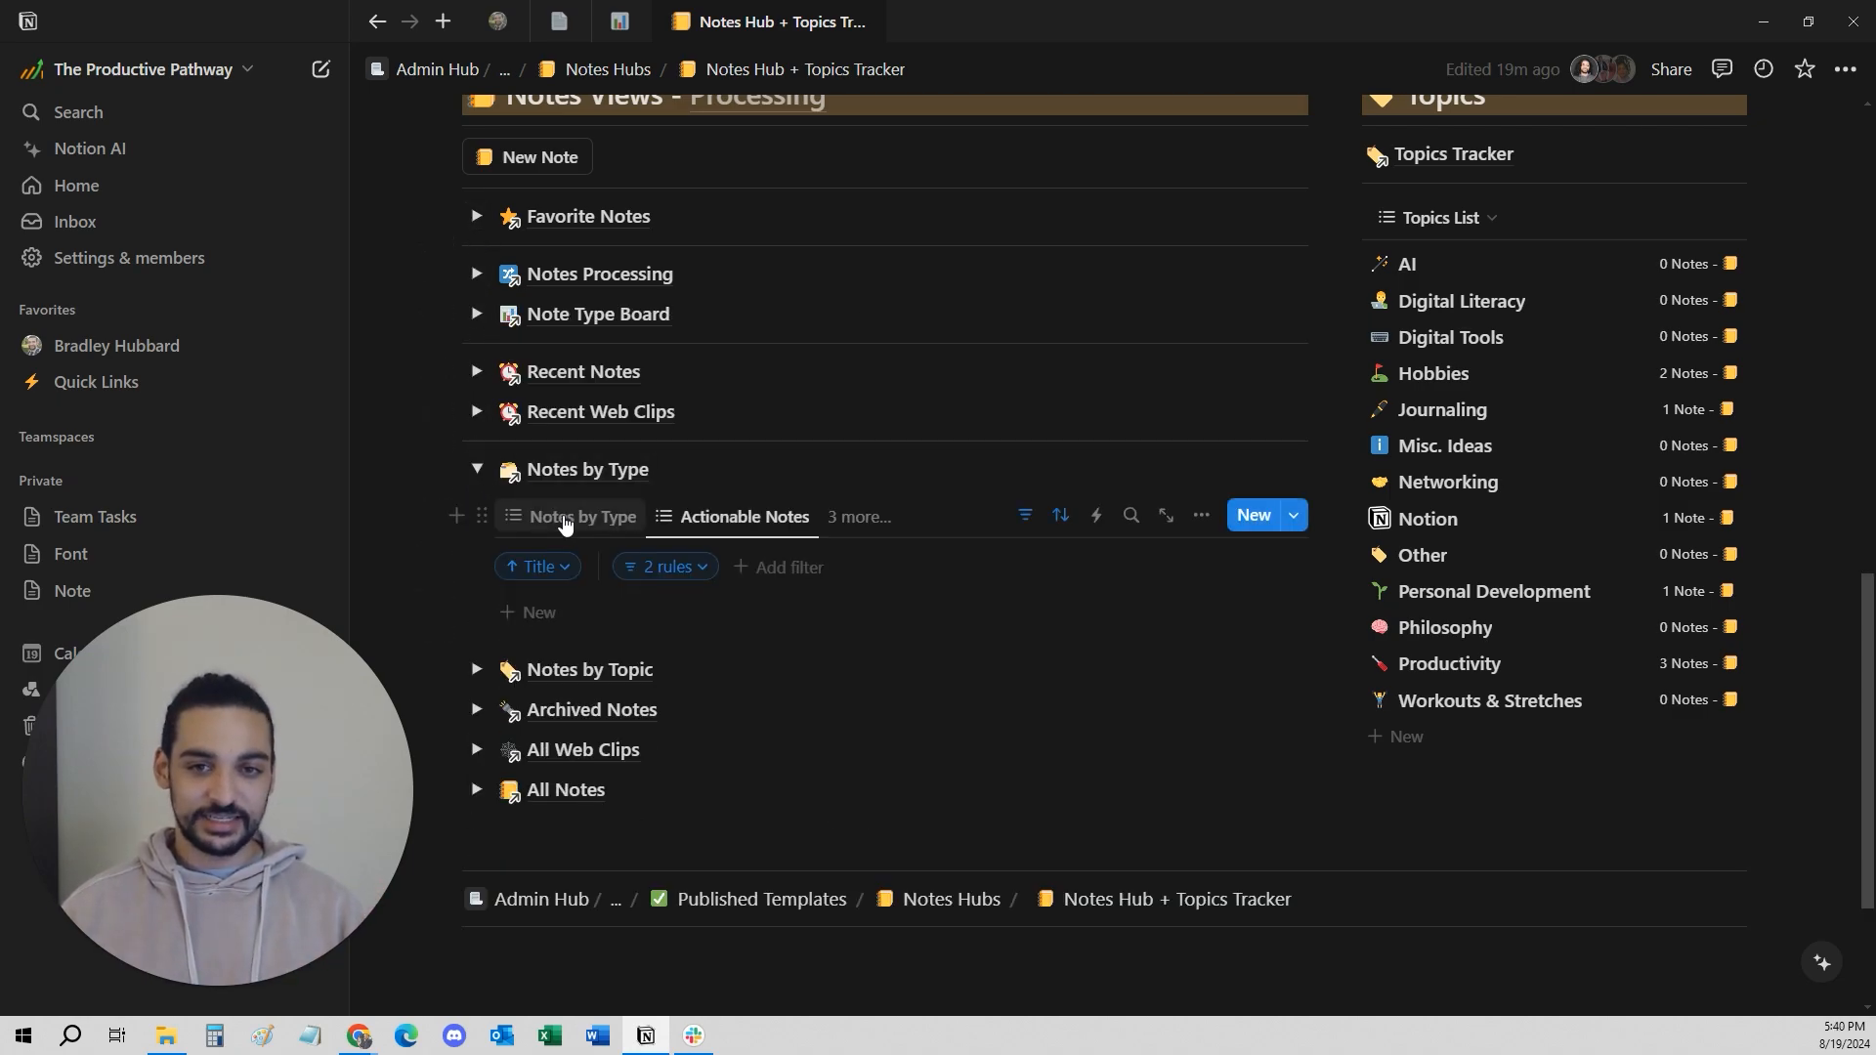
{"action": "left_click", "coordinate": [478, 473]}
Open the Notes Processing page and delete the first six Basic Note entries from the Notes Intake table.
{"action": "left_click", "coordinate": [547, 274]}
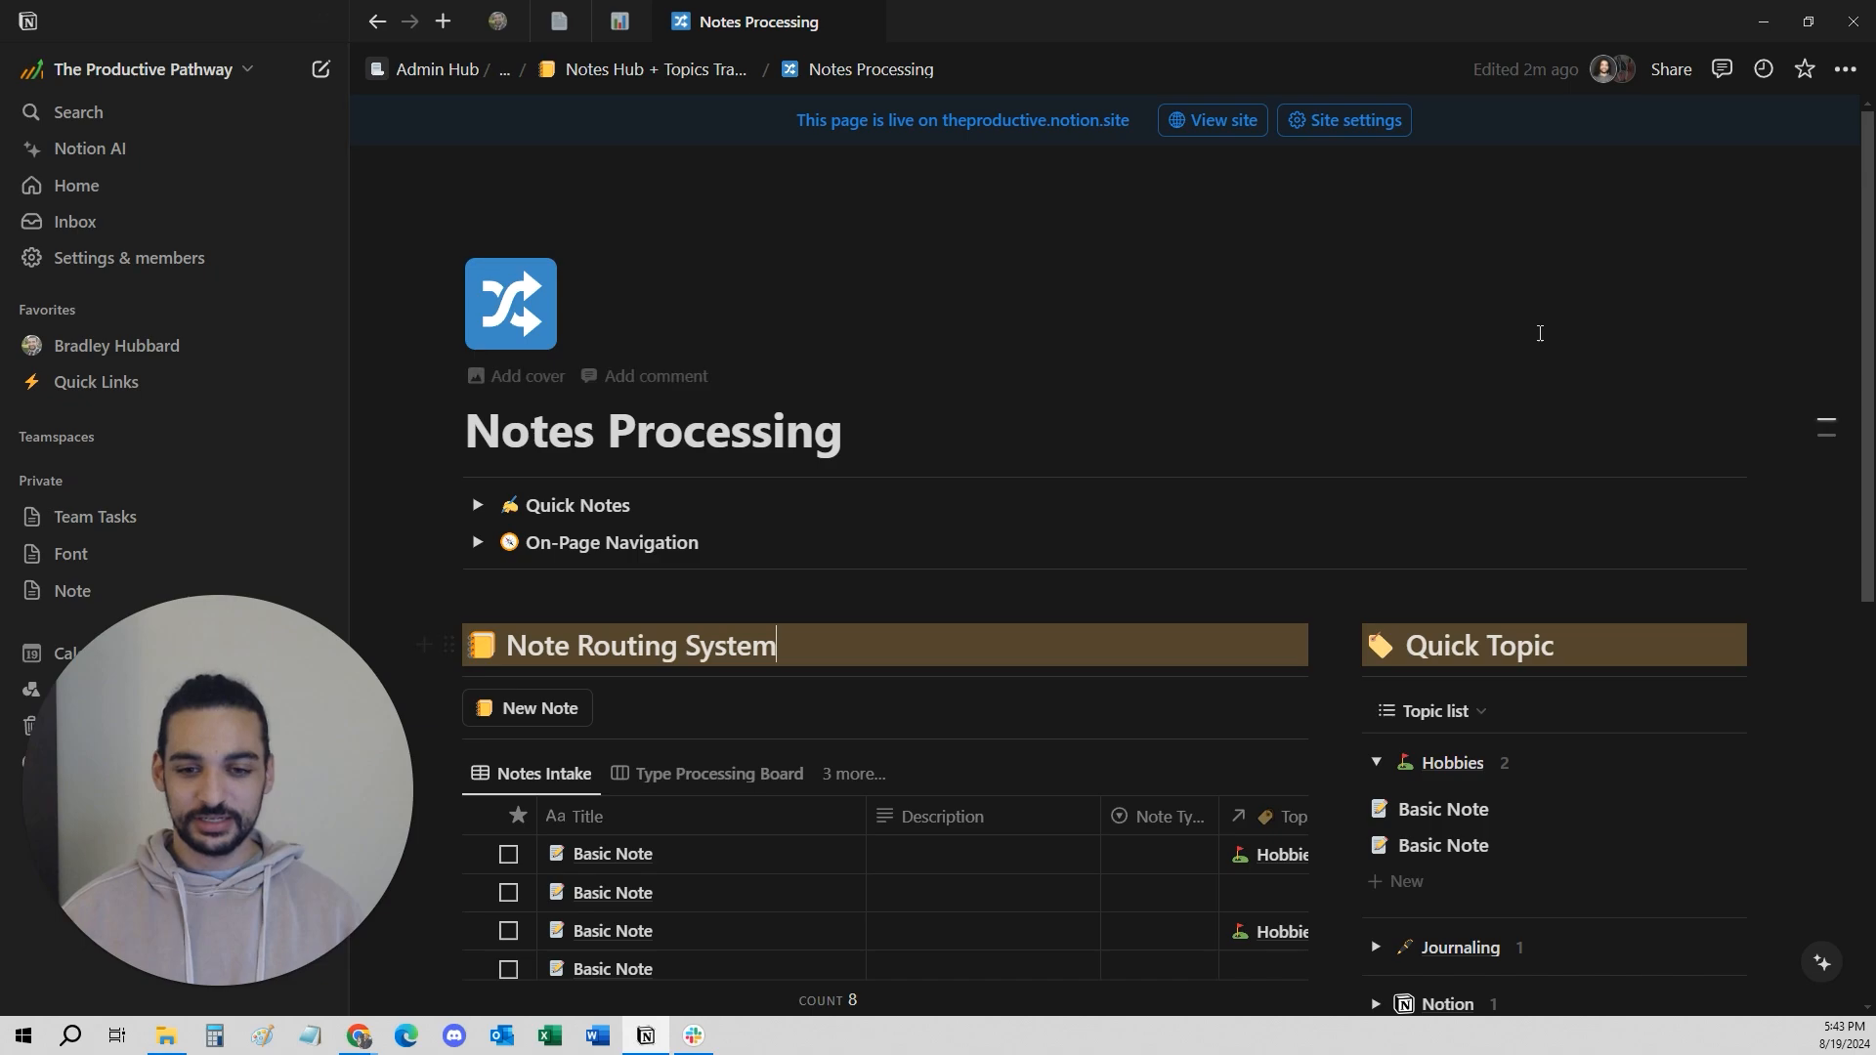
{"action": "scroll", "coordinate": [906, 494], "scroll_direction": "down", "scroll_amount": 2}
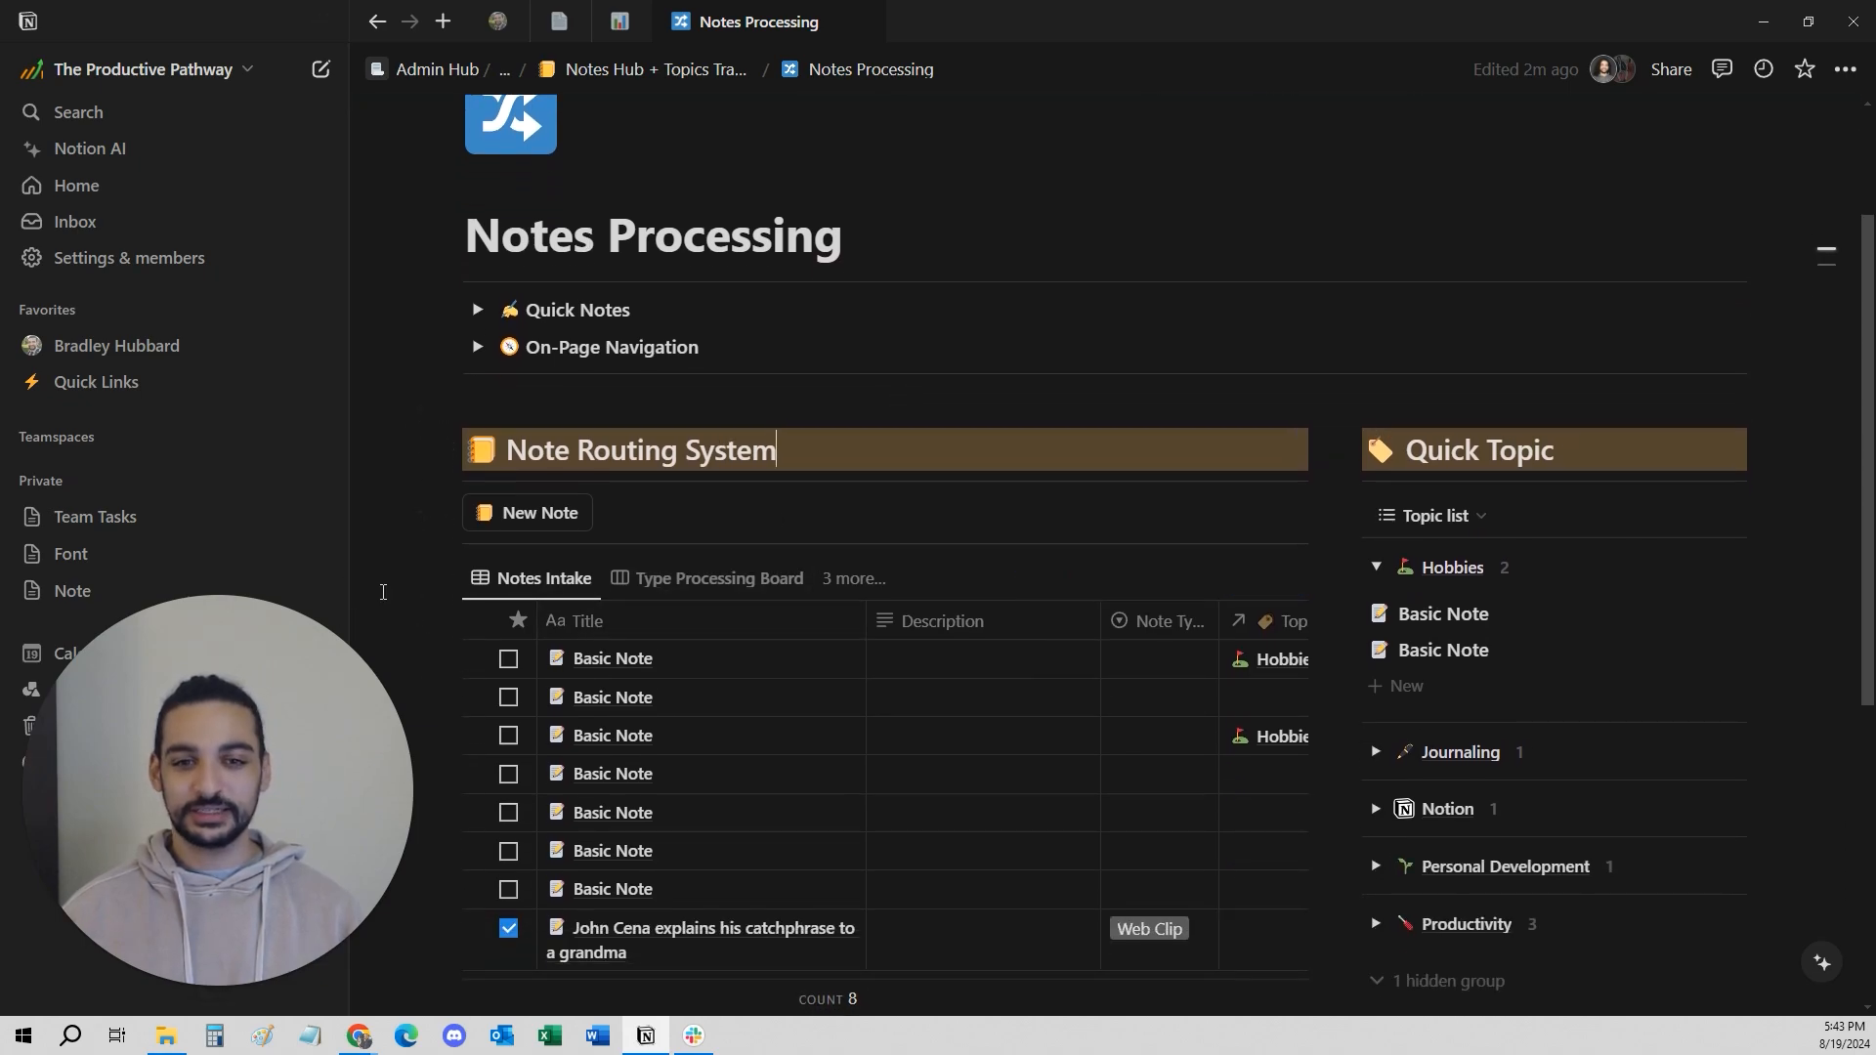
{"action": "scroll", "coordinate": [371, 562], "scroll_direction": "down", "scroll_amount": 1}
{"action": "left_click_drag", "start_coordinate": [369, 543], "coordinate": [533, 757]}
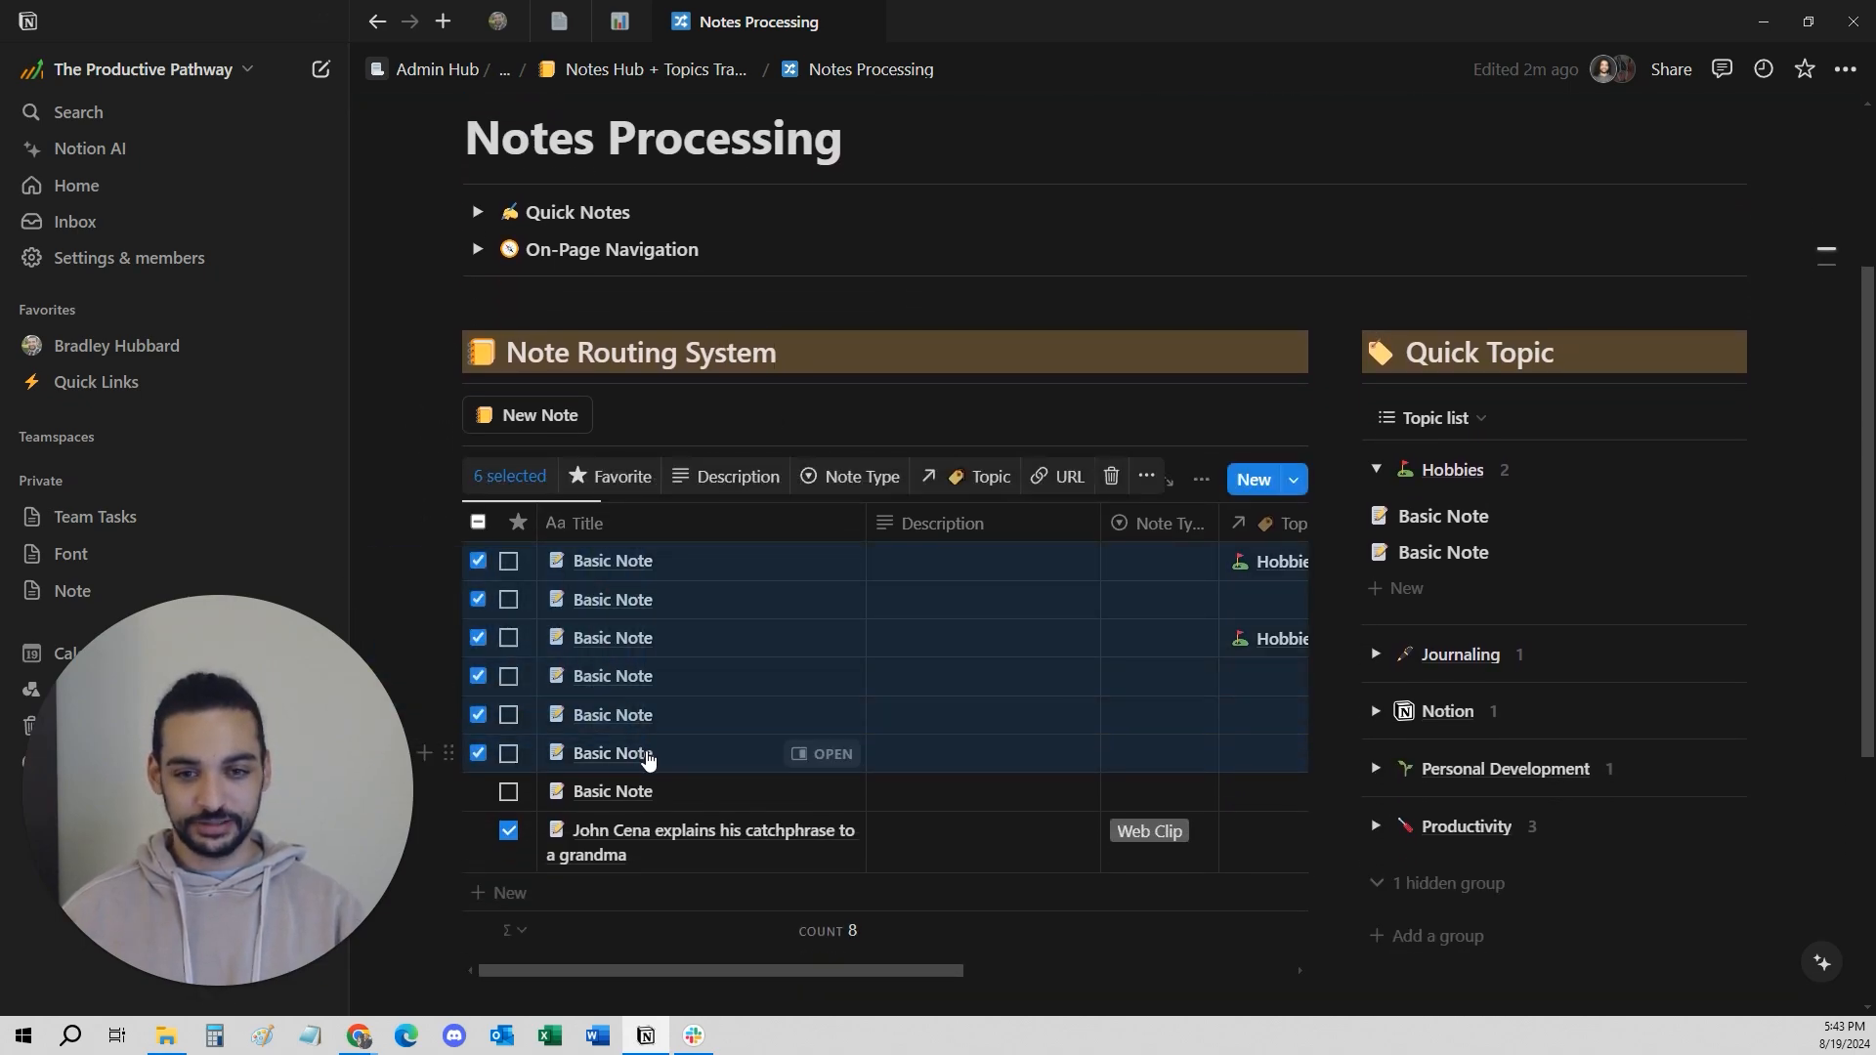
{"action": "key", "text": "Delete"}
Rename the remaining Basic Note in the Notes Intake table as Golfing Notes.
{"action": "left_click", "coordinate": [670, 567]}
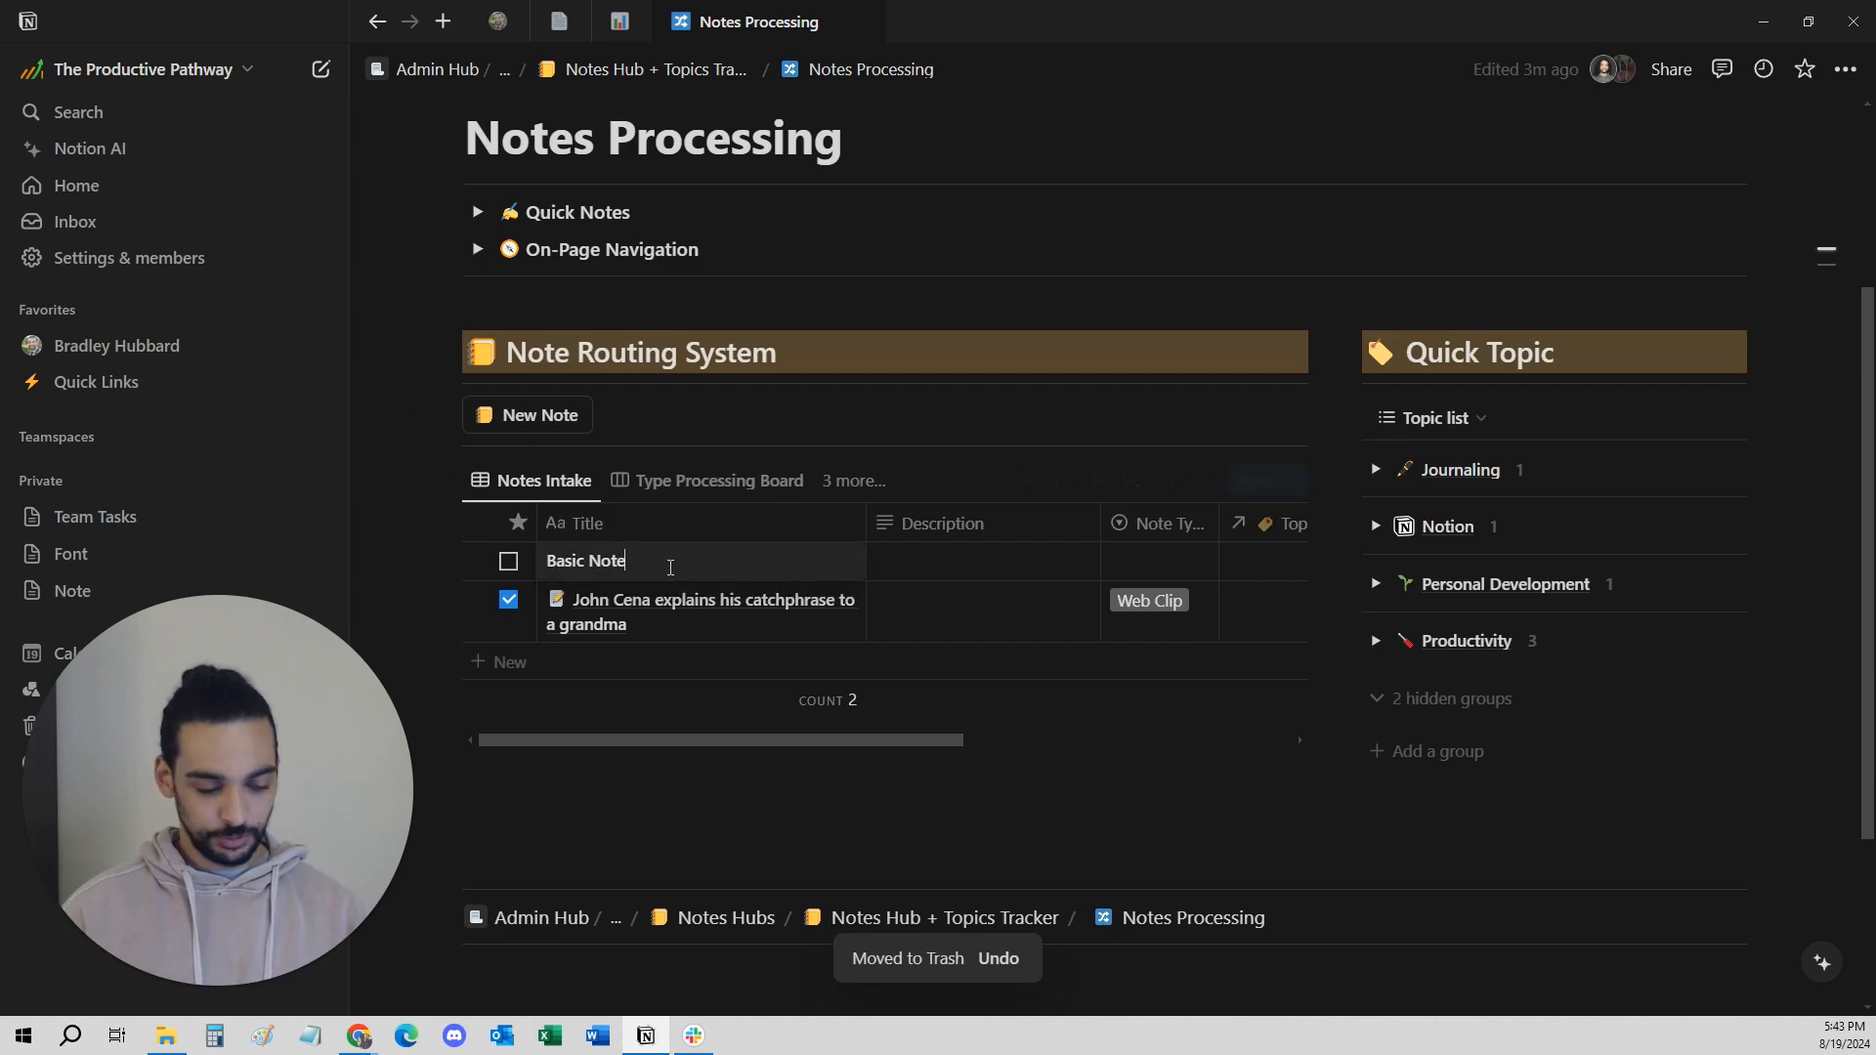
{"action": "type", "text": "Golfing Not"}
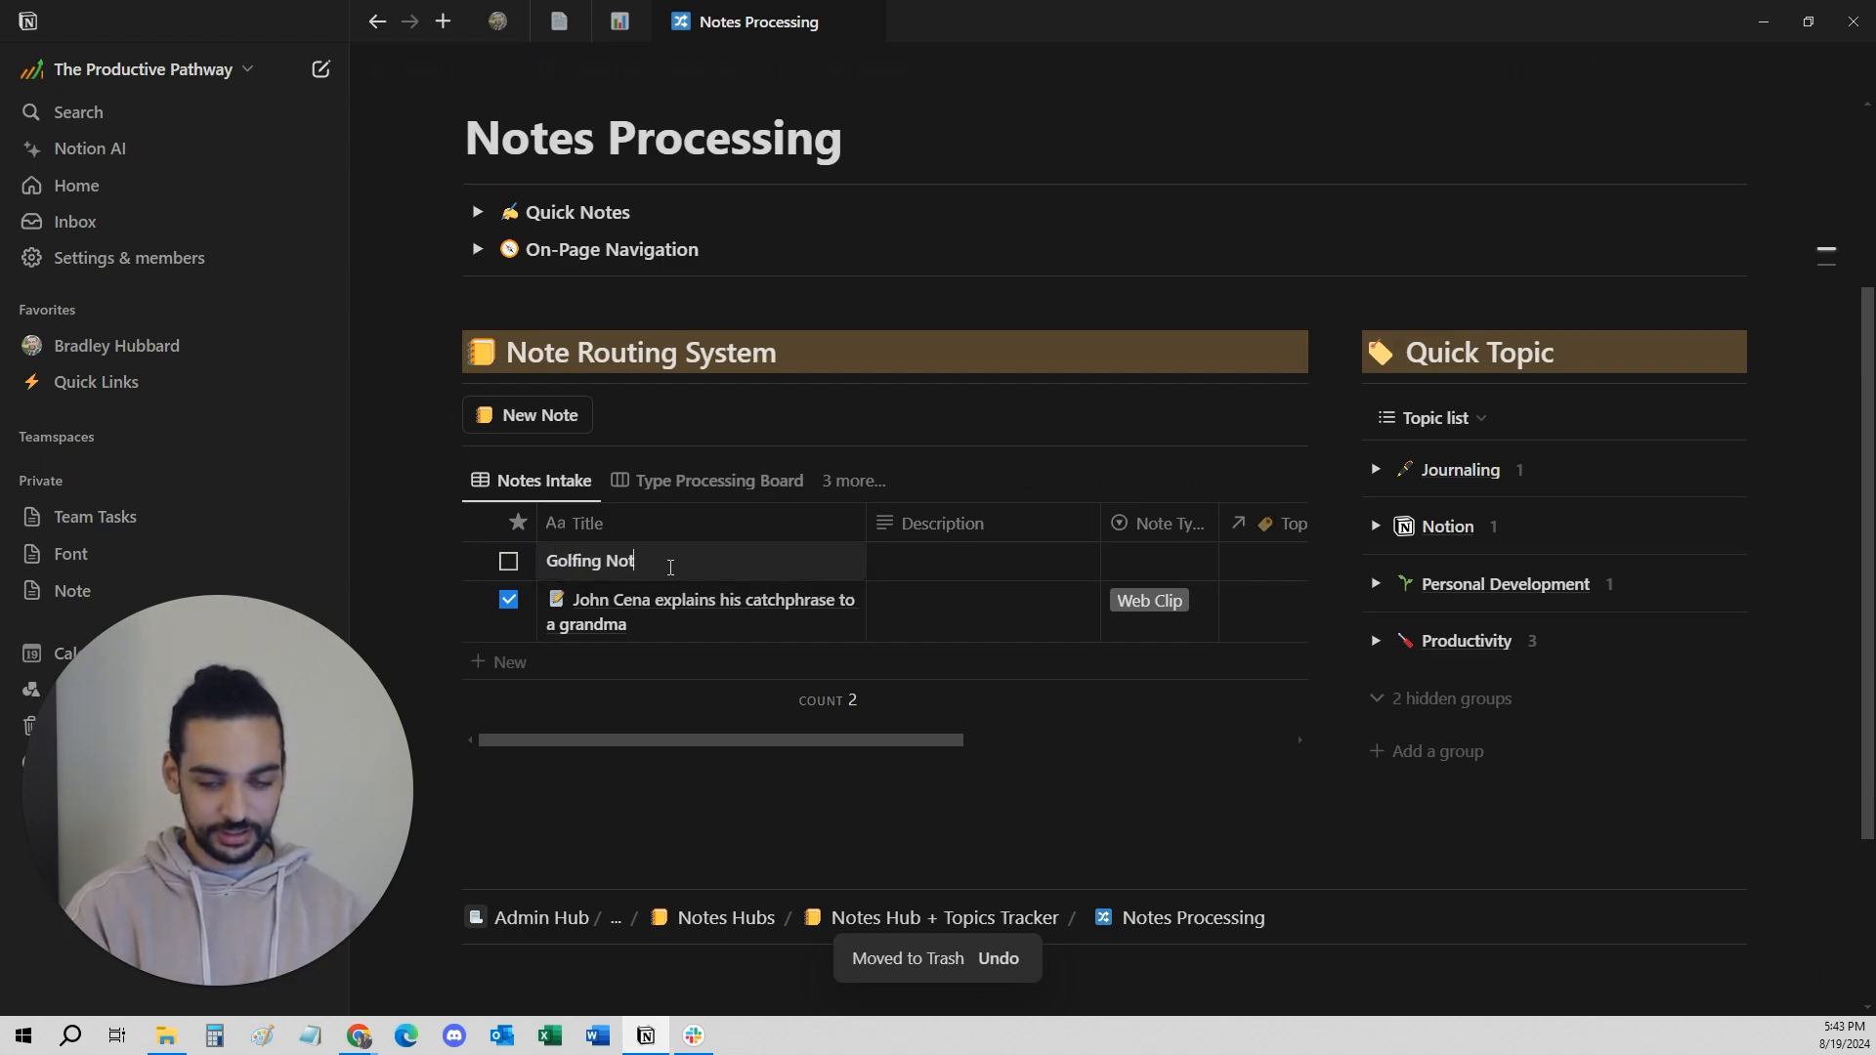
{"action": "type", "text": "es"}
{"action": "key", "text": "Return"}
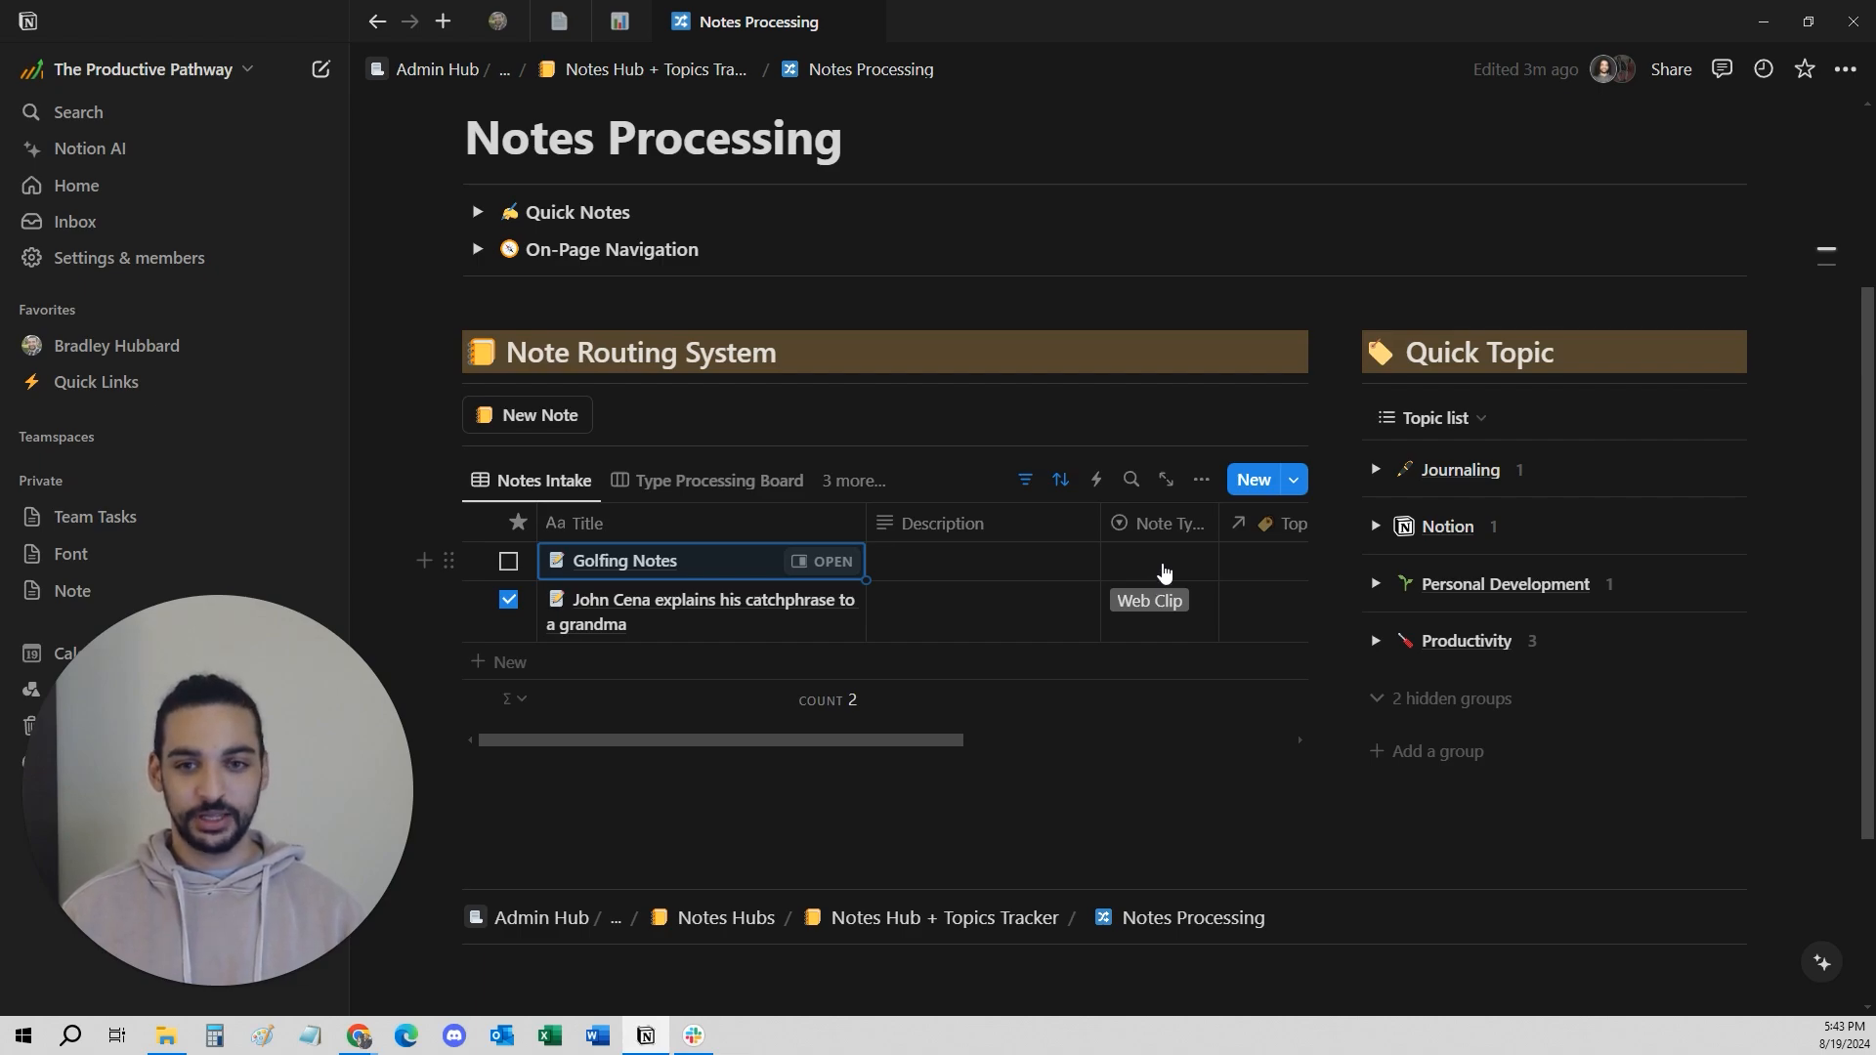
Set the note type of Golfing Notes to Reference.
{"action": "left_click", "coordinate": [1154, 565]}
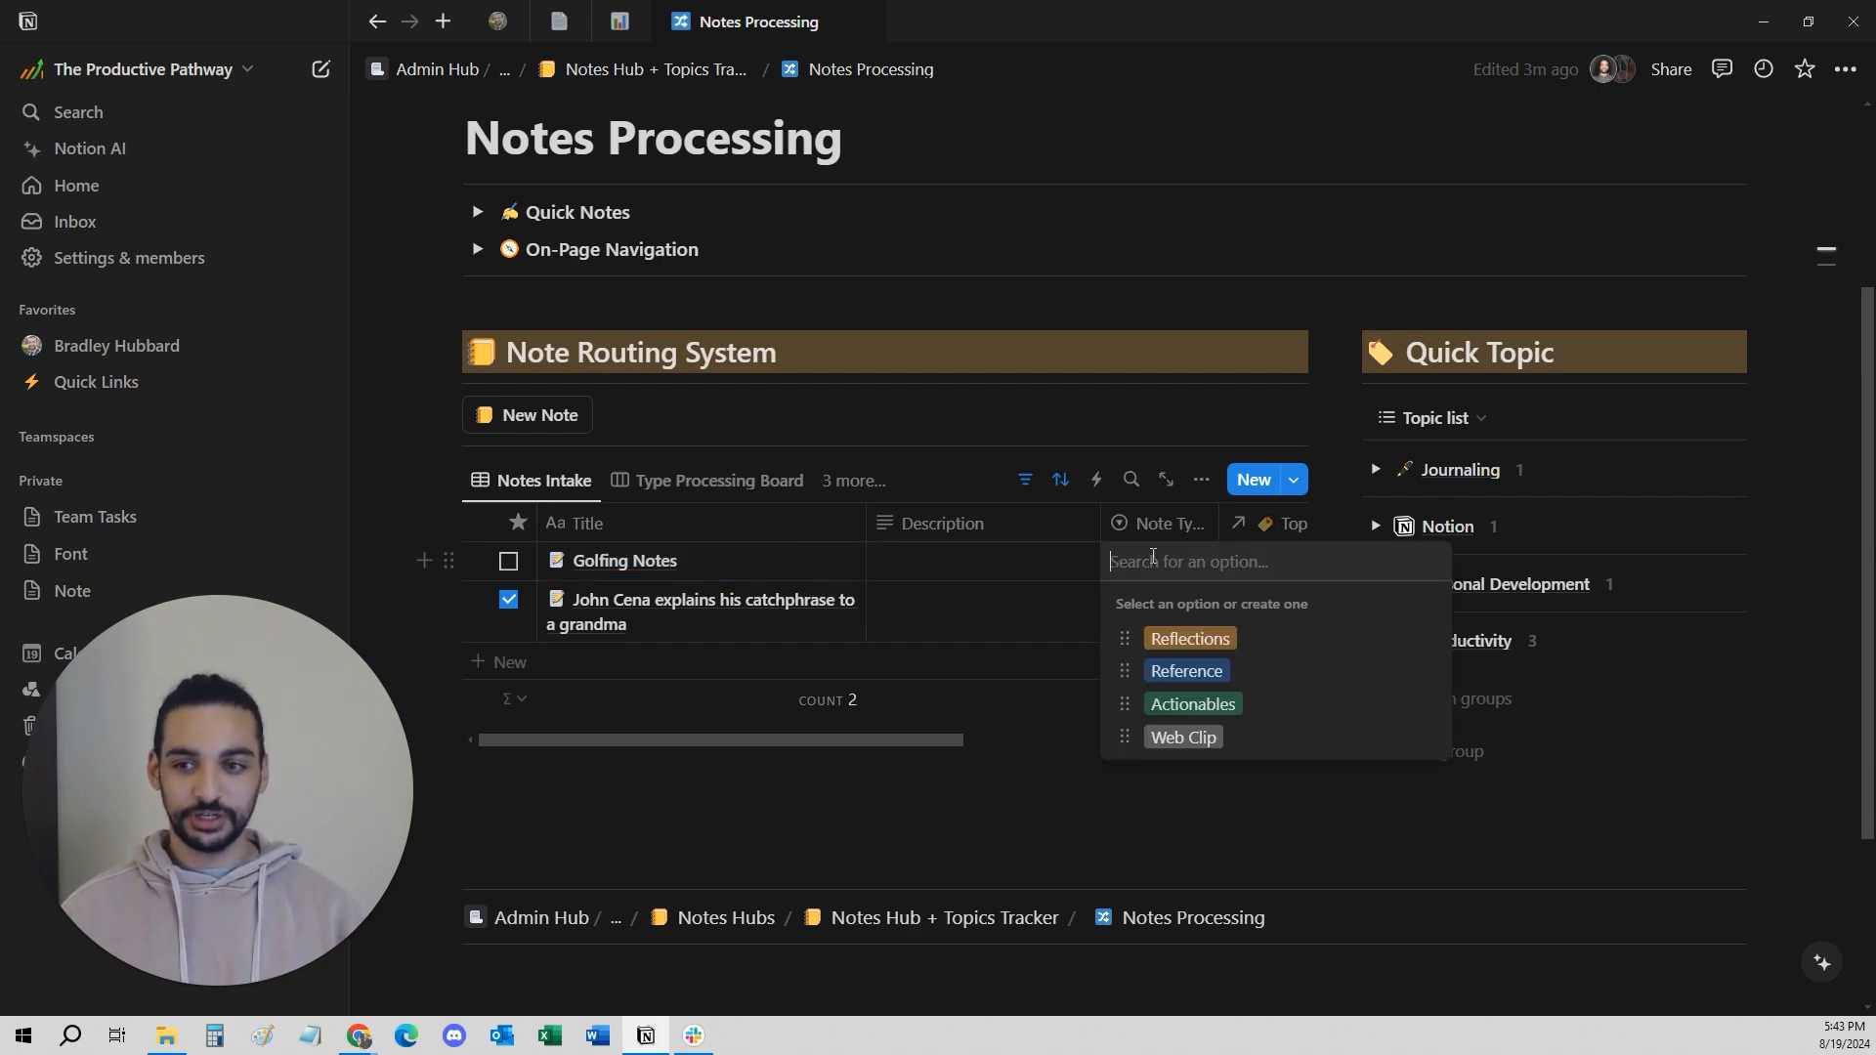
{"action": "left_click", "coordinate": [1186, 671]}
{"action": "scroll", "coordinate": [1057, 600], "scroll_direction": "right", "scroll_amount": 2}
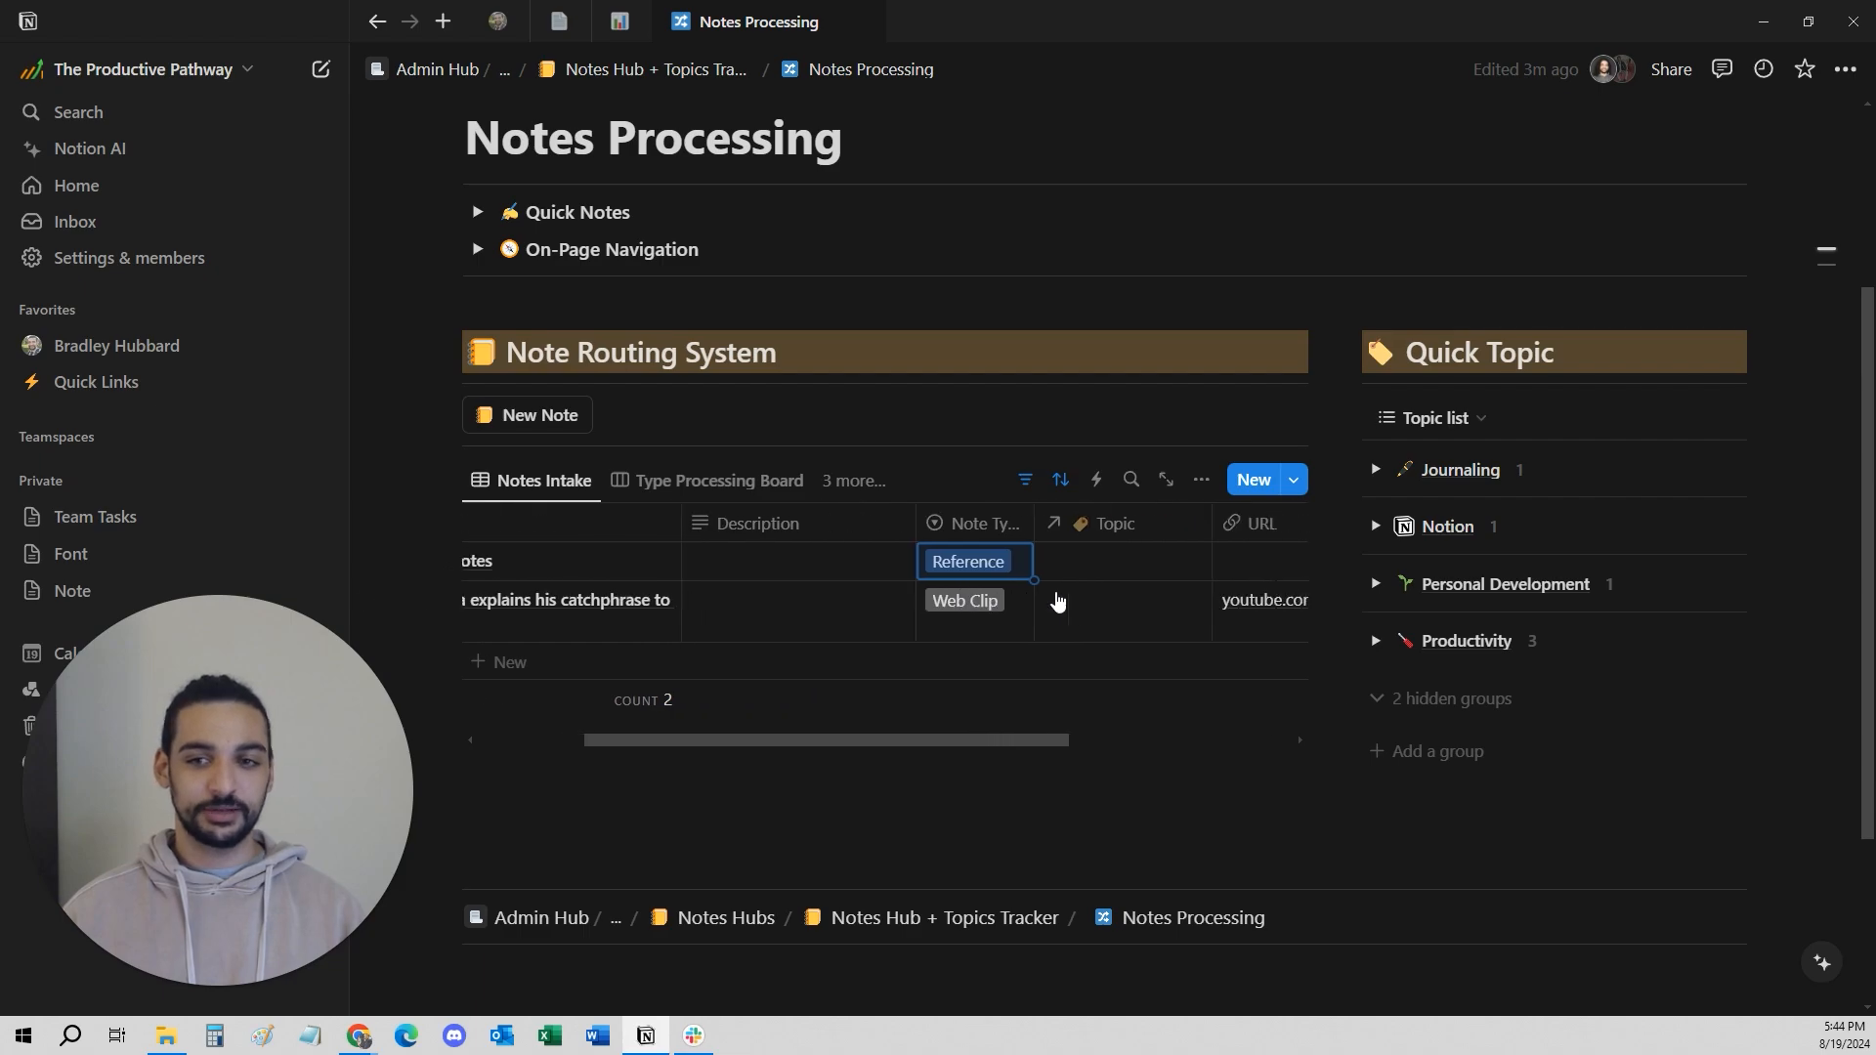
Link Golfing Notes to the Hobbies topic and collapse the Hobbies group in the Quick Topic list.
{"action": "scroll", "coordinate": [1058, 600], "scroll_direction": "right", "scroll_amount": 2}
{"action": "left_click", "coordinate": [1016, 563]}
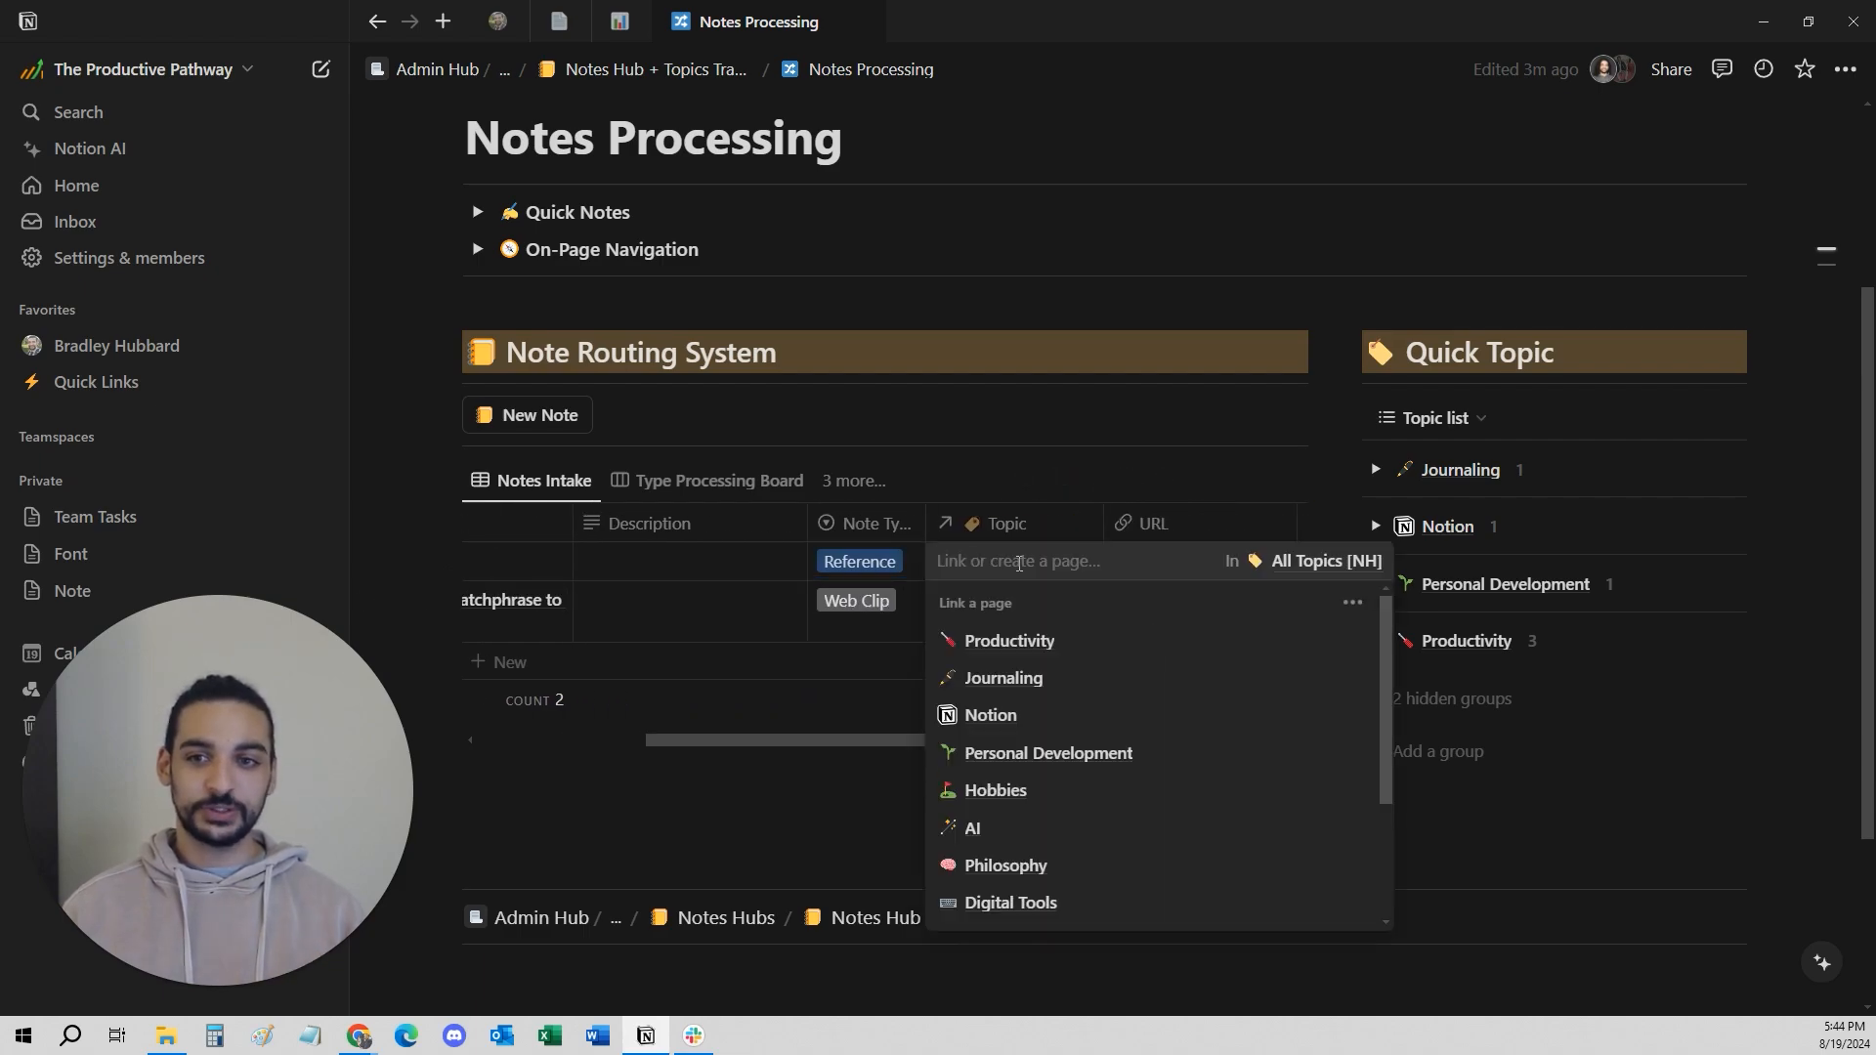
{"action": "left_click", "coordinate": [1023, 801]}
{"action": "left_click", "coordinate": [1151, 272]}
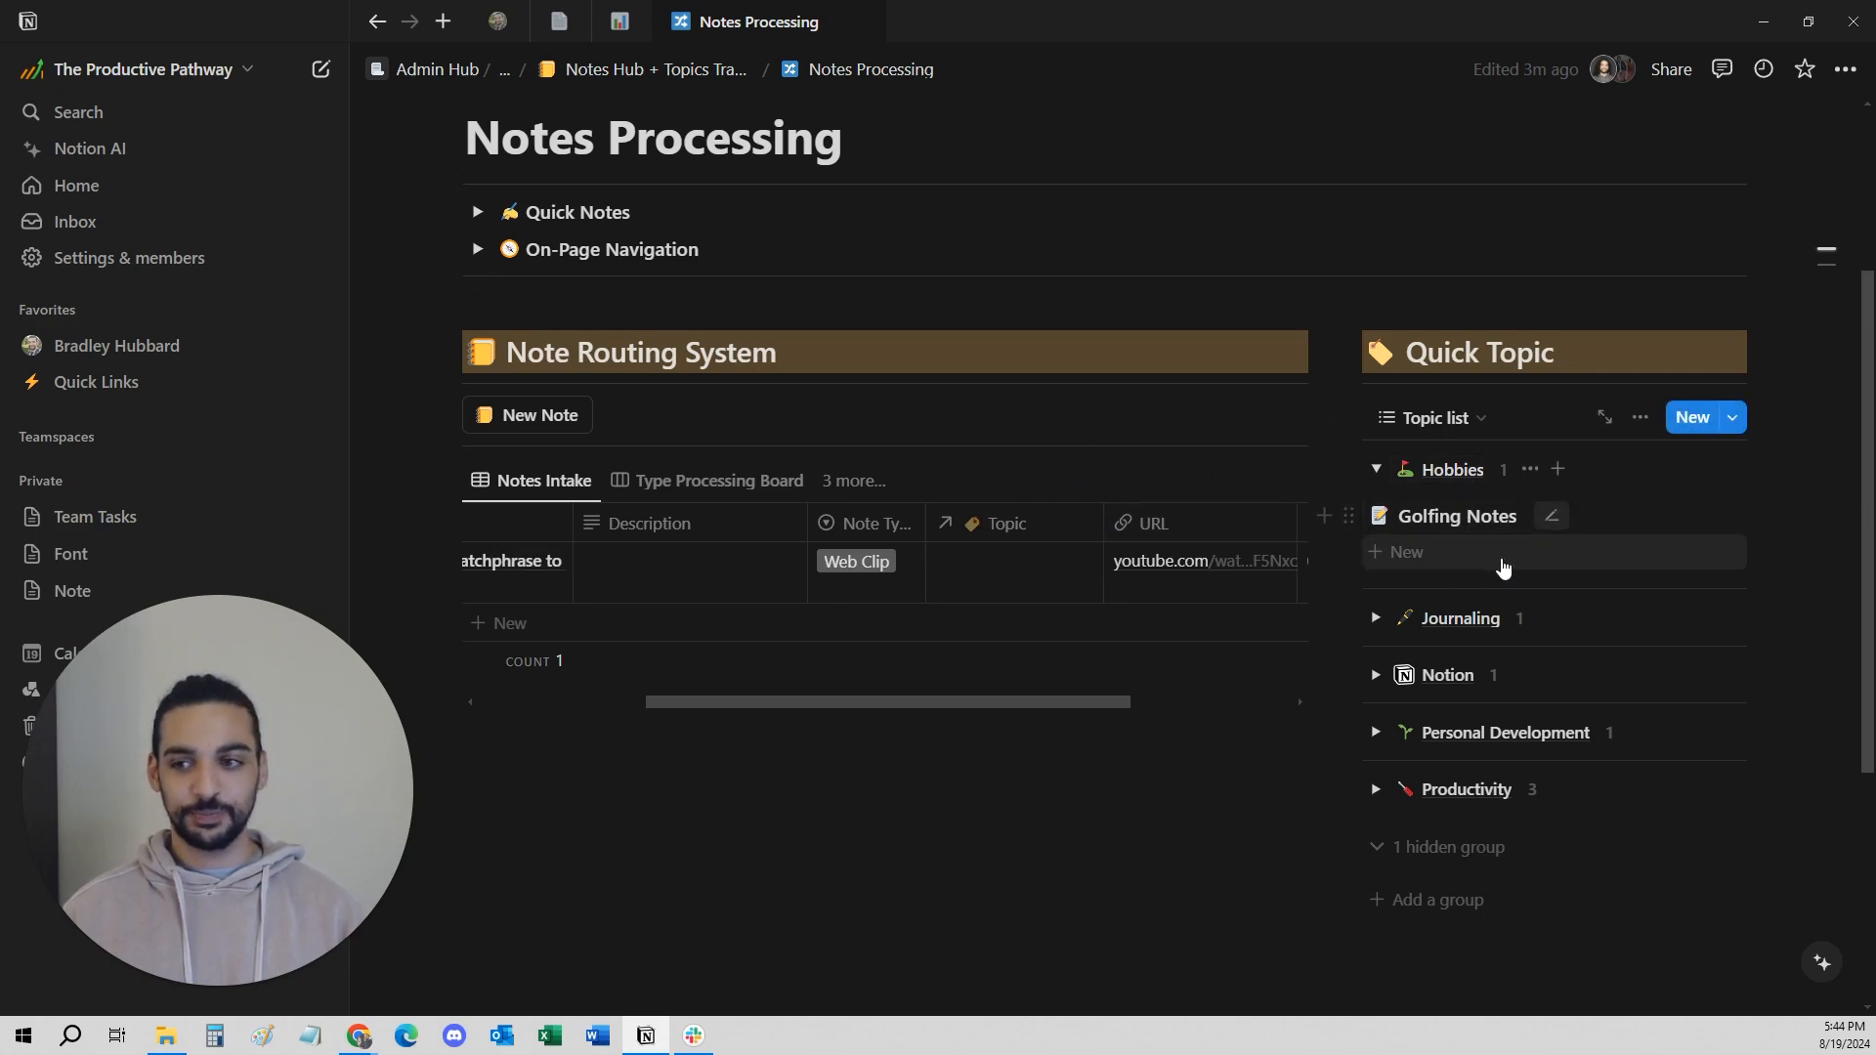
{"action": "left_click", "coordinate": [1376, 469]}
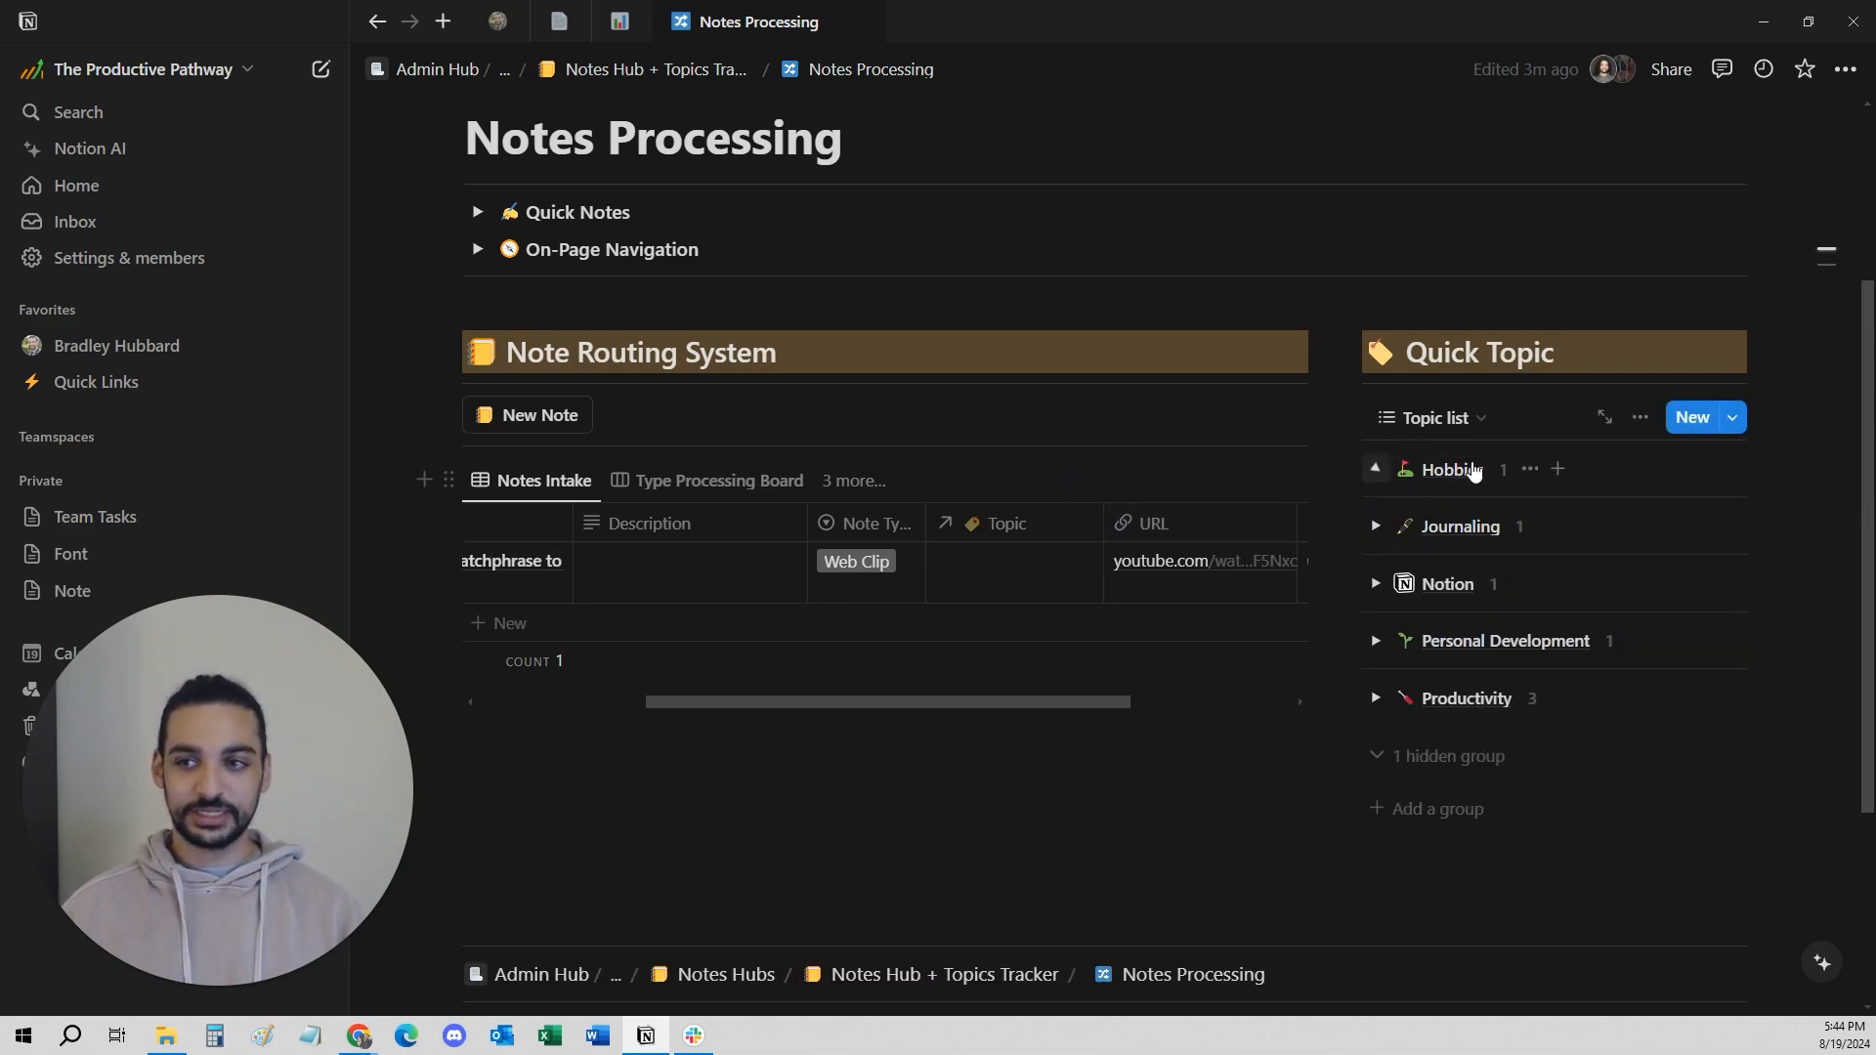
Change the Quick Topic heading's background colour to brown.
{"action": "left_click", "coordinate": [1354, 352]}
{"action": "mouse_move", "coordinate": [1257, 535]}
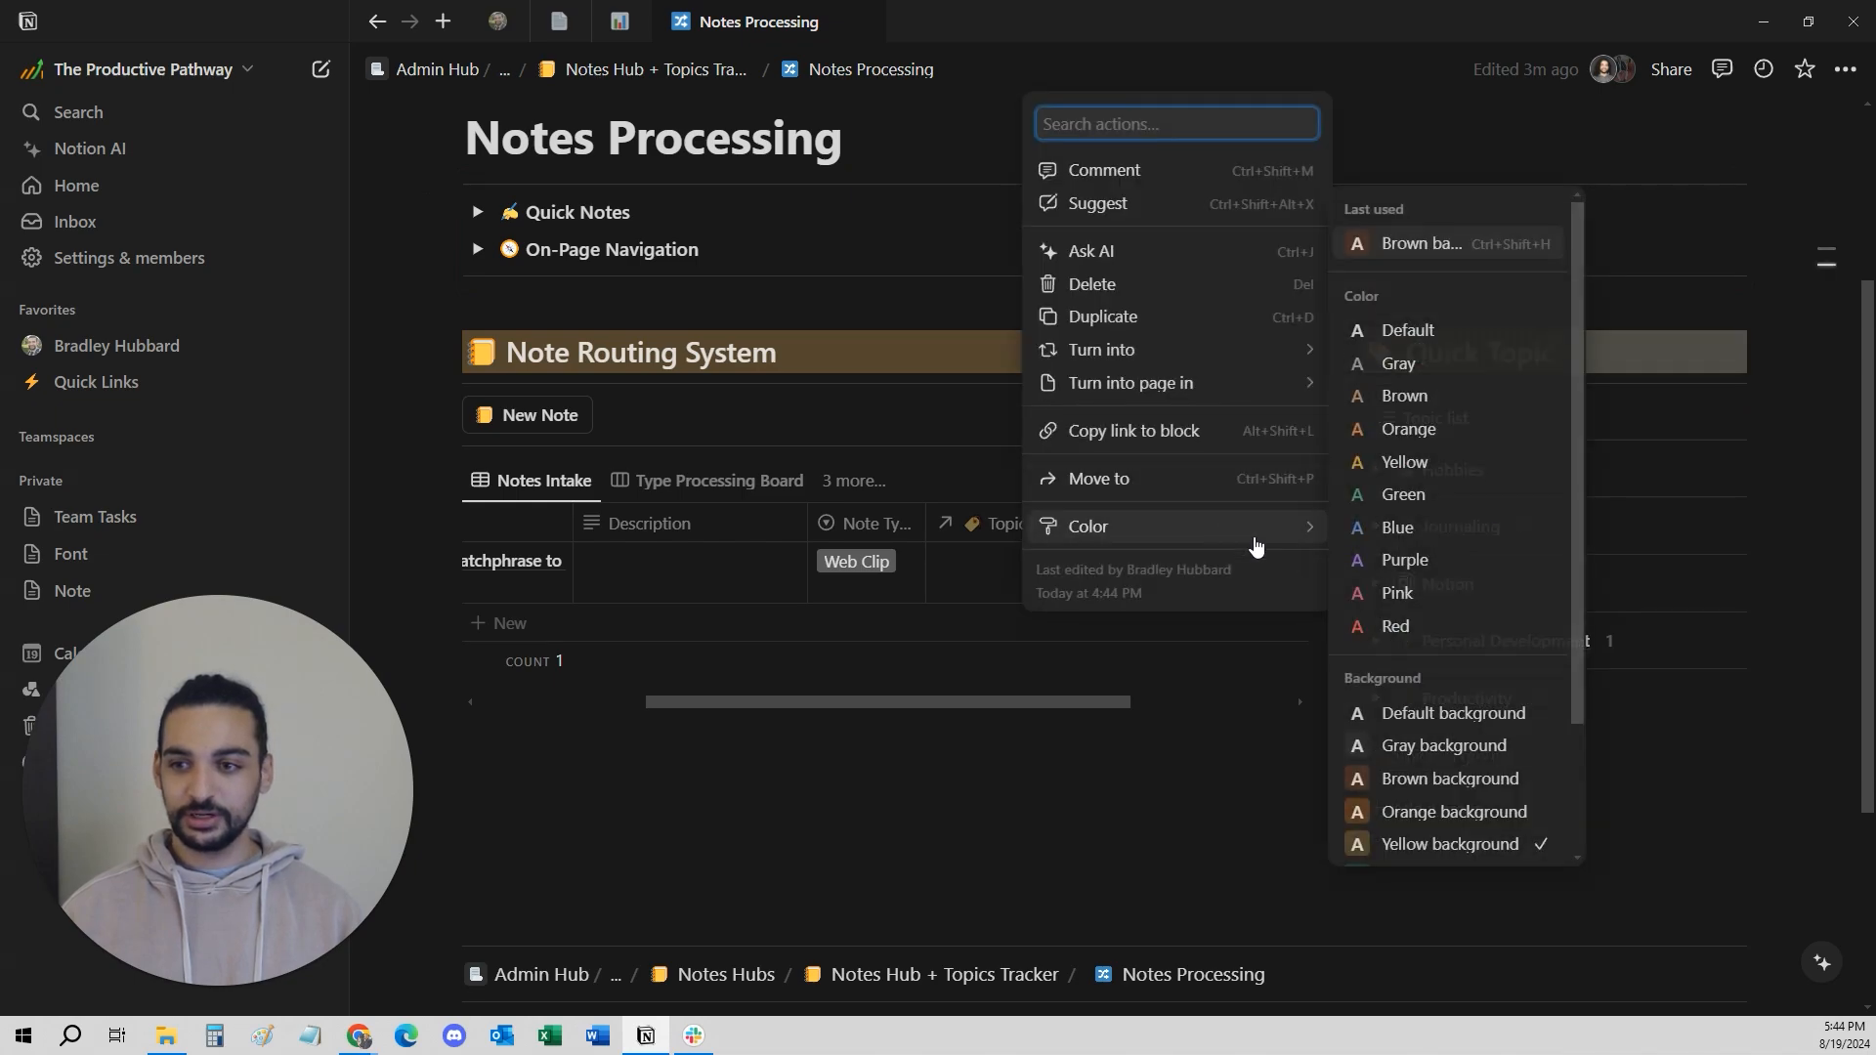
{"action": "left_click", "coordinate": [1416, 779]}
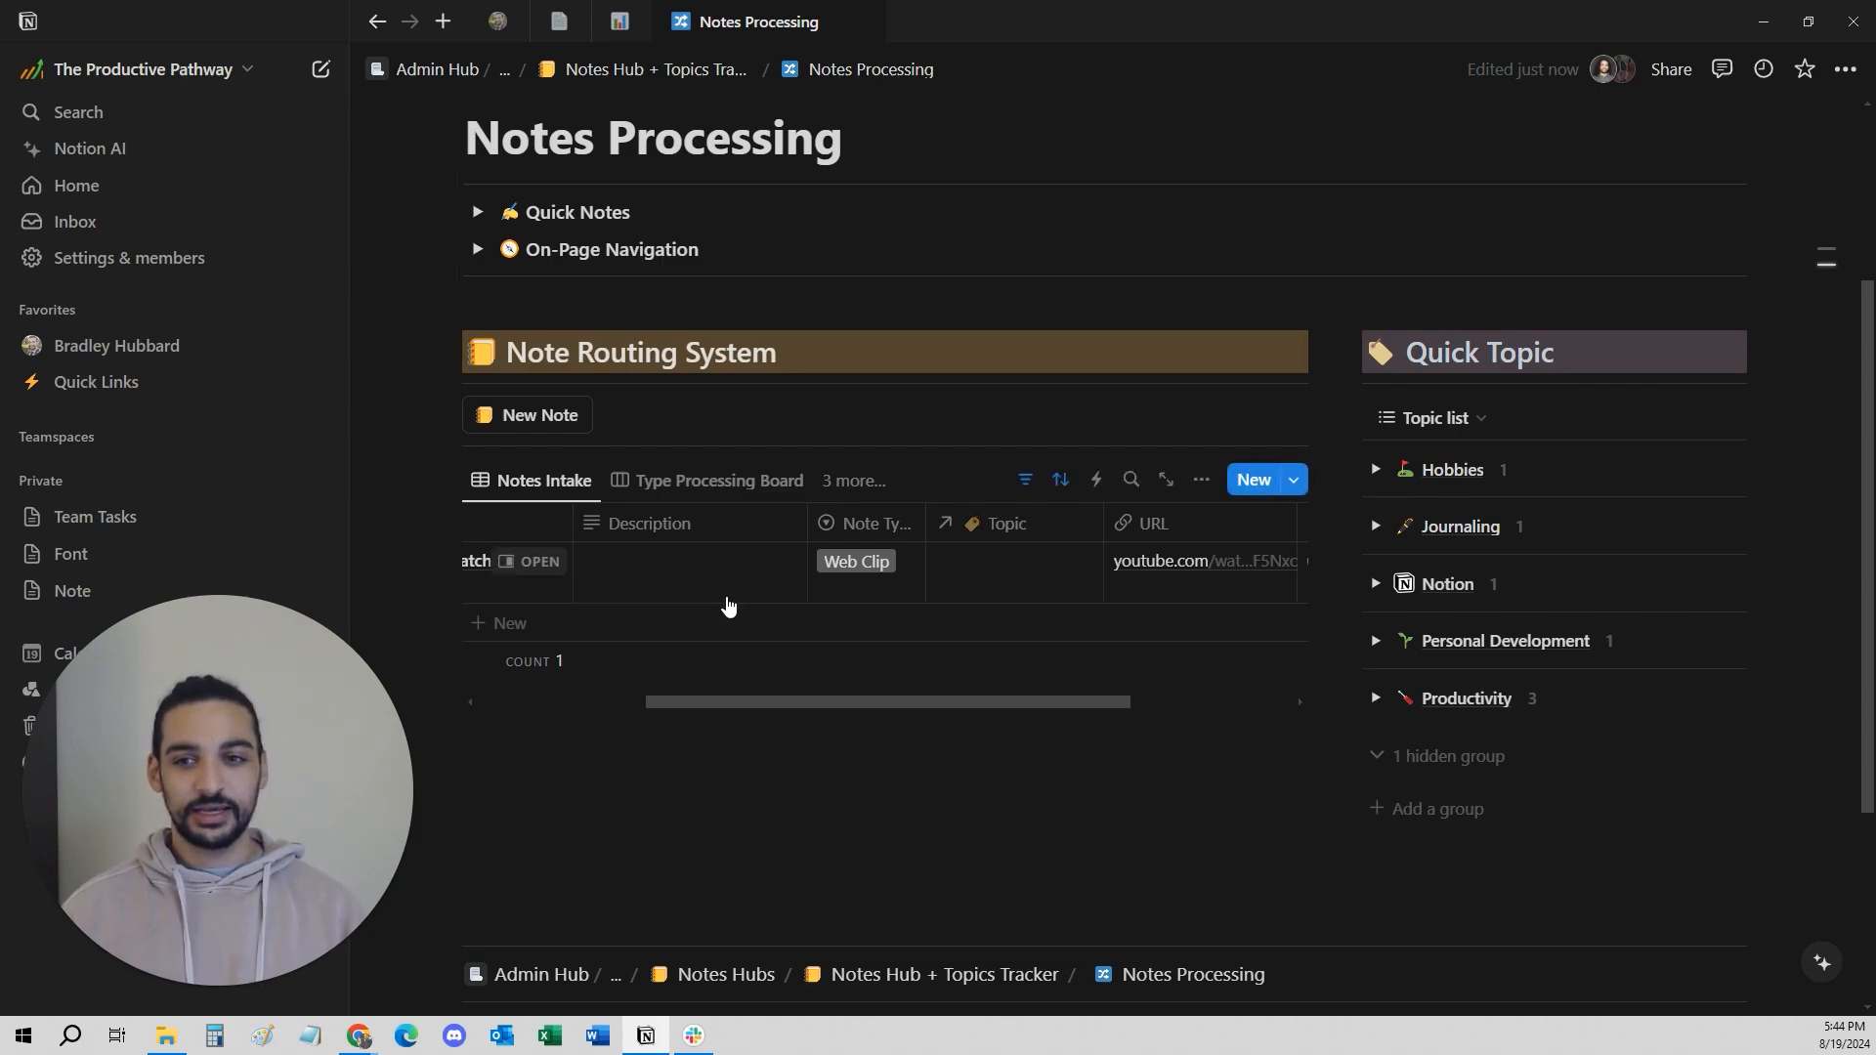
Add a Basic Note to the Notes Intake table and assign it to the Notion topic in the Quick Topic list.
{"action": "scroll", "coordinate": [724, 607], "scroll_direction": "left", "scroll_amount": 5}
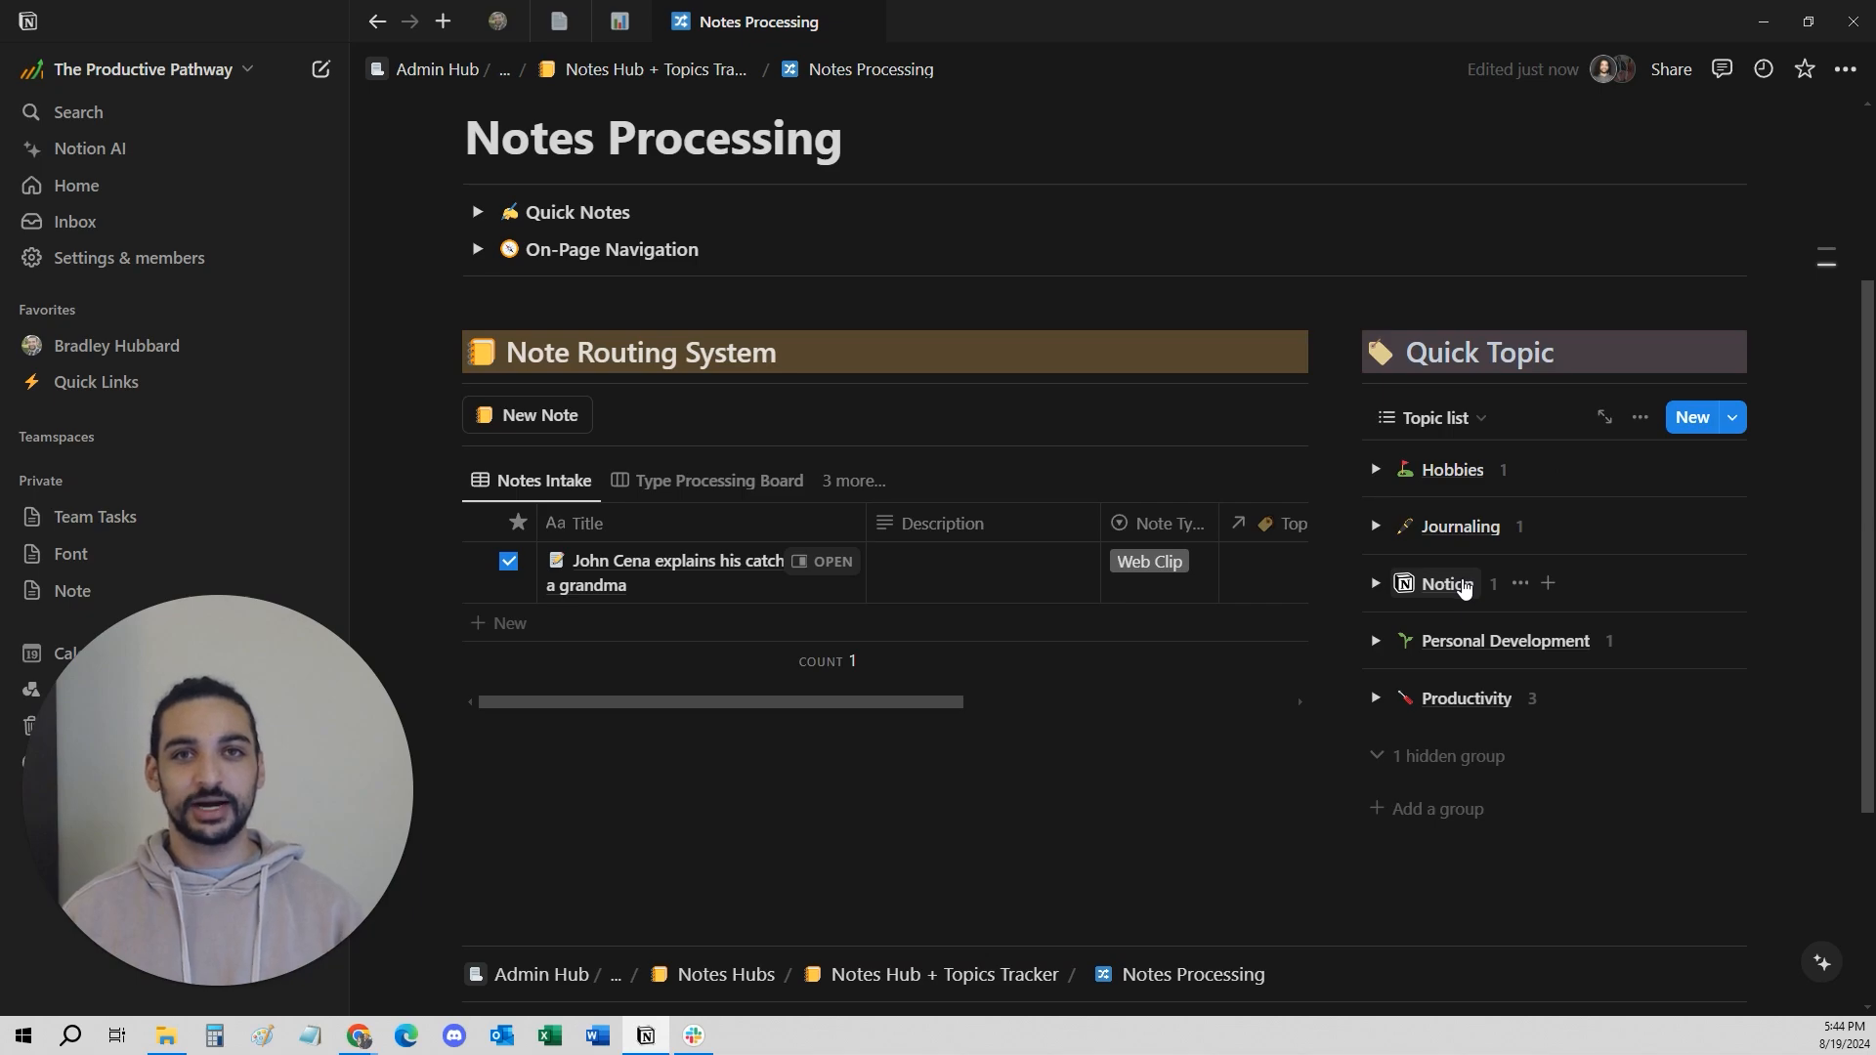
{"action": "left_click", "coordinate": [561, 635]}
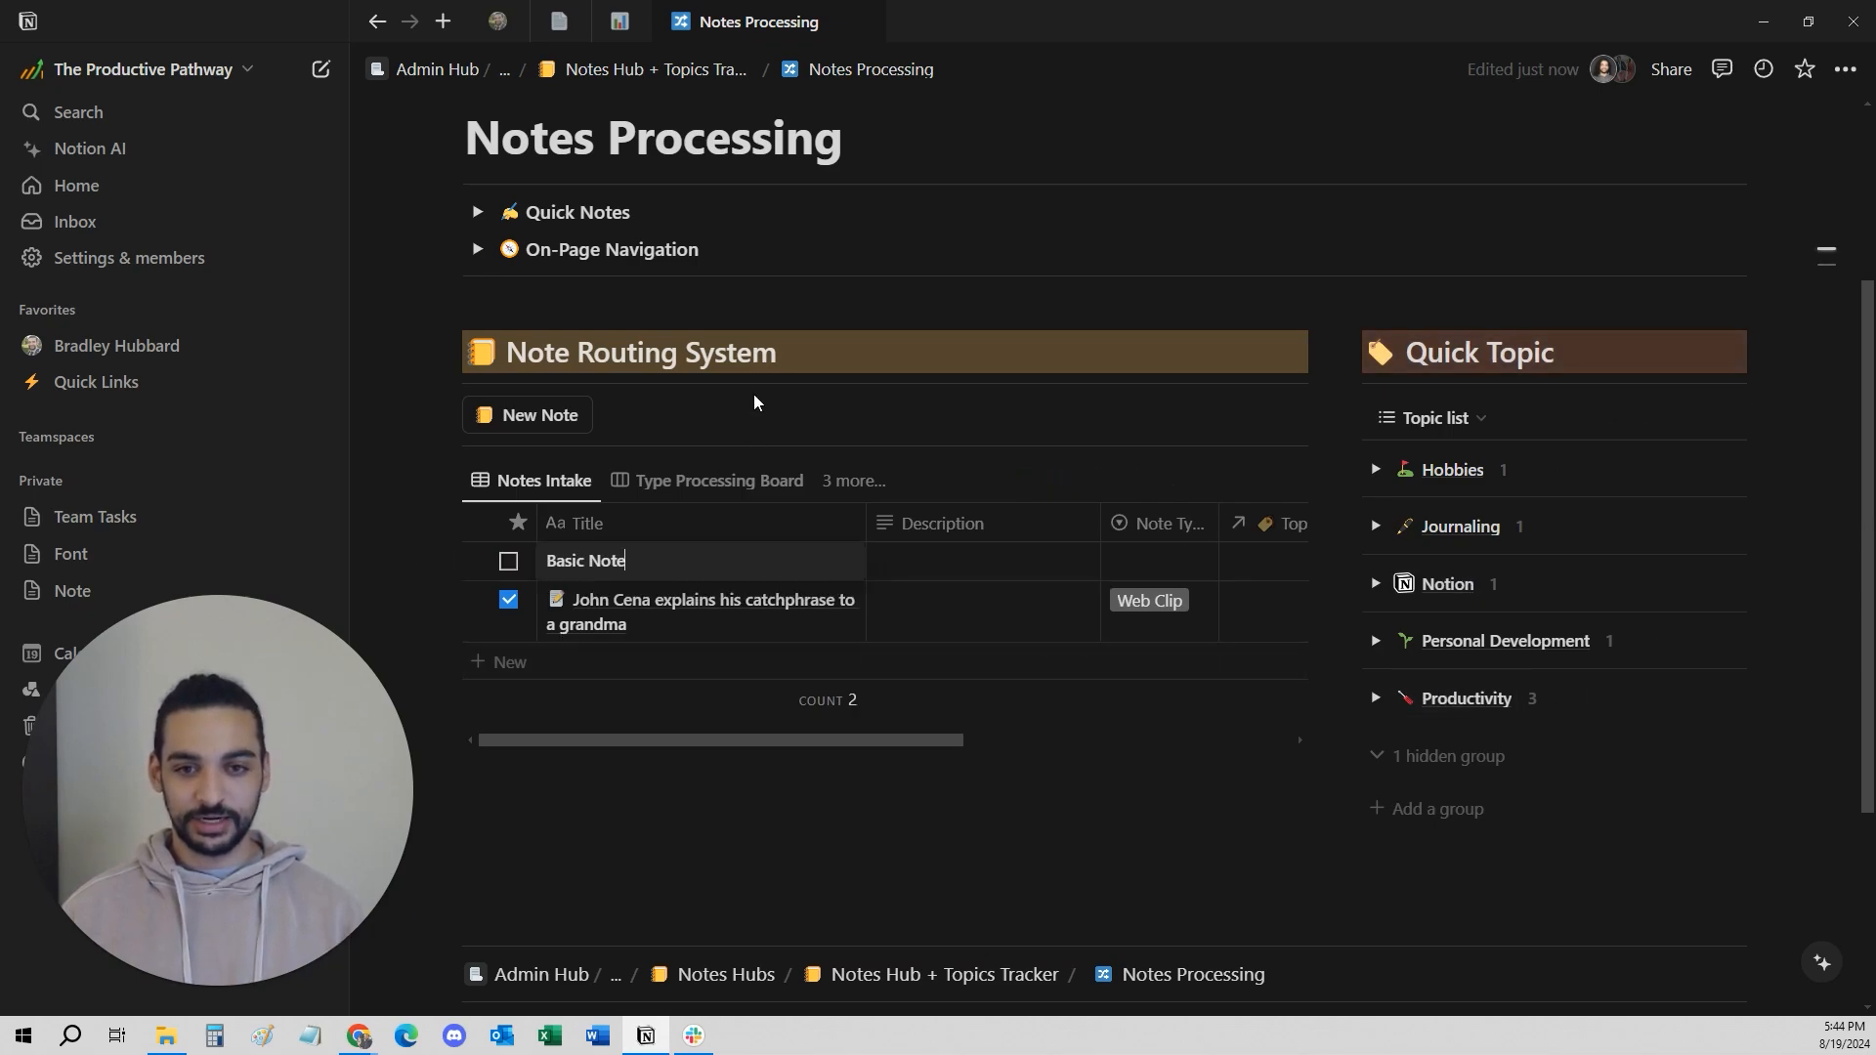
{"action": "key", "text": "Escape"}
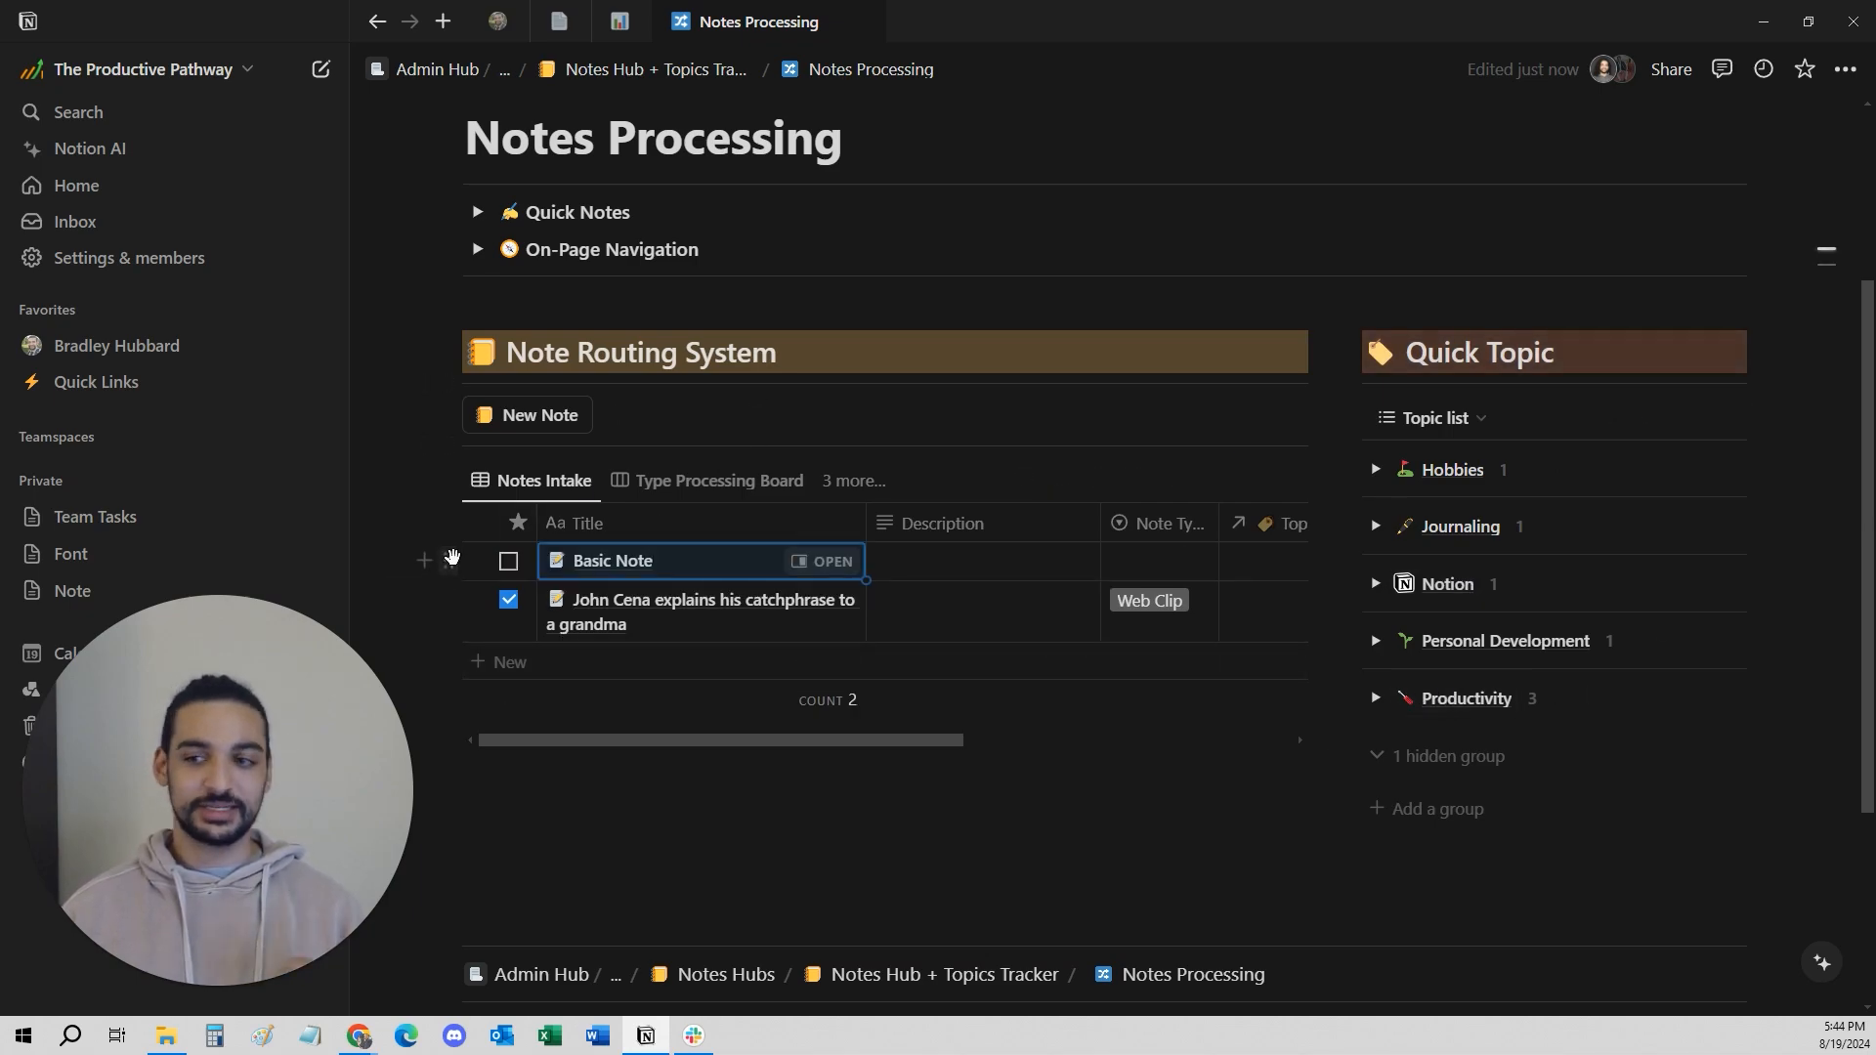
{"action": "left_click_drag", "start_coordinate": [453, 557], "coordinate": [1466, 528]}
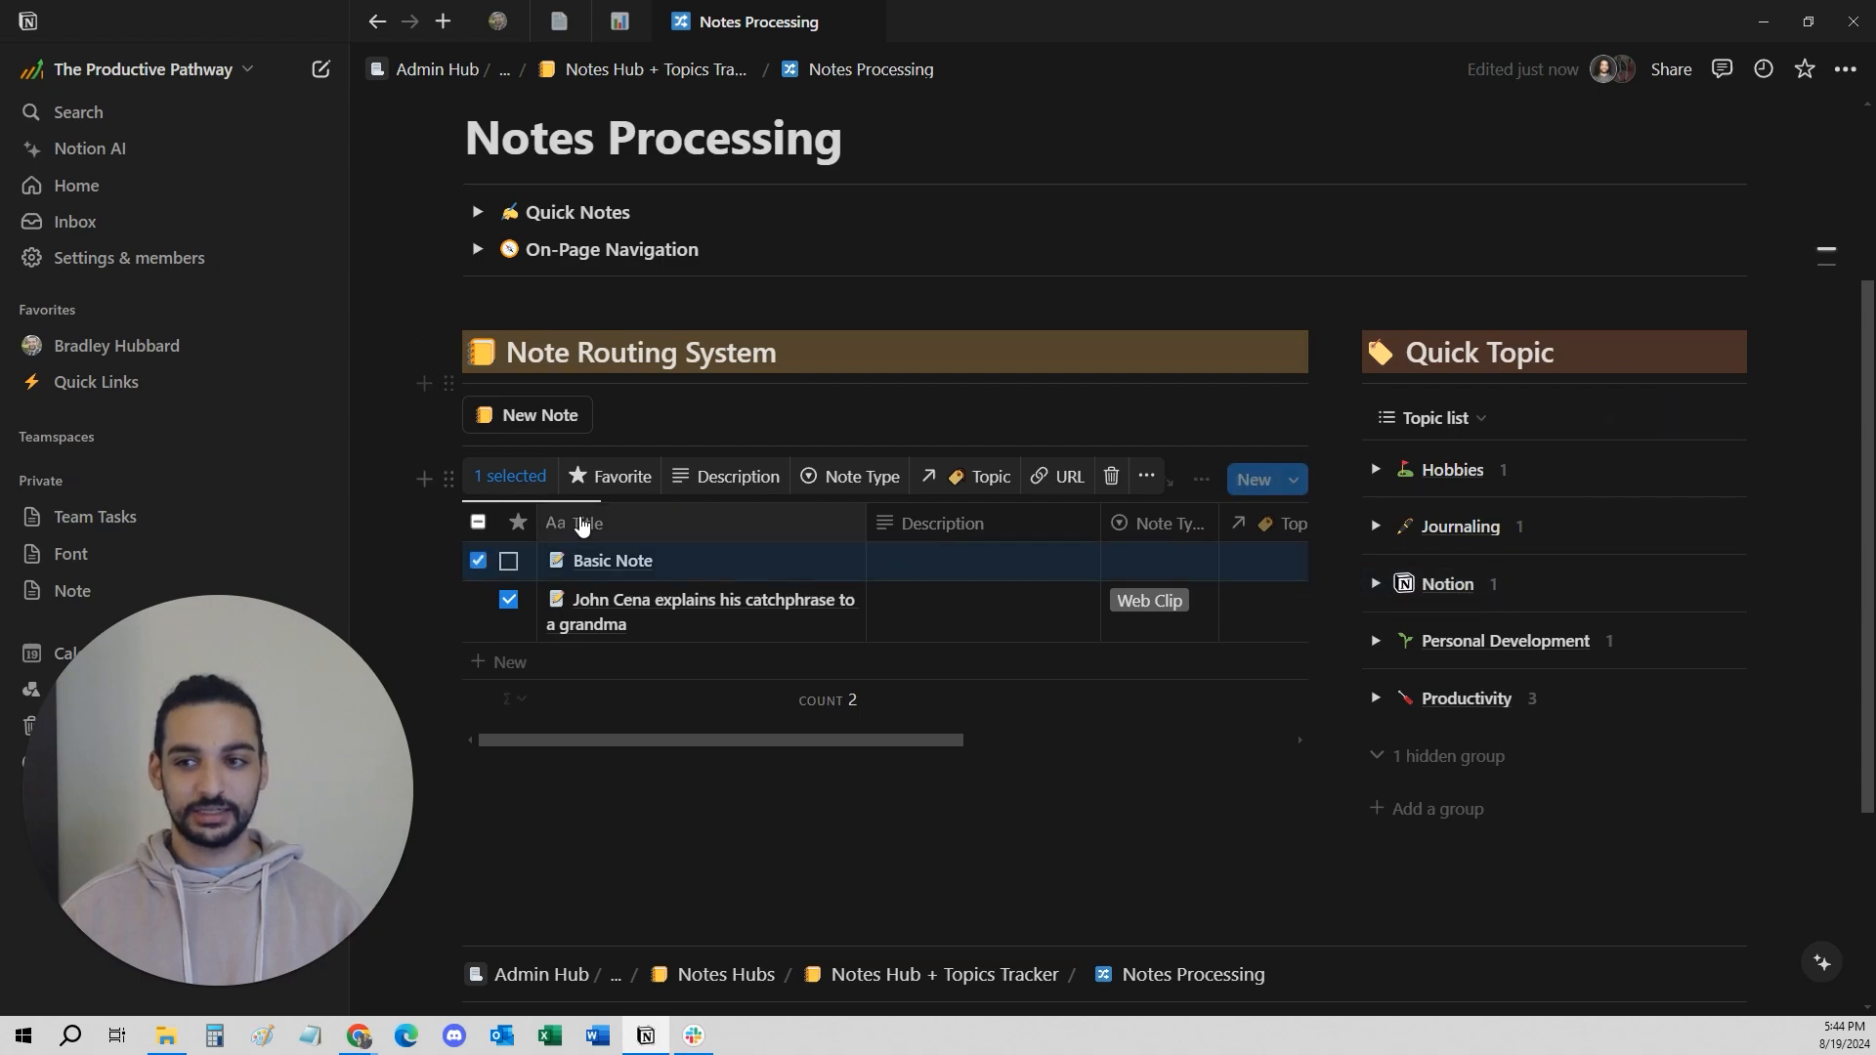
{"action": "left_click_drag", "start_coordinate": [452, 557], "coordinate": [1435, 595]}
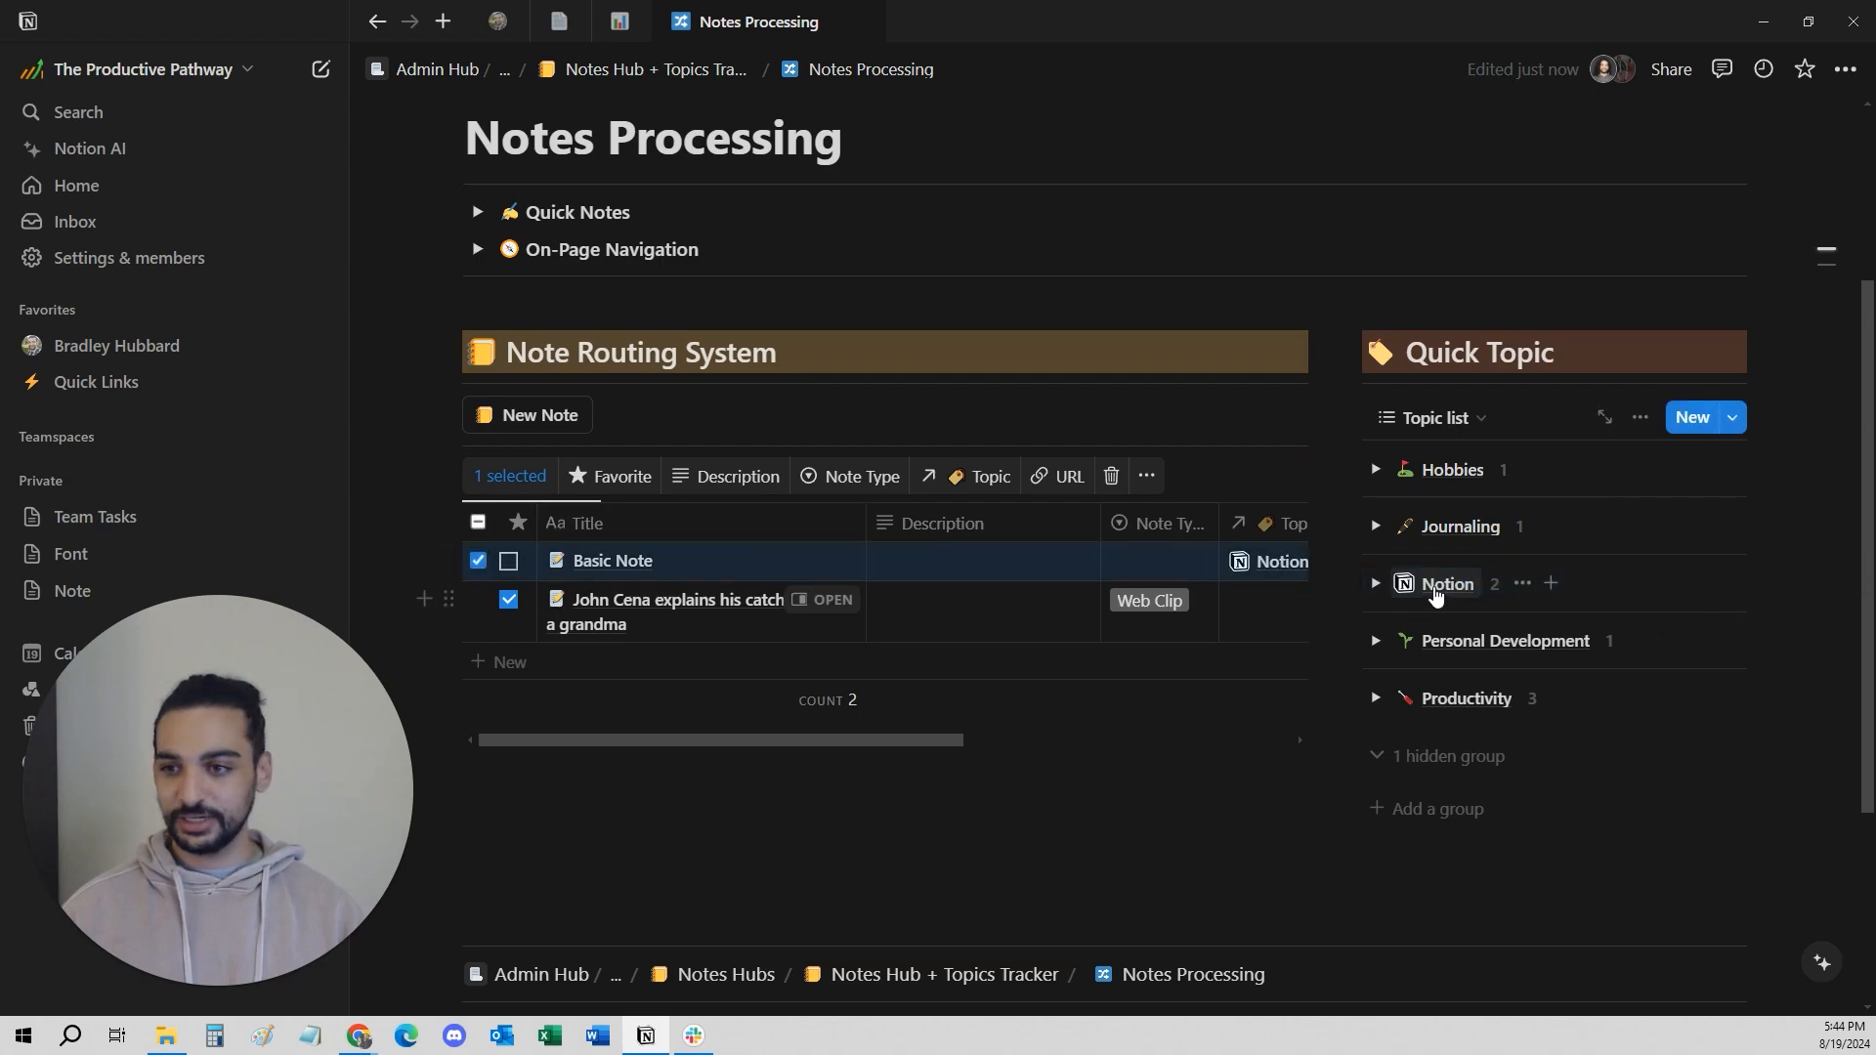
{"action": "left_click", "coordinate": [1243, 368]}
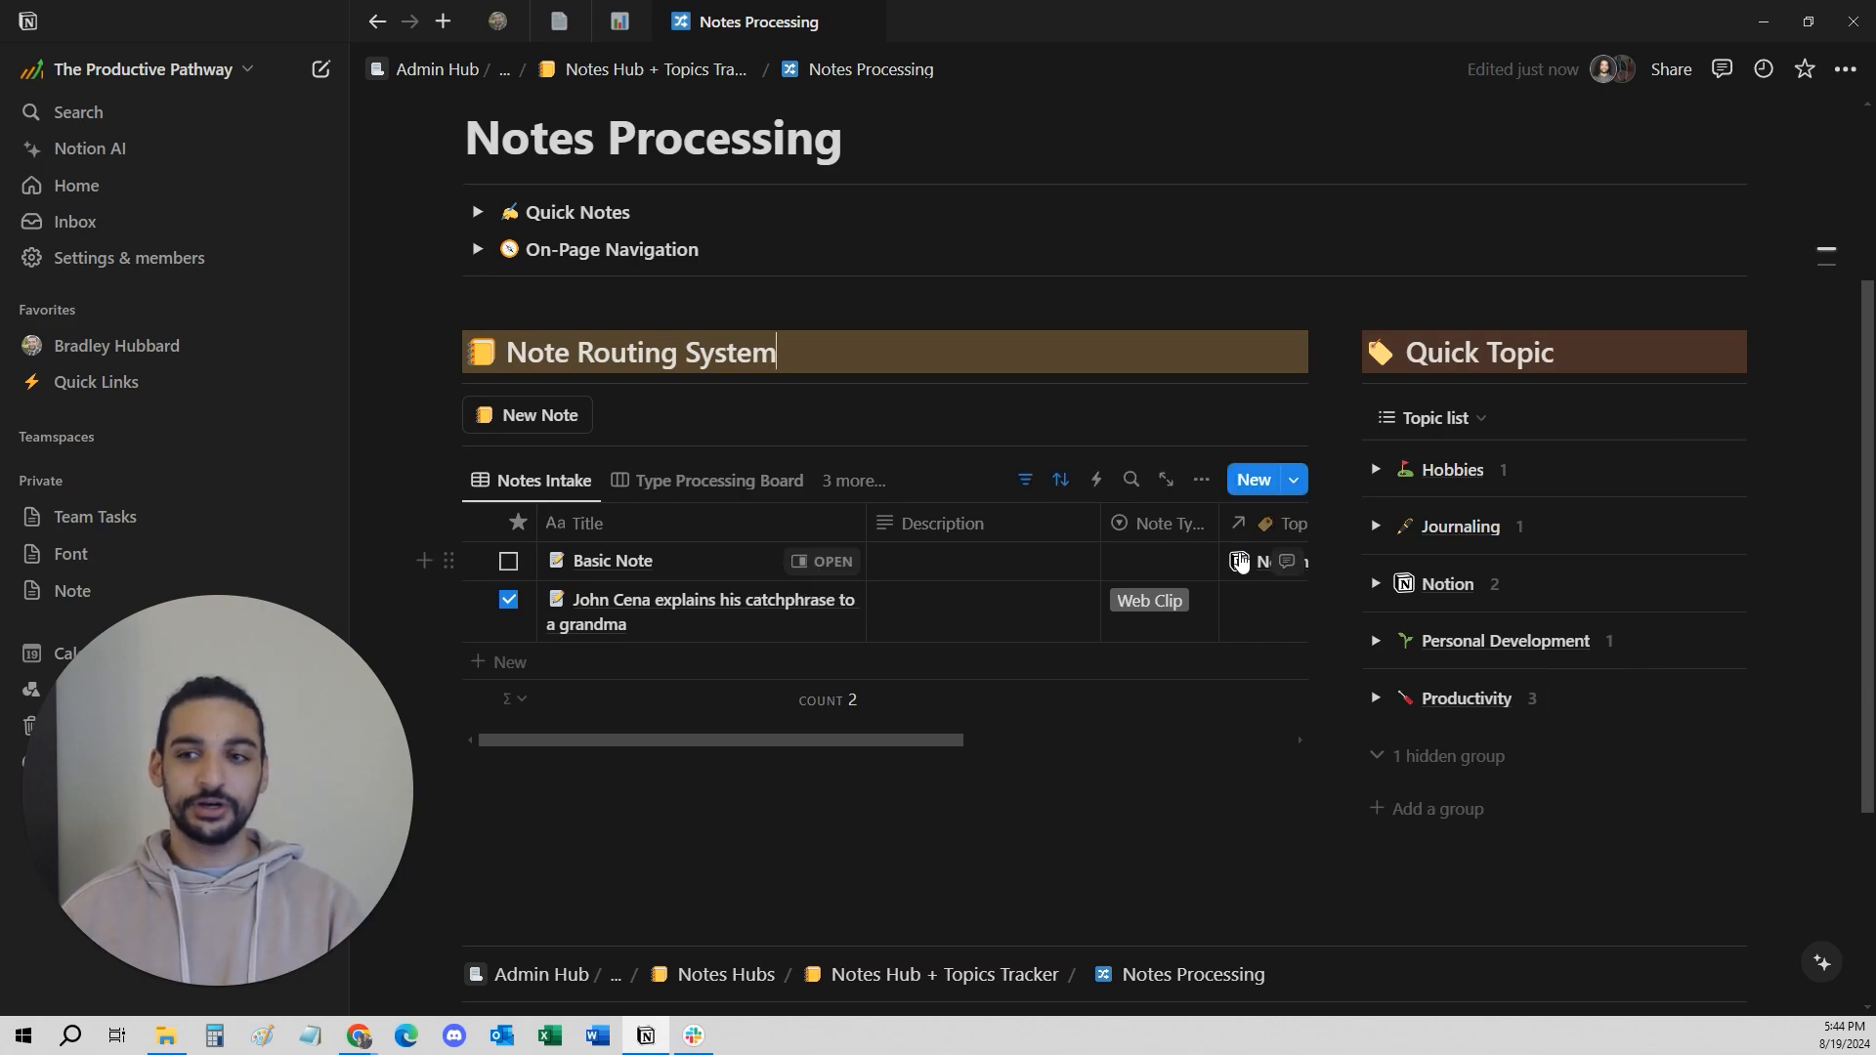
Set the note type of the Basic Note to Reflections.
{"action": "left_click", "coordinate": [1123, 567]}
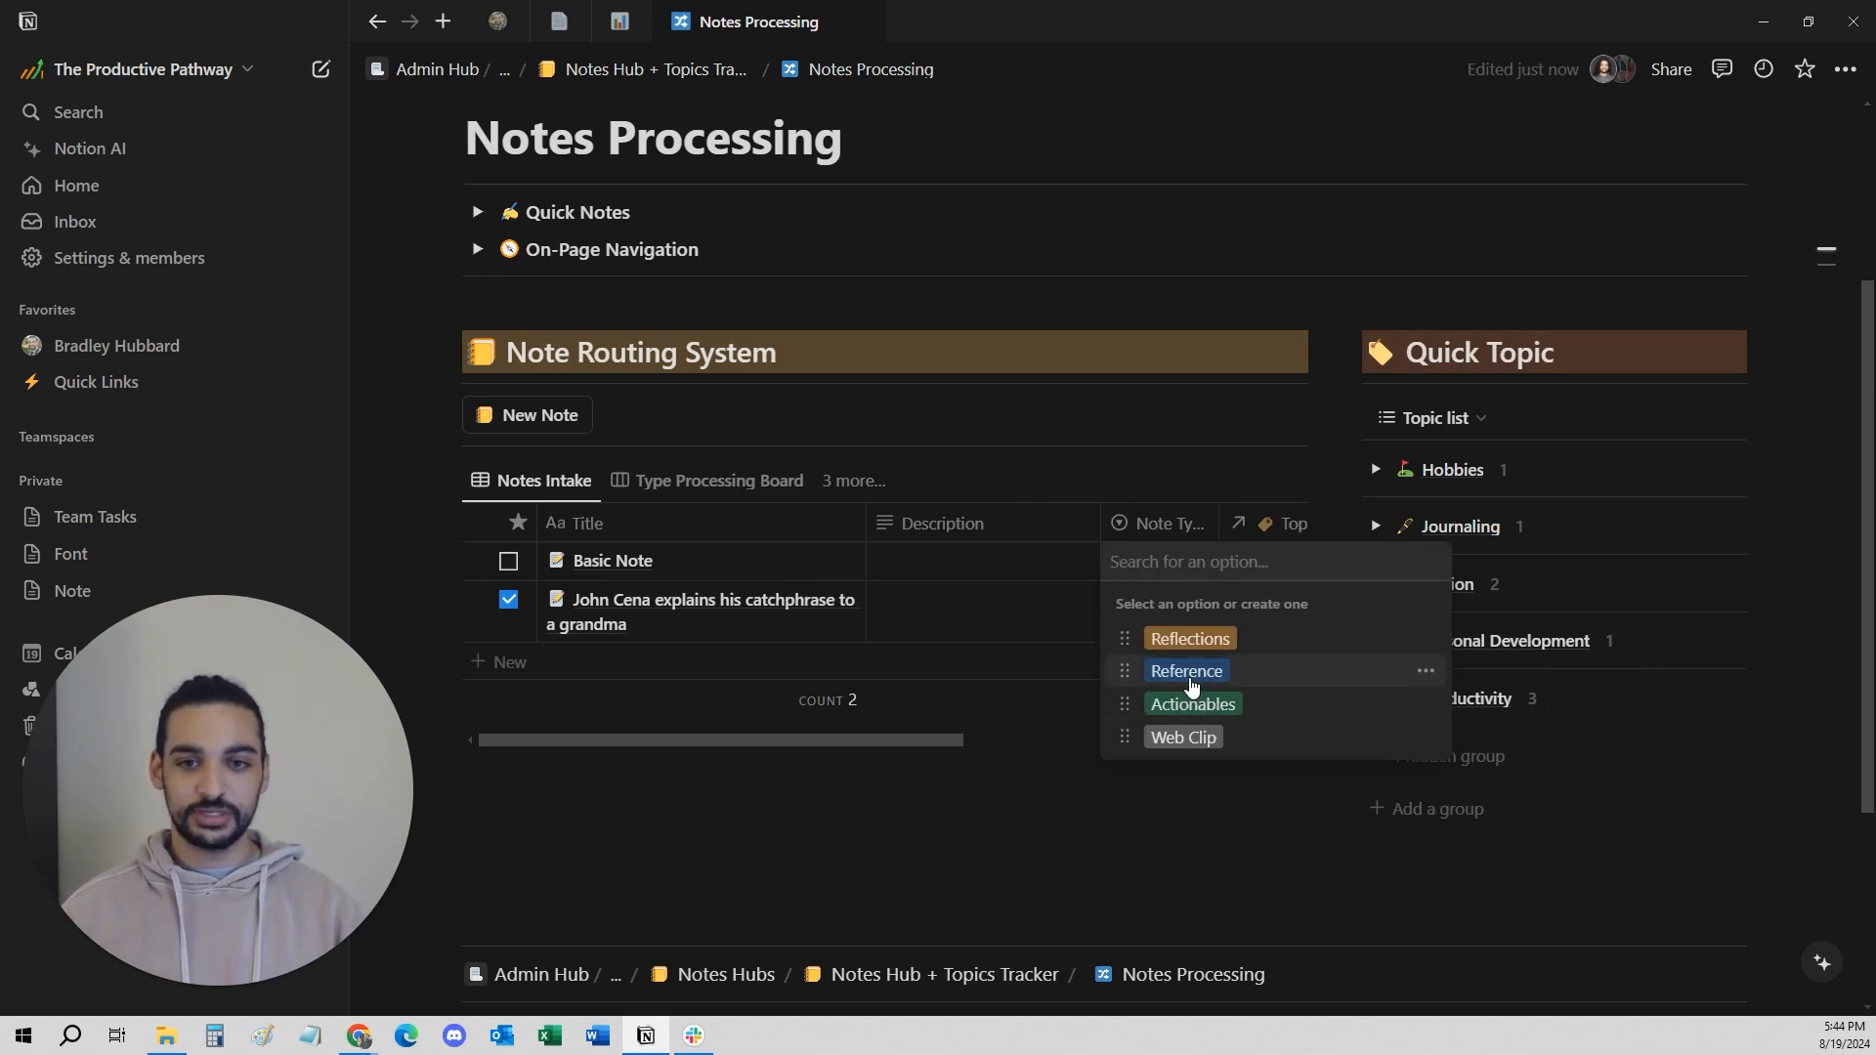
{"action": "left_click", "coordinate": [1202, 647]}
{"action": "left_click", "coordinate": [1039, 372]}
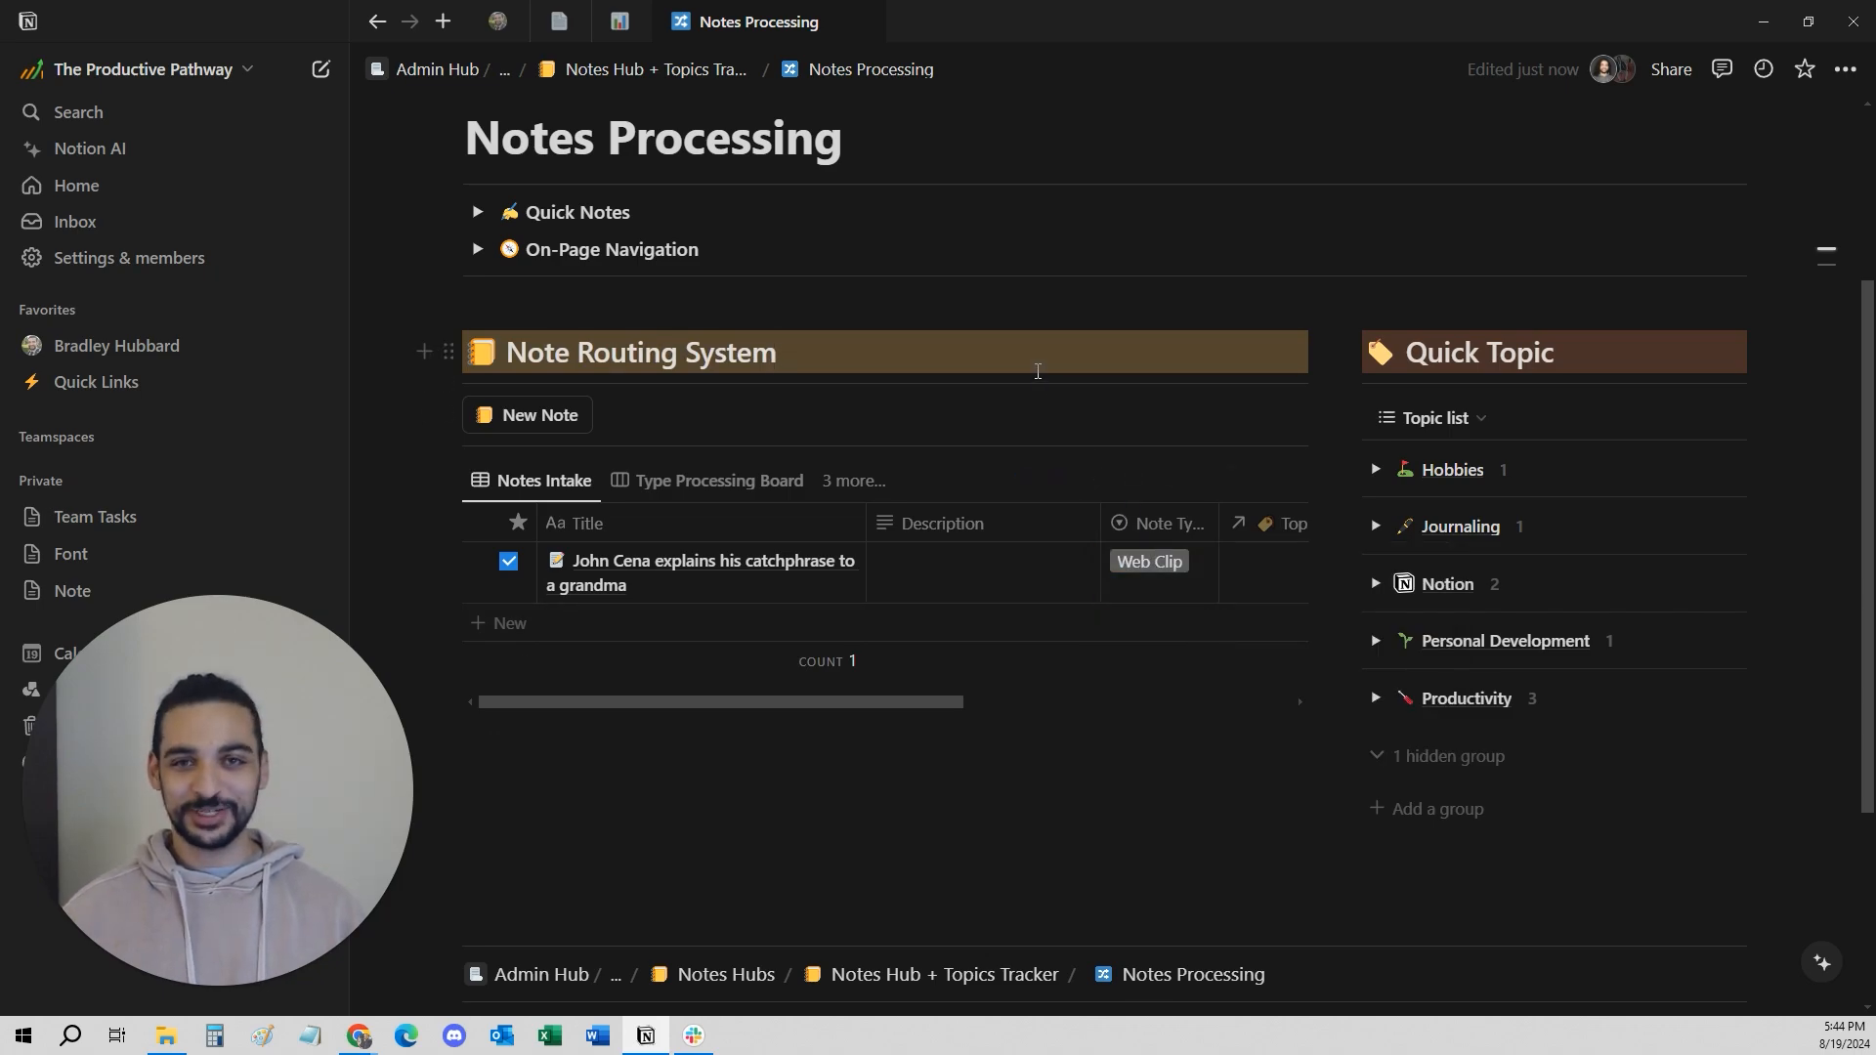
Undo the Basic Note's type and topic assignments, and delete the note from the Notes Intake table.
{"action": "key", "text": "ctrl+z"}
{"action": "key", "text": "ctrl+z"}
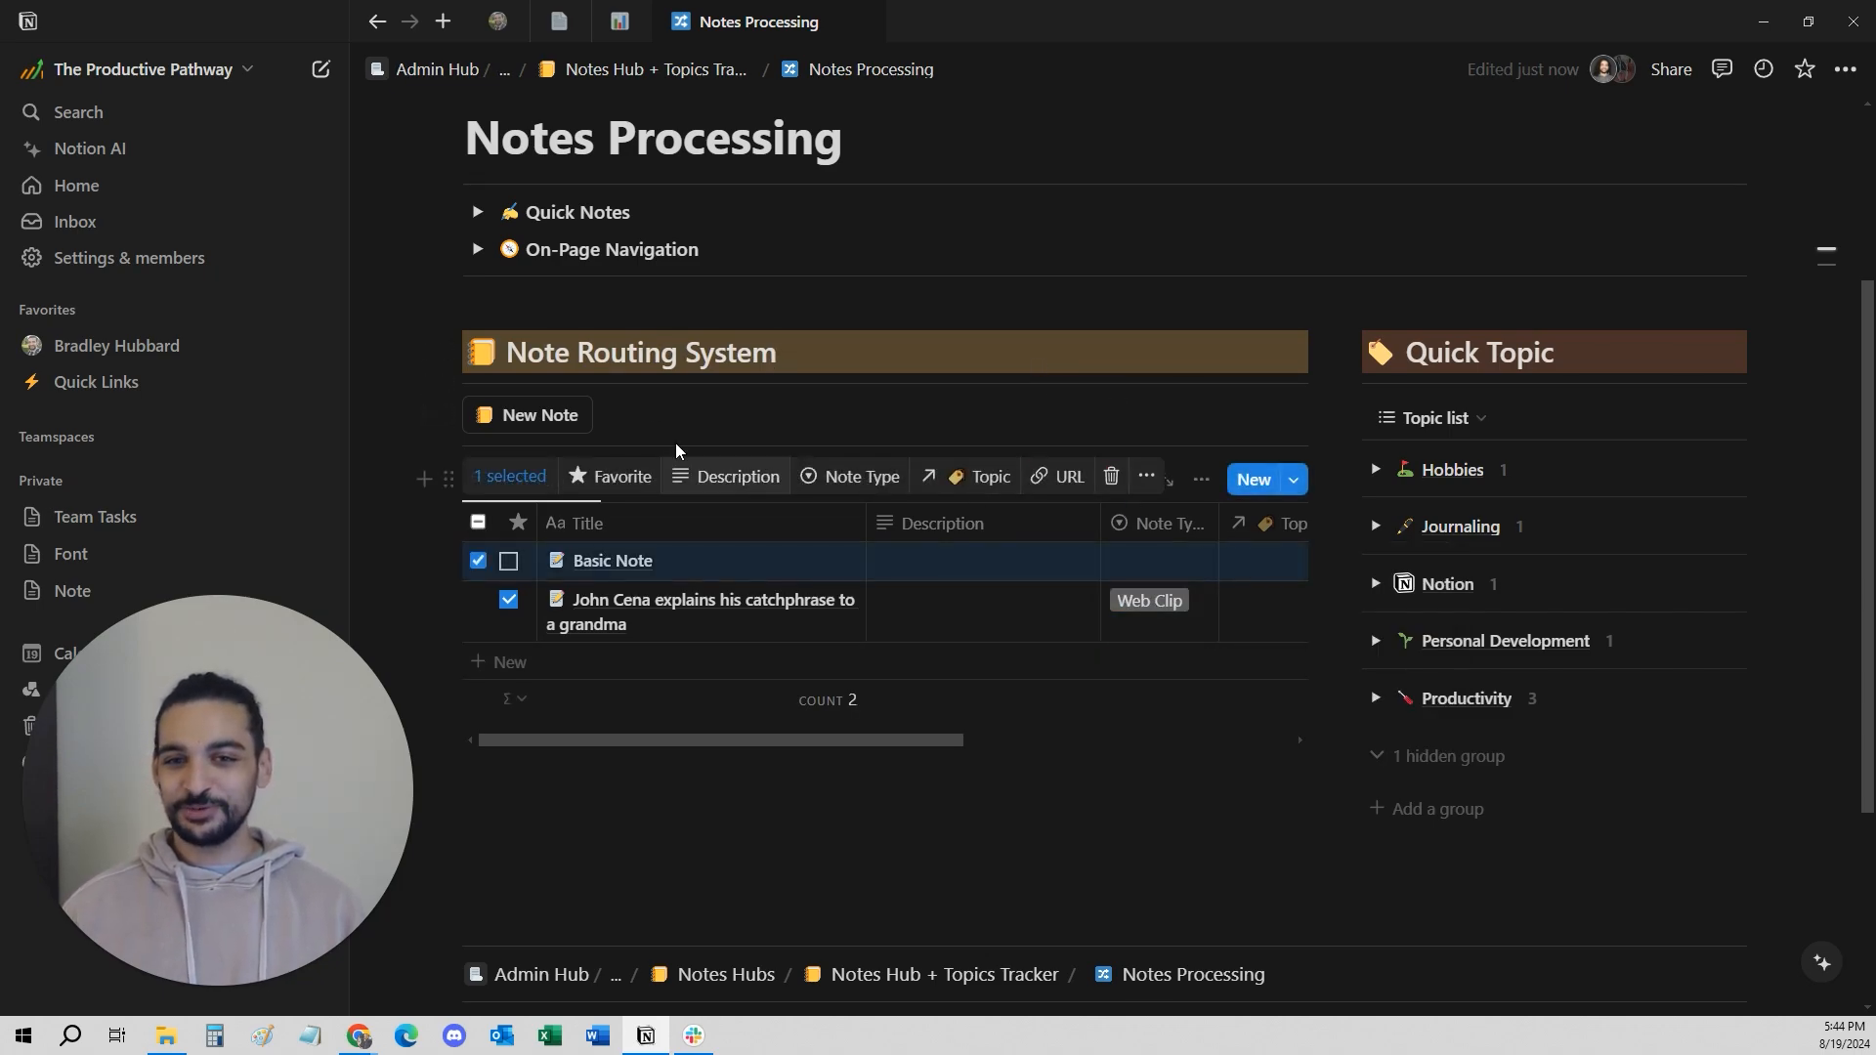
{"action": "key", "text": "Delete"}
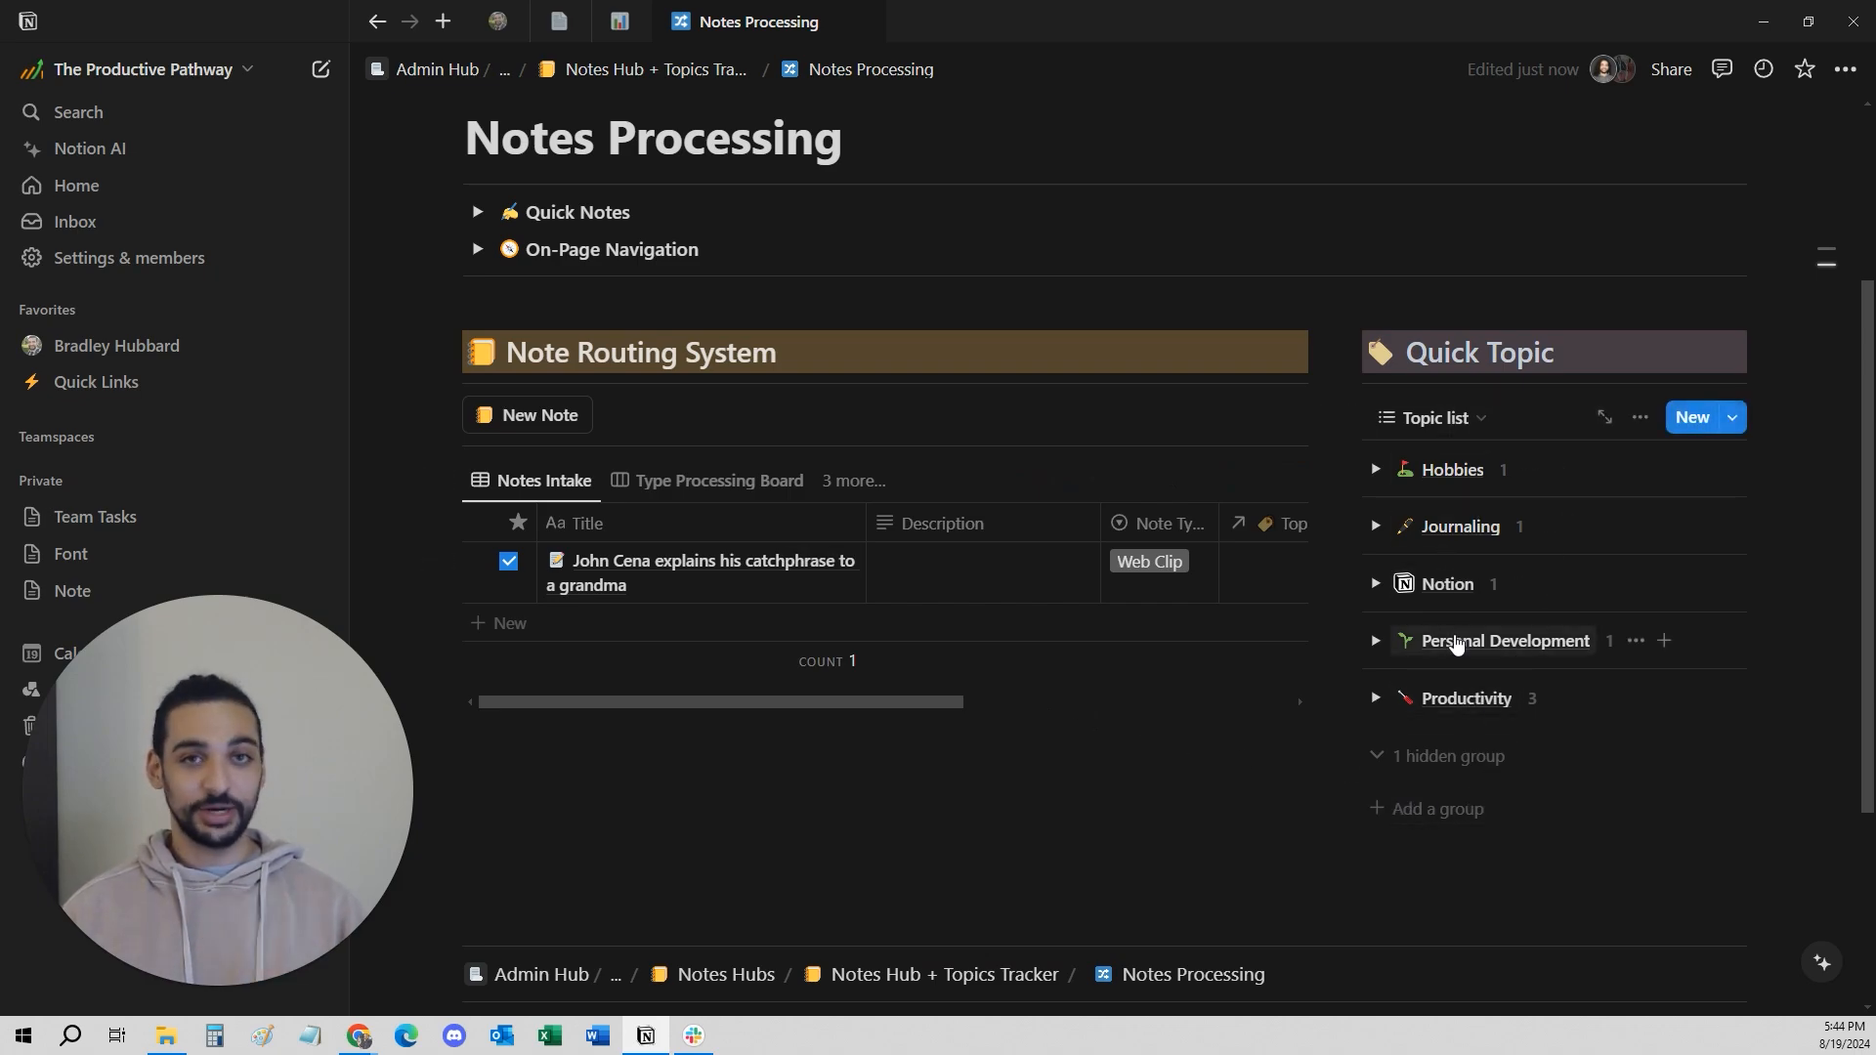
Create a new topic group named Media in the Quick Topic list.
{"action": "left_click", "coordinate": [1439, 813]}
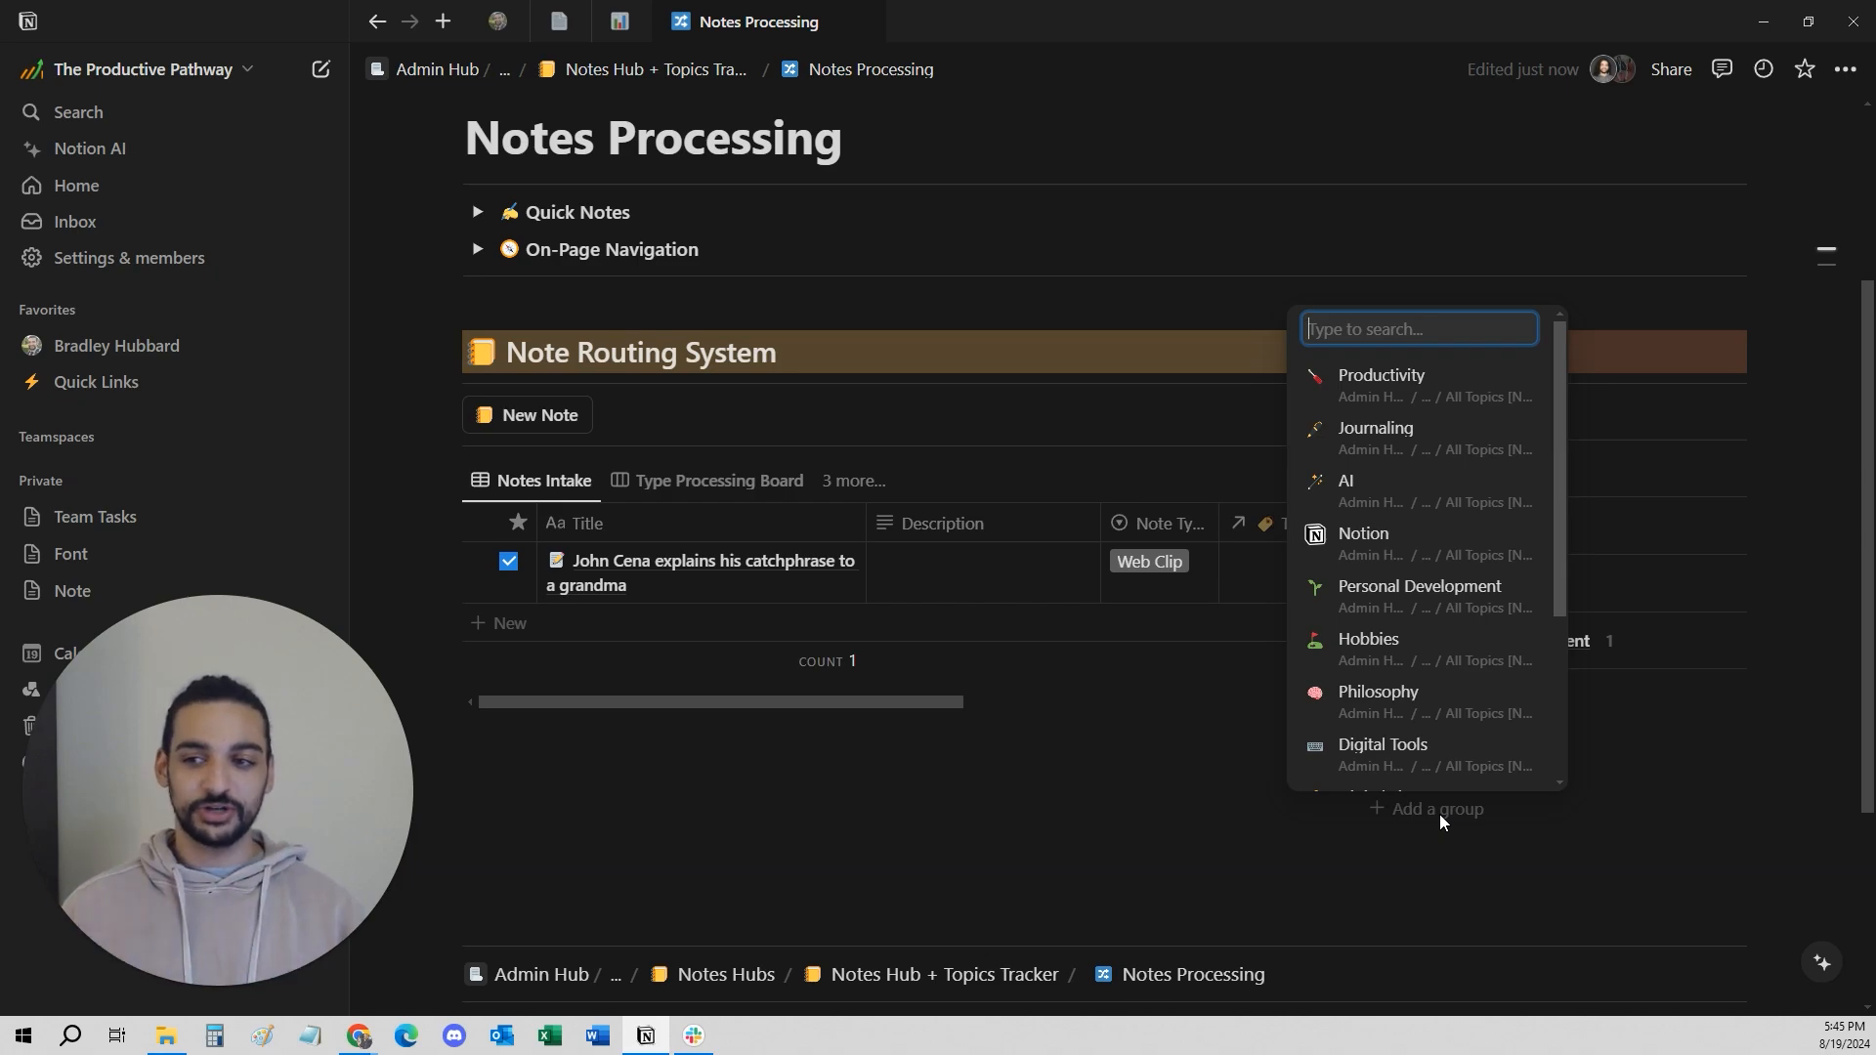
{"action": "type", "text": "media"}
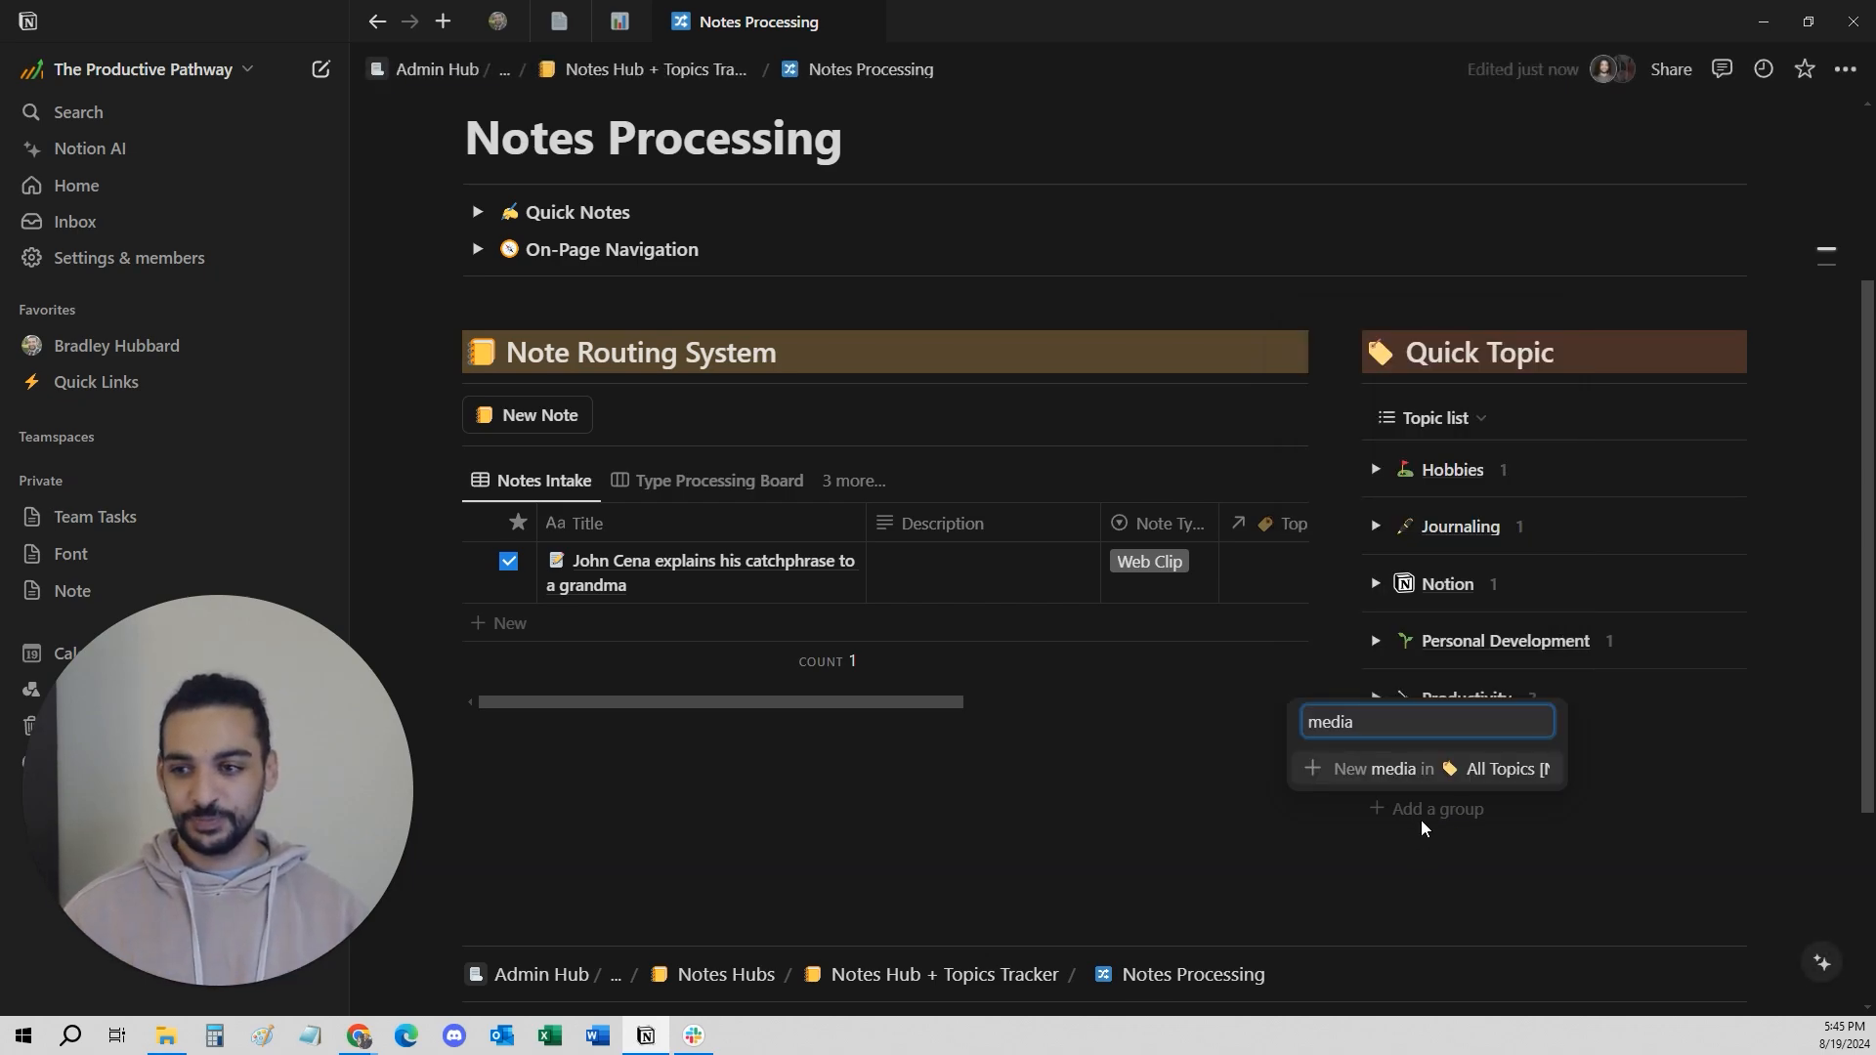
{"action": "key", "text": "ctrl+a"}
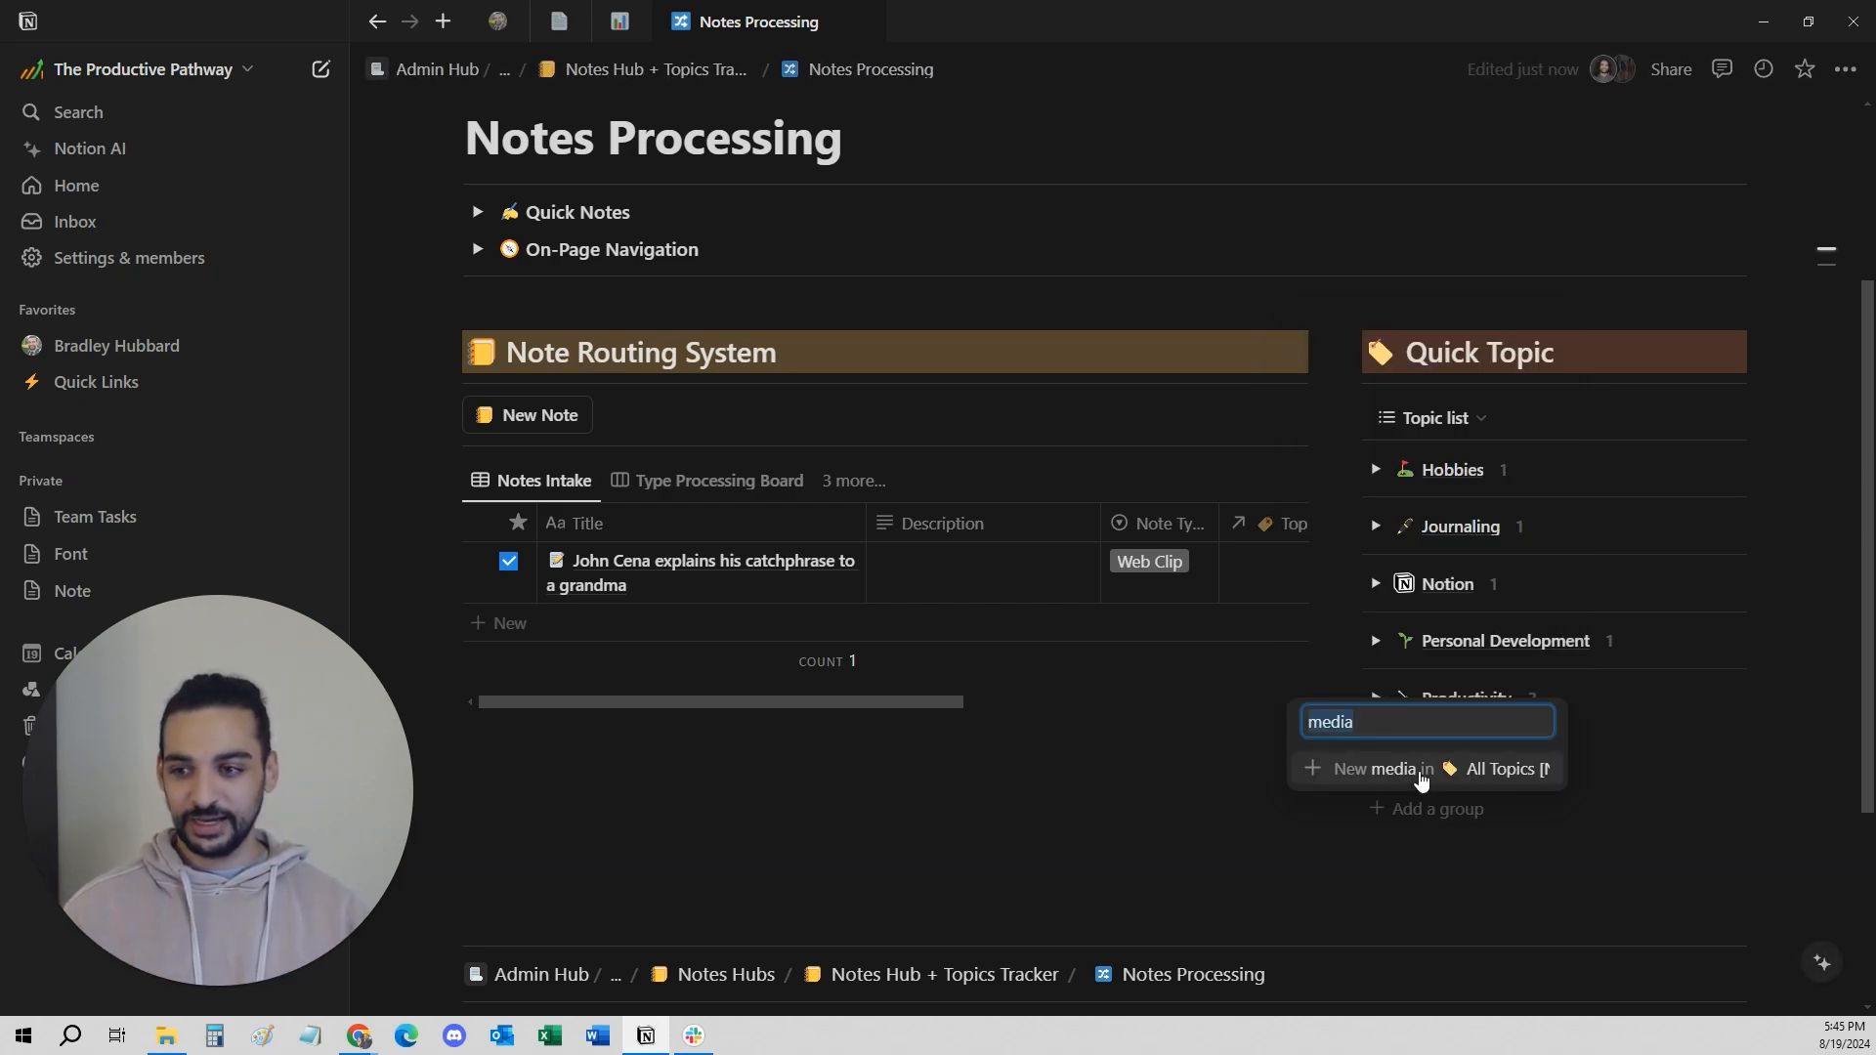
{"action": "type", "text": "Me"}
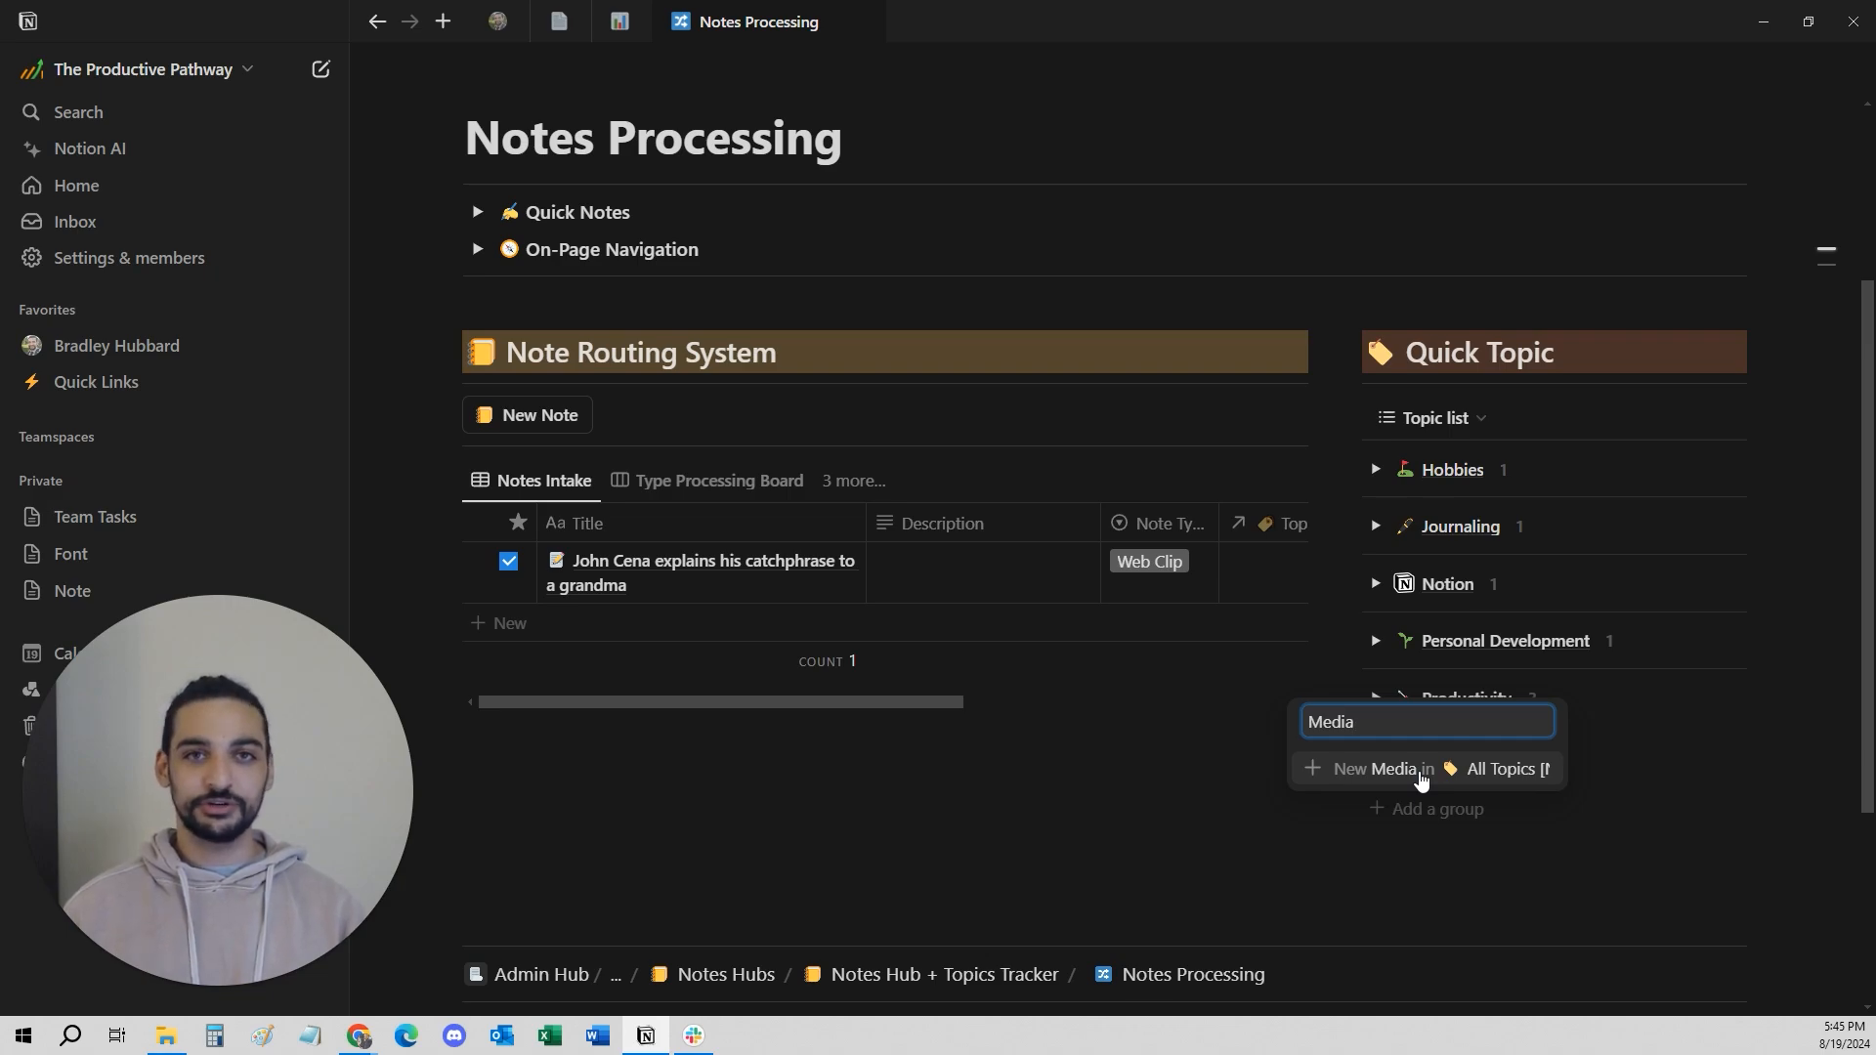
{"action": "left_click", "coordinate": [1420, 772]}
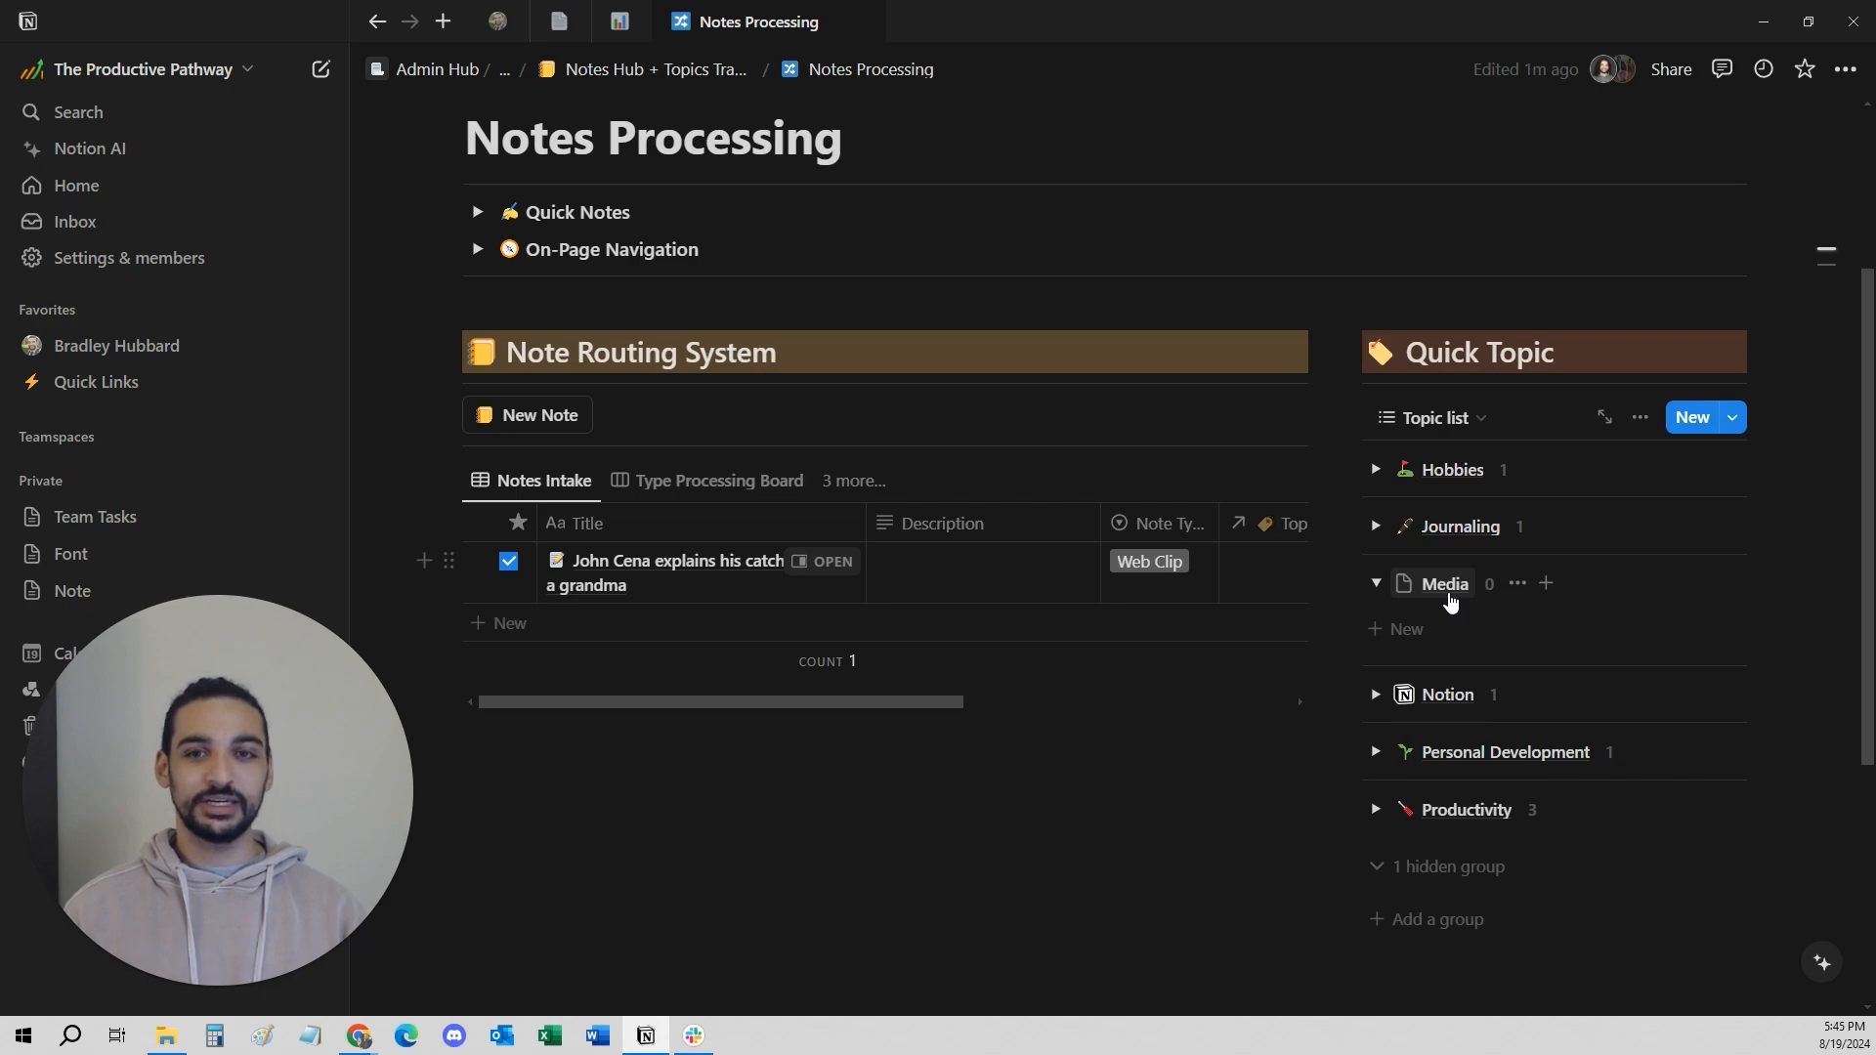
Give the Media topic page the TV emoji as its icon, close the page and collapse the Media group.
{"action": "left_click", "coordinate": [1448, 591]}
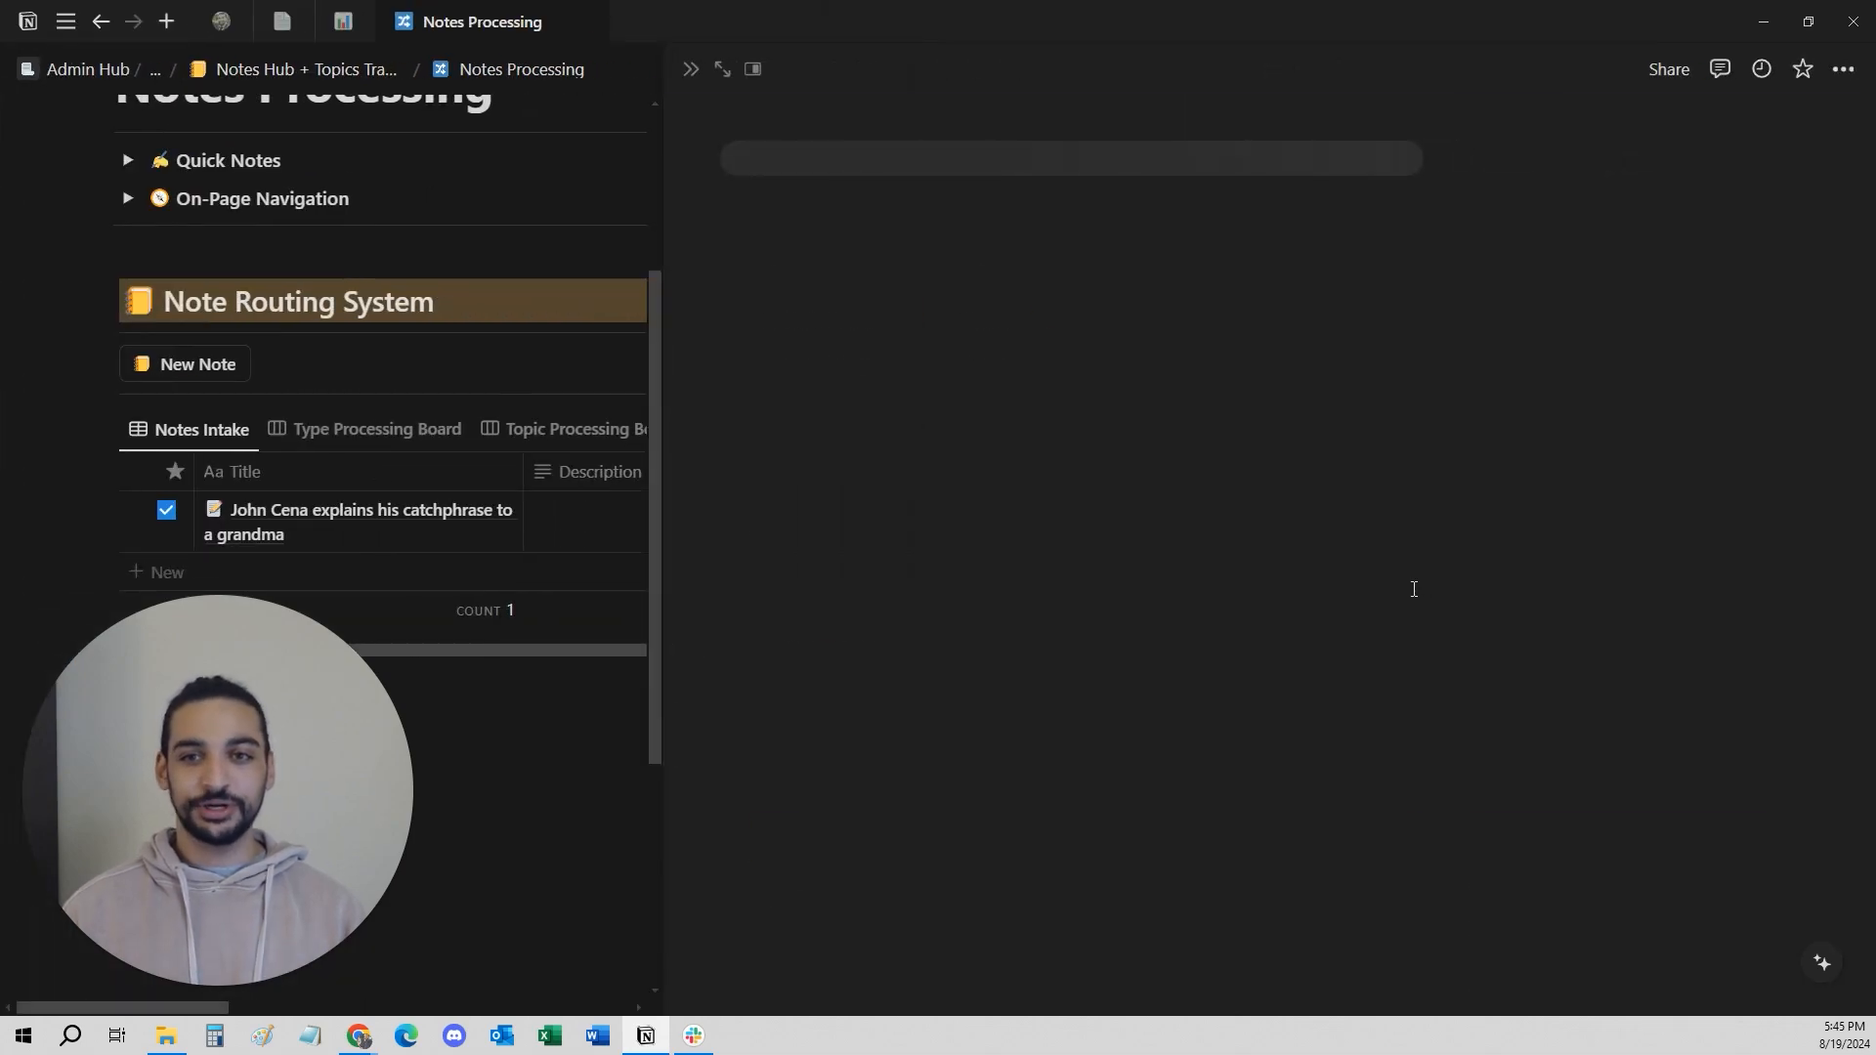
{"action": "scroll", "coordinate": [1188, 646], "scroll_direction": "down", "scroll_amount": 3}
{"action": "scroll", "coordinate": [1188, 646], "scroll_direction": "down", "scroll_amount": 5}
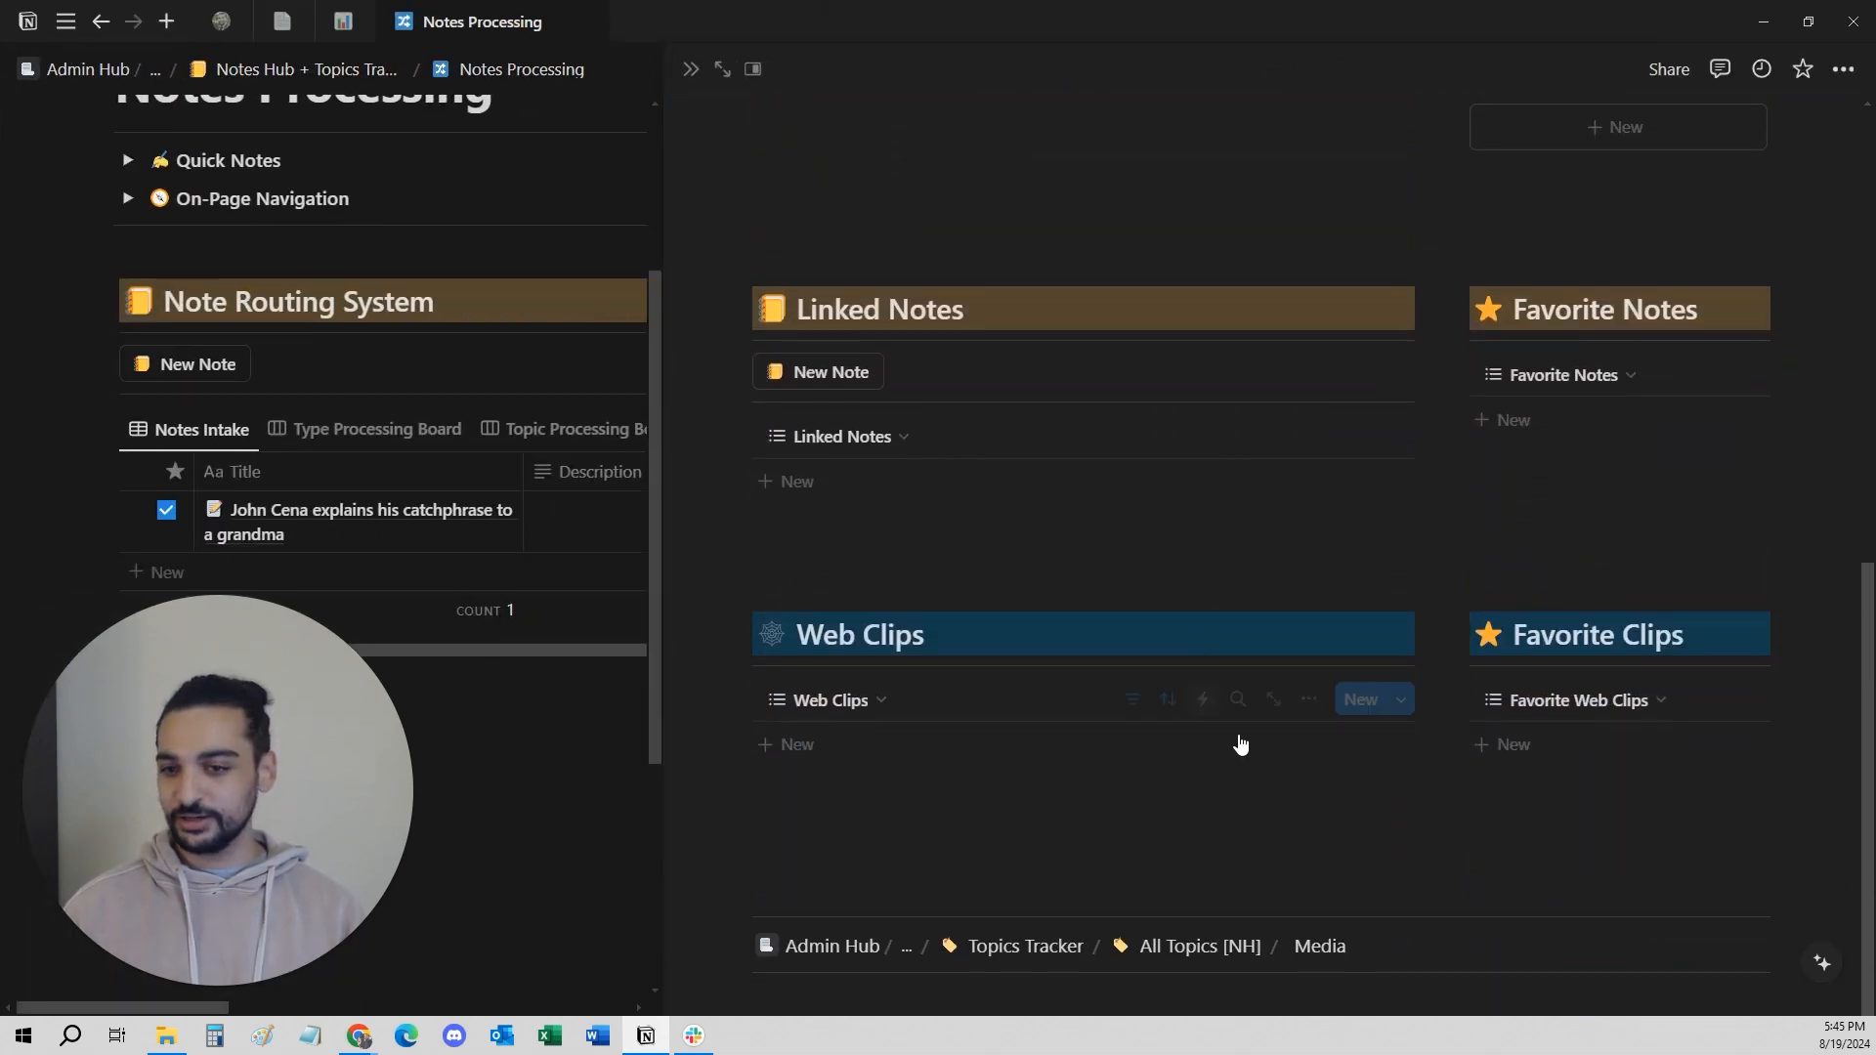
{"action": "scroll", "coordinate": [1239, 744], "scroll_direction": "up", "scroll_amount": 8}
{"action": "left_click", "coordinate": [917, 208]}
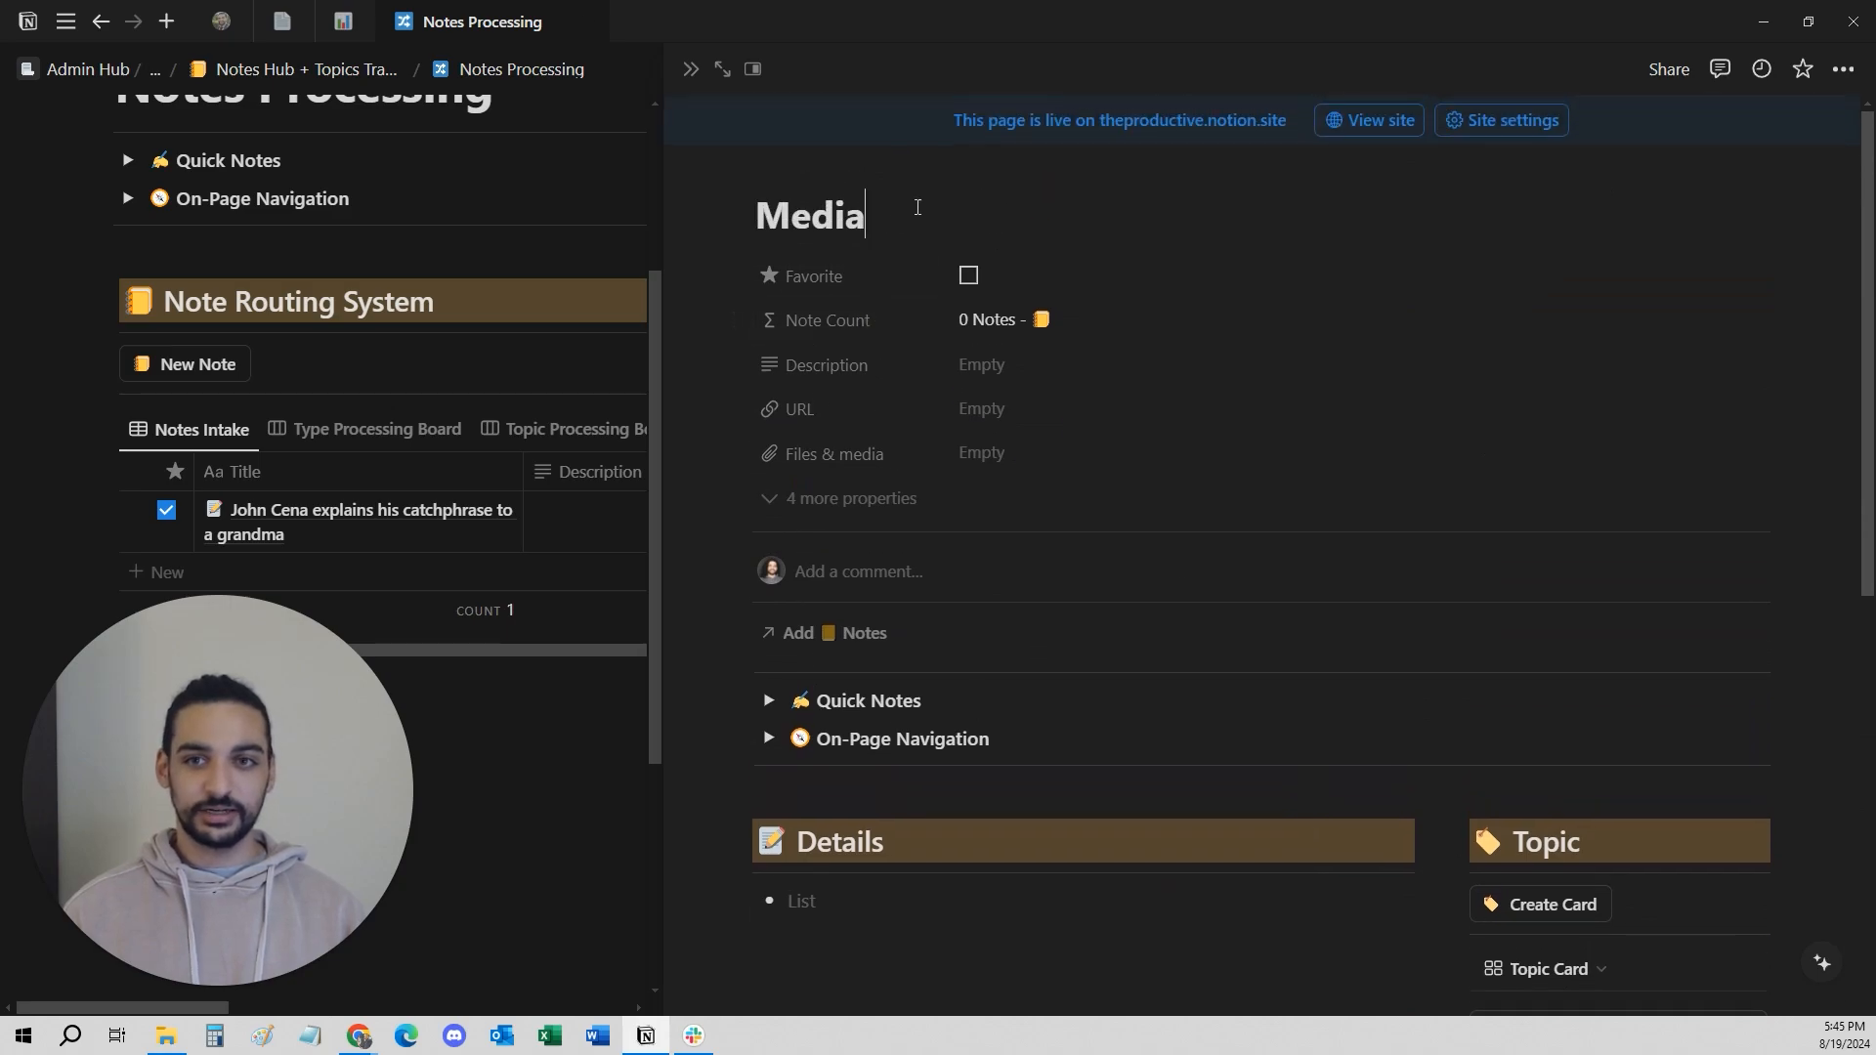
{"action": "left_click", "coordinate": [786, 167]}
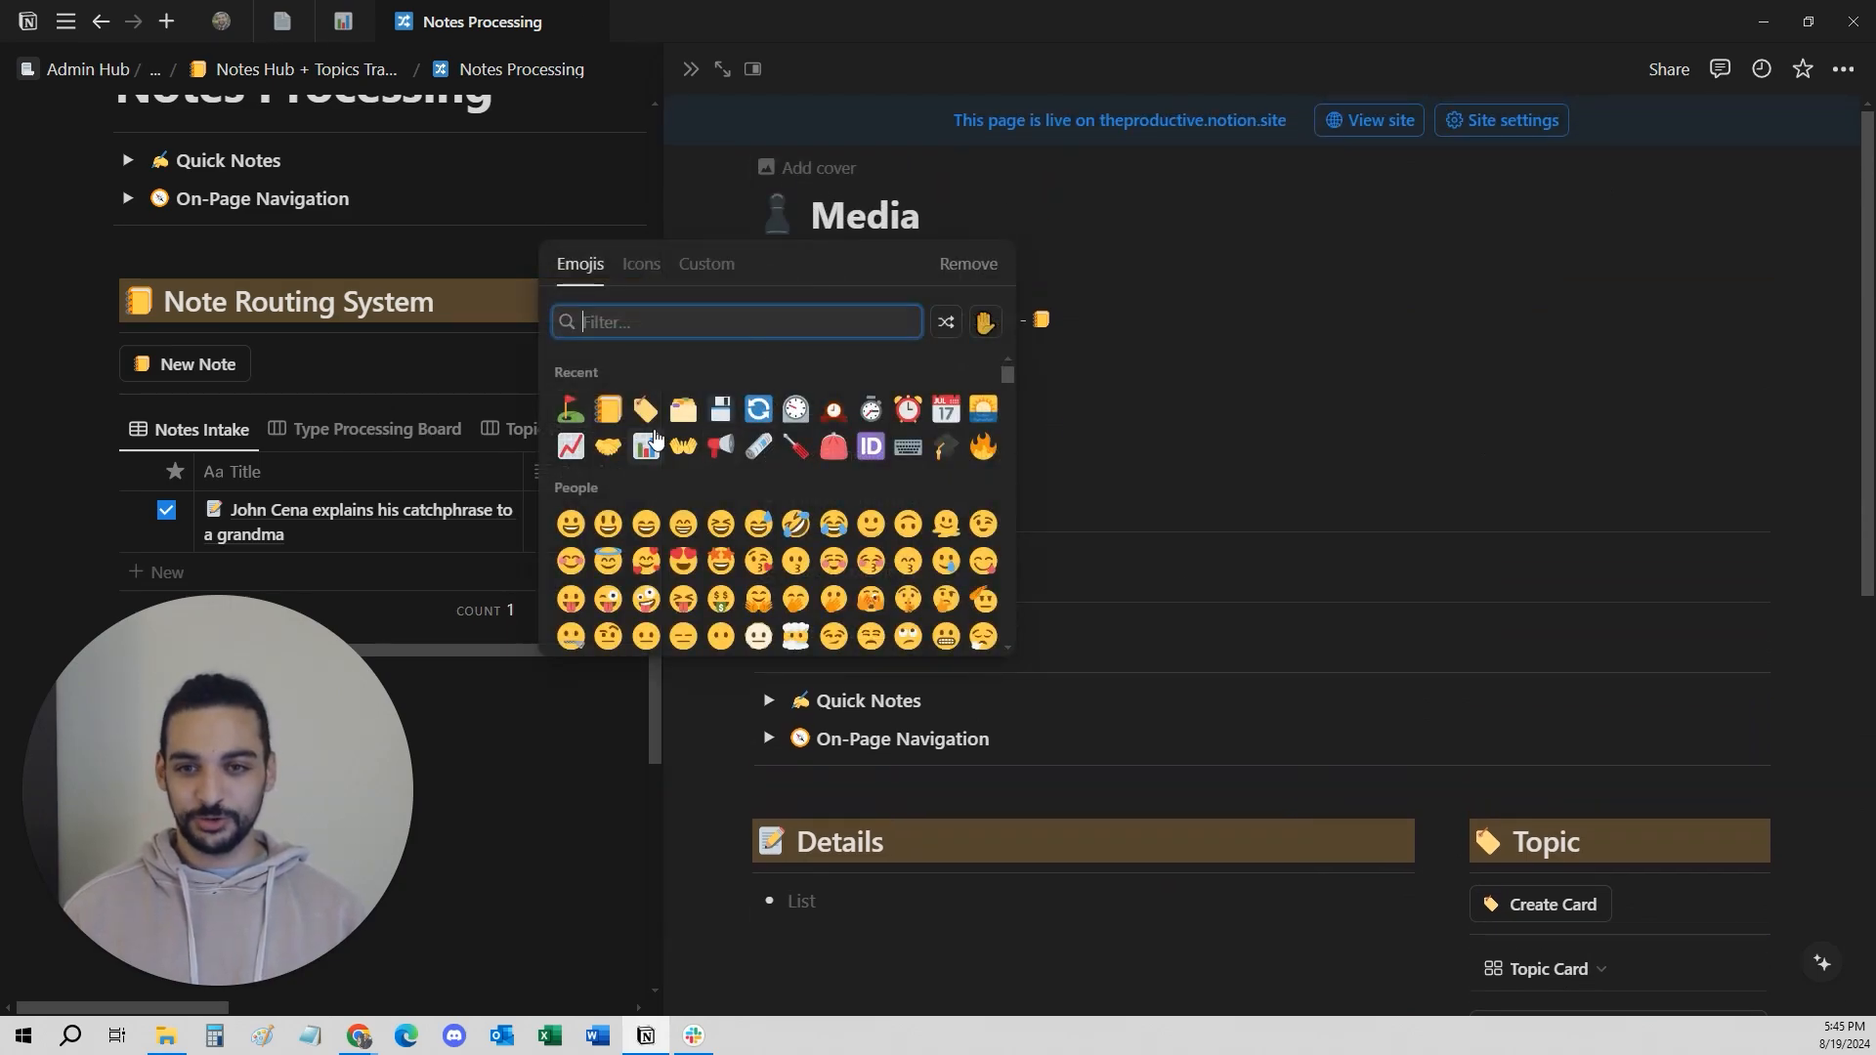
{"action": "type", "text": "tv"}
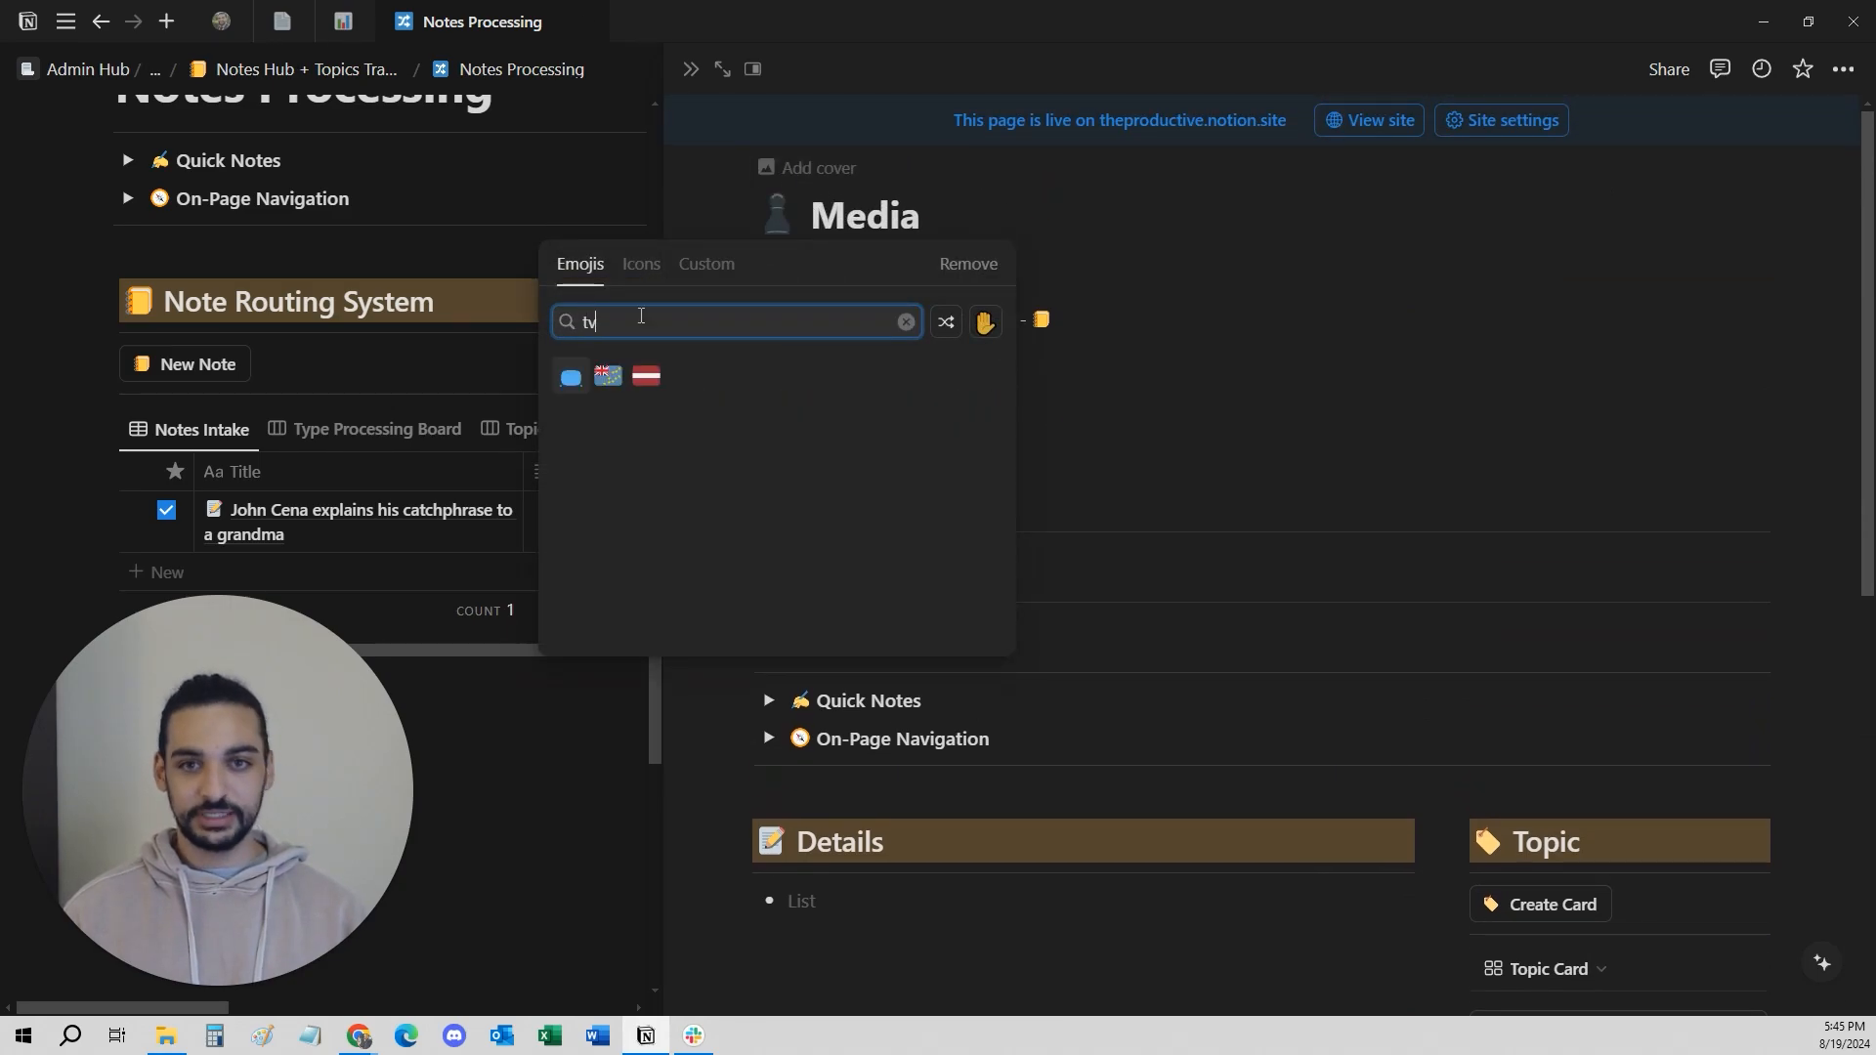
{"action": "left_click", "coordinate": [571, 377]}
{"action": "left_click", "coordinate": [690, 70]}
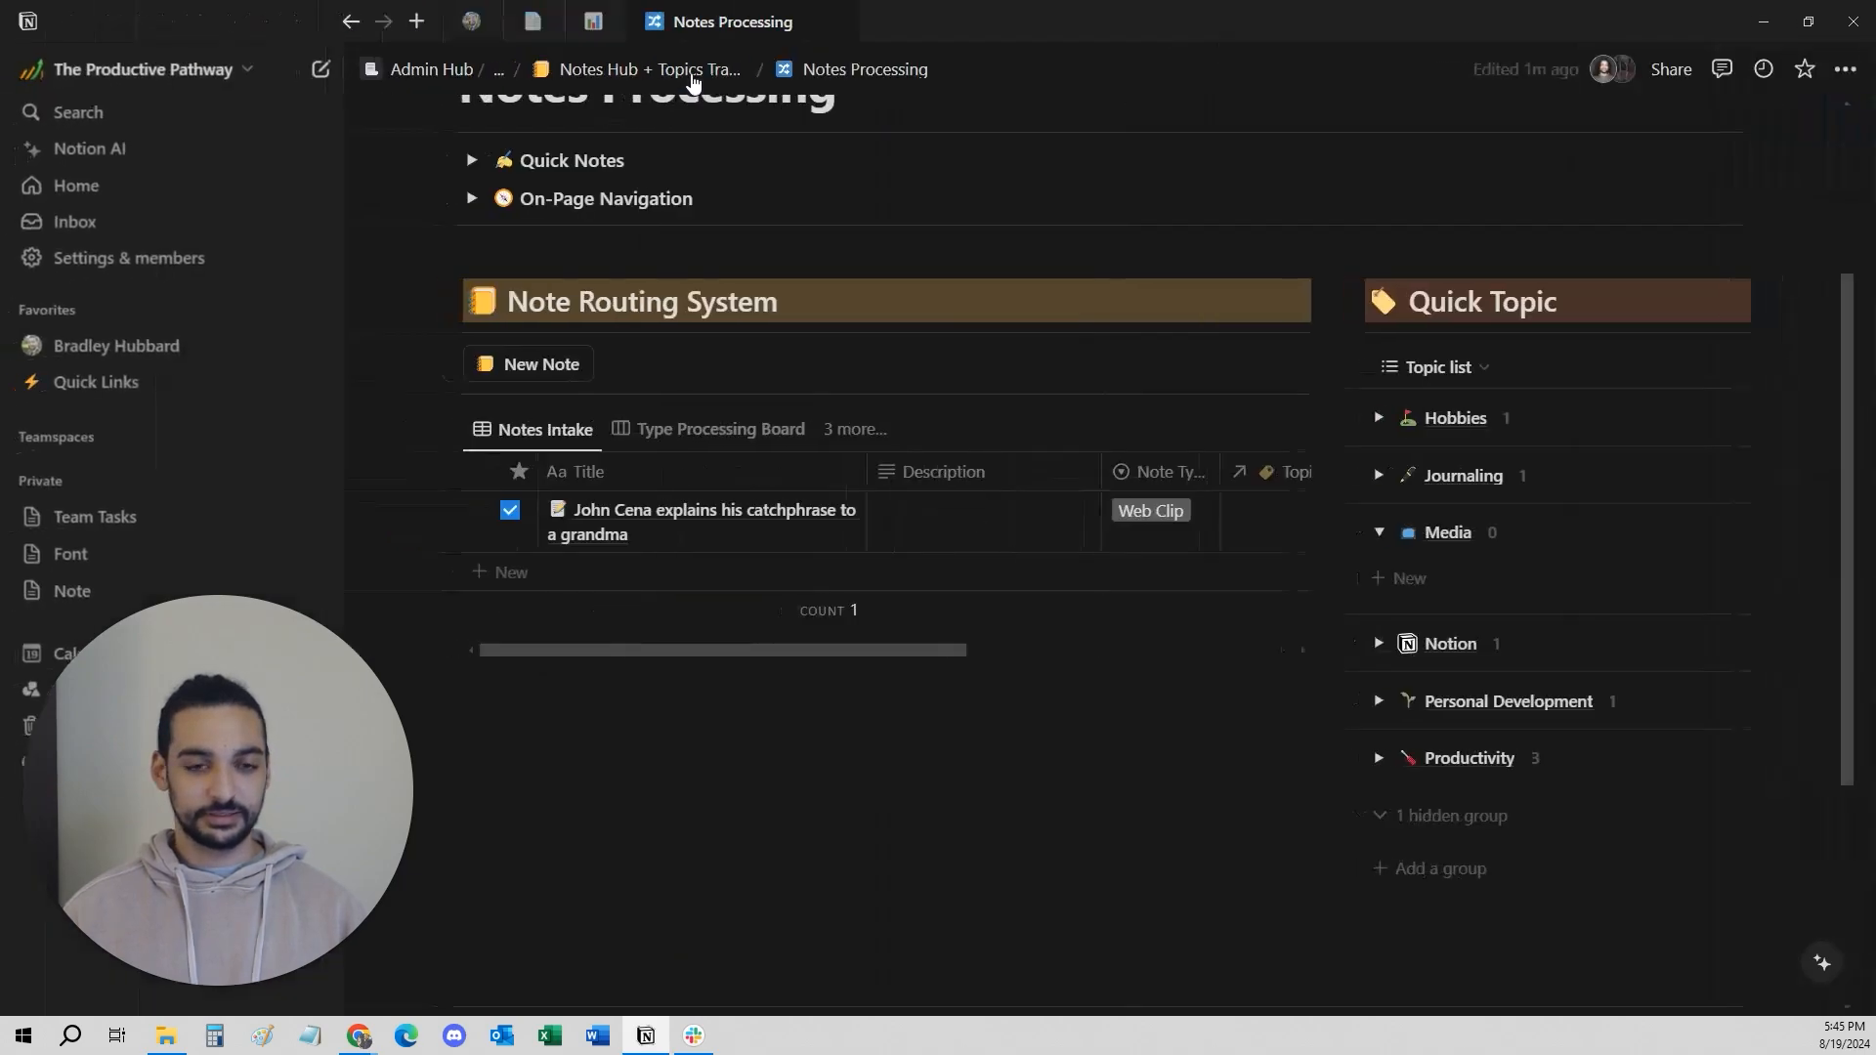
{"action": "left_click", "coordinate": [1431, 591]}
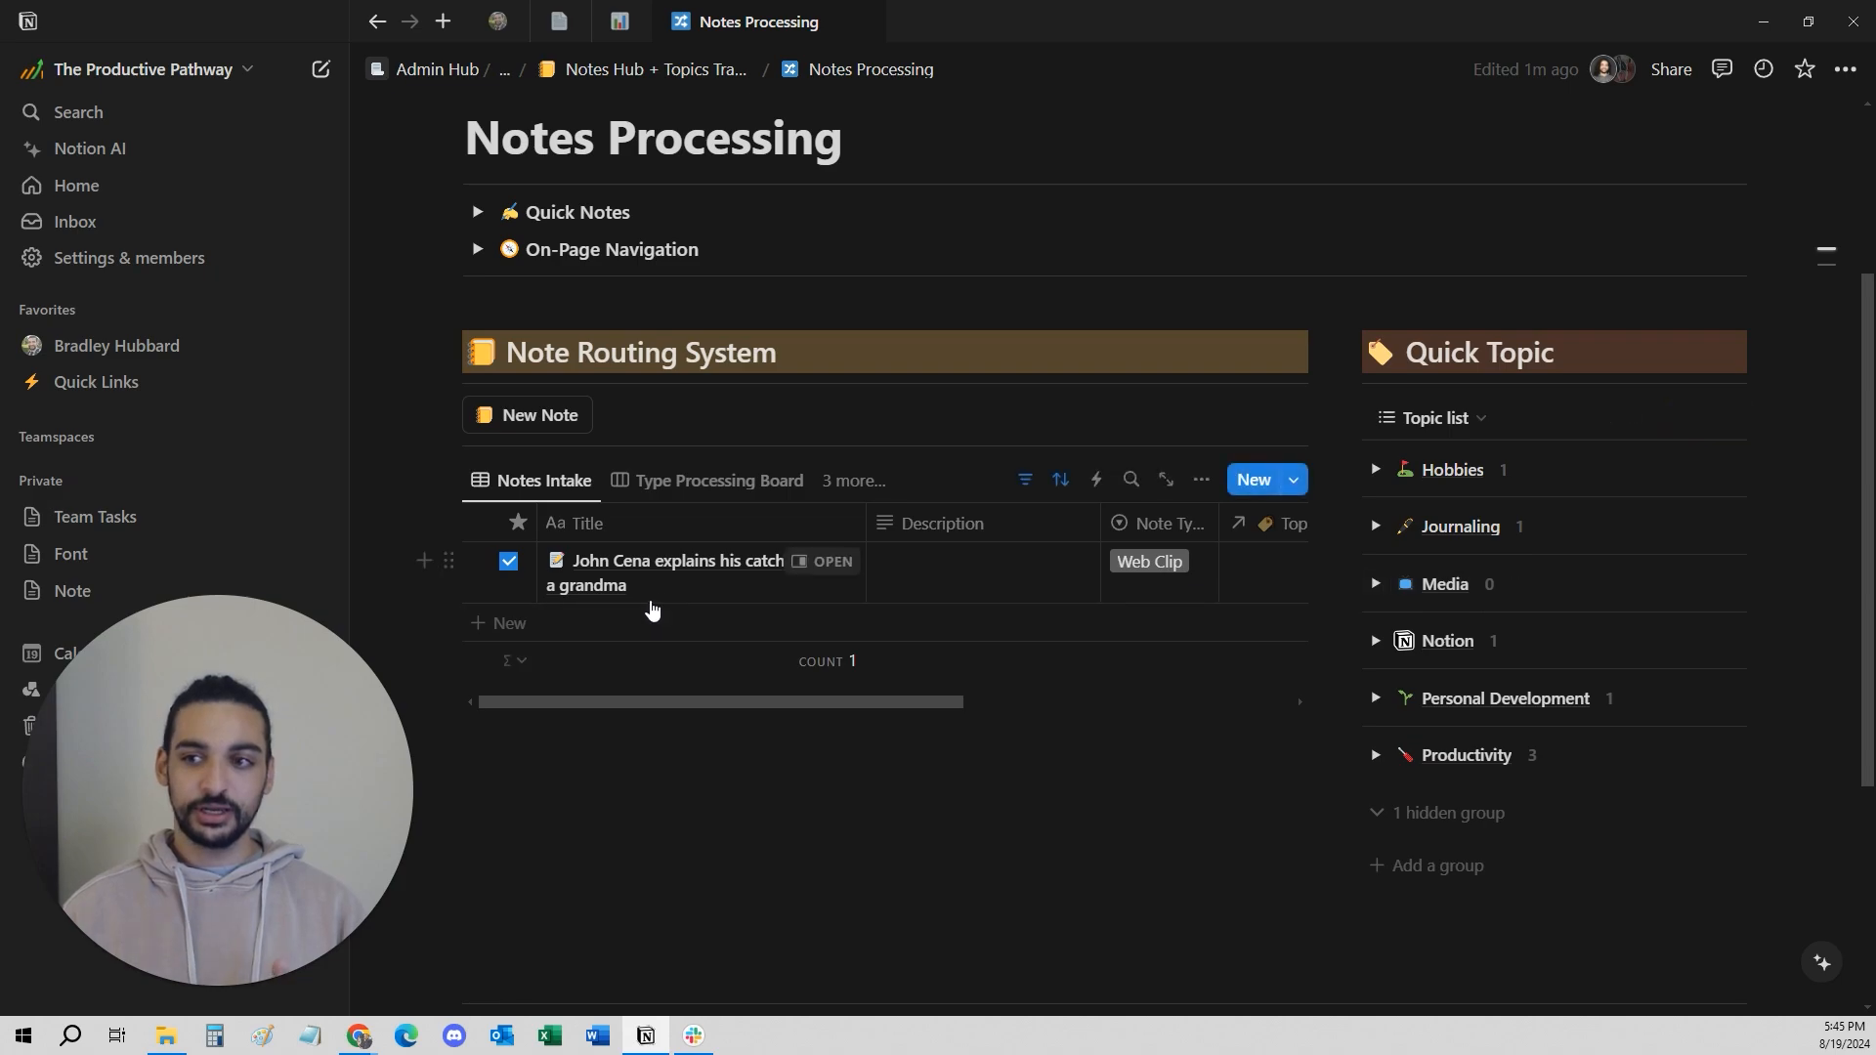
Assign the John Cena web clip from the Notes Intake table to the Media topic and collapse the Media group.
{"action": "left_click_drag", "start_coordinate": [448, 560], "coordinate": [1430, 594]}
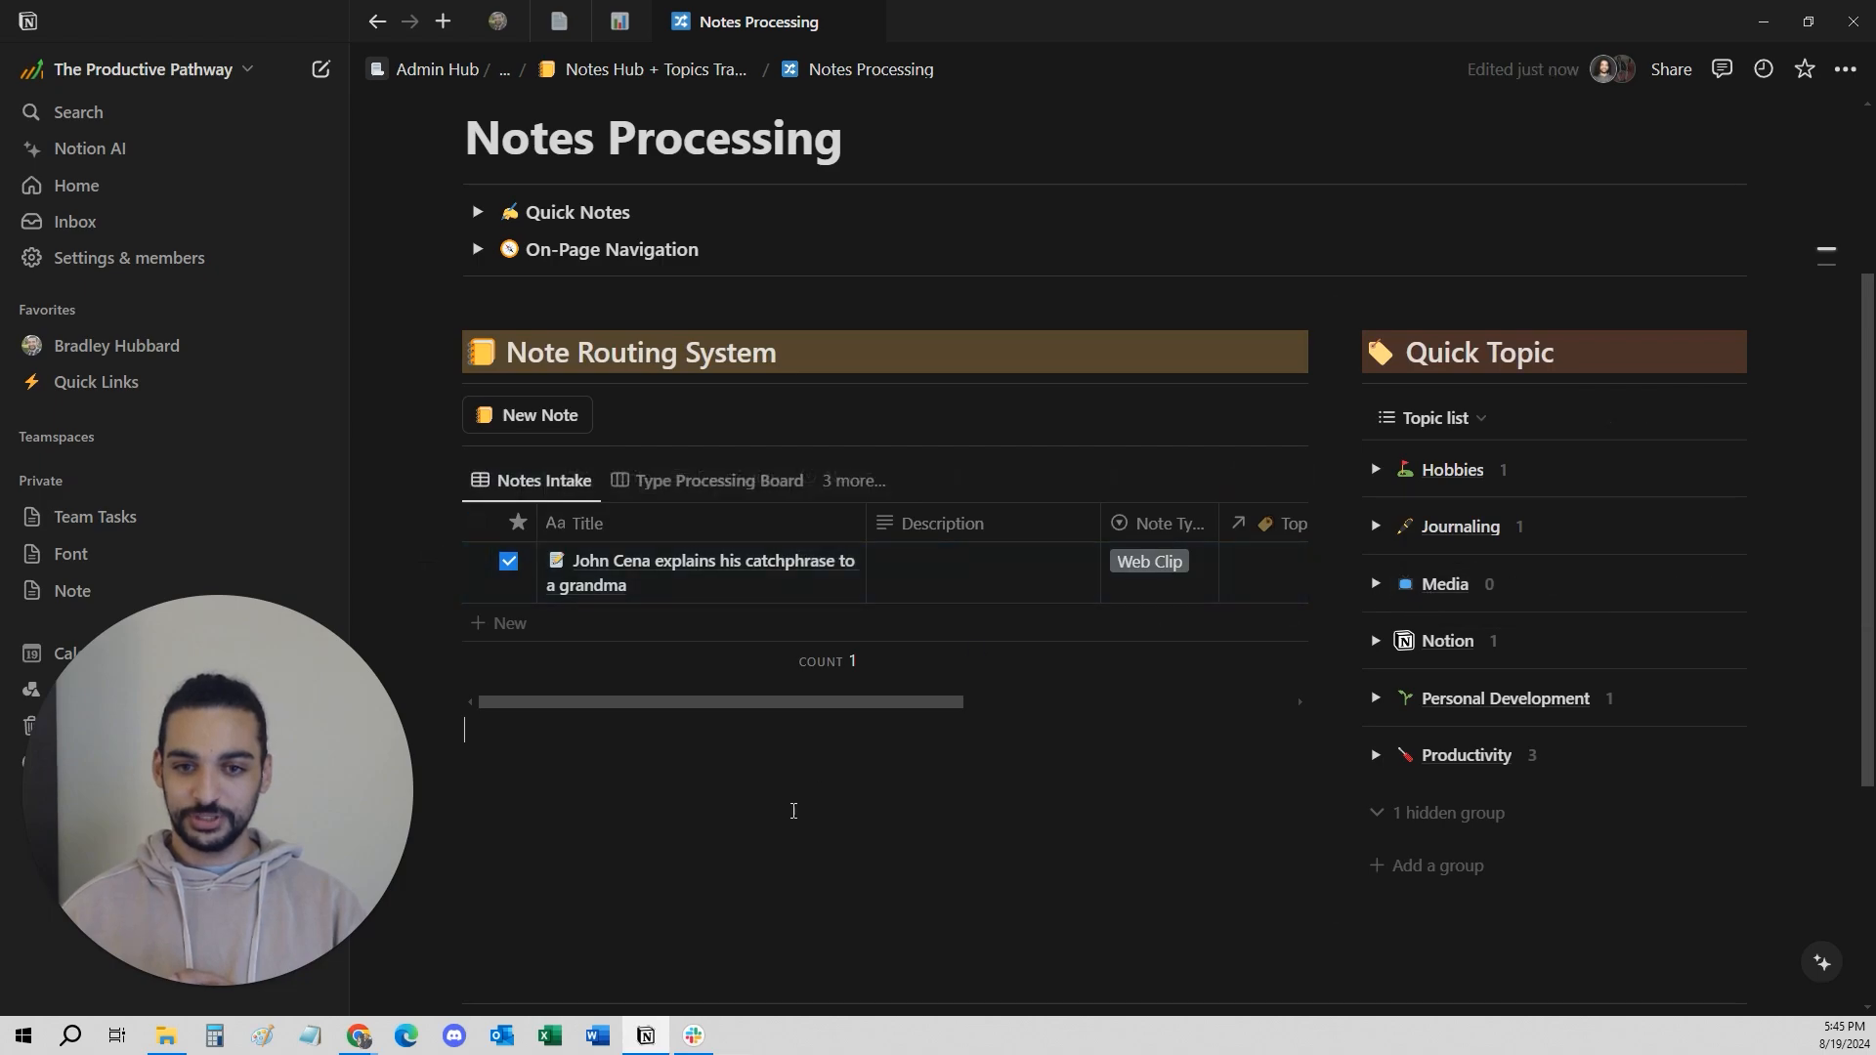
{"action": "left_click_drag", "start_coordinate": [449, 561], "coordinate": [560, 572]}
{"action": "scroll", "coordinate": [1440, 582], "scroll_direction": "down", "scroll_amount": 2}
{"action": "scroll", "coordinate": [1440, 583], "scroll_direction": "up", "scroll_amount": 2}
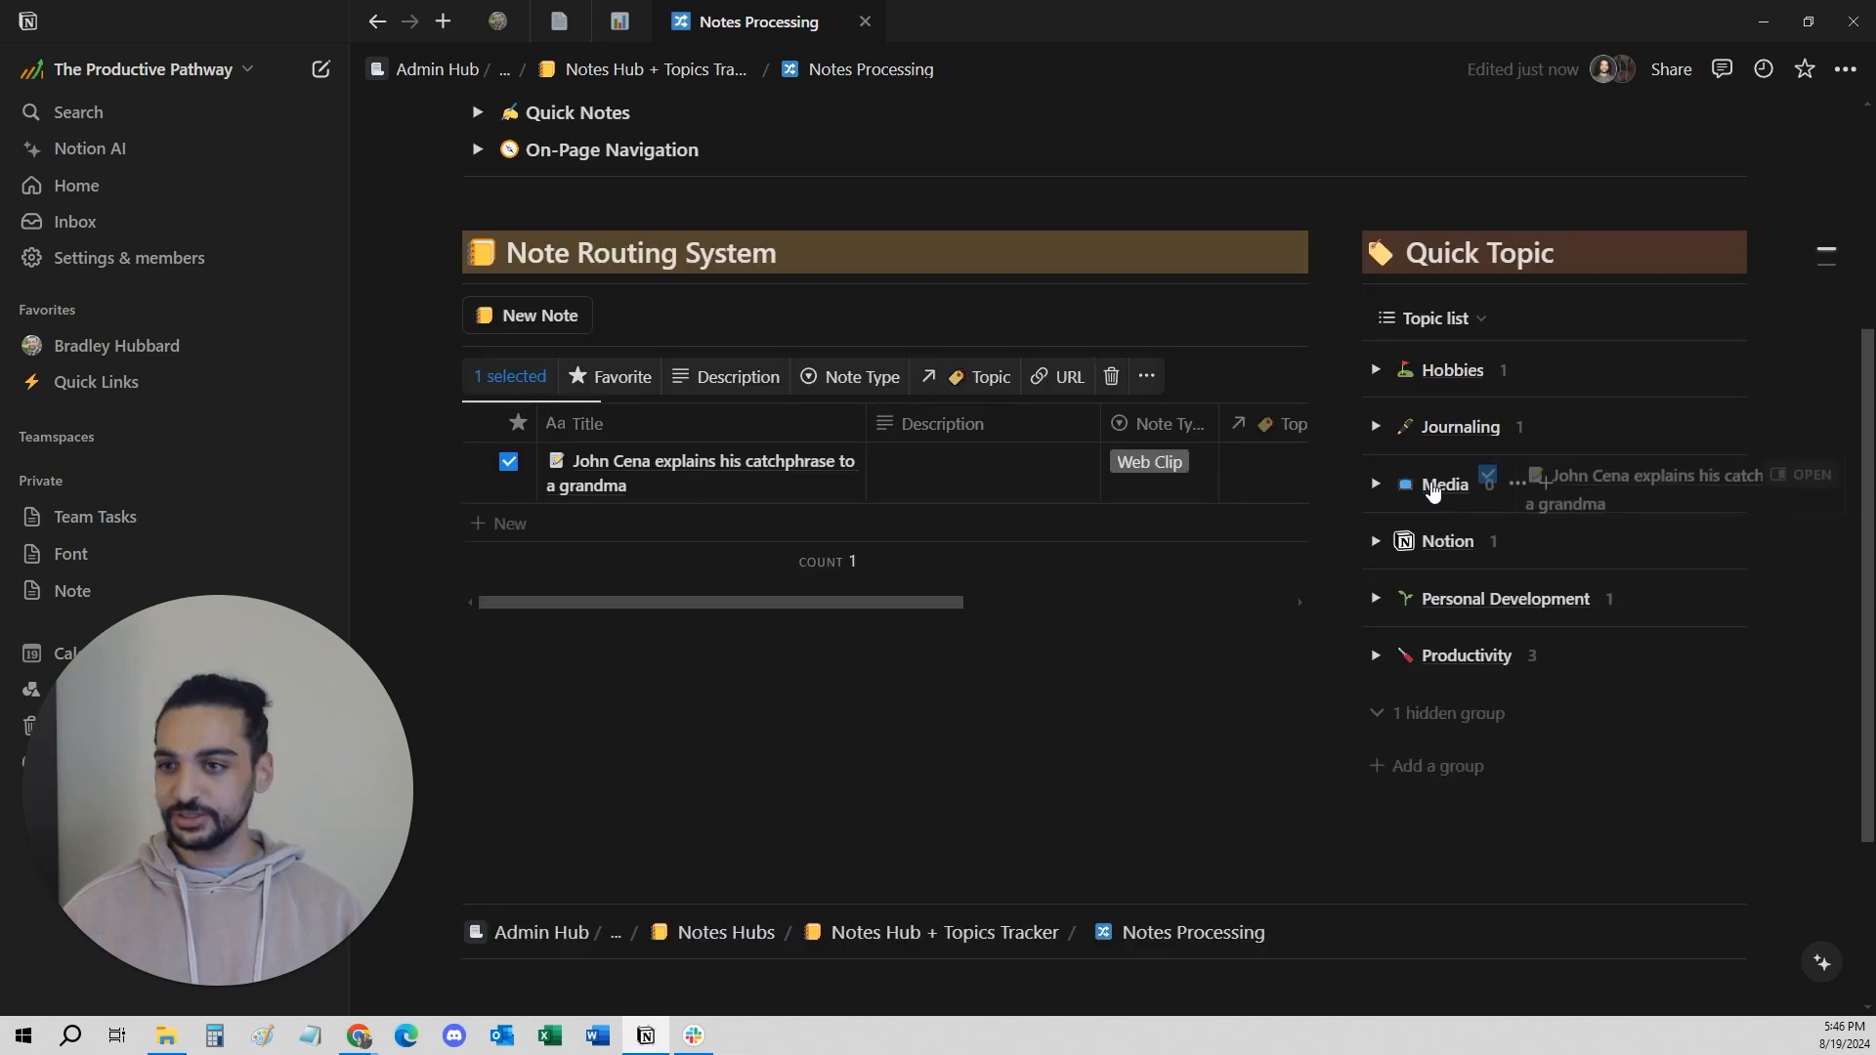
{"action": "left_click_drag", "start_coordinate": [1429, 493], "coordinate": [1379, 491]}
{"action": "left_click", "coordinate": [1378, 487]}
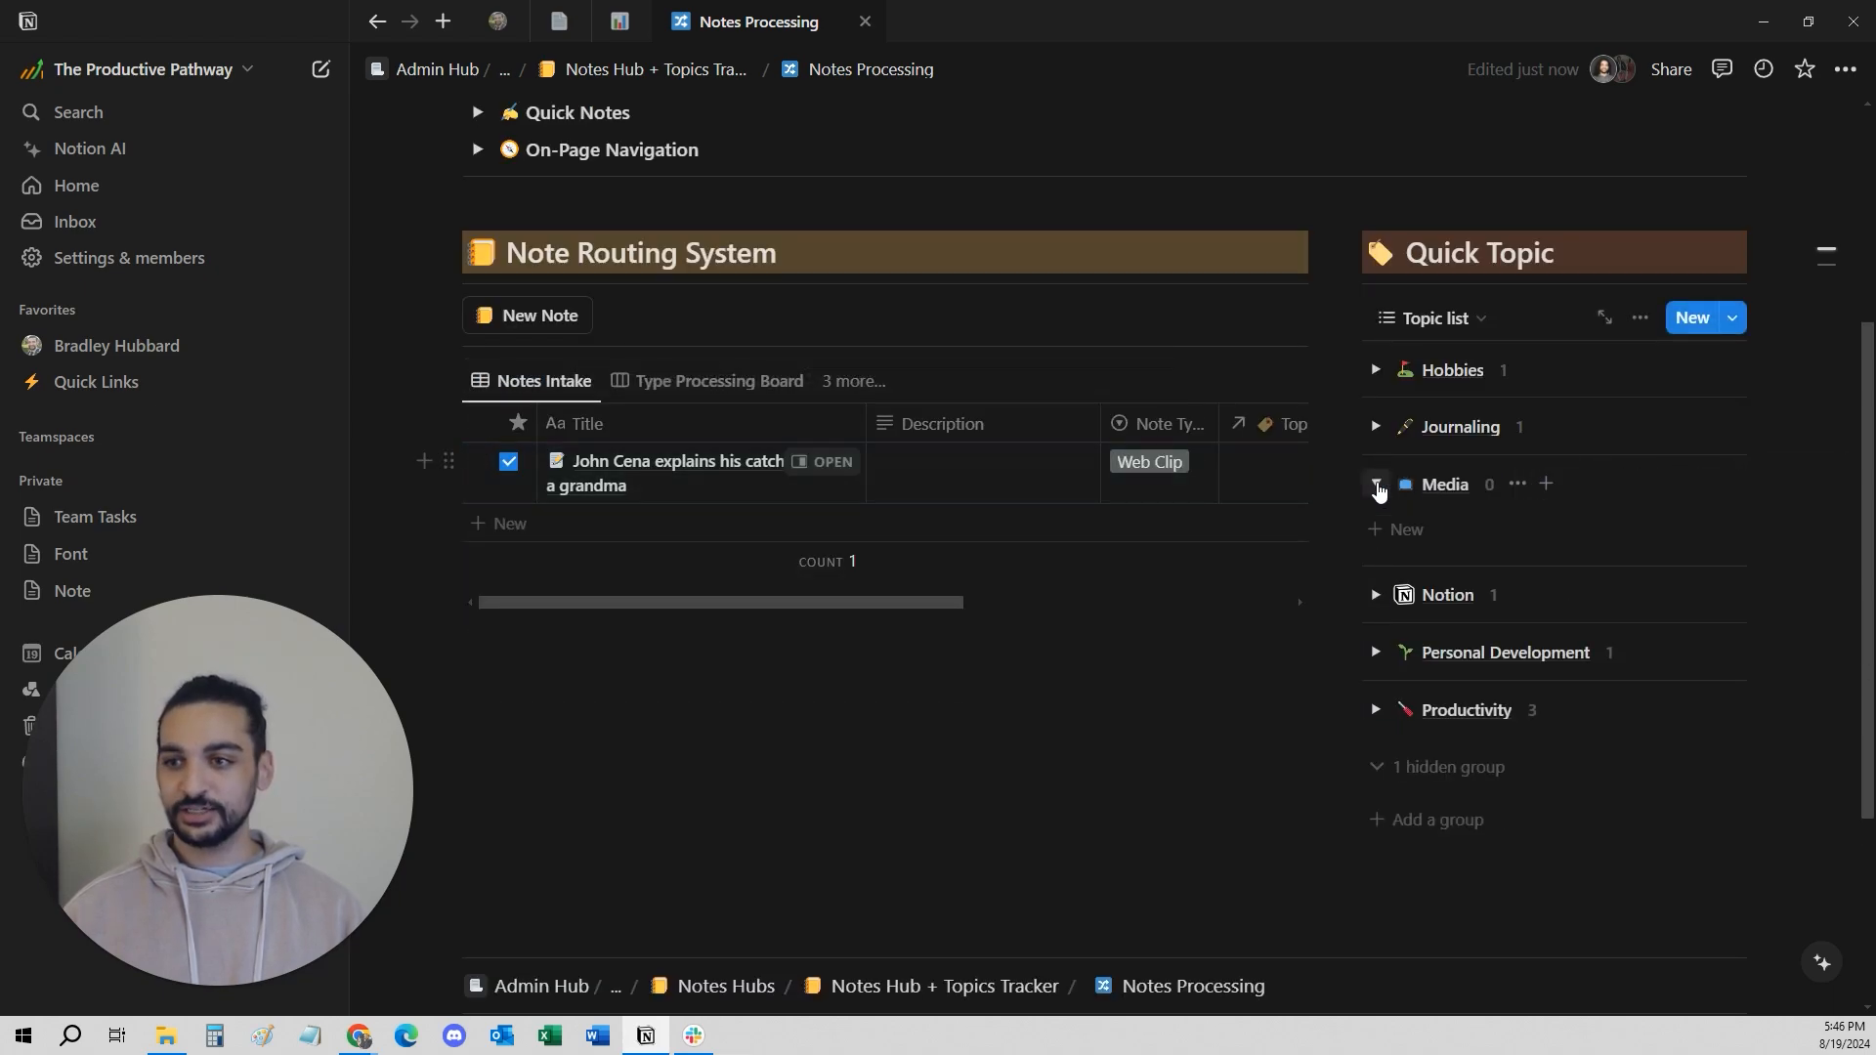
{"action": "left_click_drag", "start_coordinate": [460, 465], "coordinate": [1437, 520]}
{"action": "left_click", "coordinate": [1327, 508]}
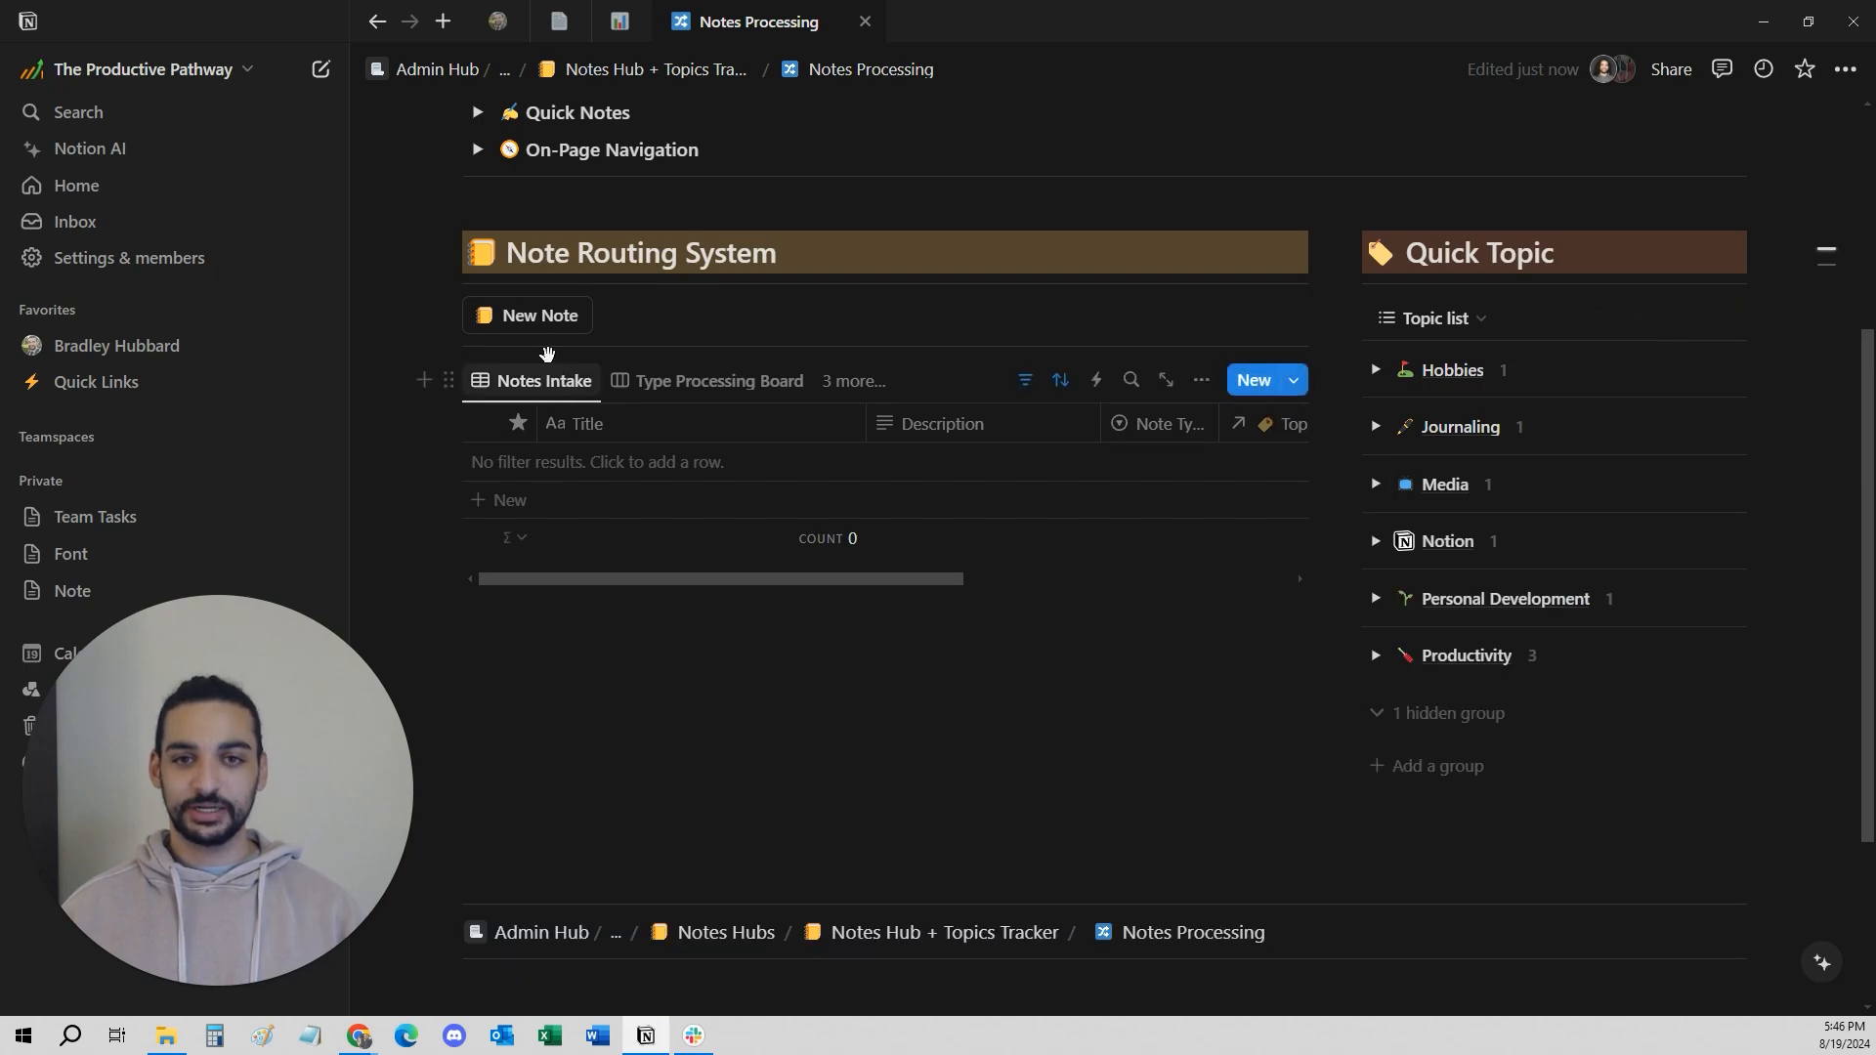
Create new Basic Note entries in the Notes Intake table and assign the second one to the Media topic.
{"action": "left_click", "coordinate": [534, 318]}
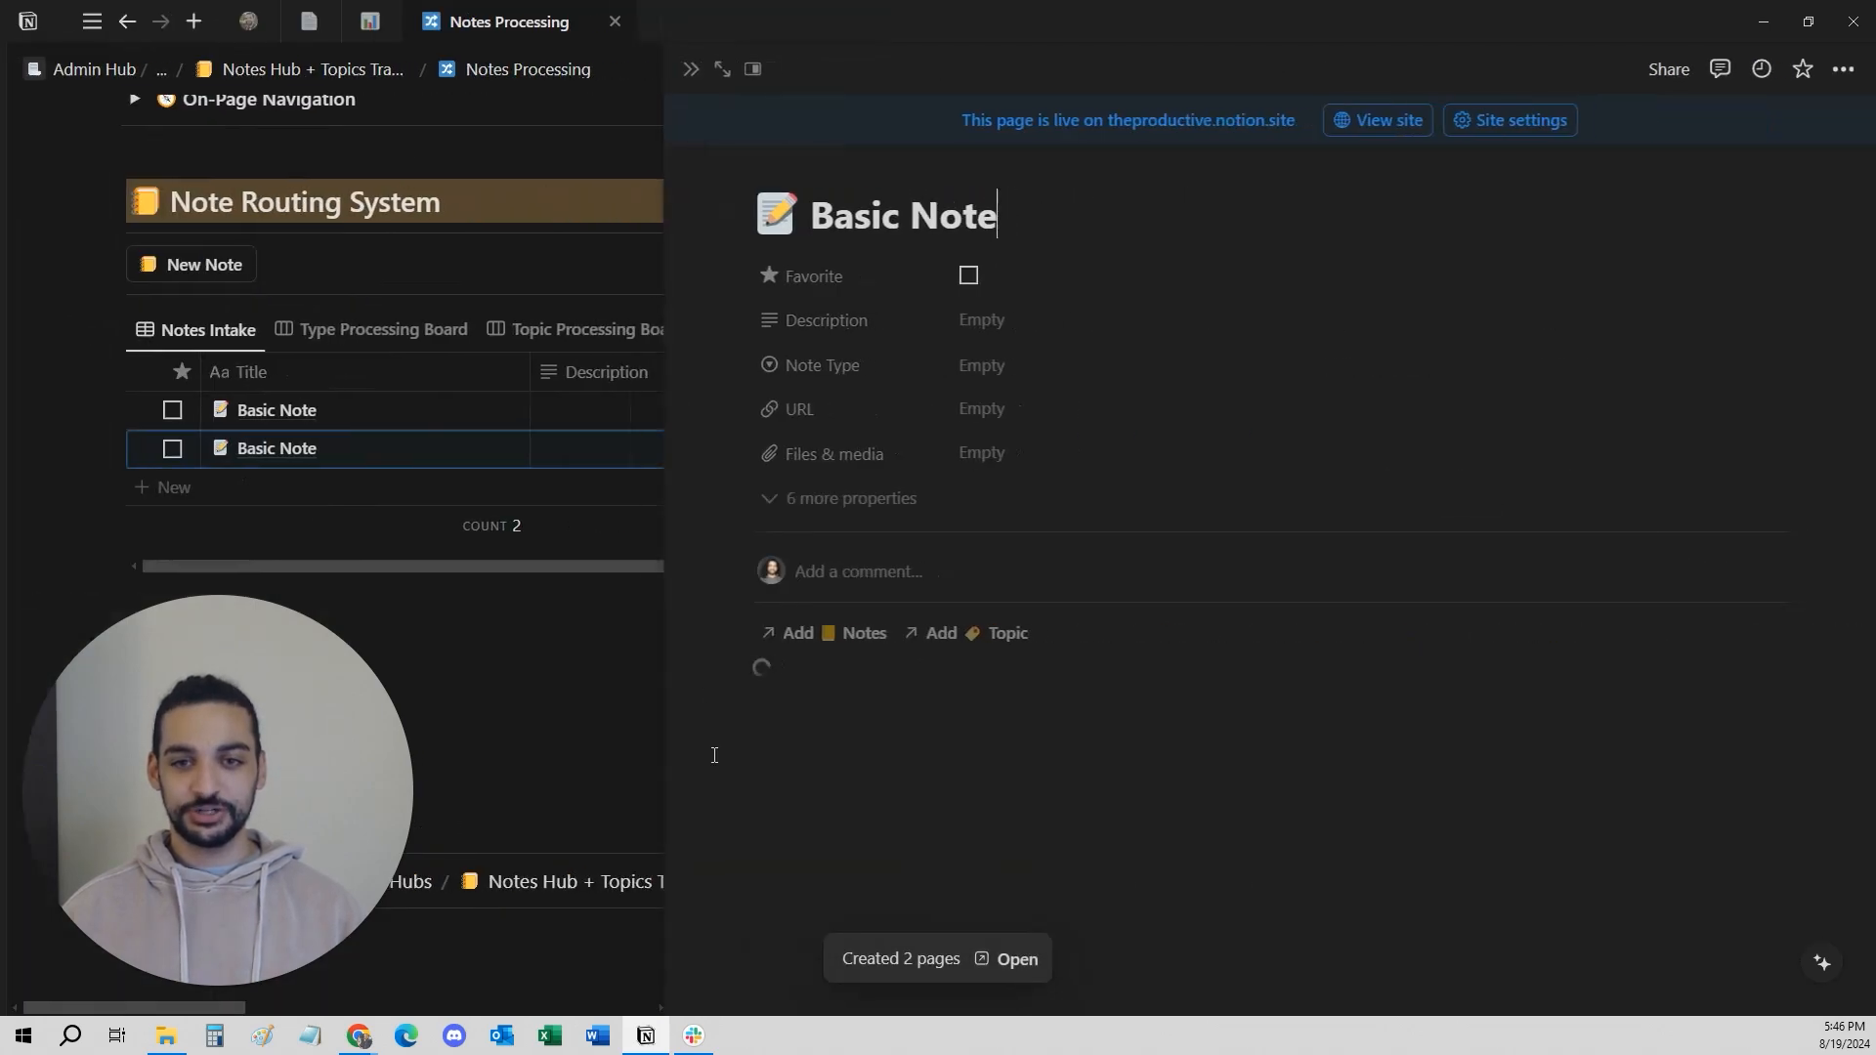
{"action": "left_click", "coordinate": [690, 76]}
{"action": "left_click_drag", "start_coordinate": [444, 498], "coordinate": [1473, 479]}
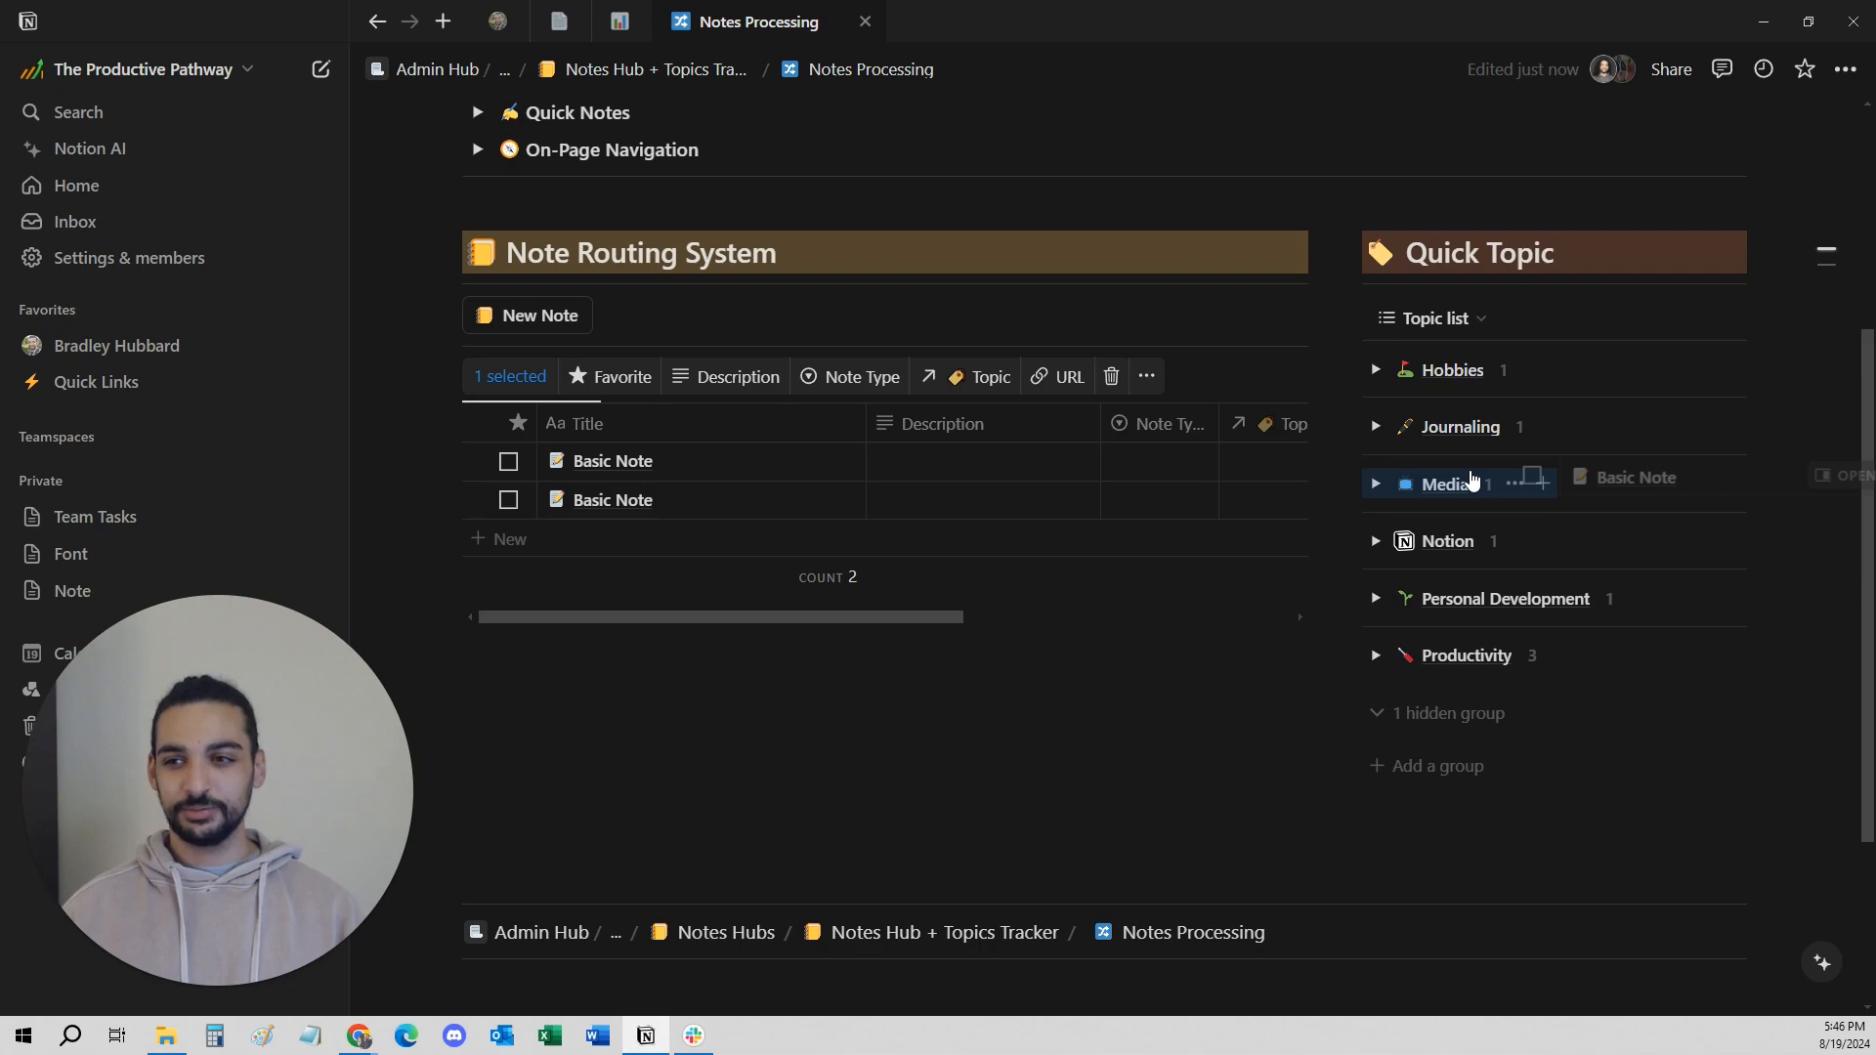
{"action": "mouse_move", "coordinate": [1473, 479]}
{"action": "left_mouse_down"}
{"action": "mouse_move", "coordinate": [1127, 443]}
{"action": "mouse_move", "coordinate": [670, 469]}
{"action": "mouse_move", "coordinate": [671, 495]}
{"action": "mouse_move", "coordinate": [1087, 519]}
{"action": "mouse_move", "coordinate": [1239, 405]}
{"action": "mouse_move", "coordinate": [1261, 439]}
{"action": "mouse_move", "coordinate": [1235, 508]}
{"action": "mouse_move", "coordinate": [1106, 485]}
{"action": "mouse_move", "coordinate": [1381, 498]}
{"action": "mouse_move", "coordinate": [1450, 486]}
{"action": "mouse_move", "coordinate": [1457, 465]}
{"action": "mouse_move", "coordinate": [1452, 498]}
{"action": "mouse_move", "coordinate": [1110, 482]}
{"action": "mouse_move", "coordinate": [1444, 492]}
{"action": "left_mouse_up"}
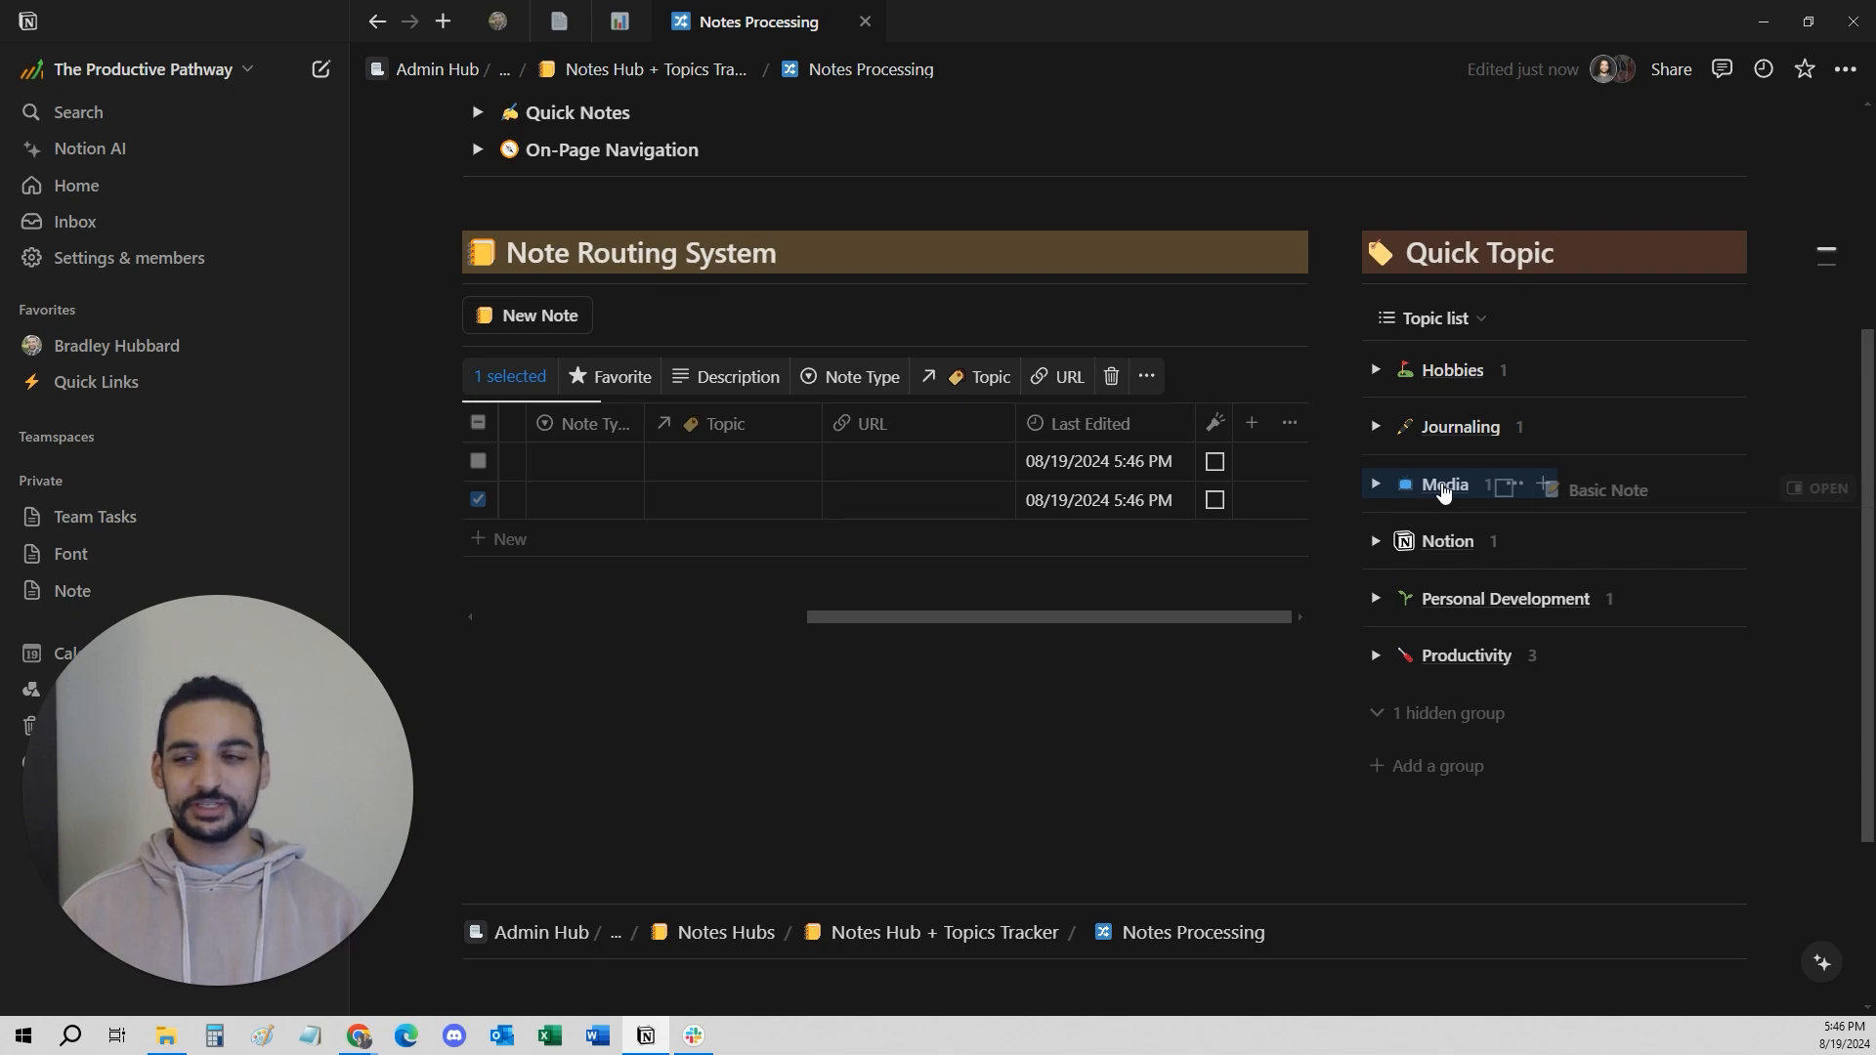
{"action": "left_click_drag", "start_coordinate": [1443, 491], "coordinate": [1444, 491]}
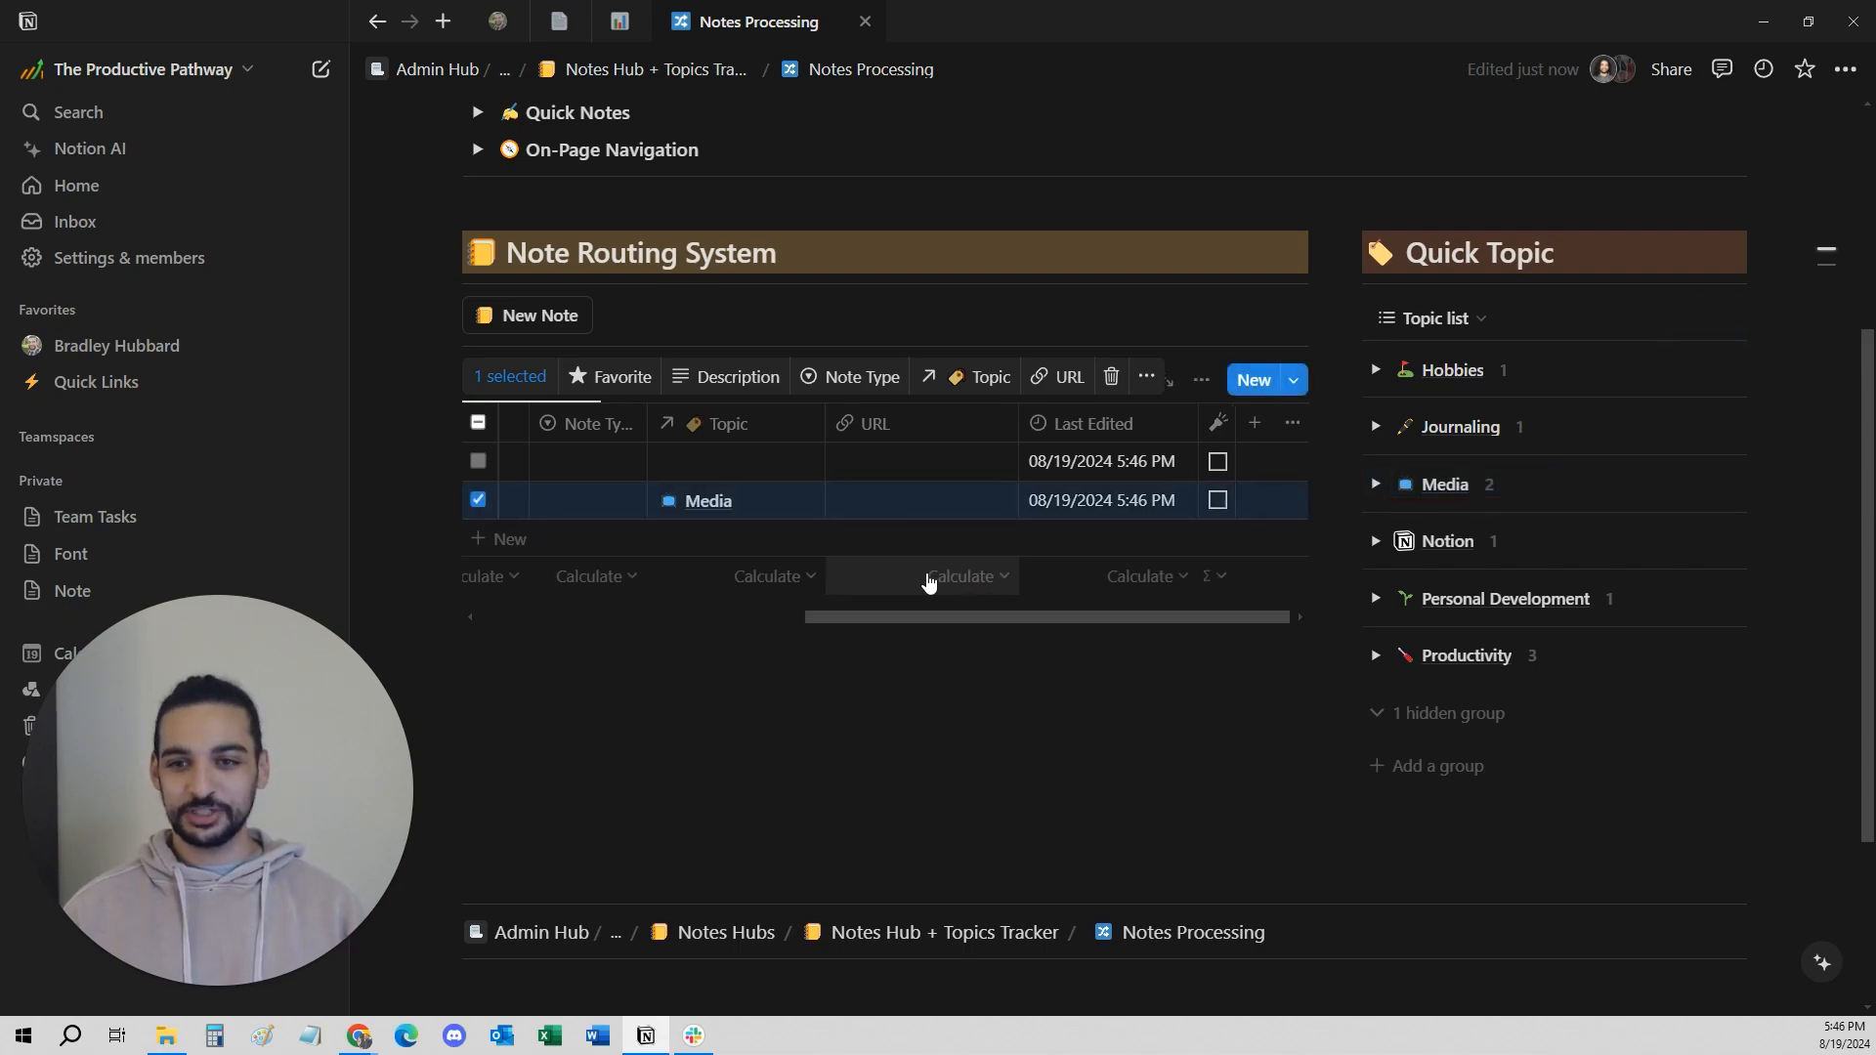
Clear the row selection, open the Type Processing Board and try to move the untyped Basic Notes to the Reference type.
{"action": "scroll", "coordinate": [963, 535], "scroll_direction": "up", "scroll_amount": 3}
{"action": "scroll", "coordinate": [980, 535], "scroll_direction": "up", "scroll_amount": 1}
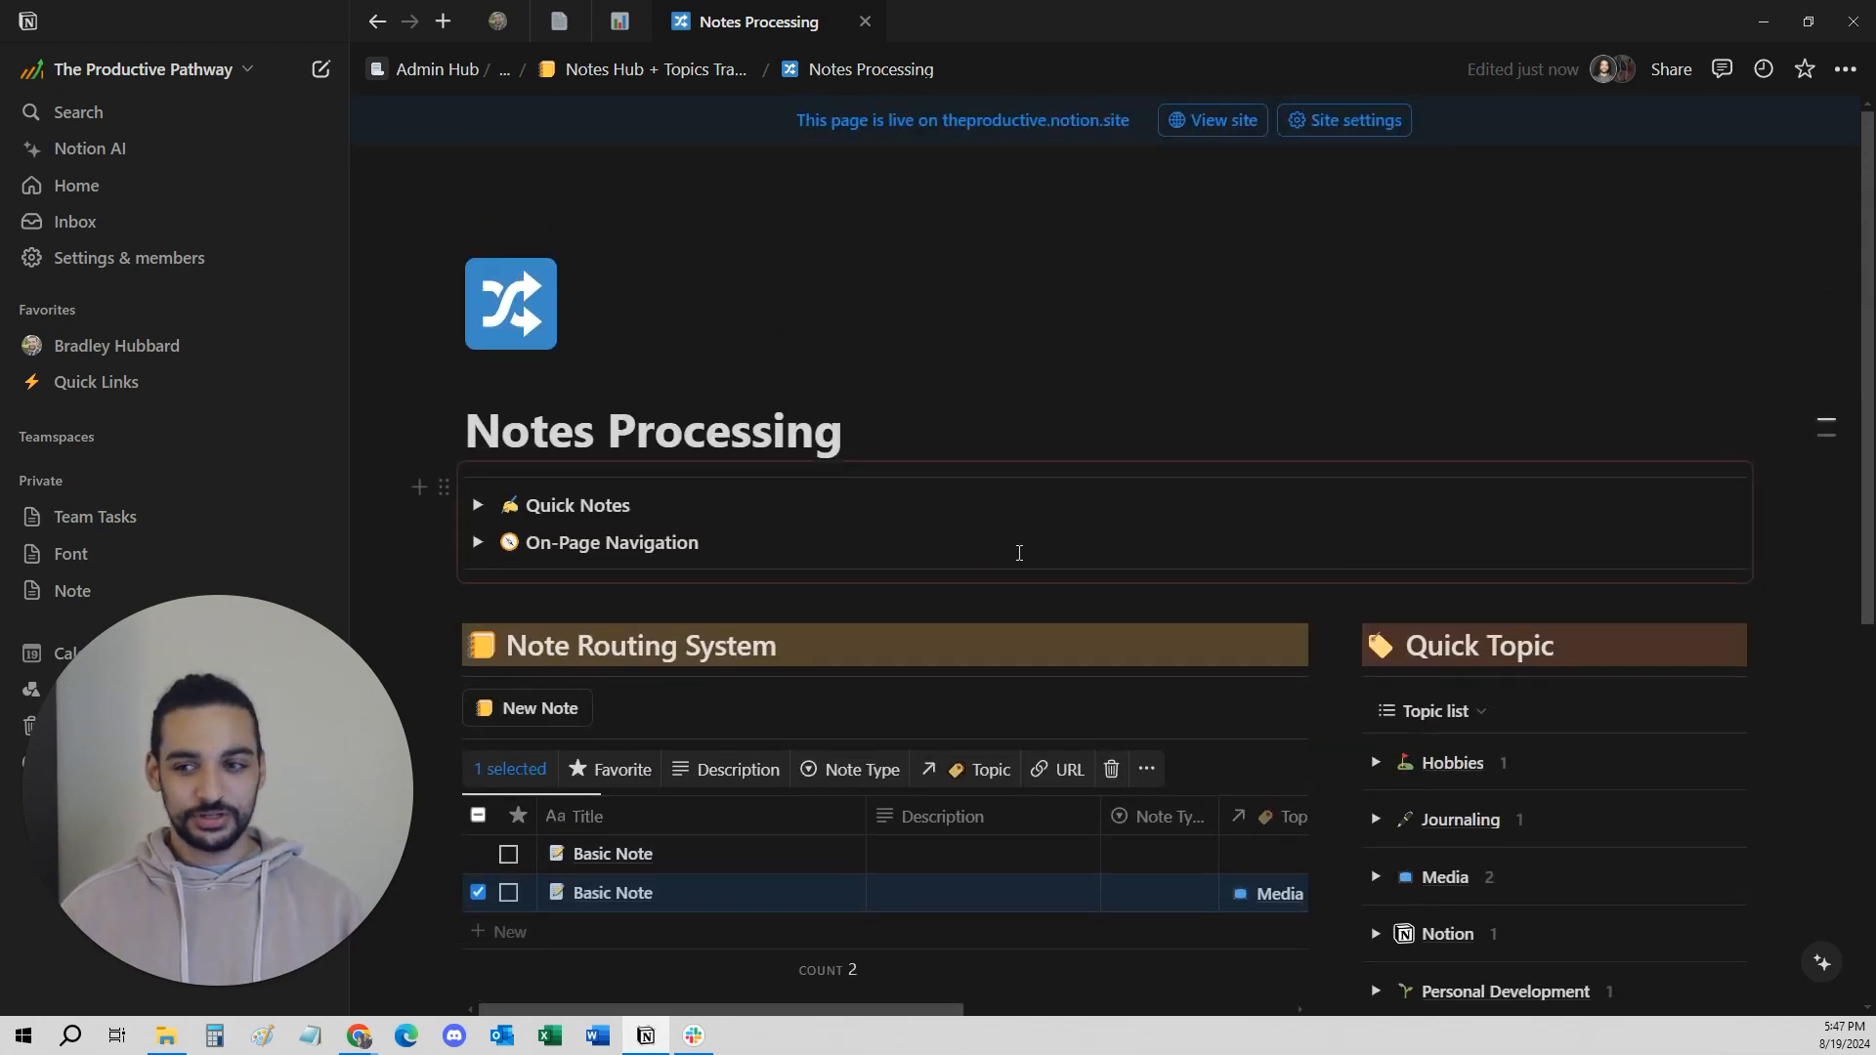
{"action": "scroll", "coordinate": [1019, 553], "scroll_direction": "down", "scroll_amount": 4}
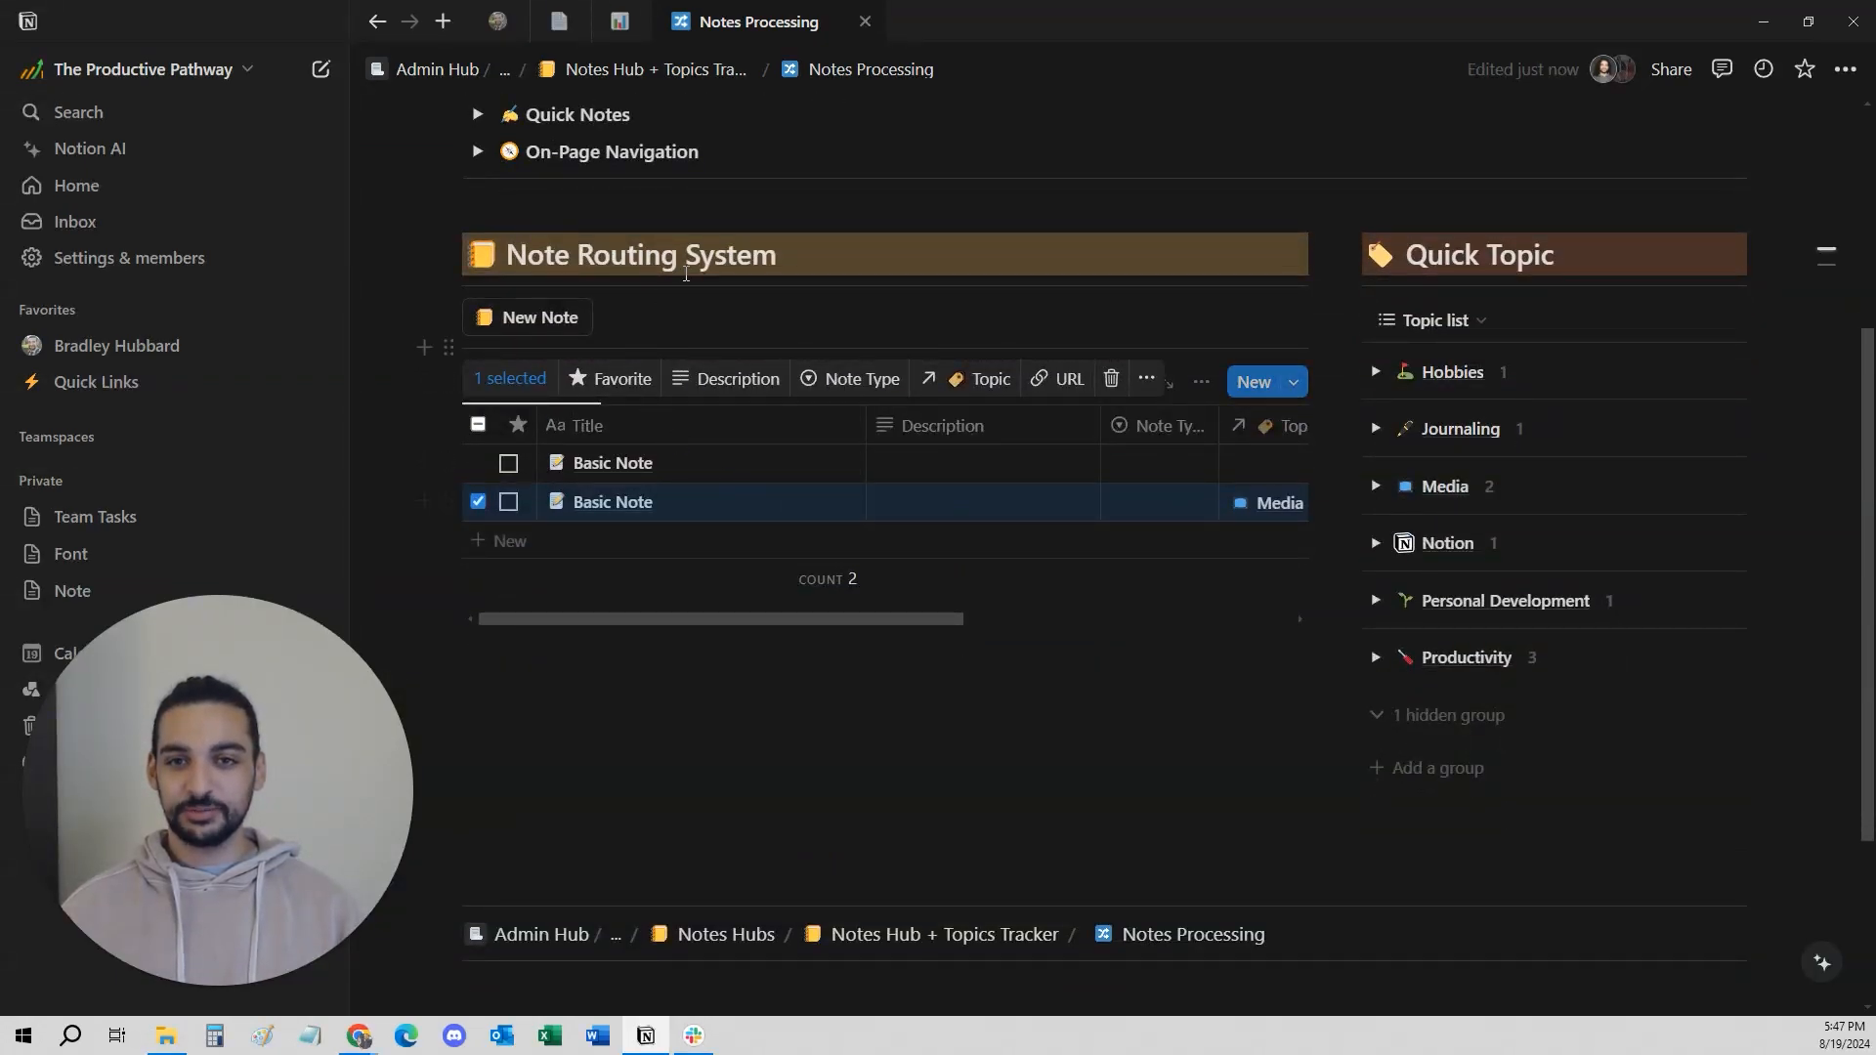
{"action": "key", "text": "Escape"}
{"action": "left_click", "coordinate": [645, 386]}
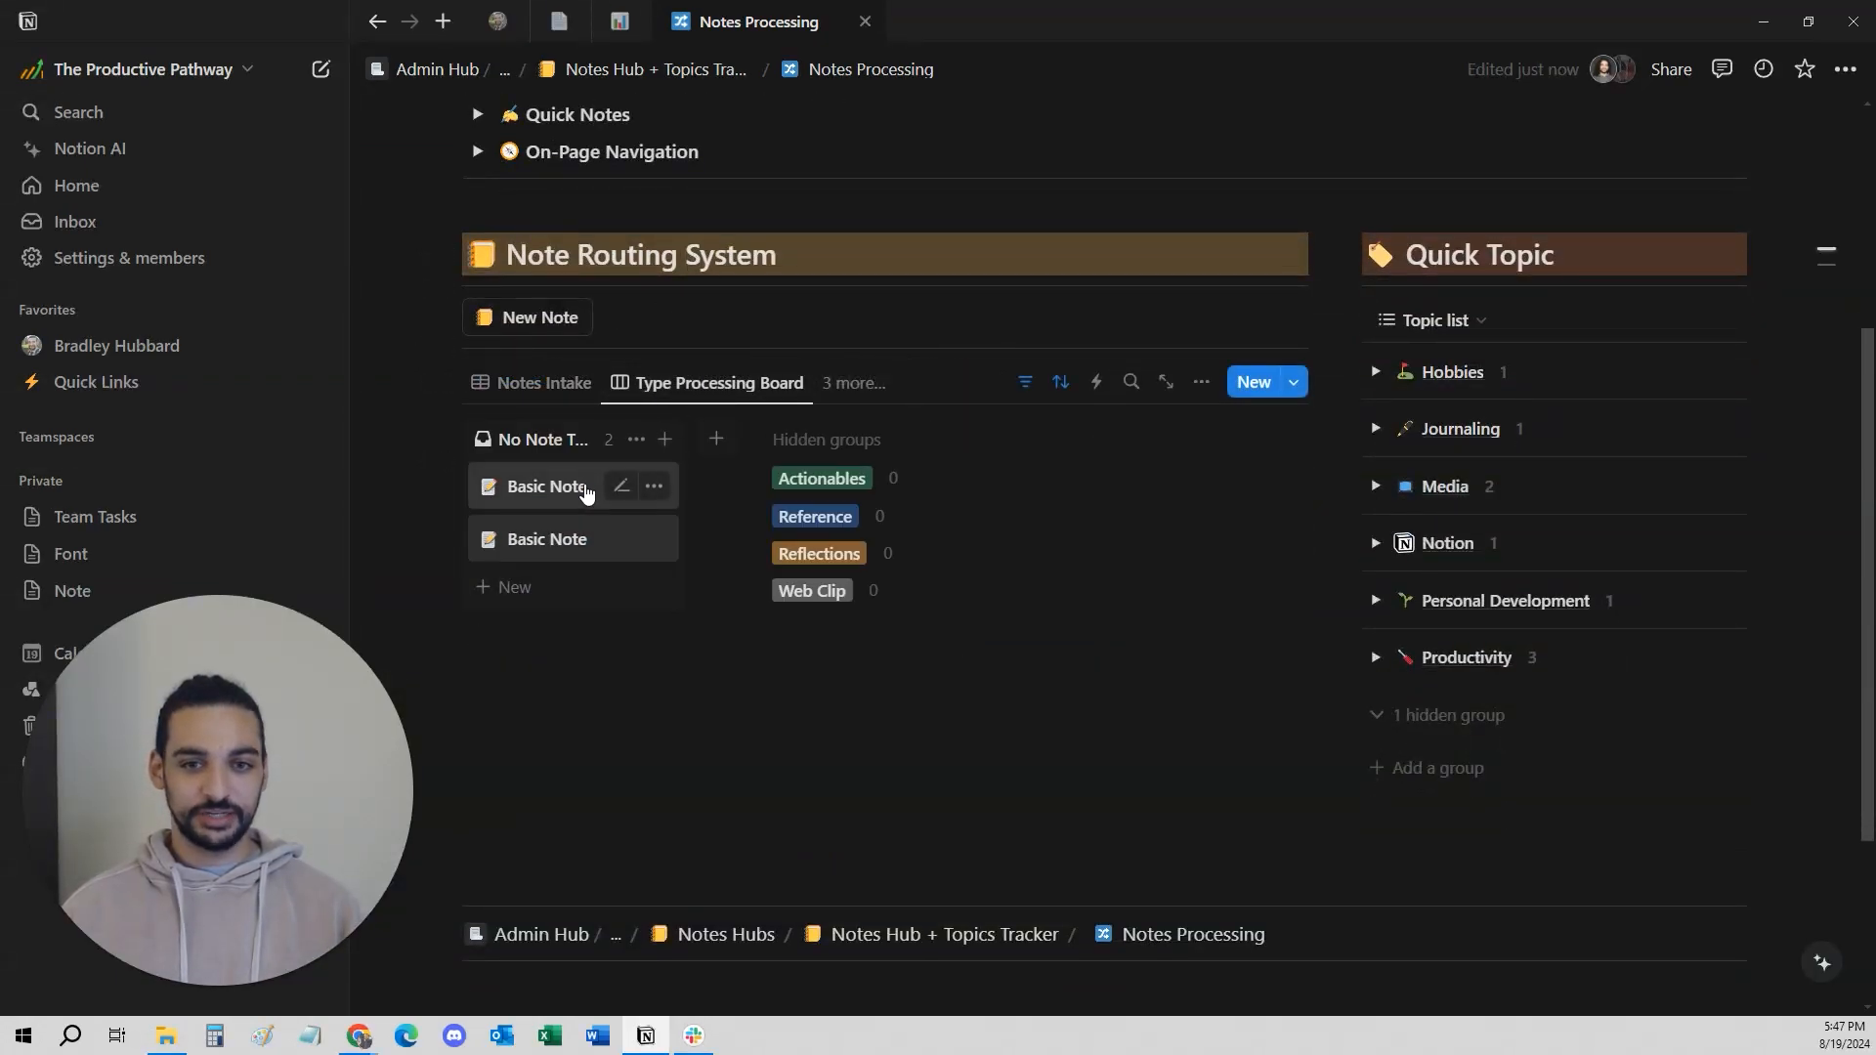
{"action": "left_click_drag", "start_coordinate": [517, 492], "coordinate": [819, 513]}
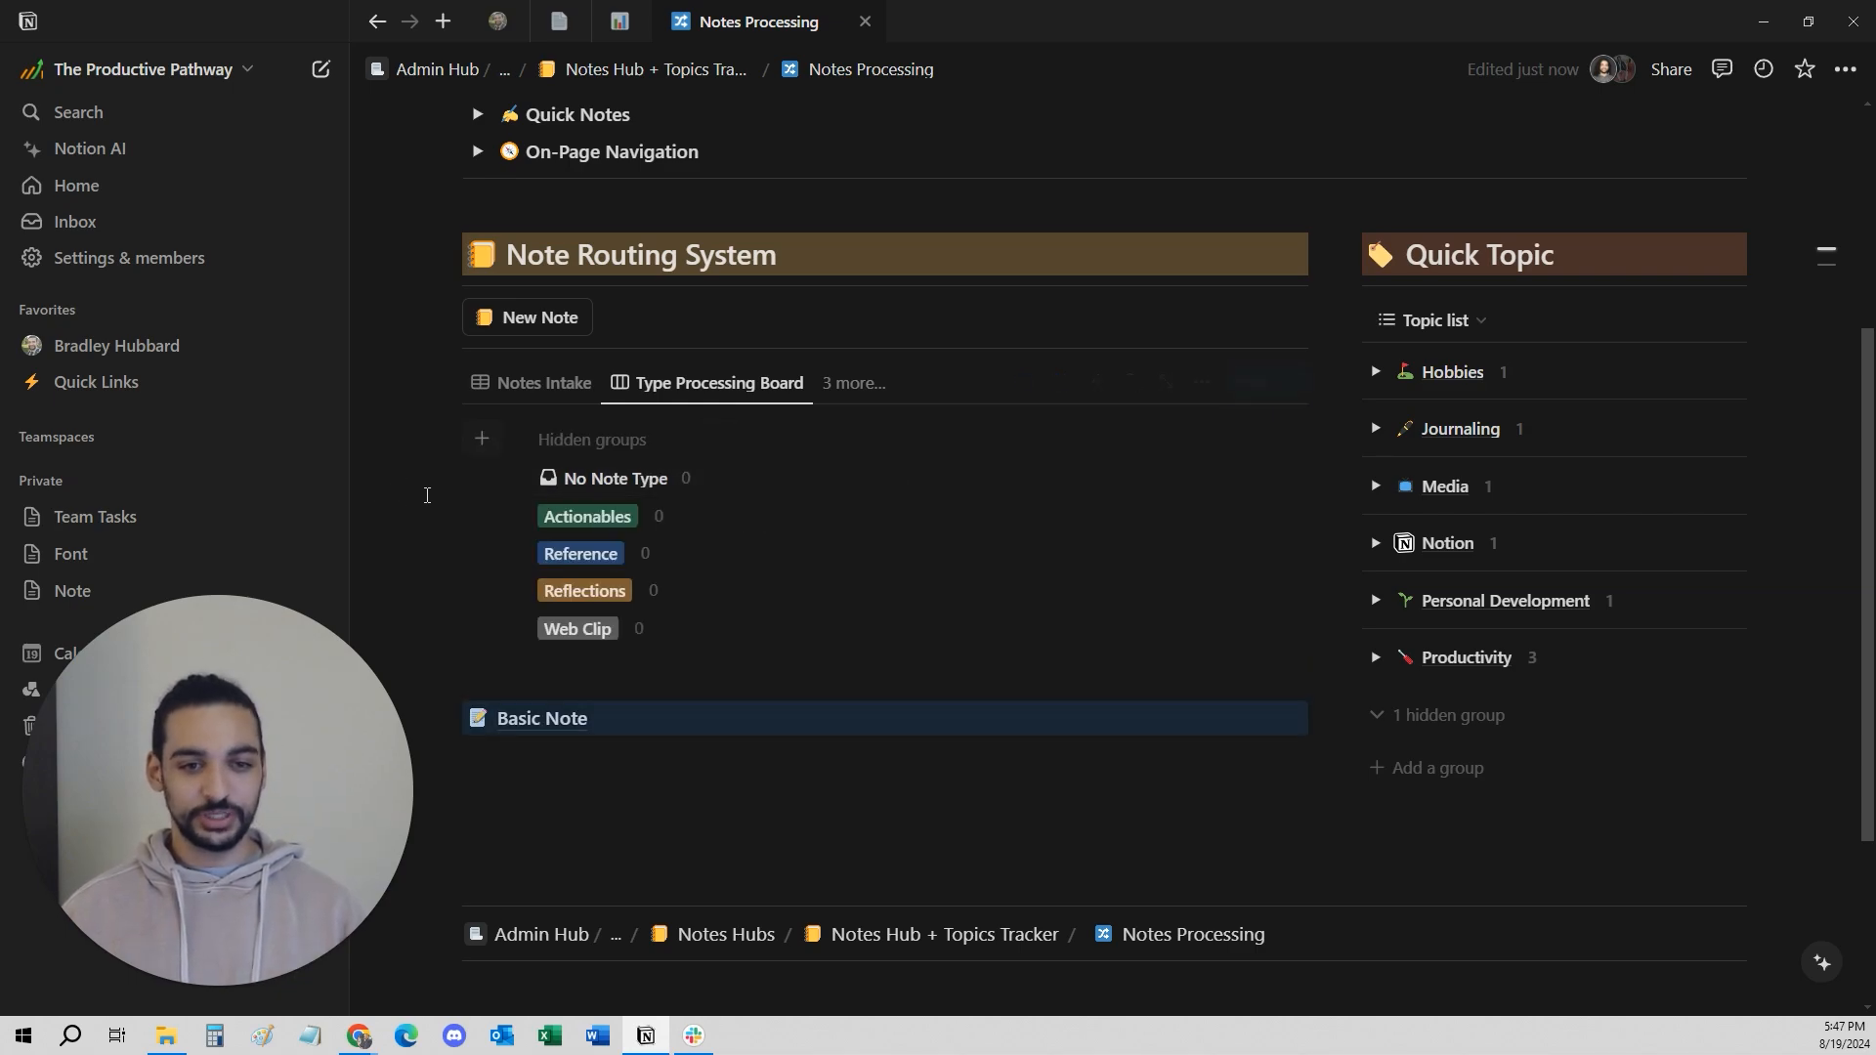
Create new Basic Notes until the Notes Intake table holds 14 entries, closing the note that opens in between.
{"action": "left_click", "coordinate": [537, 318]}
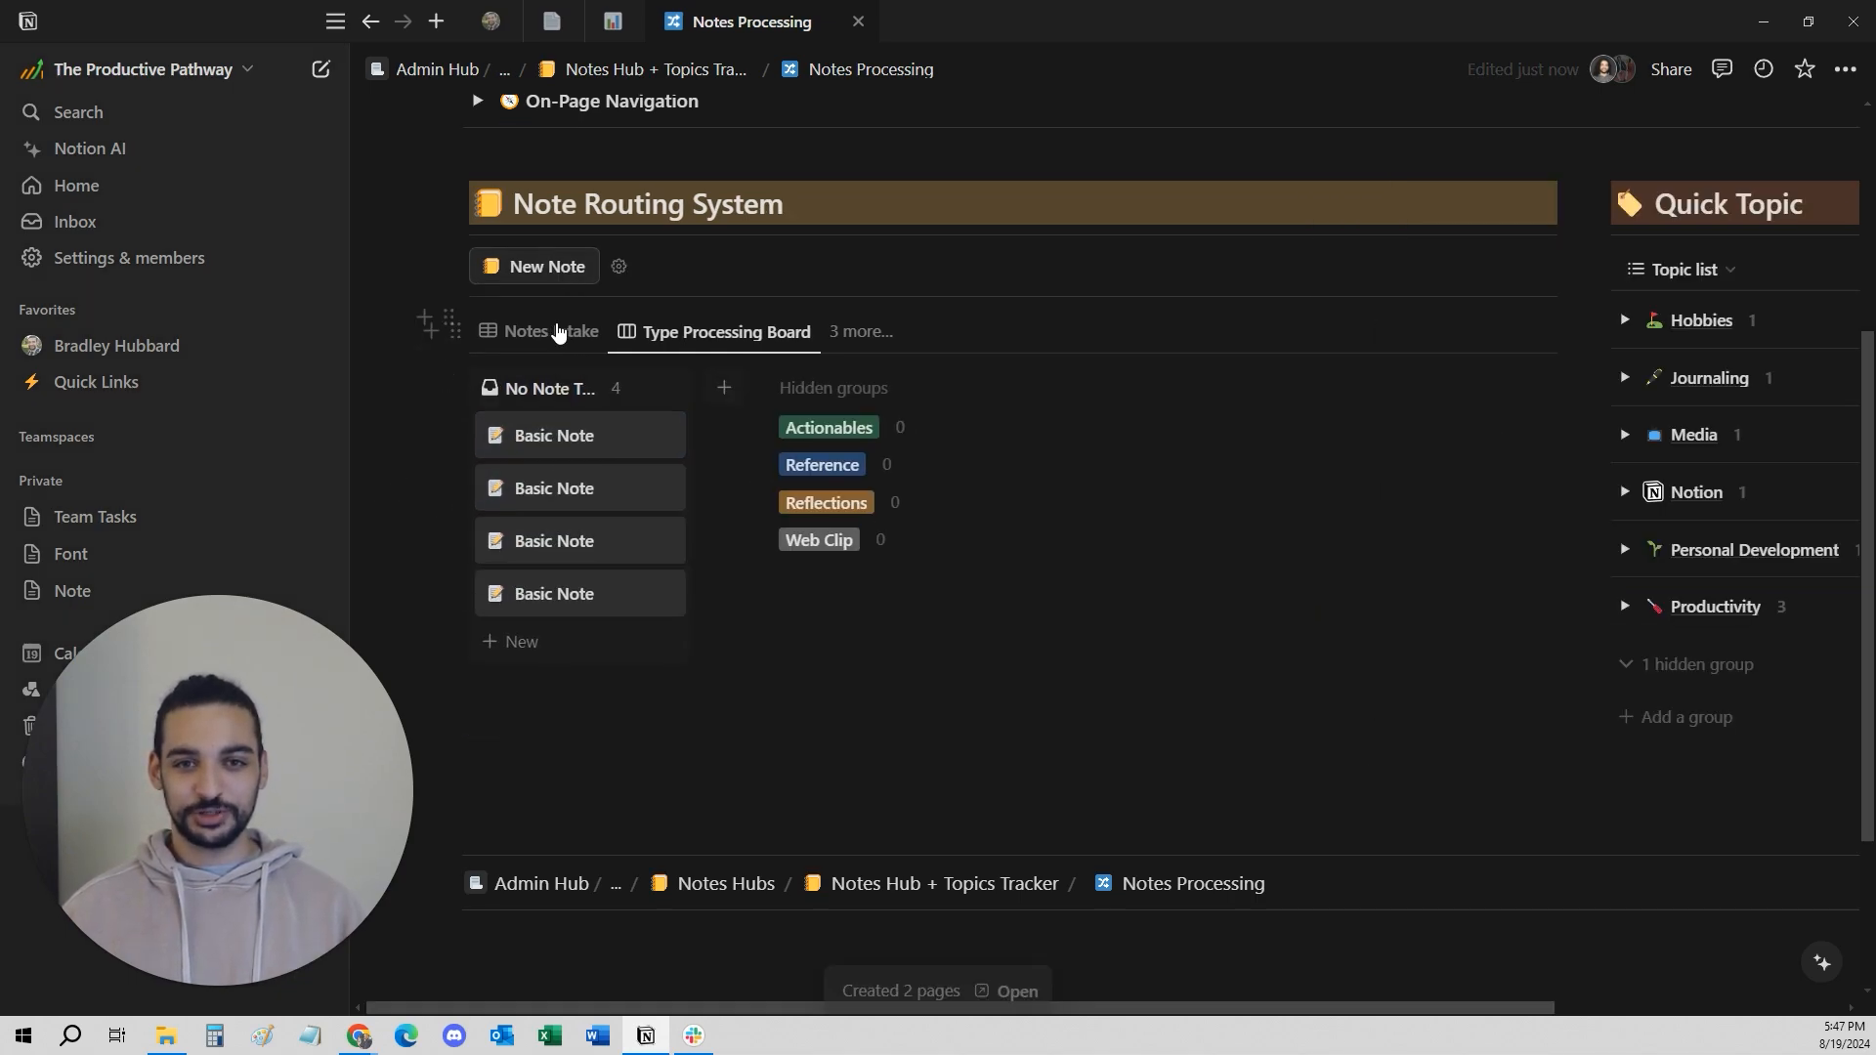
{"action": "left_click", "coordinate": [557, 326]}
{"action": "left_click", "coordinate": [239, 273]}
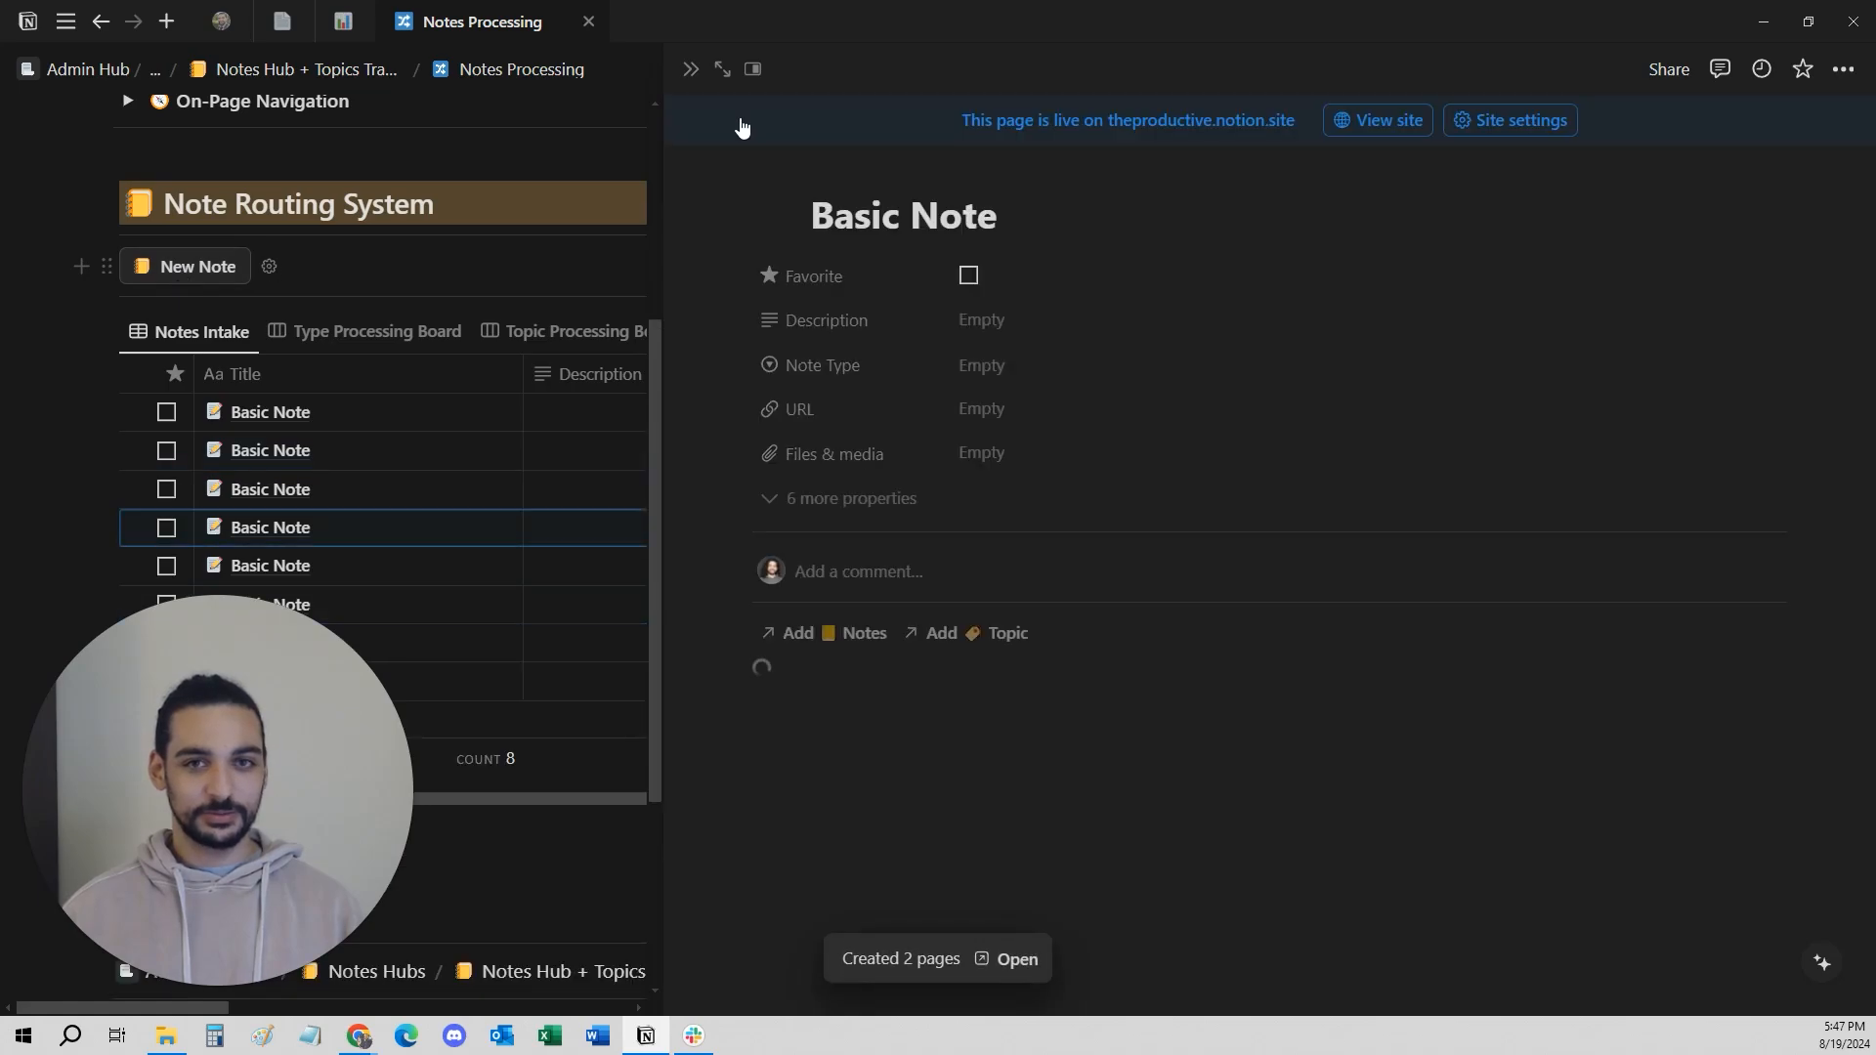
{"action": "left_click", "coordinate": [691, 70]}
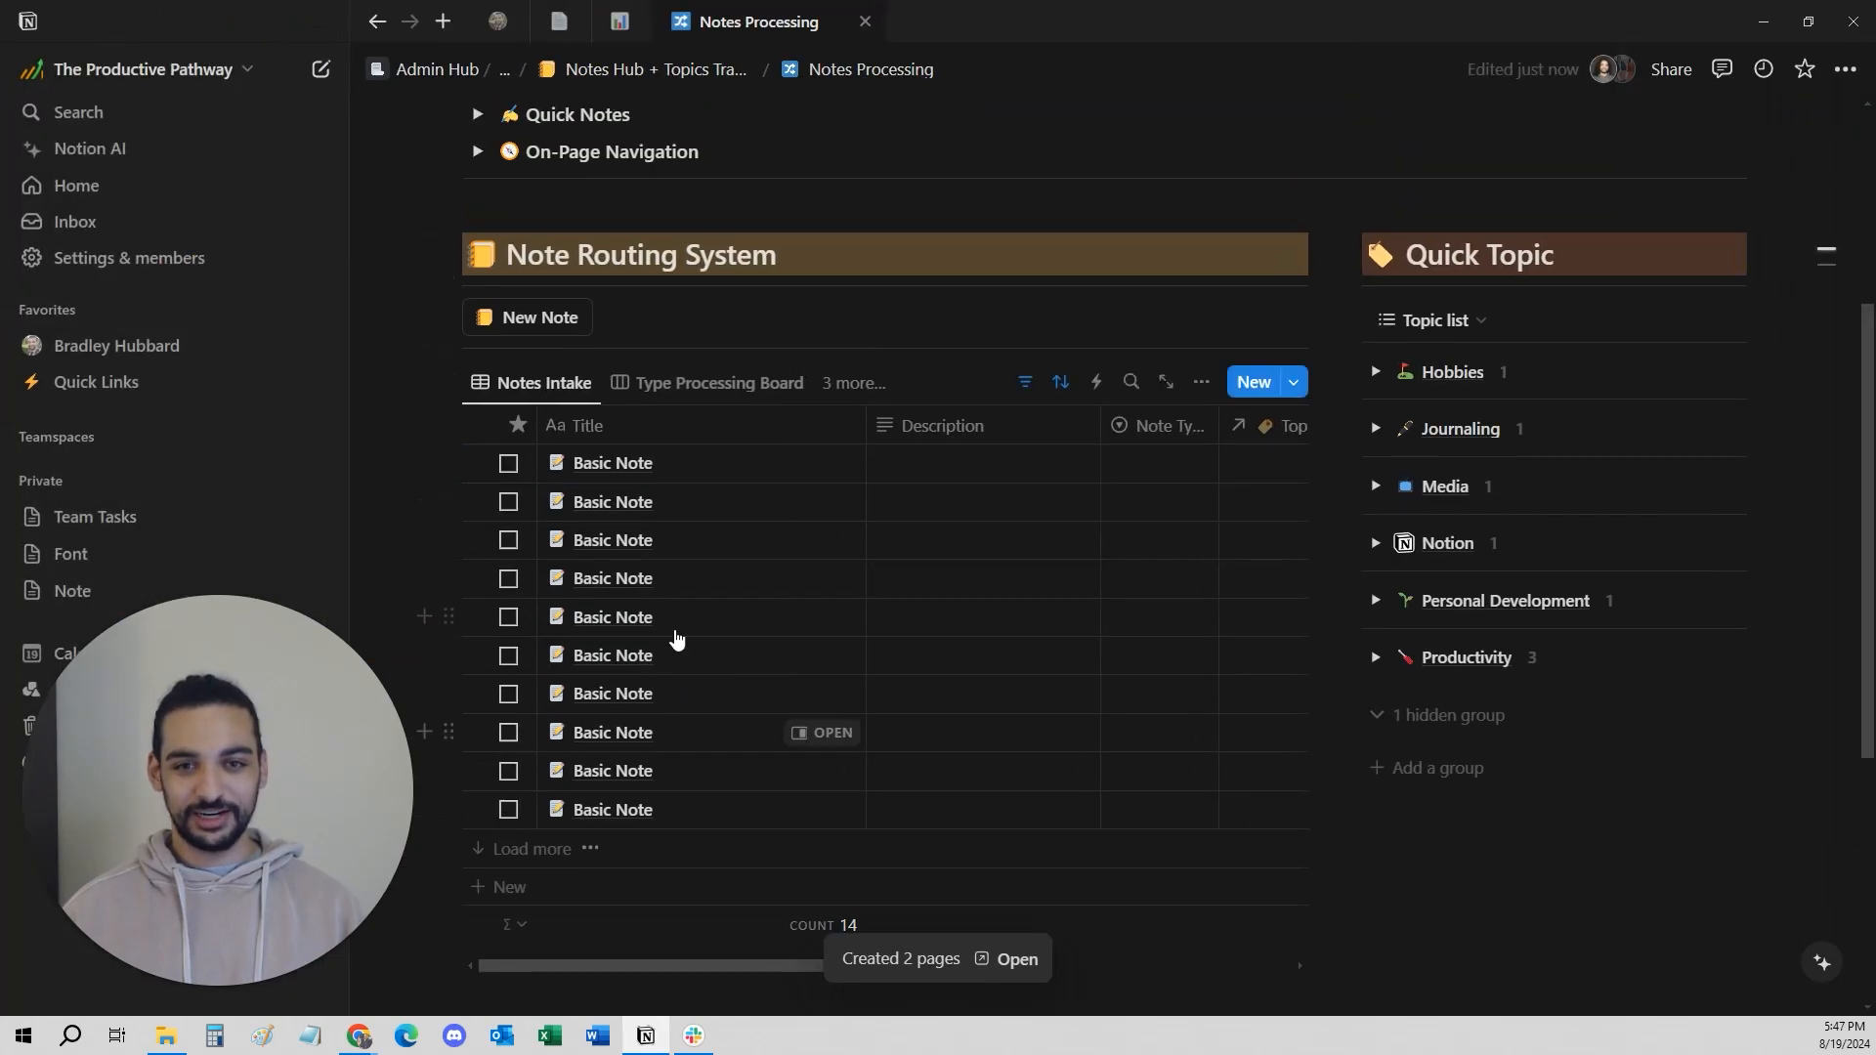
On the Type Processing Board, distribute all untyped Basic Notes among the Actionables, Reference and Reflections types.
{"action": "left_click", "coordinate": [691, 382]}
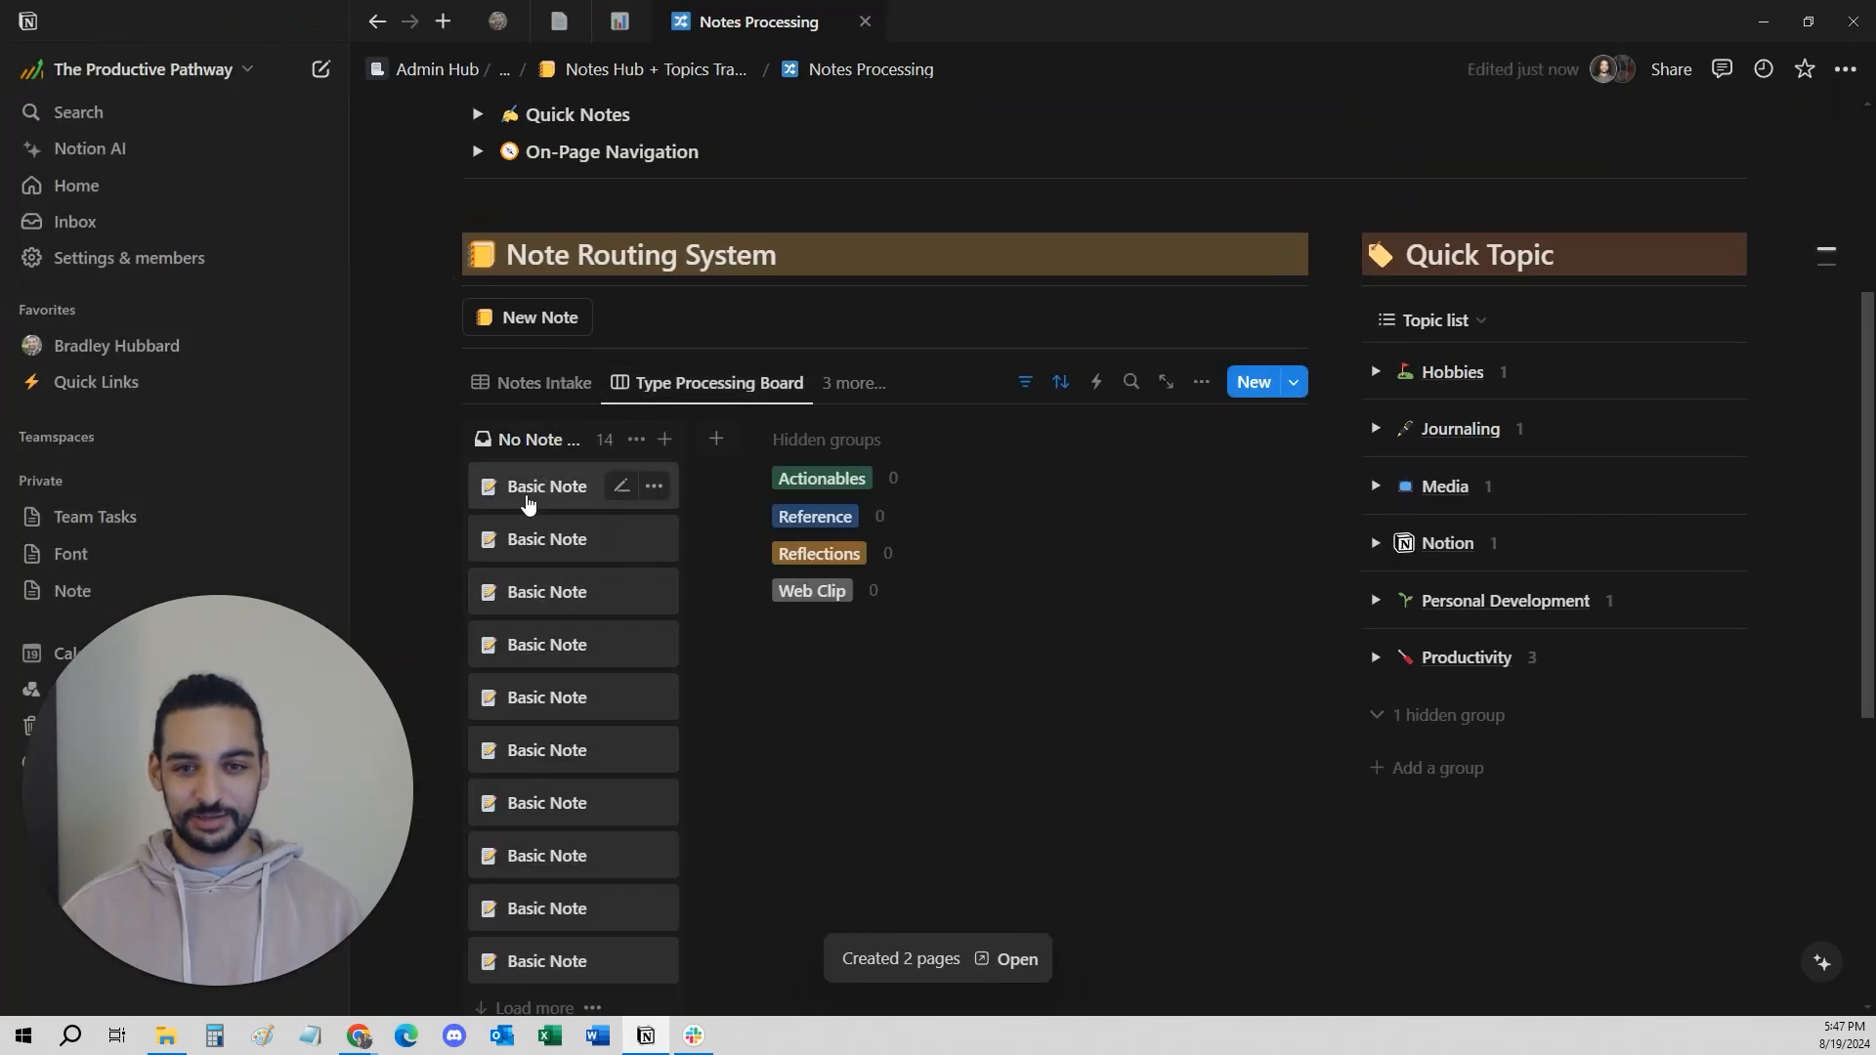
{"action": "left_click_drag", "start_coordinate": [528, 503], "coordinate": [767, 479]}
{"action": "left_click_drag", "start_coordinate": [539, 504], "coordinate": [817, 511]}
{"action": "left_click_drag", "start_coordinate": [534, 539], "coordinate": [787, 547]}
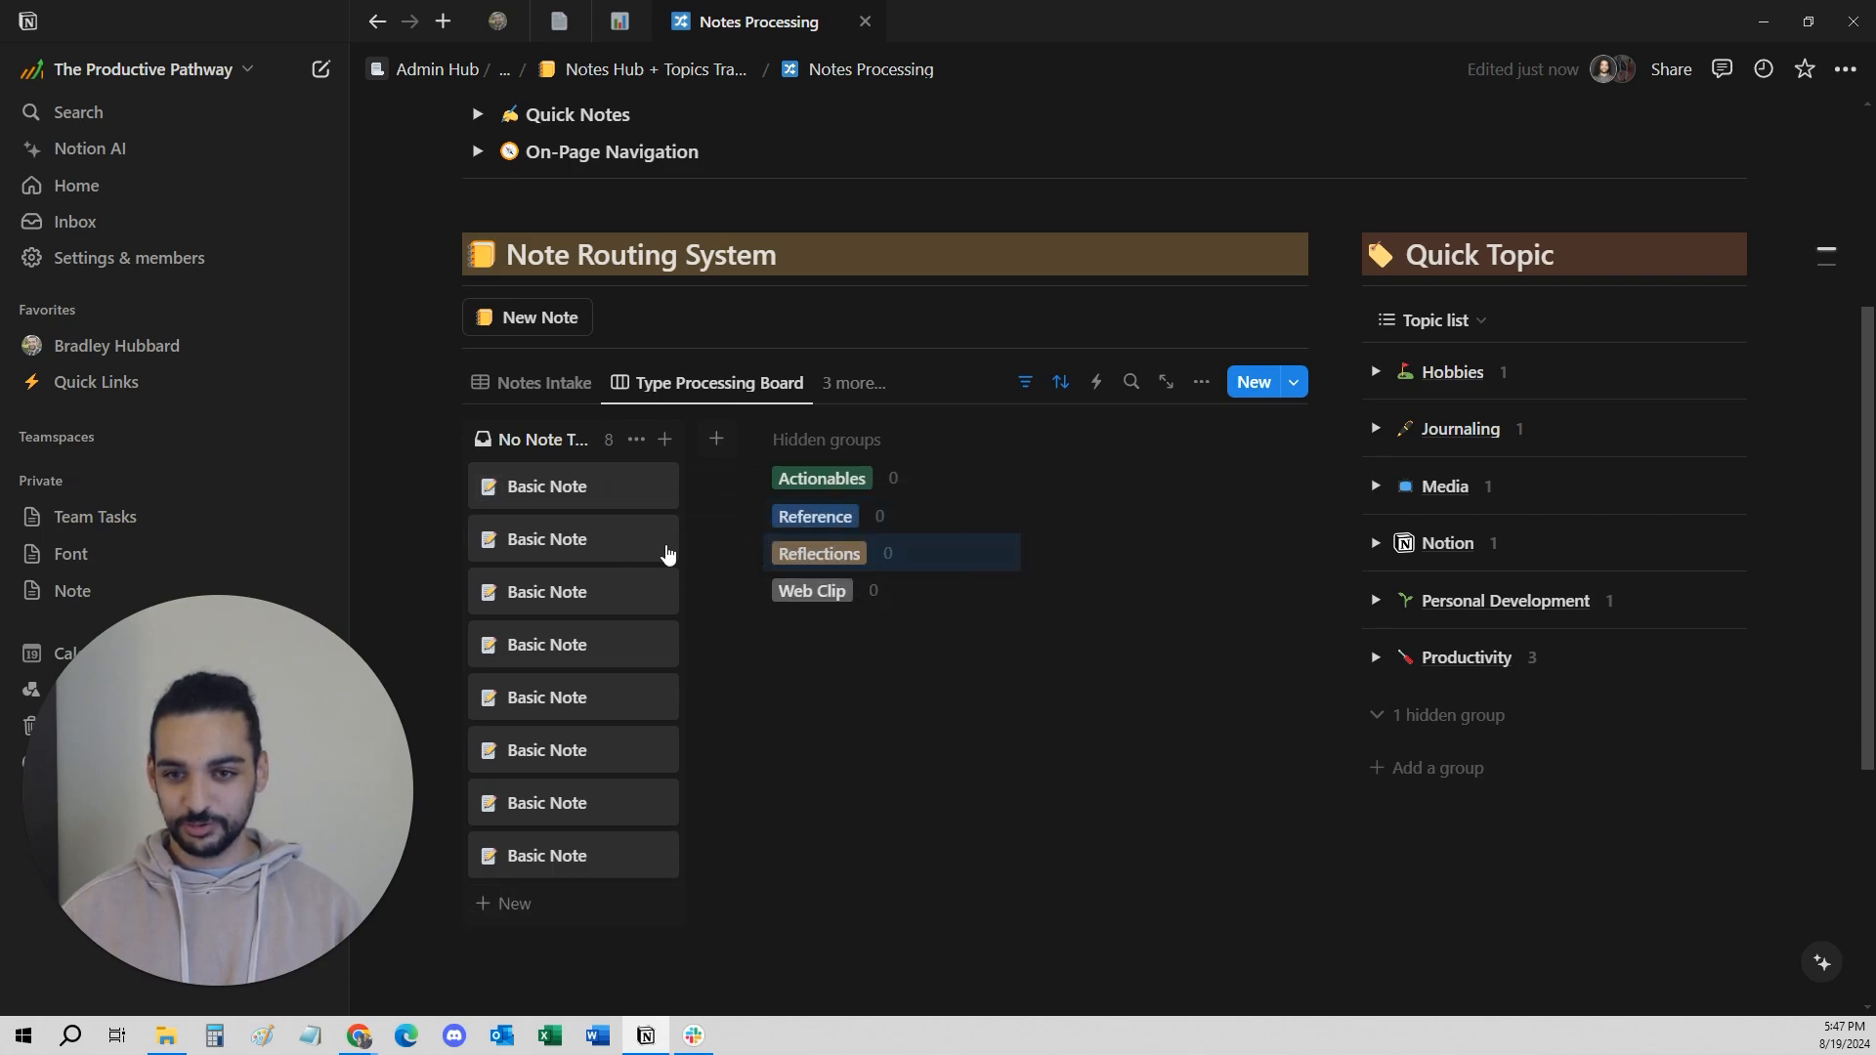
{"action": "left_click_drag", "start_coordinate": [665, 549], "coordinate": [857, 555]}
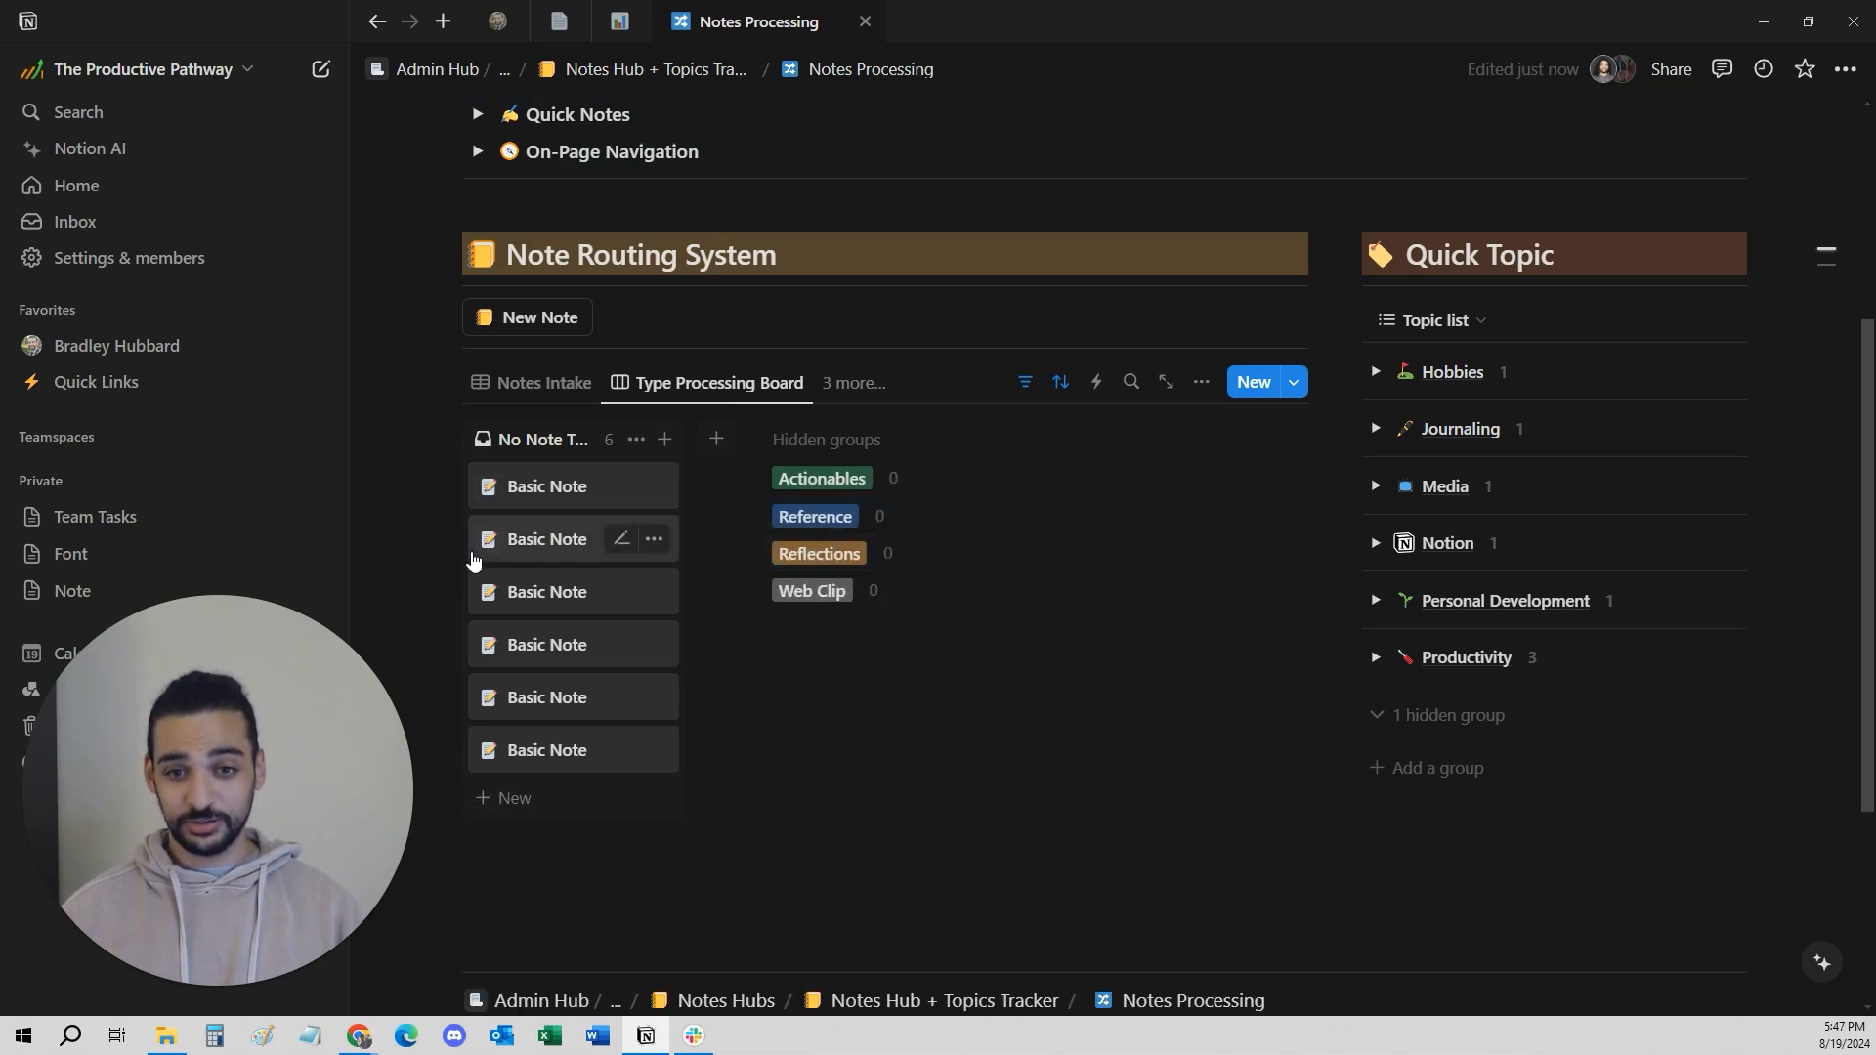
{"action": "left_click_drag", "start_coordinate": [473, 557], "coordinate": [779, 557]}
{"action": "left_click_drag", "start_coordinate": [611, 540], "coordinate": [785, 554]}
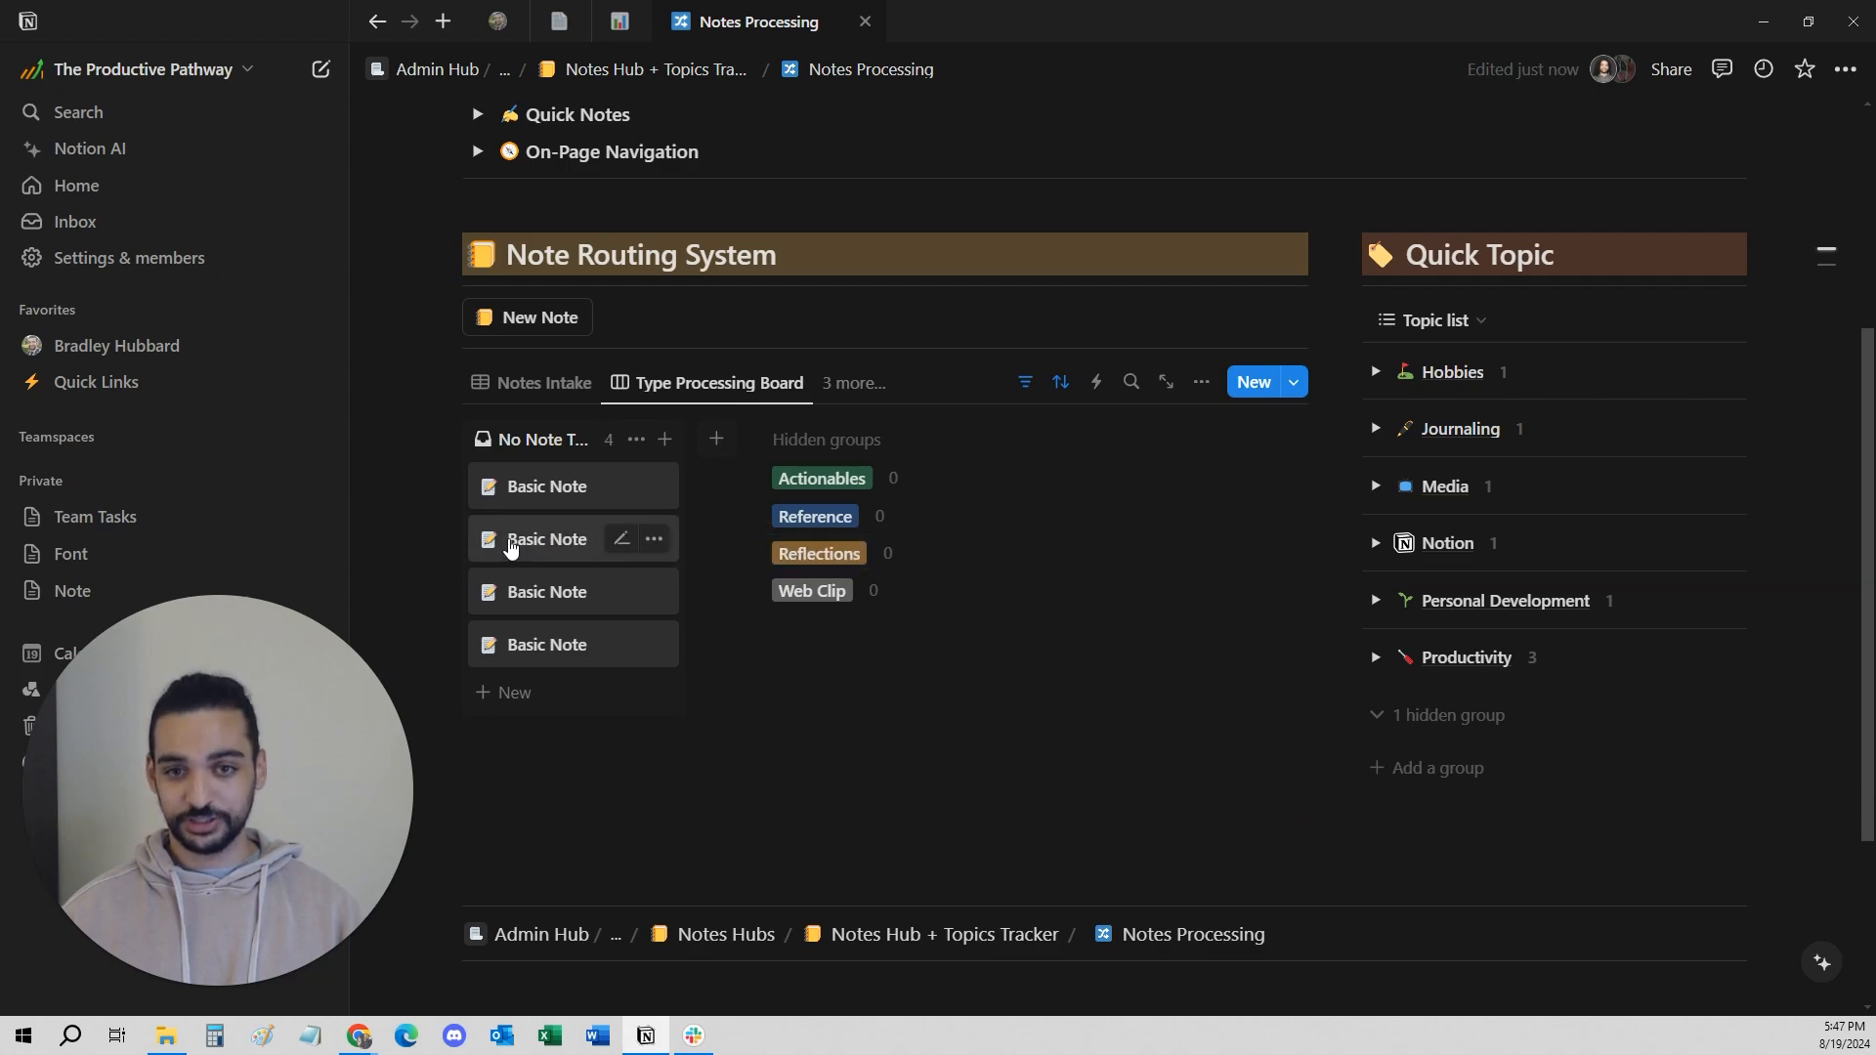
{"action": "left_click_drag", "start_coordinate": [515, 544], "coordinate": [855, 477]}
{"action": "left_click_drag", "start_coordinate": [513, 546], "coordinate": [831, 510]}
{"action": "left_click_drag", "start_coordinate": [566, 501], "coordinate": [772, 469]}
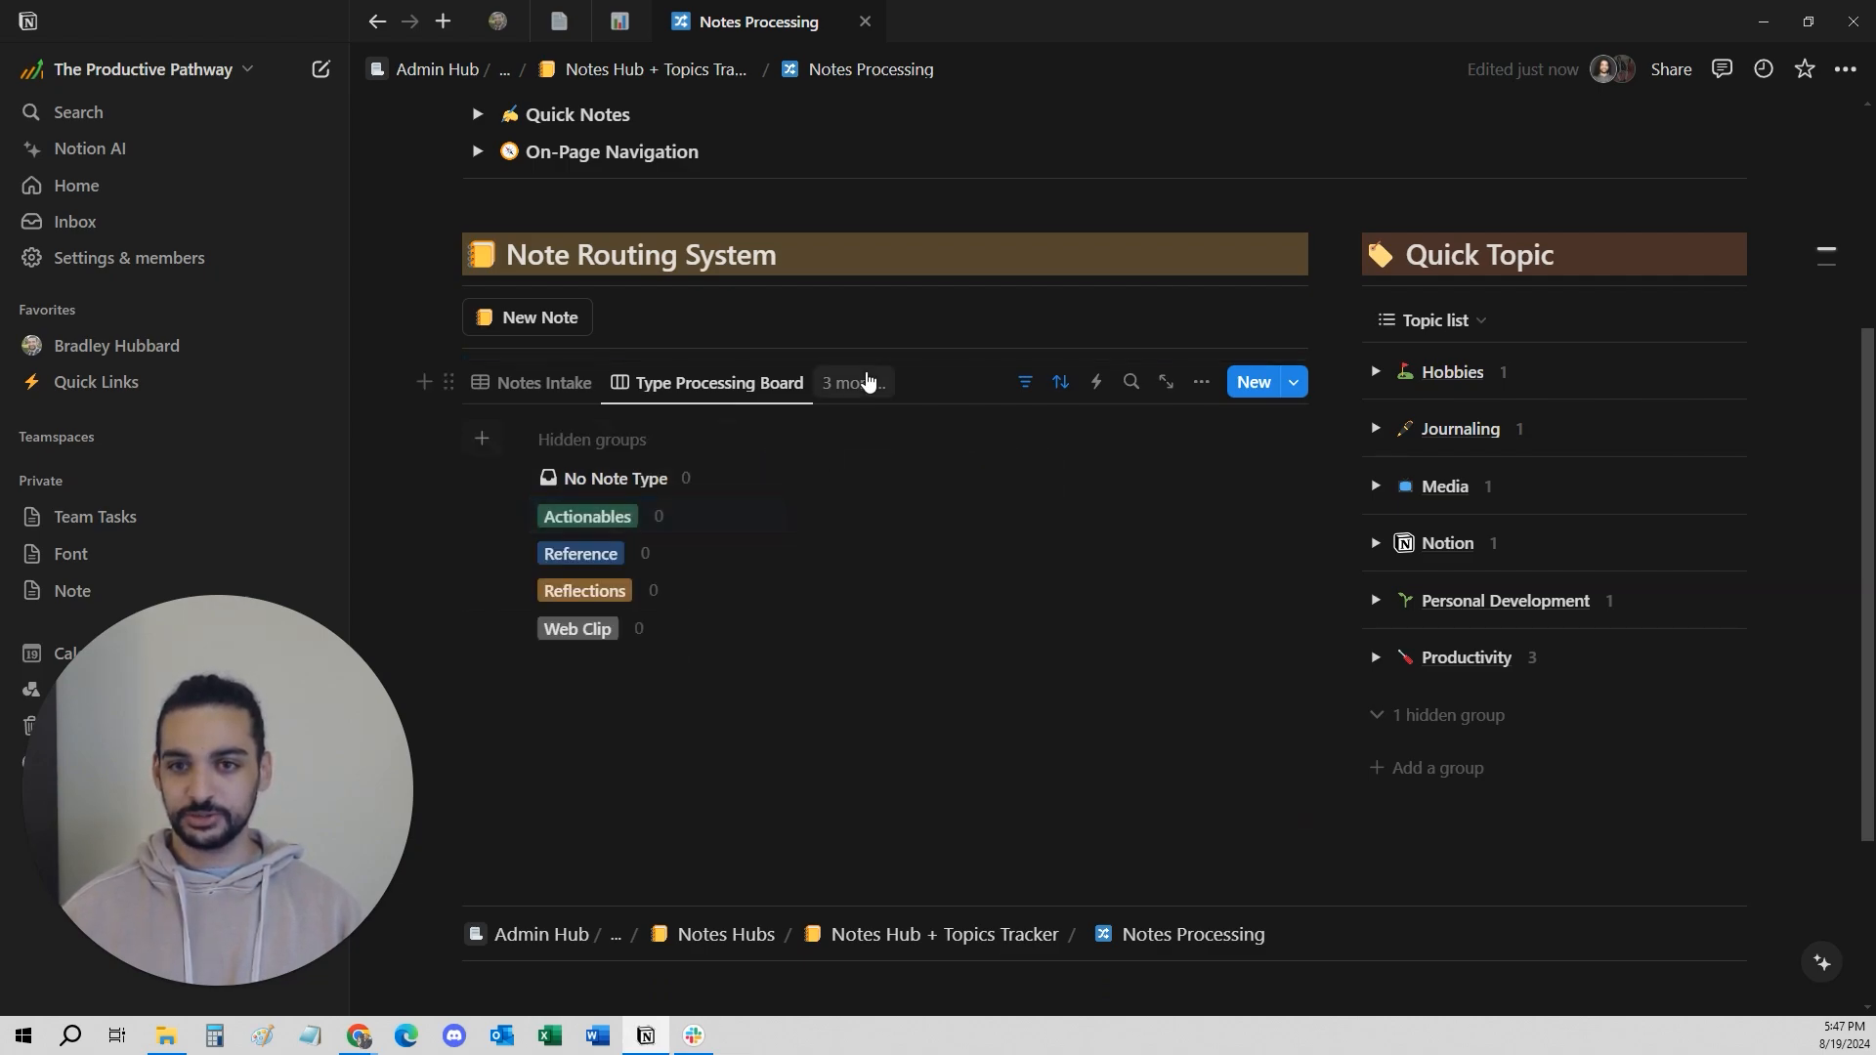
Switch to the Topic Processing Board and add Productivity and Personal Development as topic groups.
{"action": "left_click", "coordinate": [772, 384]}
{"action": "left_click", "coordinate": [851, 386]}
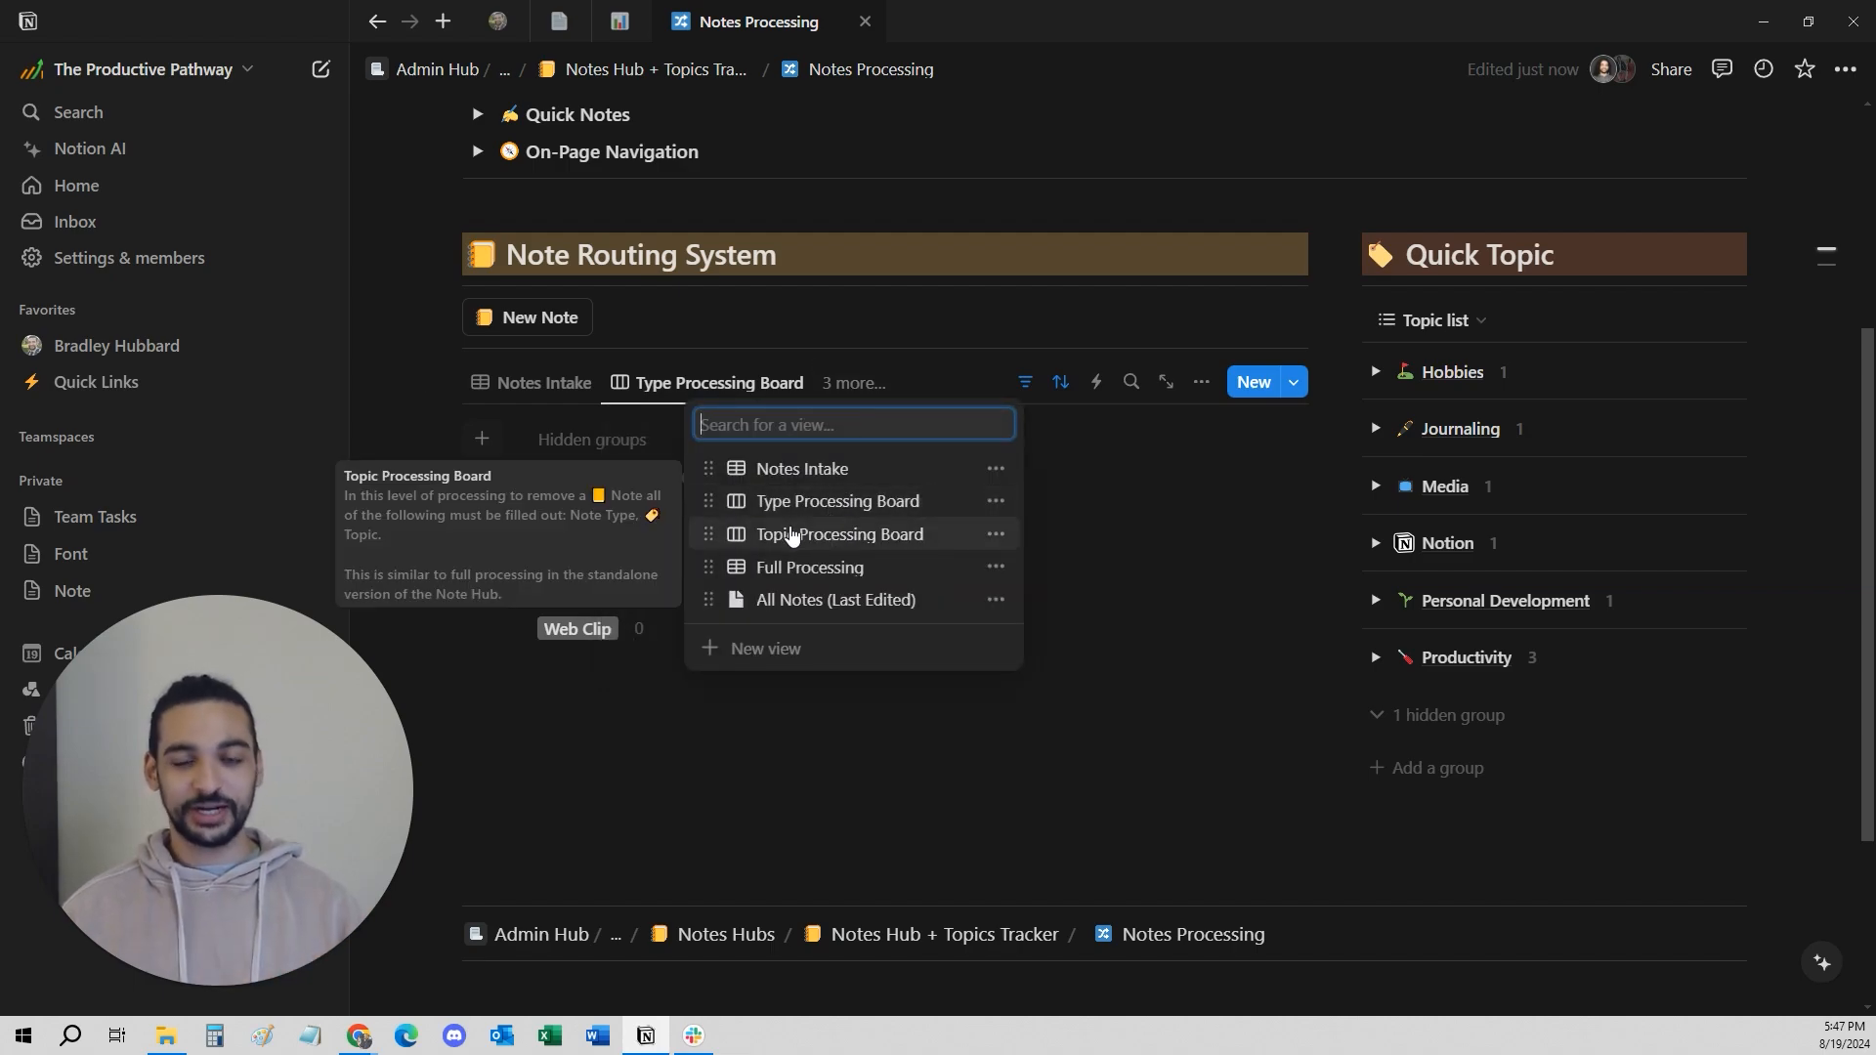
{"action": "left_click", "coordinate": [794, 535]}
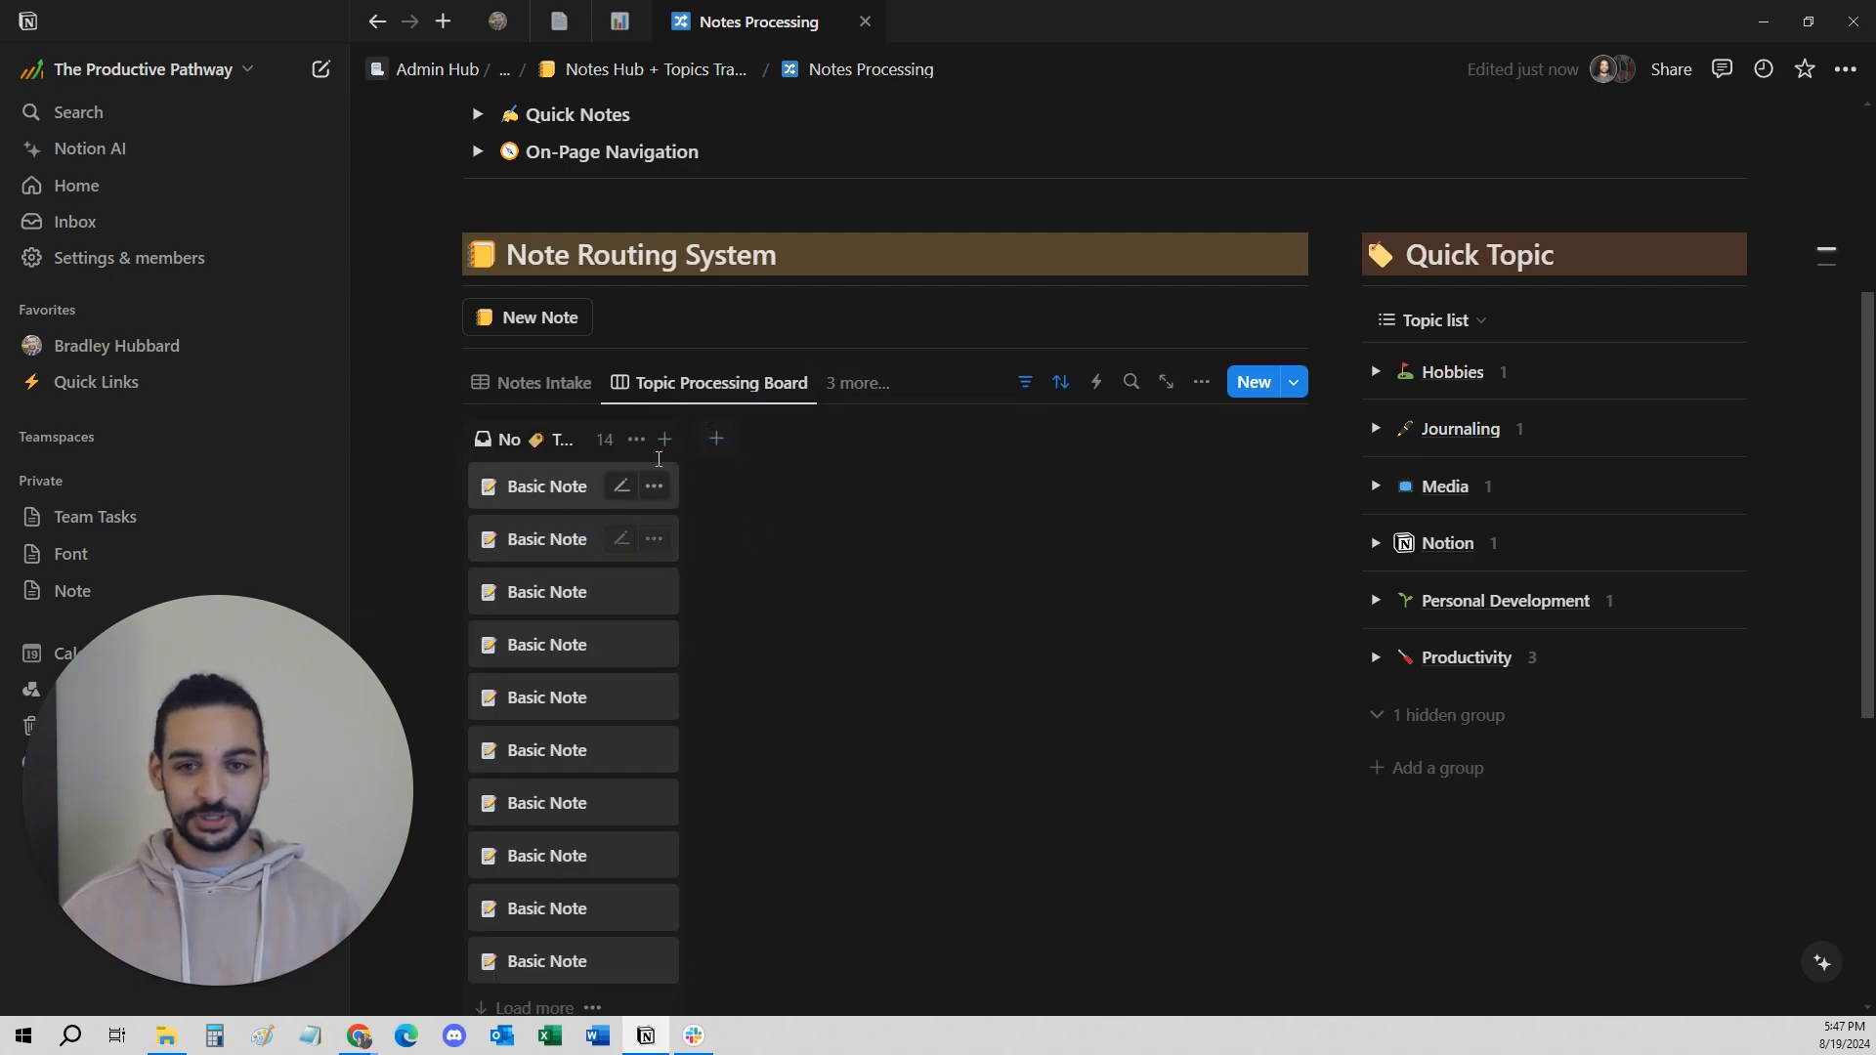
{"action": "scroll", "coordinate": [650, 586], "scroll_direction": "down", "scroll_amount": 5}
{"action": "scroll", "coordinate": [650, 590], "scroll_direction": "up", "scroll_amount": 5}
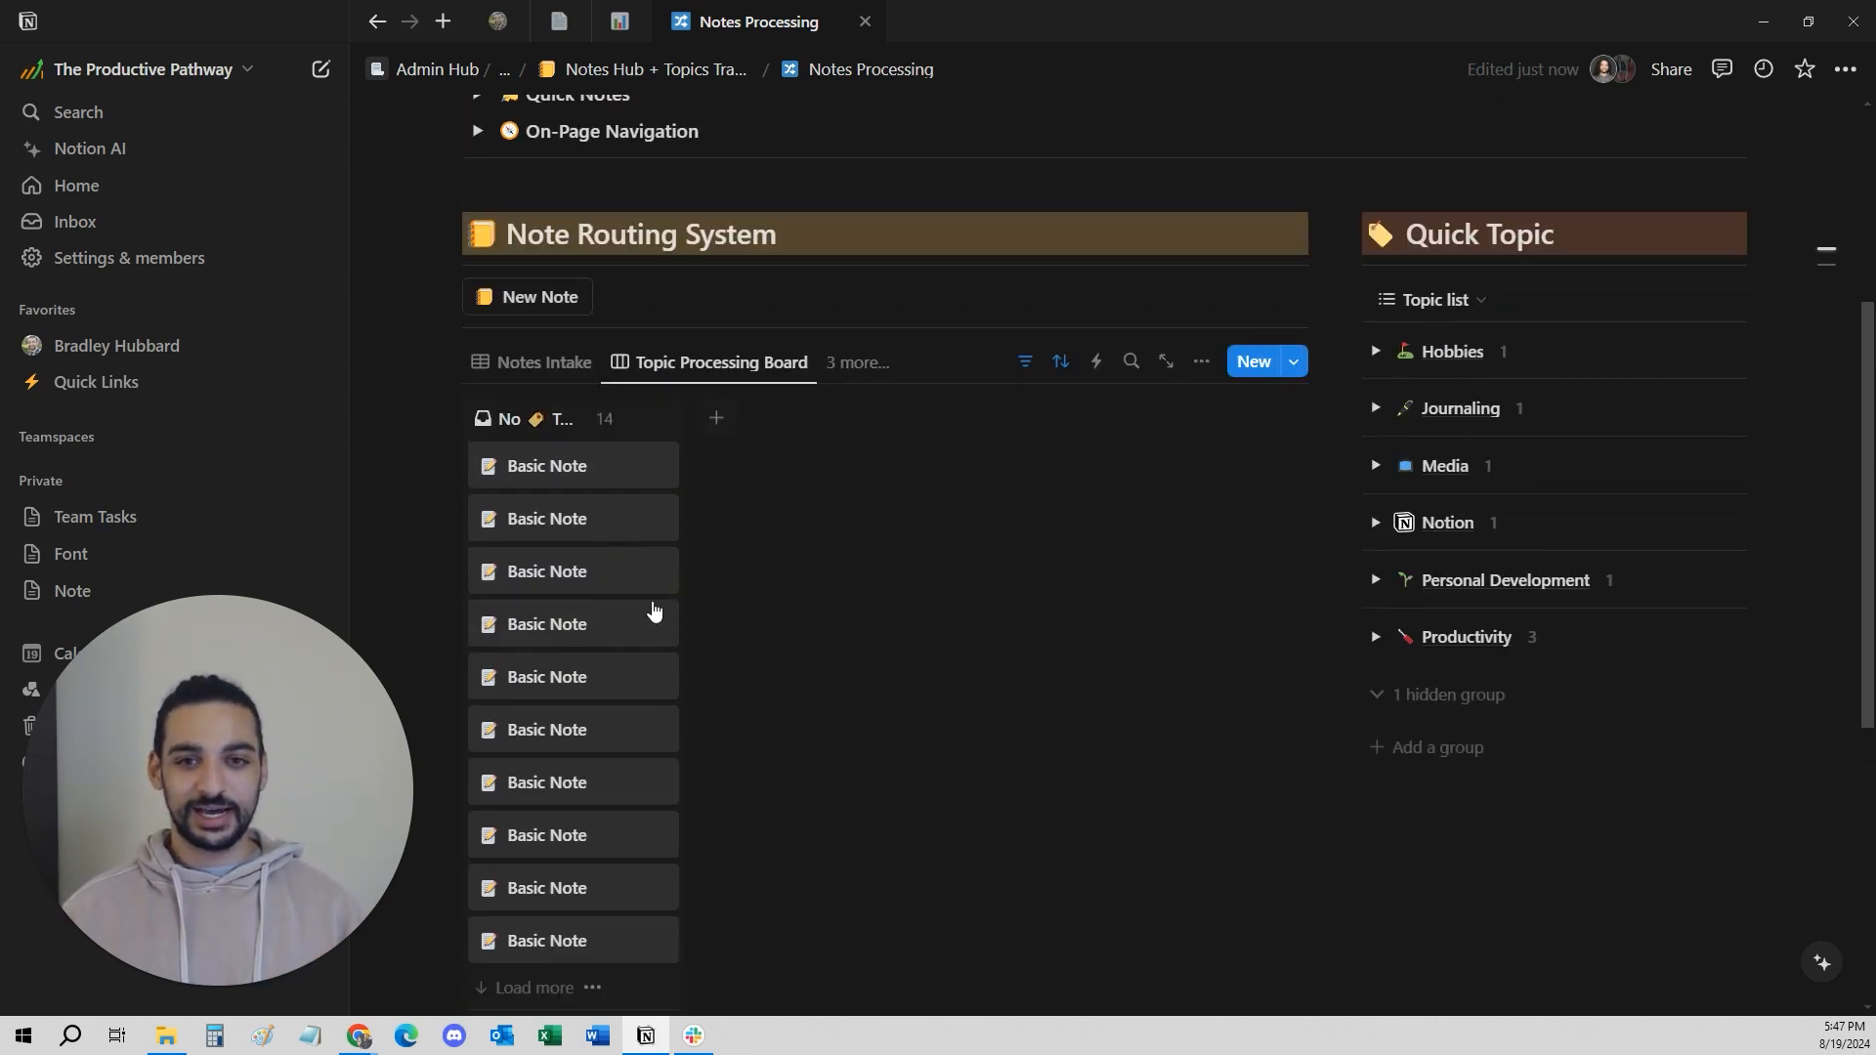
{"action": "left_click", "coordinate": [717, 426]}
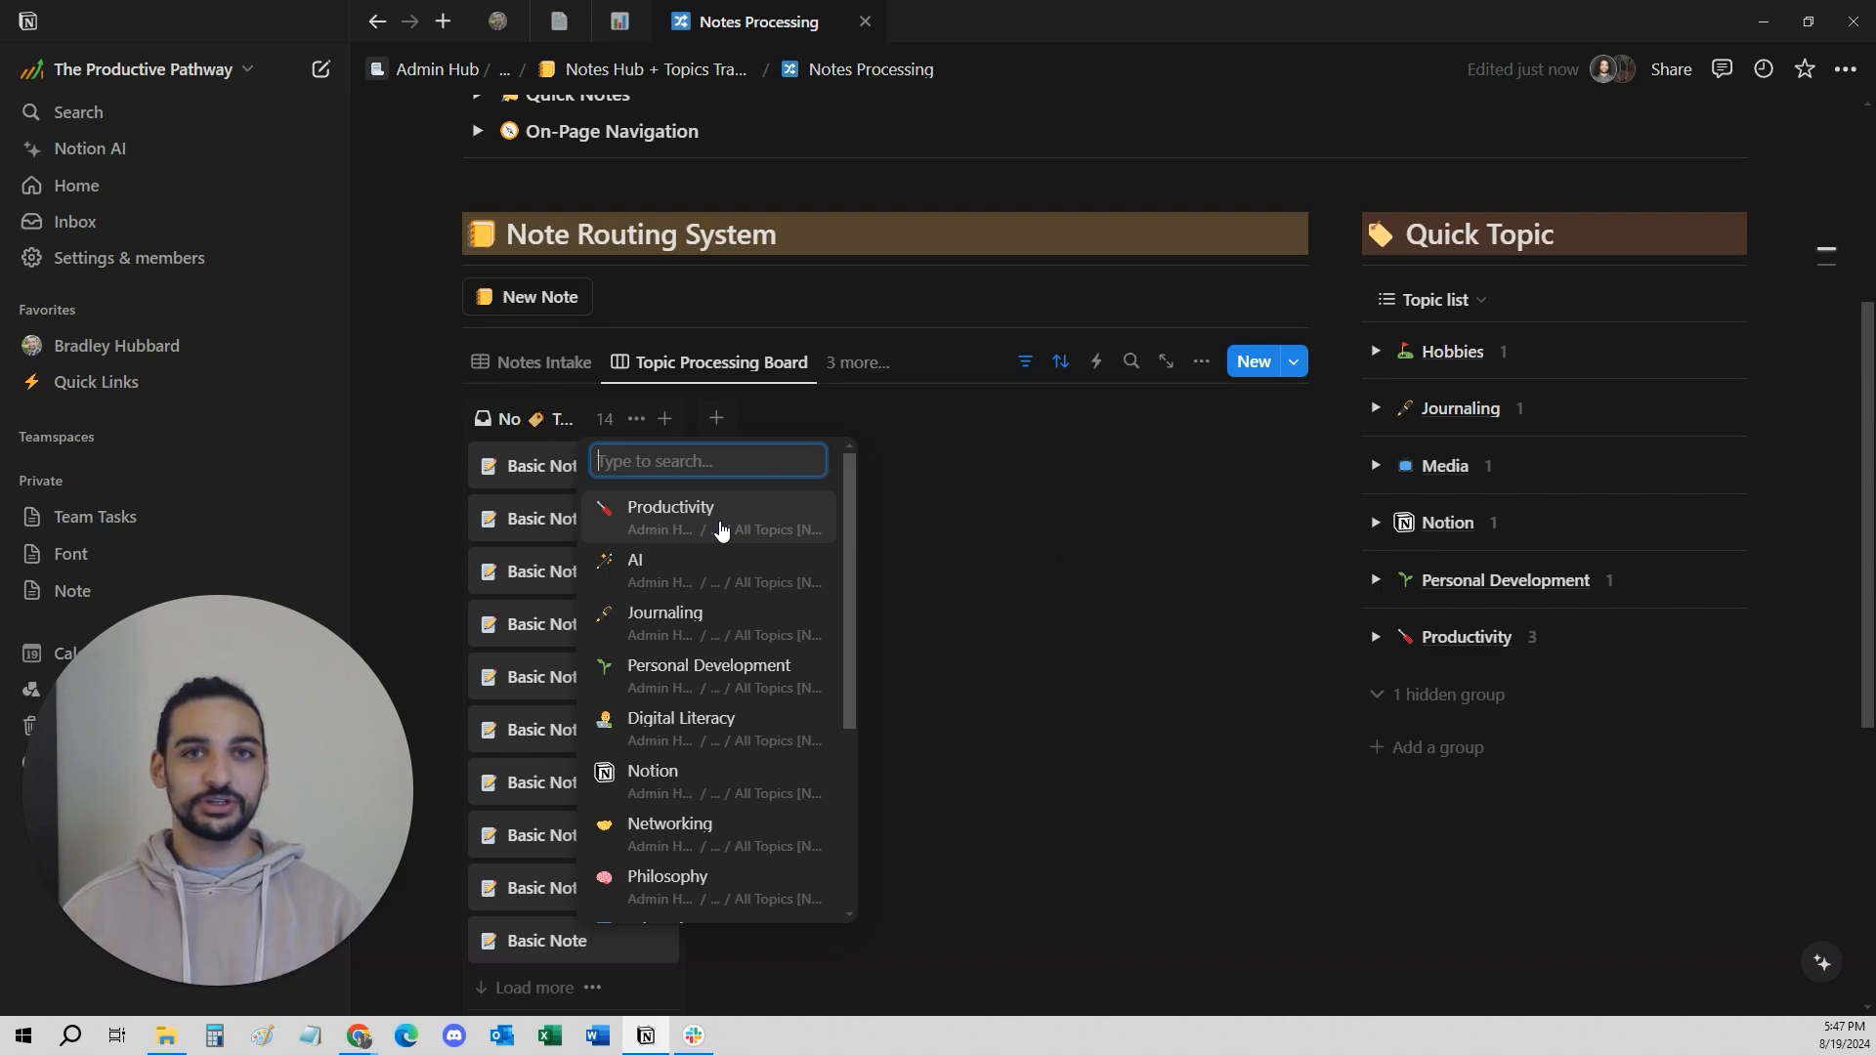
{"action": "left_click", "coordinate": [723, 518]}
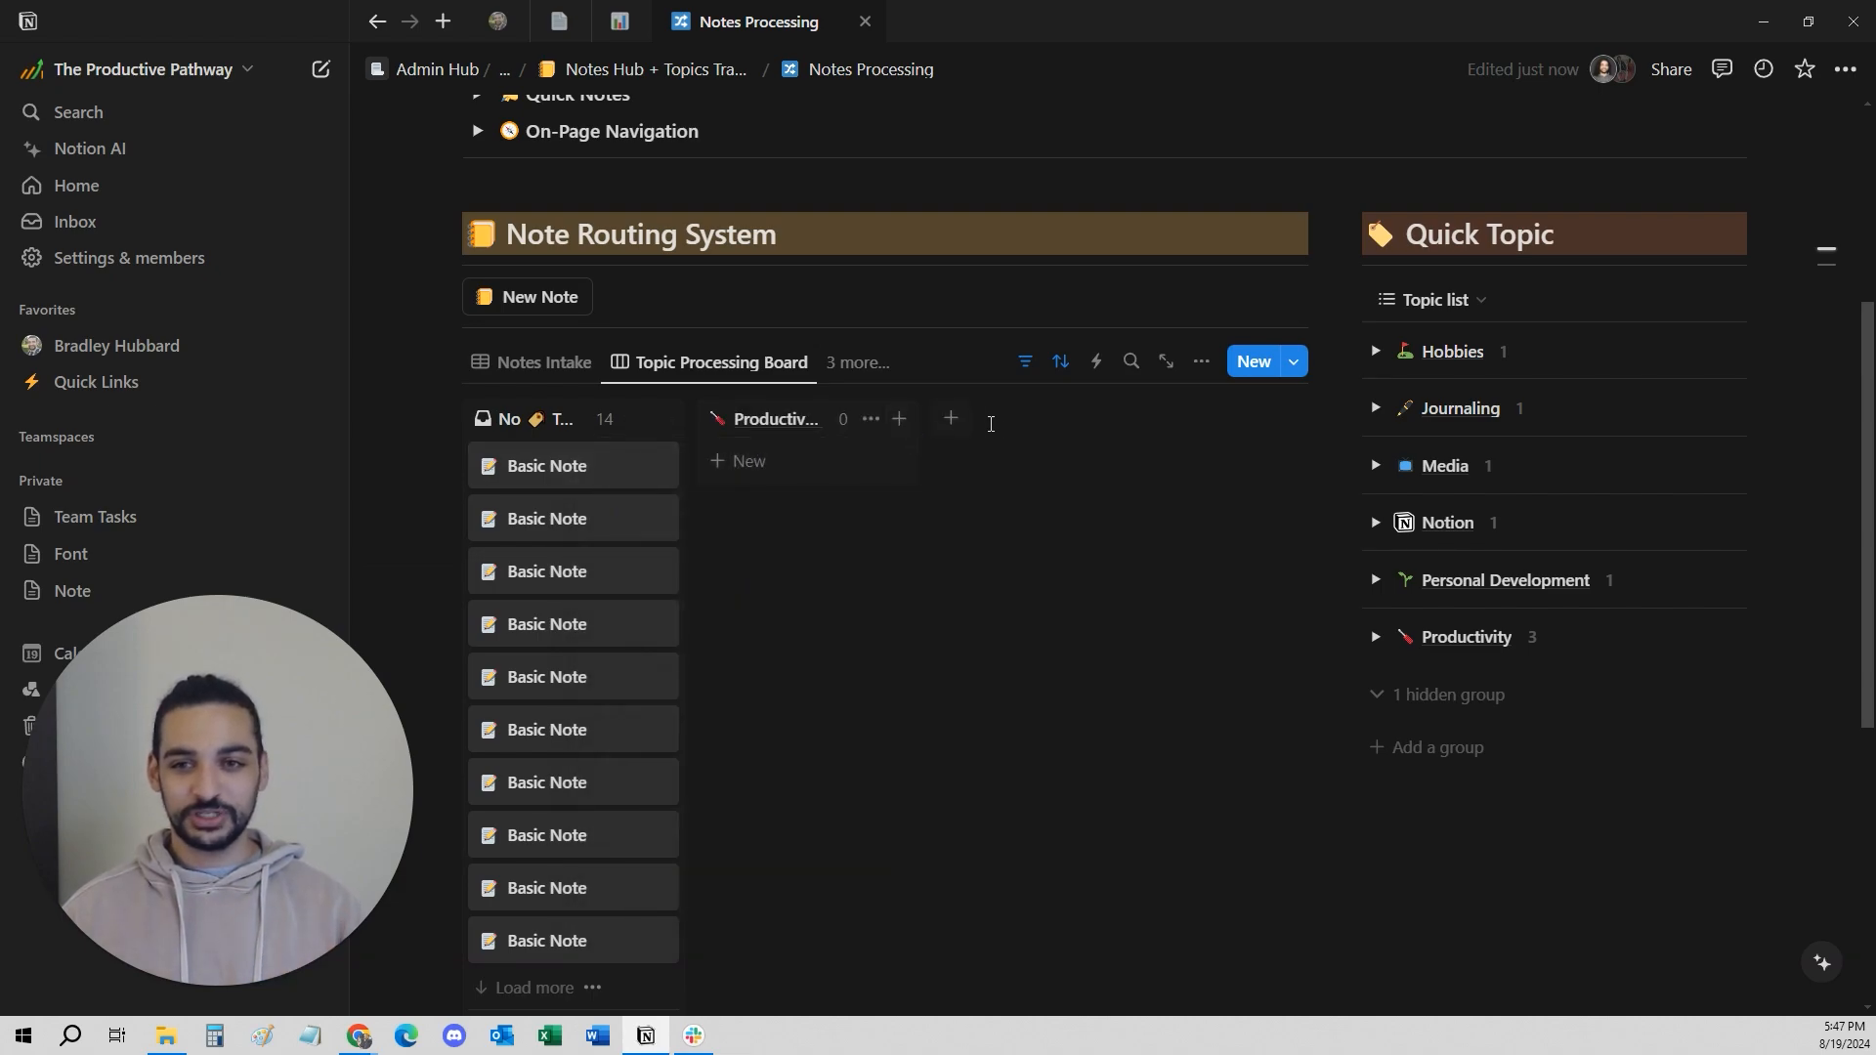
{"action": "left_click", "coordinate": [951, 419]}
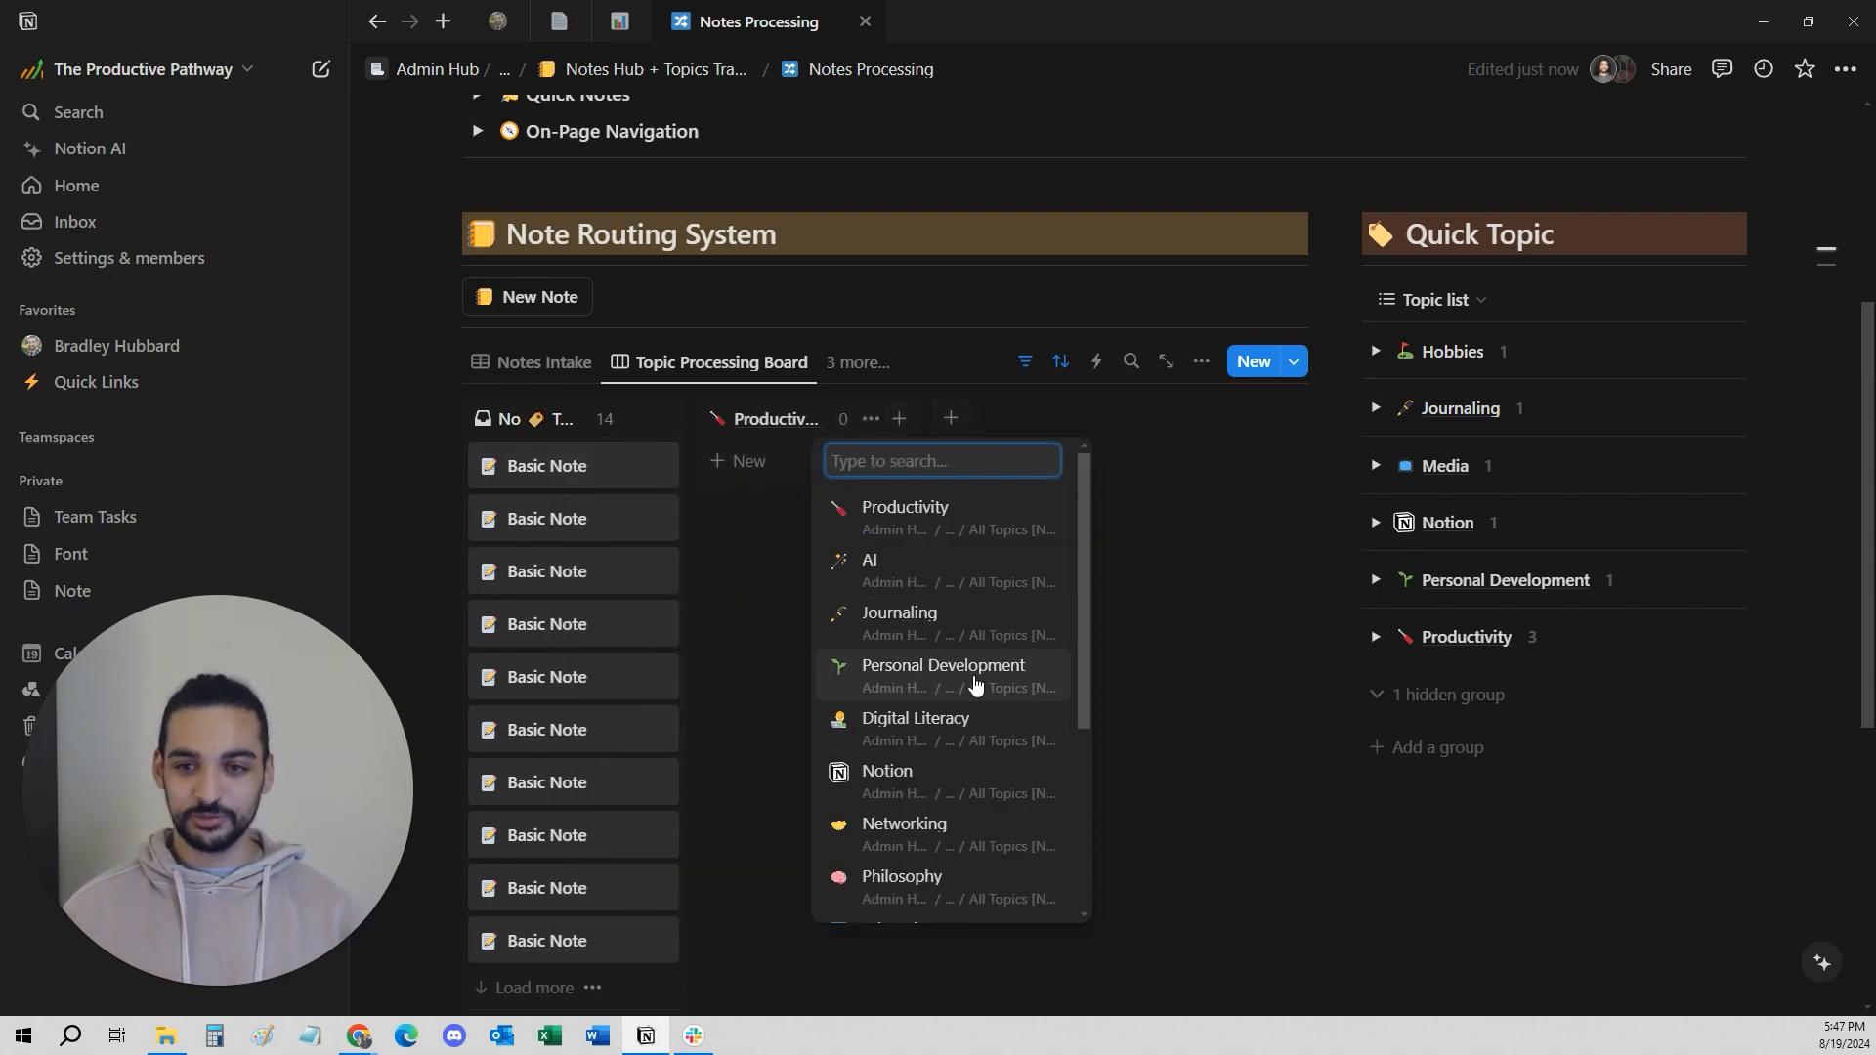
{"action": "left_click", "coordinate": [975, 682]}
Assign Basic Notes to Personal Development and Productivity, including one through the expanded Productivity group in Quick Topic, and keep the sorting.
{"action": "left_click_drag", "start_coordinate": [584, 467], "coordinate": [783, 441]}
{"action": "left_click_drag", "start_coordinate": [620, 473], "coordinate": [1016, 430]}
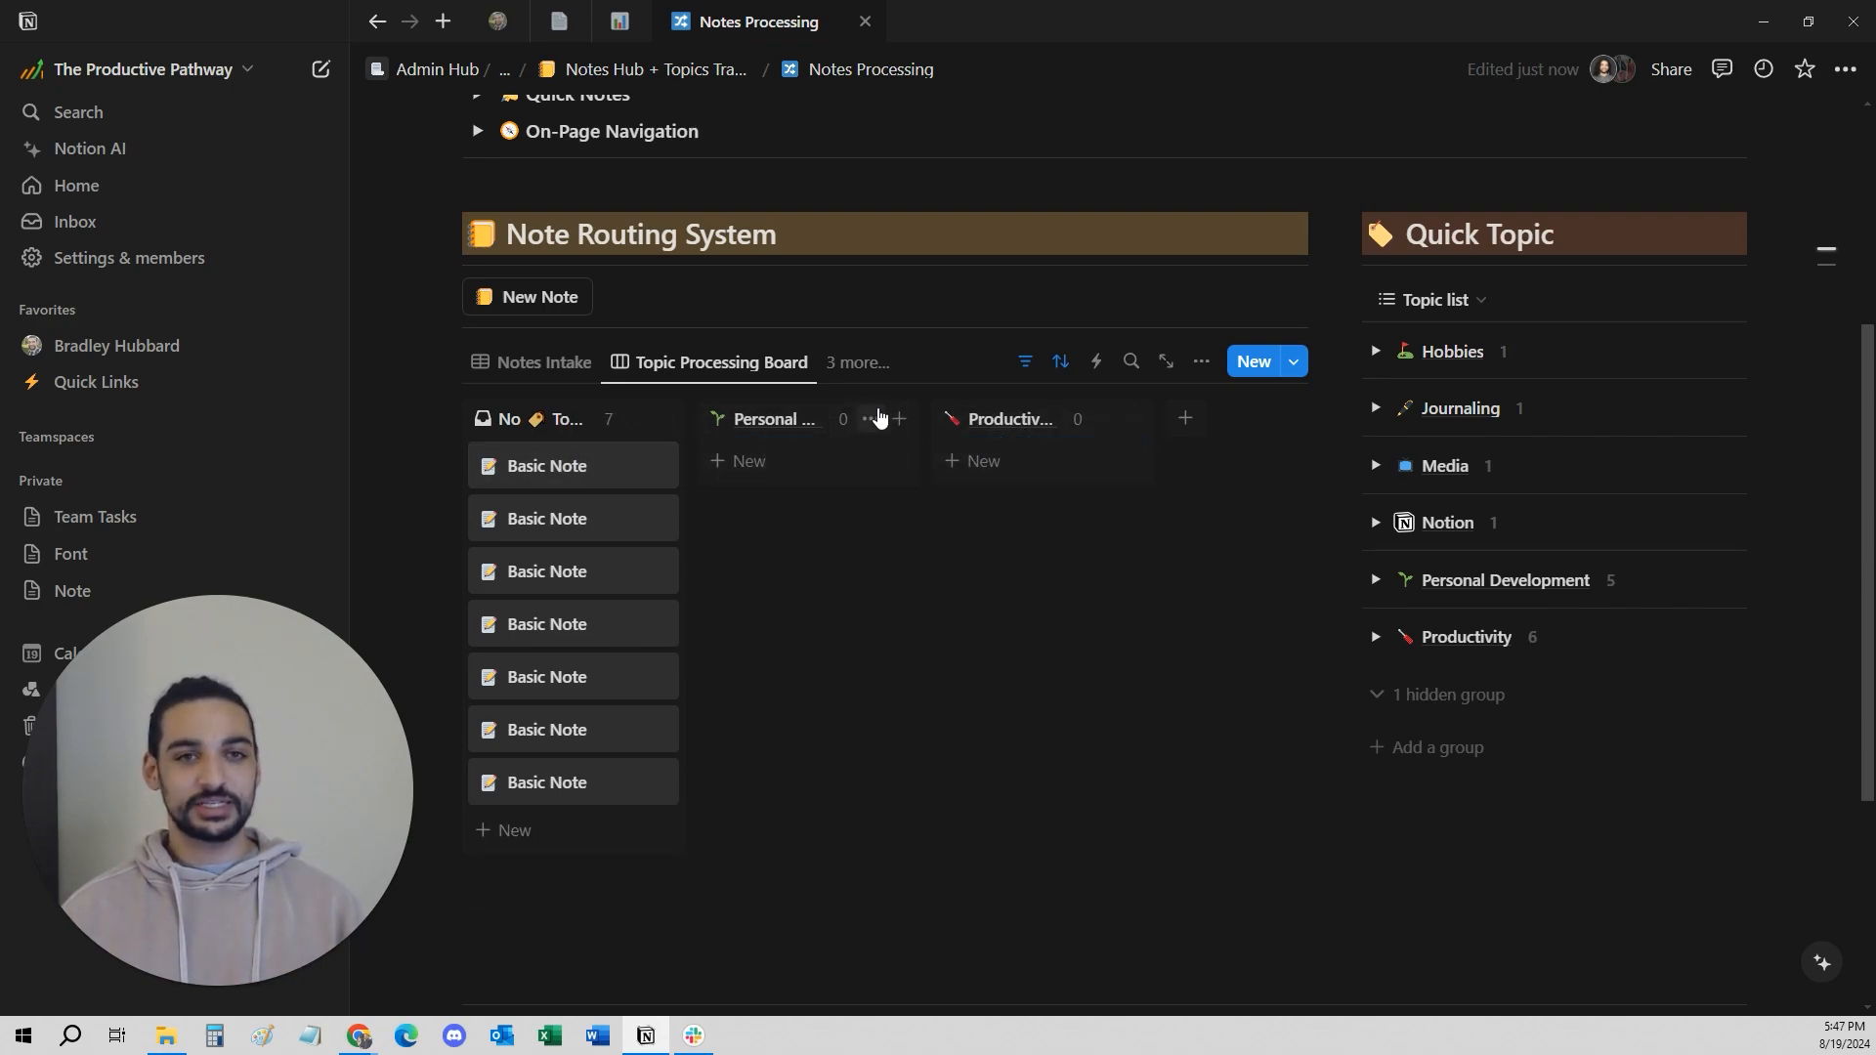
{"action": "left_click", "coordinate": [1376, 637]}
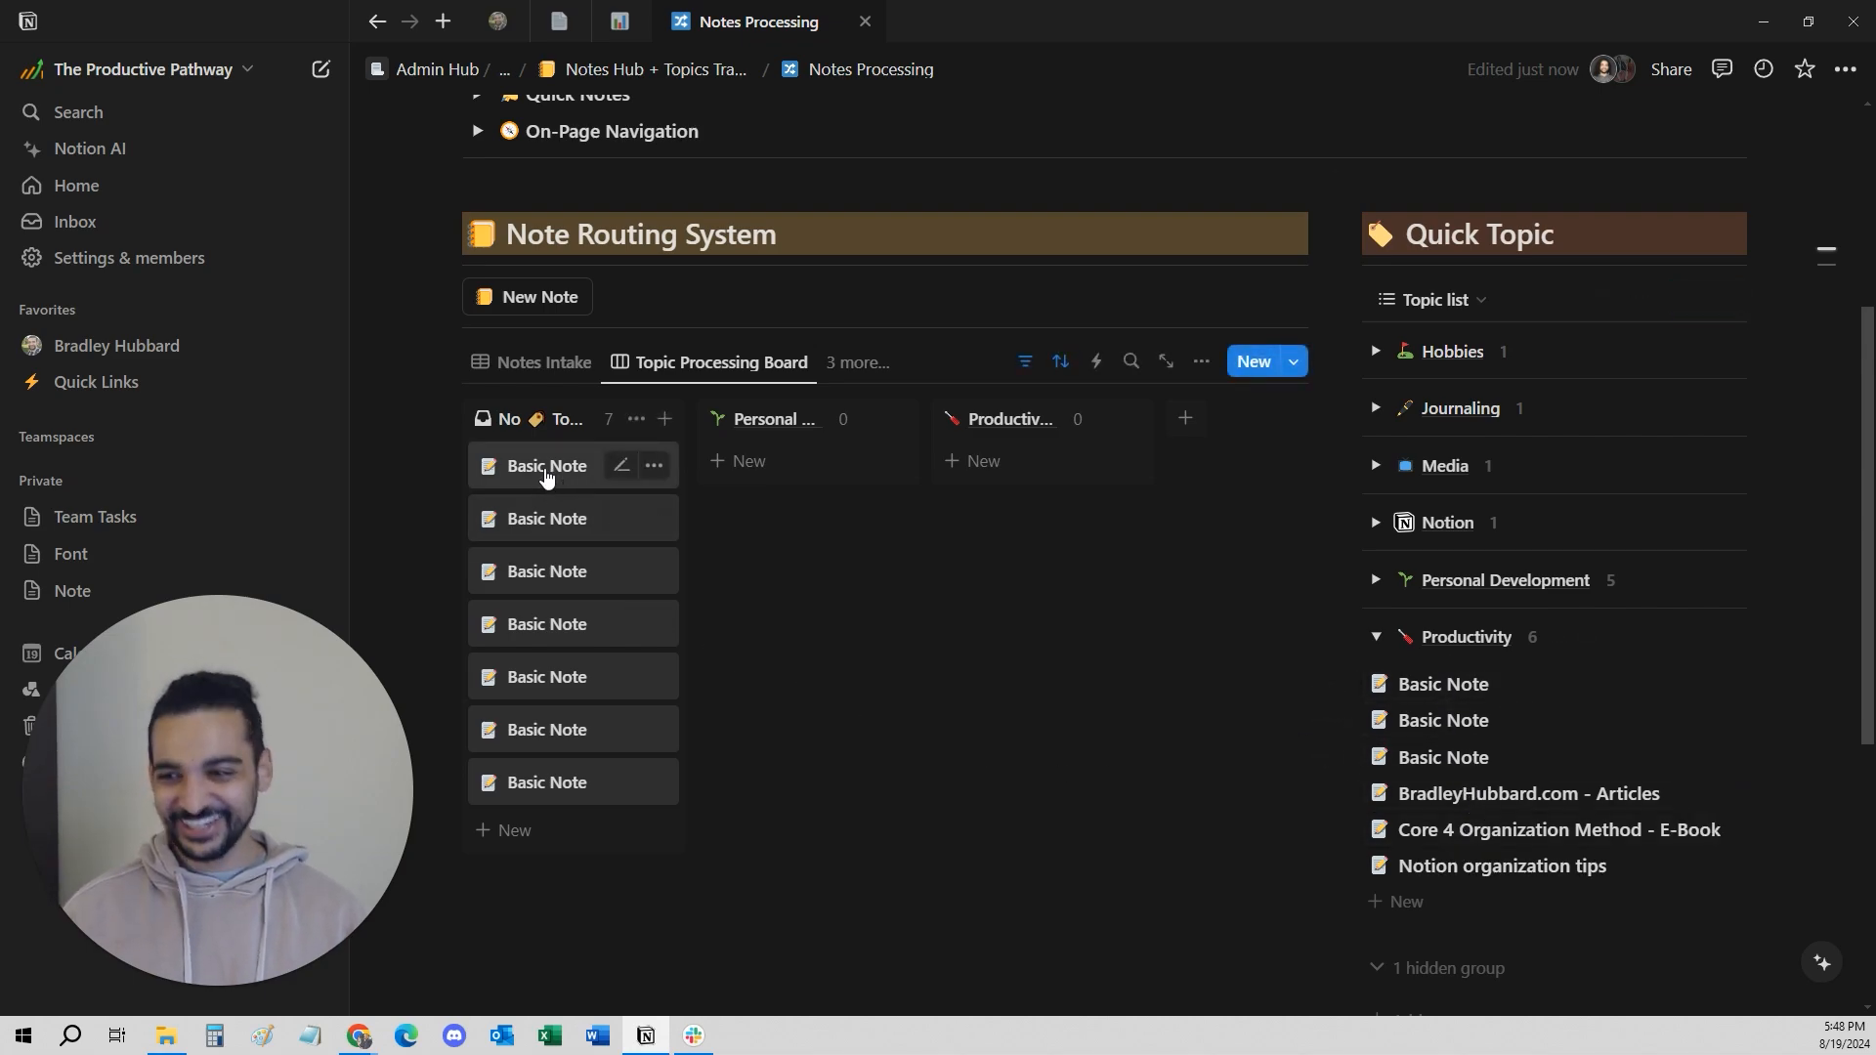
{"action": "left_click_drag", "start_coordinate": [545, 476], "coordinate": [1482, 636]}
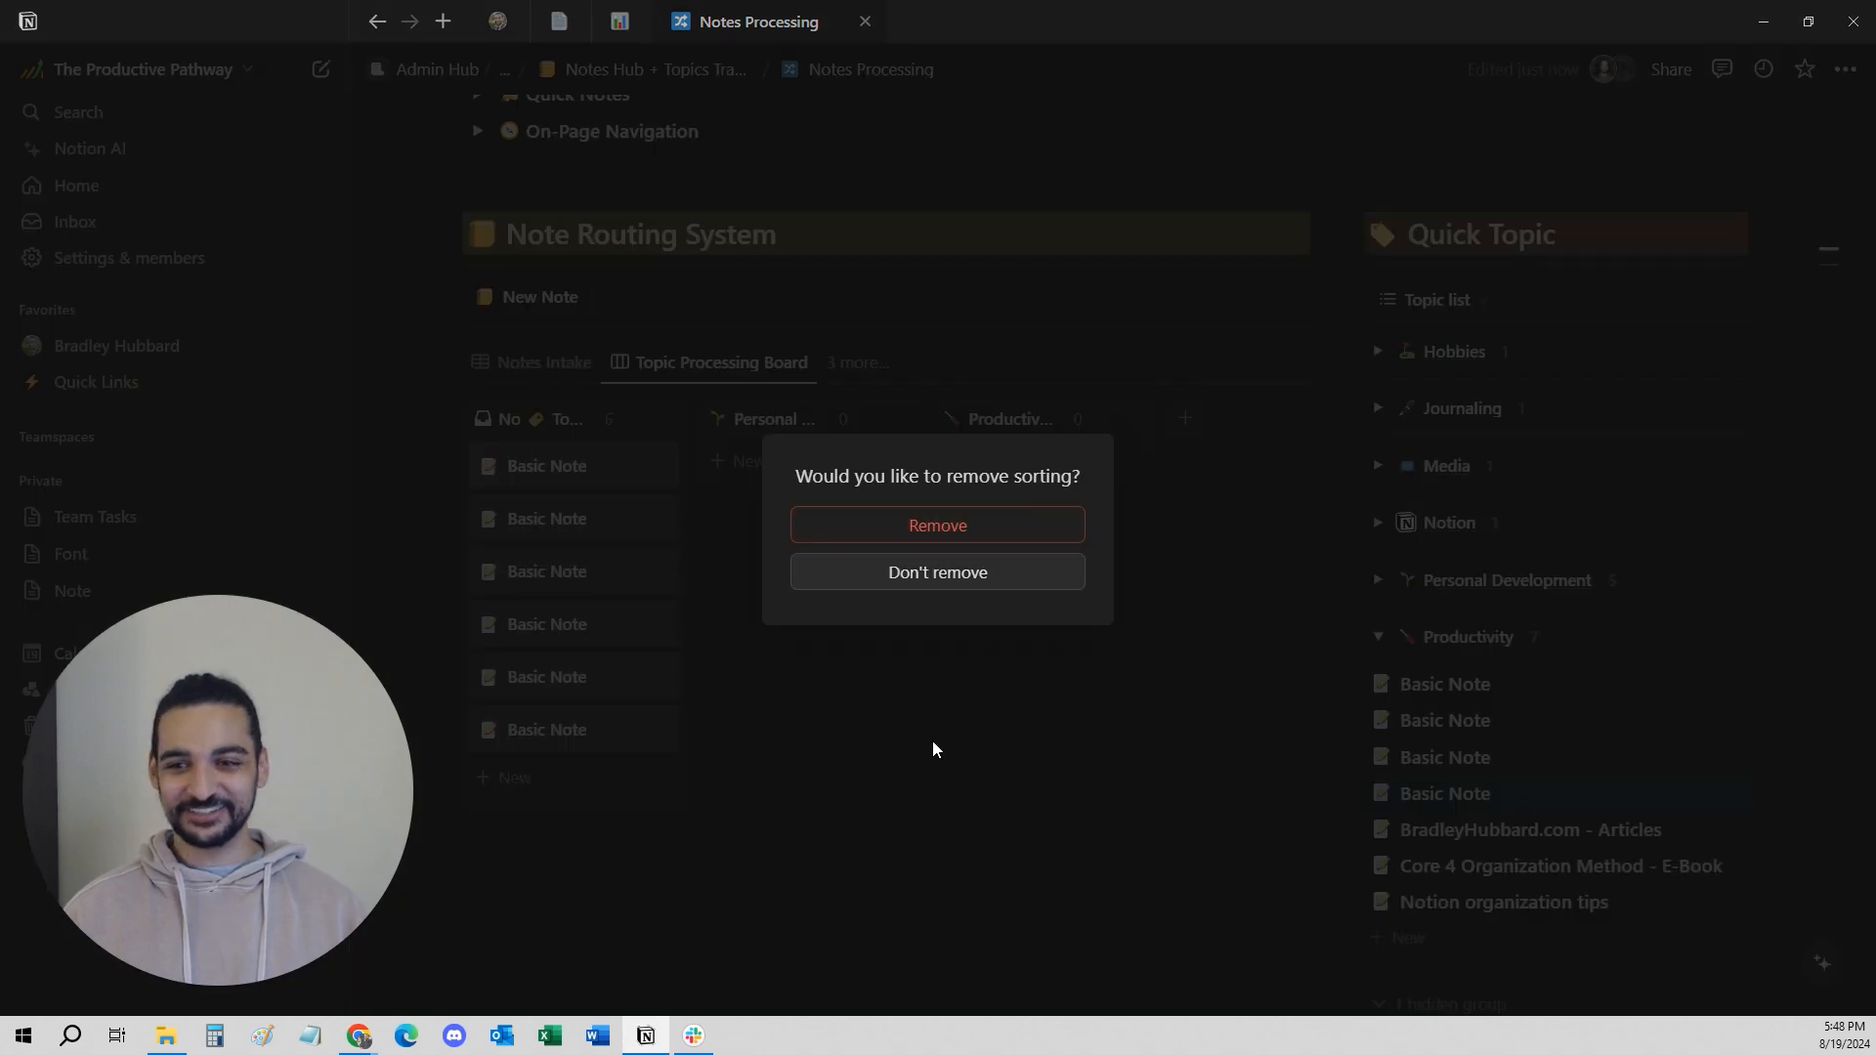
{"action": "left_click", "coordinate": [935, 751]}
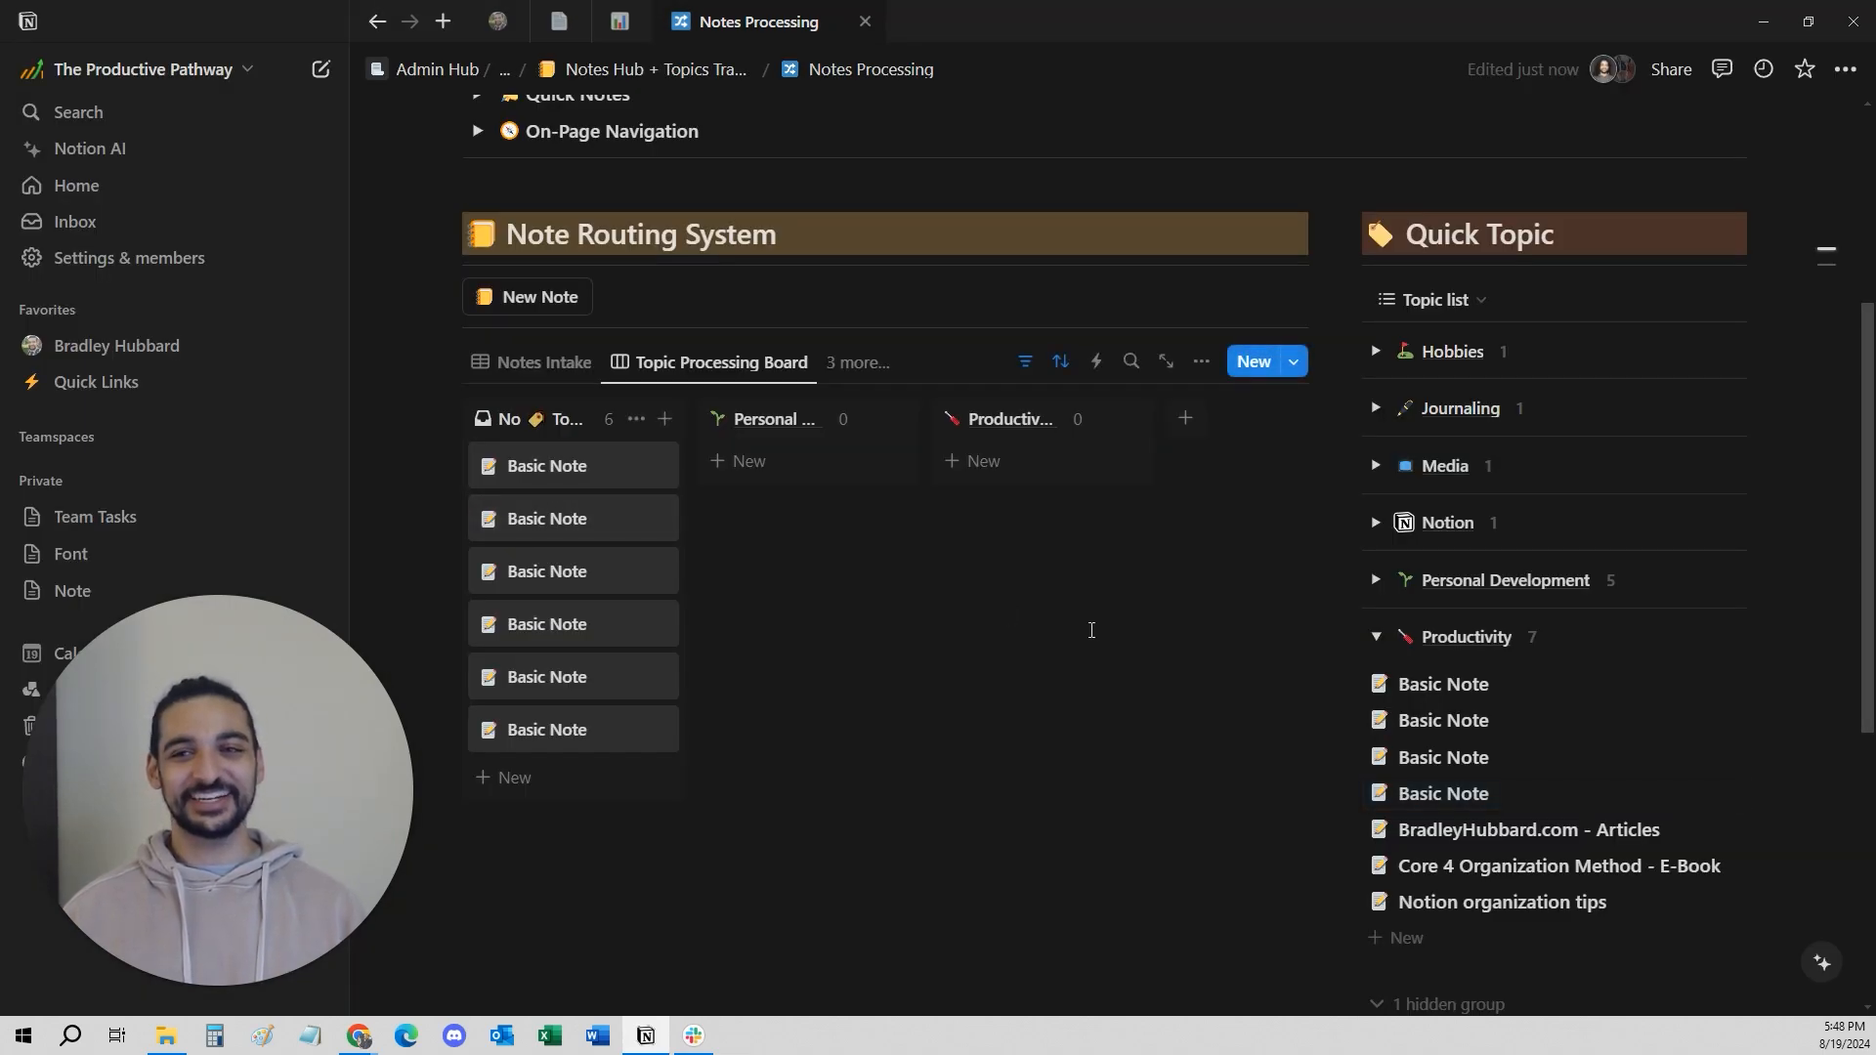
Return to the Notes Hub + Topics Tracker page, collapse Notes Processing and review the actionable notes under Notes by Type.
{"action": "left_click", "coordinate": [626, 70]}
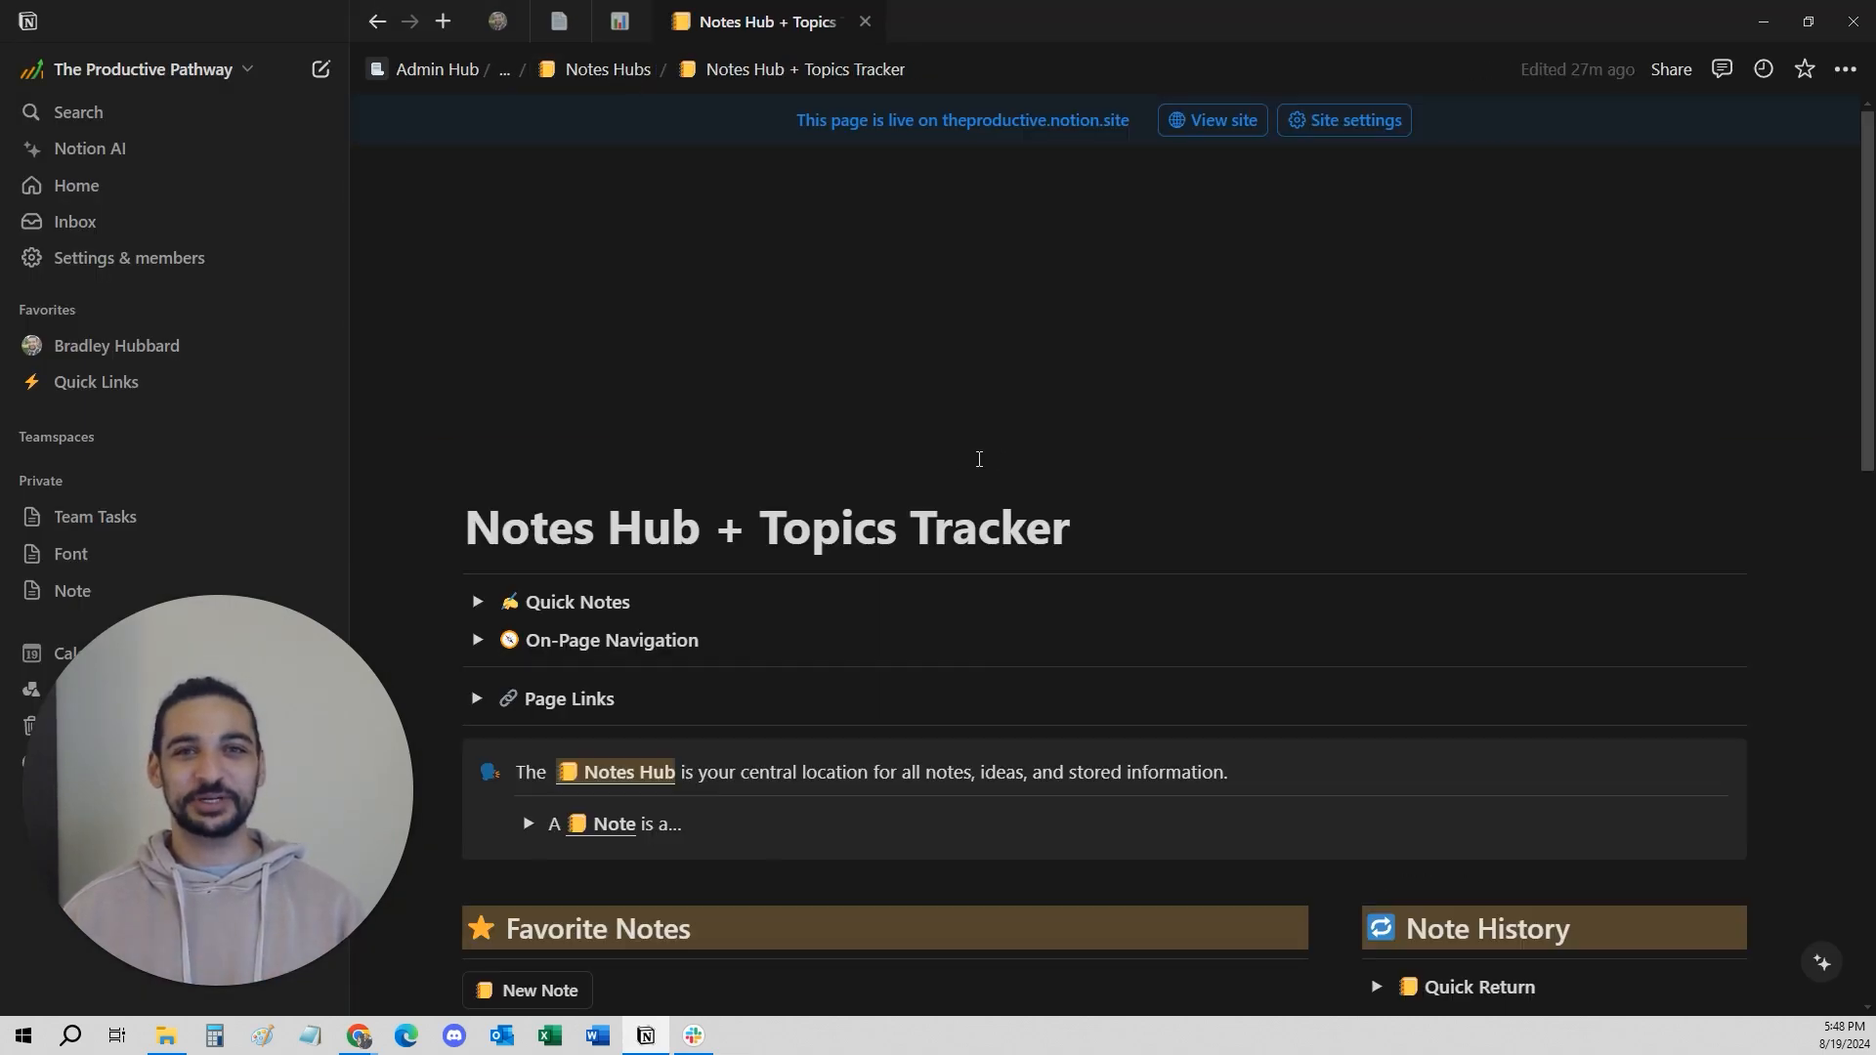
{"action": "scroll", "coordinate": [976, 536], "scroll_direction": "down", "scroll_amount": 12}
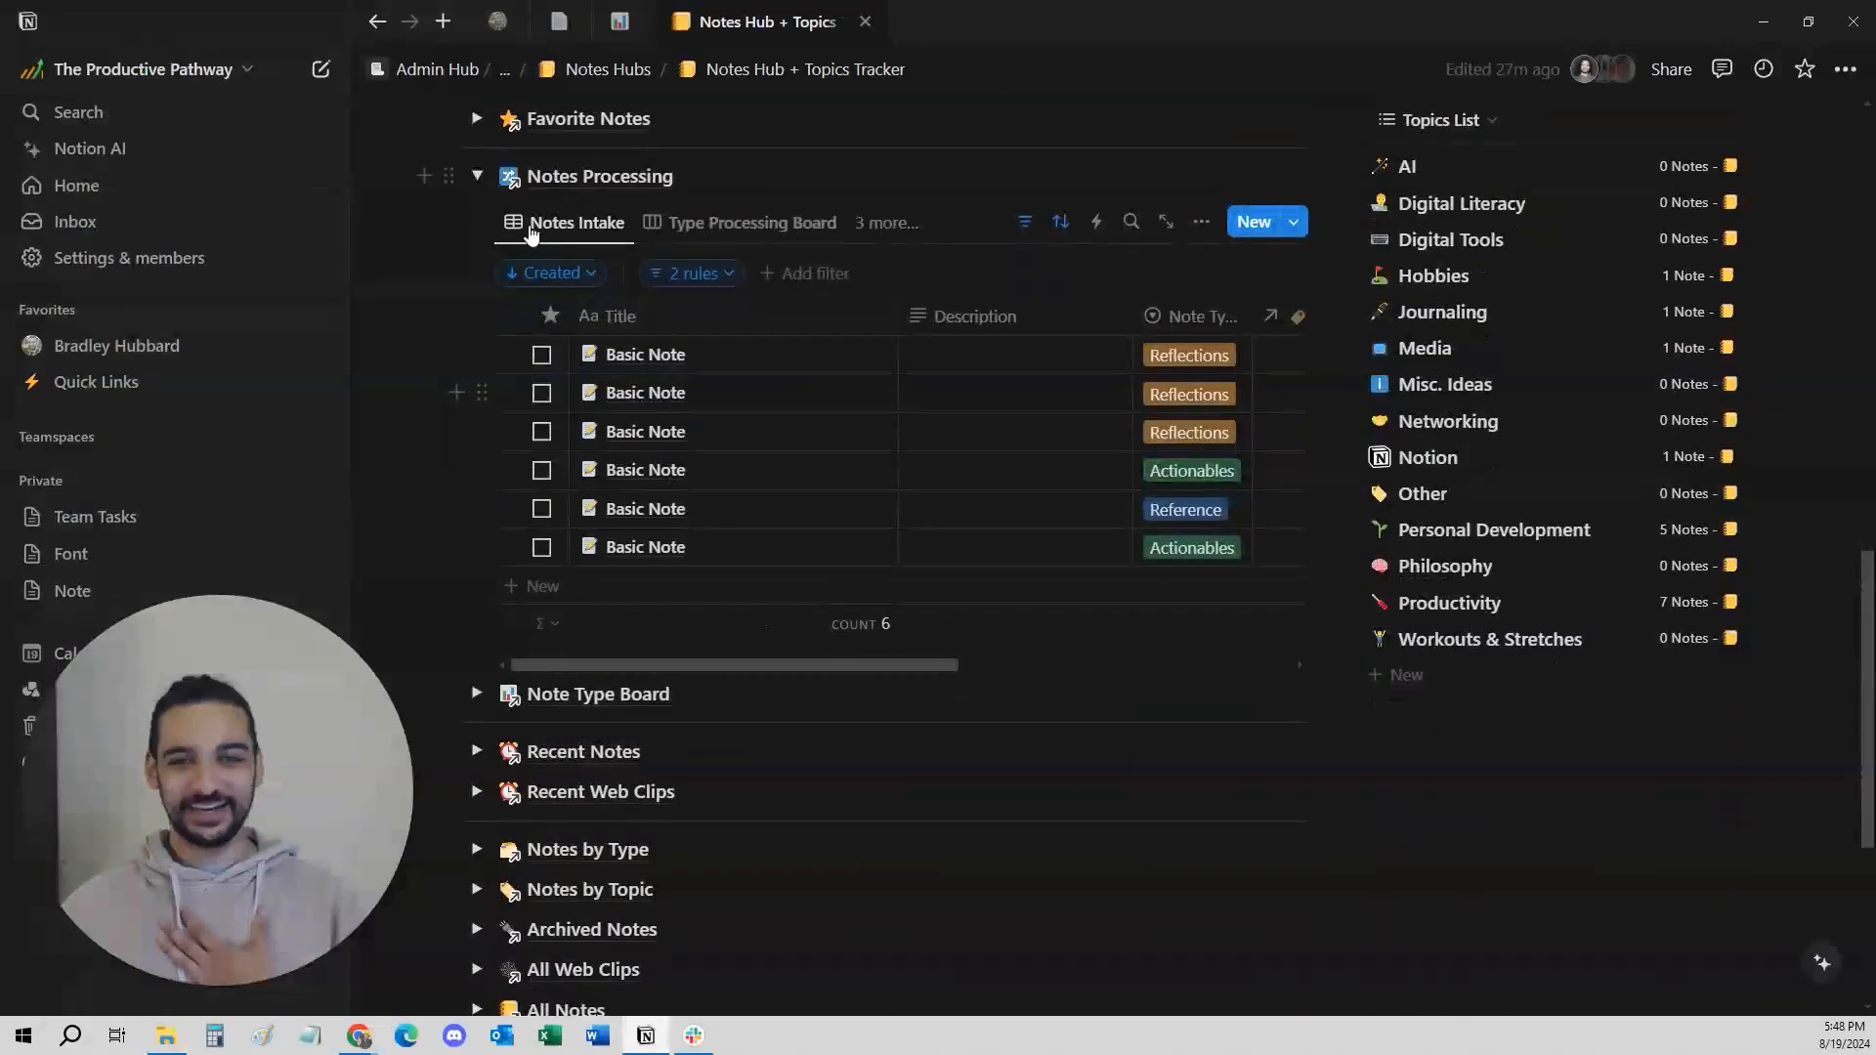
{"action": "left_click", "coordinate": [477, 176]}
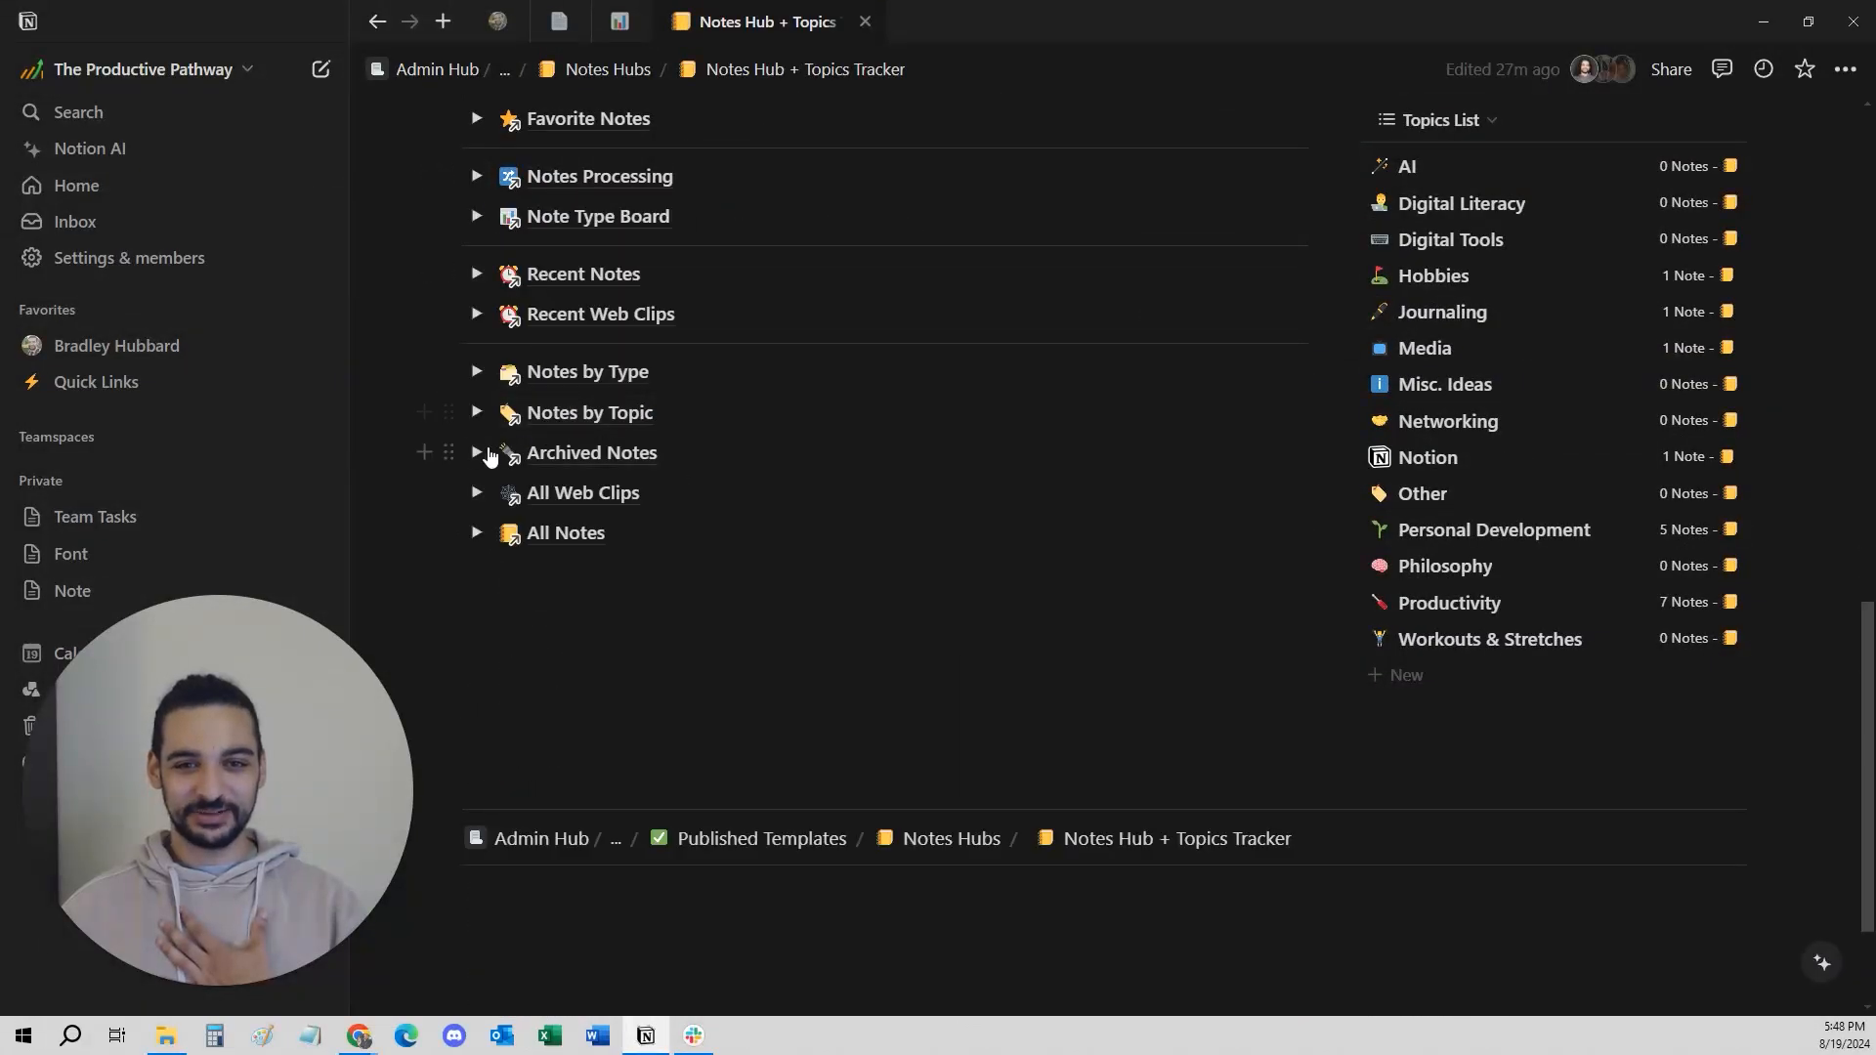
{"action": "left_click", "coordinate": [477, 372]}
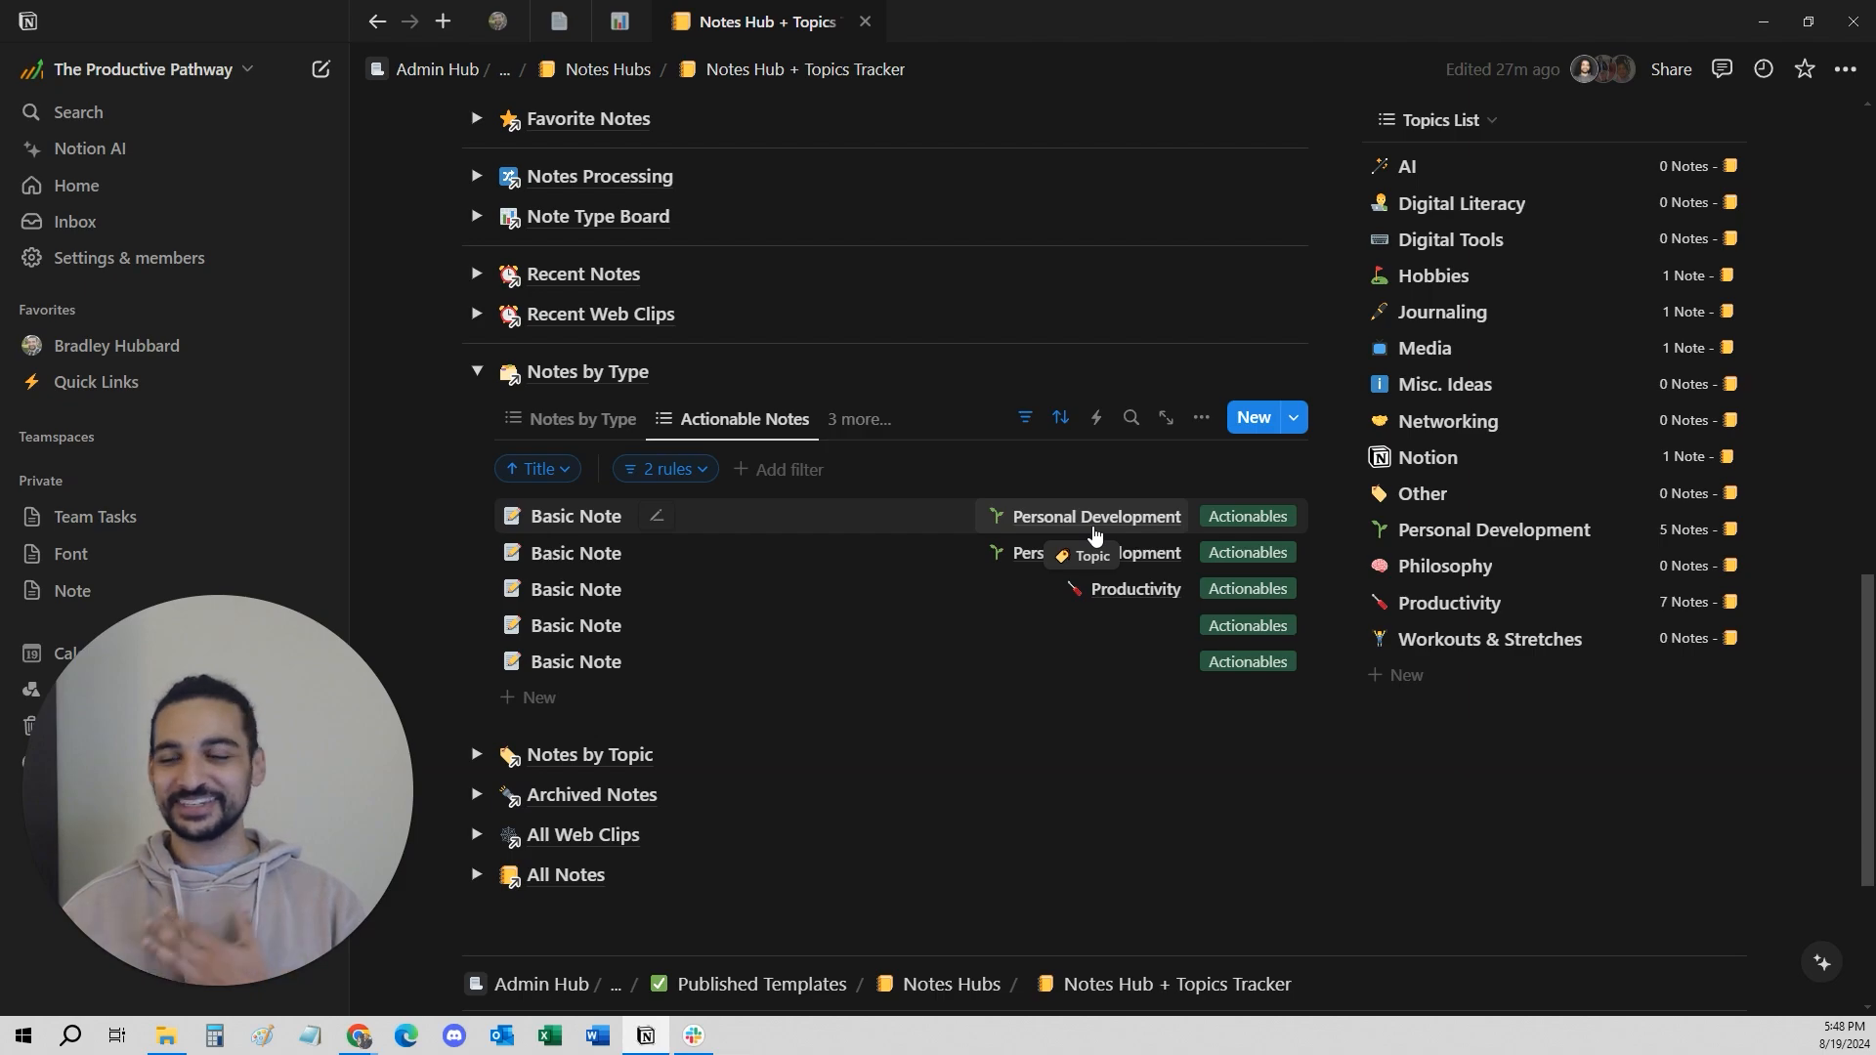
{"action": "left_click", "coordinate": [477, 372]}
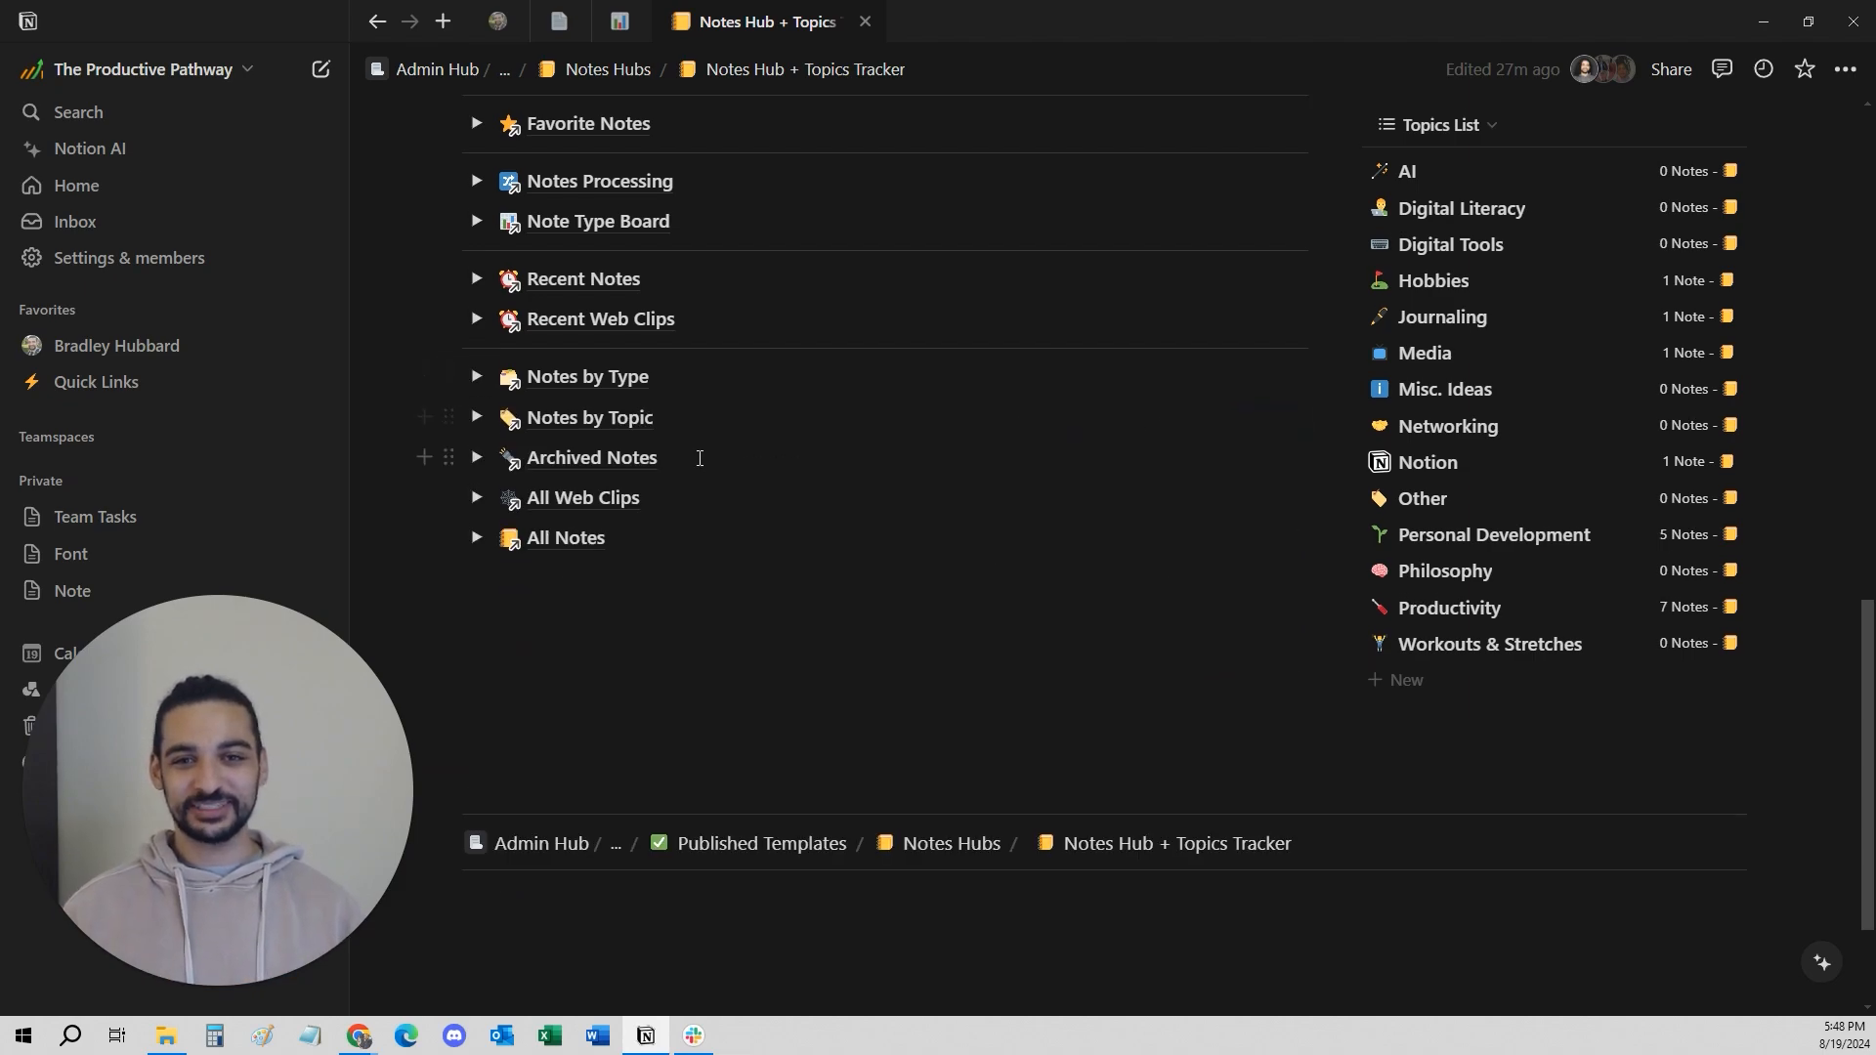
{"action": "scroll", "coordinate": [700, 458], "scroll_direction": "up", "scroll_amount": 15}
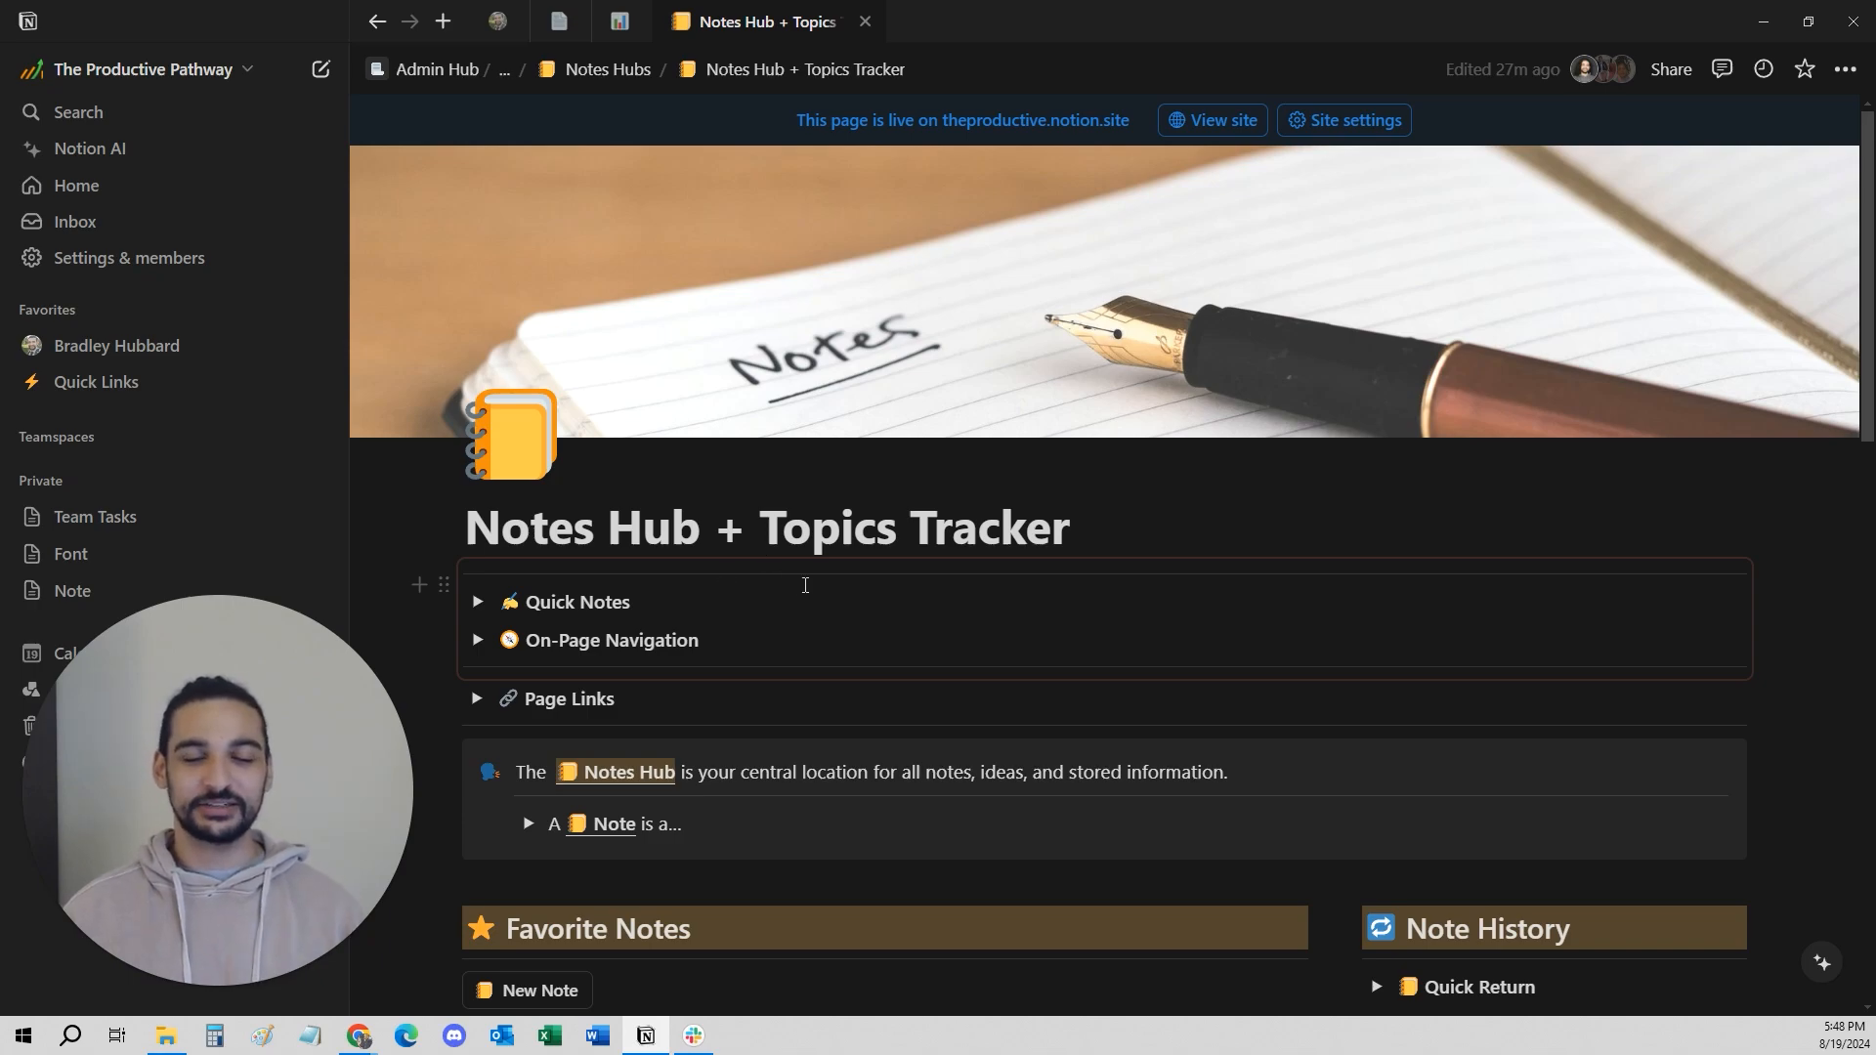
{"action": "scroll", "coordinate": [812, 586], "scroll_direction": "down", "scroll_amount": 2}
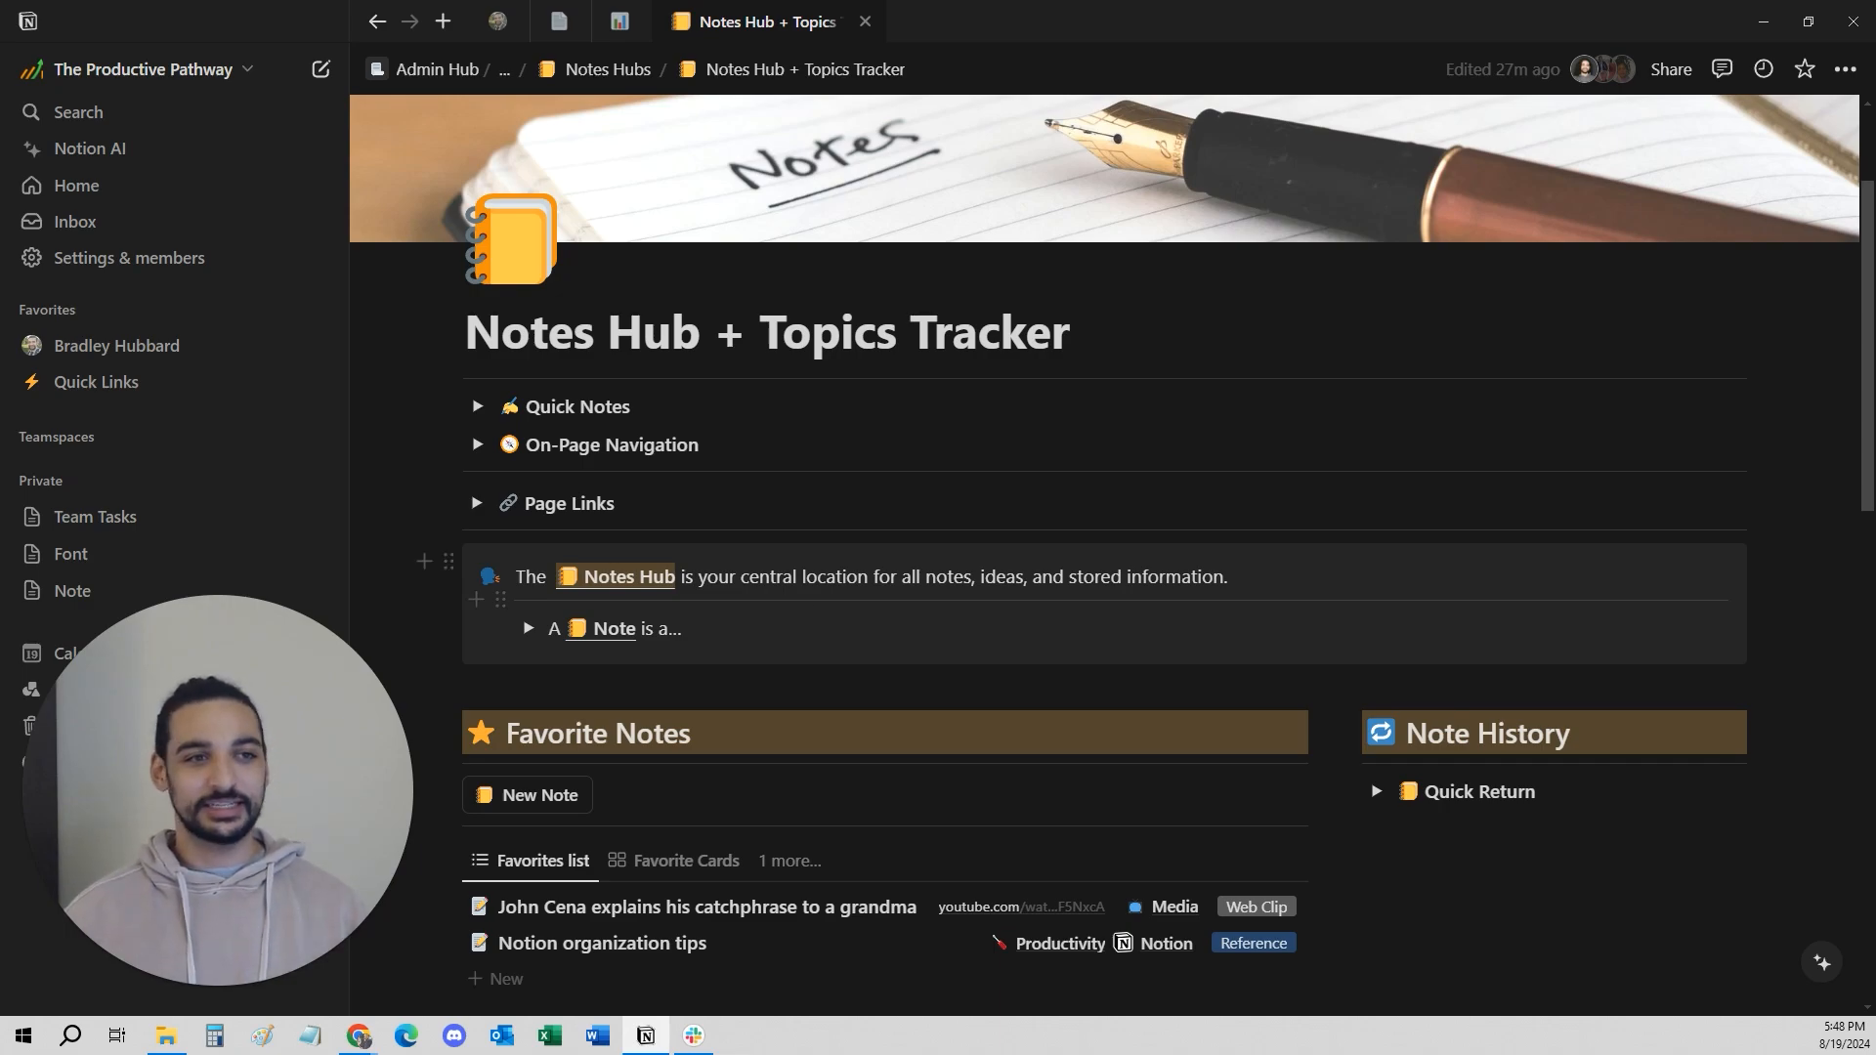
Switch to Chrome, open the Save to Notion extension's All Notes [BH] form and set the description to "This is a cool extension".
{"action": "key", "text": "alt+Tab"}
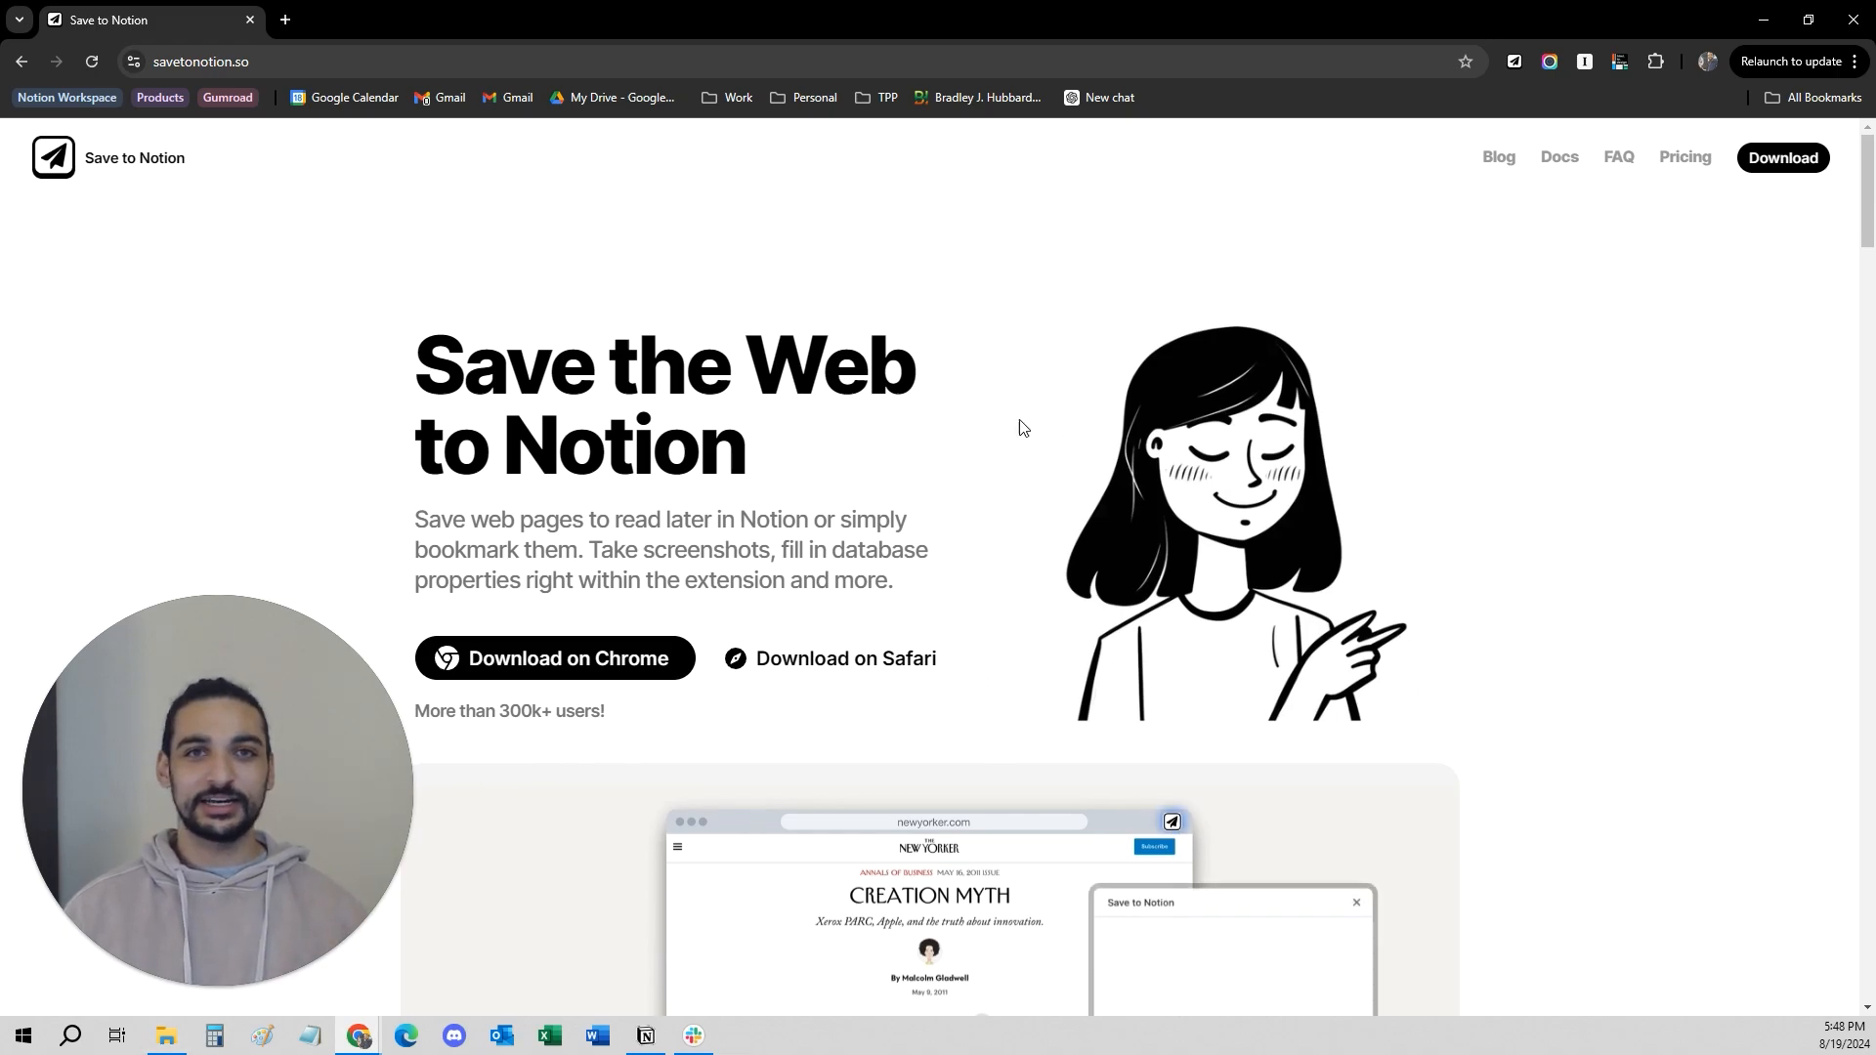
{"action": "left_click", "coordinate": [1515, 61]}
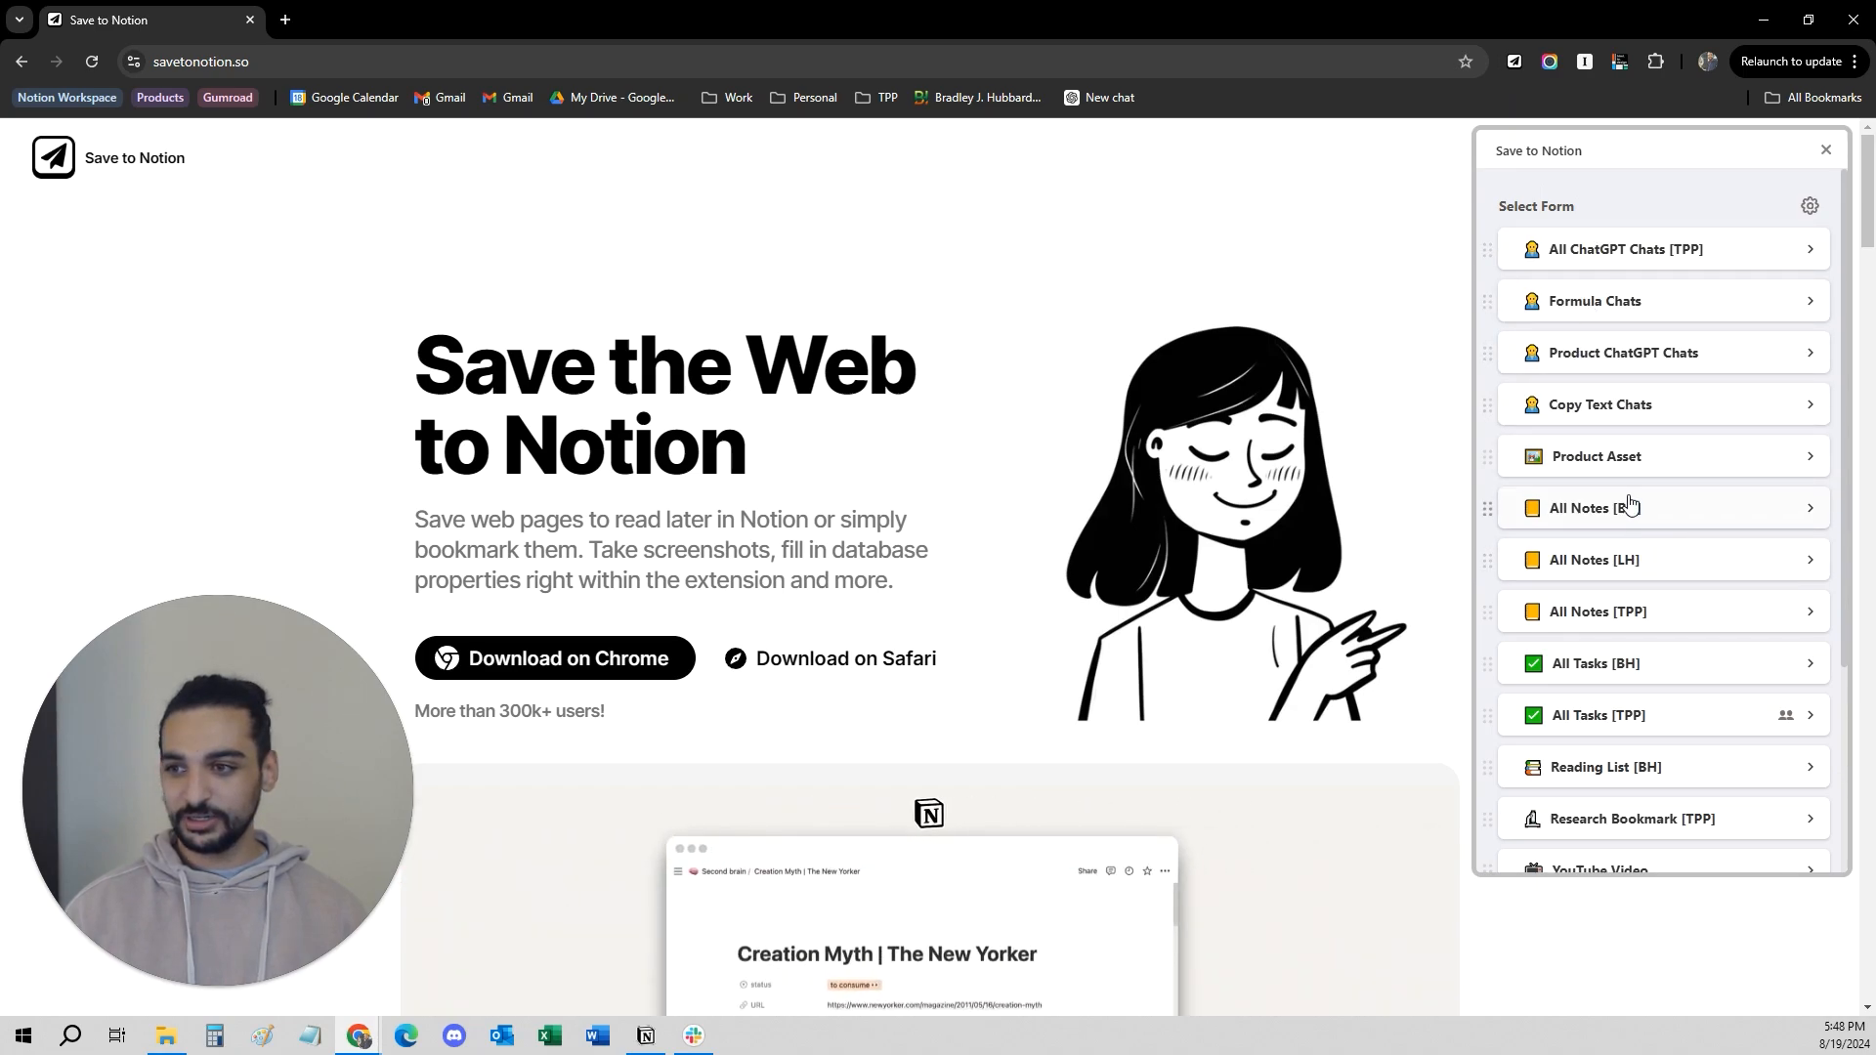
{"action": "left_click", "coordinate": [1602, 517]}
{"action": "left_click", "coordinate": [1584, 387]}
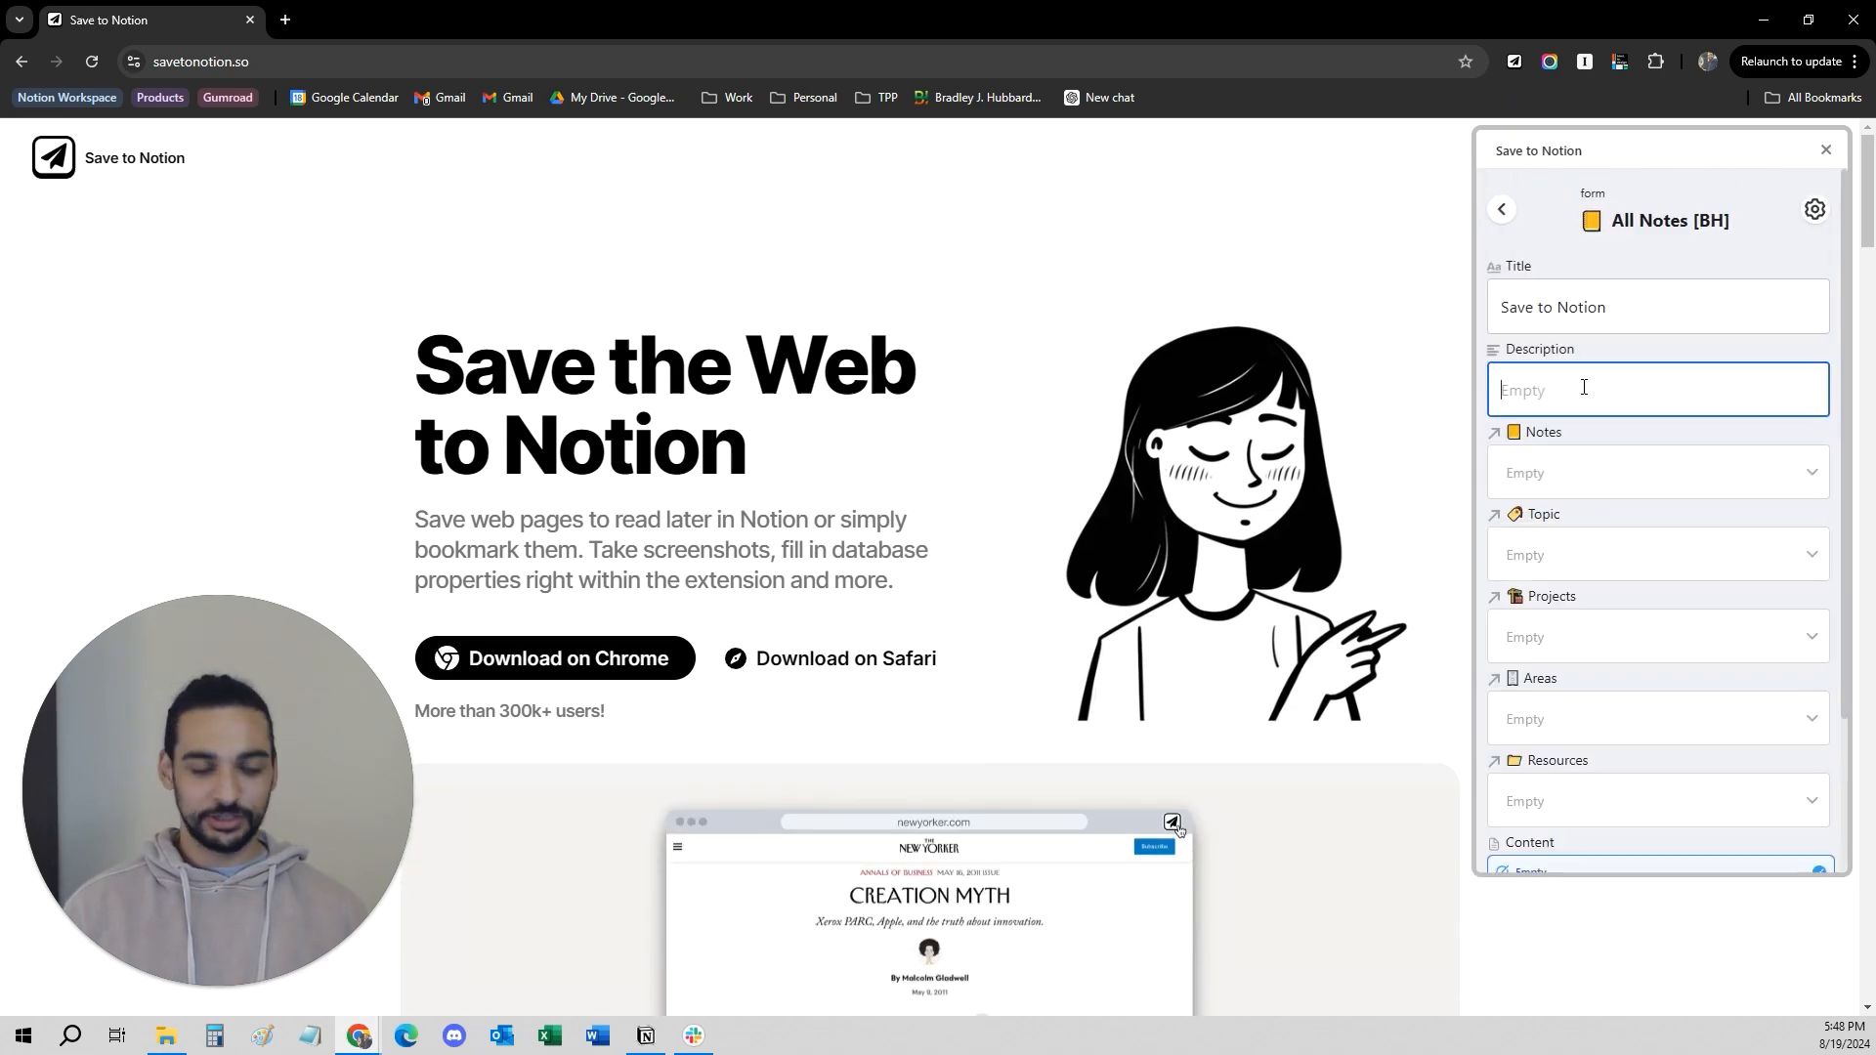
{"action": "type", "text": "This is a cool"}
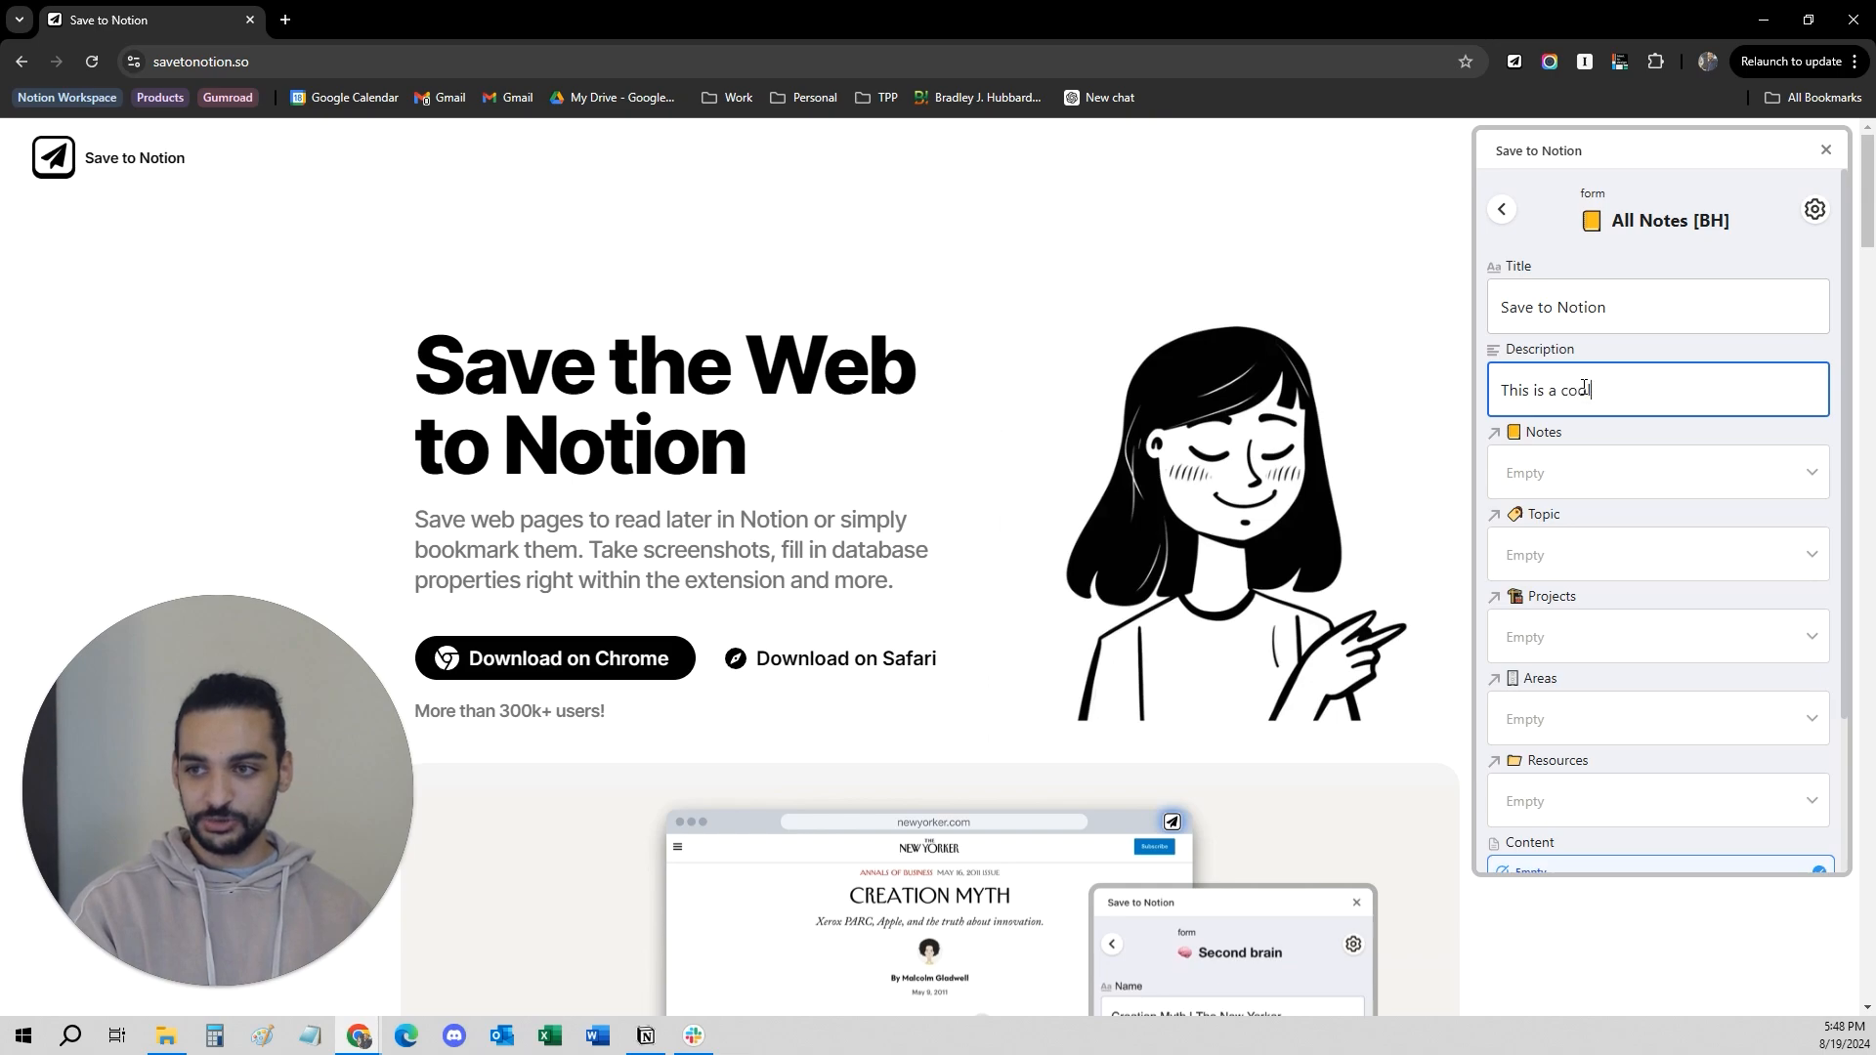
{"action": "type", "text": " extension"}
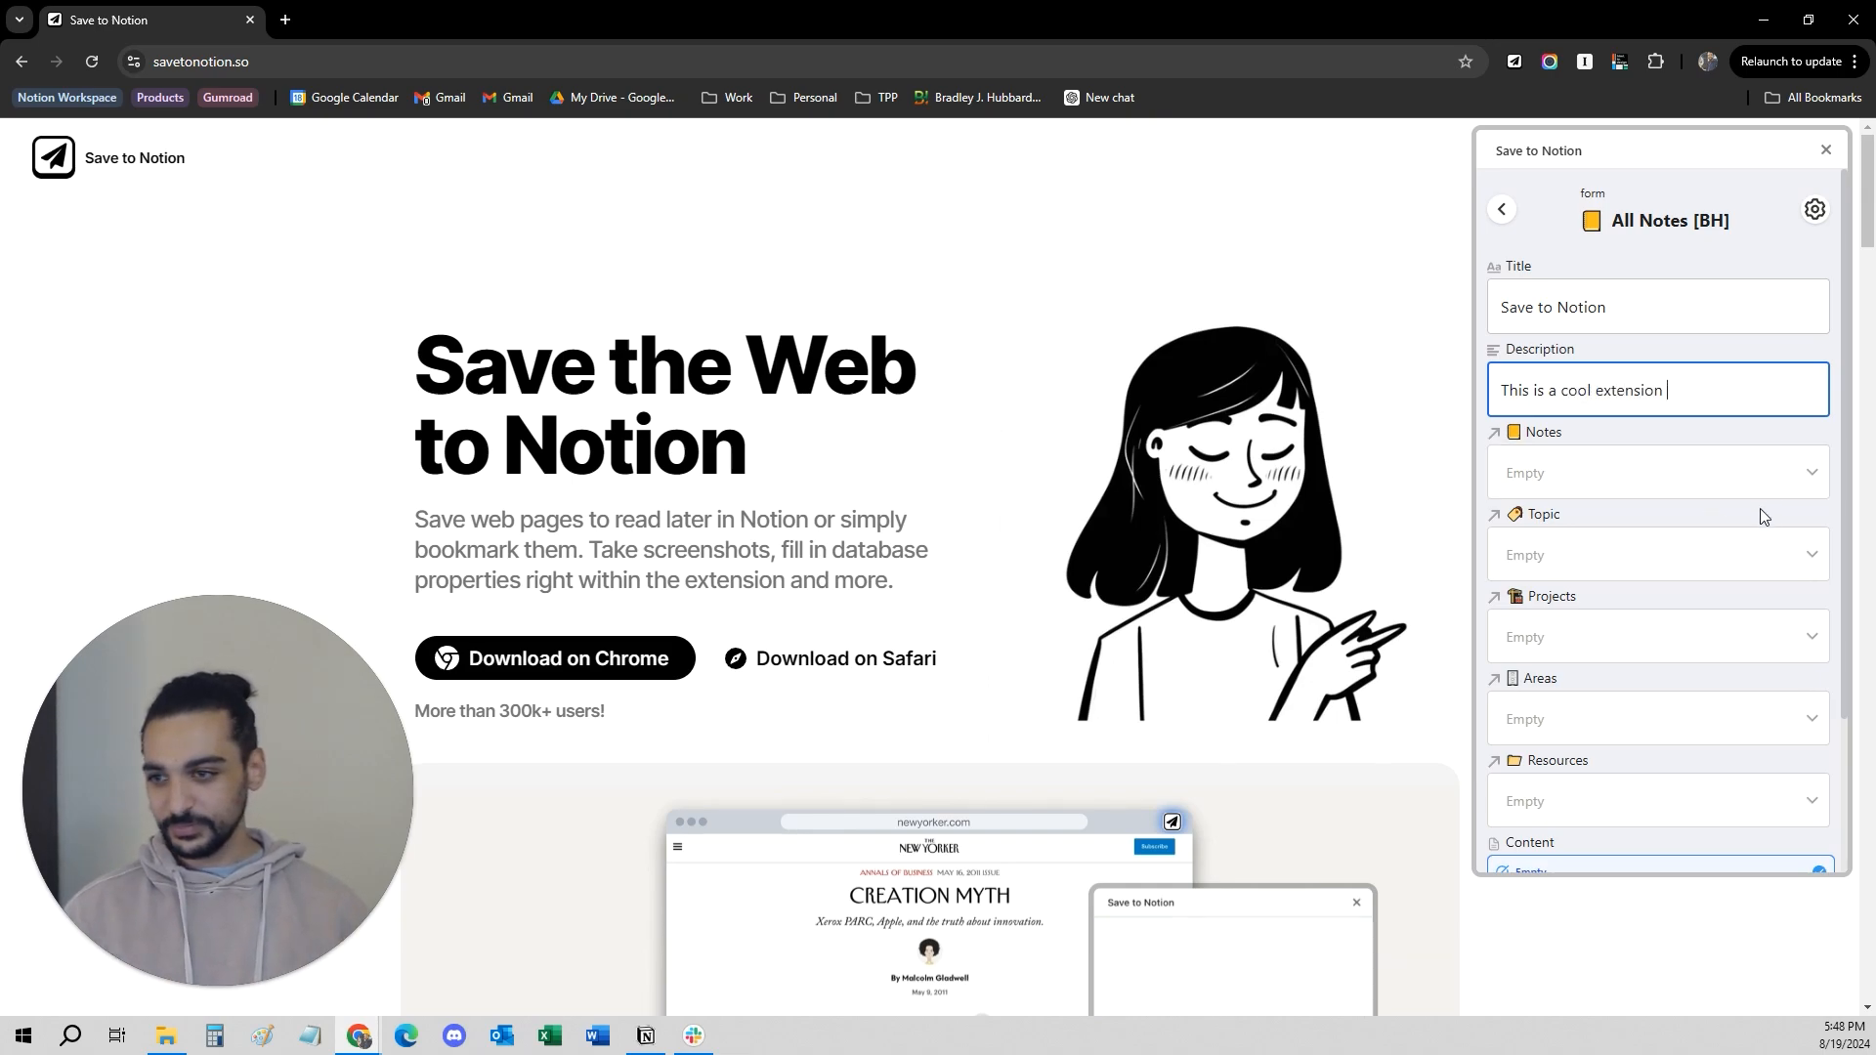
Set the Topic relation of the Save to Notion form to Digital Tools.
{"action": "left_click", "coordinate": [1679, 567]}
{"action": "type", "text": "digit"}
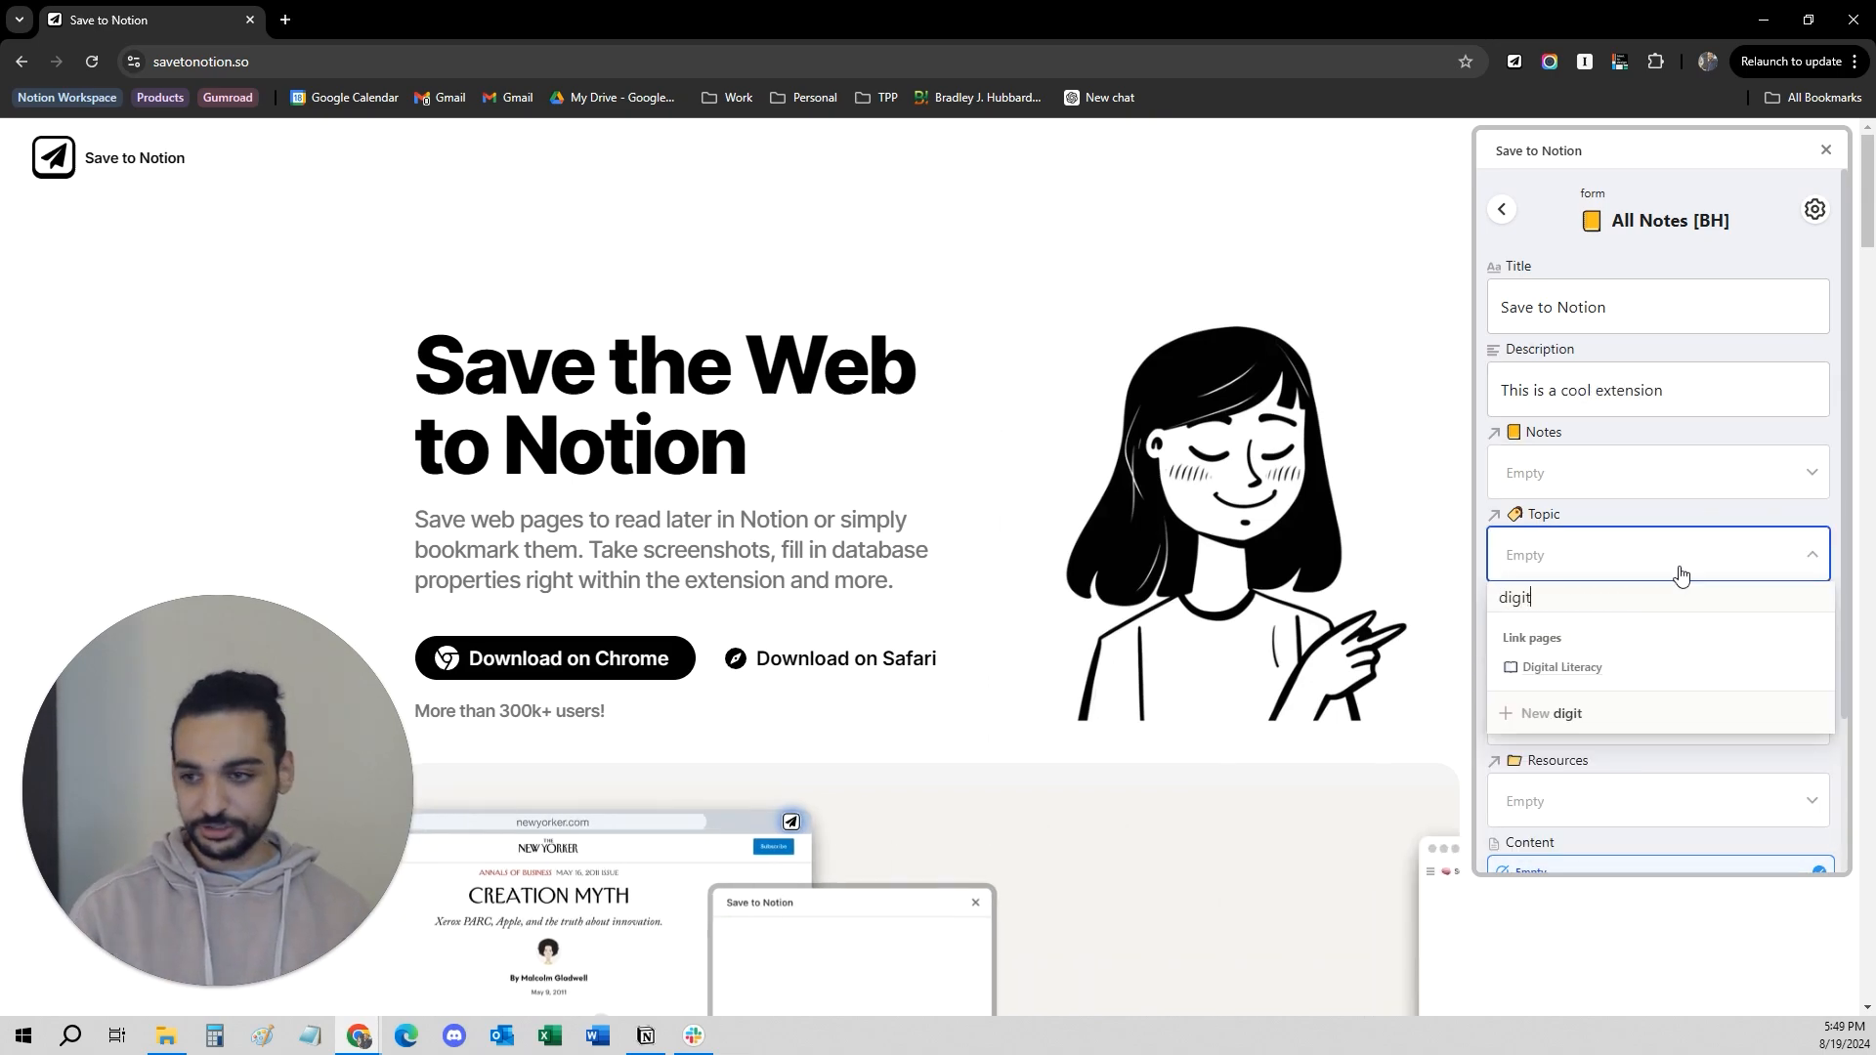
{"action": "left_click", "coordinate": [1645, 666]}
{"action": "left_click", "coordinate": [1640, 380]}
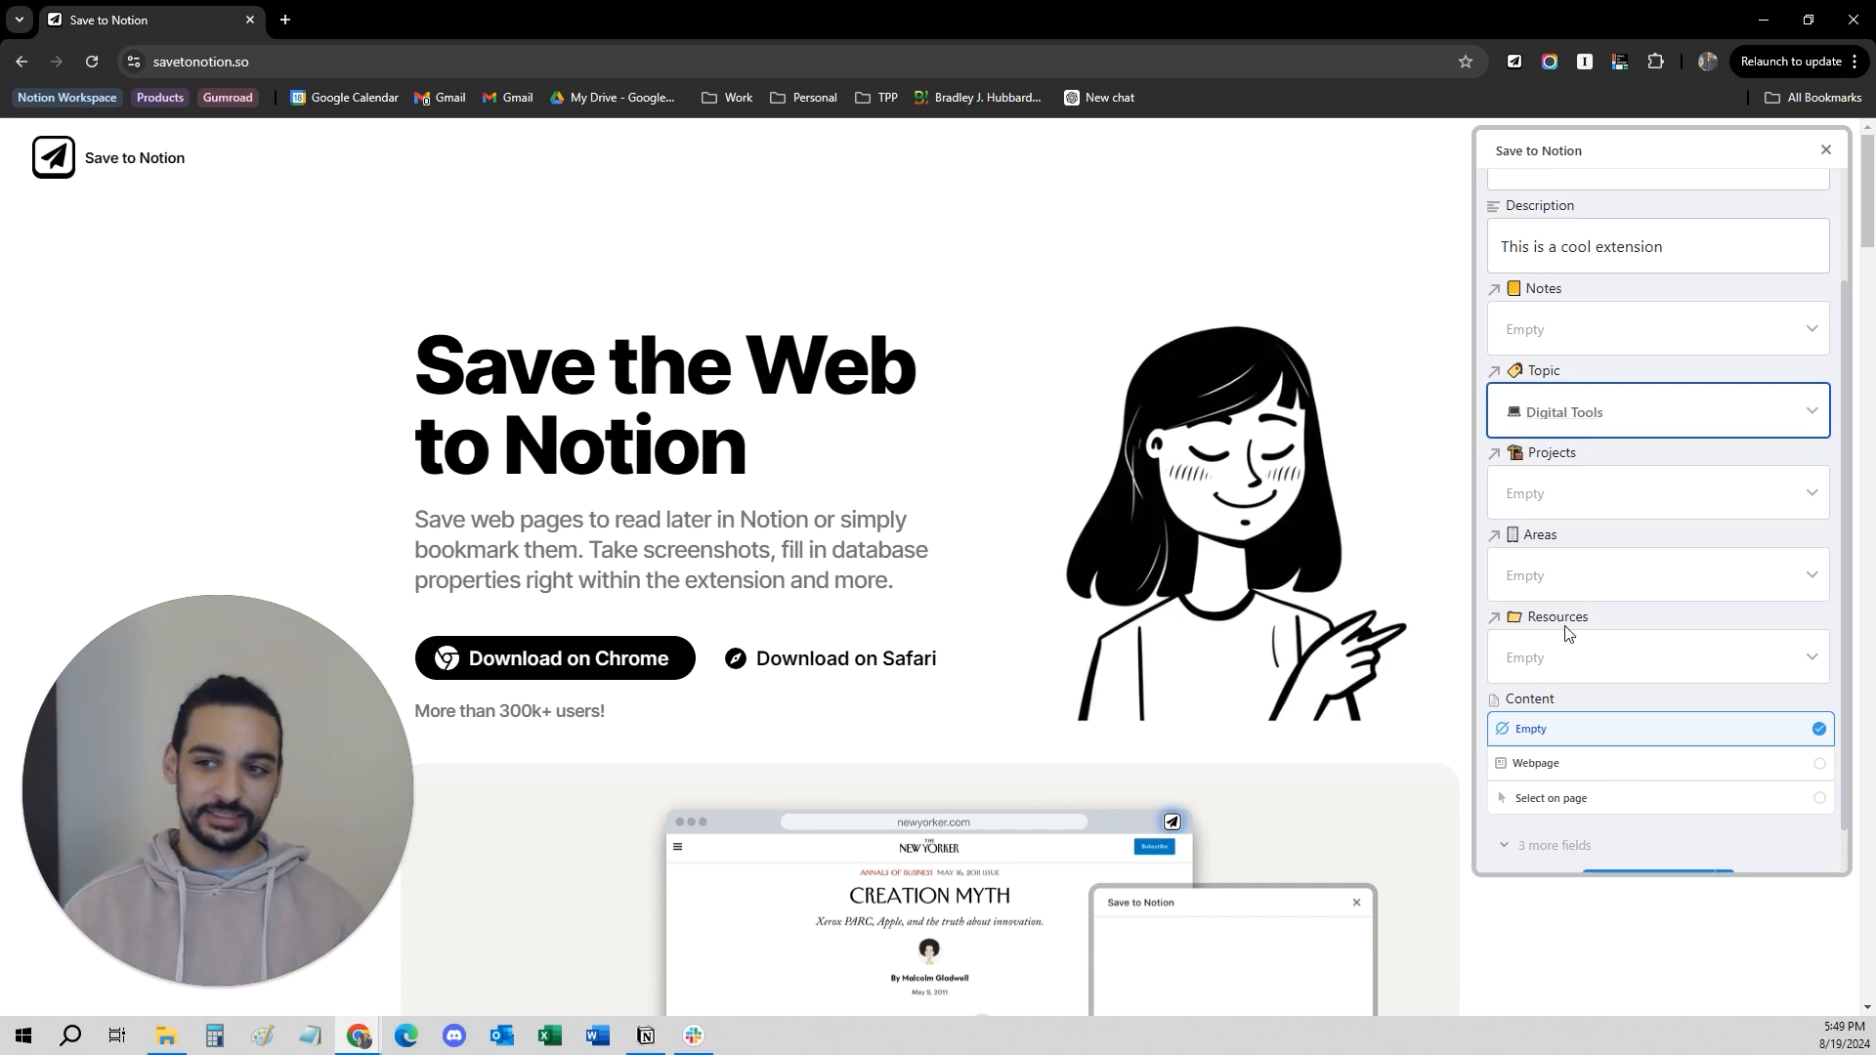
Save the web page with empty content to All Notes [BH] and open the saved note in the Notion app.
{"action": "scroll", "coordinate": [1610, 743], "scroll_direction": "down", "scroll_amount": 1}
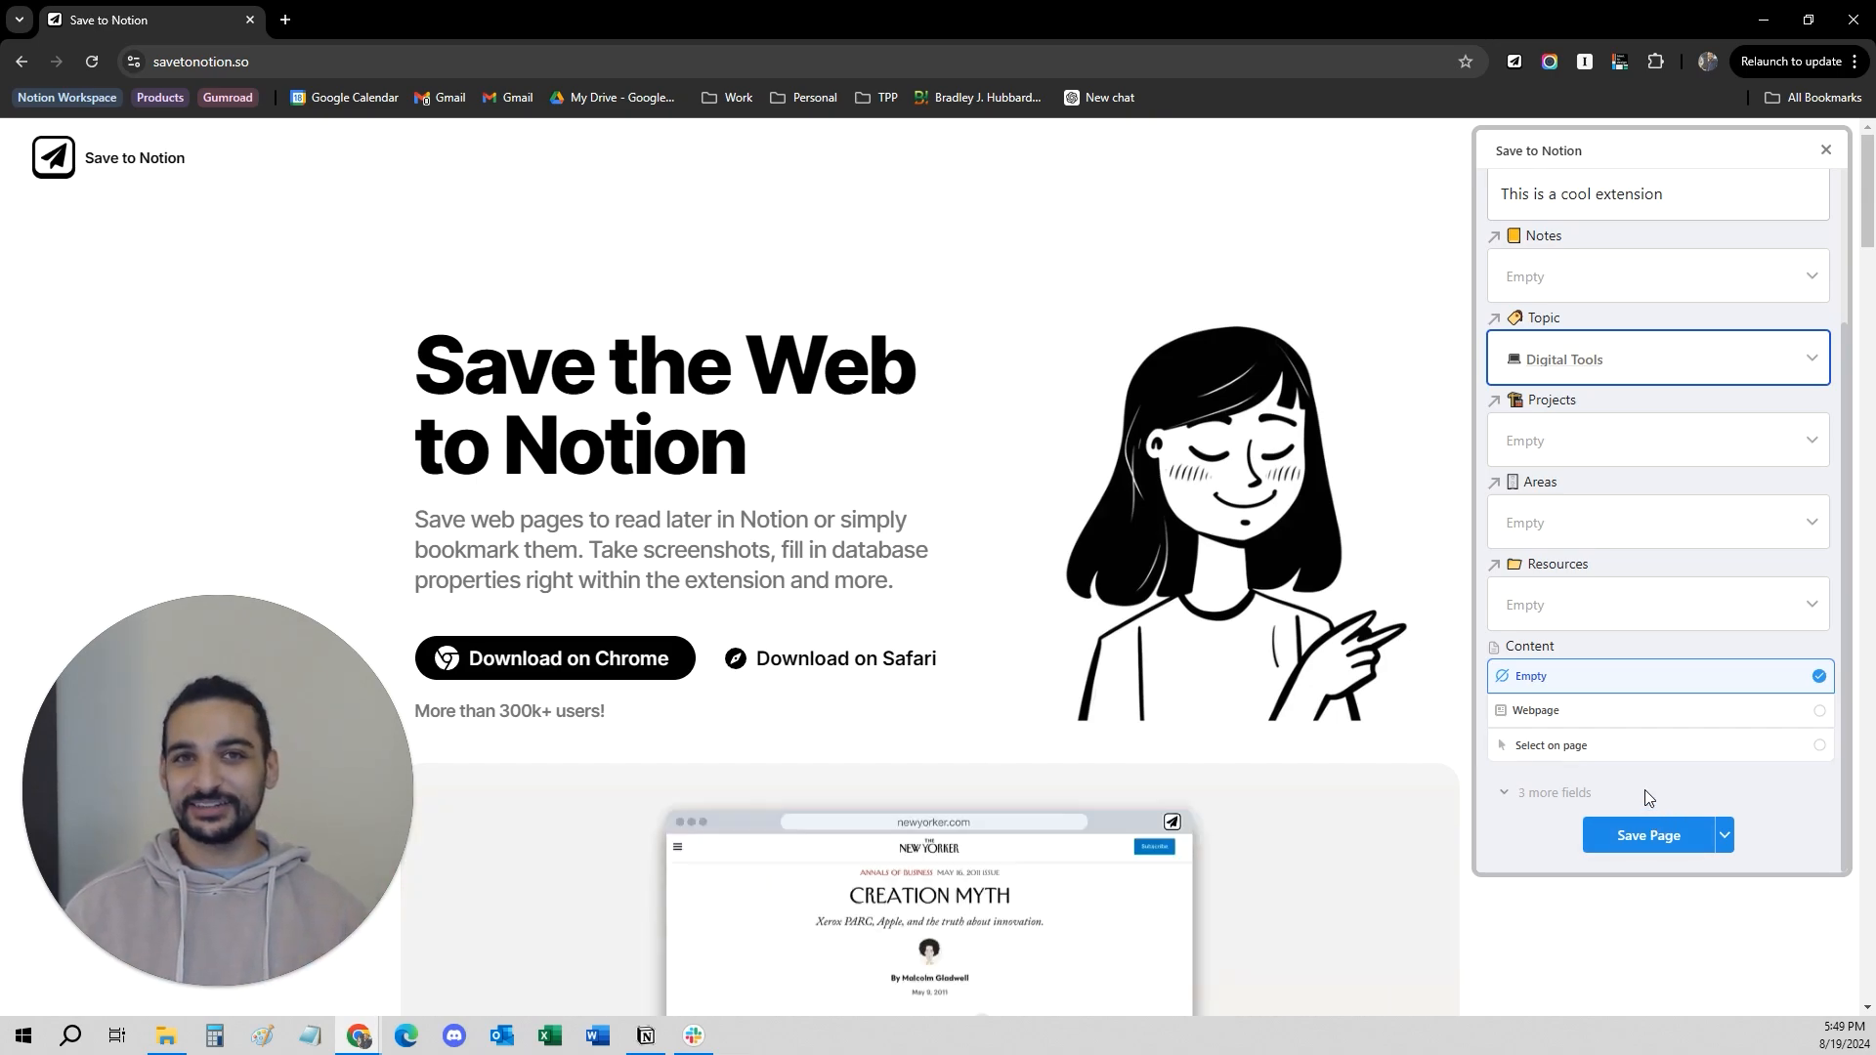
{"action": "left_click", "coordinate": [1624, 838]}
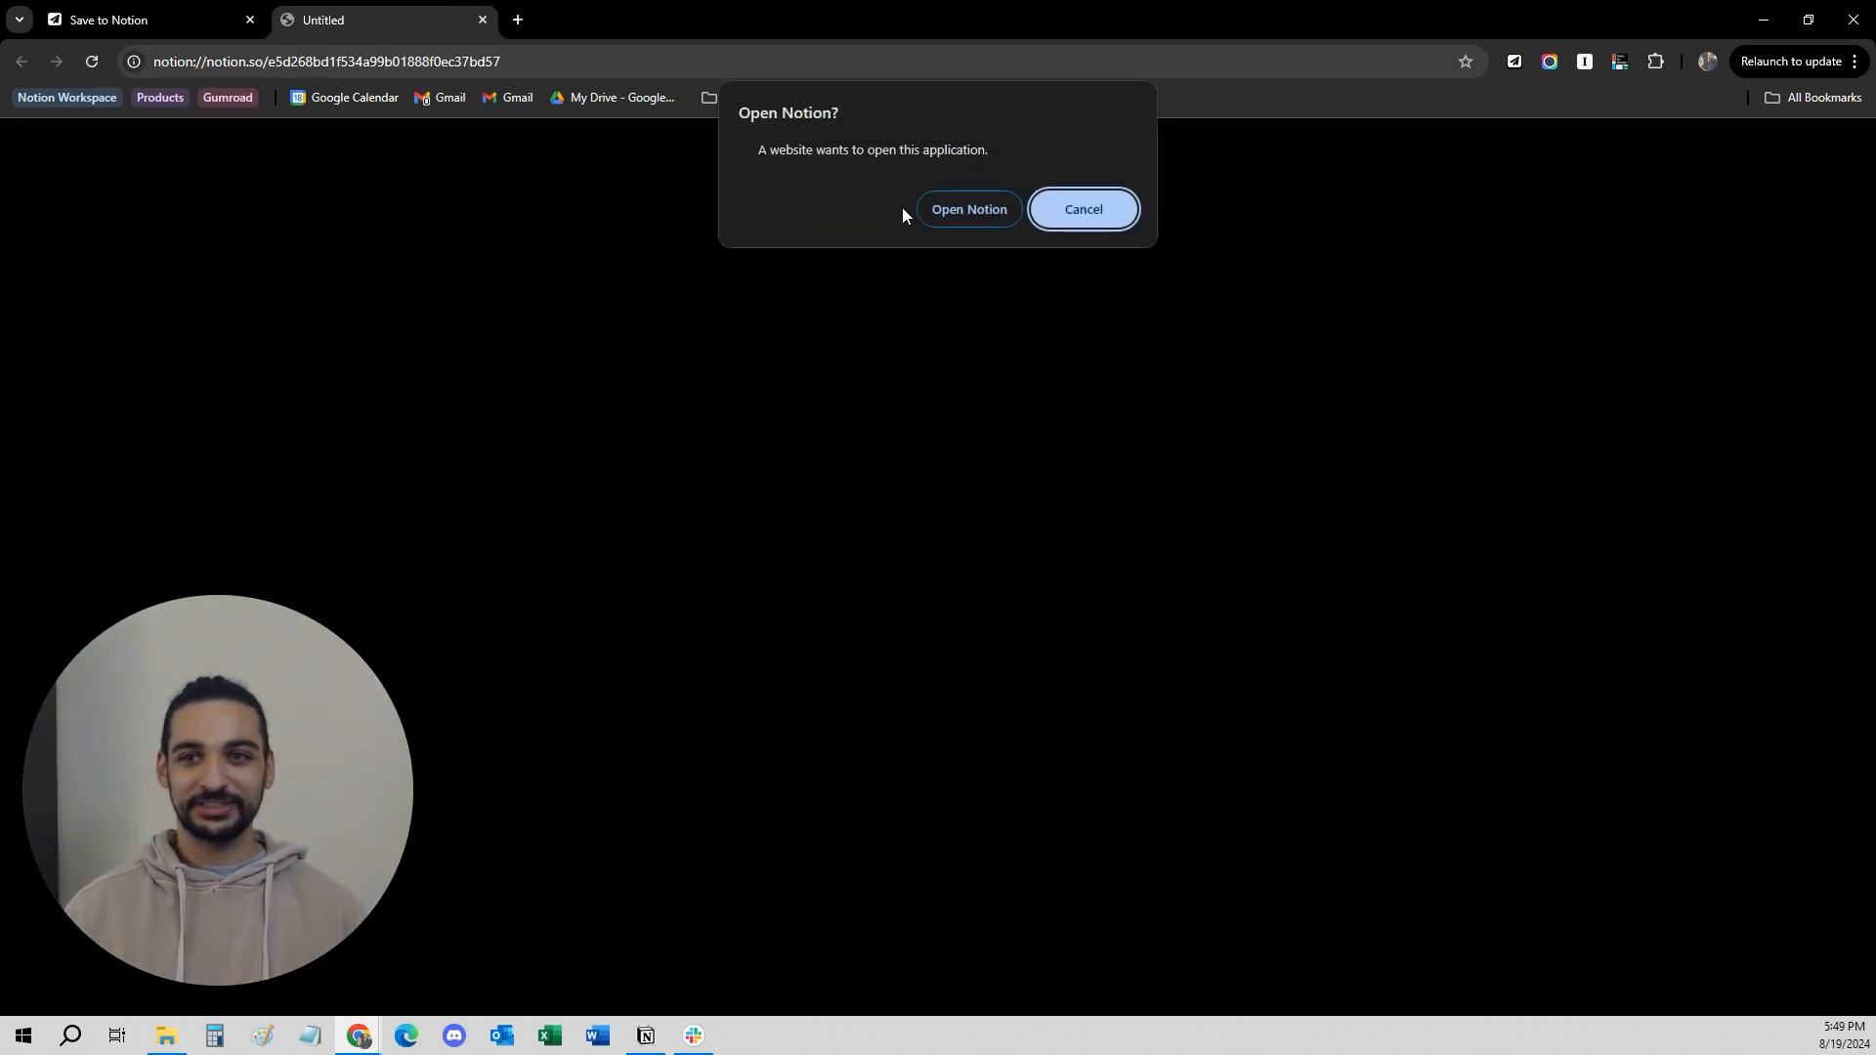
{"action": "left_click", "coordinate": [963, 205]}
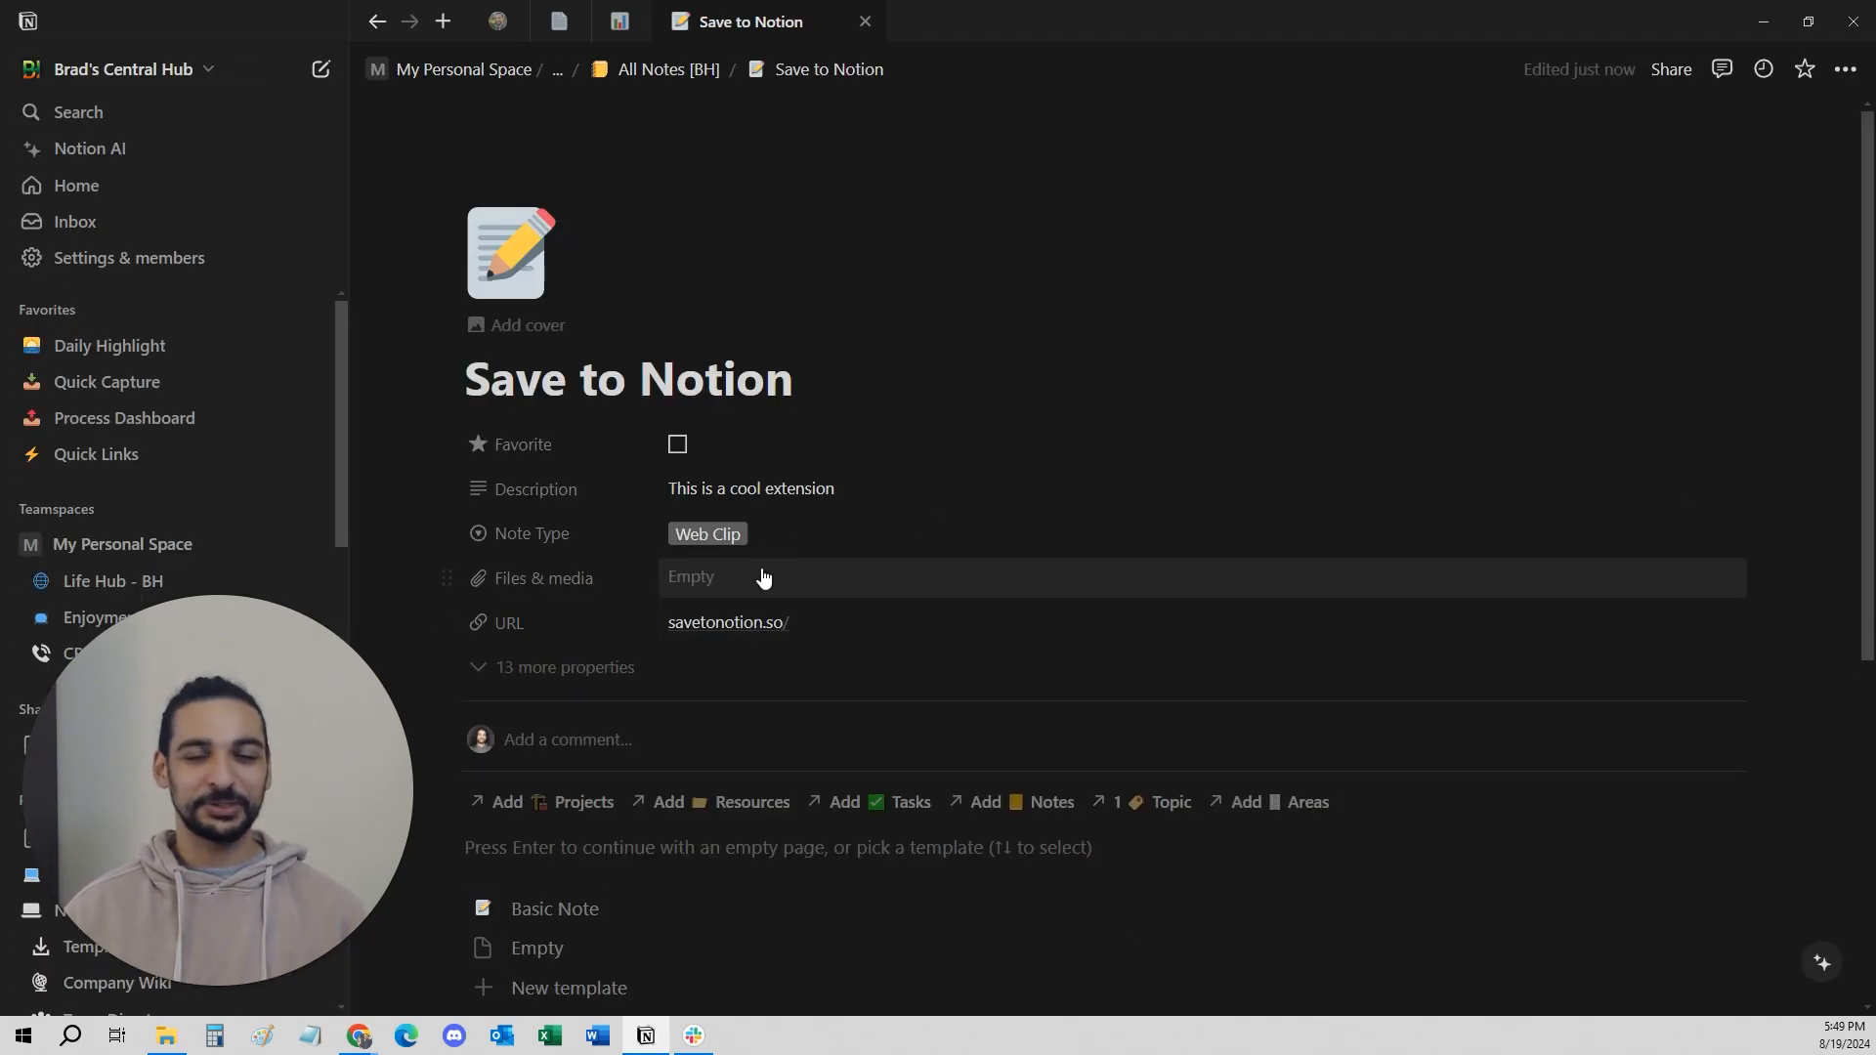
Leave the saved web clip and return to the Notes Hub + Topics Tracker page.
{"action": "key", "text": "alt+Left"}
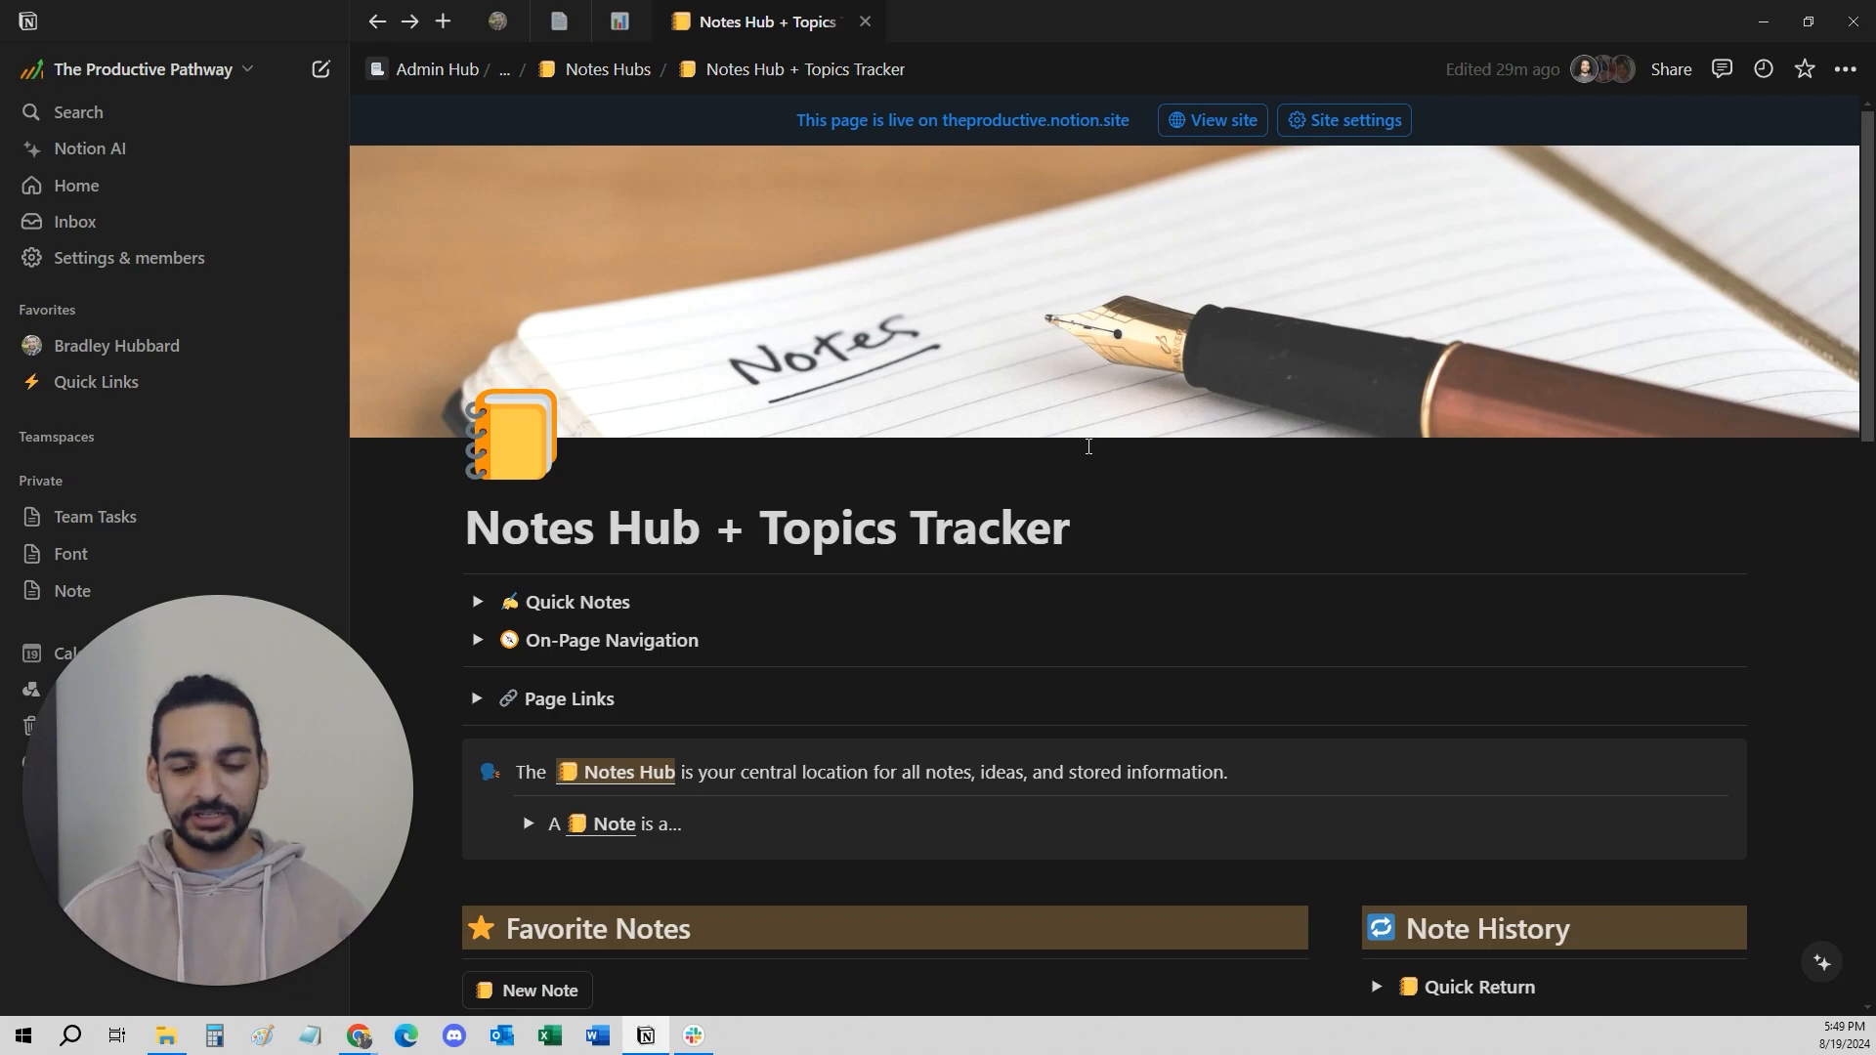
{"action": "scroll", "coordinate": [938, 566], "scroll_direction": "down", "scroll_amount": 3}
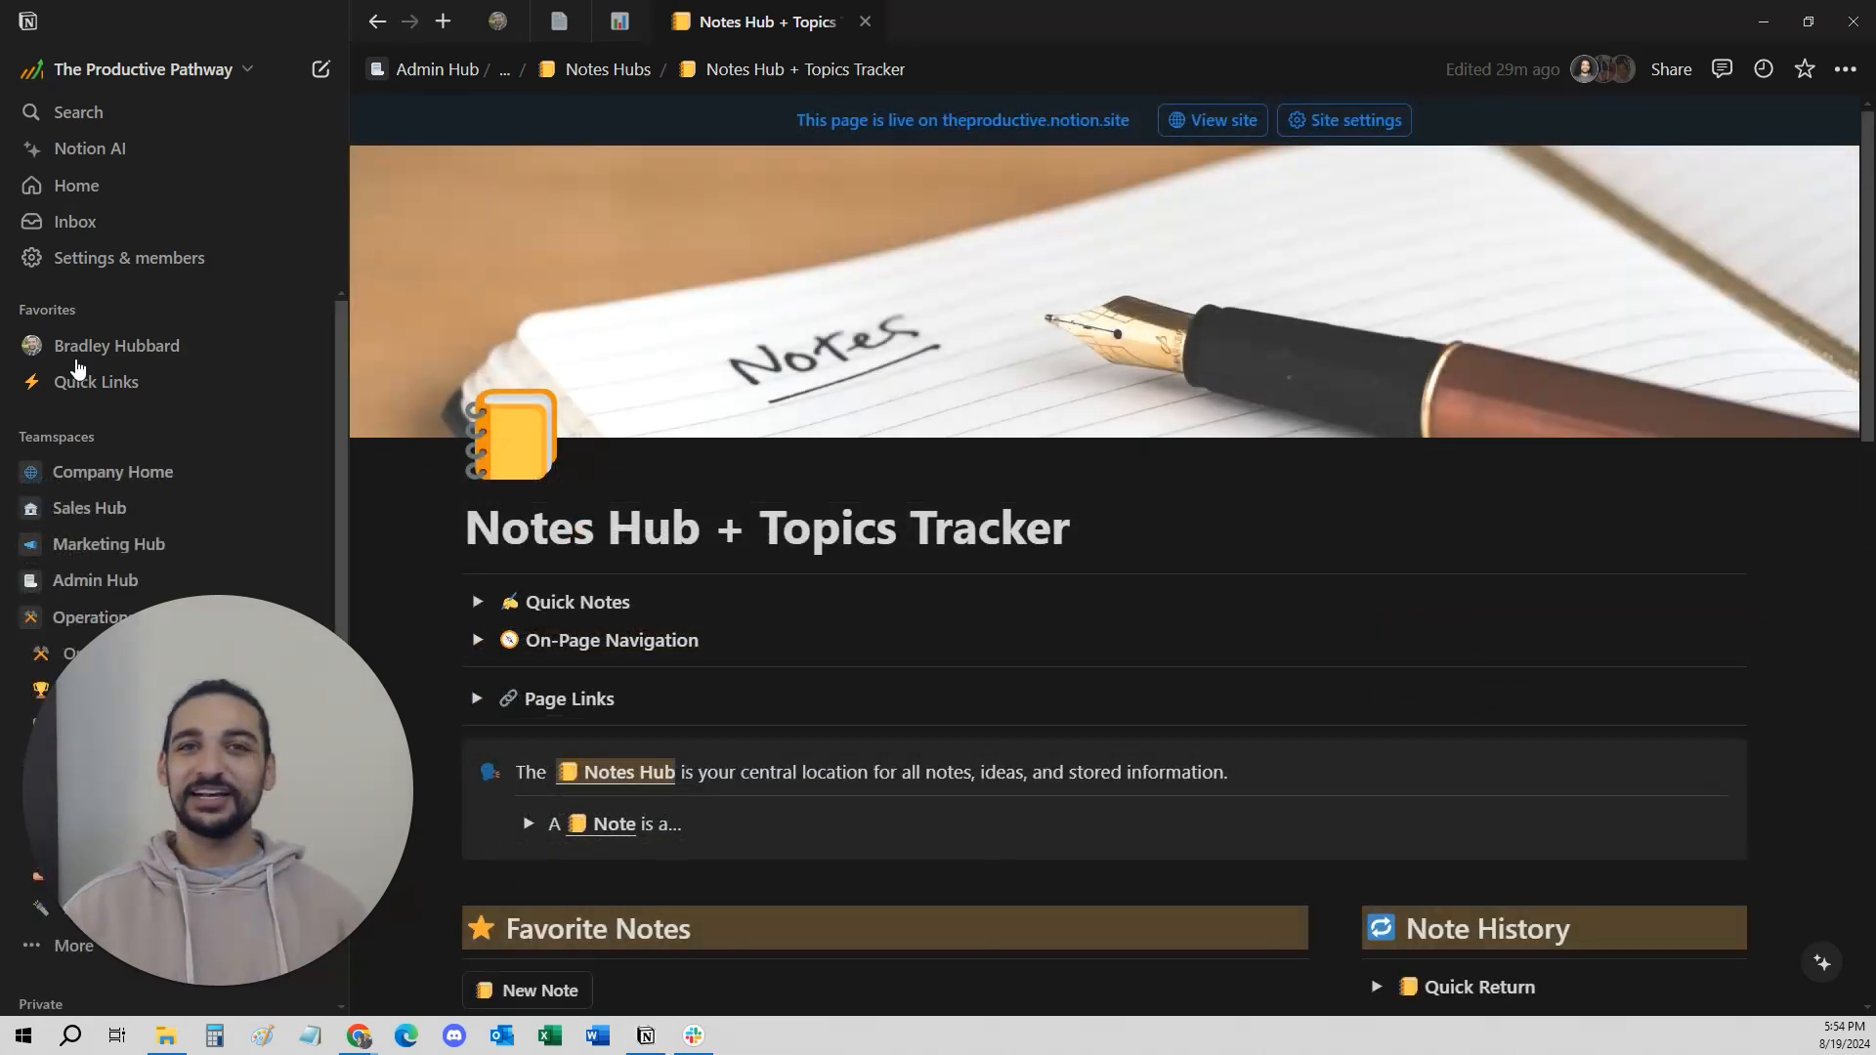